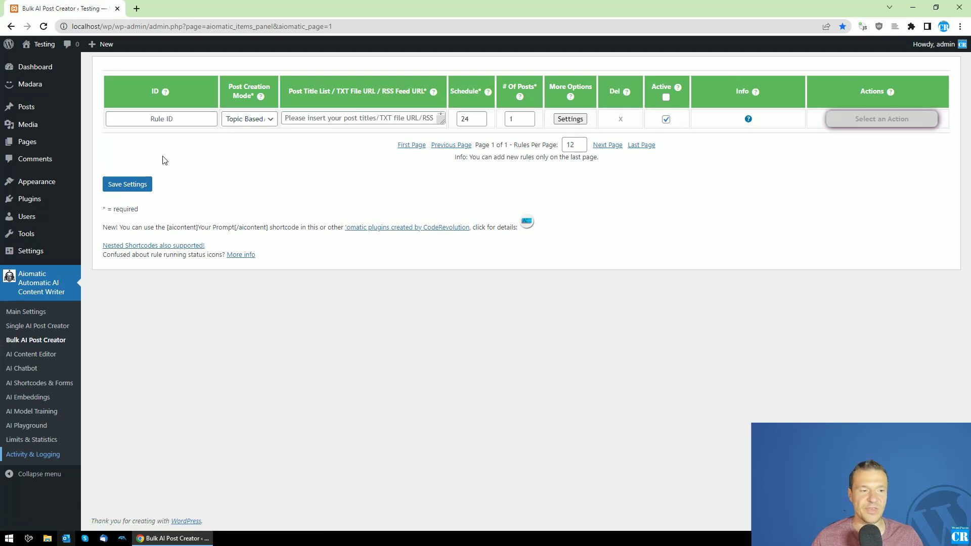
- Open the Aiomatic main settings in a separate browser tab and review the API Keys section
middle_click(40, 313)
left_click(156, 8)
left_click(173, 117)
left_click(228, 118)
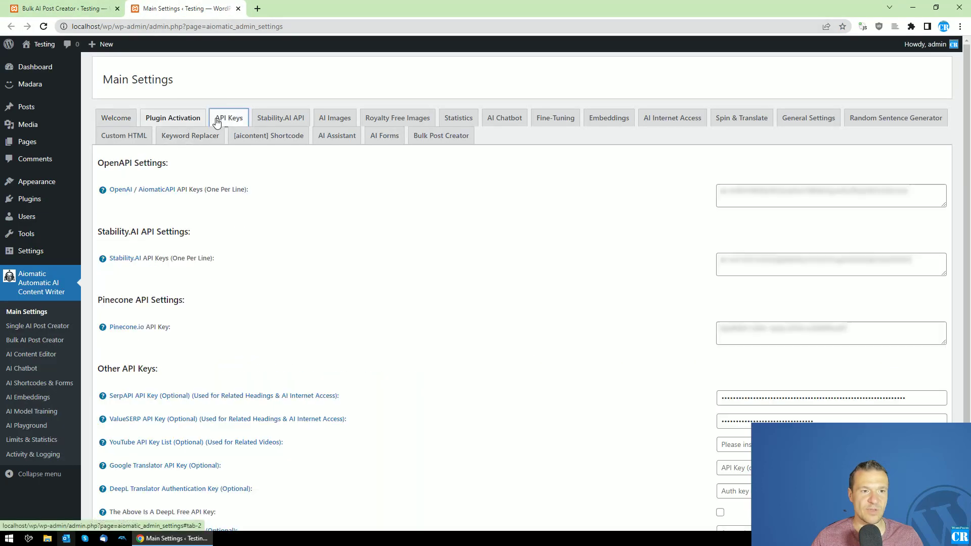
scroll(314, 265, "down", 3)
scroll(732, 331, "up", 3)
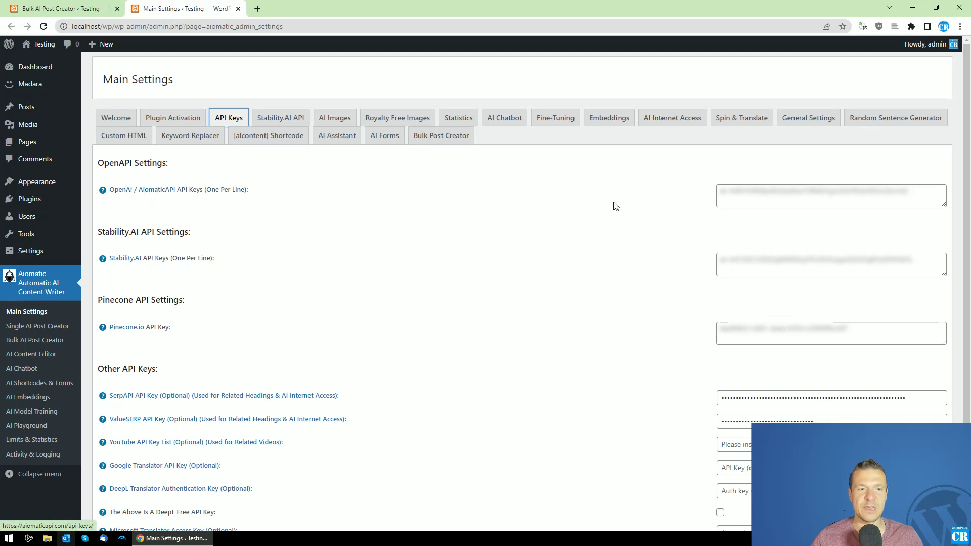
scroll(558, 281, "down", 1)
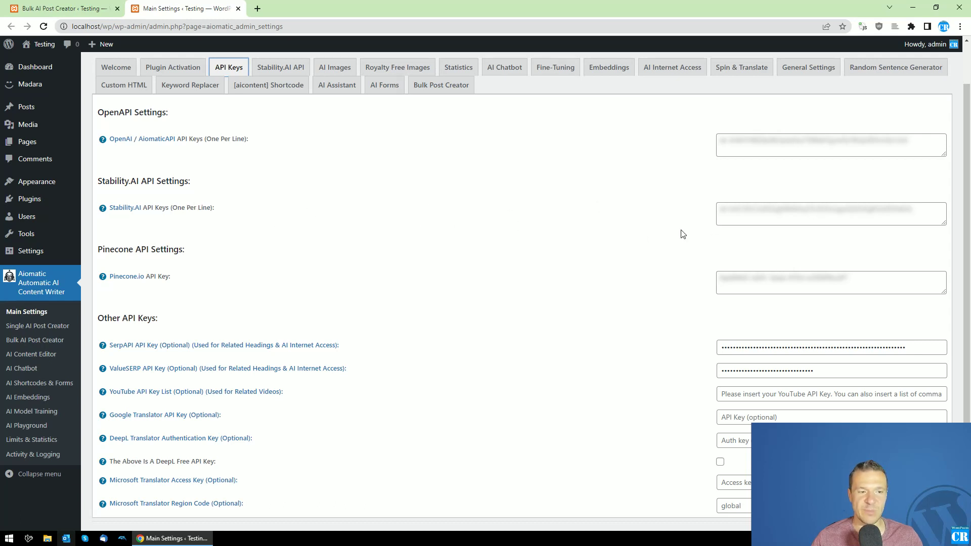
scroll(455, 278, "down", 1)
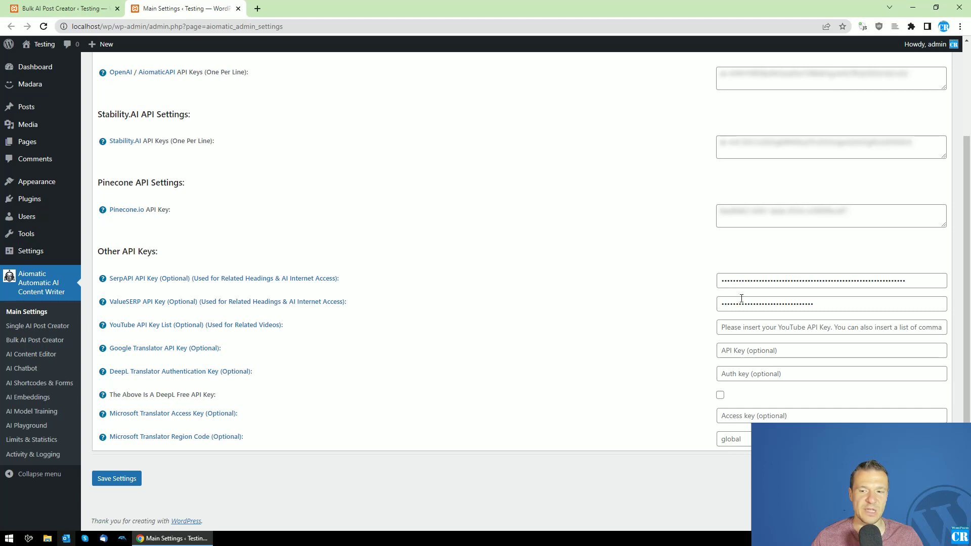
scroll(275, 269, "up", 2)
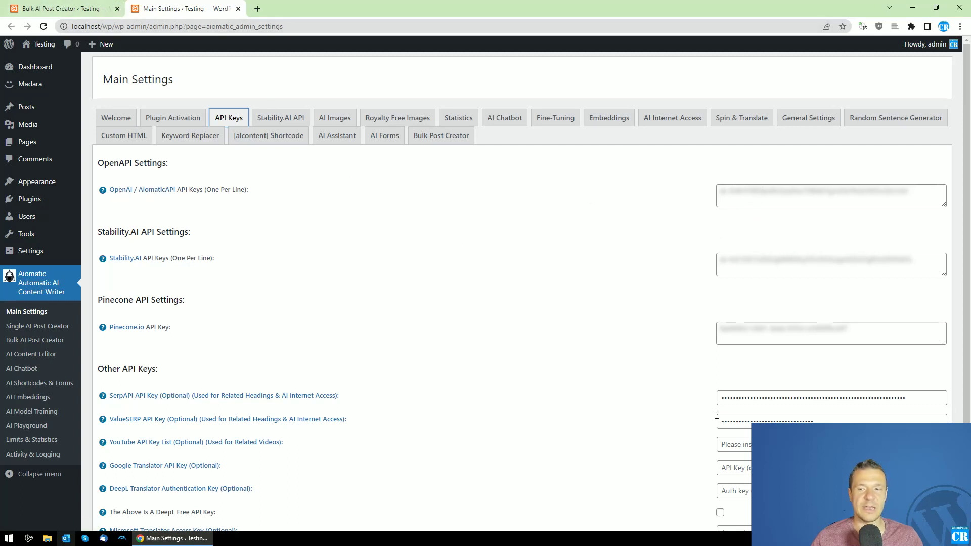
- Return to the Bulk AI Post Creator and name the new rule "my first rule"
left_click(104, 10)
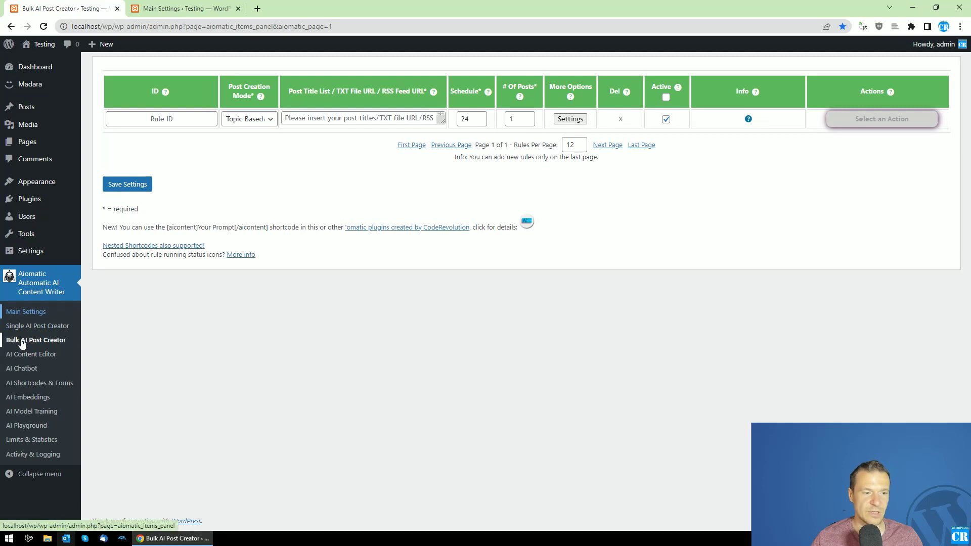
left_click(166, 118)
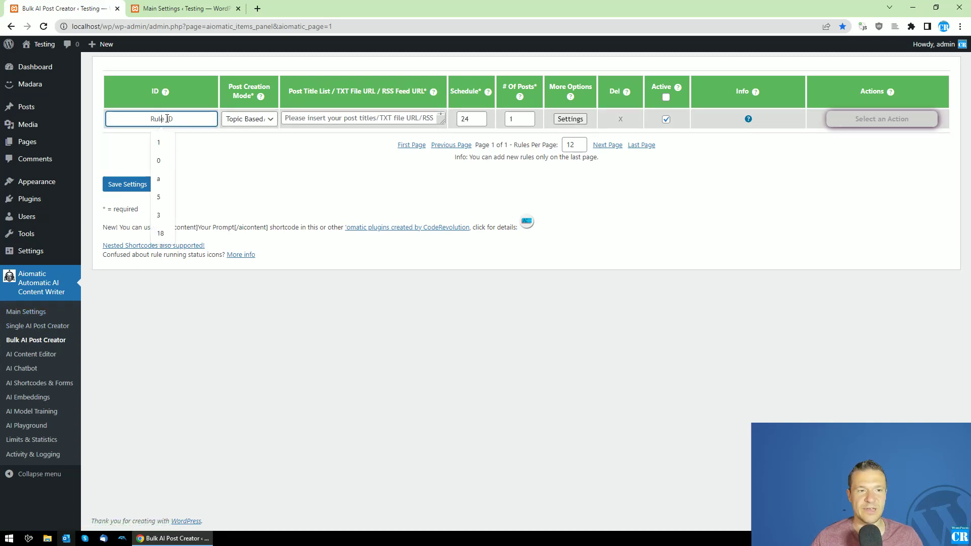
left_click(200, 144)
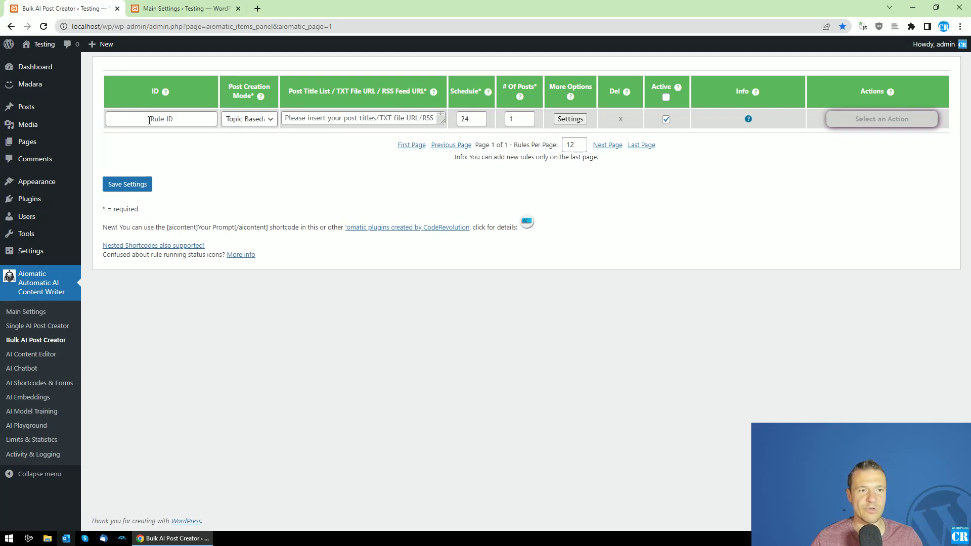
left_click(149, 120)
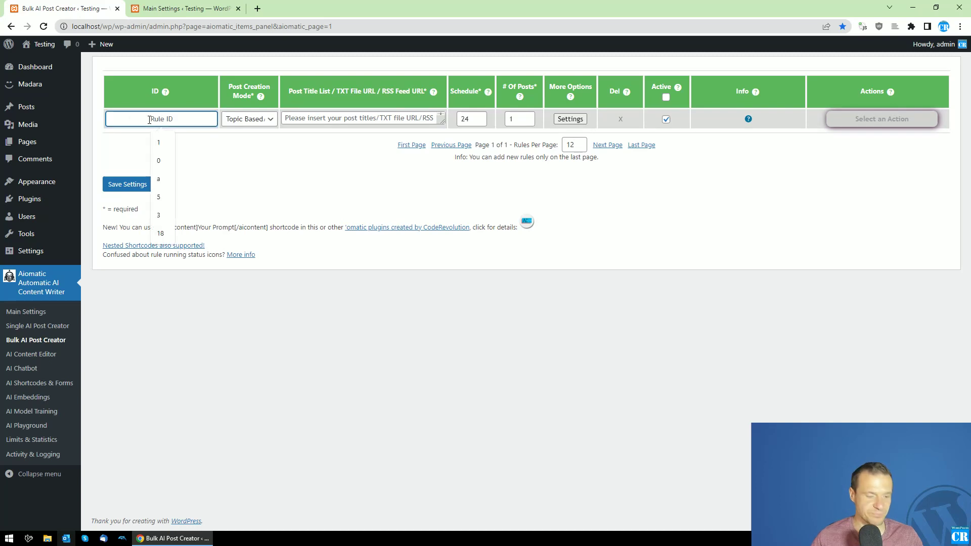
type("my firts")
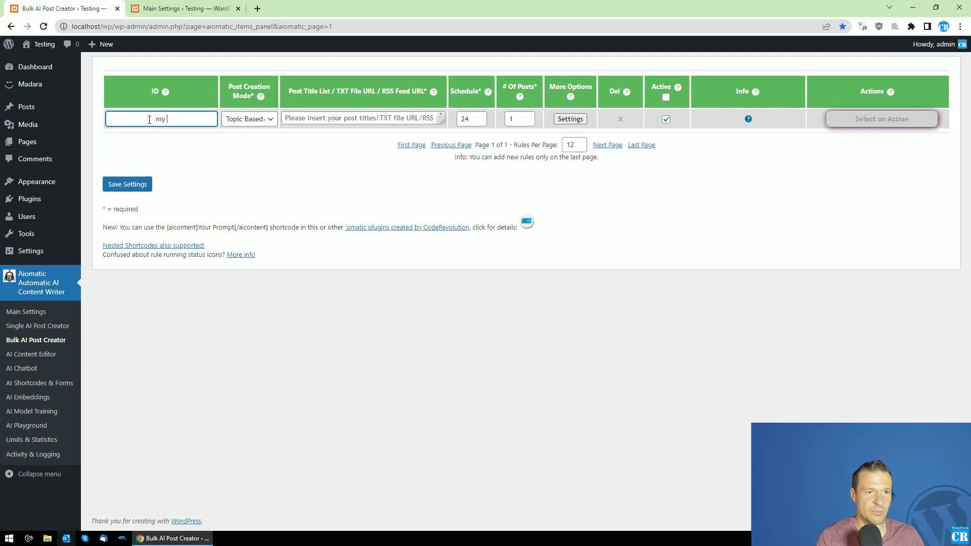
key("BackSpace")
key("BackSpace")
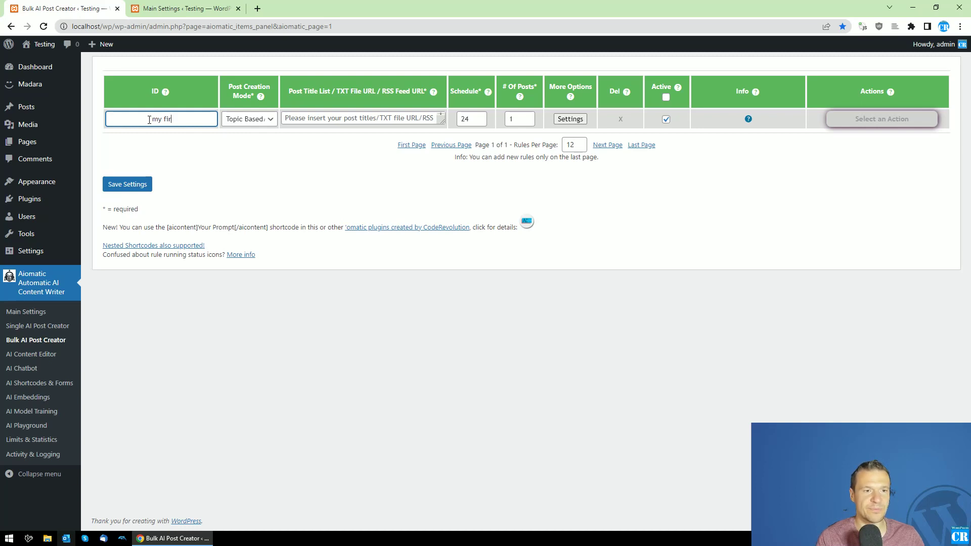
type("st rule")
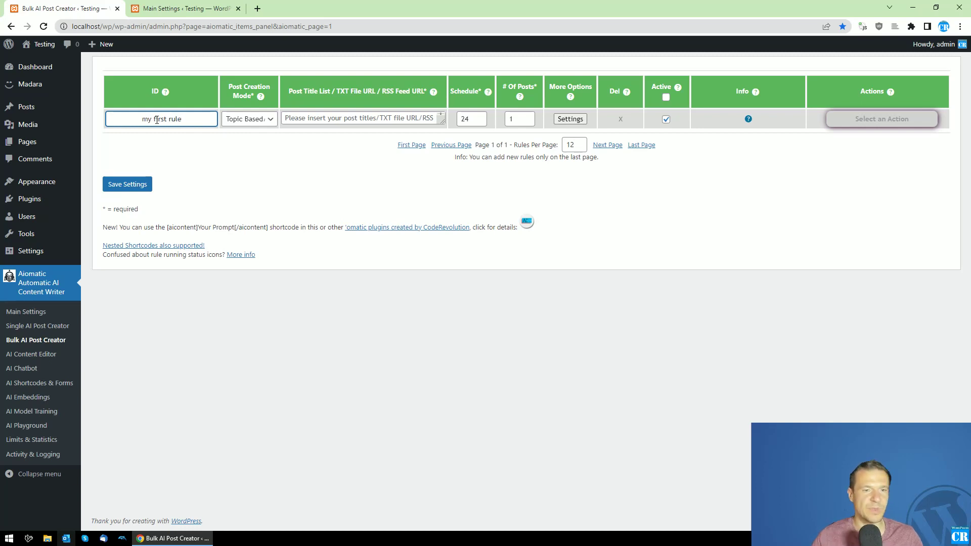
- Set the rule's post creation mode to Title Based/Single API Call
left_click(240, 120)
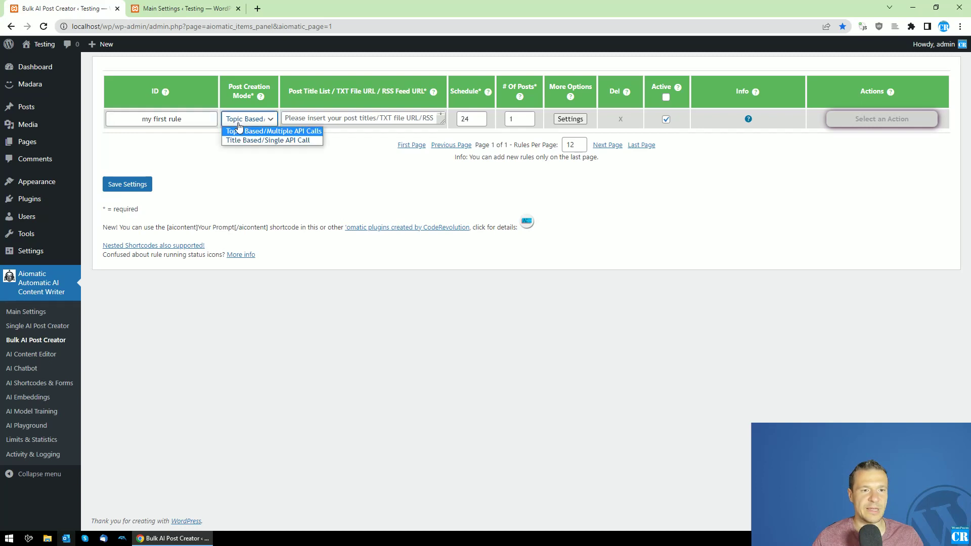
left_click_drag(228, 91, 253, 96)
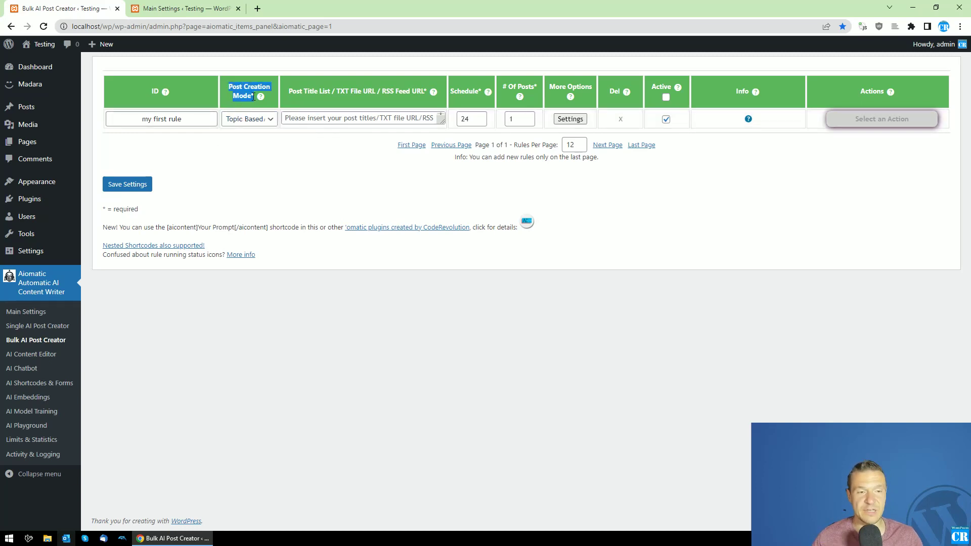
left_click(241, 160)
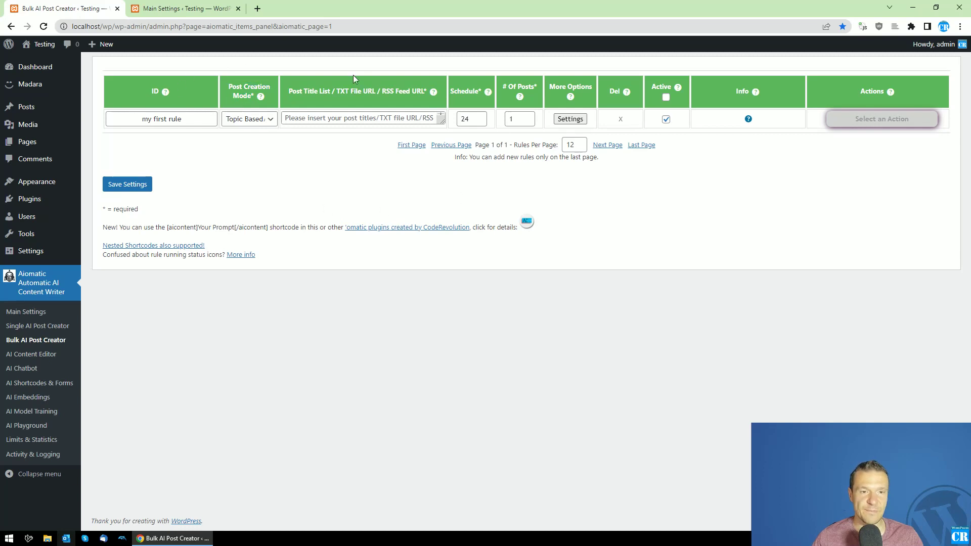
left_click(238, 125)
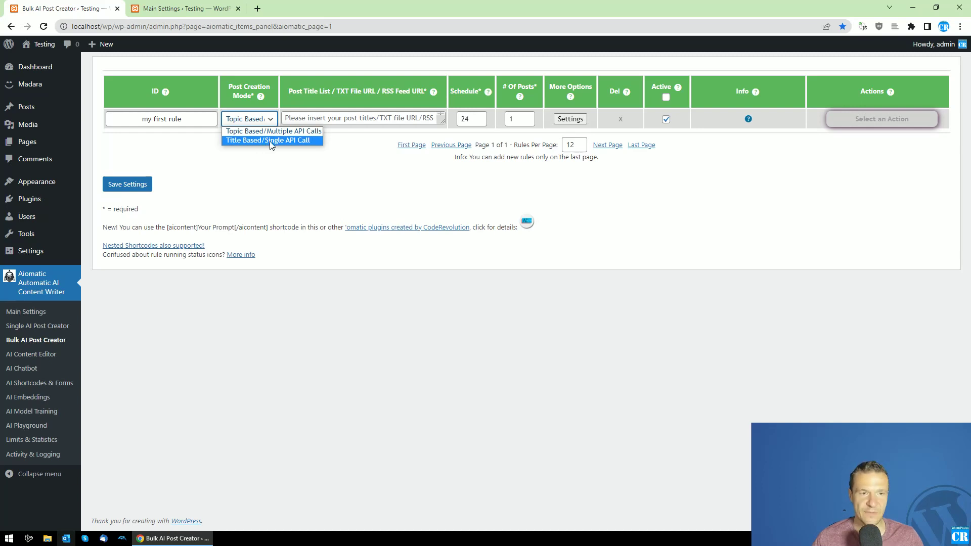
left_click(237, 140)
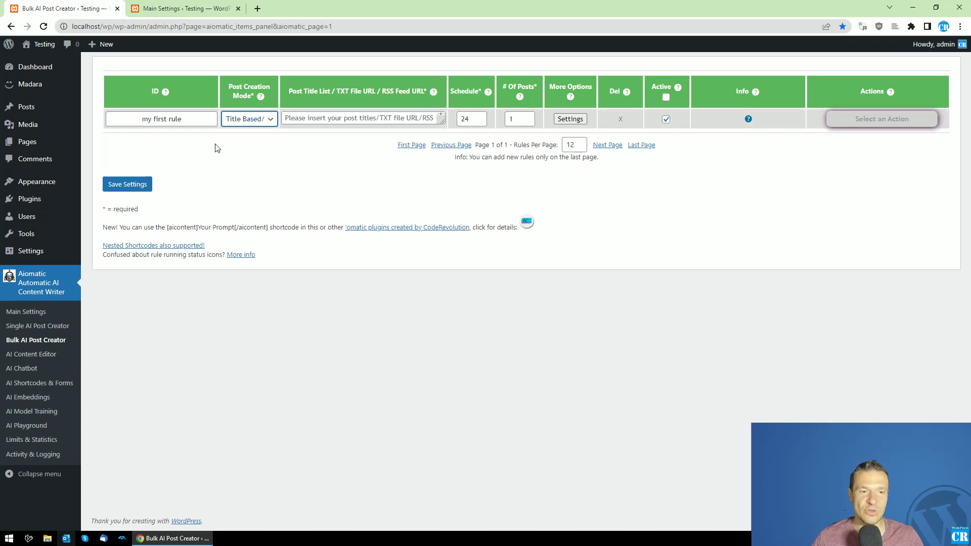
left_click(245, 119)
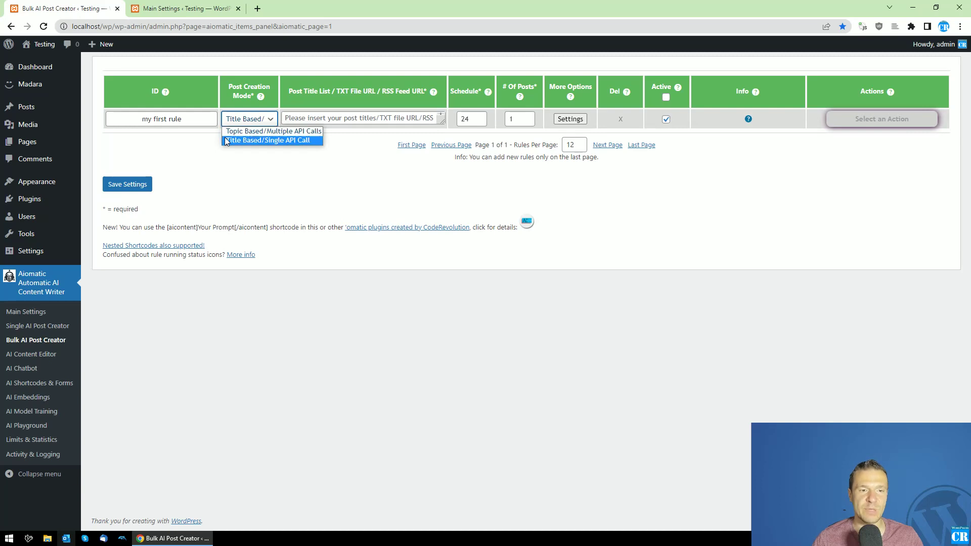
left_click(228, 171)
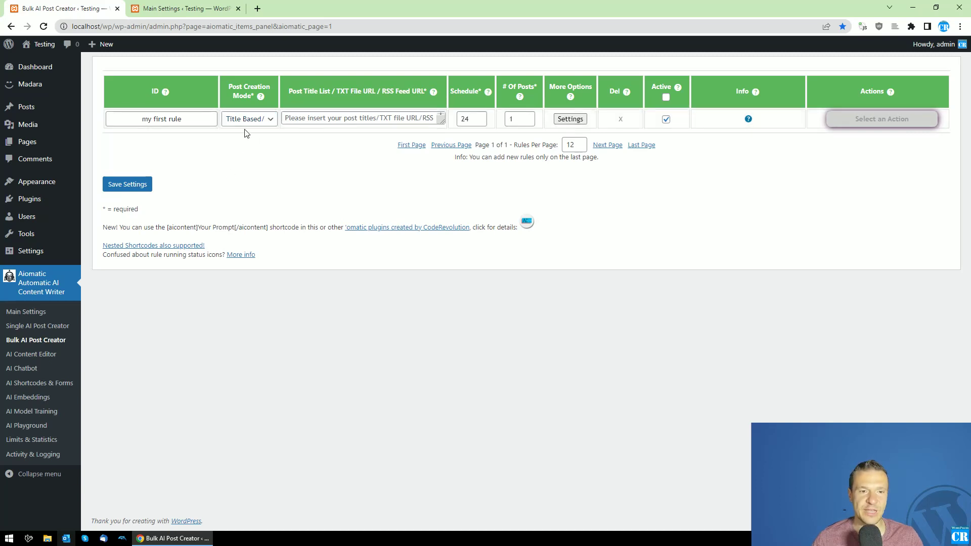
- Enlarge the post title list and enter "WordPress Themes in 2023, news updates" and "WordPress Plugins in 2023, news updates" on separate lines
left_click_drag(441, 121, 430, 212)
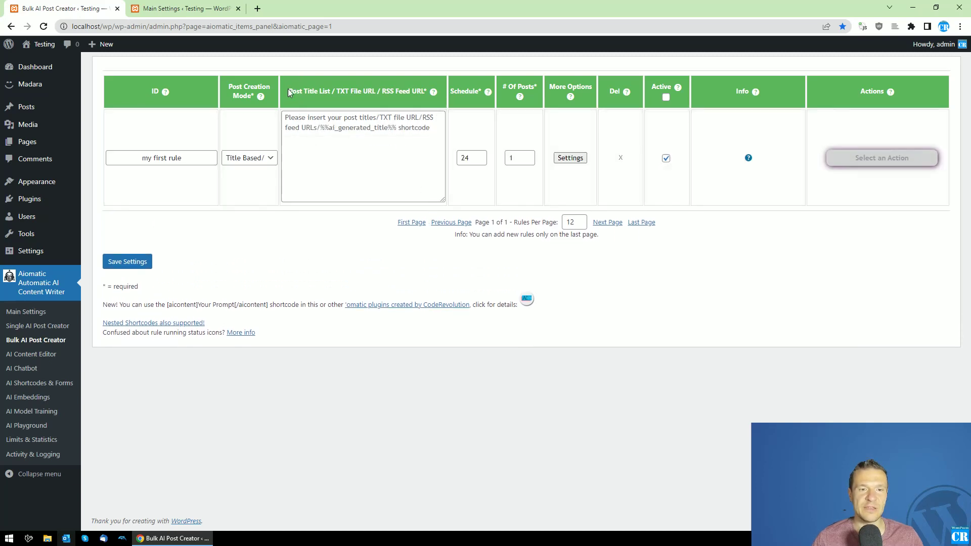
left_click_drag(290, 92, 428, 93)
left_click(323, 136)
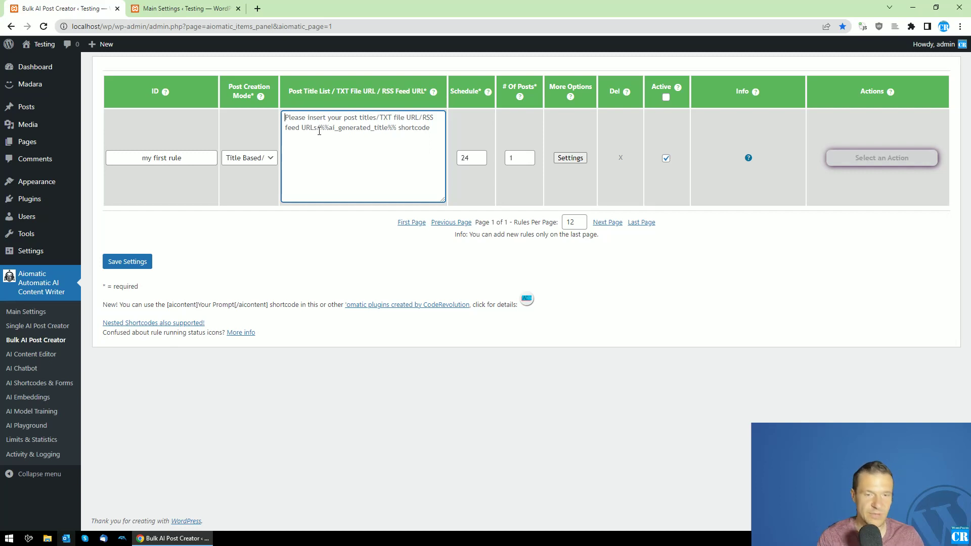
type("WordPress")
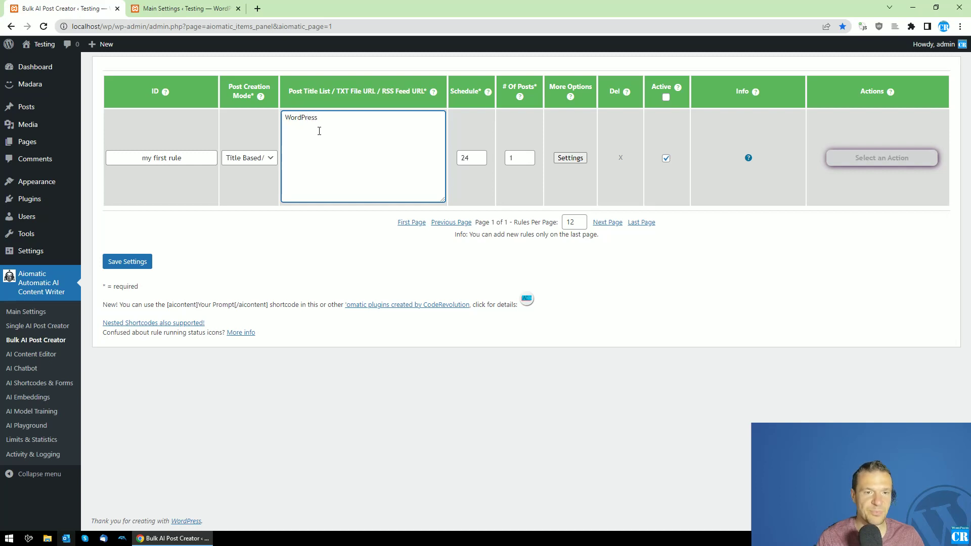
type(" Themes i")
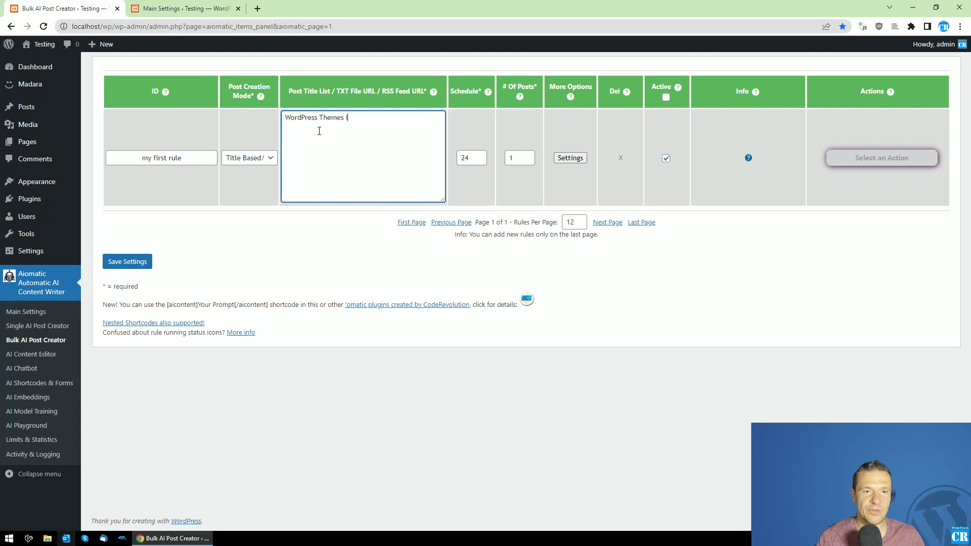
type("n 2023")
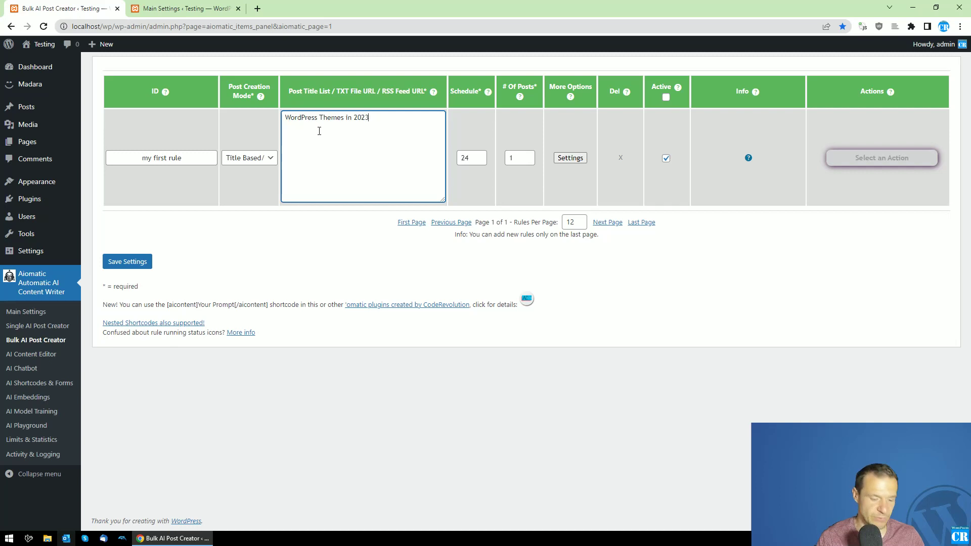
type(", news updates")
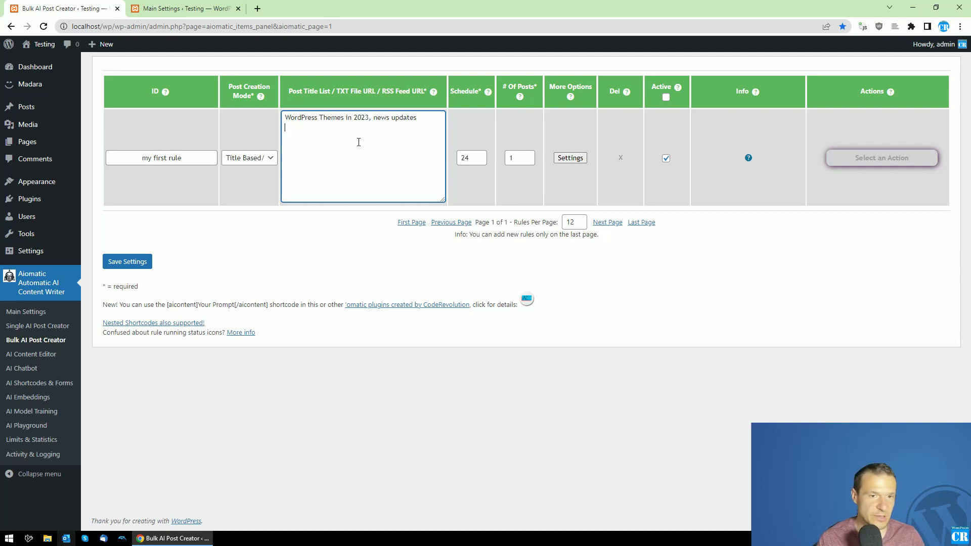
type("WordPress Pl")
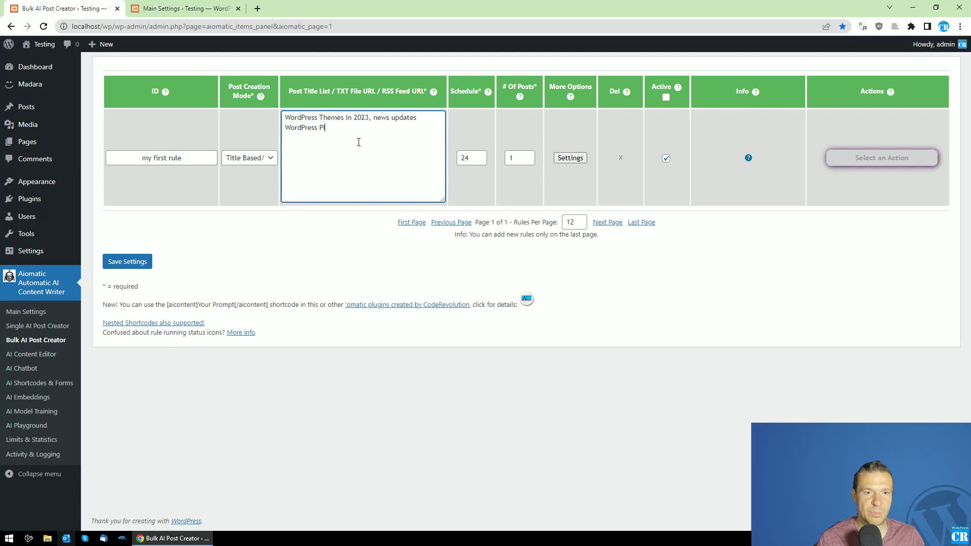
type("ugins in 2023, ")
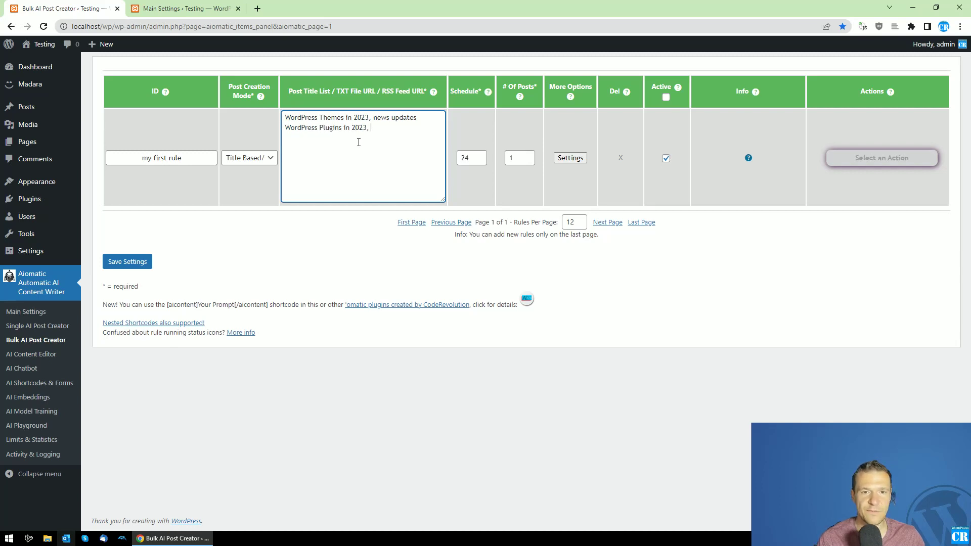
type("news update")
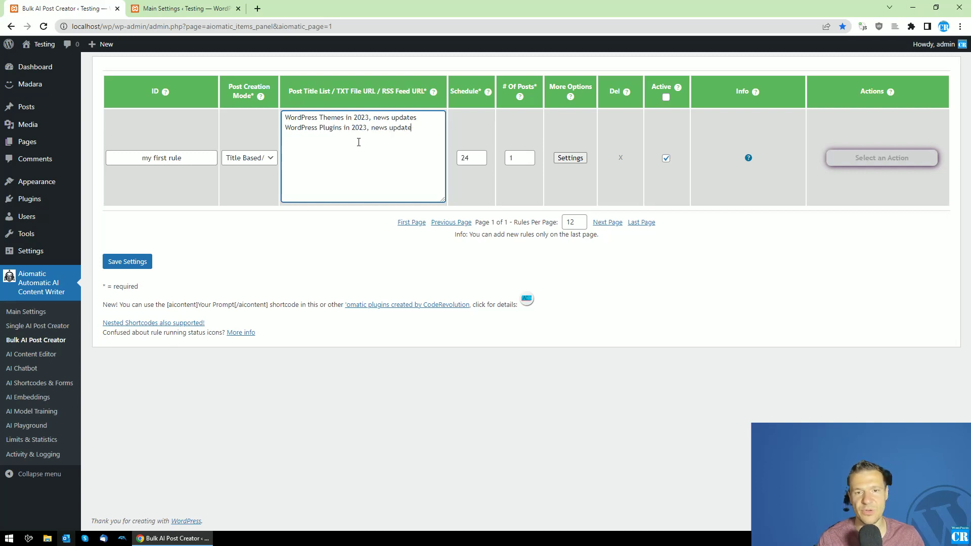
type("s")
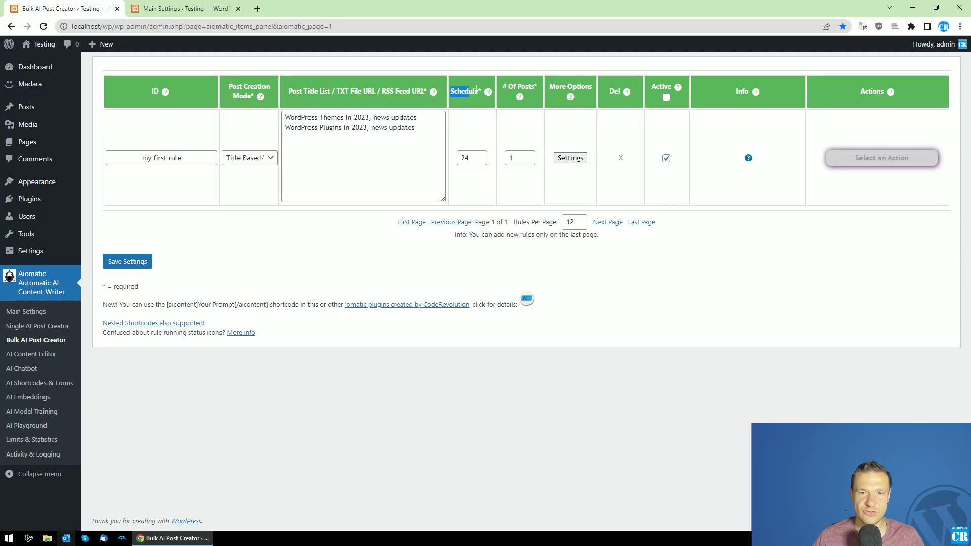
- Examine the rule's Schedule and # Of Posts settings
left_click(472, 157)
left_click_drag(471, 158, 465, 157)
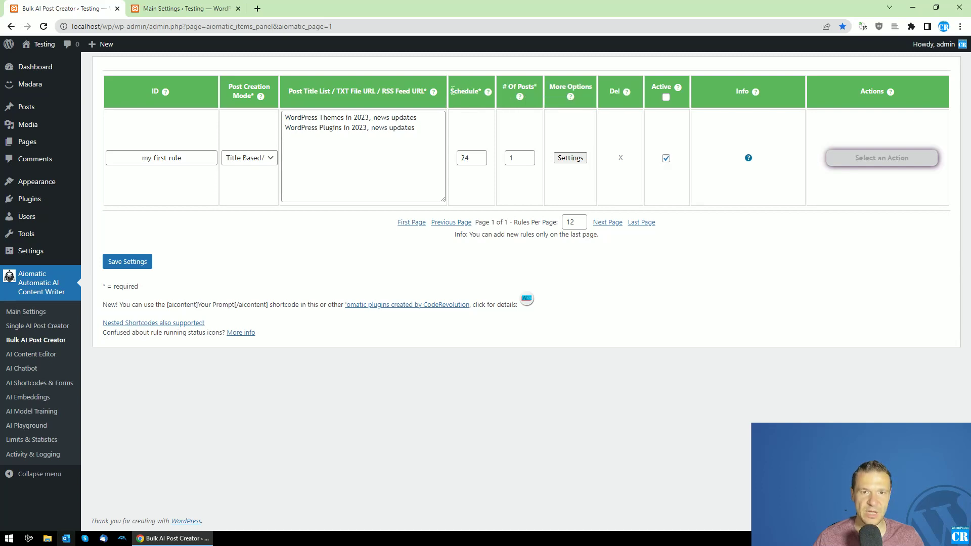
left_click_drag(450, 91, 481, 91)
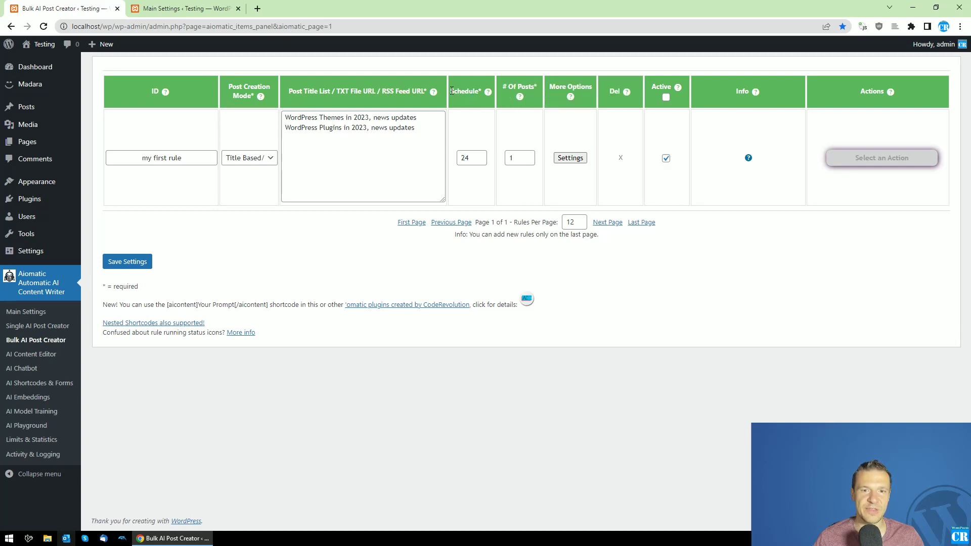
left_click_drag(469, 159, 462, 157)
left_click(457, 97)
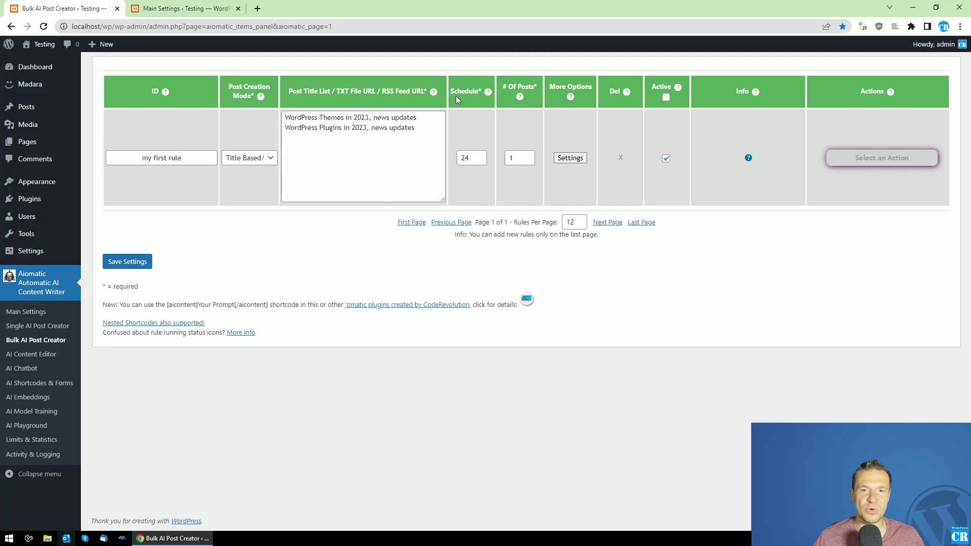
left_click_drag(450, 91, 465, 116)
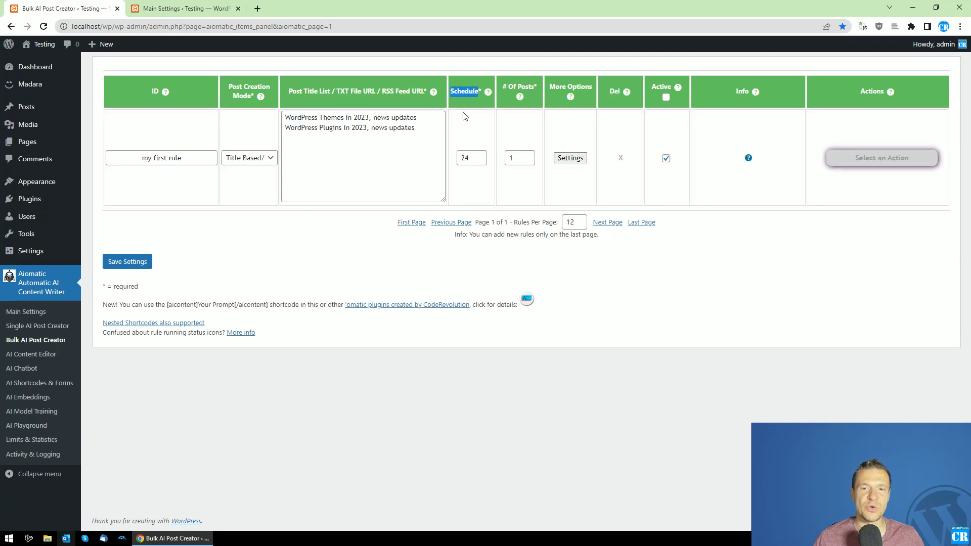
left_click(447, 175)
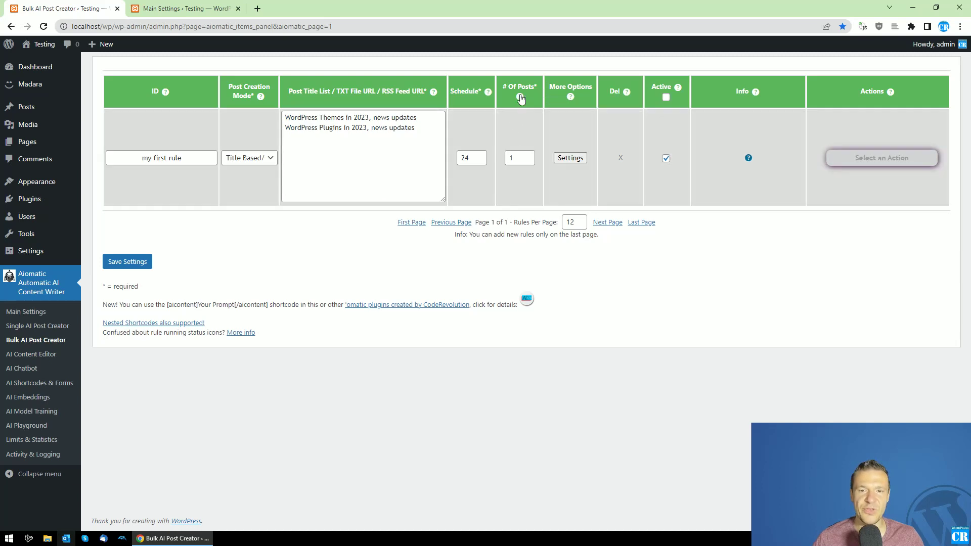
mouse_move(520, 97)
double_click(516, 158)
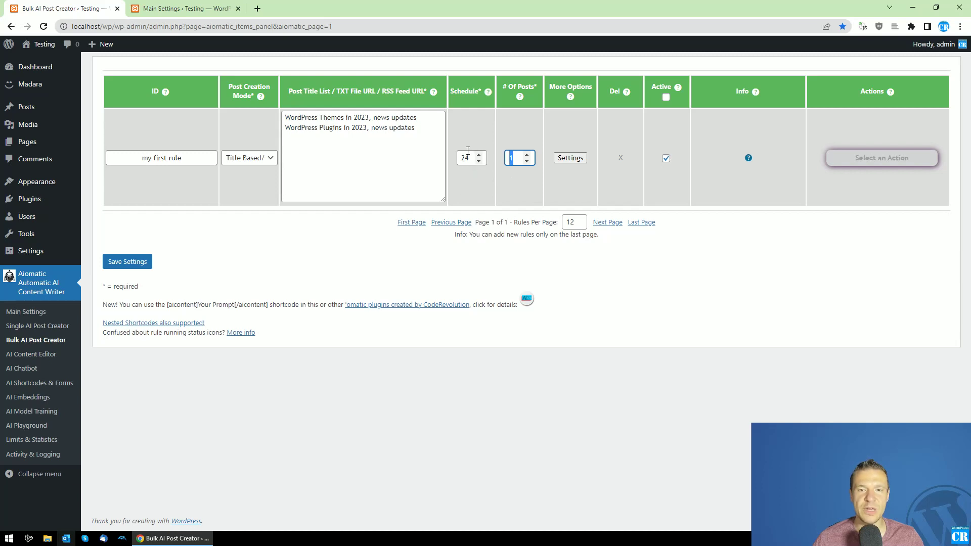
- Review the rule's Schedule and # Of Posts values together with the two WordPress titles in the post title list
double_click(507, 160)
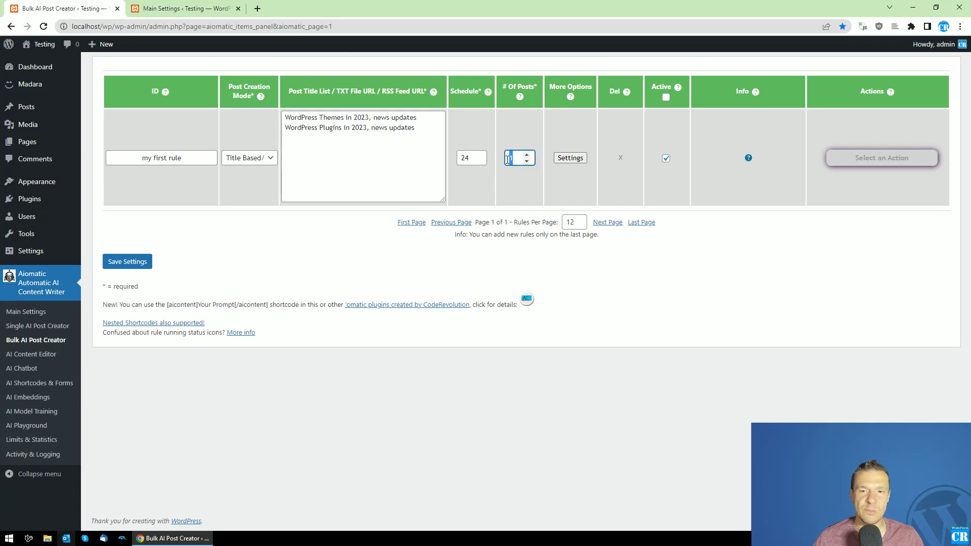
double_click(469, 159)
left_click(446, 179)
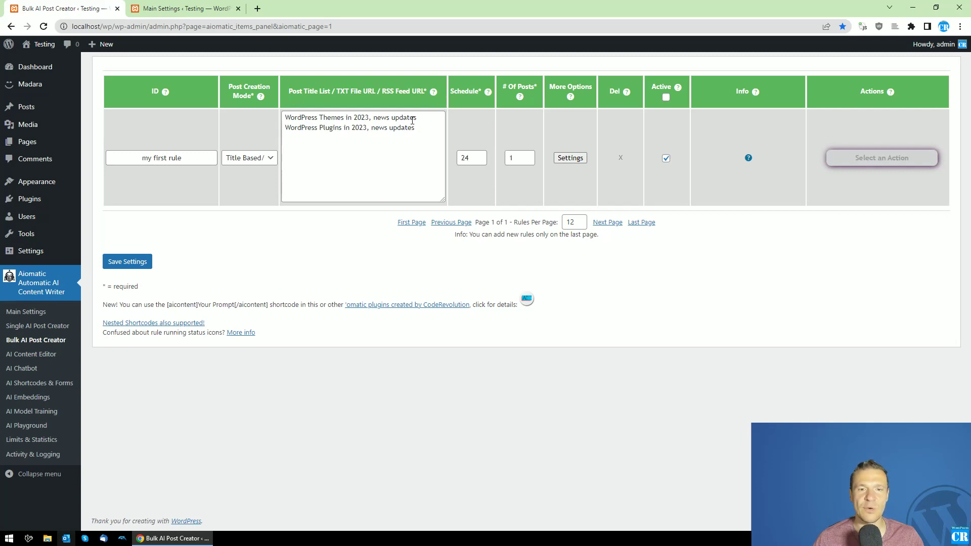
left_click_drag(415, 120, 286, 118)
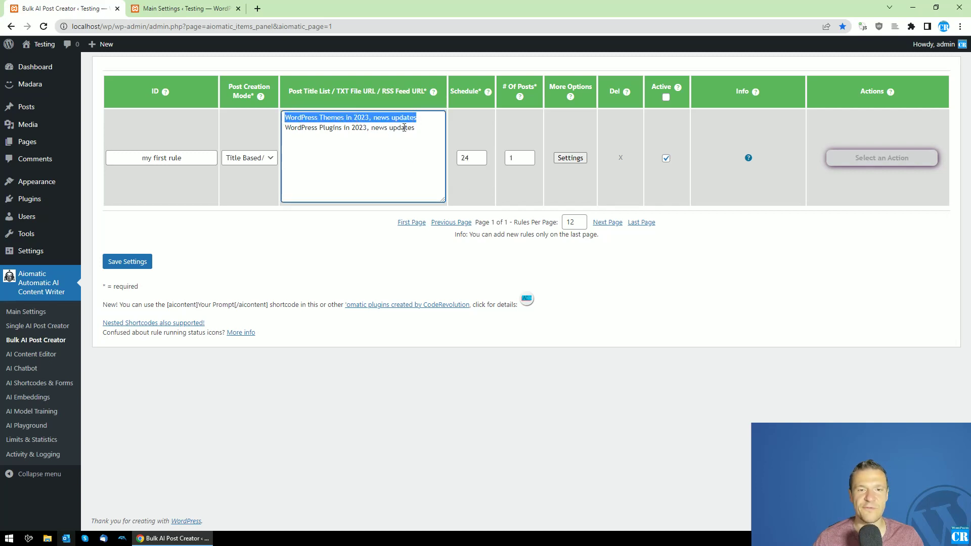
left_click_drag(415, 128, 285, 128)
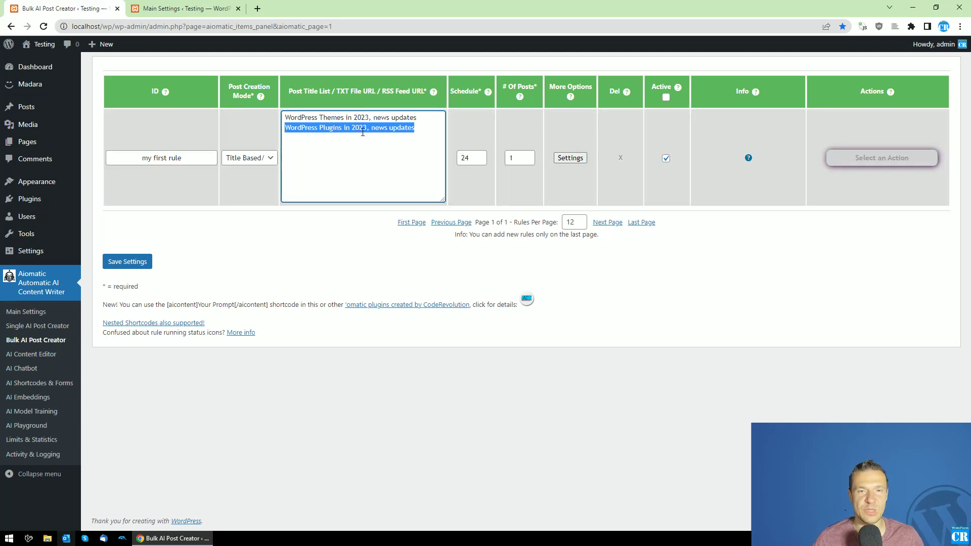
left_click_drag(418, 119, 414, 135)
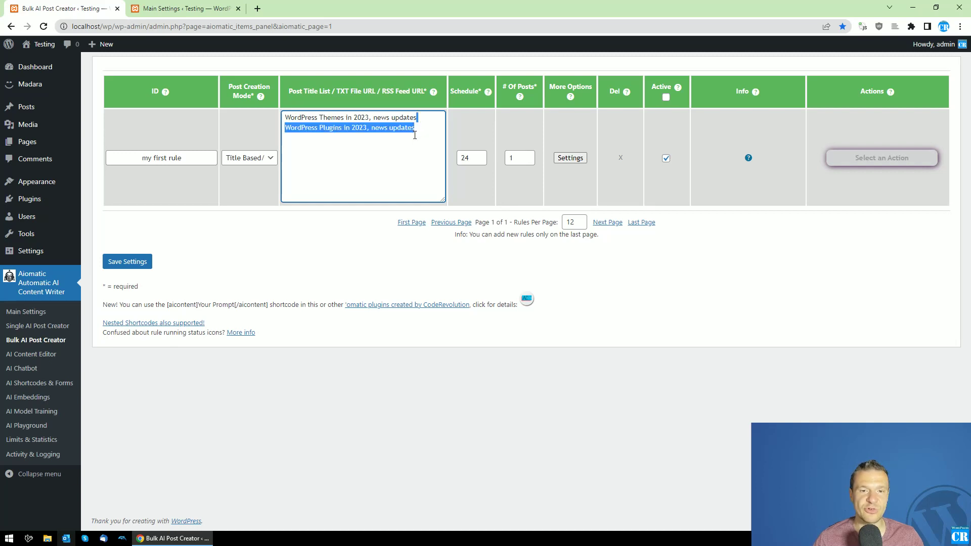
left_click(364, 164)
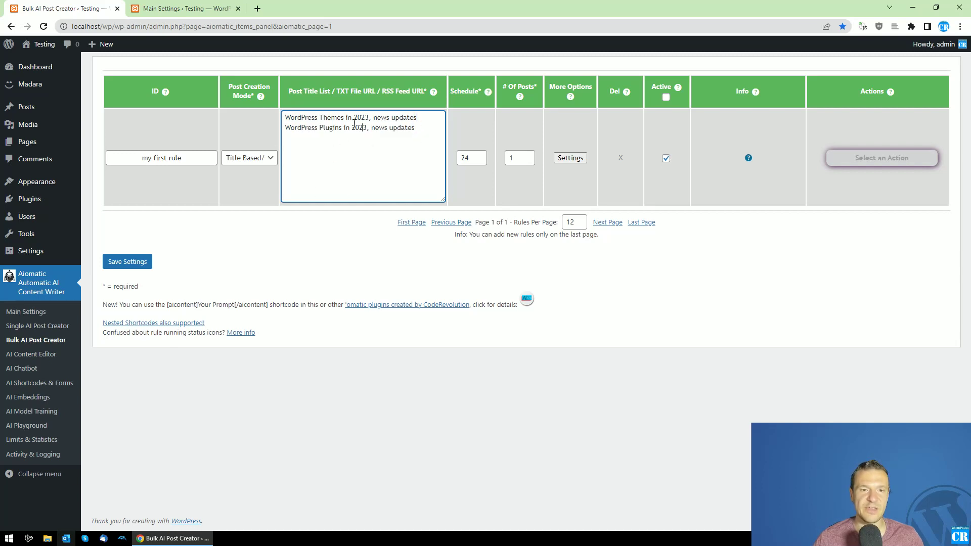
- Examine the TXT File URL and RSS Feed URL alternatives offered for the post title list
left_click_drag(336, 91, 376, 91)
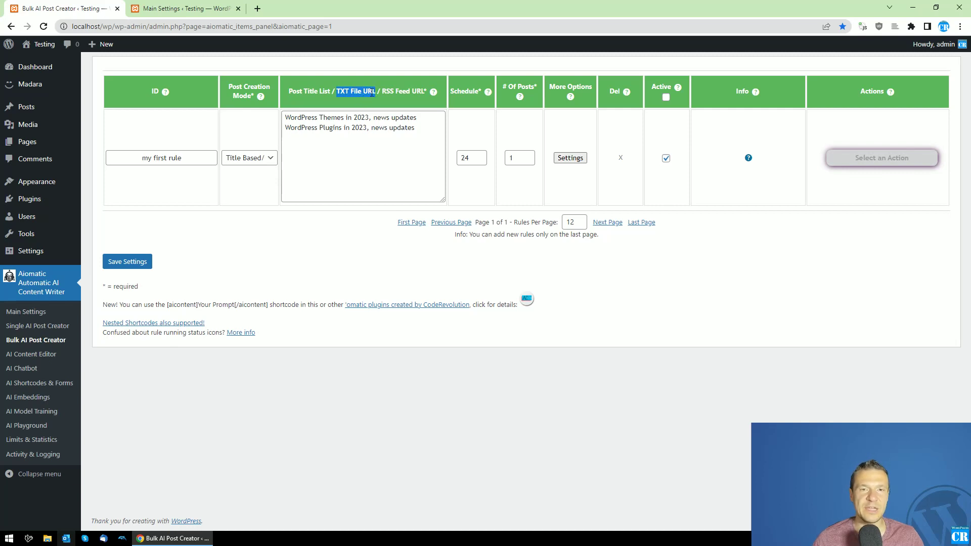
mouse_move(413, 129)
left_mouse_down()
mouse_move(283, 128)
mouse_move(418, 124)
left_mouse_up()
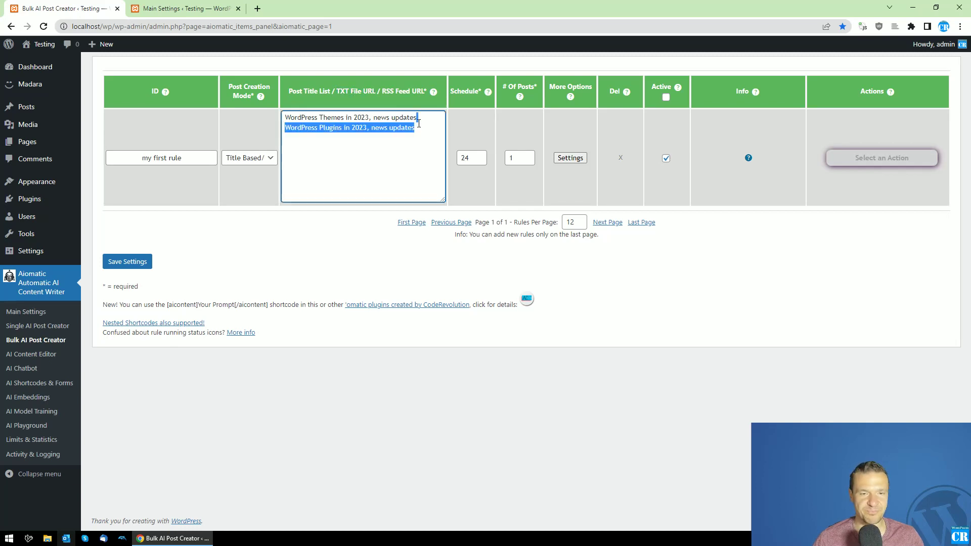
double_click(343, 91)
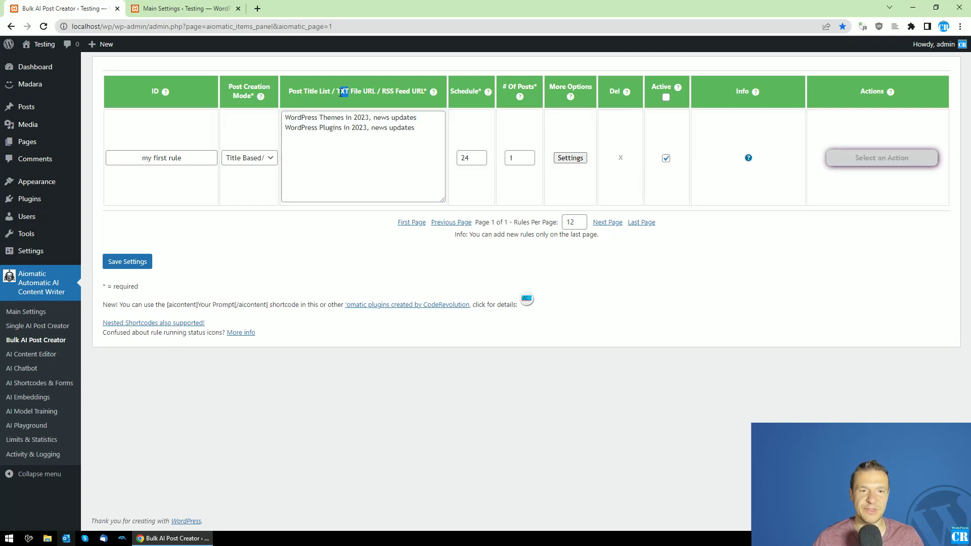
left_click_drag(357, 92, 375, 92)
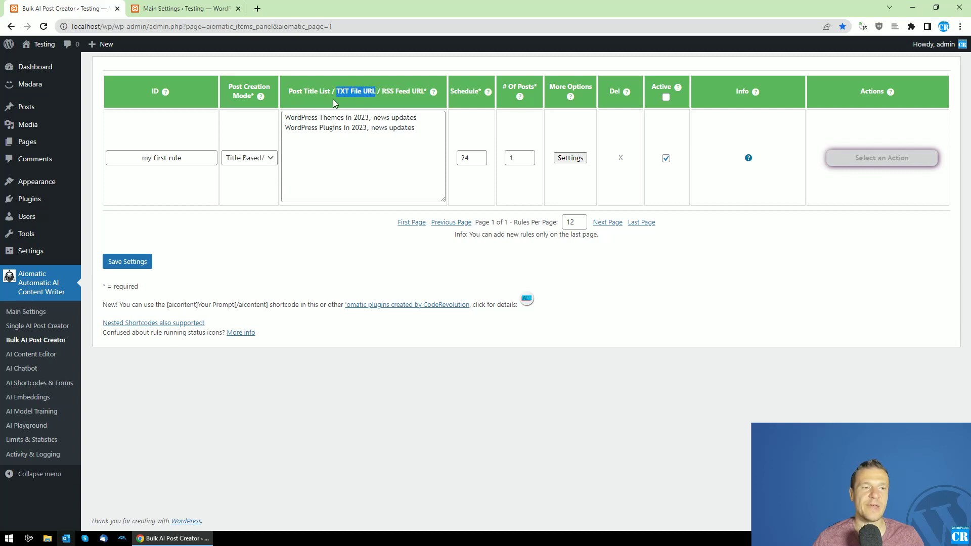
left_click_drag(285, 117, 405, 134)
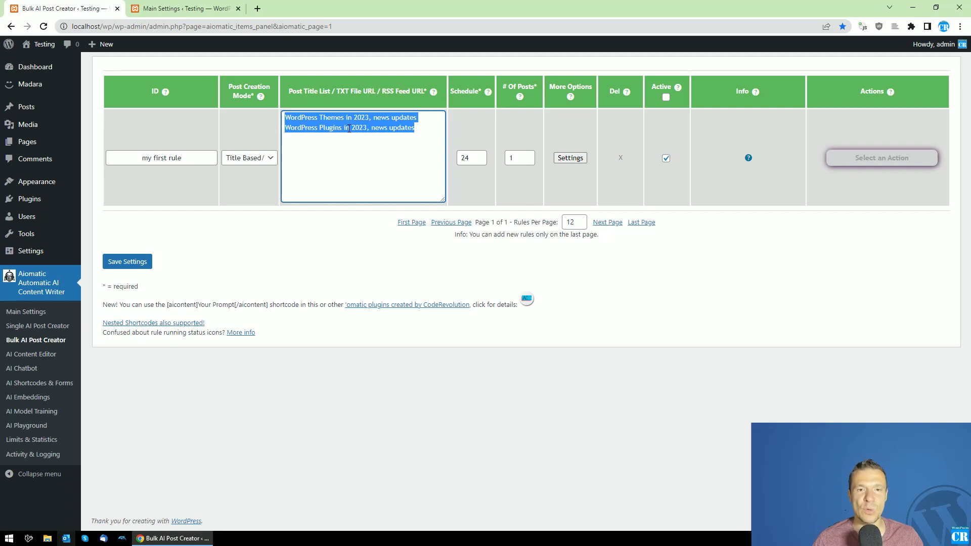
left_click_drag(382, 91, 428, 92)
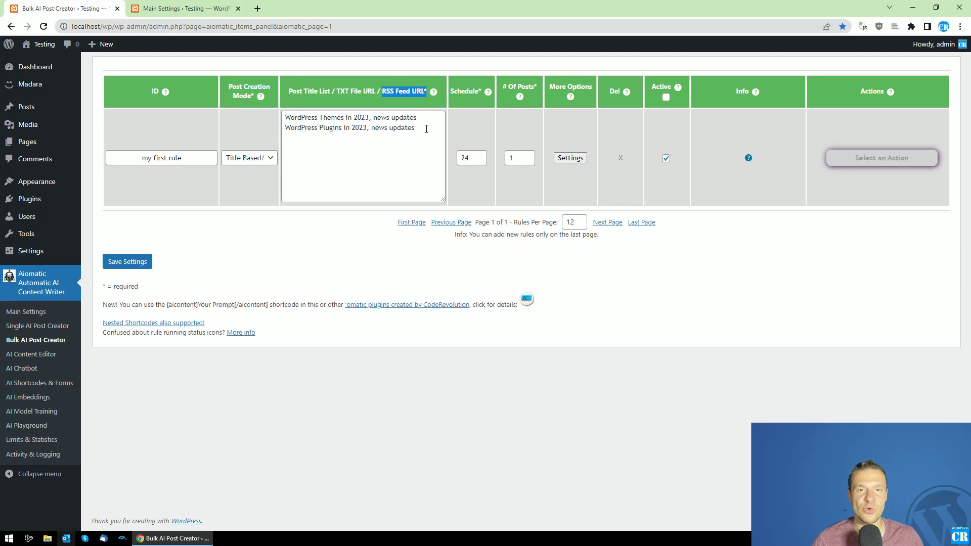
left_click(426, 129)
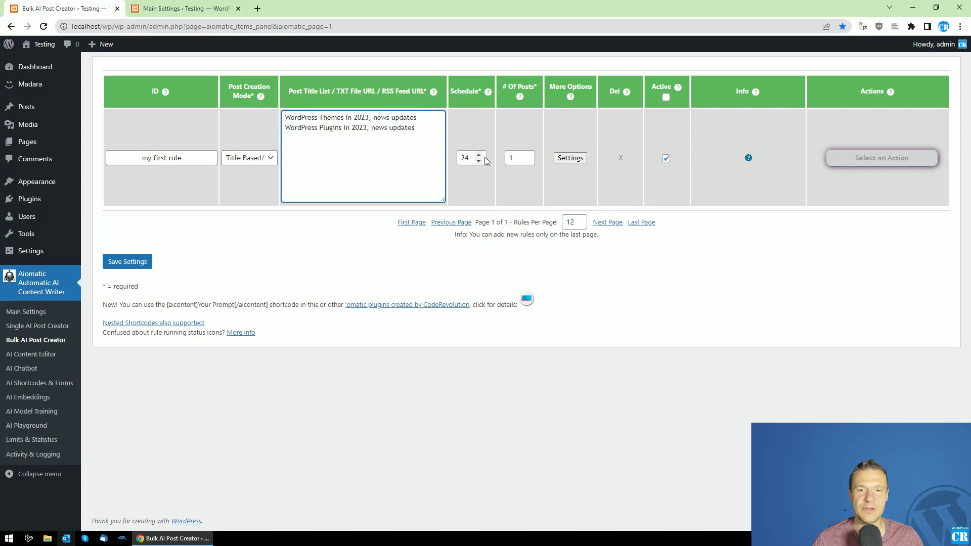
- Check the rule's advanced settings for the Title Based Posting Options and keep the creation mode on Title Based/Single API Call
left_click(571, 158)
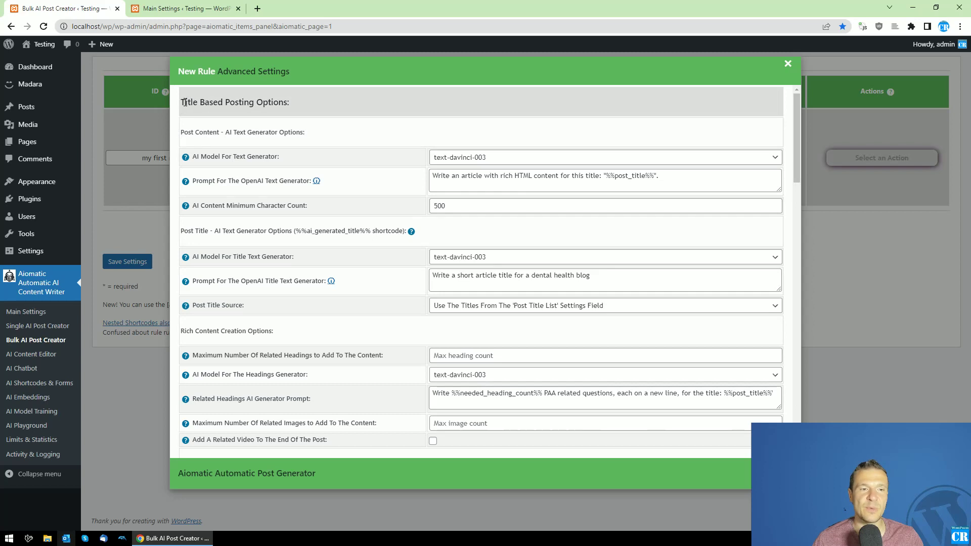
left_click_drag(185, 102, 287, 103)
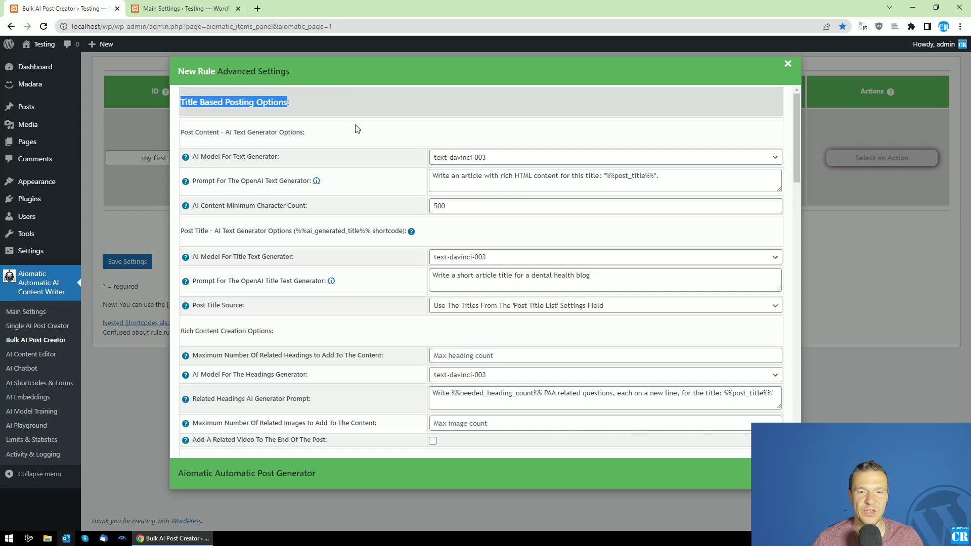
key("Escape")
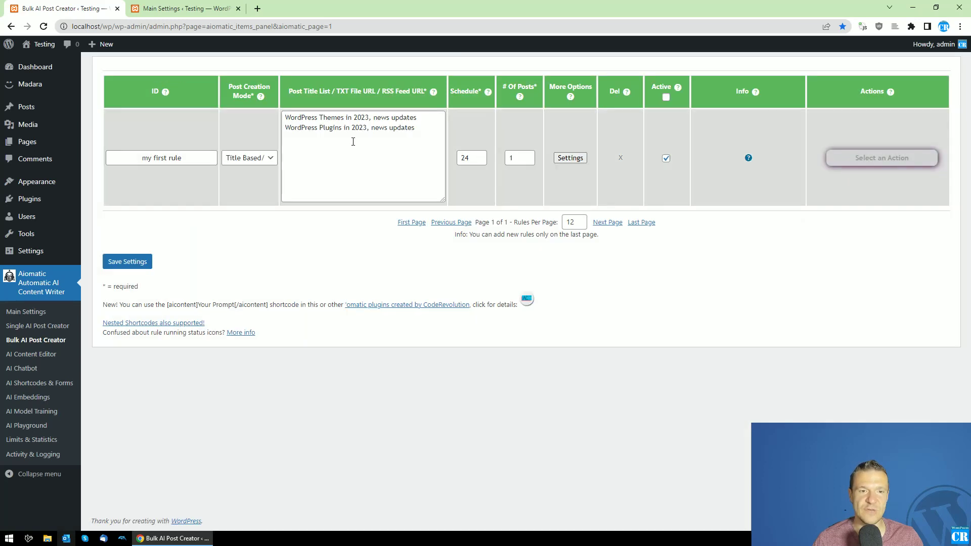
left_click(240, 157)
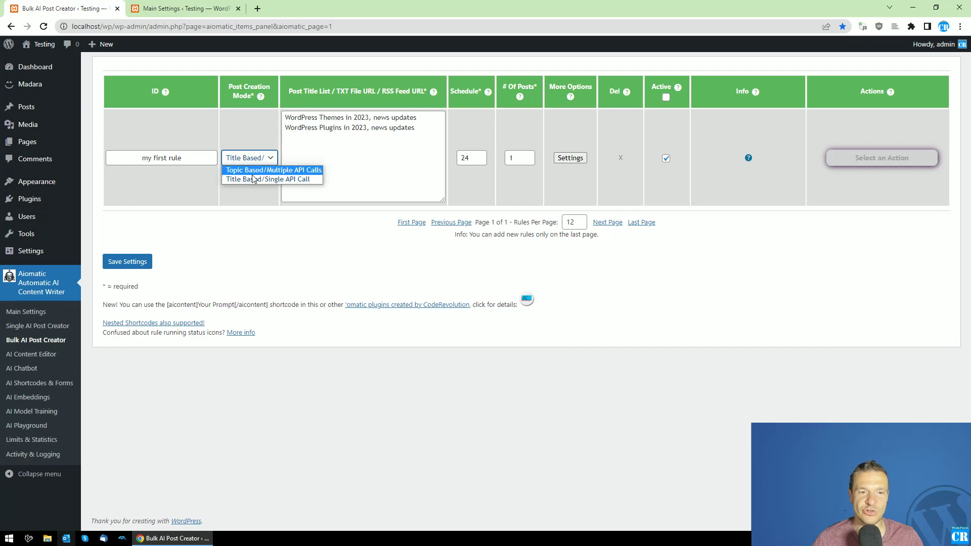
left_click(238, 181)
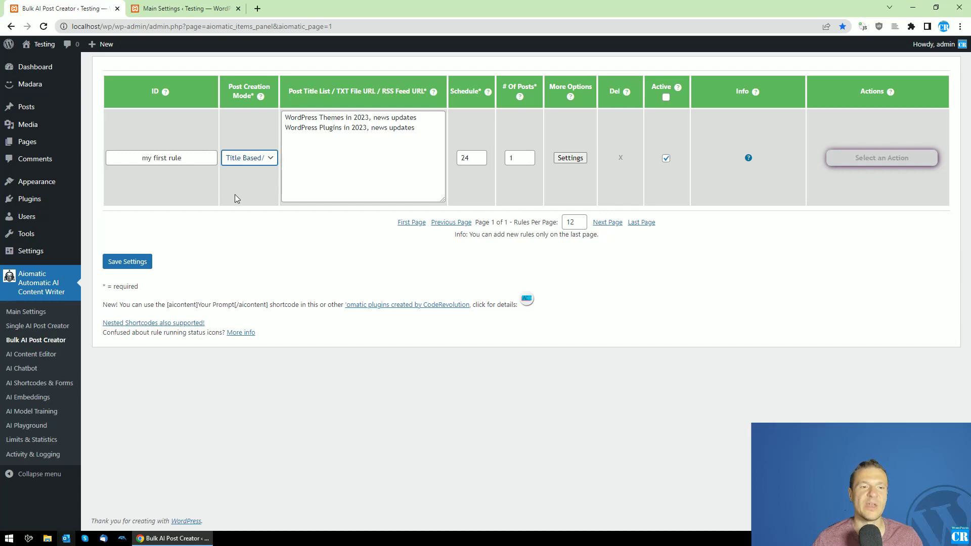
- Examine the text generator's AI model and prompt in the advanced settings, and compare the prompt with the first listed post title
left_click(576, 158)
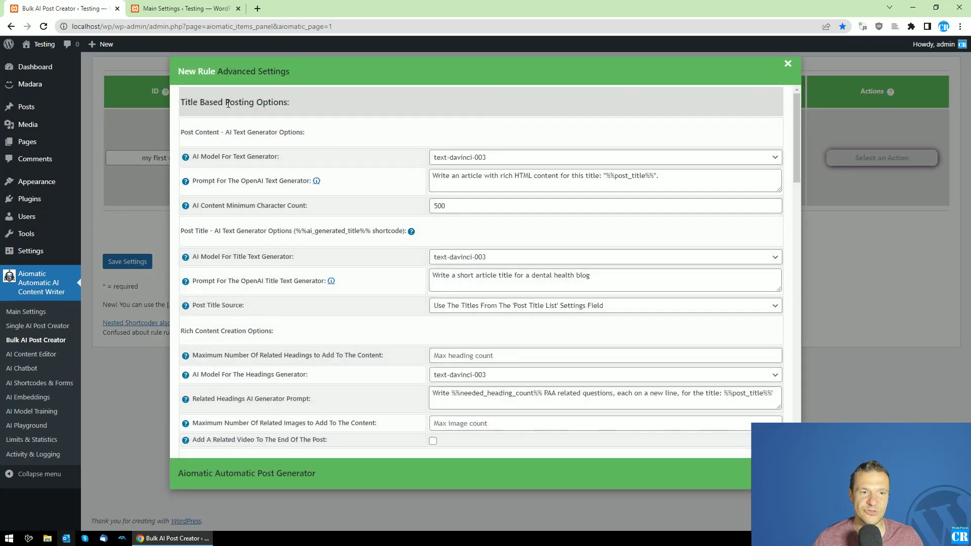
left_click_drag(181, 101, 288, 103)
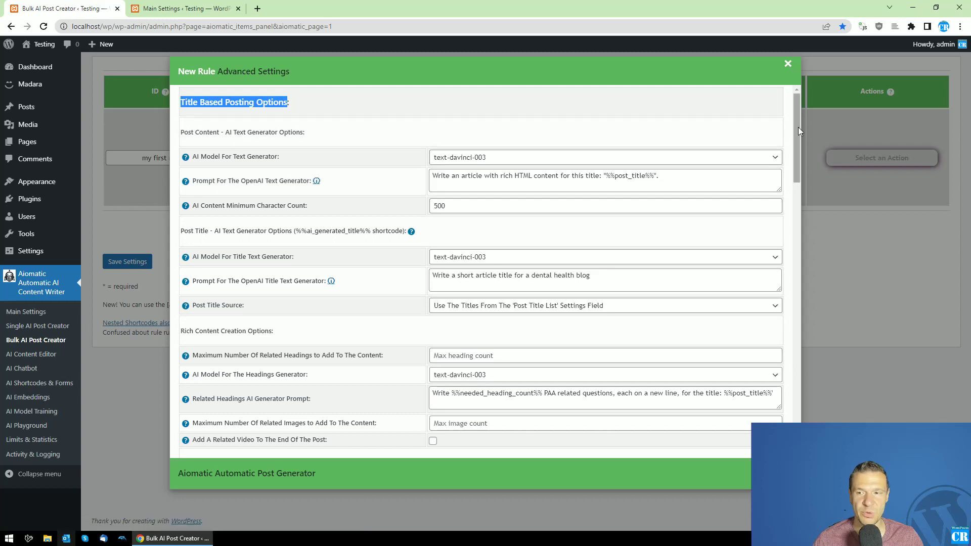
mouse_move(798, 126)
left_mouse_down()
mouse_move(796, 140)
mouse_move(798, 116)
left_mouse_up()
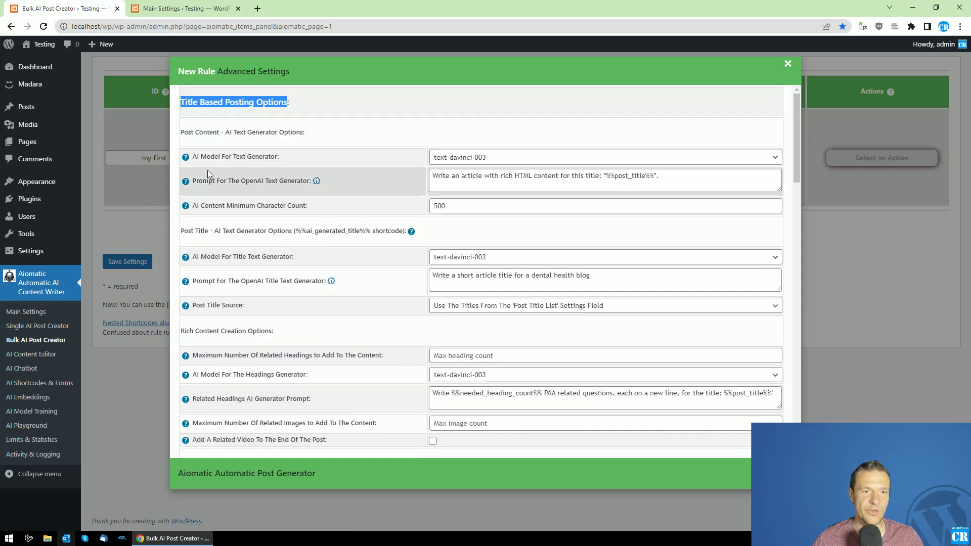
left_click_drag(193, 157, 277, 157)
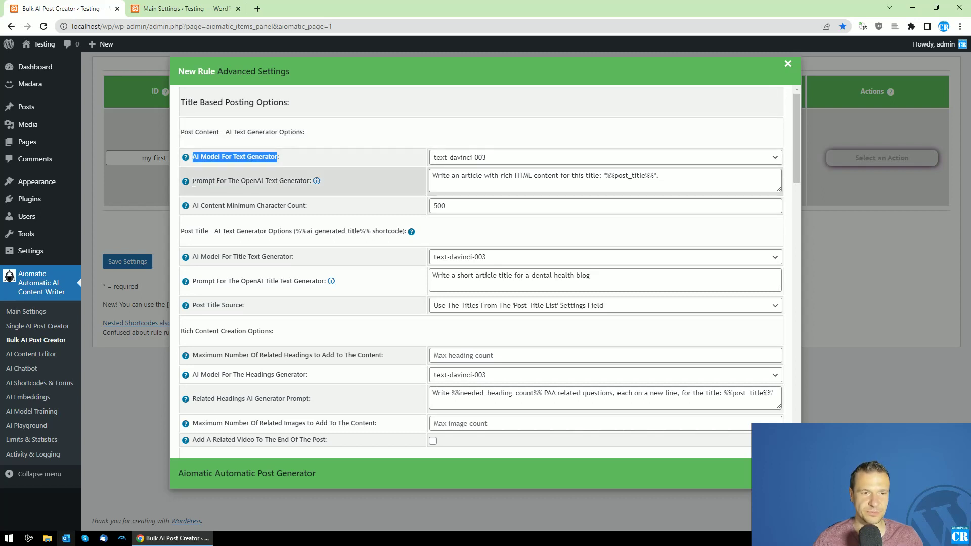
left_click_drag(194, 181, 310, 181)
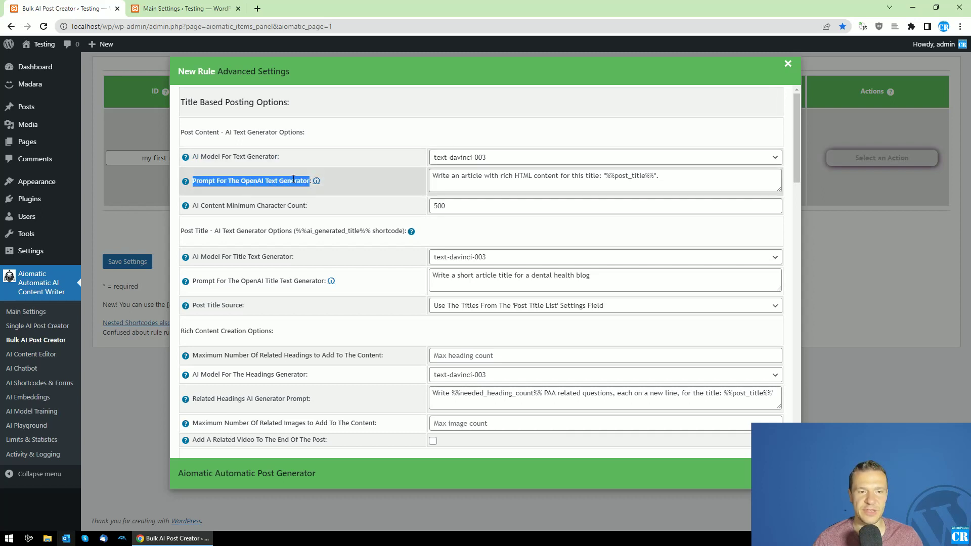
left_click_drag(433, 176, 654, 176)
key("Escape")
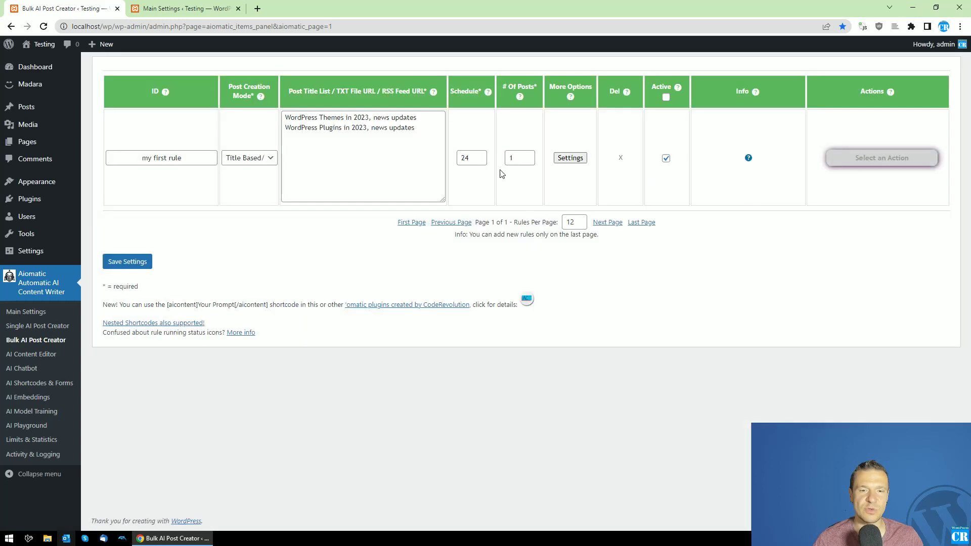
left_click_drag(417, 117, 284, 118)
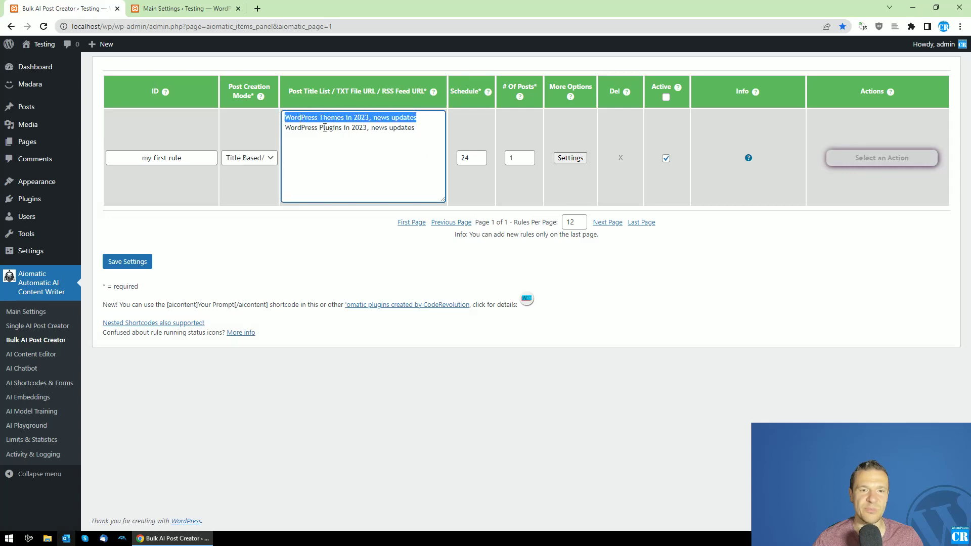
- Reopen the advanced settings and read the OpenAI text generator prompt's help on supported shortcodes and the Custom Shortcode Creator
left_click(569, 158)
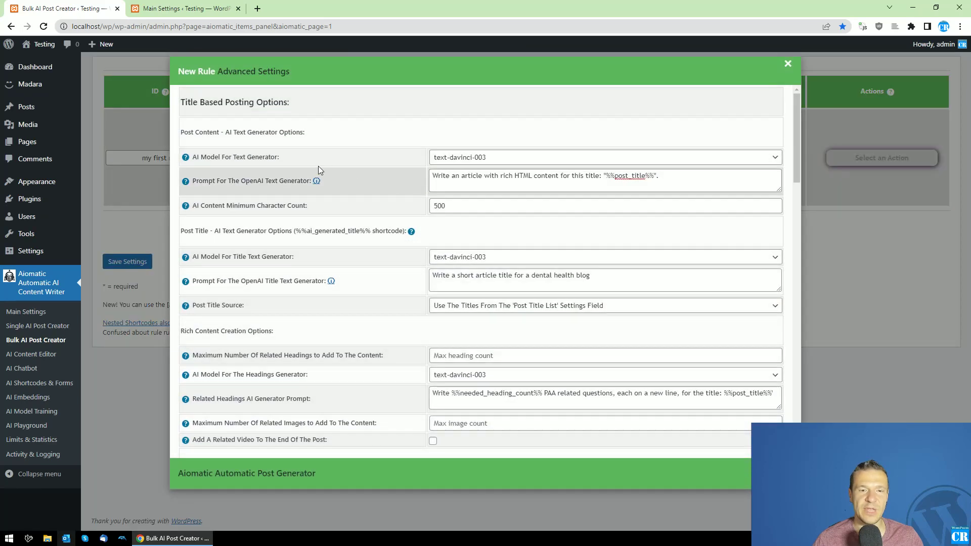
mouse_move(187, 183)
scroll(237, 209, "down", 2)
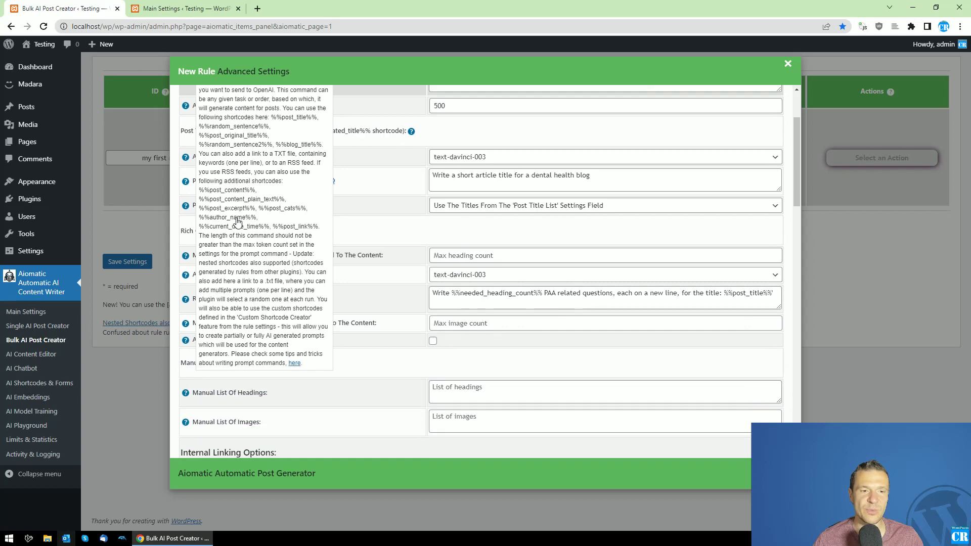
scroll(237, 223, "up", 2)
scroll(244, 265, "down", 1)
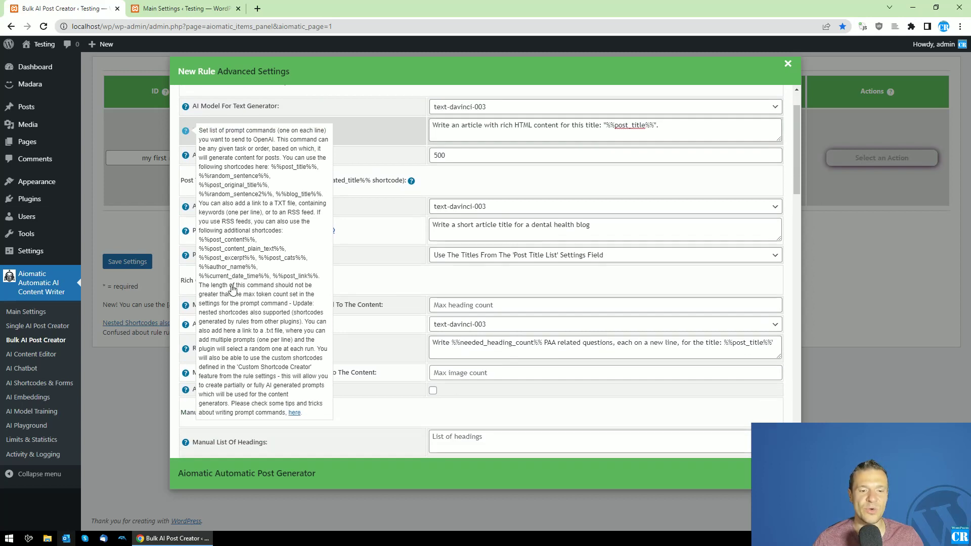
left_click_drag(238, 368, 312, 373)
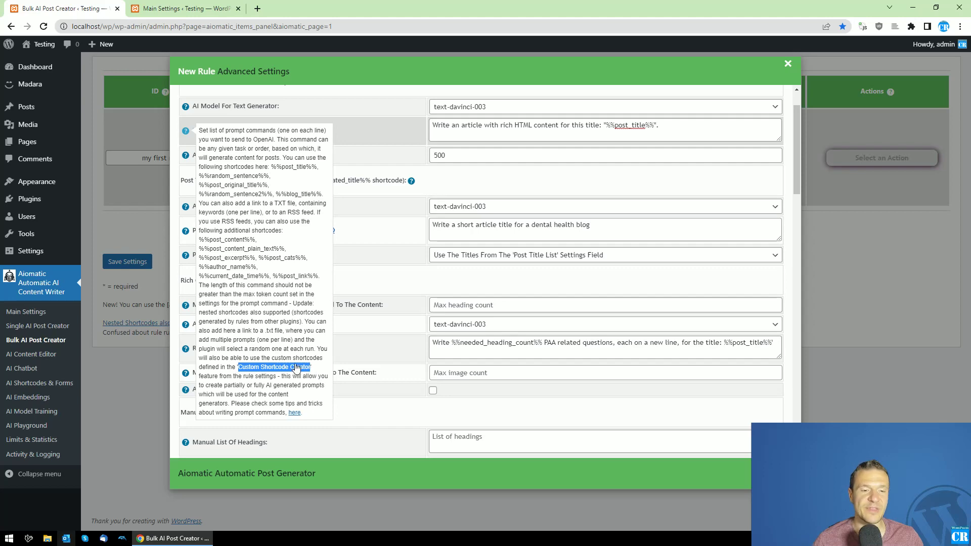
- Look through the advanced settings to the Custom Shortcode Creator in Posting Options, and return to the Title Based Posting Options
scroll(362, 392, "down", 15)
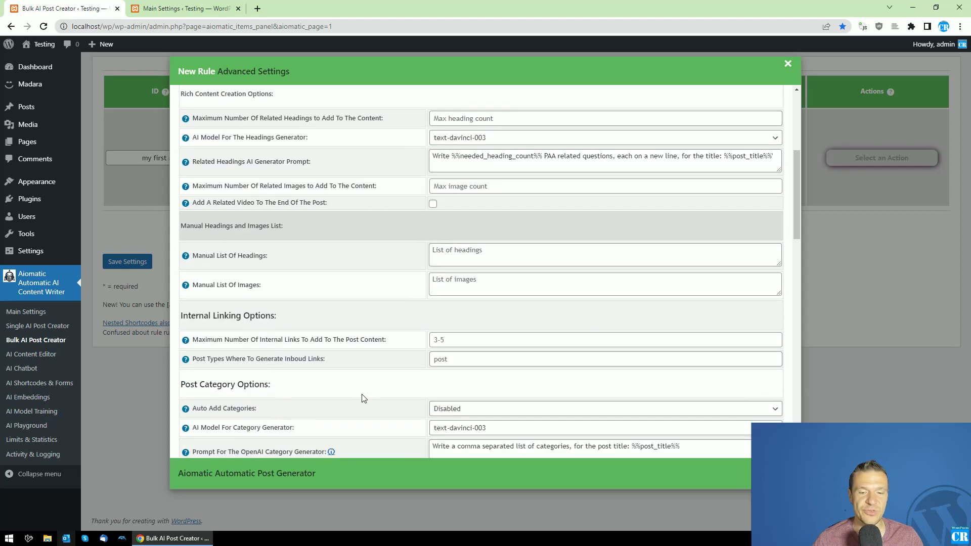
scroll(360, 387, "down", 2)
scroll(360, 386, "up", 3)
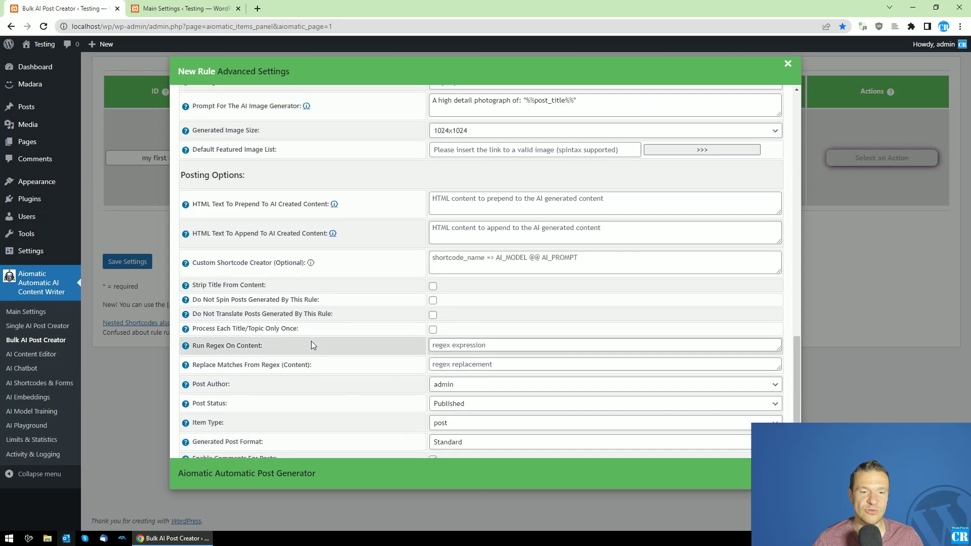
scroll(384, 412, "up", 10)
scroll(384, 417, "up", 3)
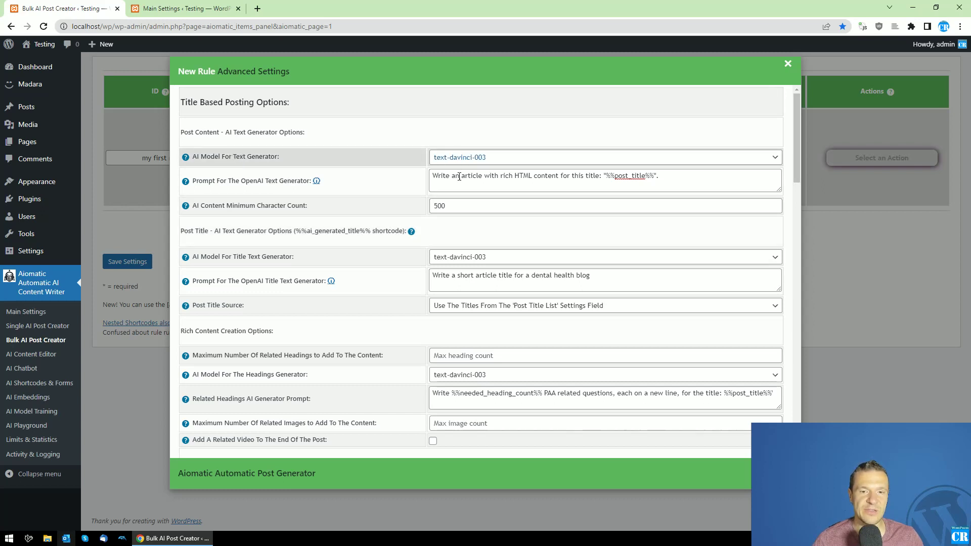
- Examine the AI Content Minimum Character Count and the AI model option for generating post titles
left_click_drag(207, 205, 269, 206)
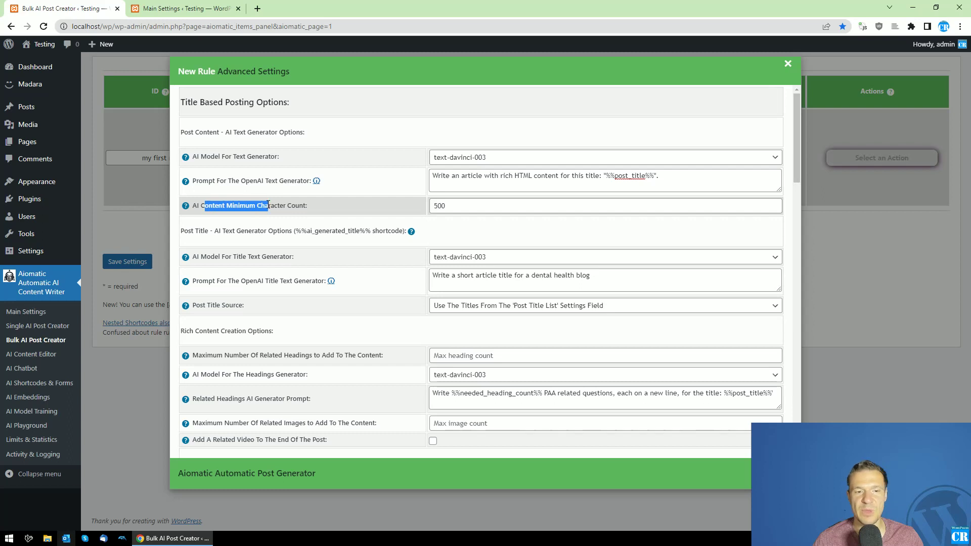
double_click(436, 206)
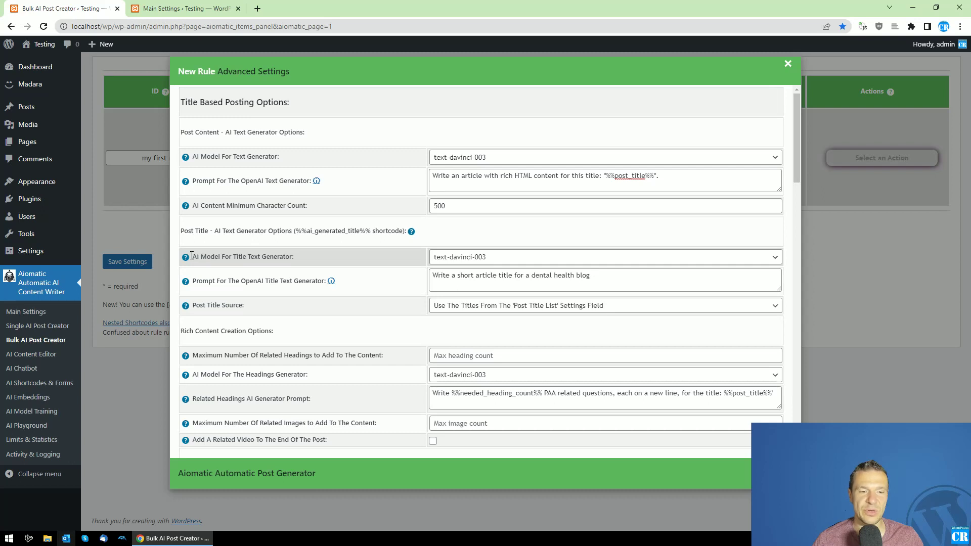
left_click_drag(194, 257, 371, 231)
left_click(330, 251)
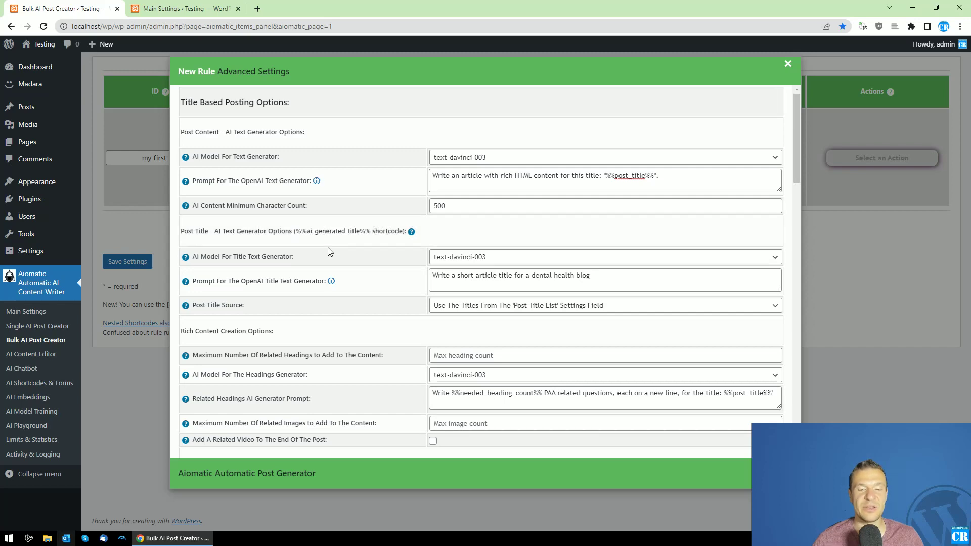
- Look over the new rule's advanced settings once more, close them, and save the rule settings
scroll(330, 252, "down", 6)
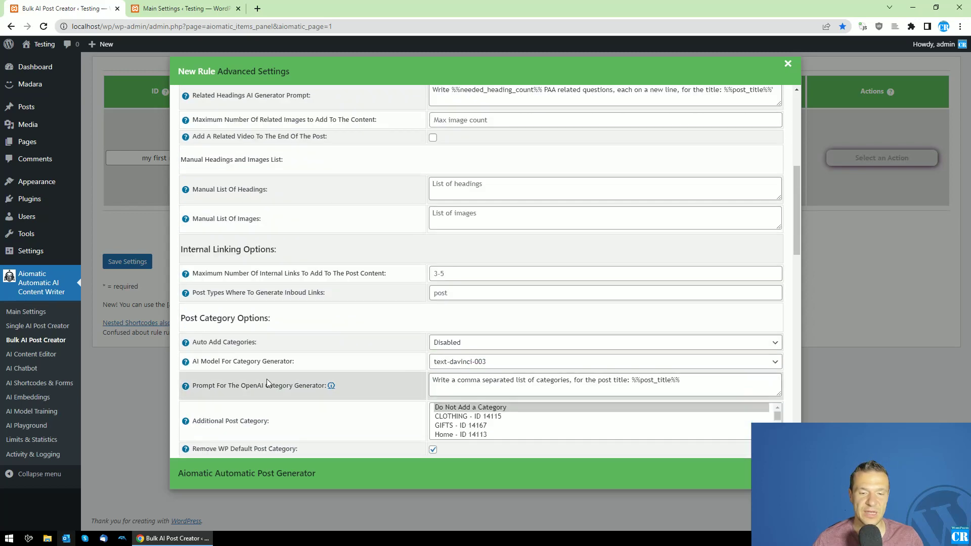
scroll(266, 378, "up", 5)
scroll(264, 390, "up", 1)
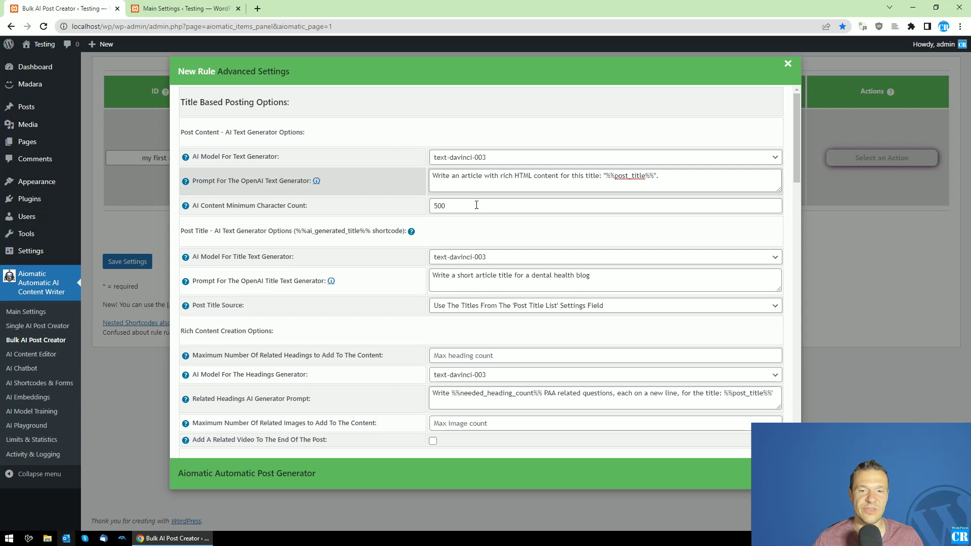
left_click(160, 193)
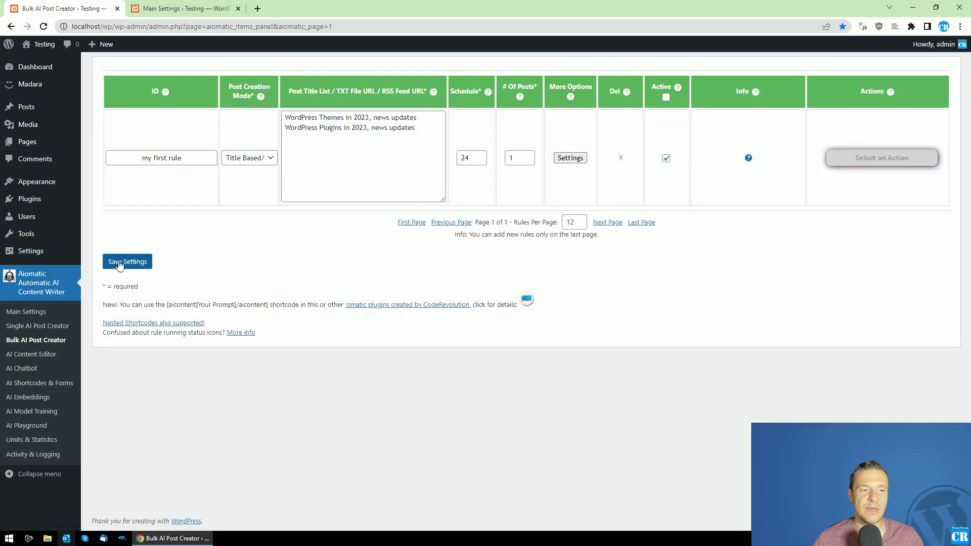
left_click(121, 263)
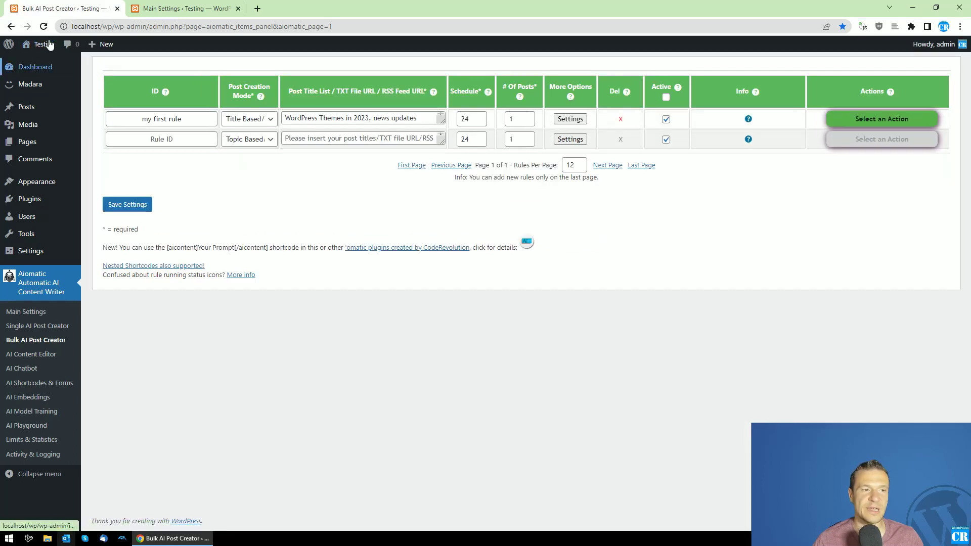
- Check the site's front page in a new tab, and run the rule "my first rule" immediately
middle_click(35, 61)
left_click(299, 8)
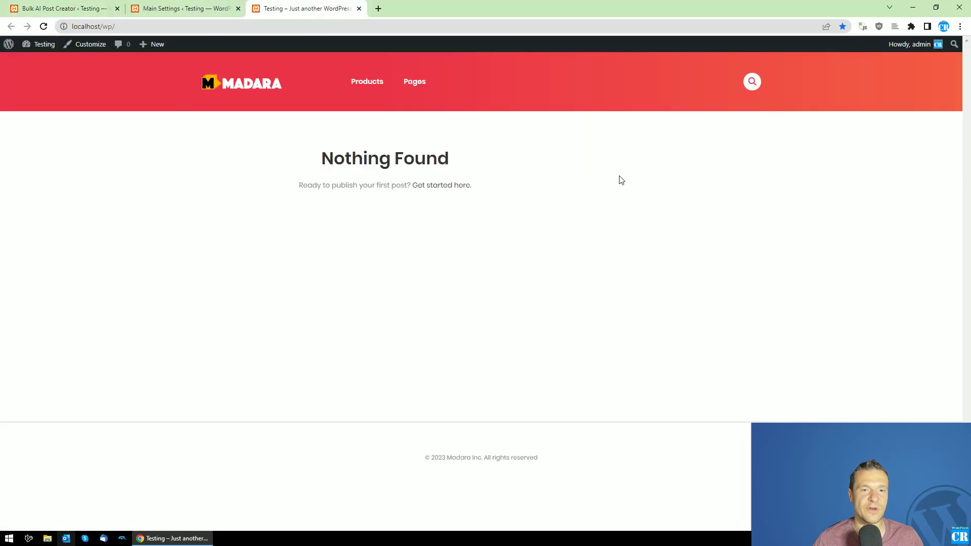
left_click(99, 3)
left_click(868, 123)
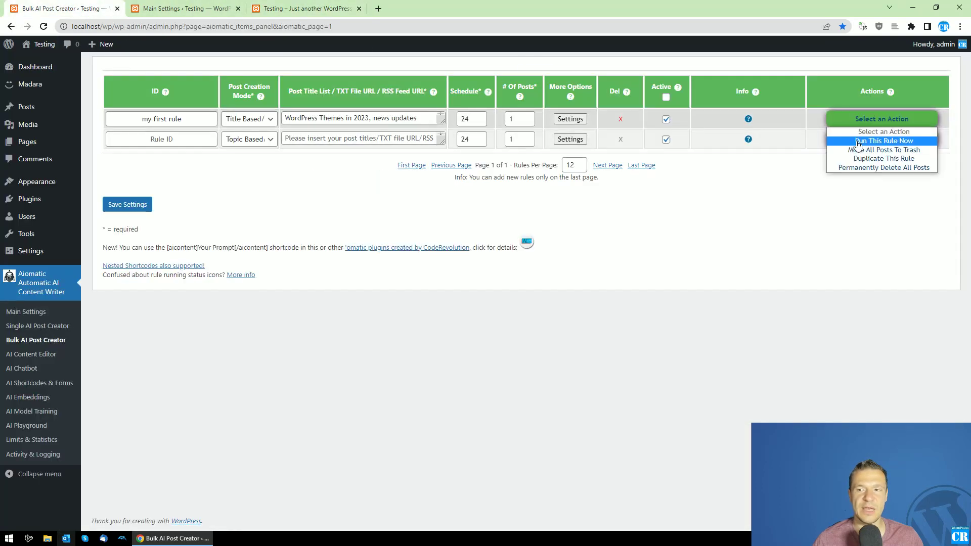
left_click(855, 141)
key("Return")
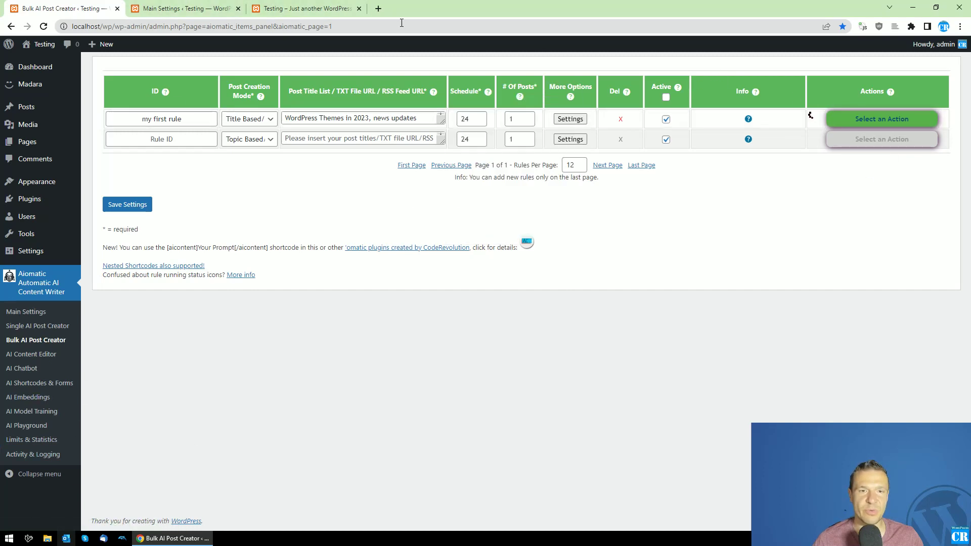
- Open Activity & Logging in a new tab and read the activity log entry for the OpenAI call, including its model
middle_click(46, 455)
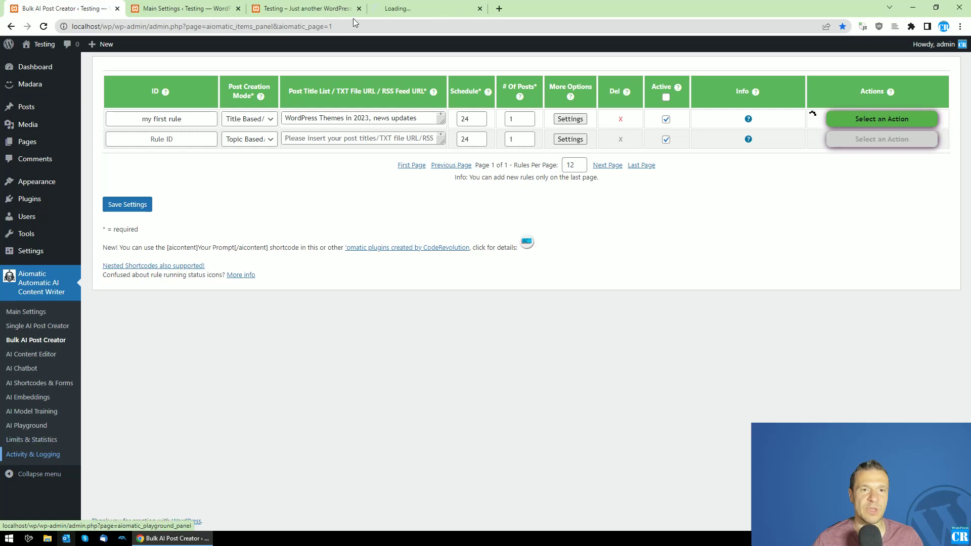
left_click(399, 8)
scroll(223, 232, "down", 4)
scroll(137, 100, "up", 4)
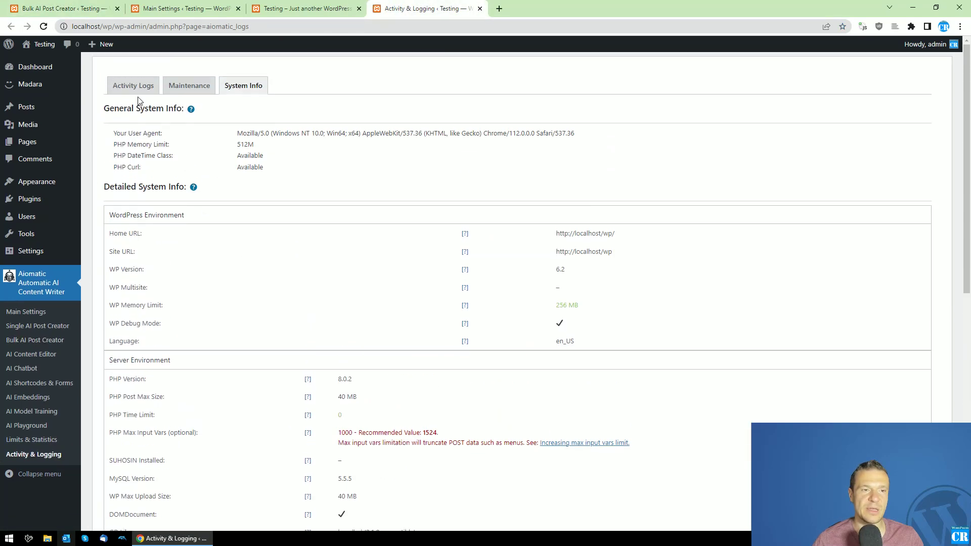
left_click(132, 87)
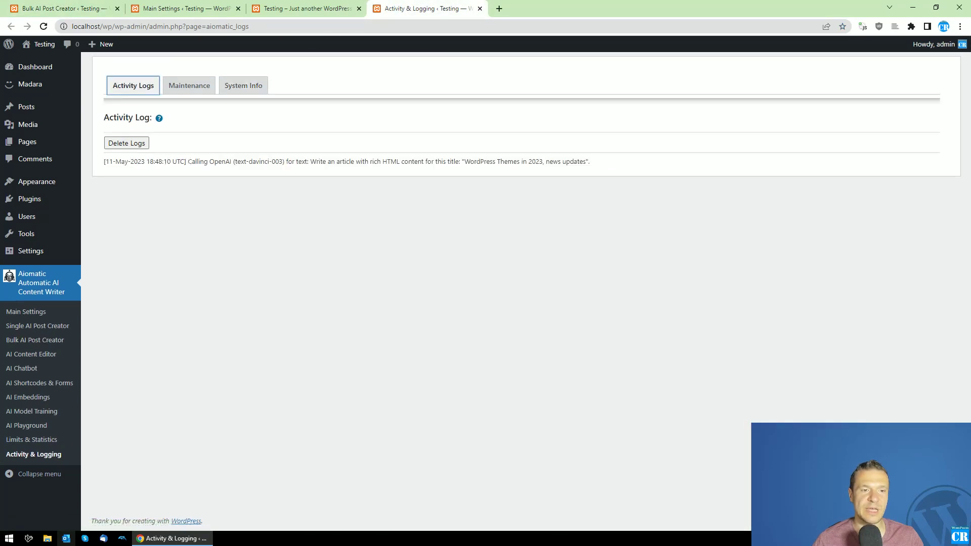
left_click_drag(188, 162, 591, 161)
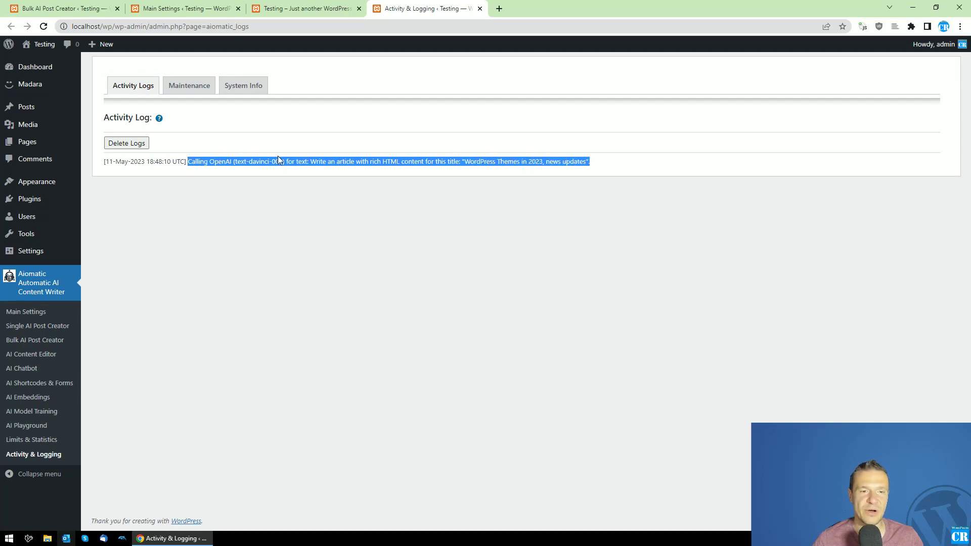
left_click(228, 158)
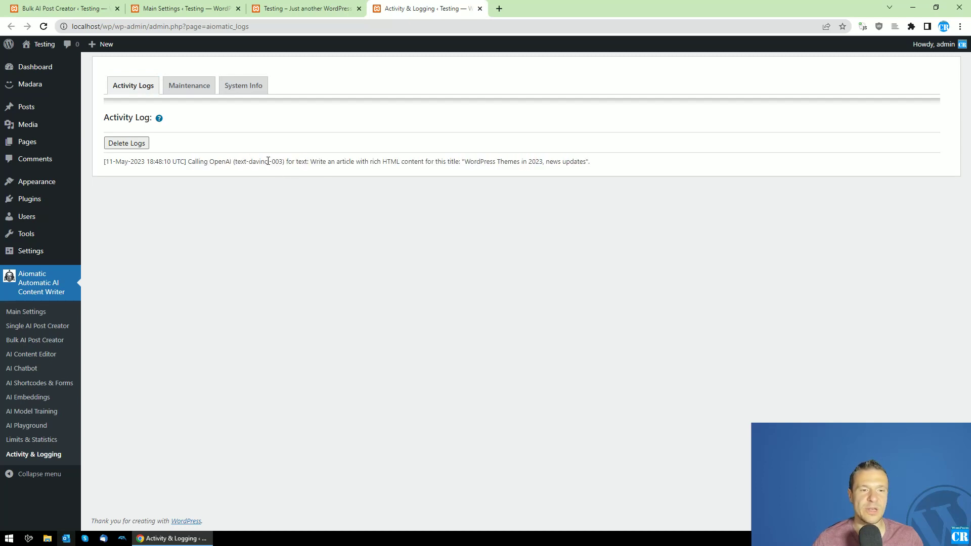
left_click_drag(235, 162, 289, 161)
- Compare the model and prompt in the activity log with the text generator options in the rule's advanced settings
left_click(192, 7)
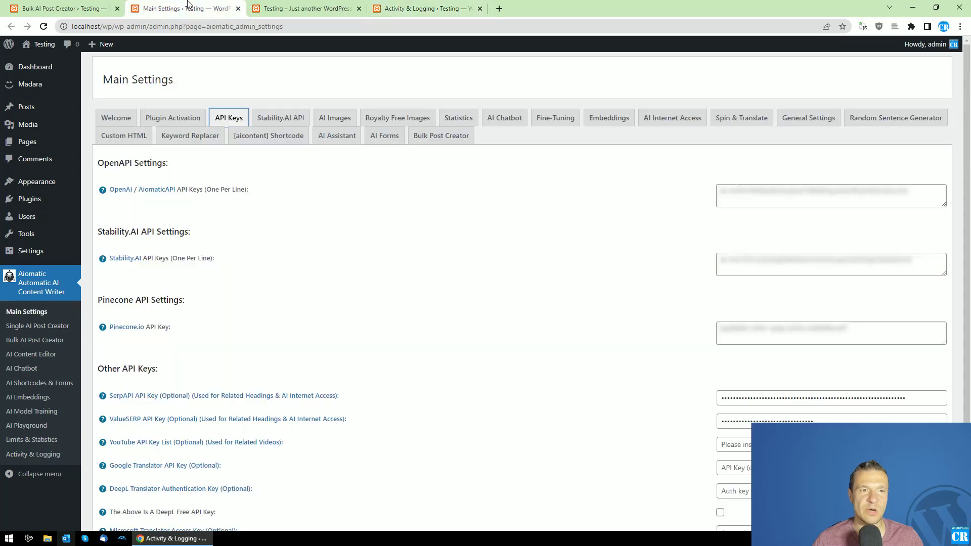
left_click(68, 8)
left_click(572, 122)
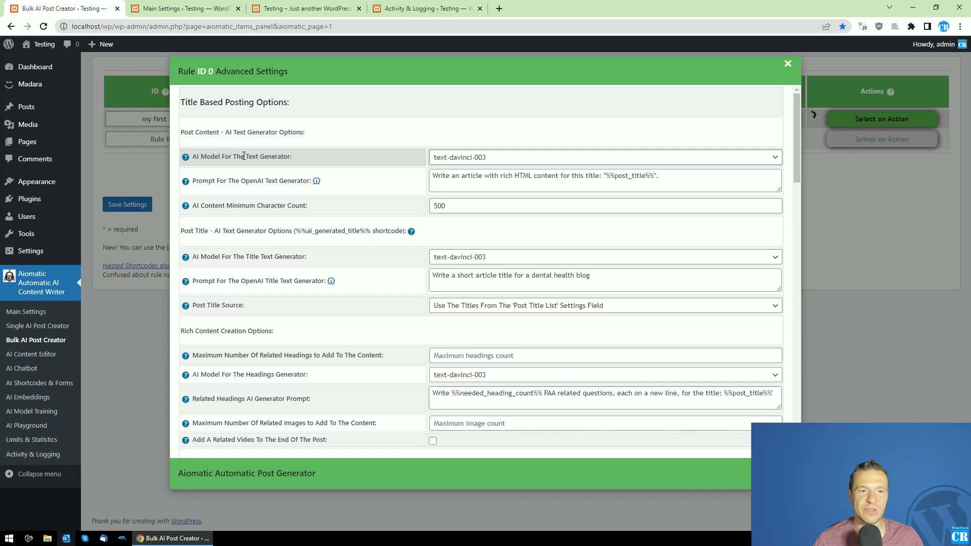
left_click(388, 7)
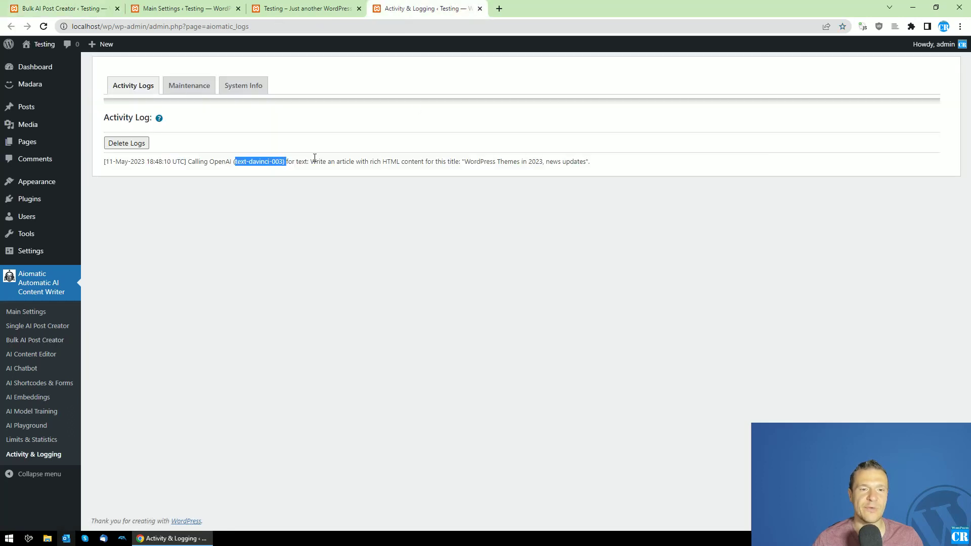
left_click_drag(311, 161, 590, 161)
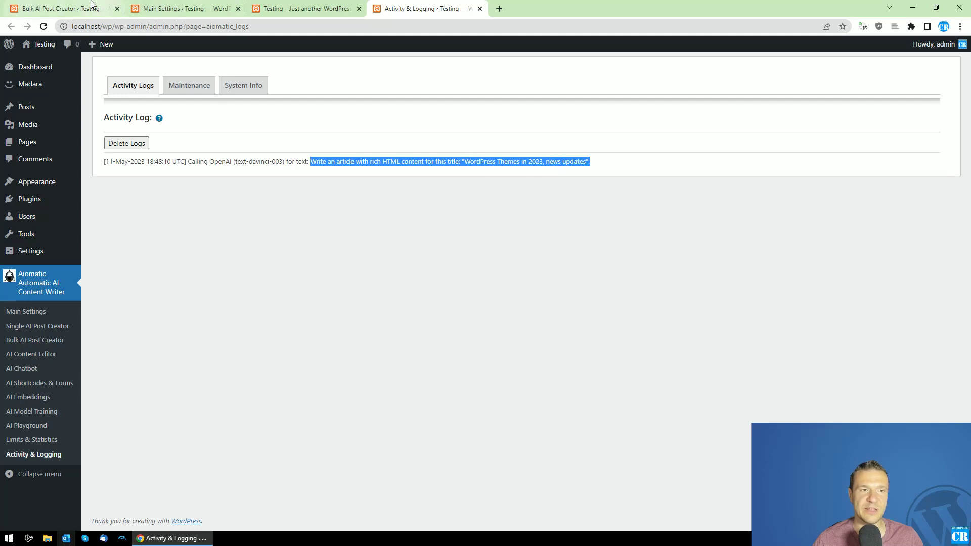
left_click(76, 8)
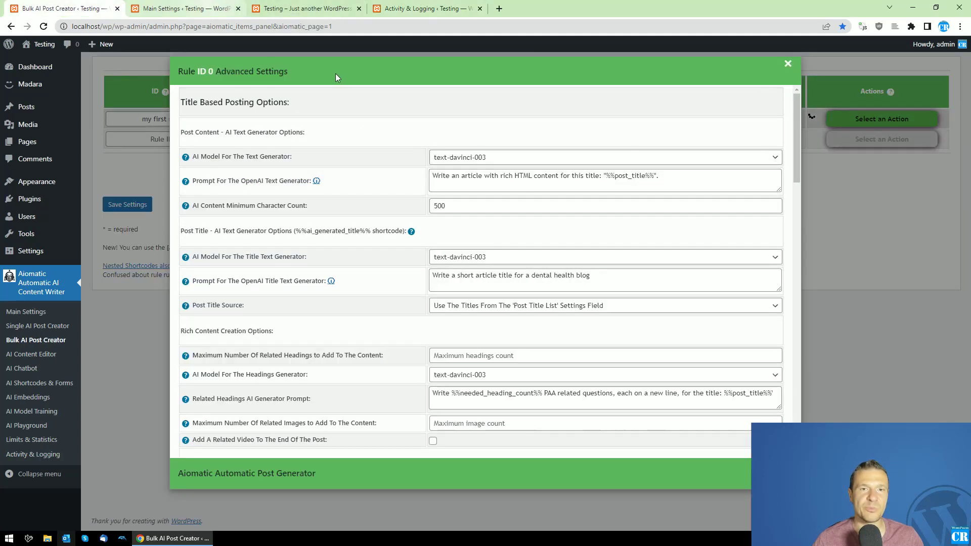
left_click(323, 8)
left_click(400, 9)
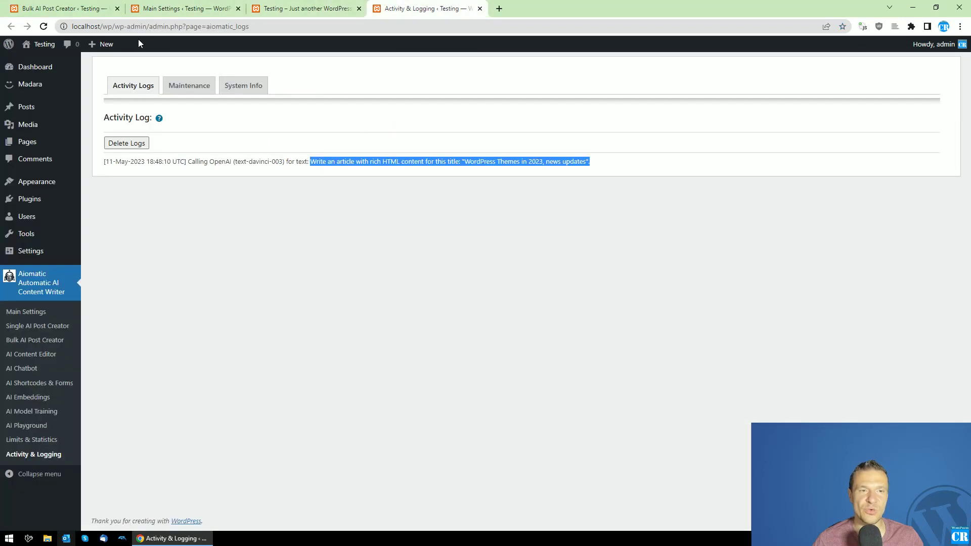
- Examine the Enable Logging for Rules and Enable Detailed Logging for Rules options in the plugin's General Settings
left_click(161, 8)
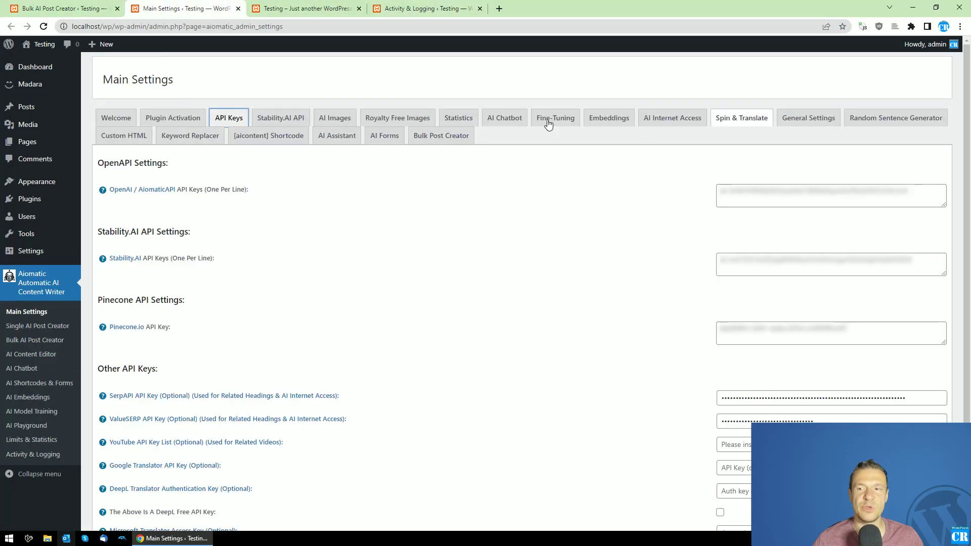
left_click(800, 123)
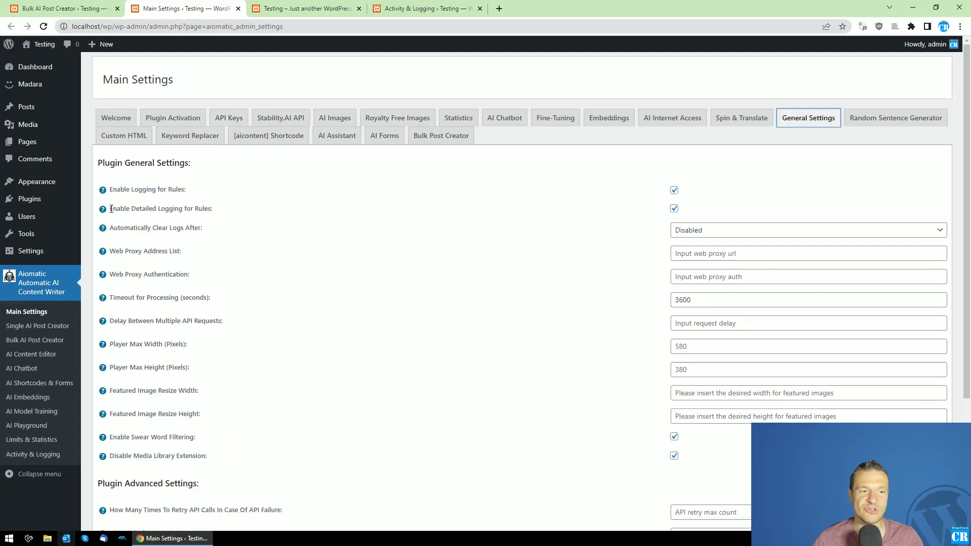
left_click_drag(110, 209, 212, 210)
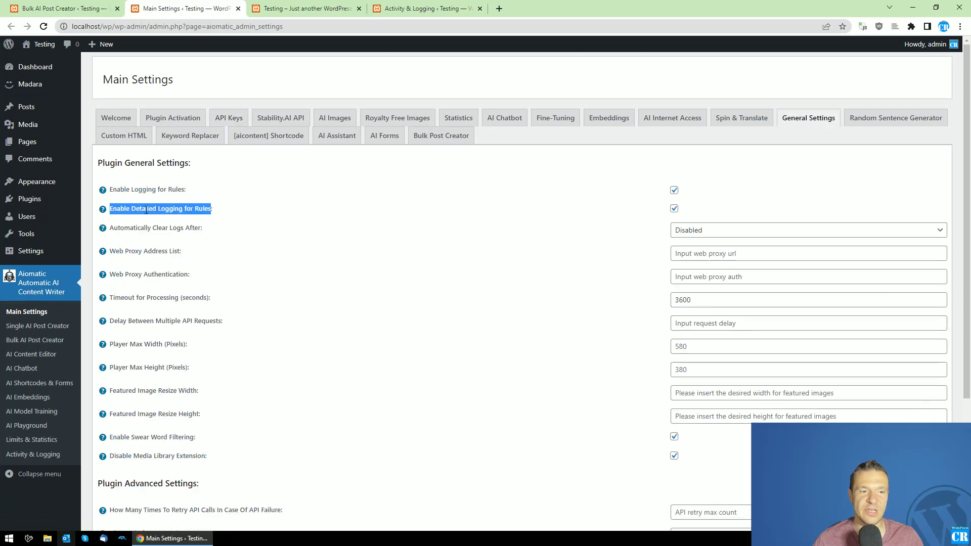
left_click_drag(111, 189, 181, 190)
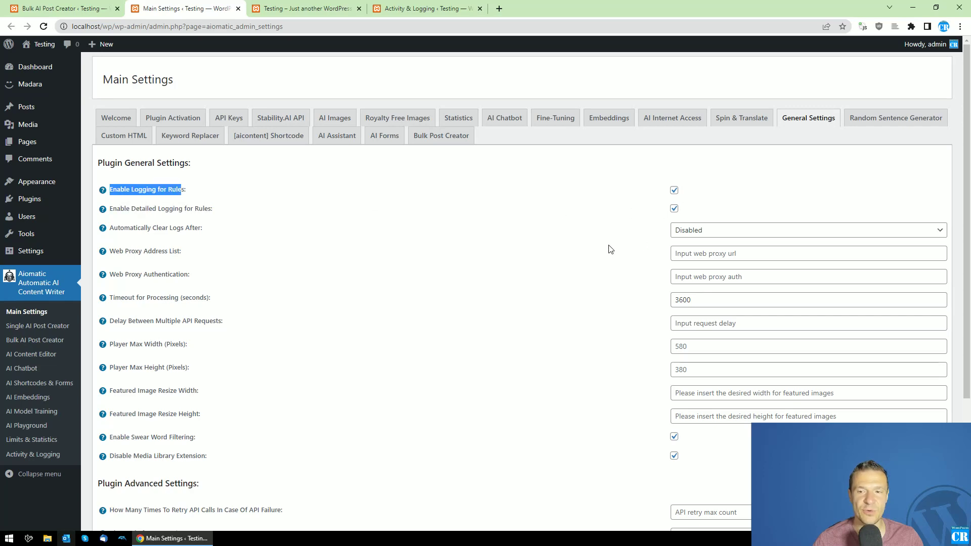
scroll(573, 316, "down", 3)
scroll(573, 316, "up", 3)
- Reread the activity log's OpenAI call entry, reload the logs page, and view the currently running rules under Maintenance
left_click(106, 5)
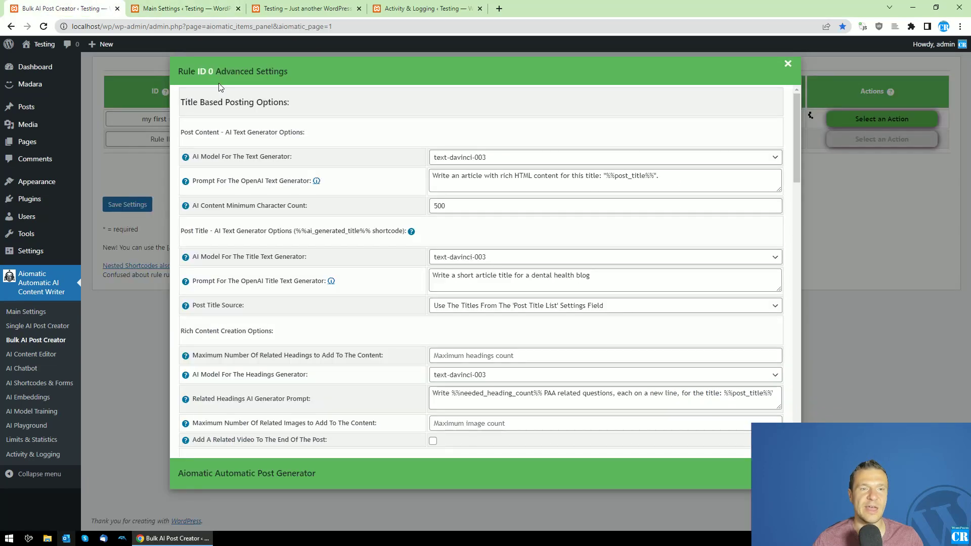
left_click(400, 5)
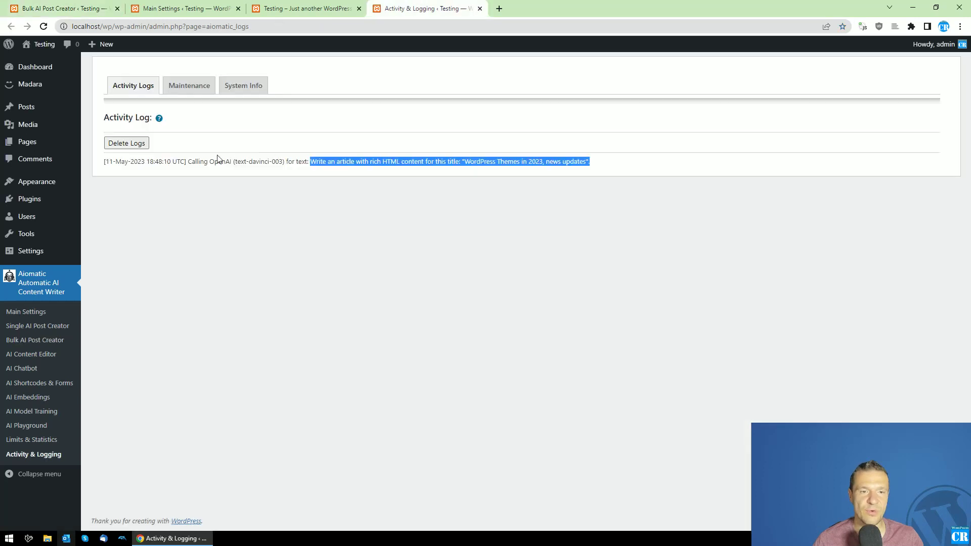
left_click_drag(188, 161, 598, 162)
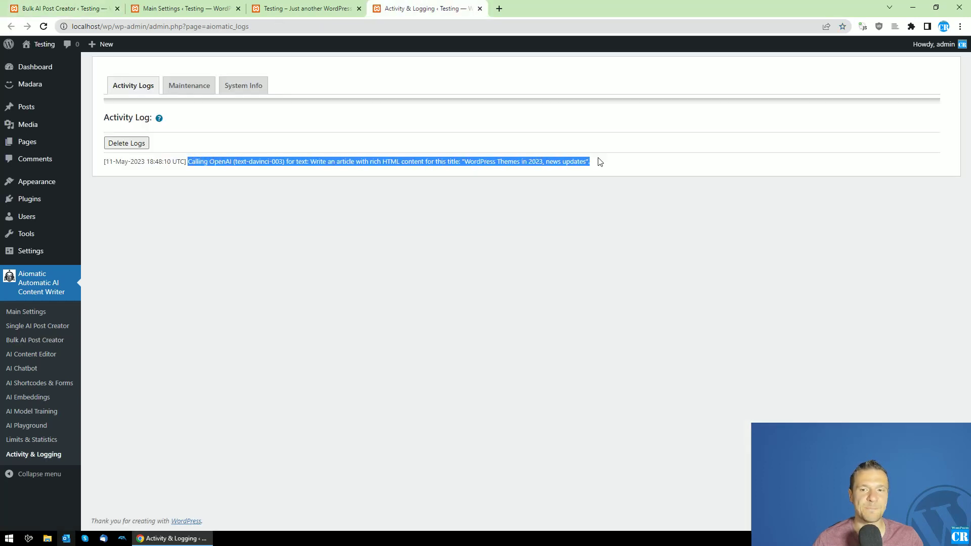
left_click(44, 27)
left_click(249, 89)
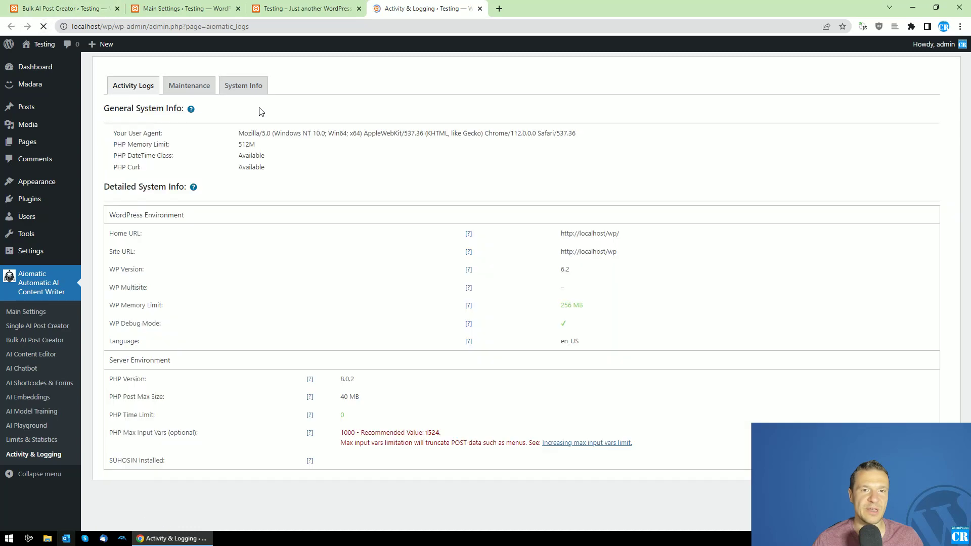
left_click(203, 87)
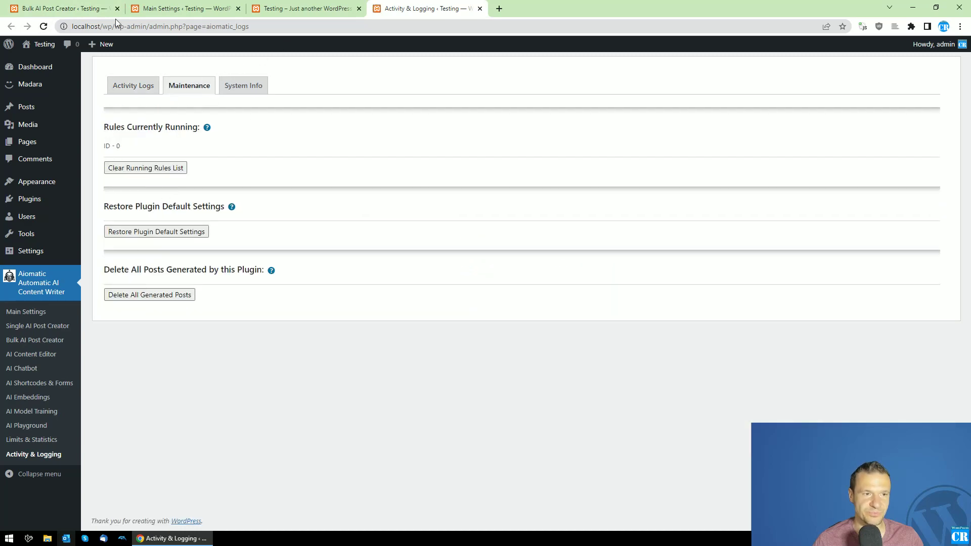
- Close the rule's advanced settings, reload the site's front page, and open the generated post "WordPress Themes in 2023, news updates"
left_click(76, 9)
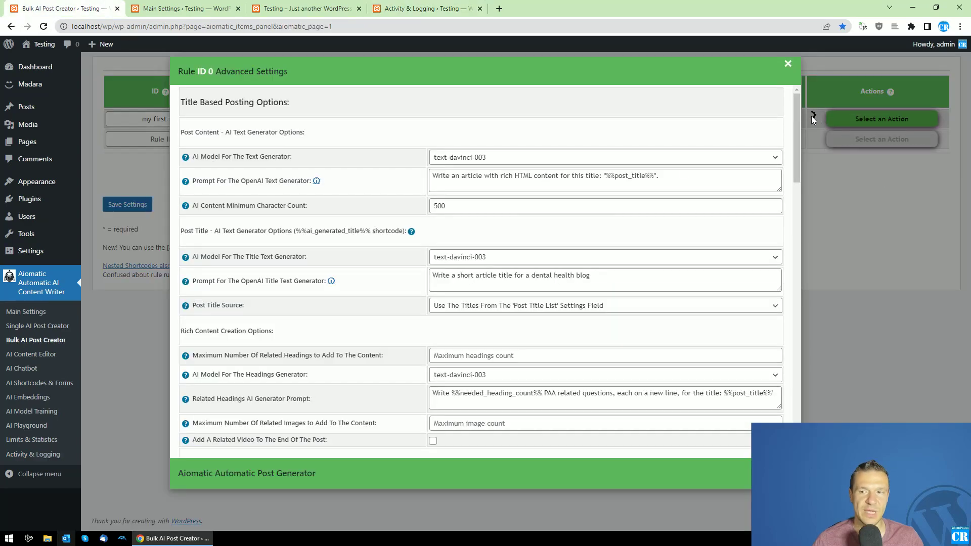
left_click(812, 119)
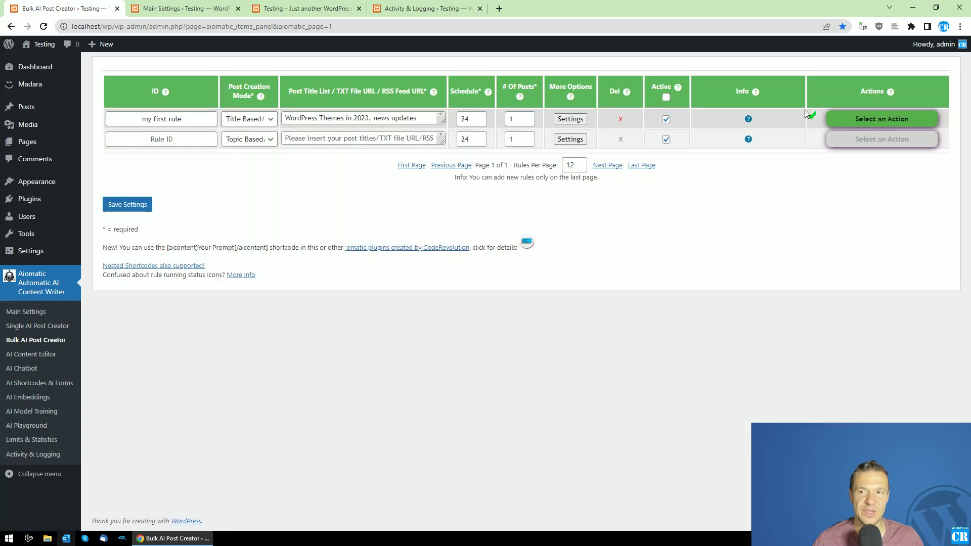
left_click(303, 9)
left_click(45, 27)
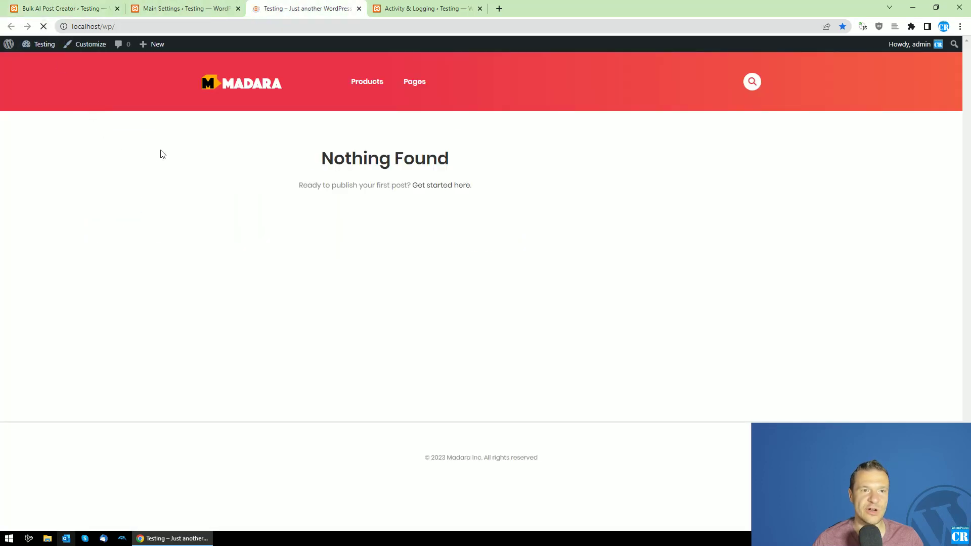
left_click(219, 152)
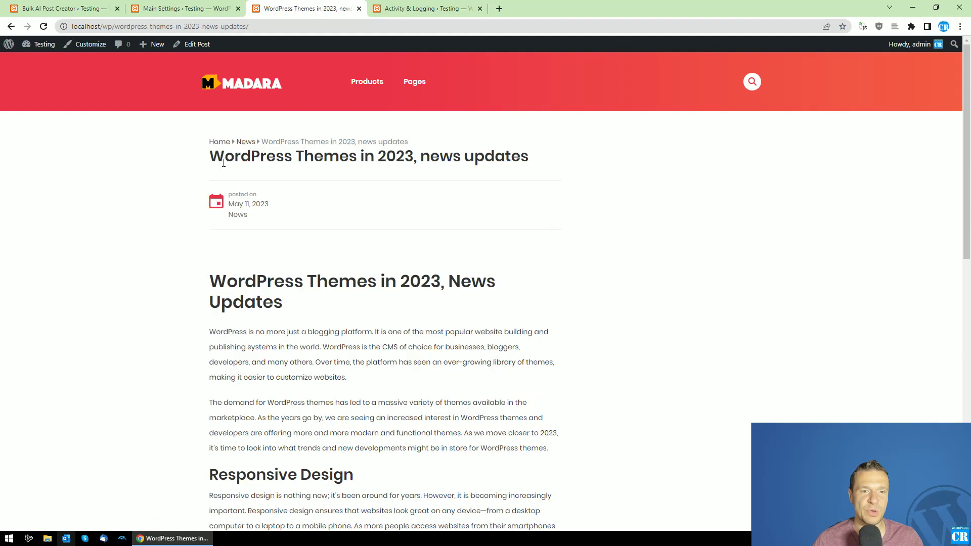
- Read through the generated post's headings and body text down to its conclusion
scroll(224, 162, "down", 10)
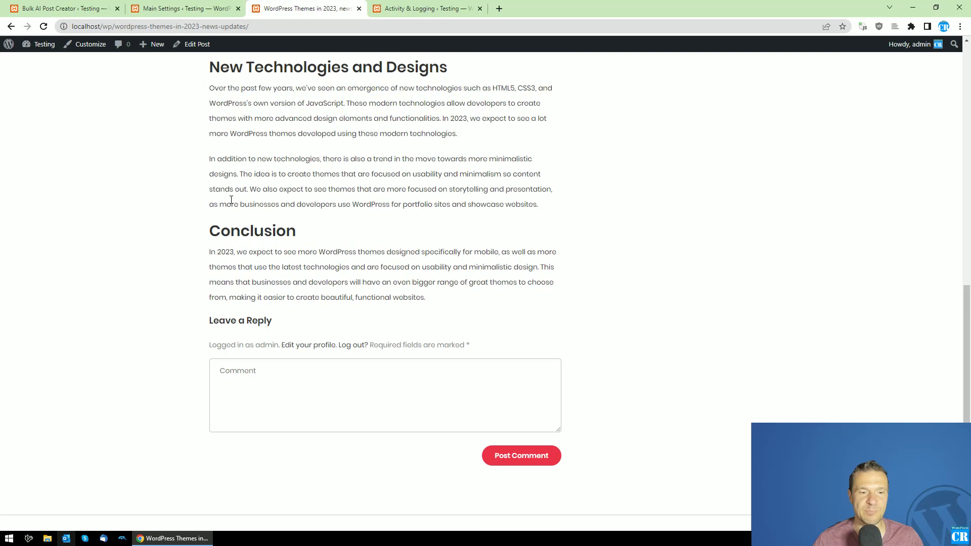
scroll(231, 200, "up", 10)
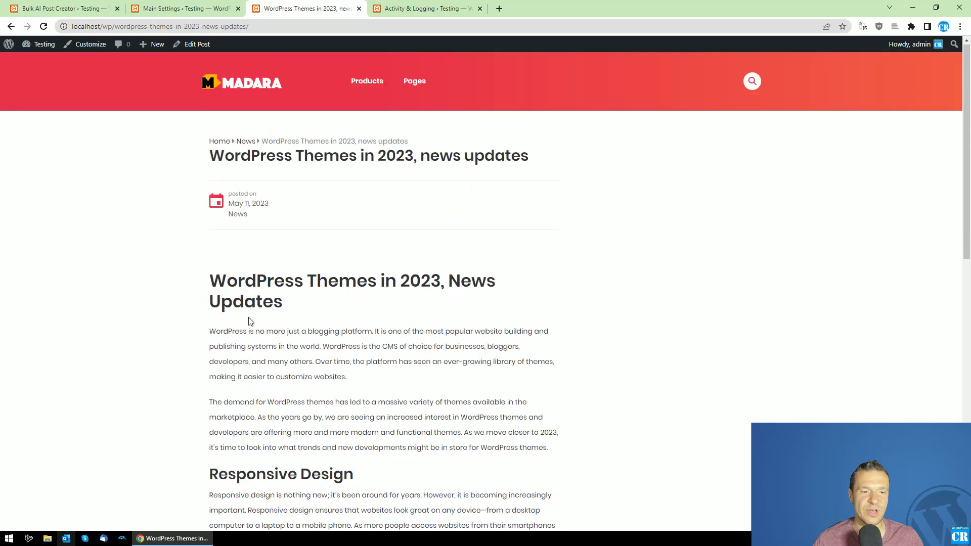
scroll(249, 321, "down", 7)
scroll(254, 318, "up", 3)
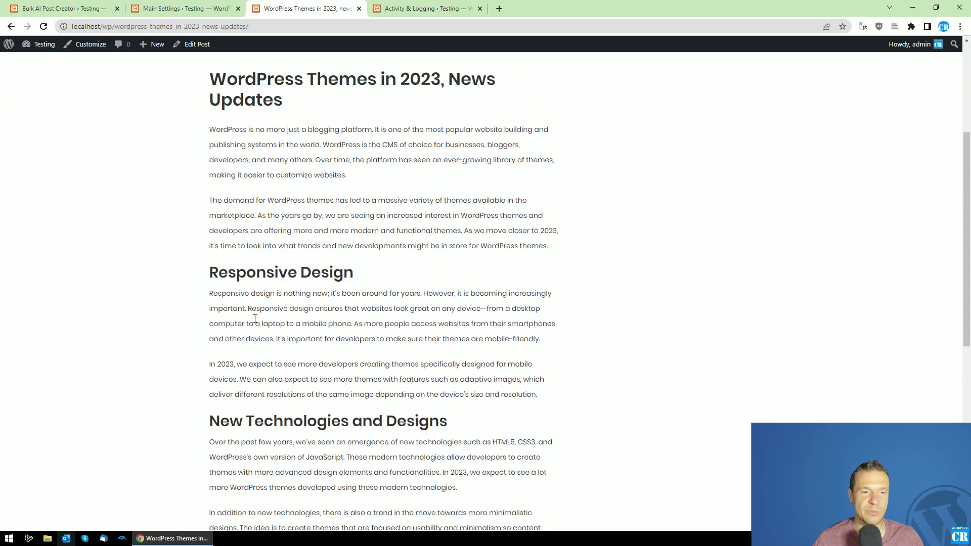
scroll(255, 319, "down", 1)
scroll(253, 293, "up", 5)
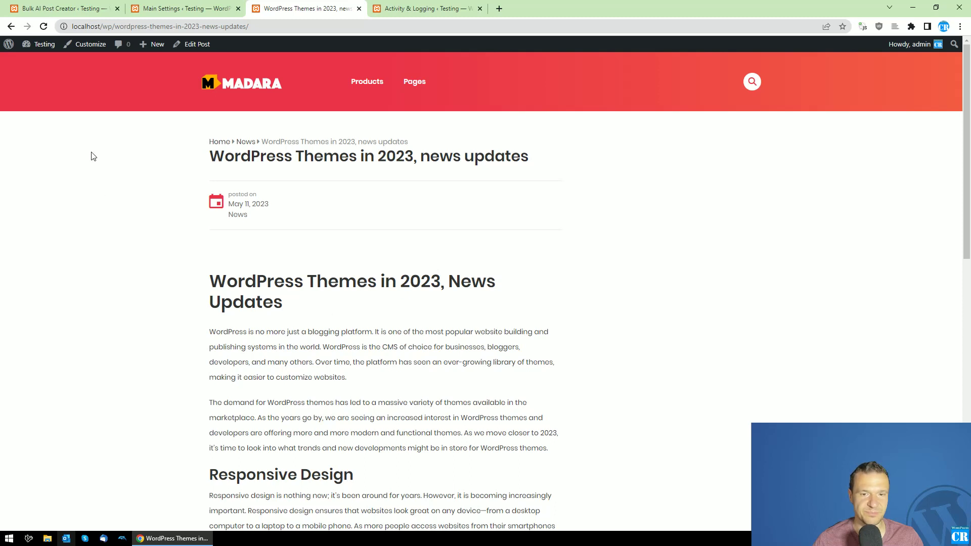
- Return to the Bulk AI Post Creator, enlarge the title list of "my first rule", and examine the AI title options in its advanced settings
left_click(65, 7)
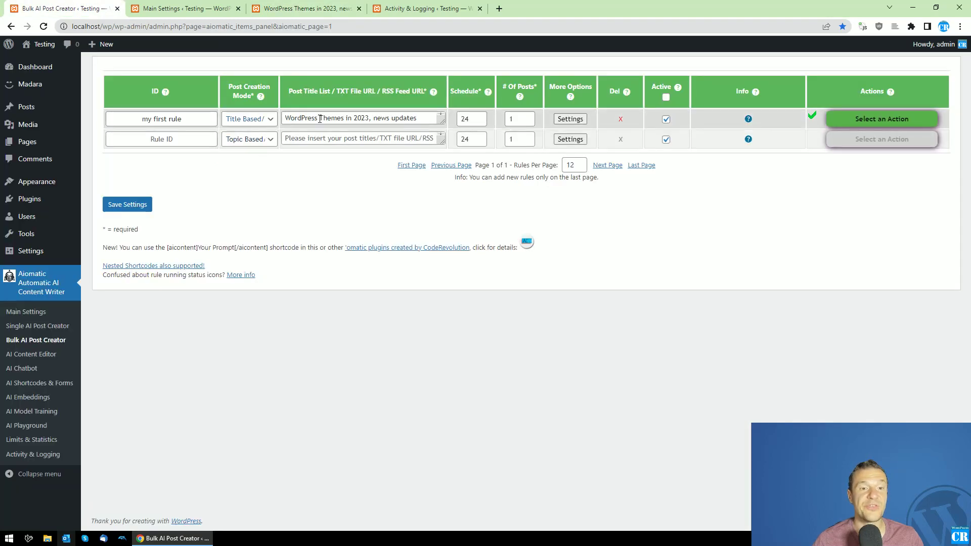
left_click_drag(440, 123, 439, 168)
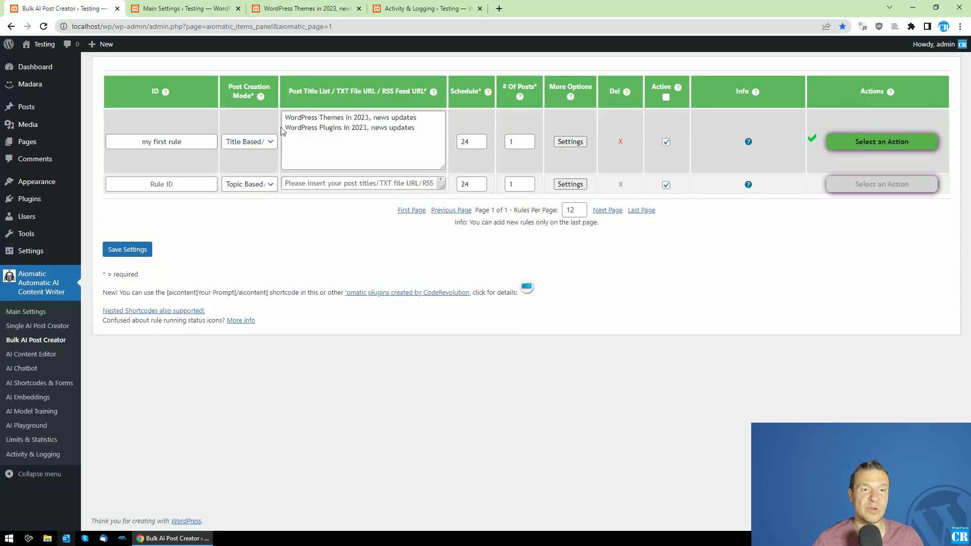
left_click(570, 141)
mouse_move(414, 232)
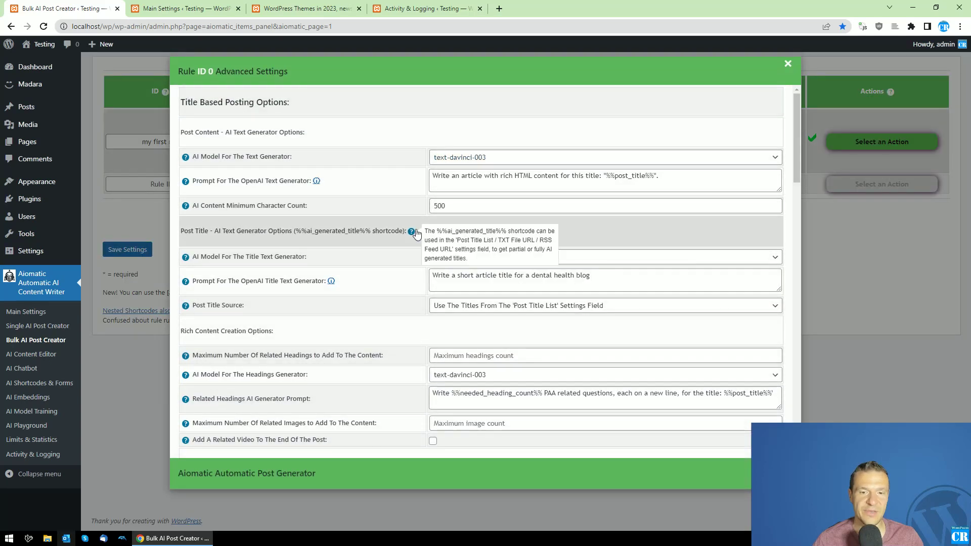
scroll(416, 233, "down", 2)
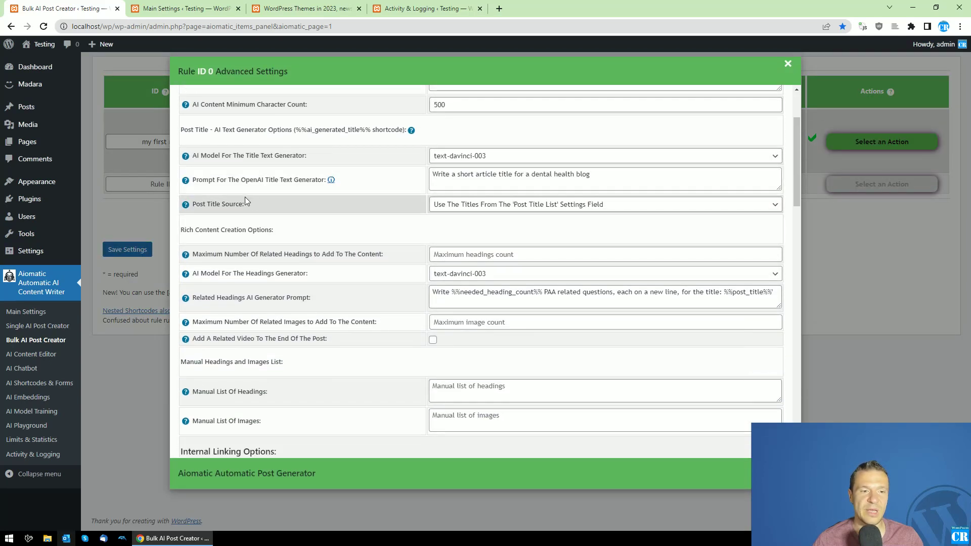
scroll(245, 201, "up", 2)
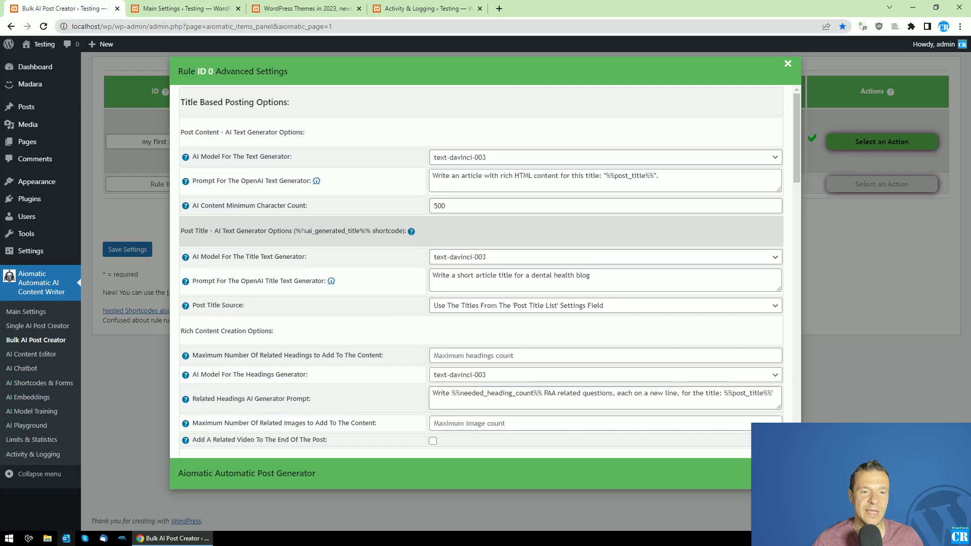
- Copy the %%ai_generated_title%% shortcode from the advanced settings and replace all titles in the rule's post title list with it
left_click_drag(296, 231, 370, 229)
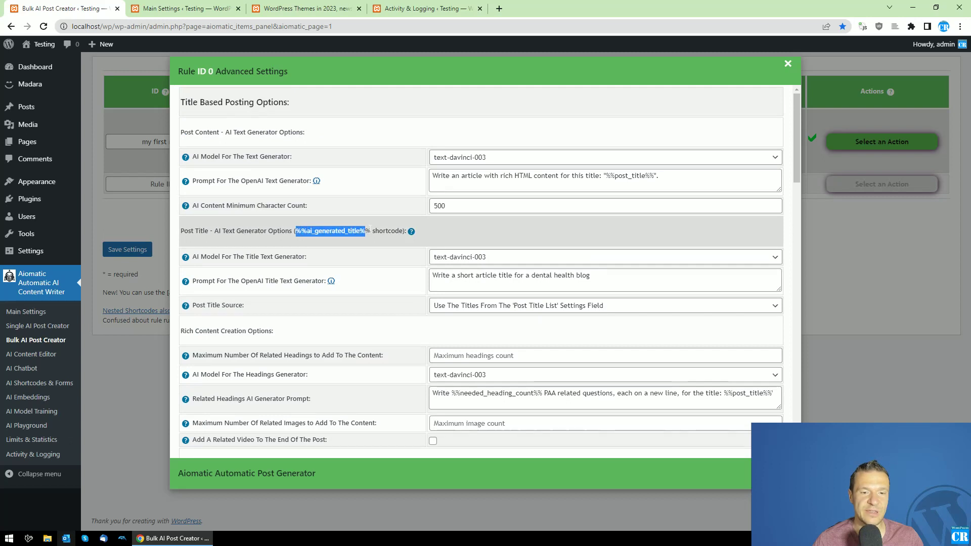
right_click(328, 230)
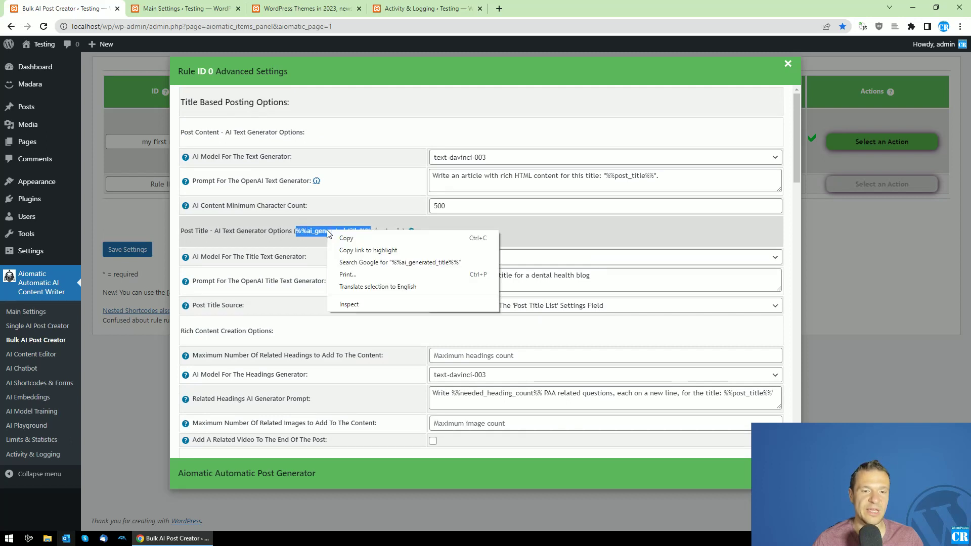
left_click(337, 238)
left_click(126, 226)
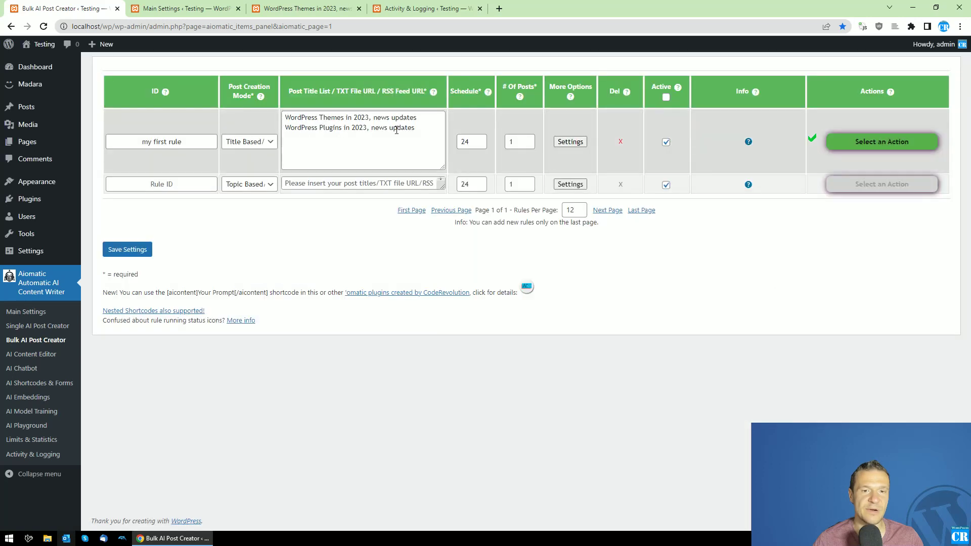
left_click_drag(415, 128, 279, 125)
key("ctrl+v")
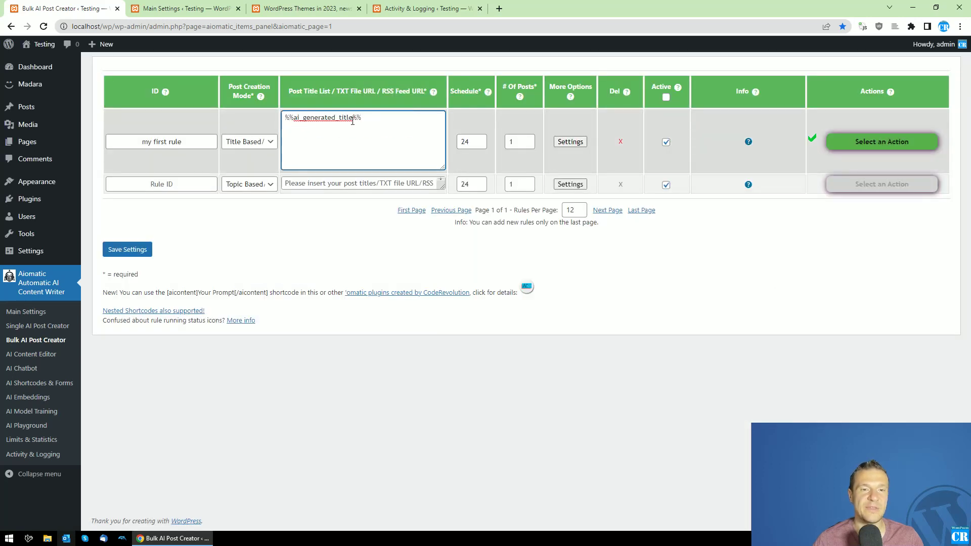
- Reopen the rule's advanced settings and examine the Prompt For The OpenAI Title Text Generator and its help
left_click(571, 142)
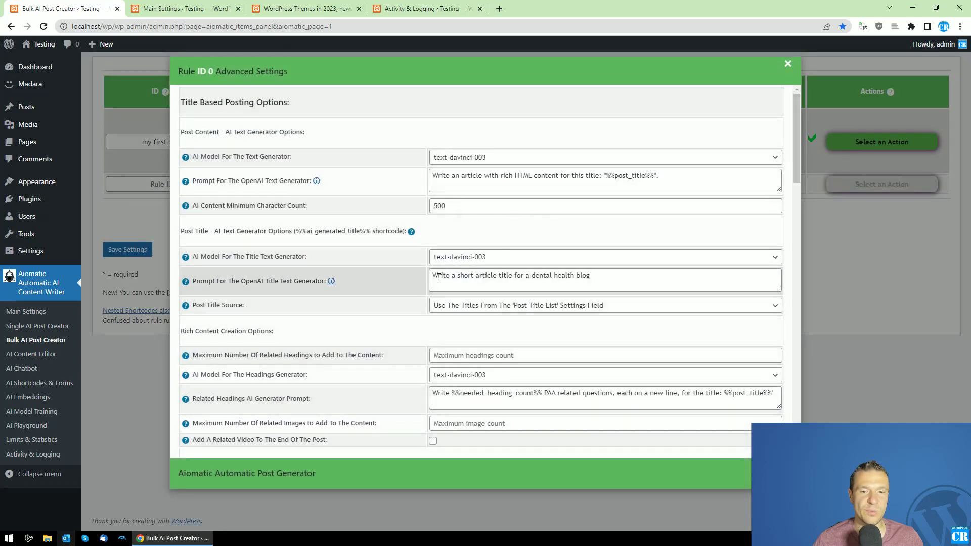
left_click_drag(434, 276, 589, 277)
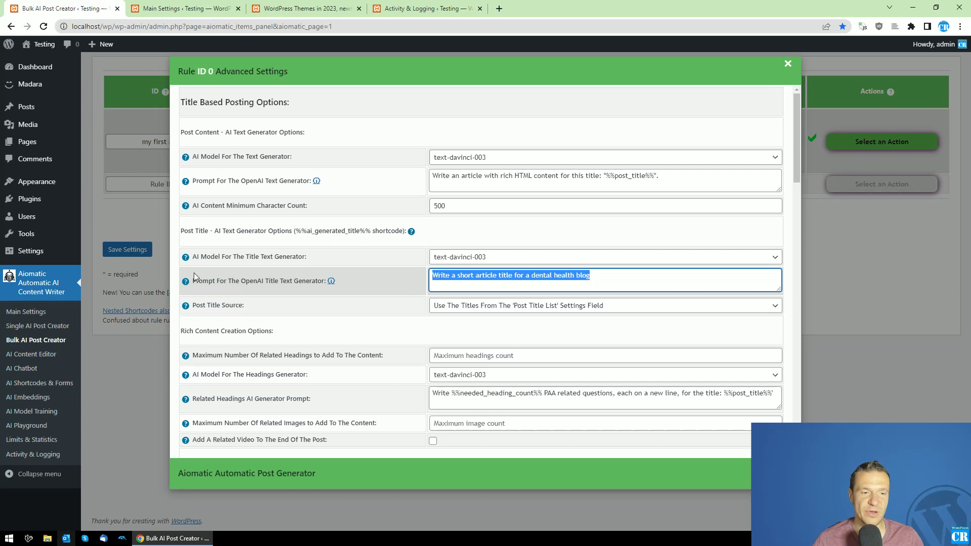
mouse_move(186, 283)
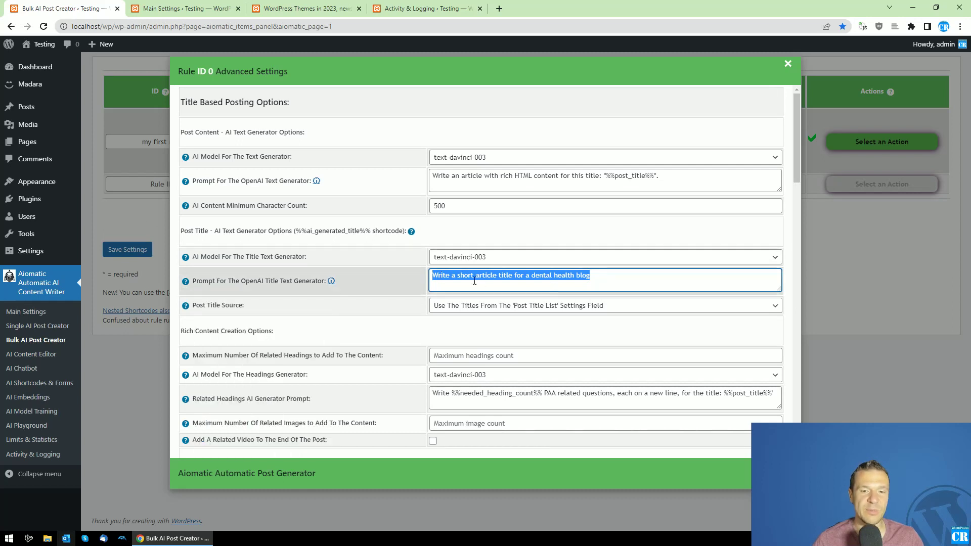
left_click(440, 275)
left_click_drag(433, 275, 592, 276)
left_click(517, 275)
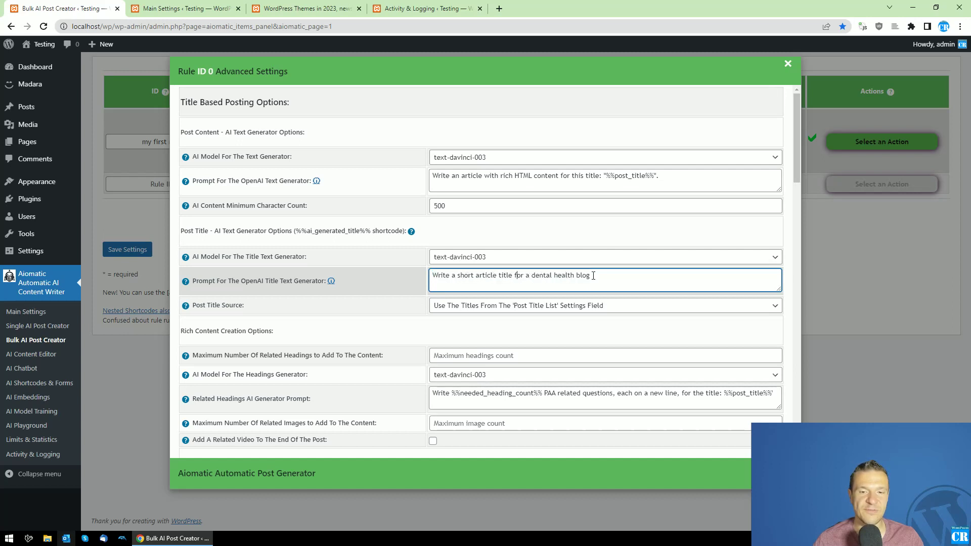
left_click_drag(590, 276, 450, 275)
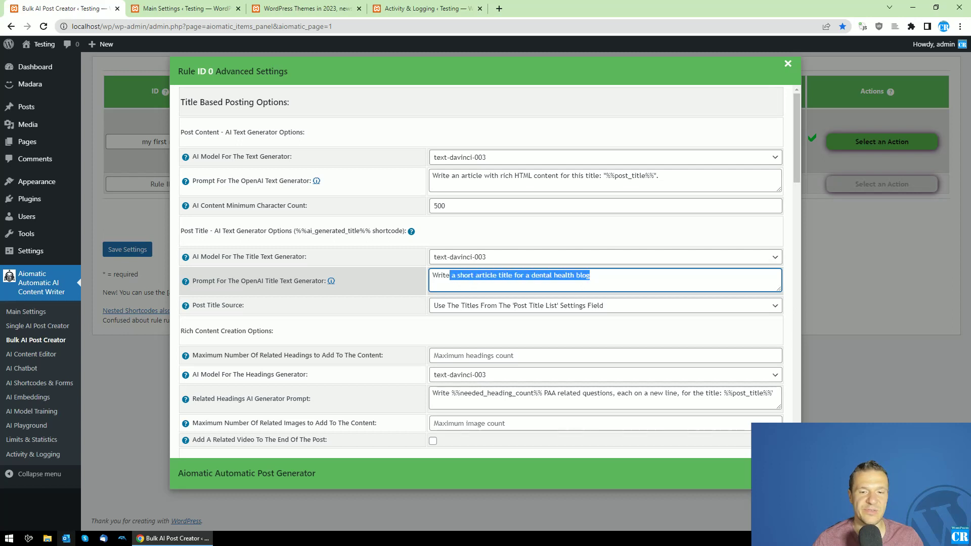
left_click(535, 275)
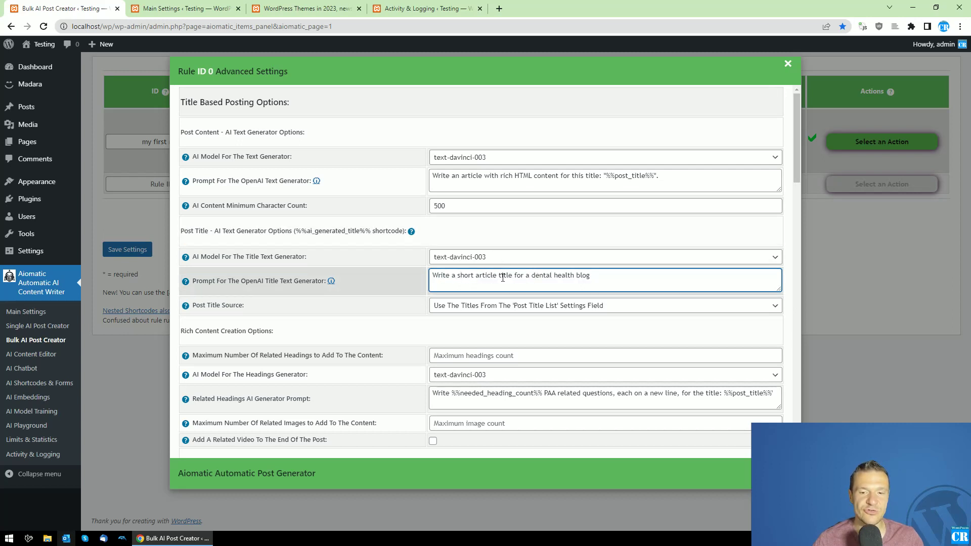
- Change the OpenAI title generator prompt to "Write a short article title for a WordPress Plugin Development blog"
left_click_drag(535, 276, 554, 276)
type("WordPress P")
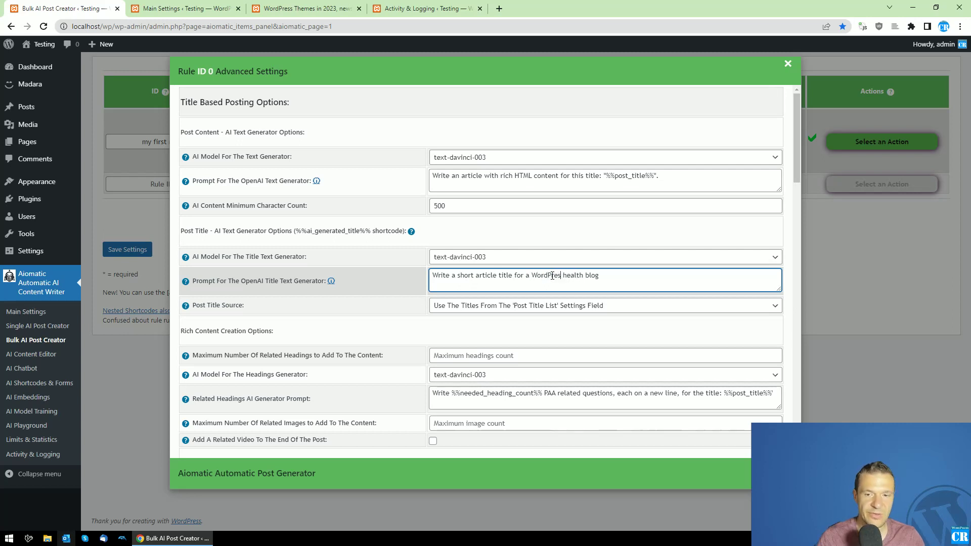
type("lugin Deve;o")
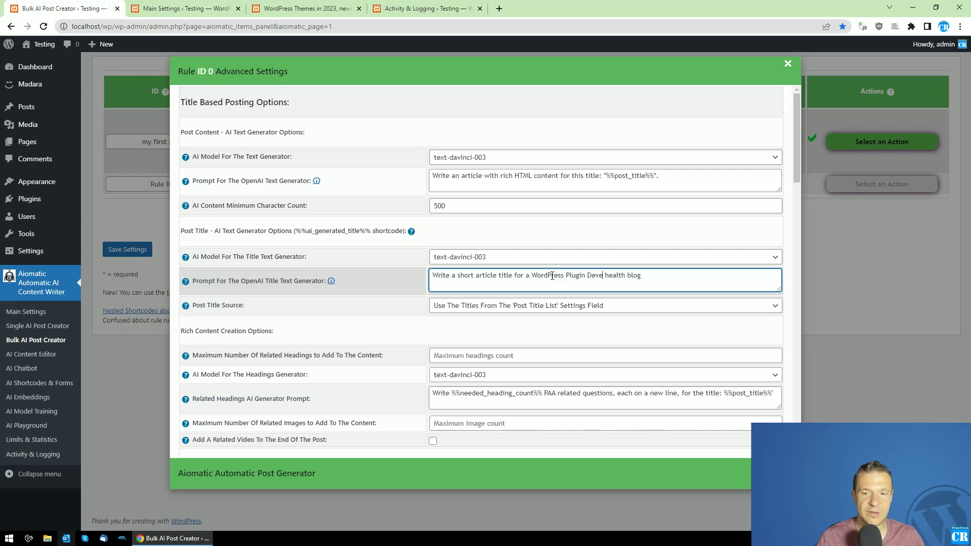
key("BackSpace")
key("BackSpace")
type("lopment")
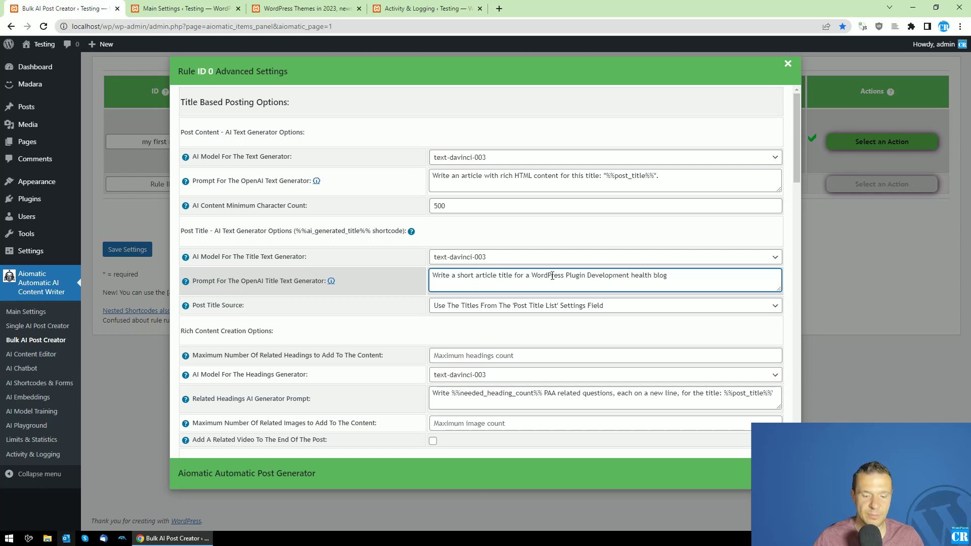
key("Right")
key("shift+Right")
key("shift+Right")
key("shift+Right")
key("shift+Right")
key("shift+Right")
key("shift+Right")
key("shift+Right")
key("BackSpace")
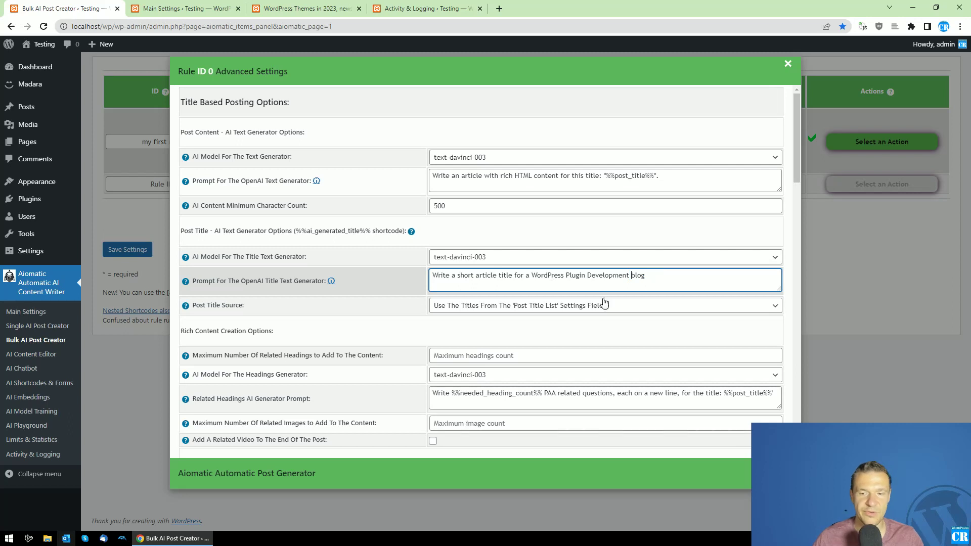
left_click_drag(456, 276, 645, 276)
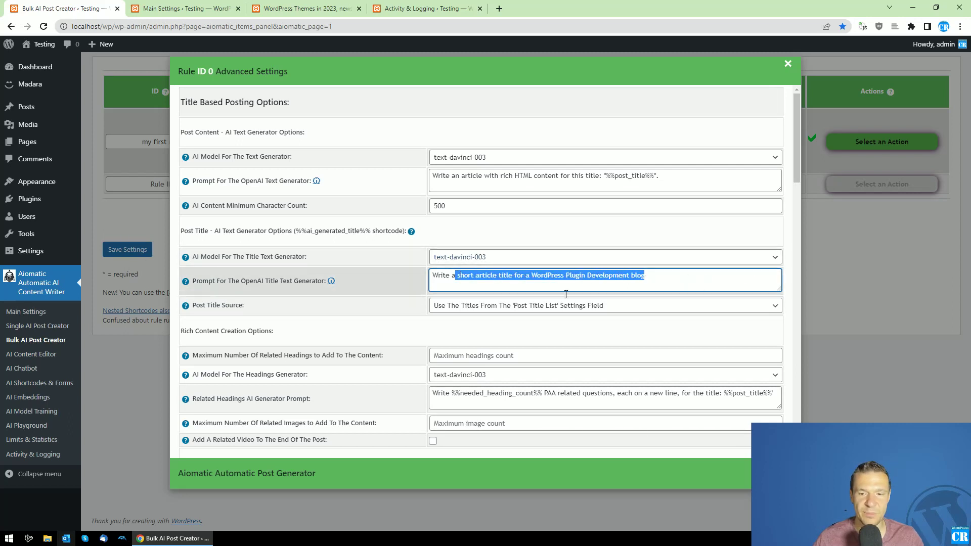
- Close the advanced settings and save the rule with its AI-generated title shortcode and prompt
left_click(151, 221)
left_click(357, 117)
key("ctrl+a")
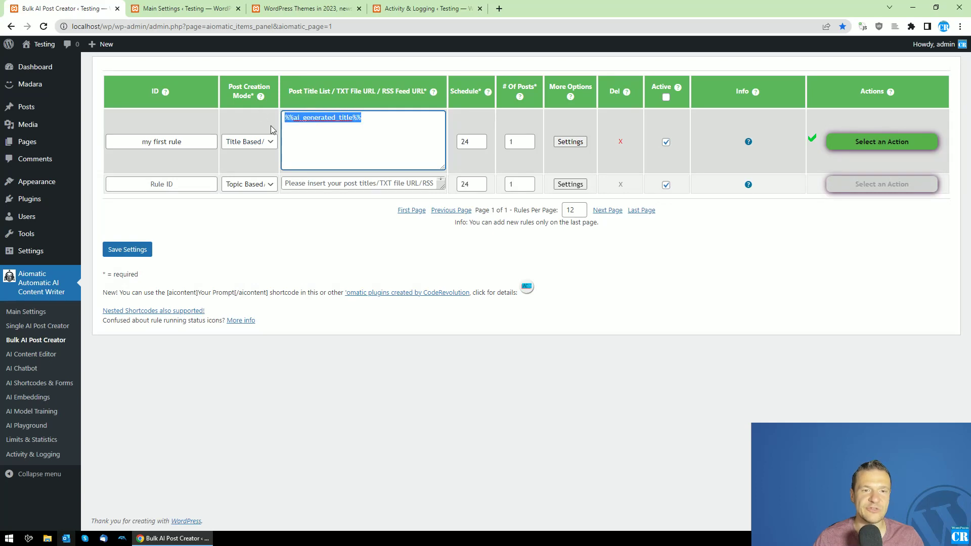
left_click(126, 250)
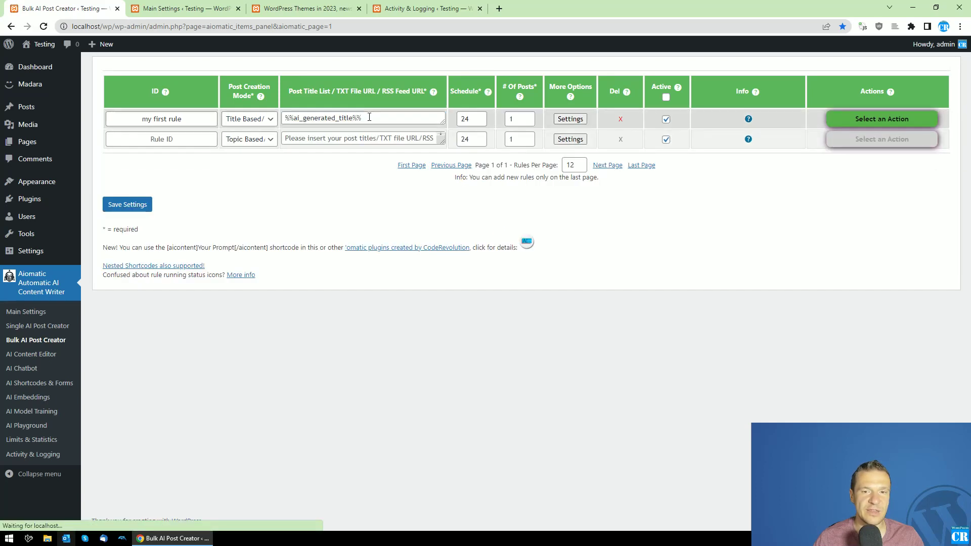
- Remove the posts already generated by "my first rule" and confirm the action
left_click(880, 119)
left_click(850, 167)
key("Return")
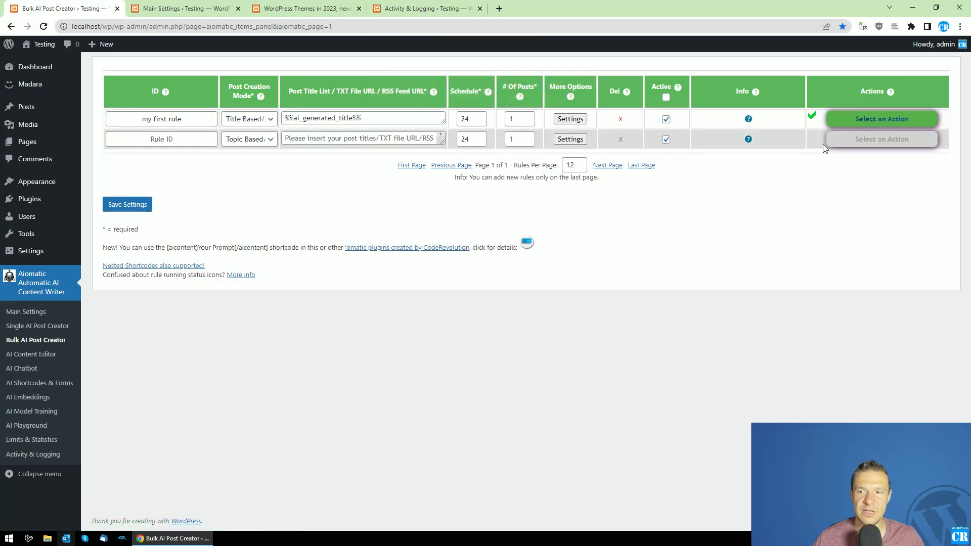
- Close the Main Settings page, reload the old generated post to check its removal, and go back to the site's front page
left_click(237, 8)
left_click(203, 9)
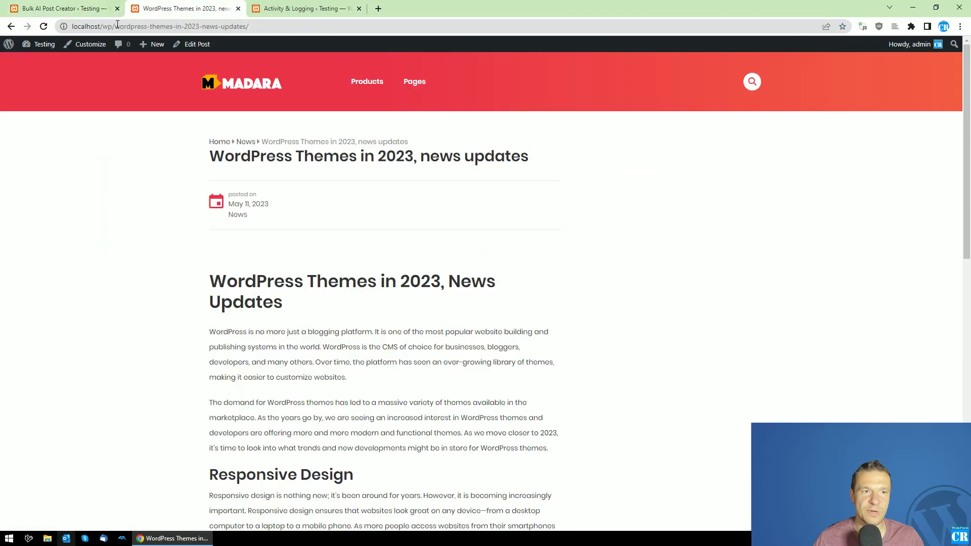
left_click(44, 27)
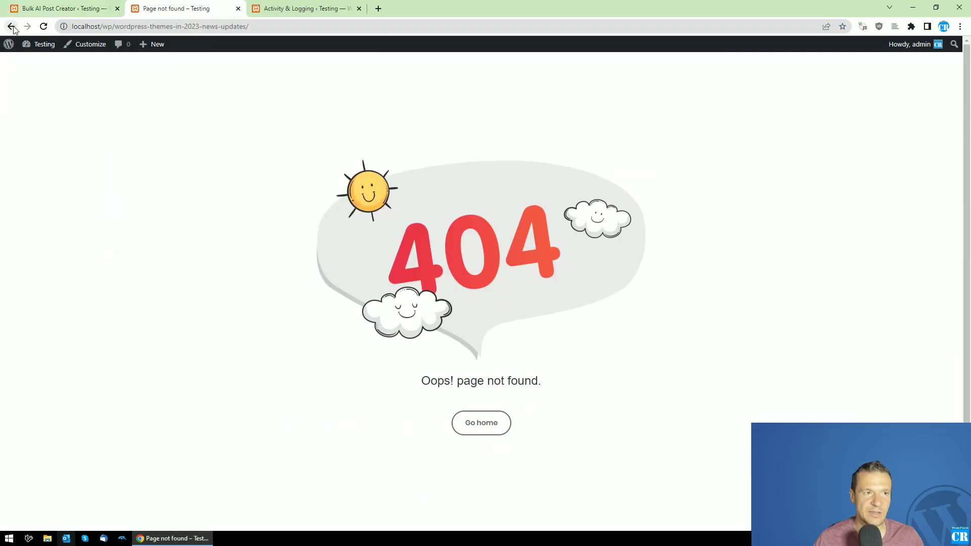
left_click(11, 26)
- Run "my first rule" from the Bulk AI Post Creator and confirm the run
left_click(65, 8)
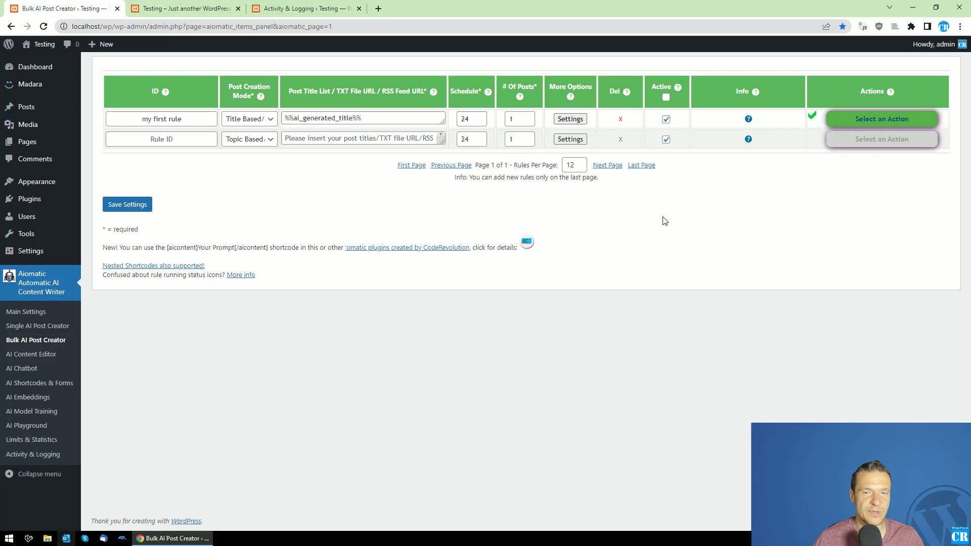
left_click(871, 122)
left_click(863, 142)
left_click(534, 83)
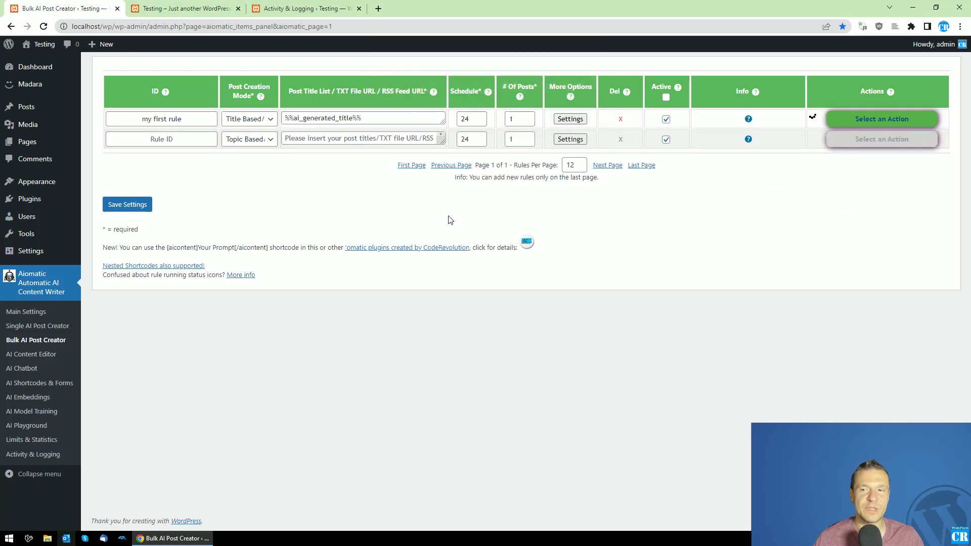
left_click(202, 9)
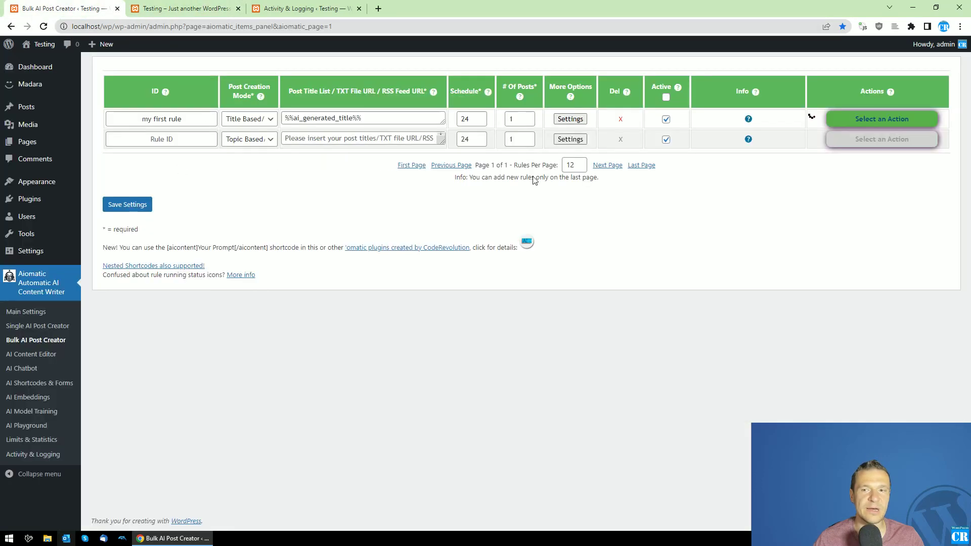
left_click(41, 7)
- Review the title prompt, rich content options and Post Title Source in the rule's advanced settings, then close them
left_click(560, 119)
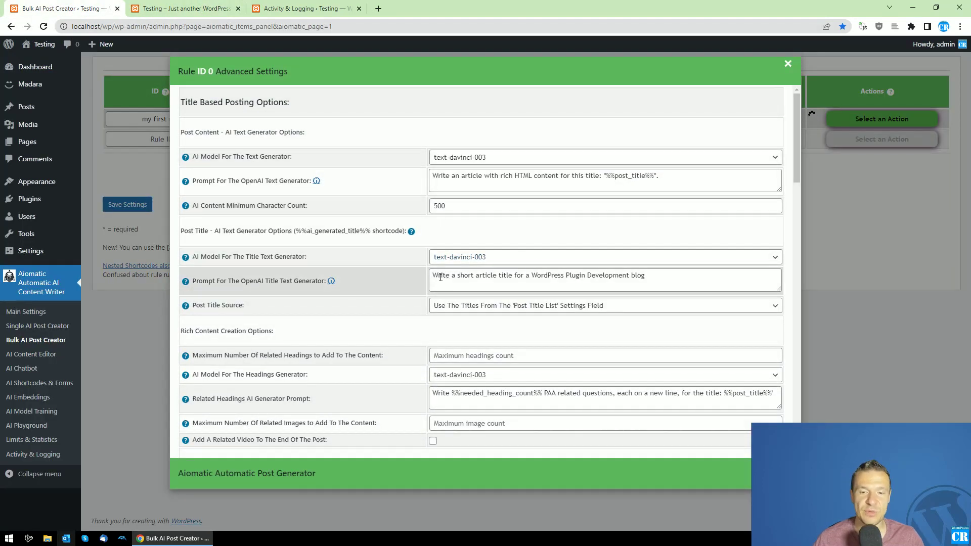
left_click_drag(433, 275, 645, 275)
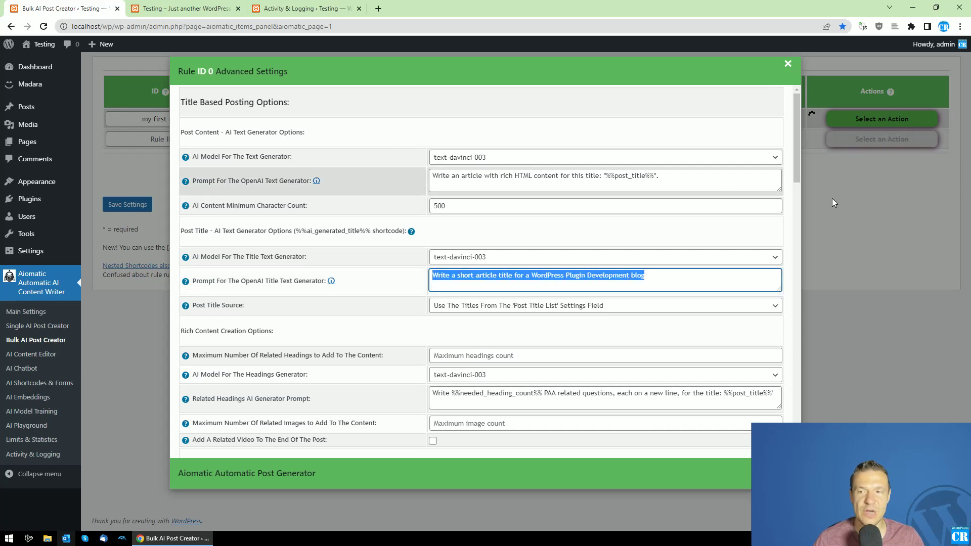
scroll(405, 154, "down", 3)
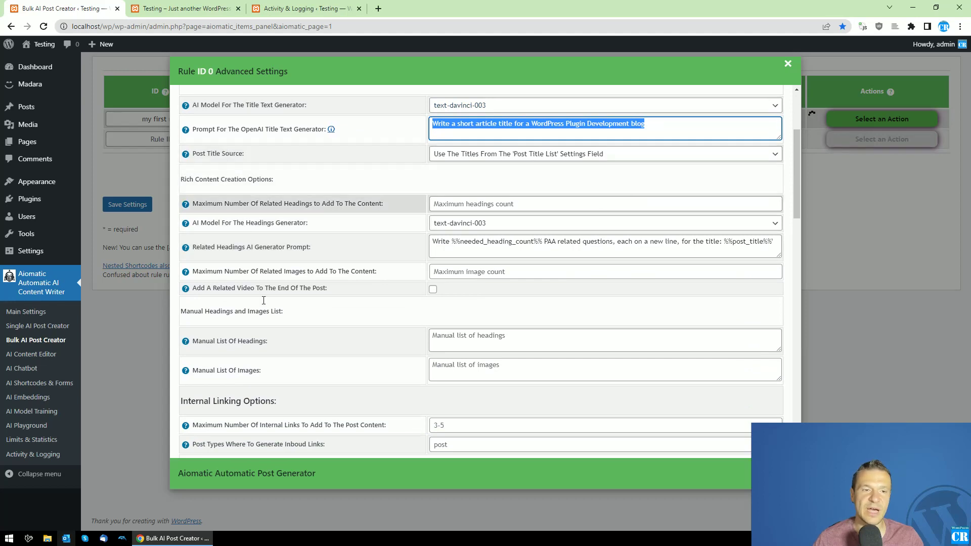
scroll(277, 402, "down", 7)
scroll(290, 387, "up", 9)
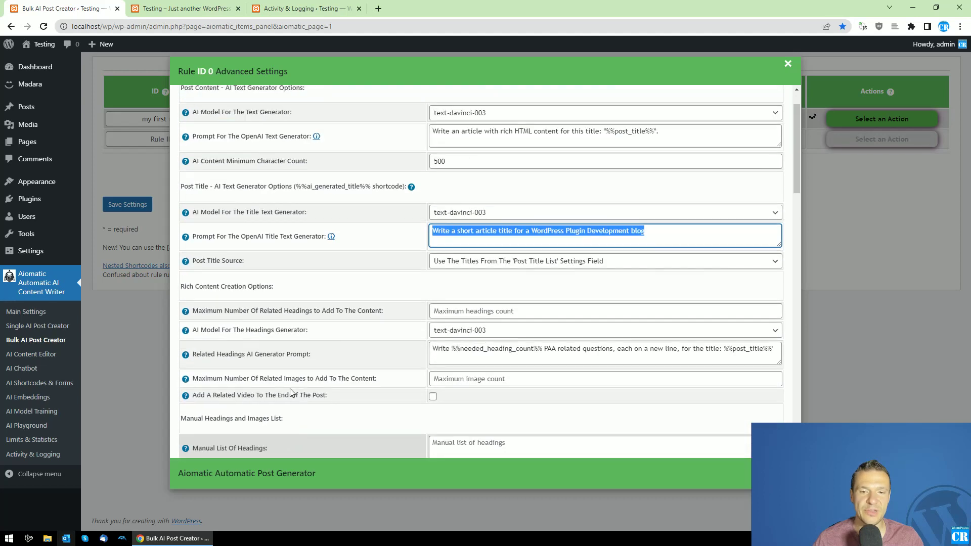
scroll(292, 392, "up", 1)
scroll(298, 379, "down", 2)
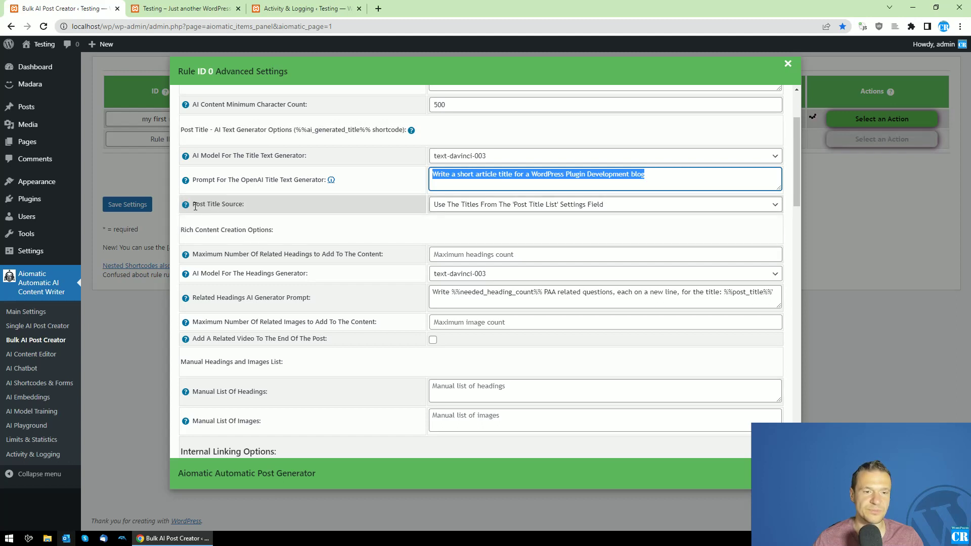
left_click_drag(192, 205, 244, 204)
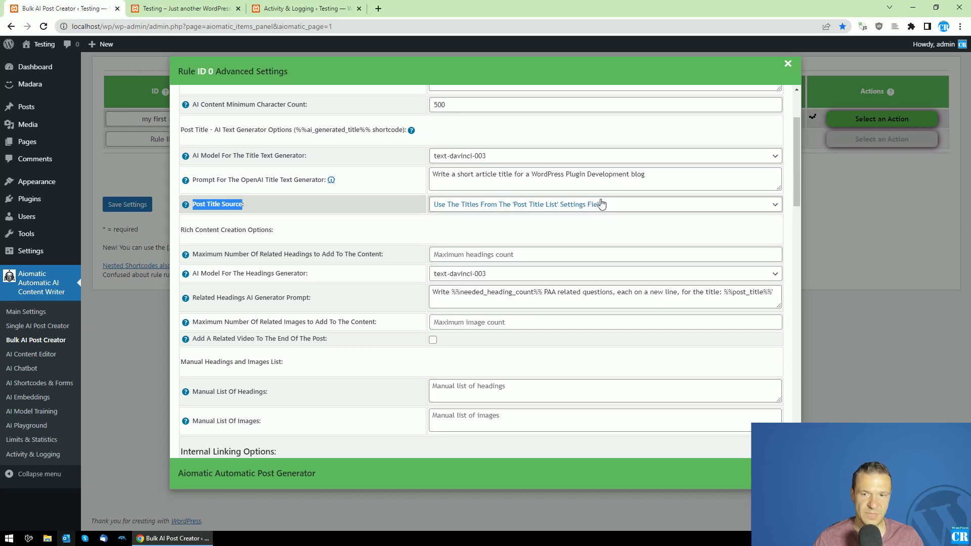
left_click(865, 213)
left_click(864, 215)
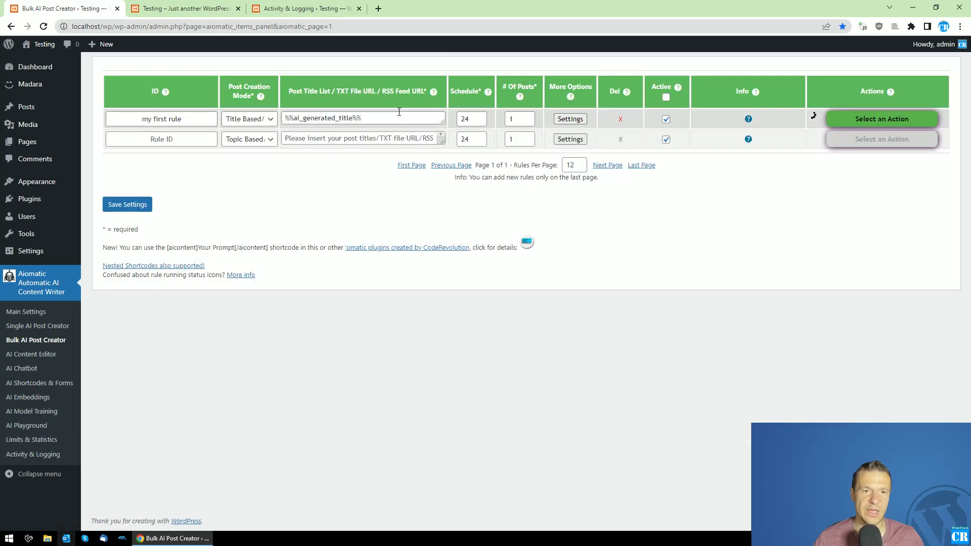
- Enlarge the post title list of "my first rule" and set its Post Title Source to "Fully AI Generated Titles" in the advanced settings
left_click(438, 120)
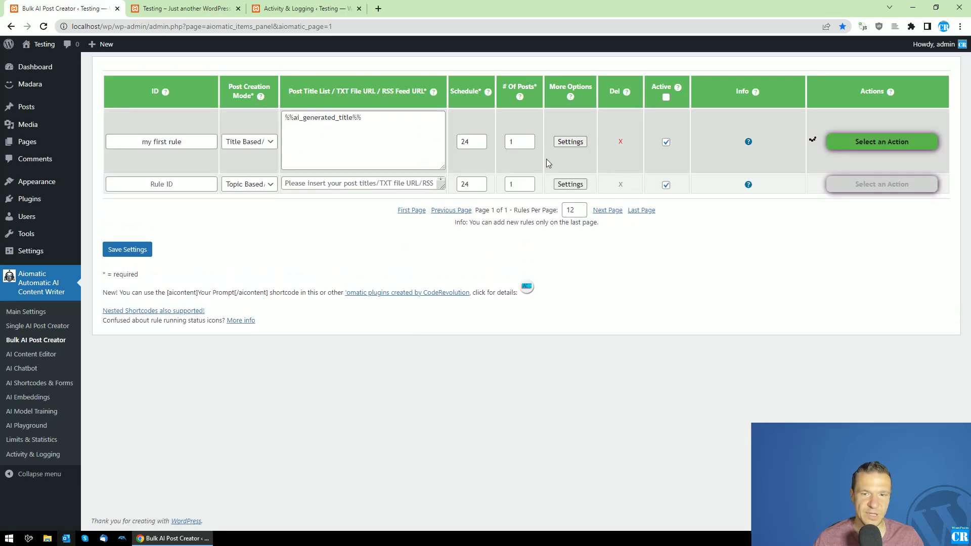
left_click(570, 142)
left_click(548, 204)
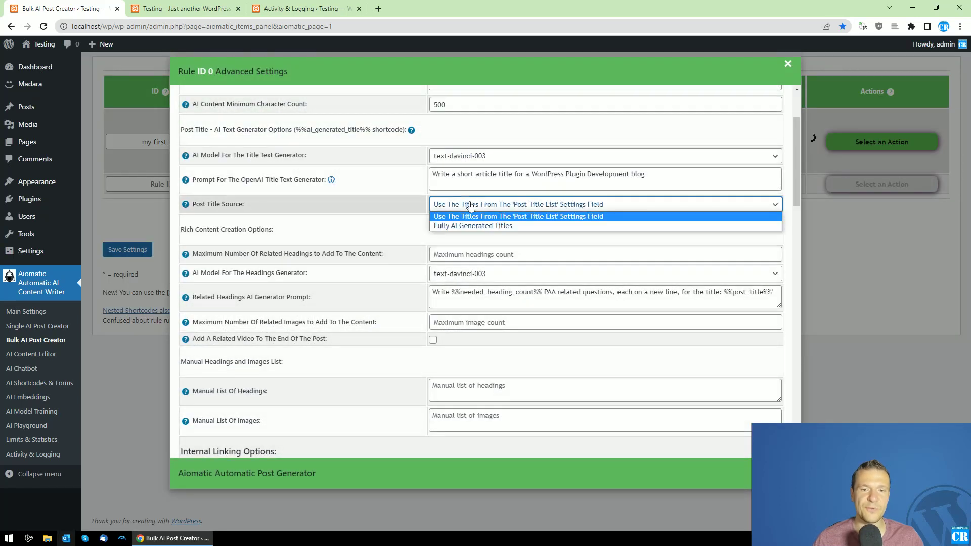
left_click(457, 226)
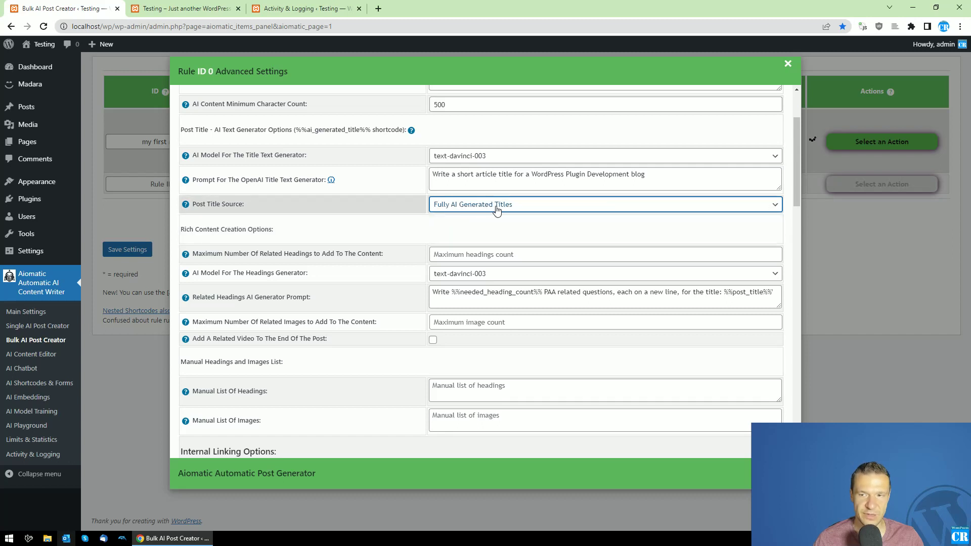
left_click(830, 211)
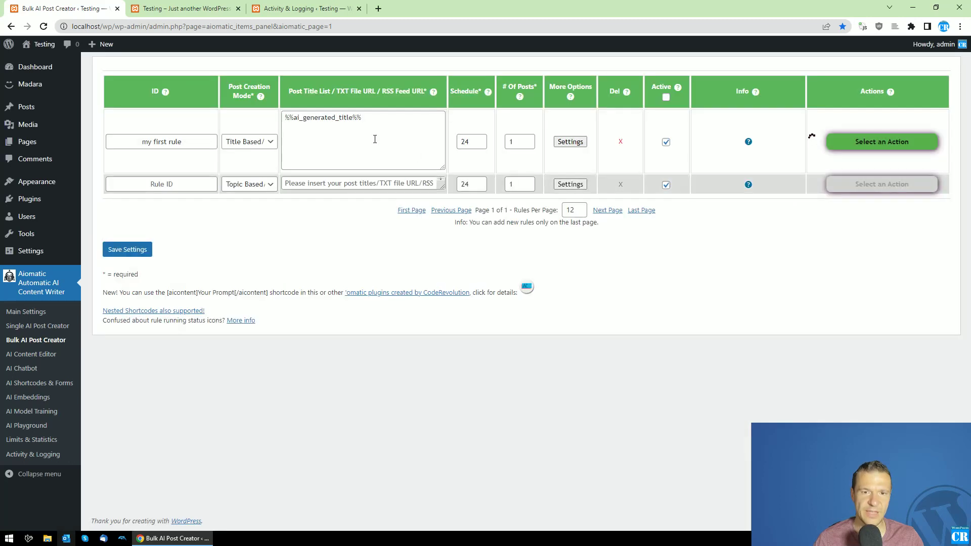
- Review the rule's title list shortcode, then examine the title generator prompt and its supported shortcodes in the advanced settings
left_click_drag(361, 118, 281, 118)
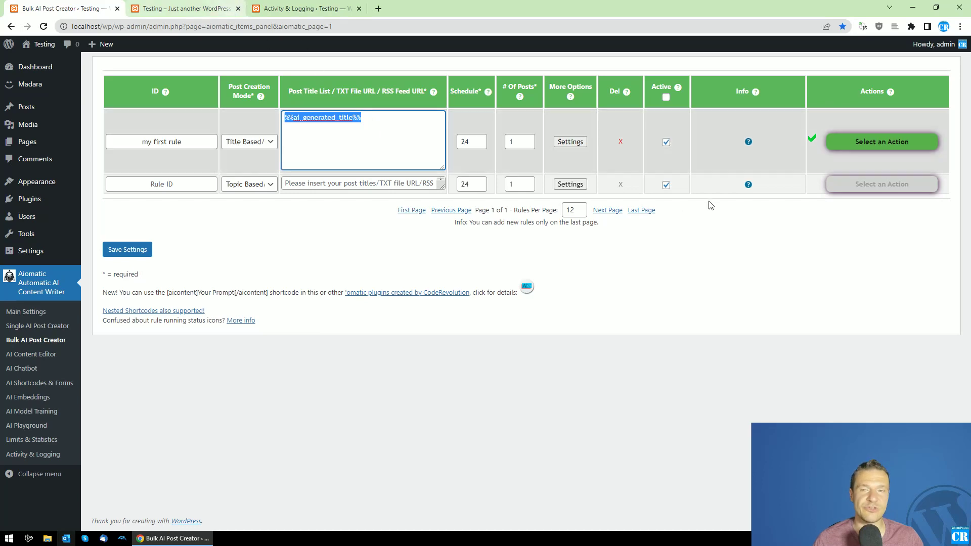
left_click(570, 140)
left_click(570, 141)
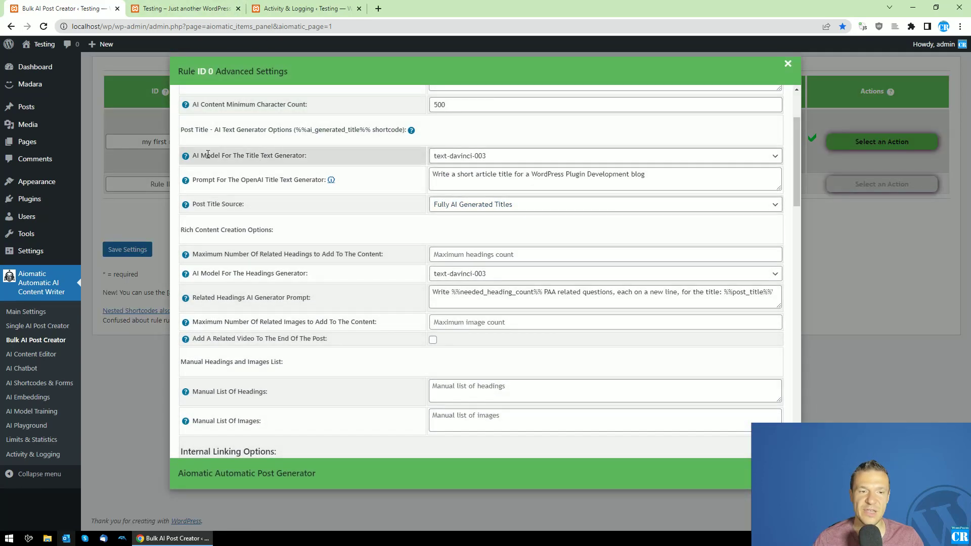
mouse_move(186, 182)
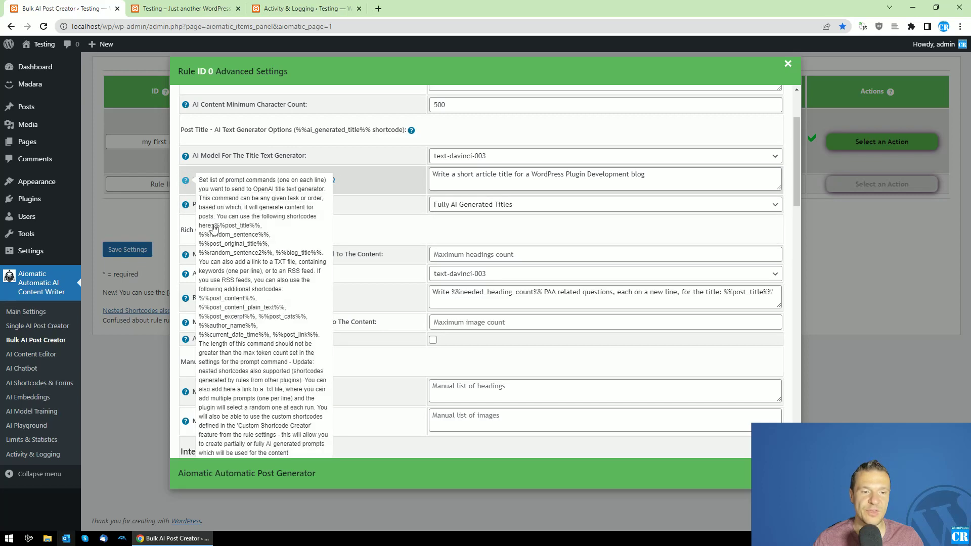
left_click_drag(214, 225, 259, 229)
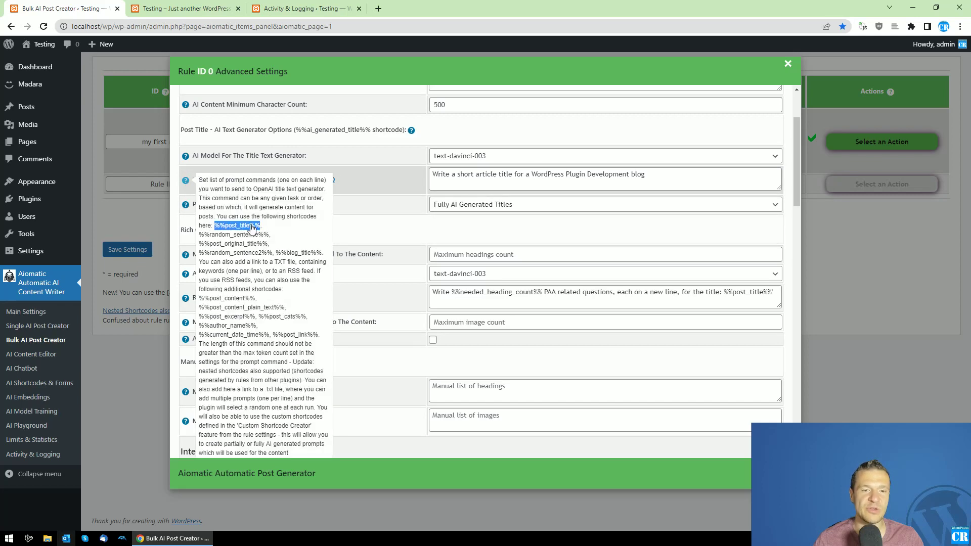
left_click(433, 174)
left_click_drag(434, 174, 649, 176)
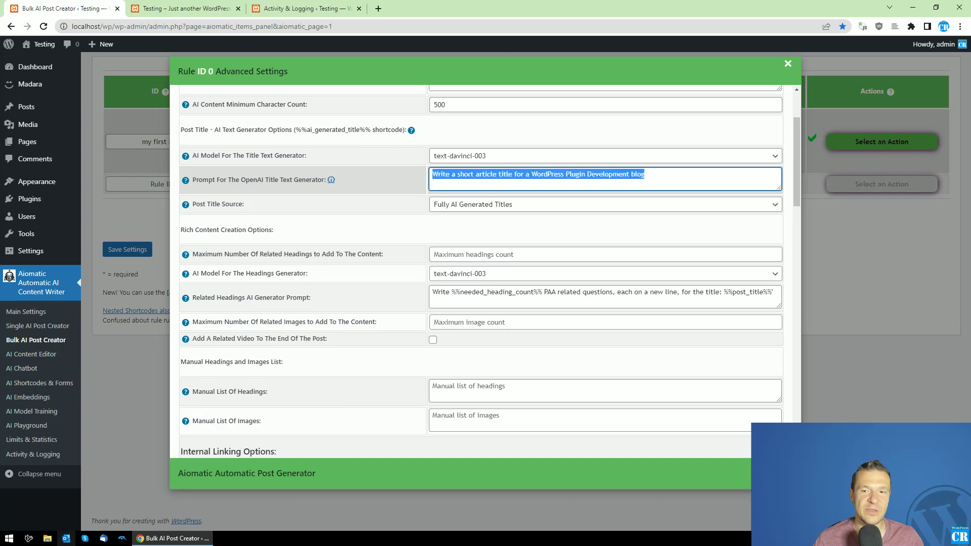
left_click(651, 177)
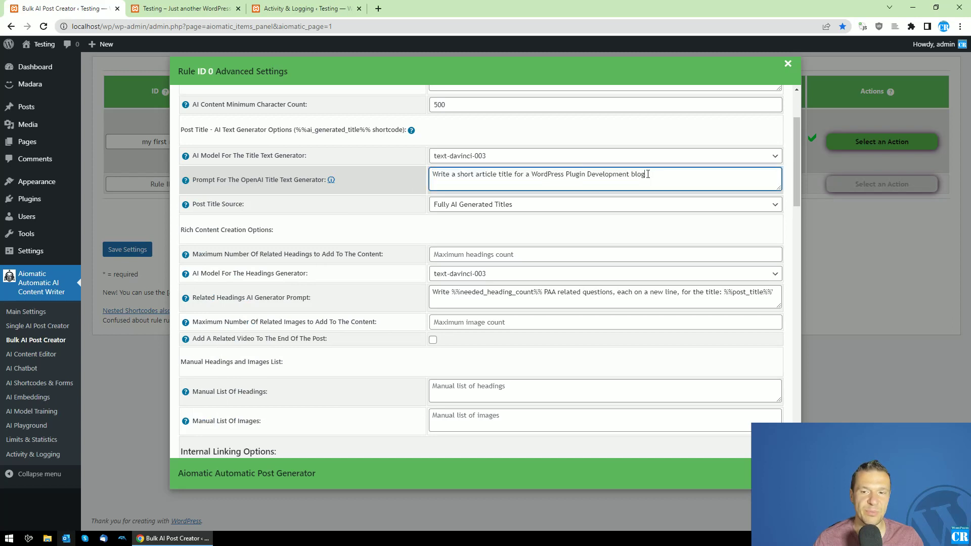
left_click(911, 256)
- Reload the site's front page, open the newly generated post and read through its content
left_click(214, 7)
left_click(239, 85)
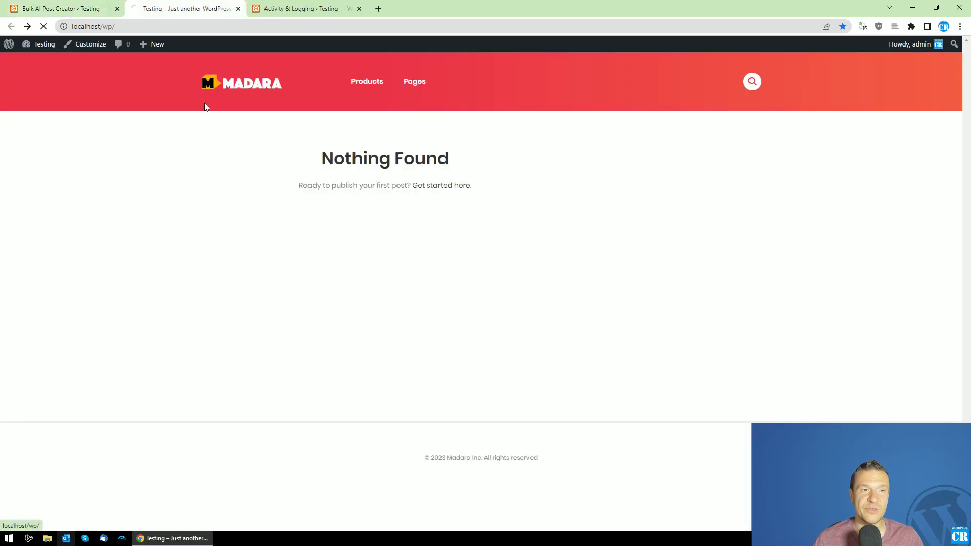
left_click(235, 155)
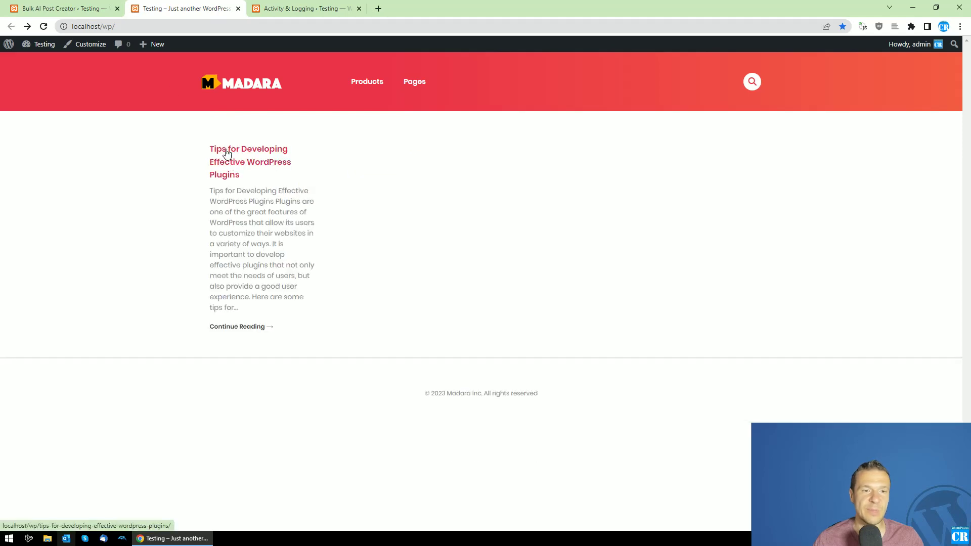
scroll(281, 197, "down", 9)
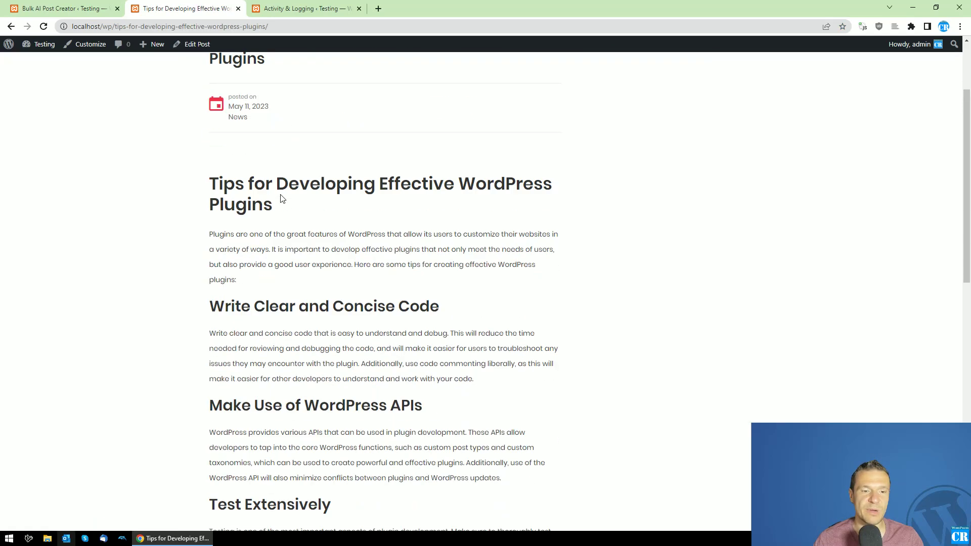
- Return to the Bulk AI Post Creator and check the rule's Post Title Source choices, keeping "Fully AI Generated Titles" selected
left_click(59, 5)
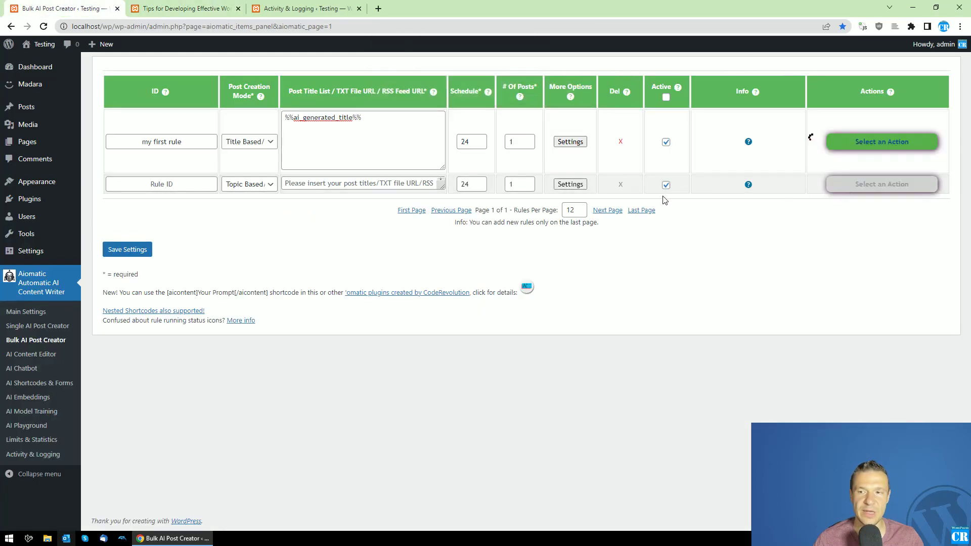
left_click(569, 141)
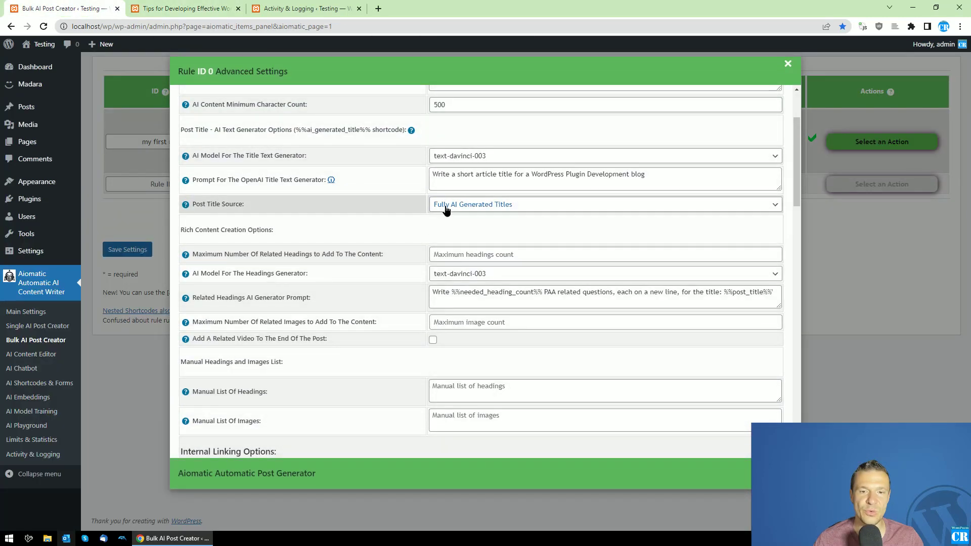
left_click(447, 205)
left_click(449, 227)
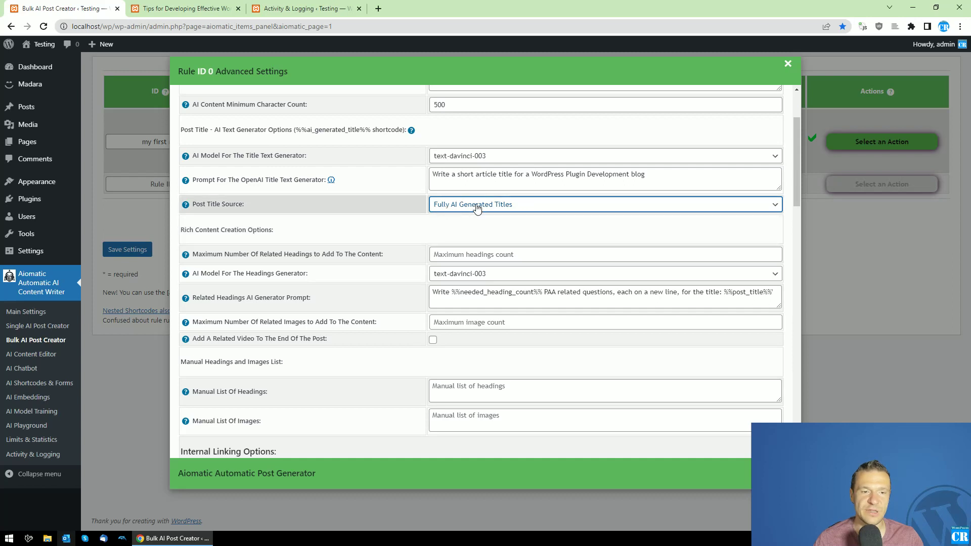
left_click(145, 200)
- Replace the title list entry of "my first rule" with "Cooking in wilderness"
left_click(339, 117)
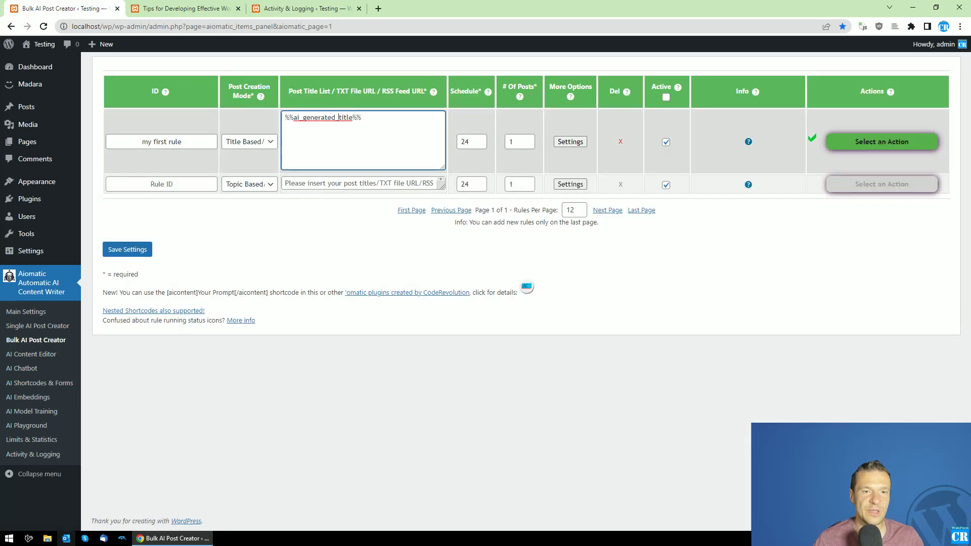
triple_click(339, 117)
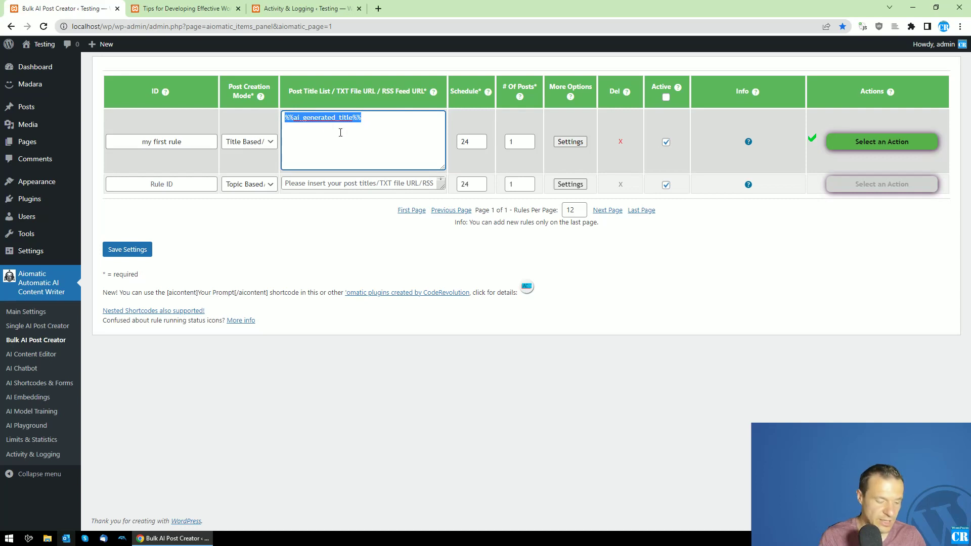
type("Cooking in wildern")
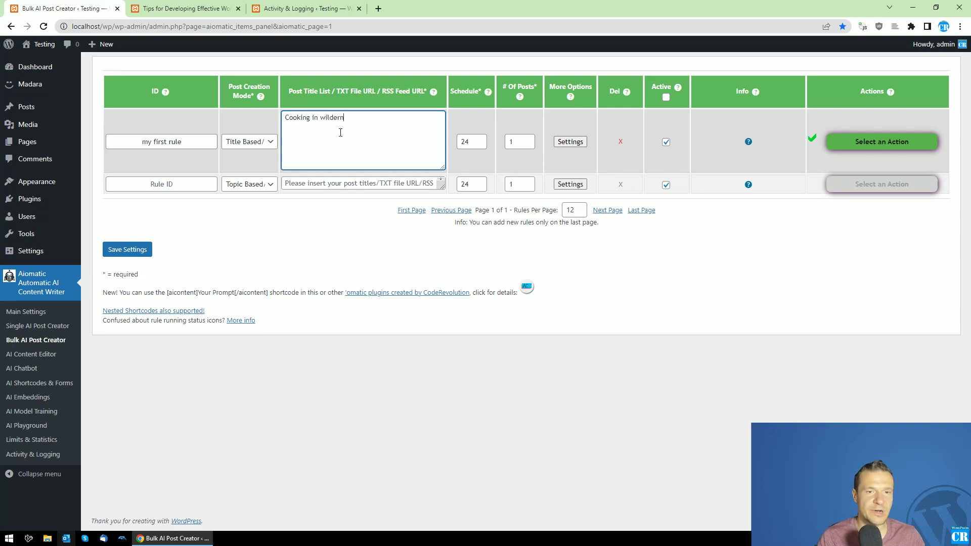
type("ss")
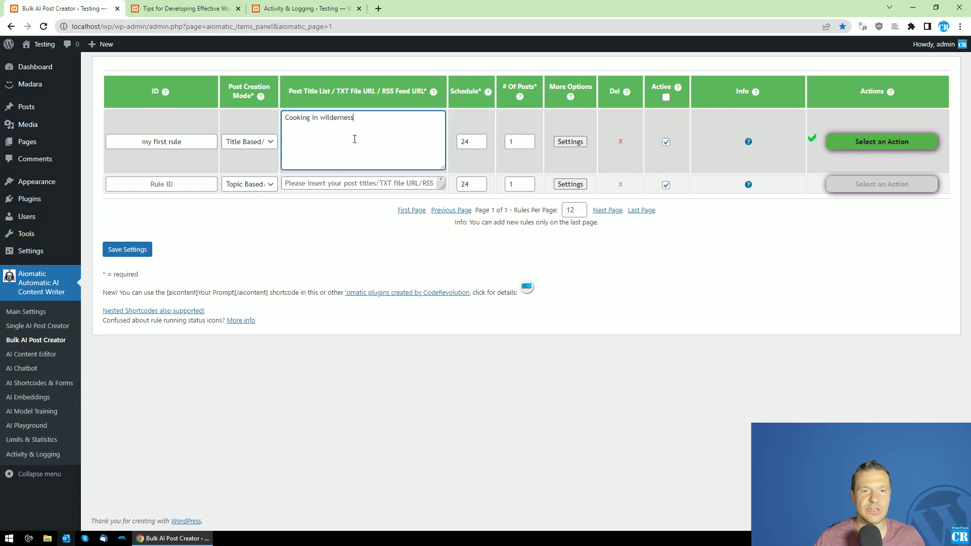
- Copy the %%post_title%% shortcode from the title prompt's help text in the advanced settings, then close them
left_click(570, 141)
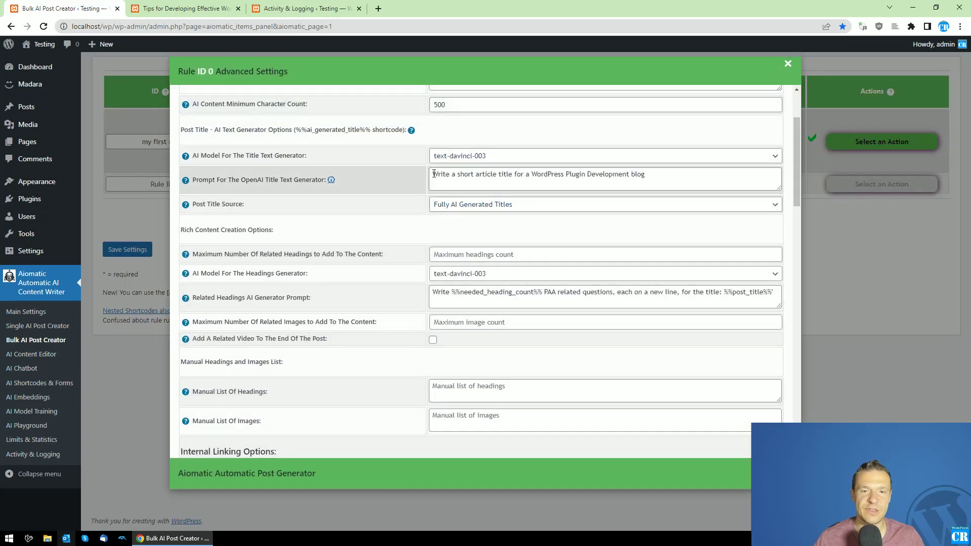
mouse_move(186, 182)
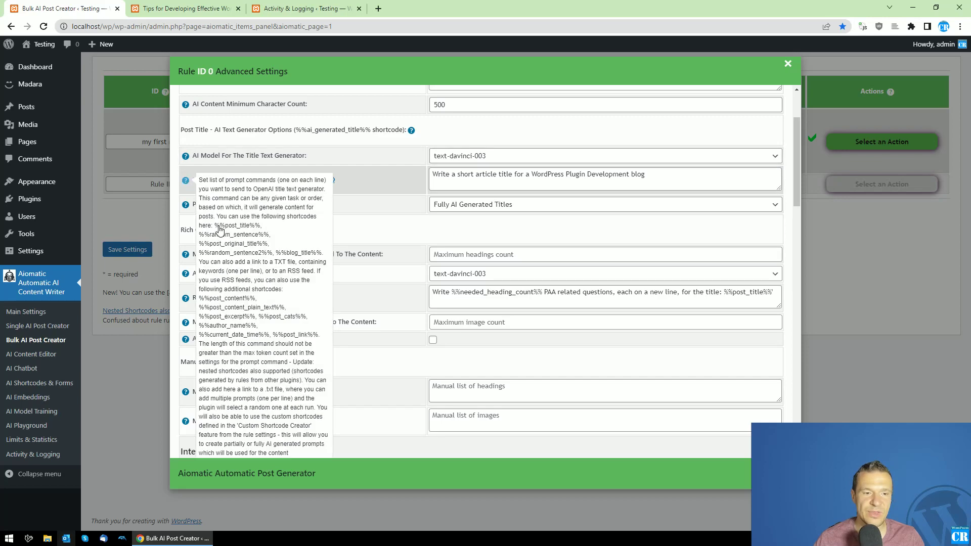
left_click_drag(215, 225, 260, 230)
key("ctrl+c")
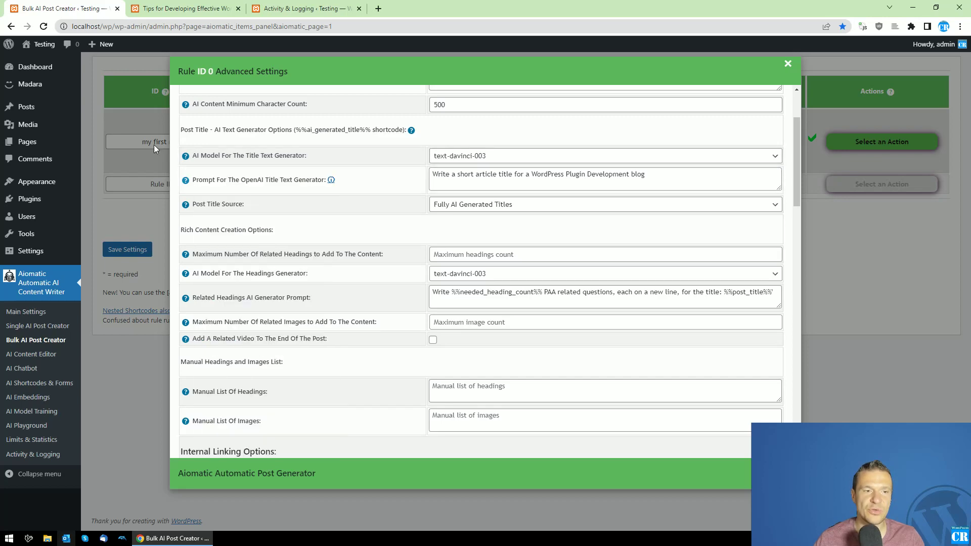
key("Escape")
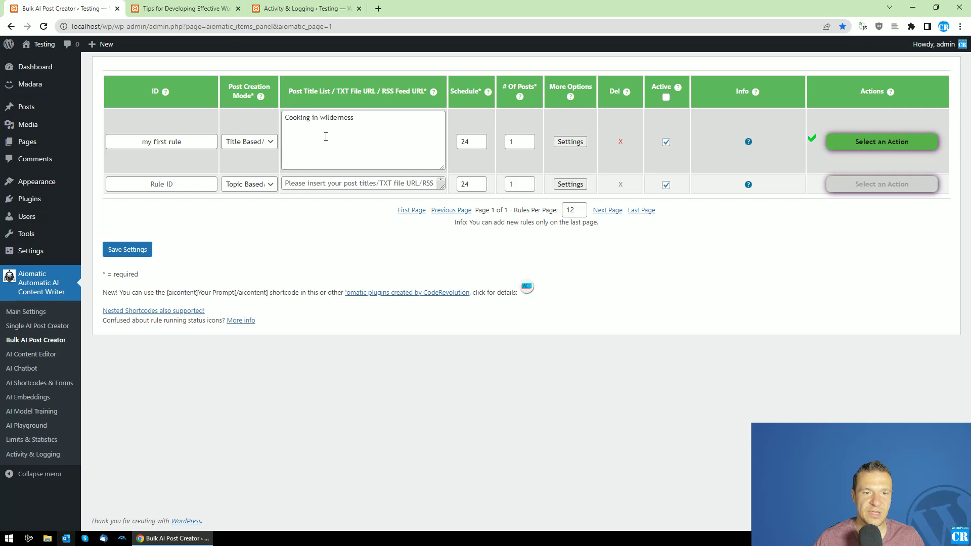
- Change the title generator prompt to 'Write a short article title for a "%%post_title%%" blog' and save the rule settings
left_click(581, 143)
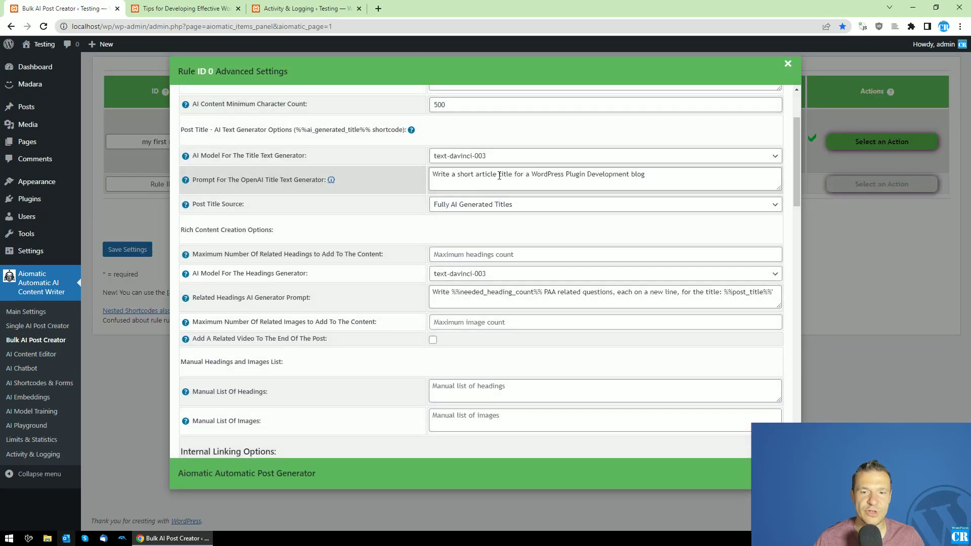
left_click_drag(532, 174, 622, 174)
type("\"")
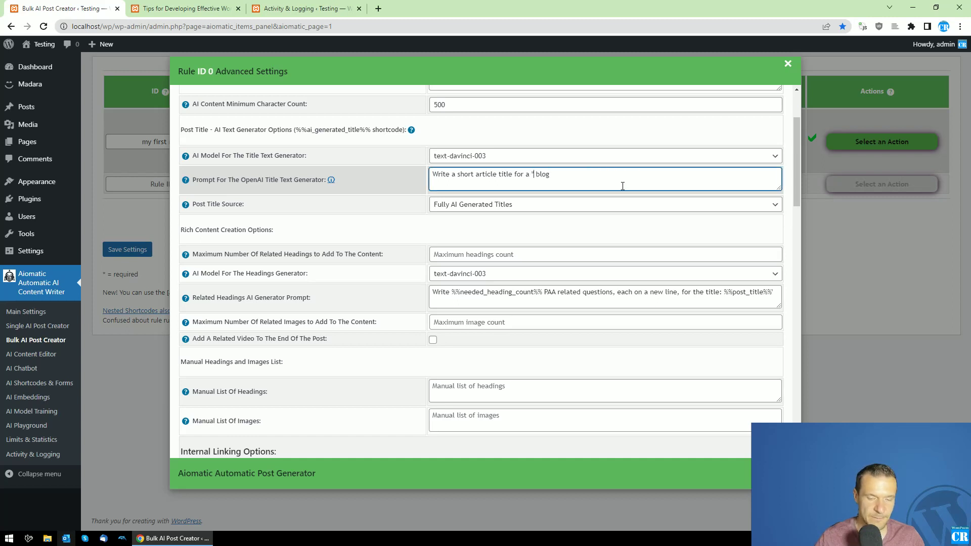
key("ctrl+v")
type("\"")
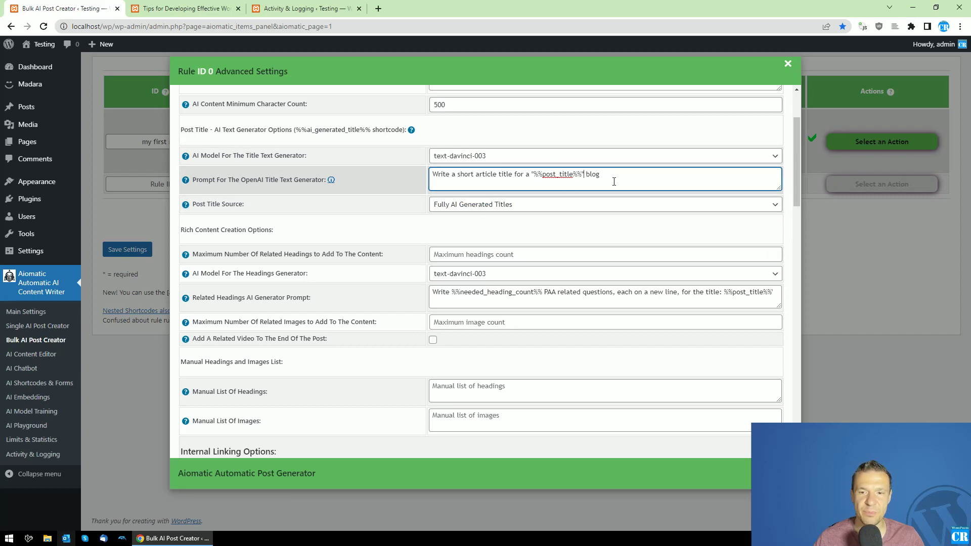
key("Escape")
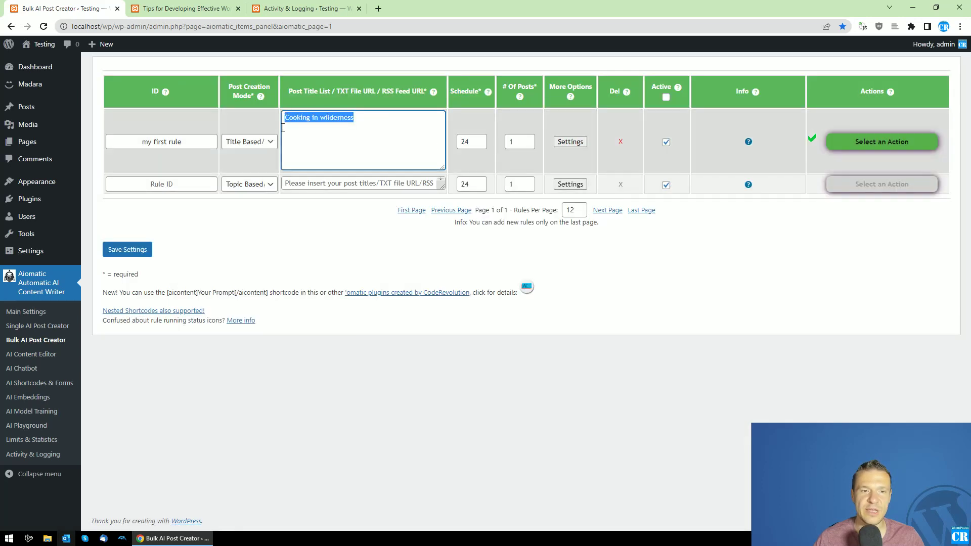
left_click(325, 232)
left_click(114, 251)
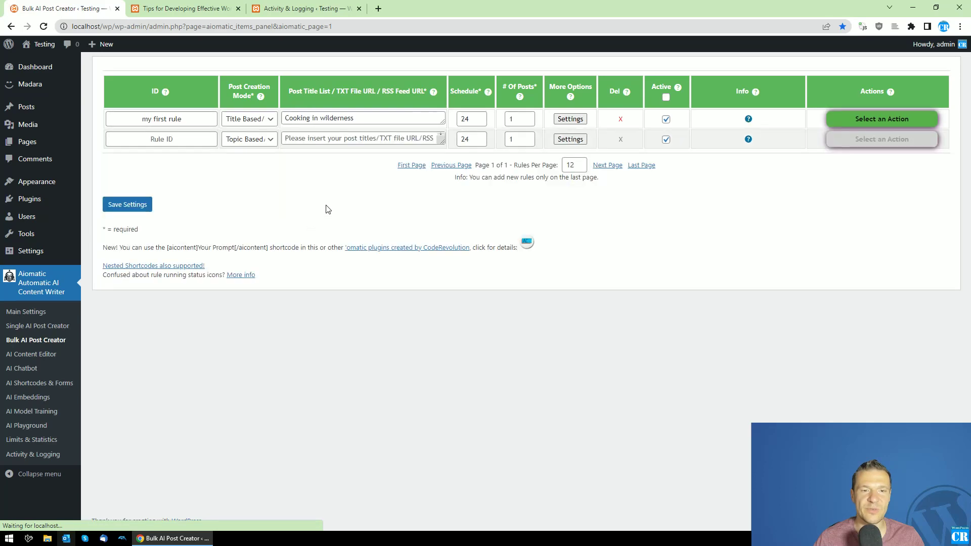
- Permanently delete all posts generated by "my first rule" and confirm the deletion
left_click(576, 120)
key("Escape")
left_click(870, 123)
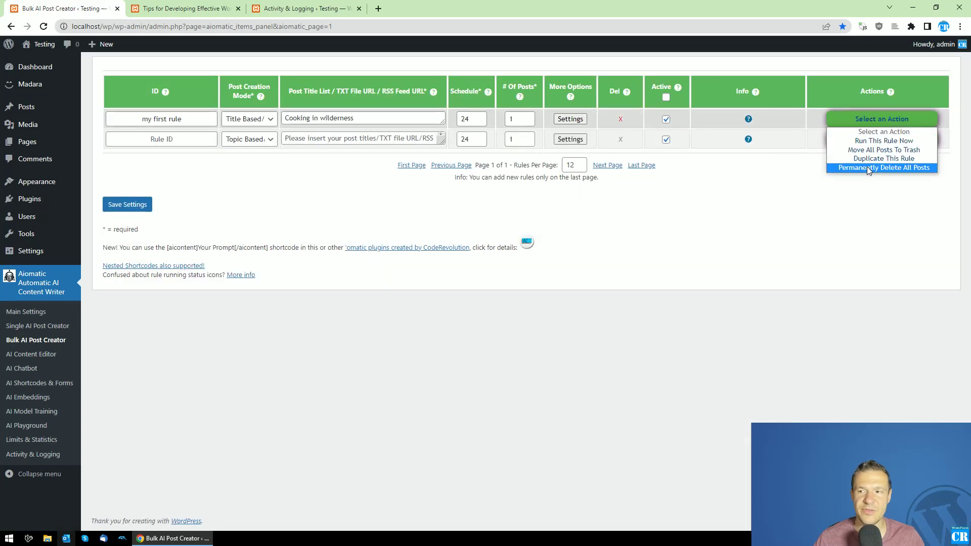
left_click(868, 167)
key("Return")
- Run "my first rule" immediately and confirm the run
left_click(851, 121)
left_click(850, 141)
key("Return")
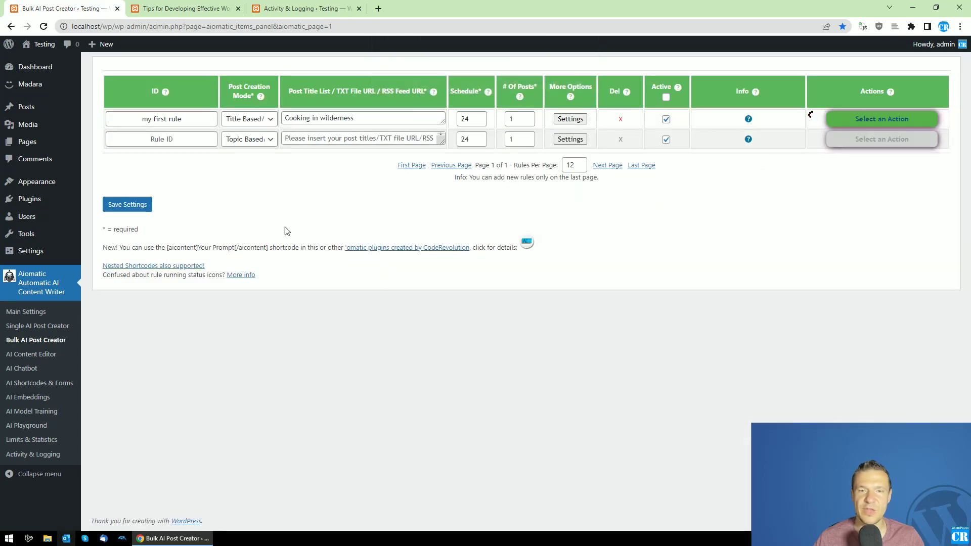
- Close the Activity & Logging page, go back from the old post to the site's front page and reload it
left_click(360, 9)
left_click(175, 9)
scroll(106, 141, "up", 3)
scroll(107, 141, "down", 3)
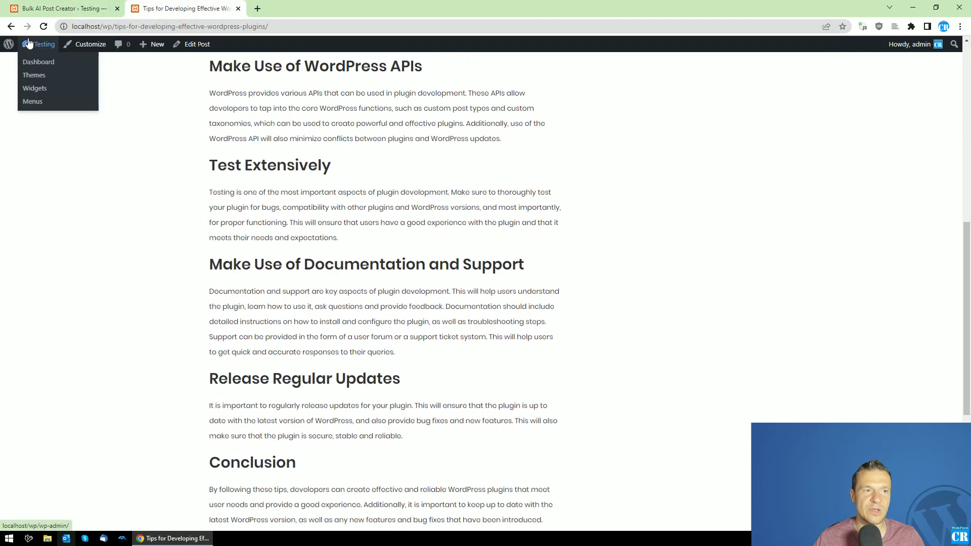
left_click(11, 26)
left_click(44, 26)
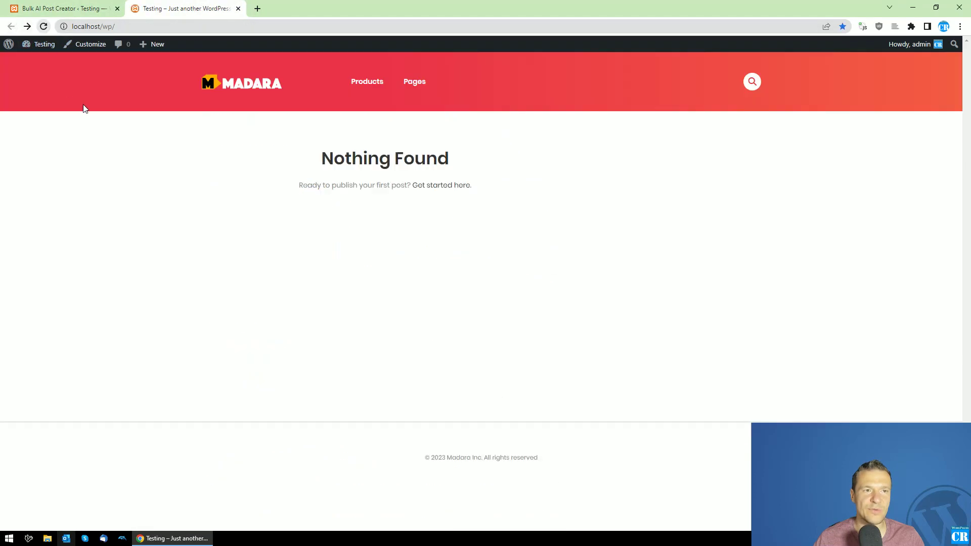
- Review the title list entry of "my first rule" and examine the content generator prompt in its advanced settings
left_click(58, 8)
mouse_move(291, 116)
left_mouse_down()
mouse_move(366, 136)
mouse_move(357, 119)
mouse_move(288, 119)
left_mouse_up()
left_click(373, 208)
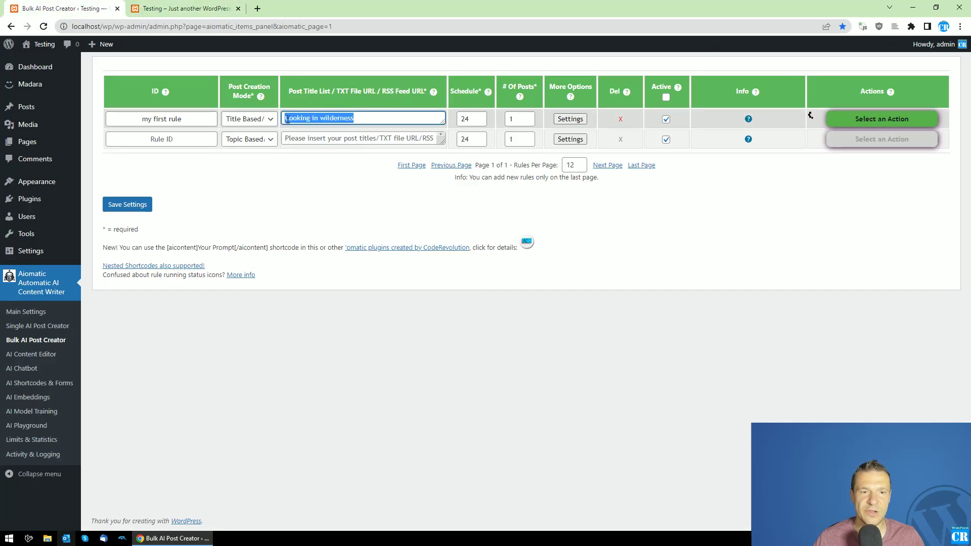
left_click(570, 119)
left_click_drag(605, 177, 655, 177)
left_click_drag(433, 177, 659, 177)
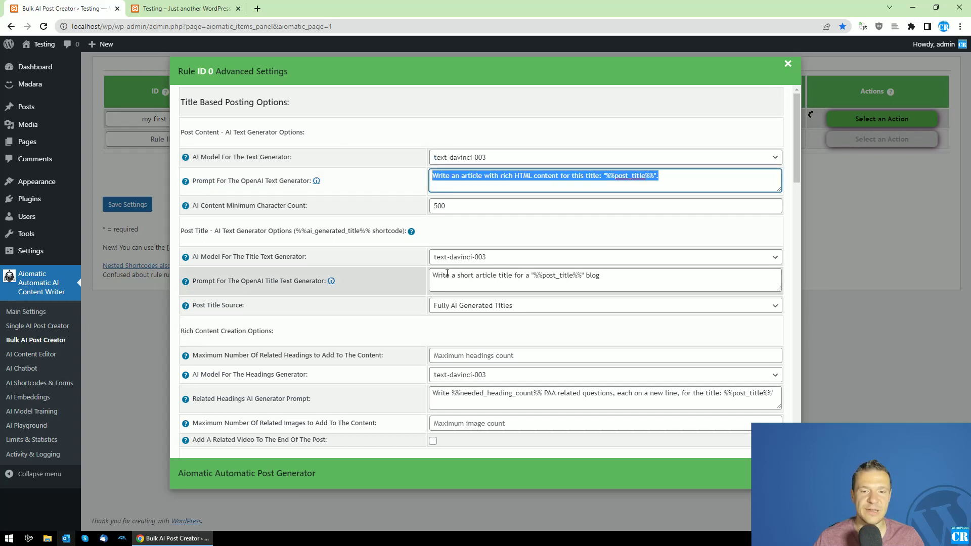
- Examine how the title generator prompt and the content generator prompt use %%post_title%%, checking the rule's title list entry against its advanced settings
left_click_drag(433, 276, 599, 276)
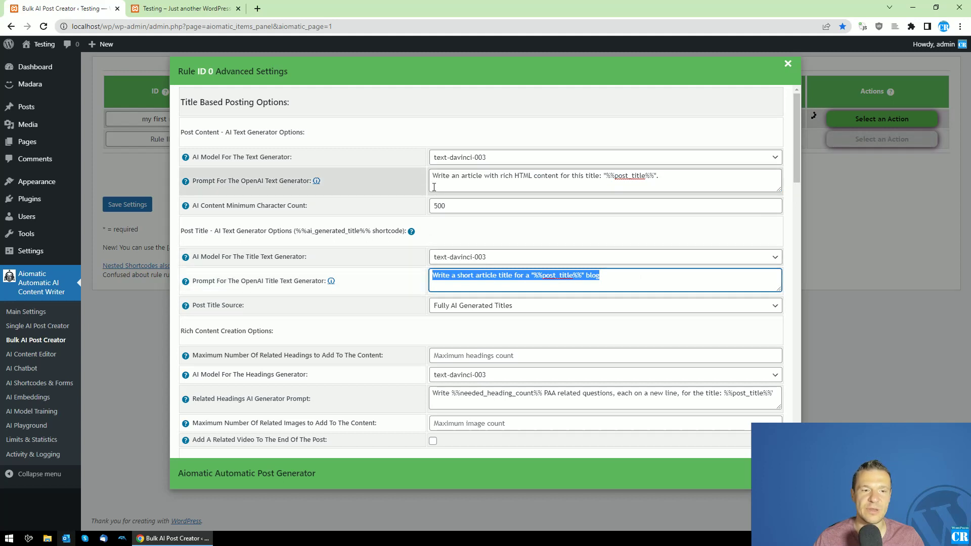
left_click(339, 231)
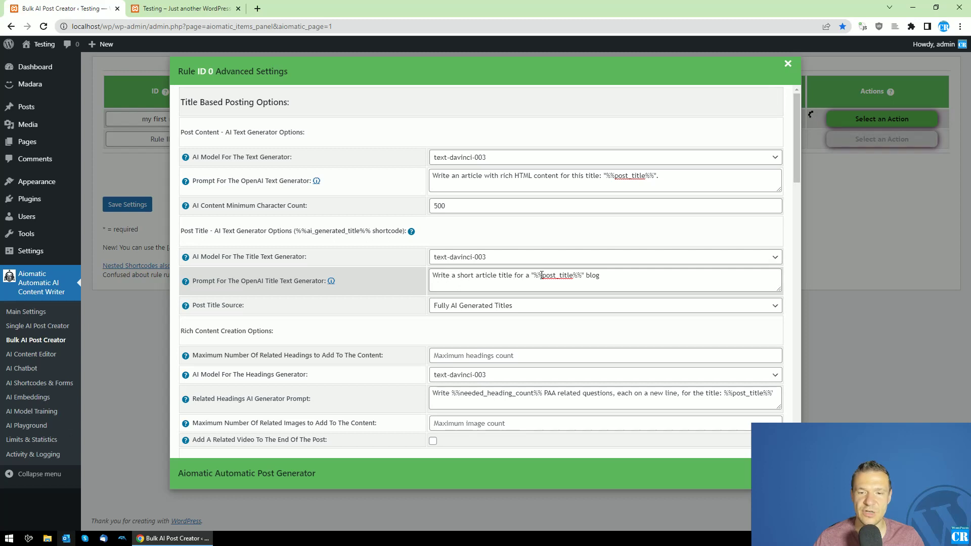
left_click_drag(538, 276, 584, 276)
left_click(570, 277)
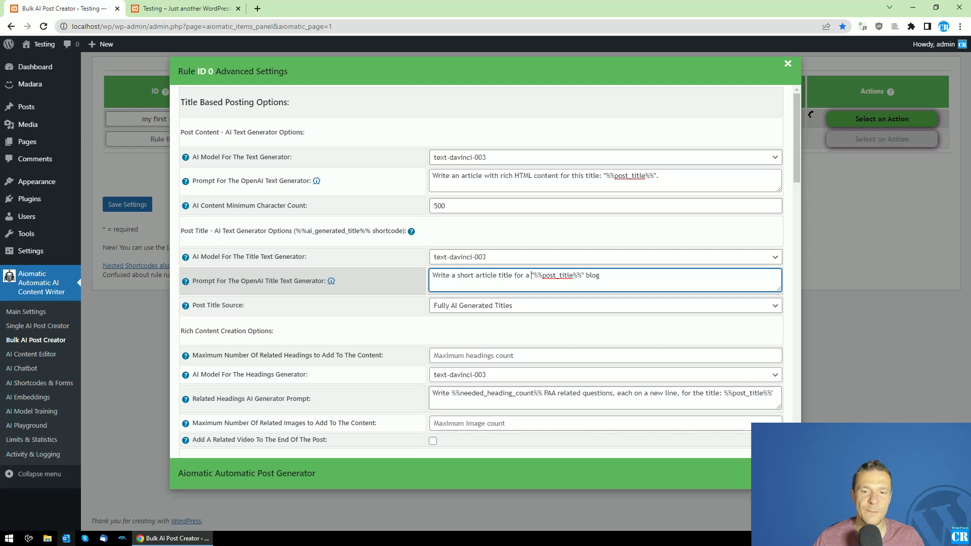
left_click_drag(531, 275, 577, 275)
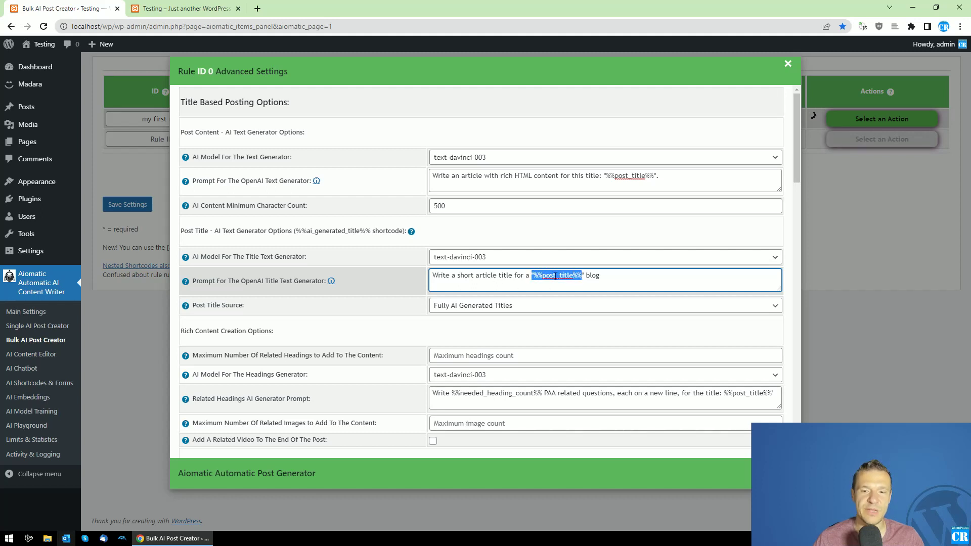
left_click_drag(482, 175, 658, 175)
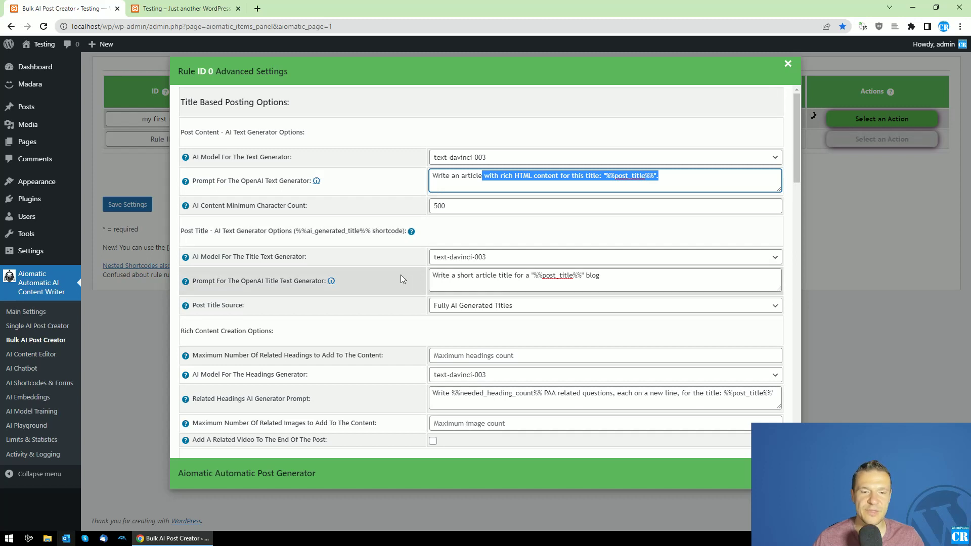
left_click(342, 280)
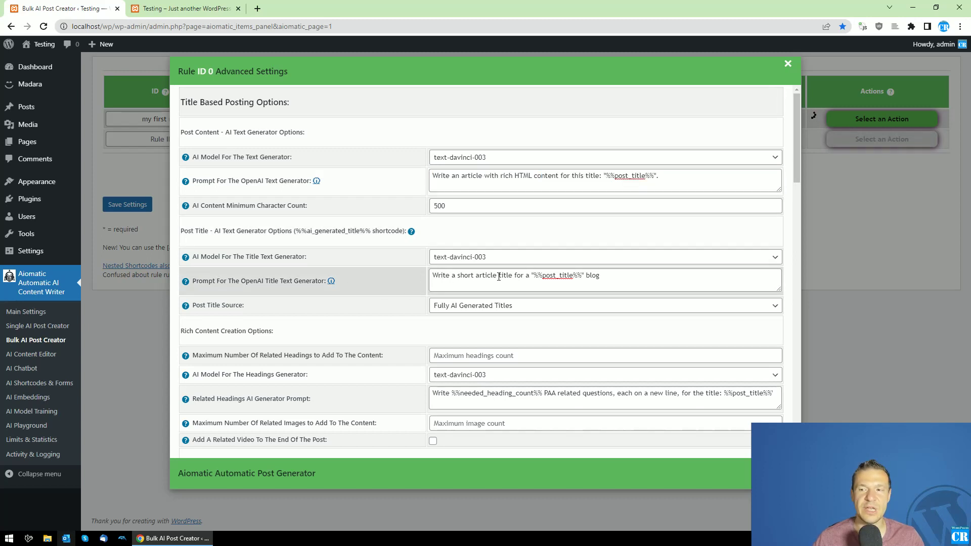
left_click(146, 164)
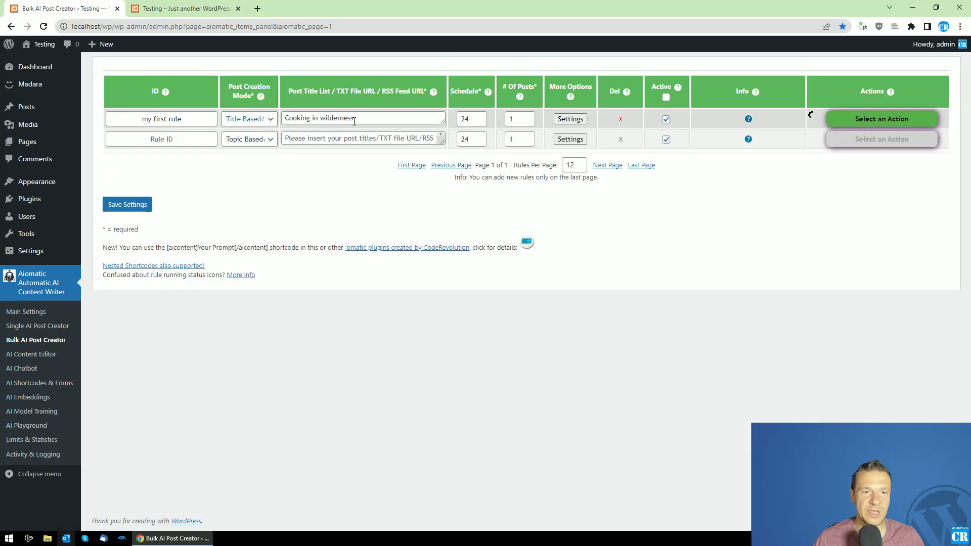
left_click(570, 119)
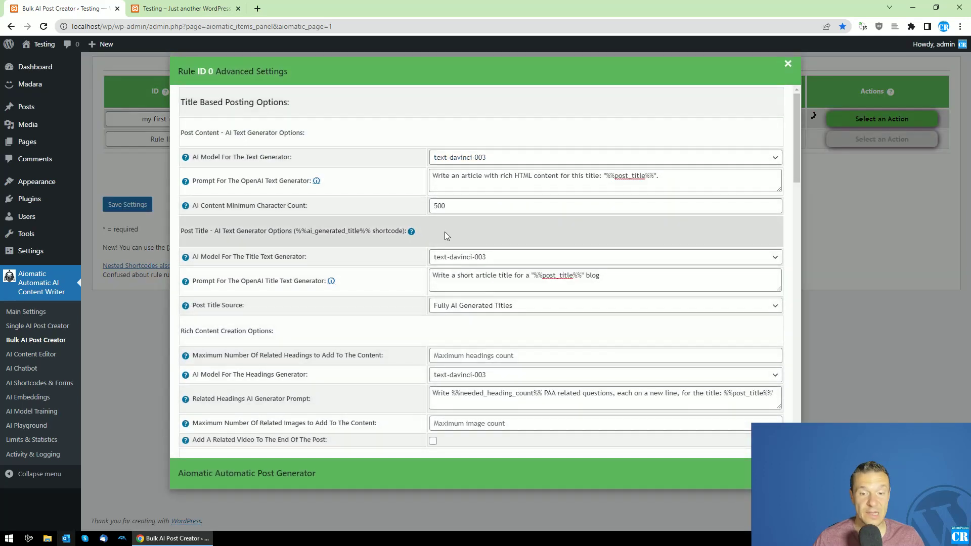
- Examine the rich content creation options for related headings, the headings model and prompt, related images and a related video
scroll(427, 245, "down", 3)
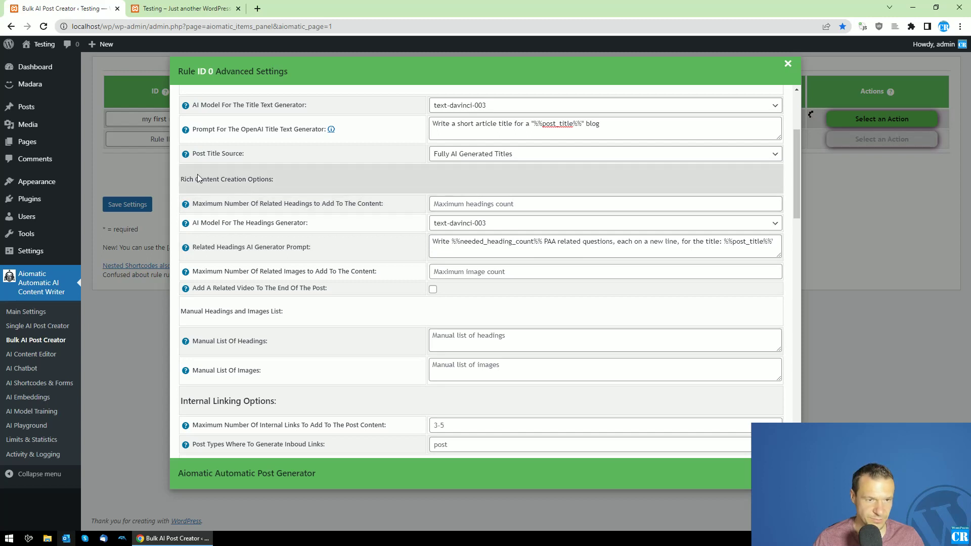
left_click_drag(194, 203, 360, 212)
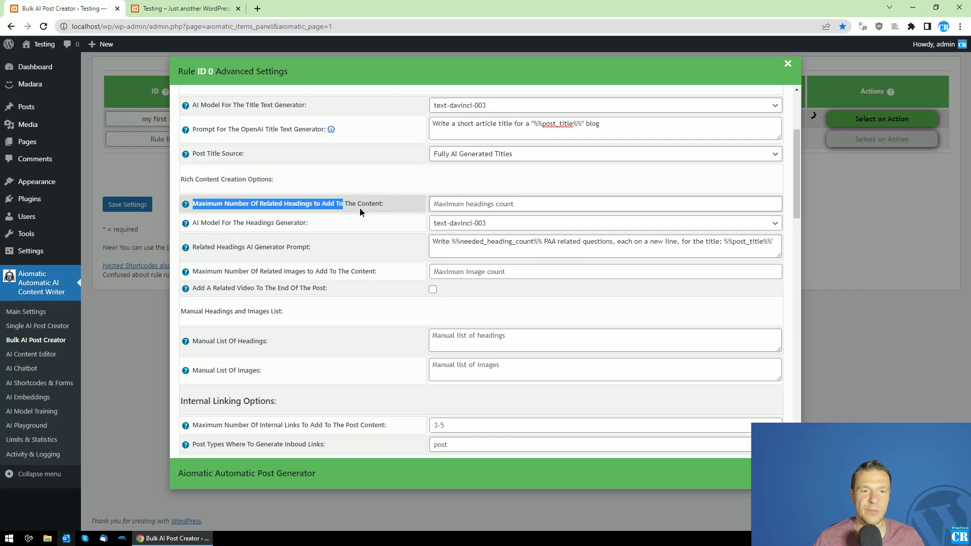
left_click(462, 202)
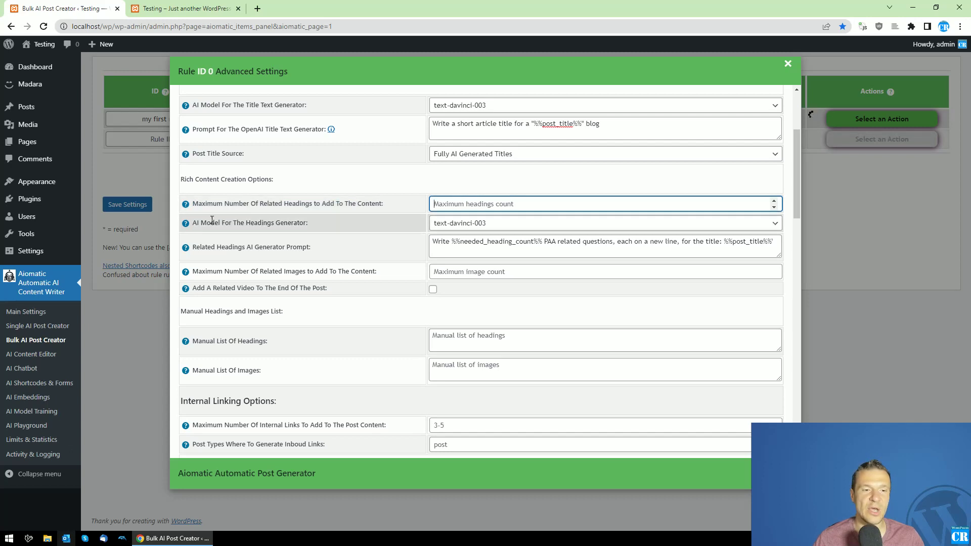
left_click_drag(203, 223, 306, 223)
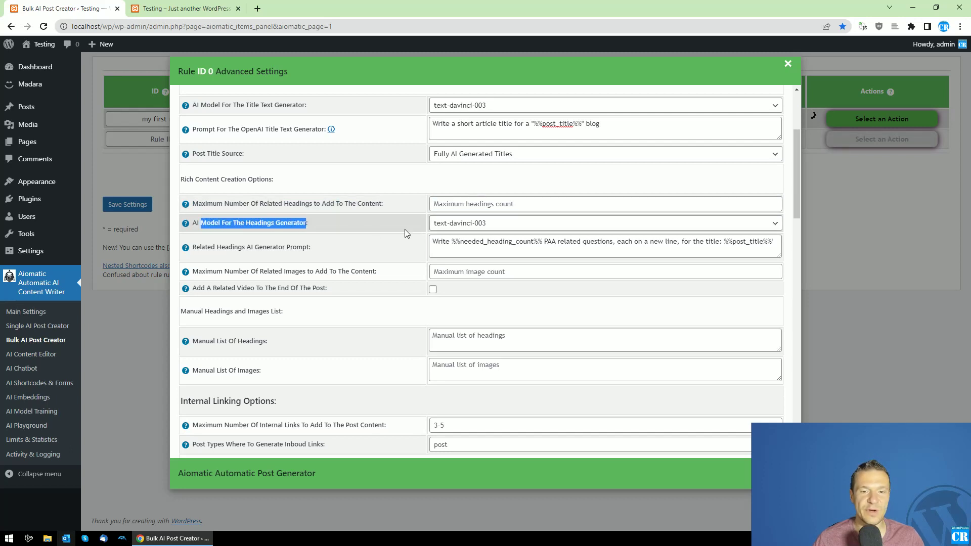
left_click_drag(452, 241, 773, 242)
left_click(663, 244)
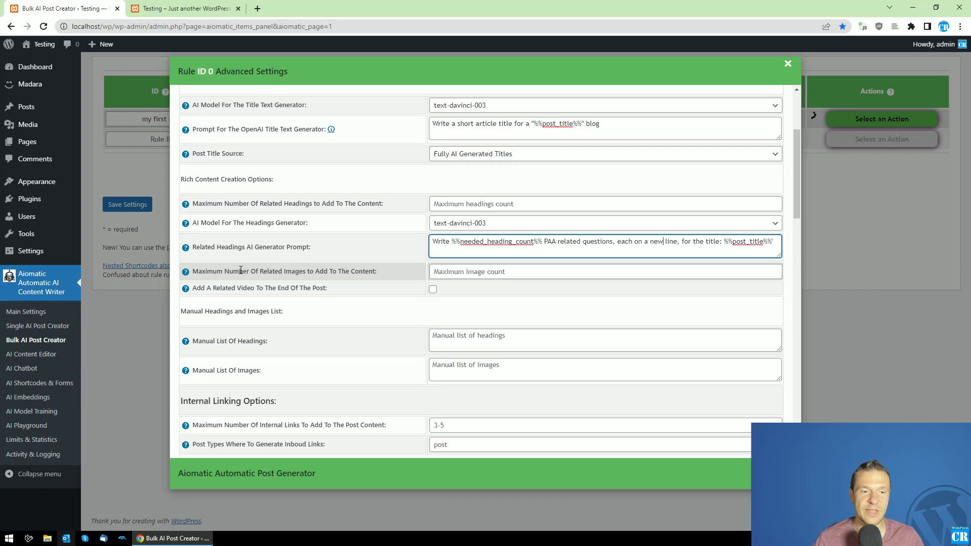
left_click_drag(217, 272, 438, 273)
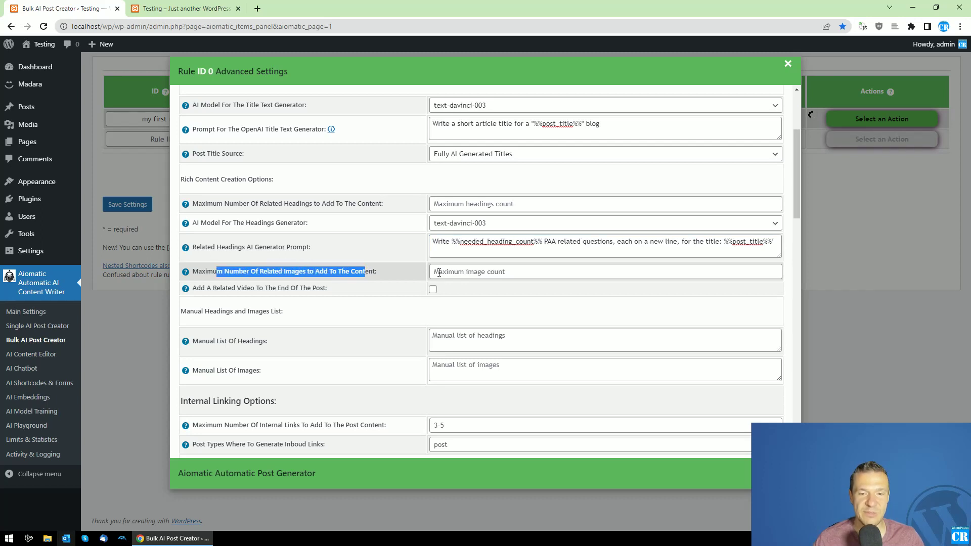
left_click(439, 272)
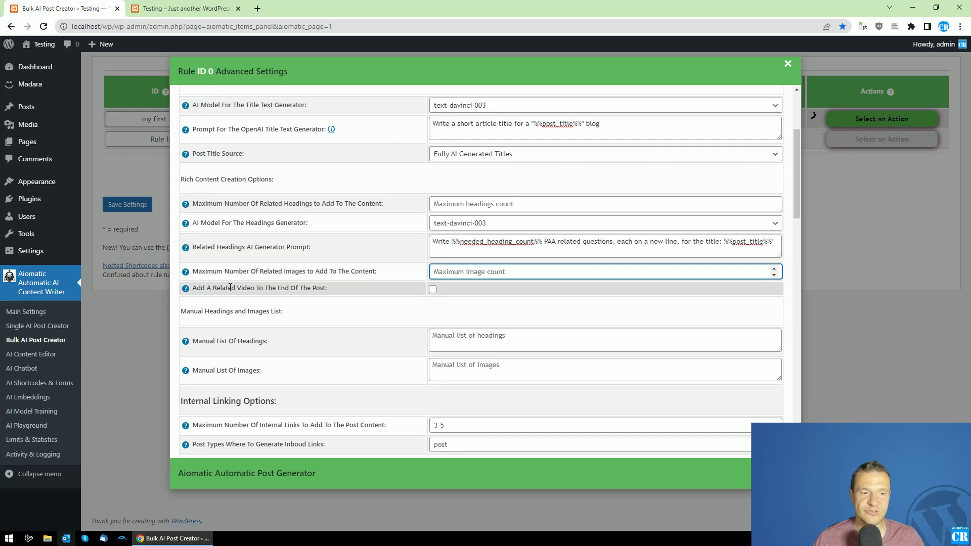
left_click_drag(207, 288, 318, 289)
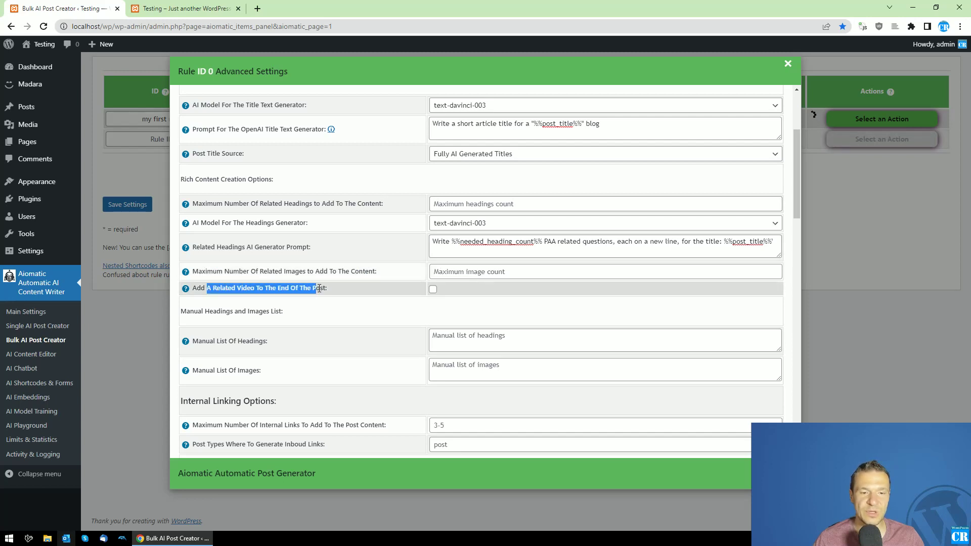
- Enable adding a related video to the post's end, with at most 1 related image and 2 related headings
left_click(433, 290)
left_click(443, 272)
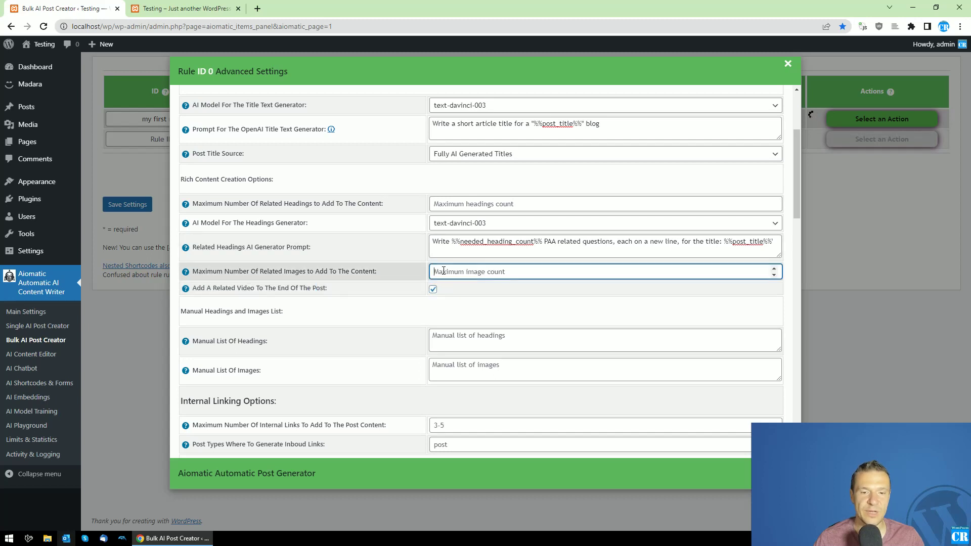
type("2")
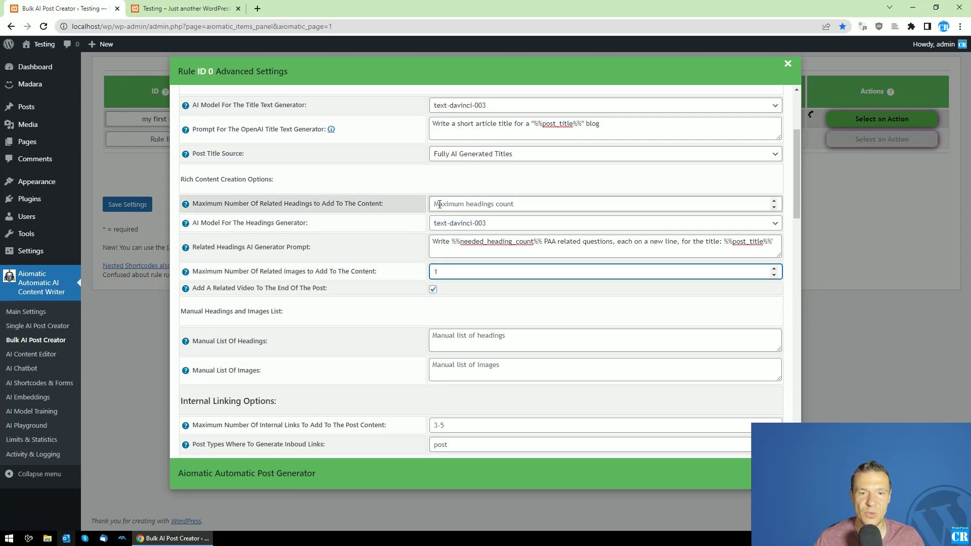
left_click(439, 204)
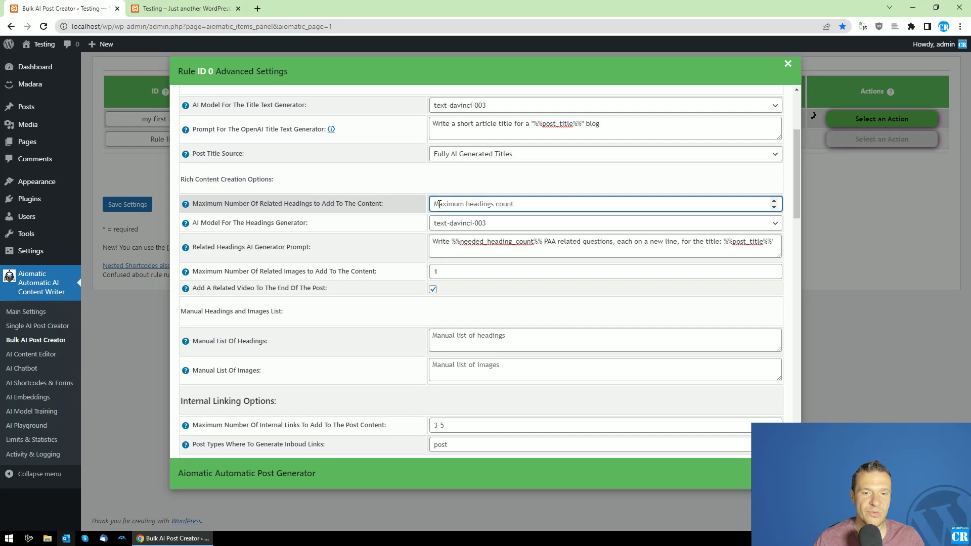
type("2")
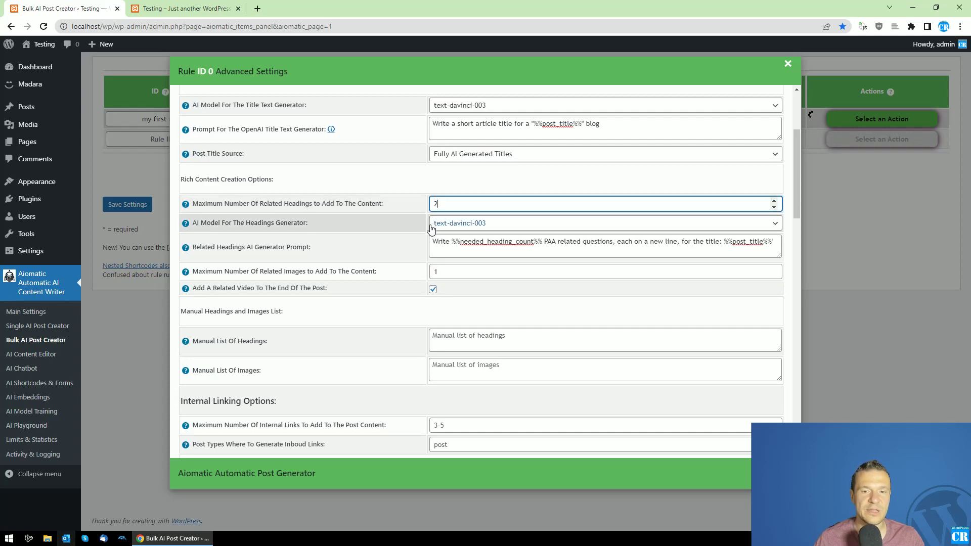
- Examine the manual headings and images lists and the internal linking options of the rule
scroll(376, 246, "down", 3)
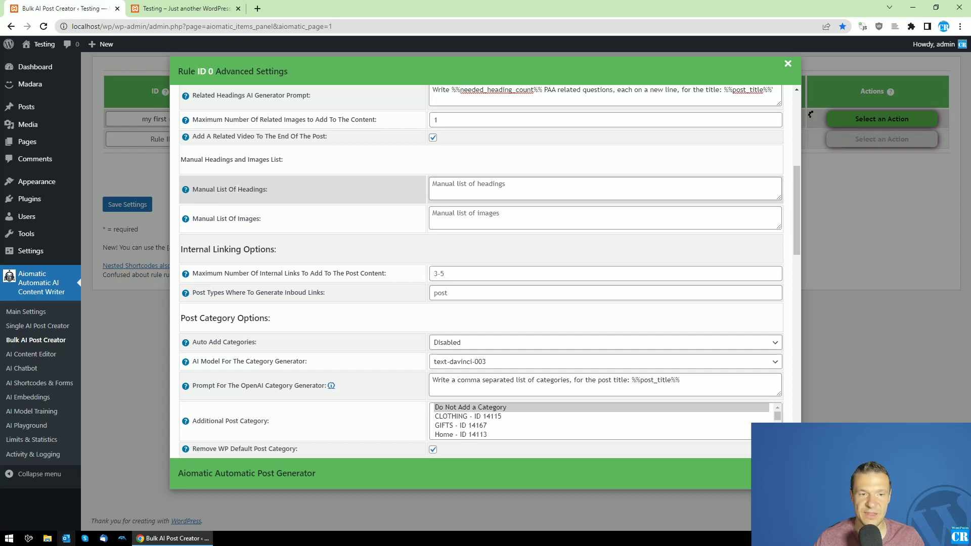
left_click_drag(266, 189, 193, 189)
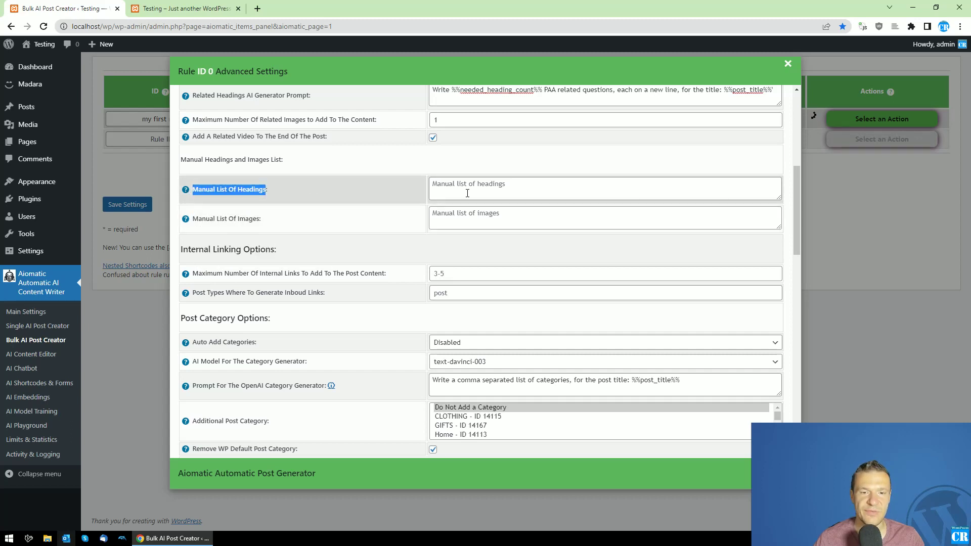
left_click(471, 212)
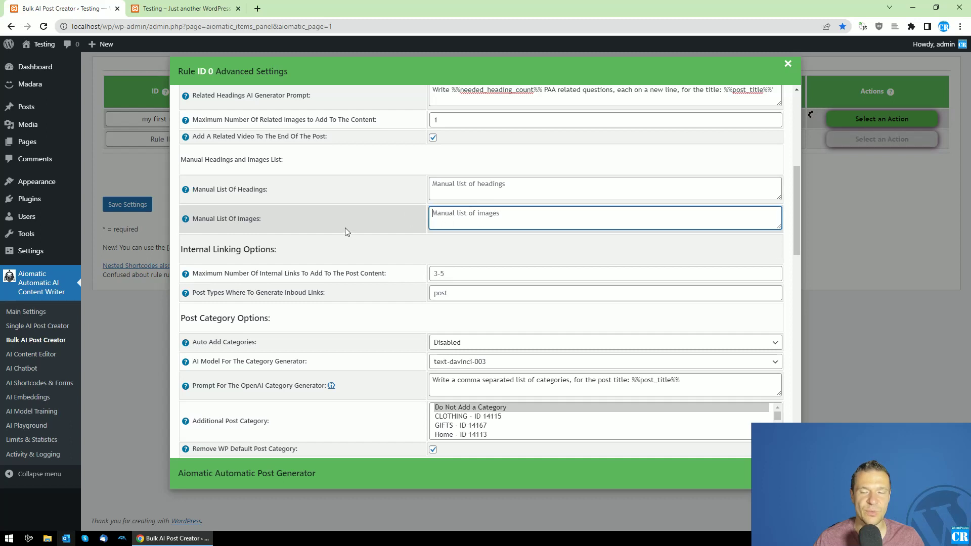
scroll(347, 224, "down", 1)
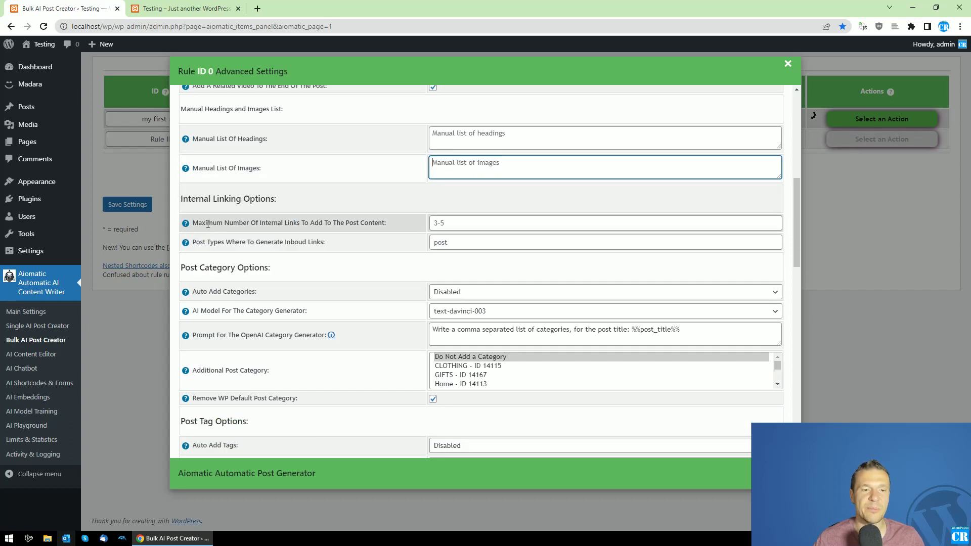
left_click_drag(207, 223, 310, 223)
left_click(326, 225)
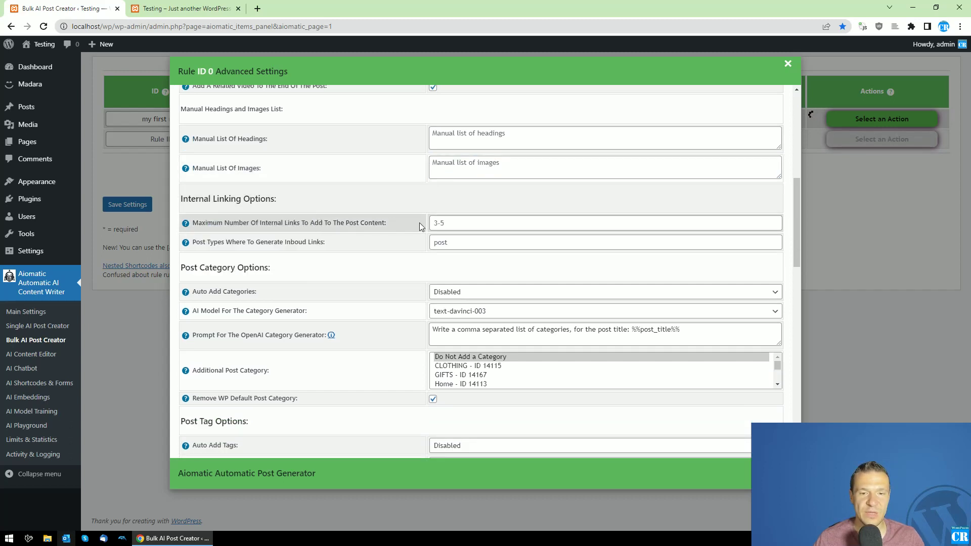
left_click(468, 222)
left_click(357, 207)
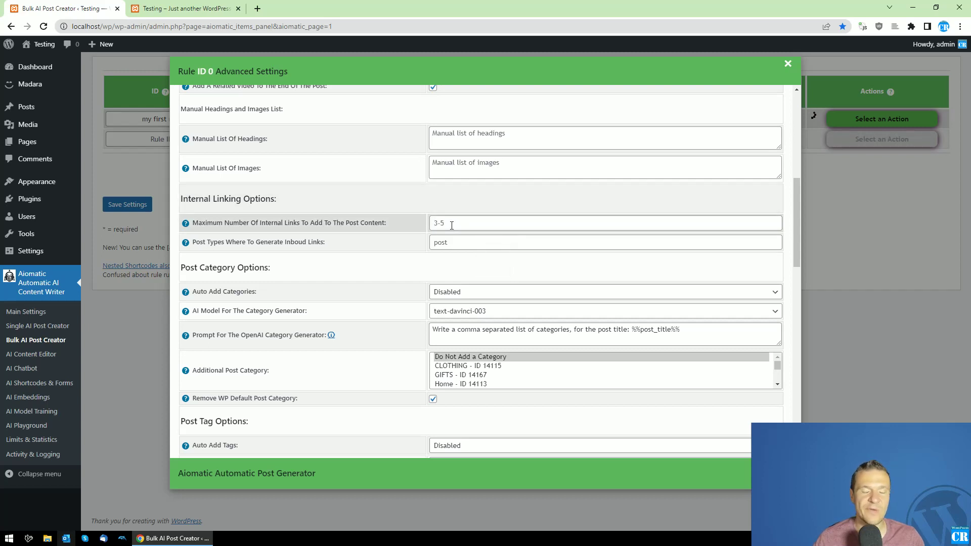
- Check the site's posts list in a separate browser tab, then close it and return to the rule's advanced settings
middle_click(35, 111)
left_click(310, 6)
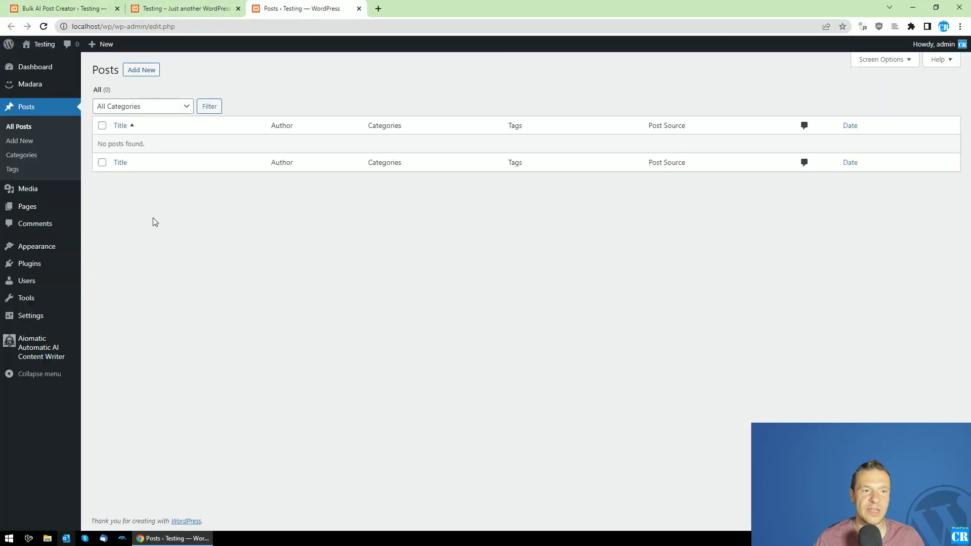
left_click(358, 8)
left_click(61, 9)
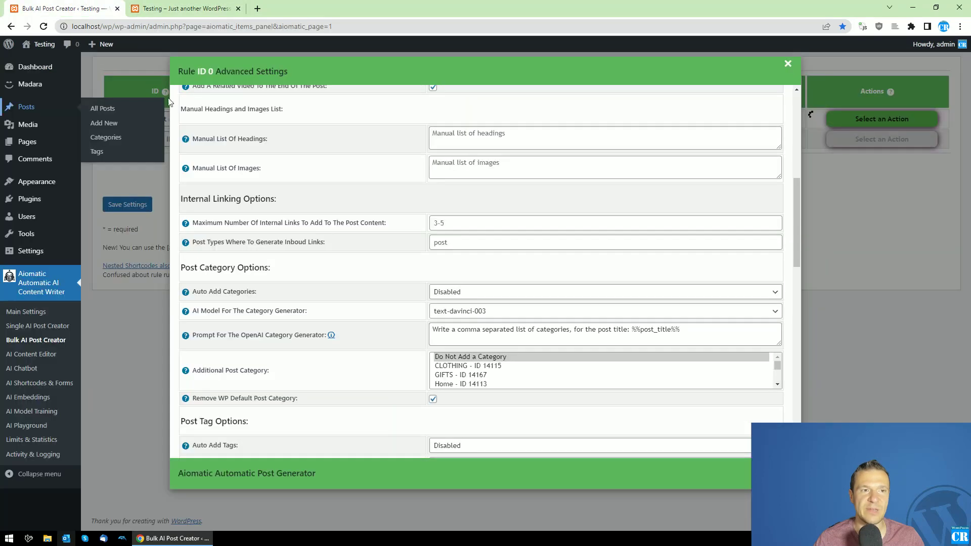
- Set the maximum number of internal links to add to the post content to 3-5
left_click(433, 223)
left_click(416, 226)
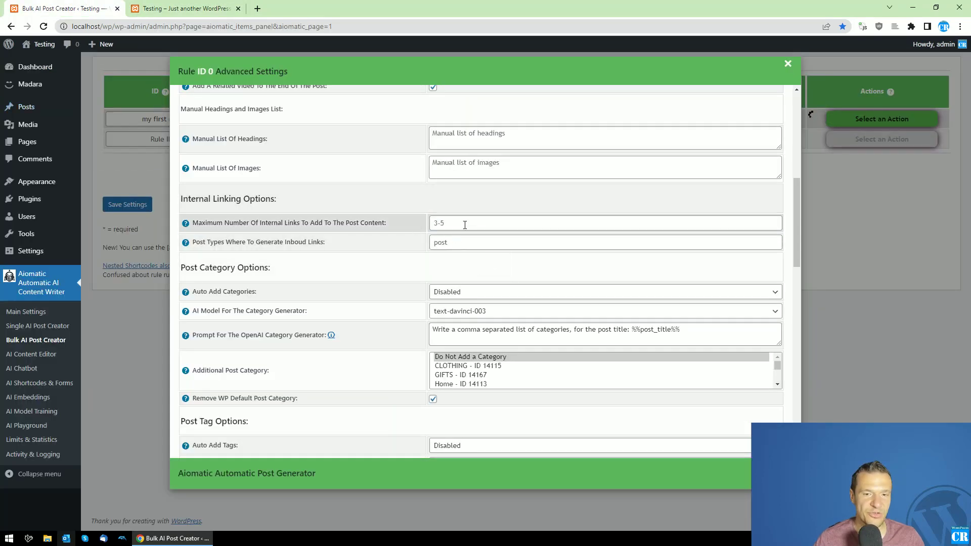
left_click(438, 223)
left_click(414, 222)
left_click(440, 222)
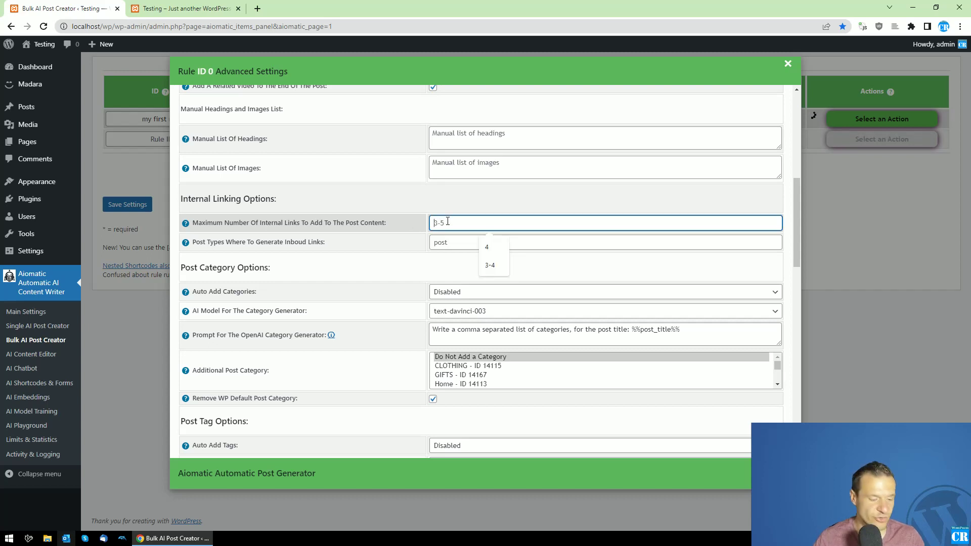
left_click(447, 221)
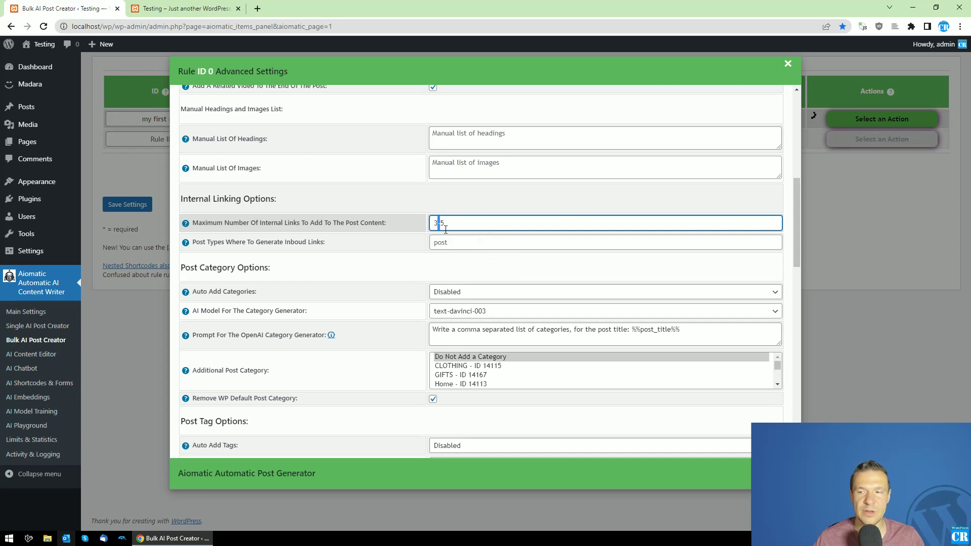
triple_click(442, 223)
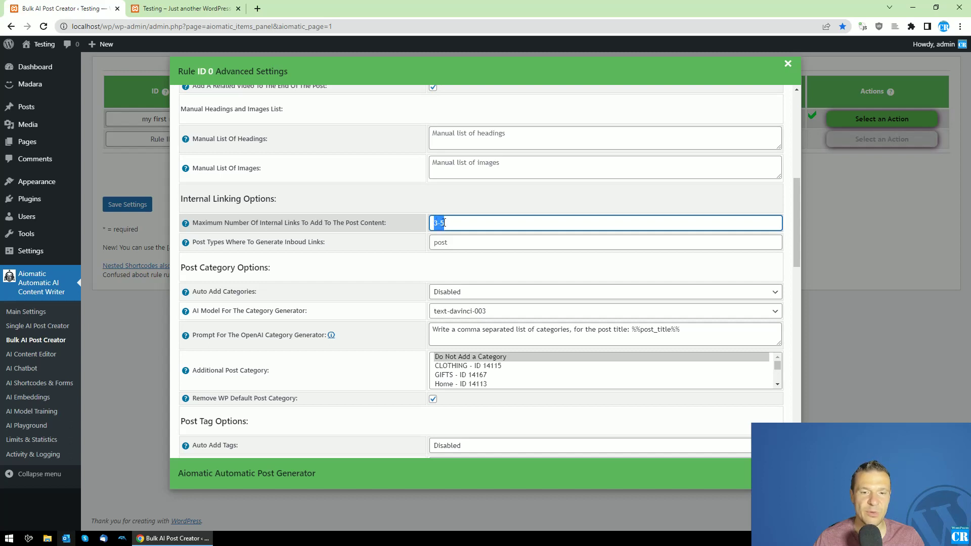
left_click(443, 241)
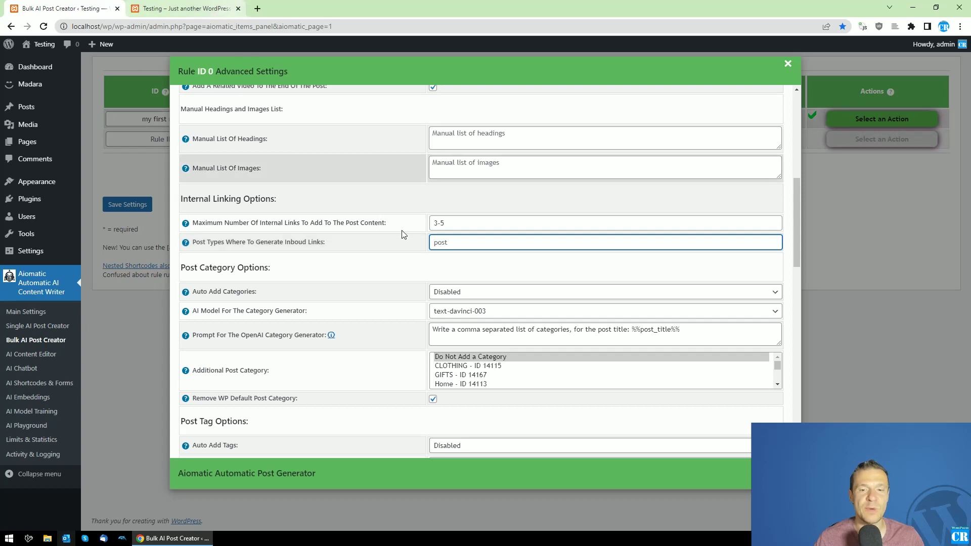
- Review the generated post "Cooking in the Wild" on the site down to its end, and return to the rule's advanced settings
left_click(188, 8)
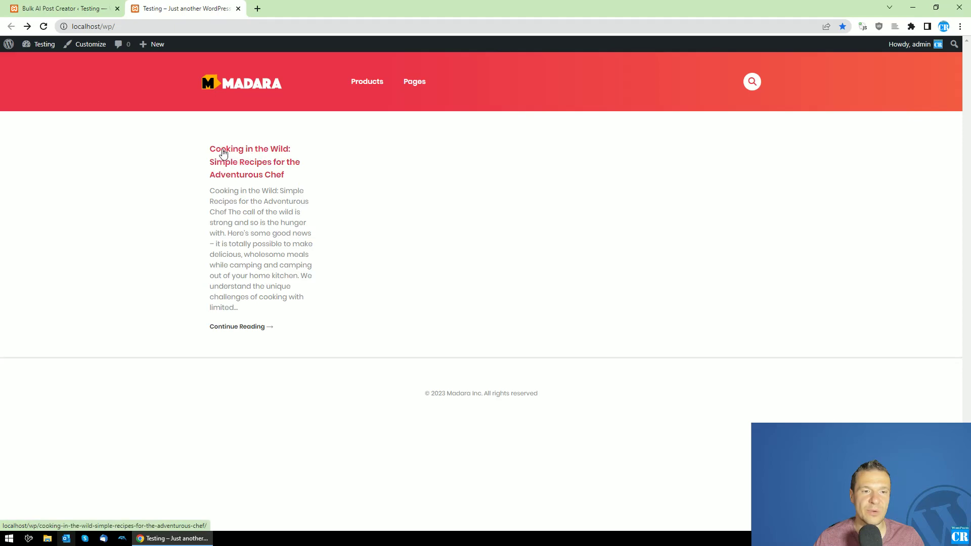
left_click(229, 177)
scroll(245, 240, "down", 12)
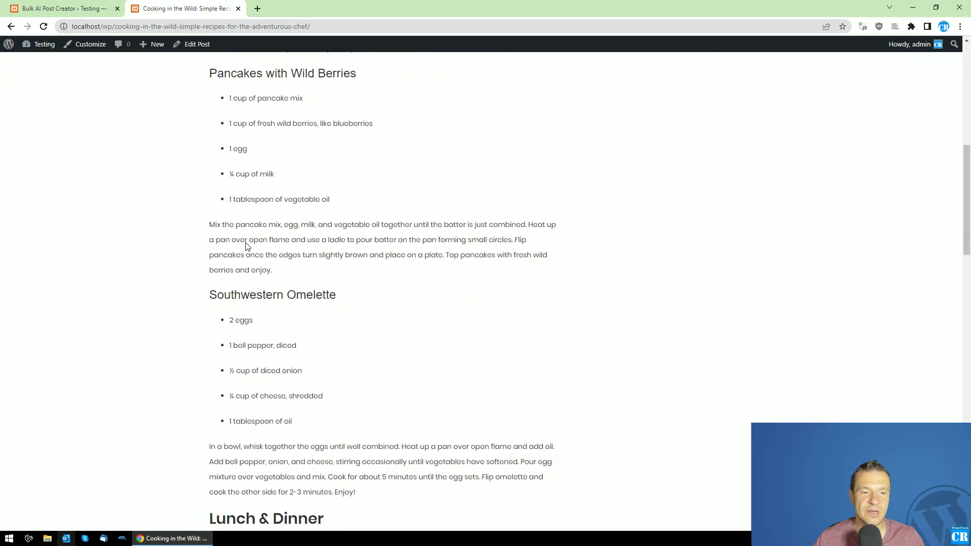
scroll(245, 246, "down", 9)
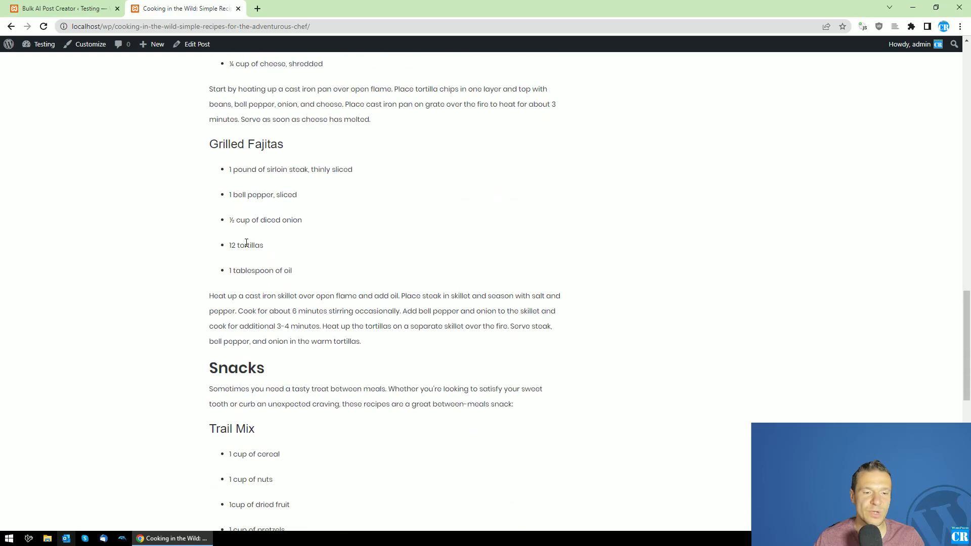
scroll(246, 243, "down", 7)
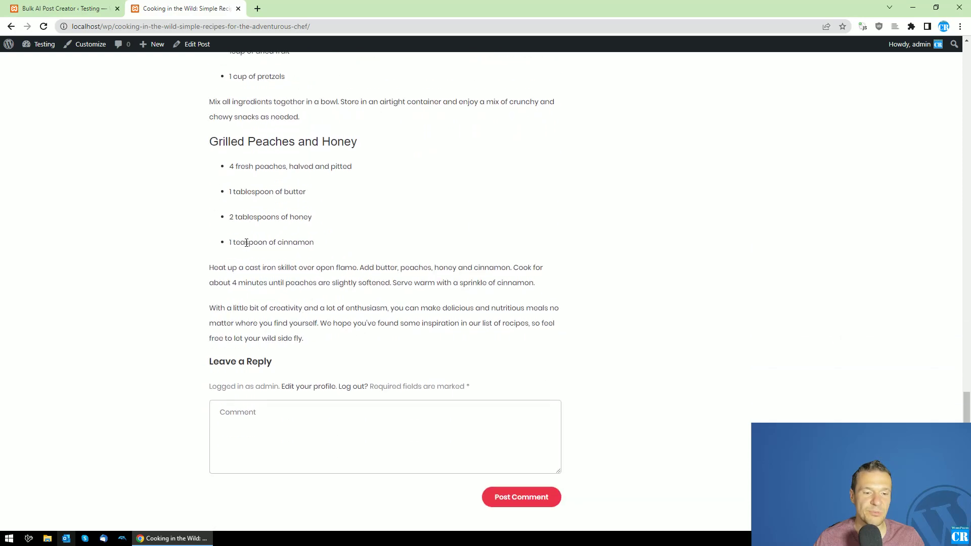
scroll(246, 243, "up", 7)
left_click(76, 9)
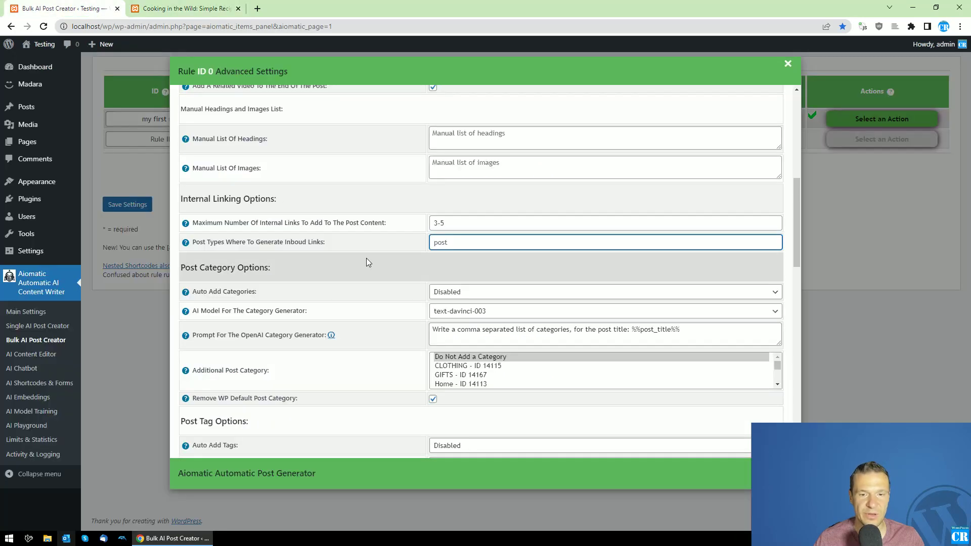
- Examine the rule's related headings, headings prompt and related images settings down to the internal linking options
scroll(359, 283, "up", 5)
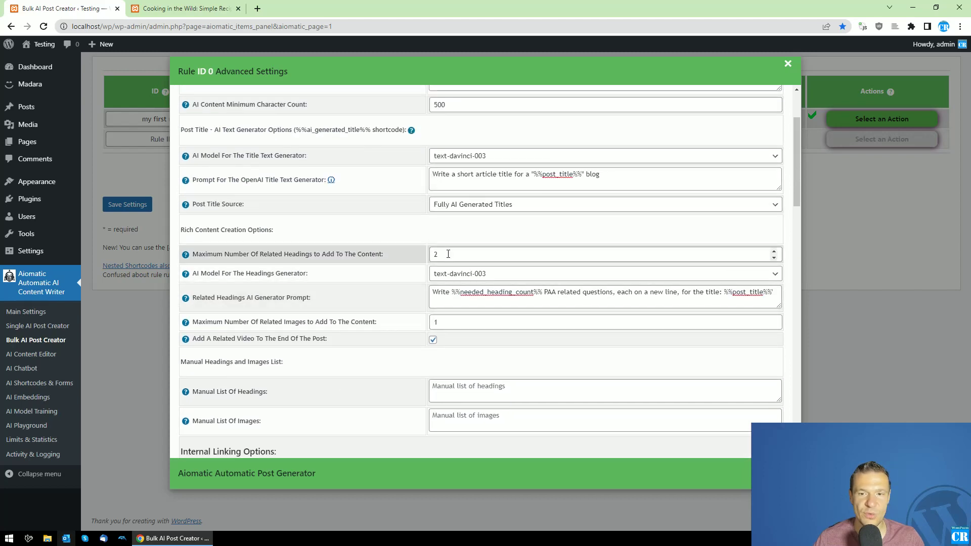
scroll(430, 242, "down", 1)
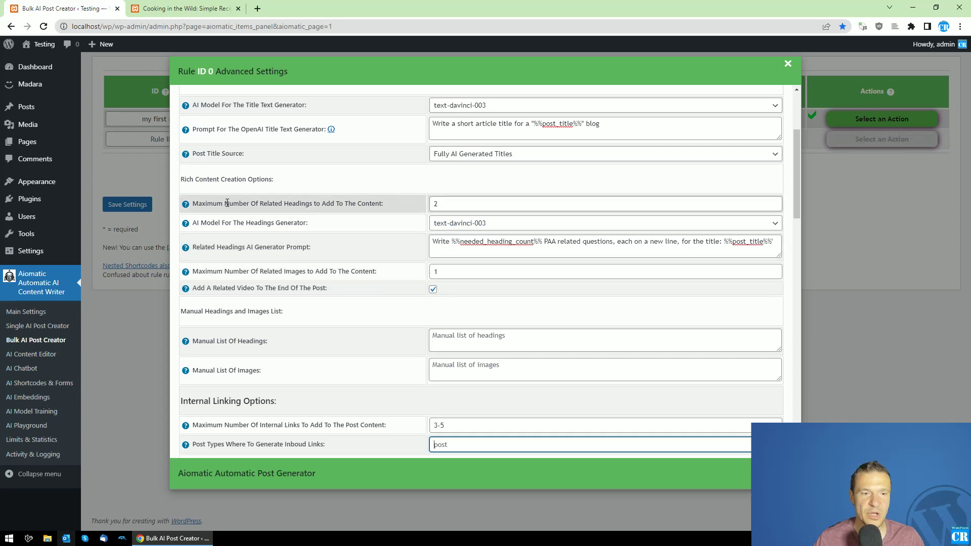
left_click_drag(213, 204, 362, 204)
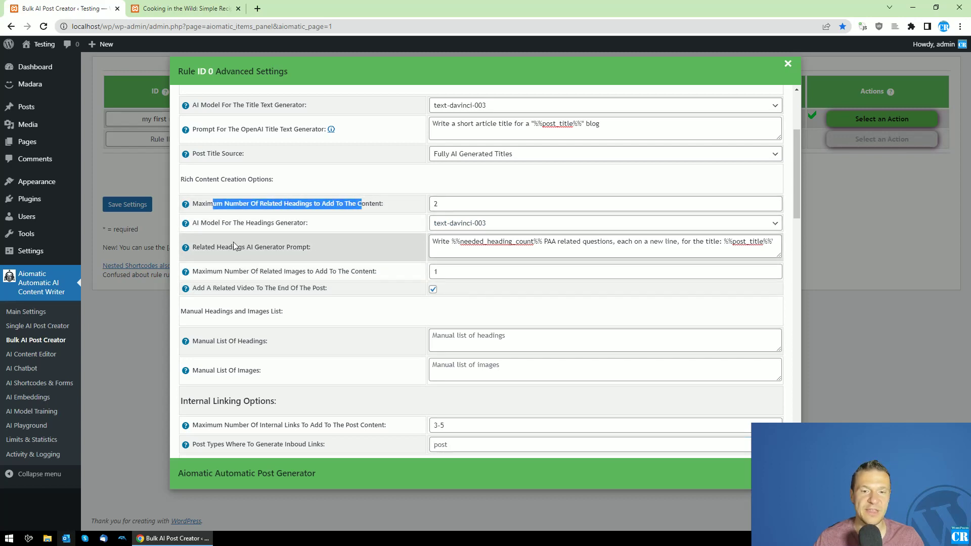
left_click_drag(211, 247, 306, 247)
left_click_drag(211, 288, 355, 271)
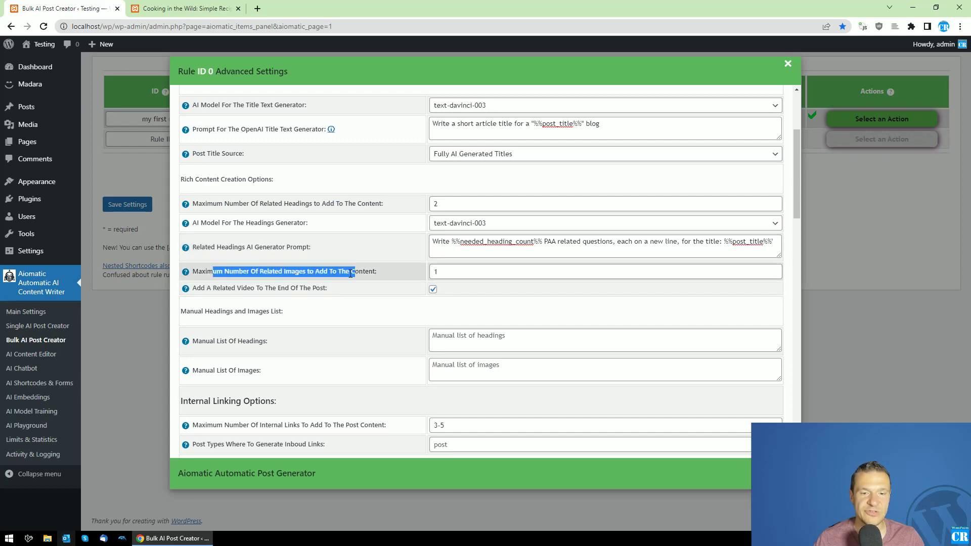
scroll(351, 273, "down", 3)
scroll(351, 274, "down", 2)
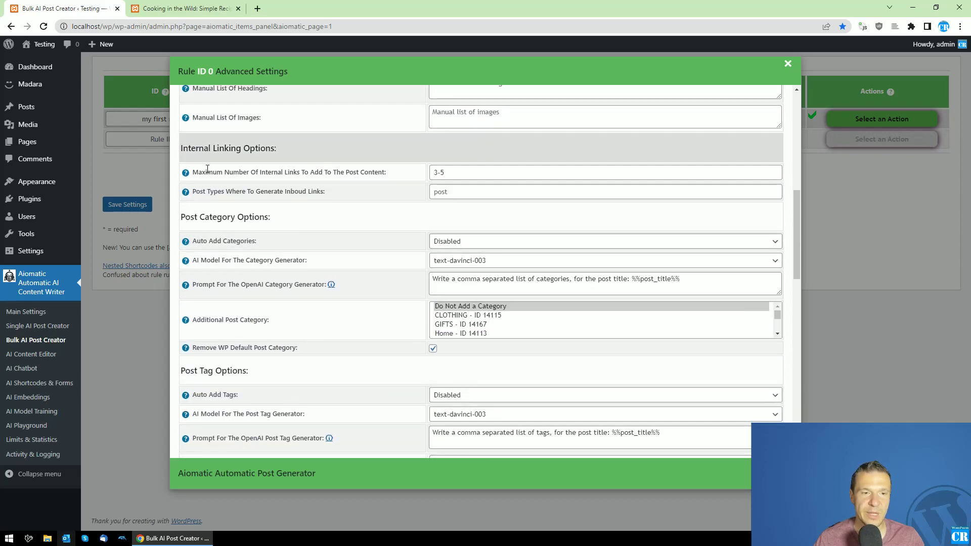
- Clear the maximum number of internal links to add to the post content
left_click_drag(206, 173, 345, 172)
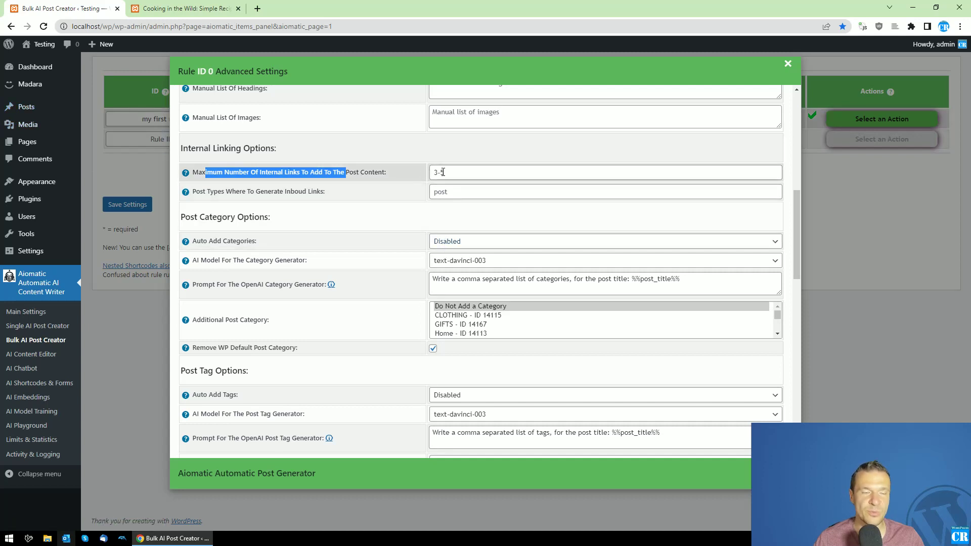
left_click_drag(443, 172, 408, 177)
key("BackSpace")
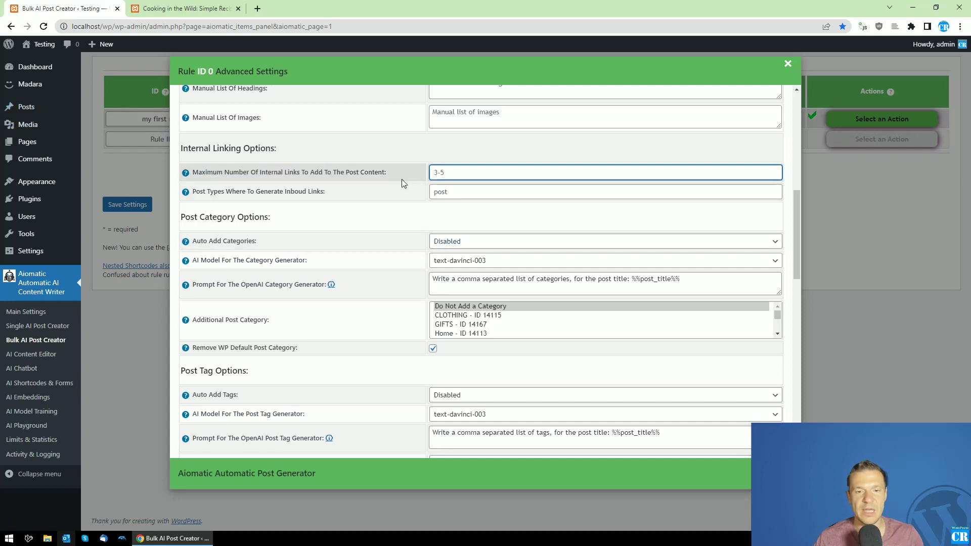
- Set Auto Add Categories to AI Generated and examine the category generator prompt
left_click(447, 242)
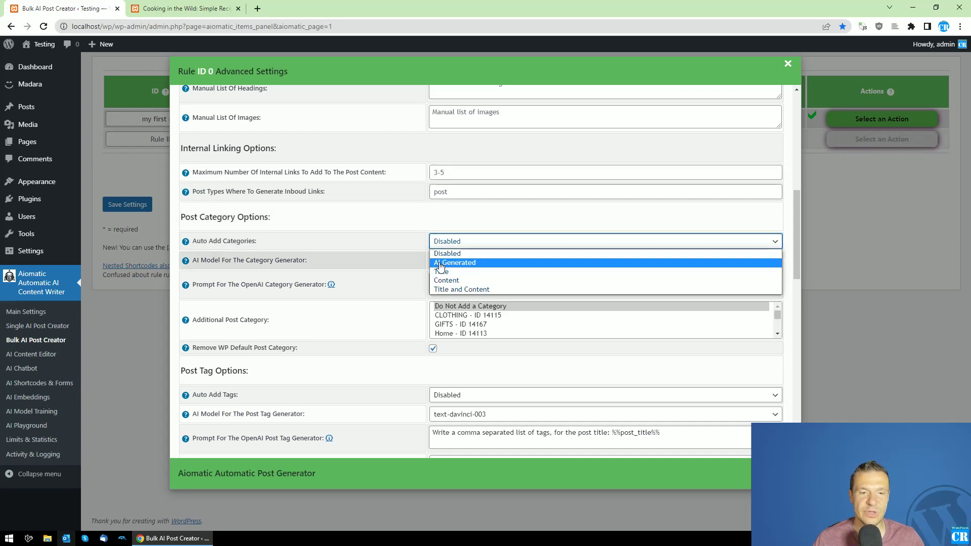
left_click(440, 263)
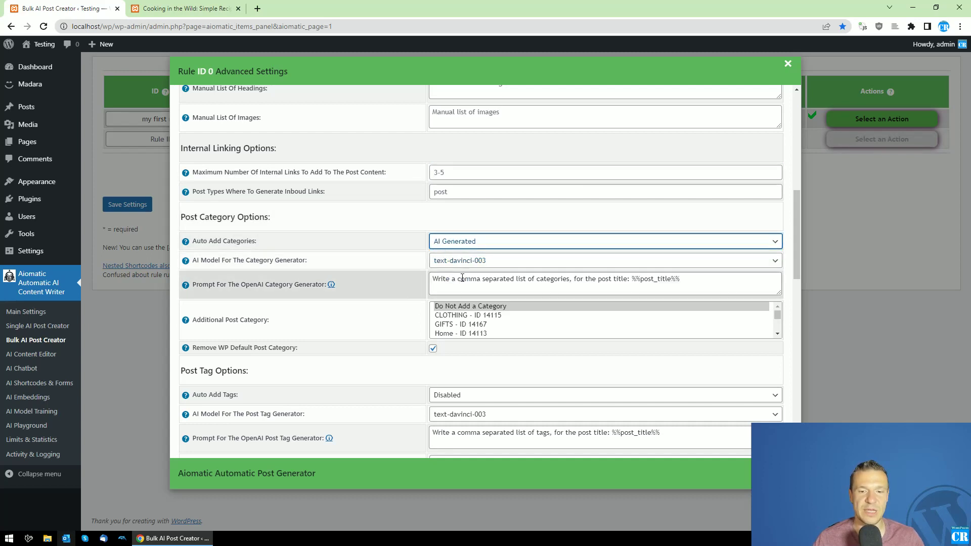
left_click_drag(691, 279, 426, 284)
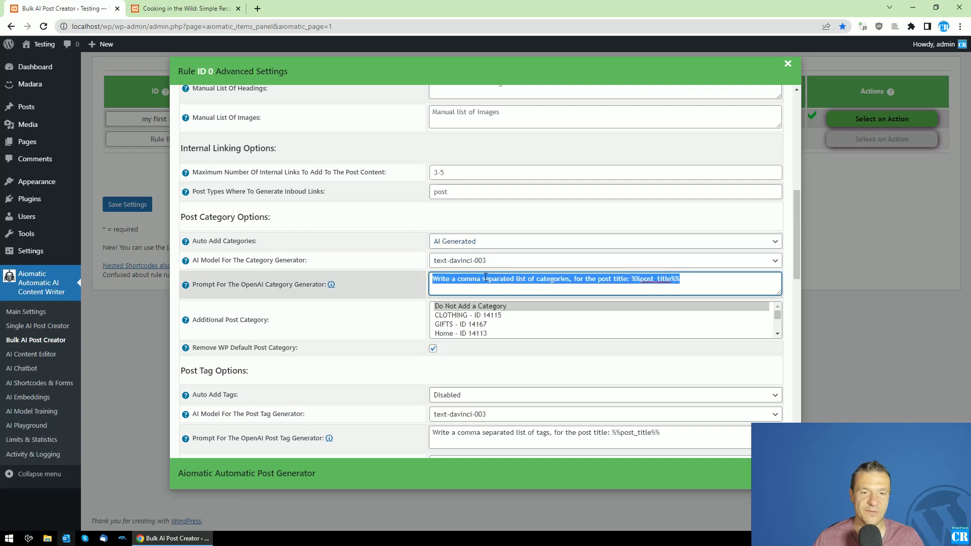
scroll(412, 282, "down", 2)
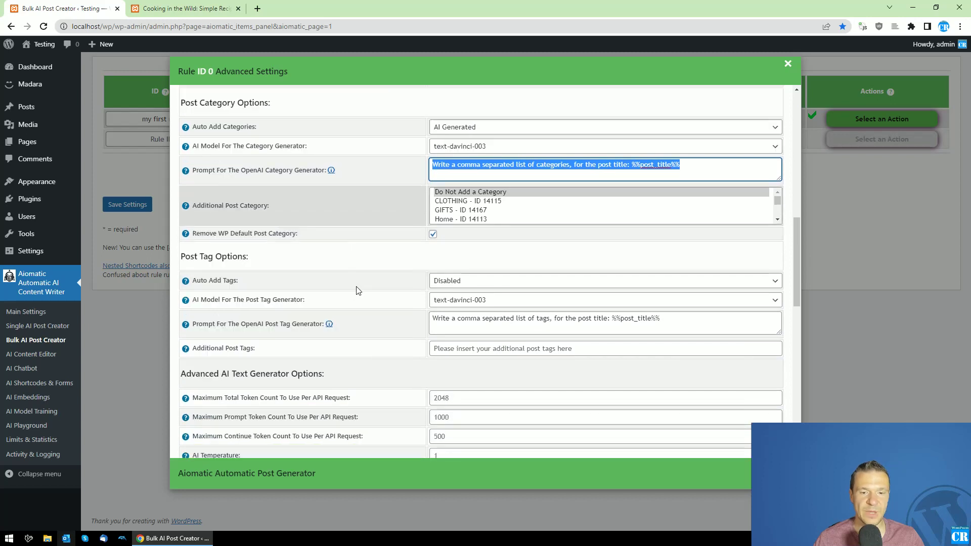
- Set Auto Add Tags to Title in the rule's post tag options
scroll(356, 290, "down", 1)
left_click(450, 249)
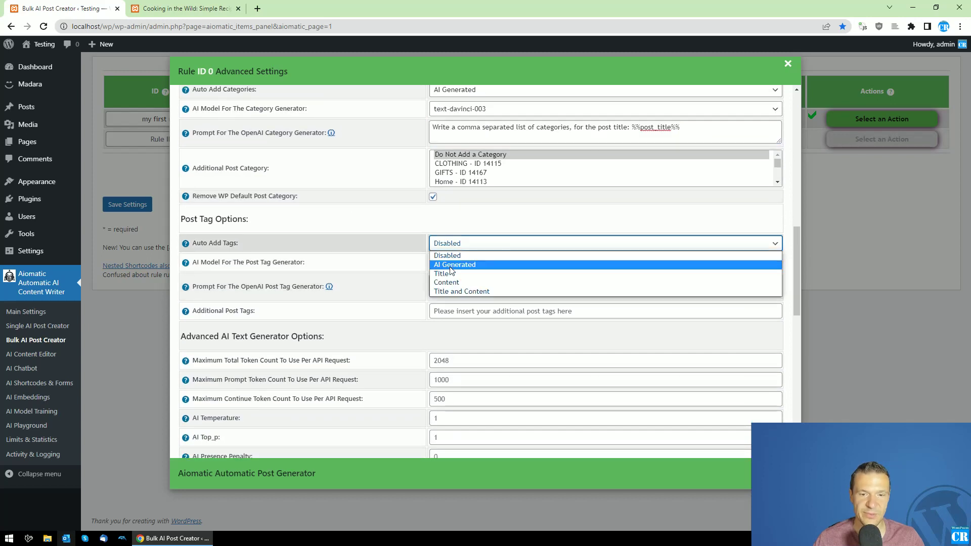
left_click(451, 270)
left_click(488, 245)
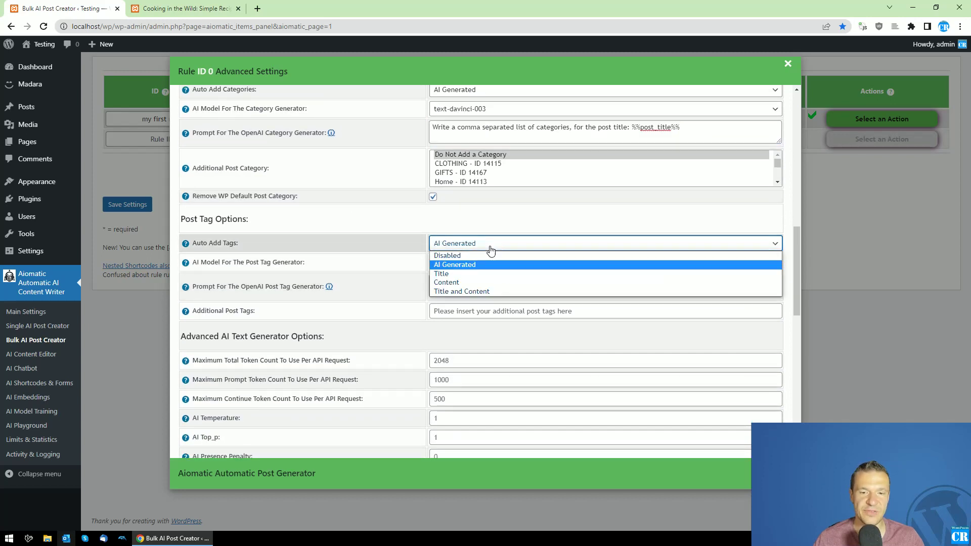
left_click(447, 274)
- Set Auto Add Categories to Title in the rule's post category options
scroll(449, 252, "up", 1)
left_click(451, 141)
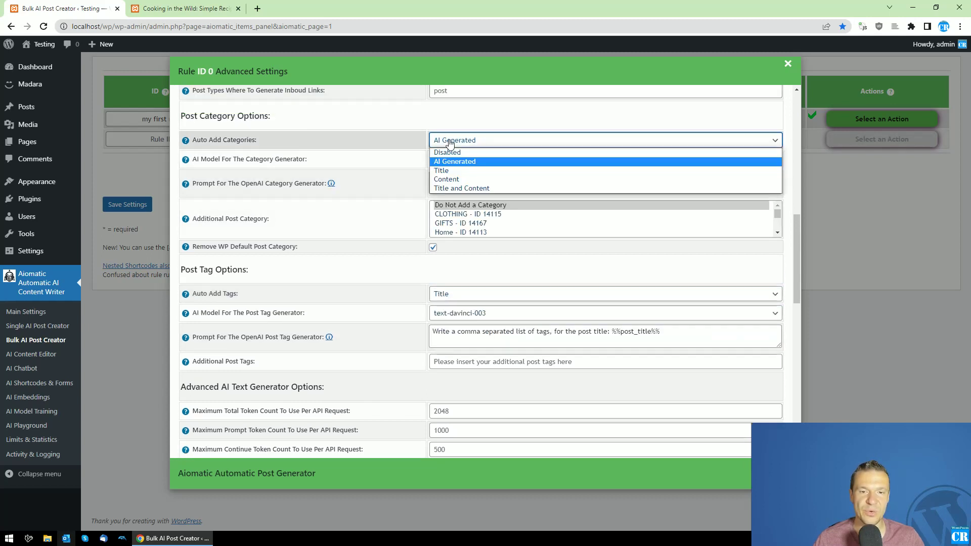
left_click(442, 171)
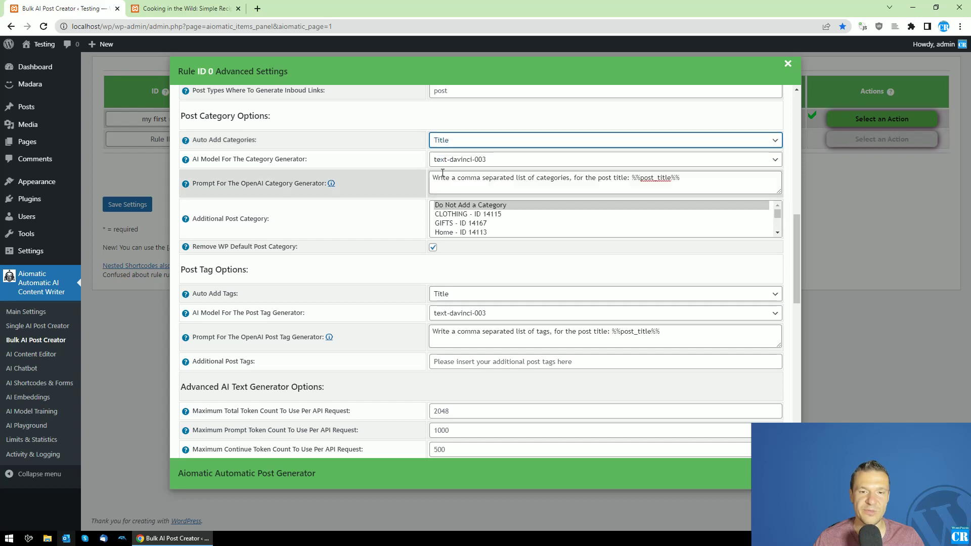
left_click(449, 140)
left_click(422, 186)
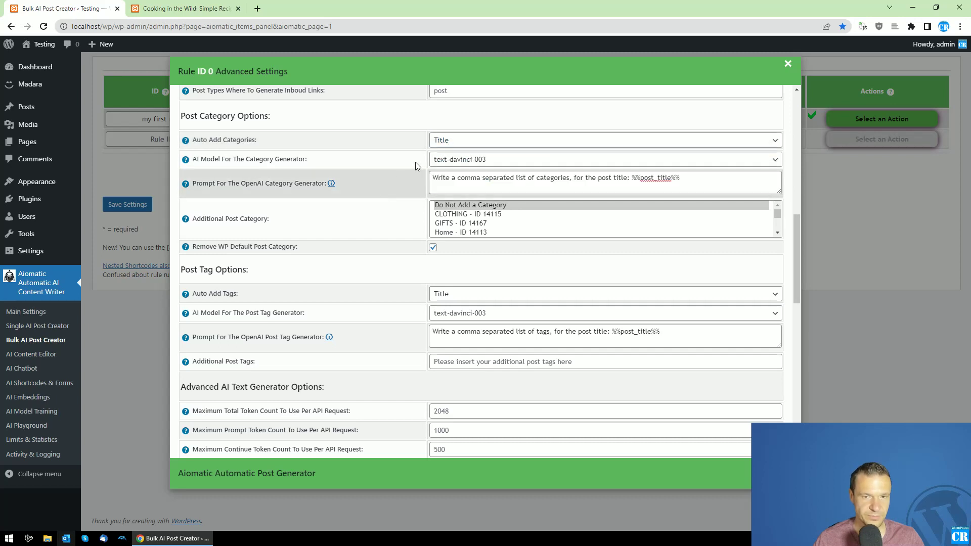
- Examine the advanced AI text generator options, including the token limits, temperature, presence penalty and frequency penalty
scroll(406, 216, "down", 4)
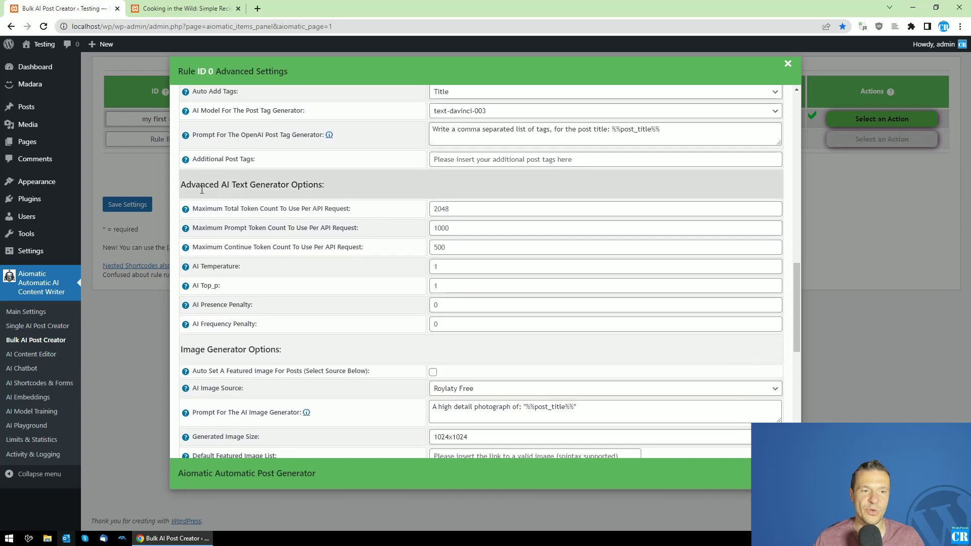
left_click_drag(181, 185, 323, 185)
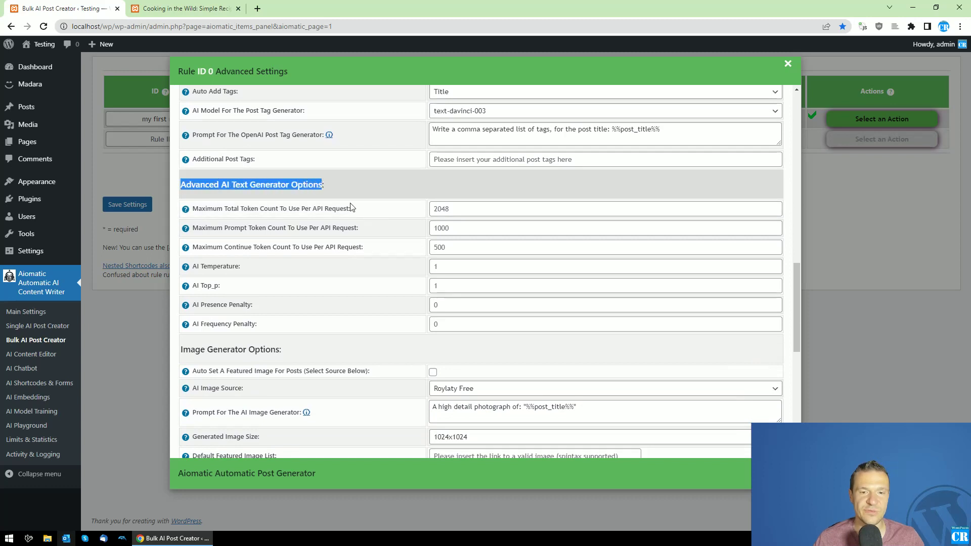
left_click_drag(202, 209, 332, 211)
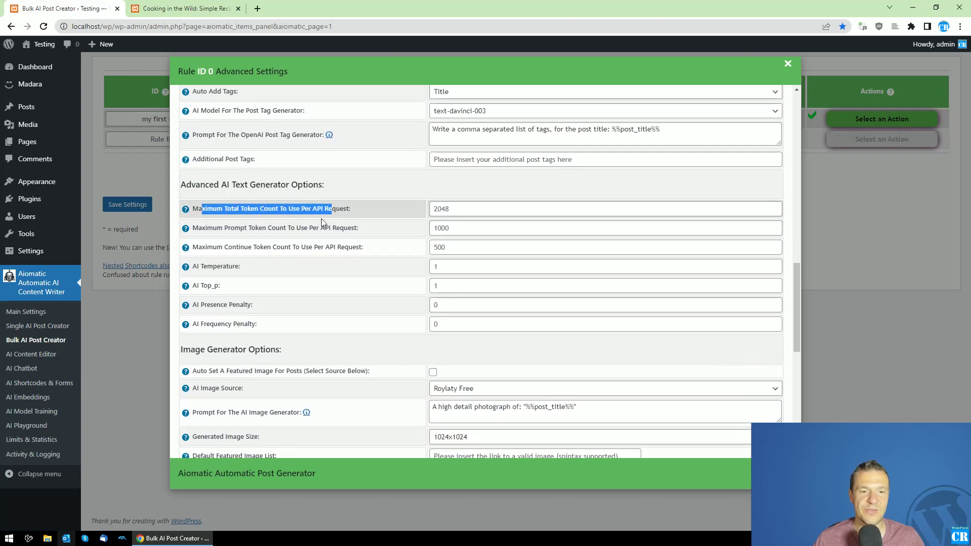
left_click(273, 210)
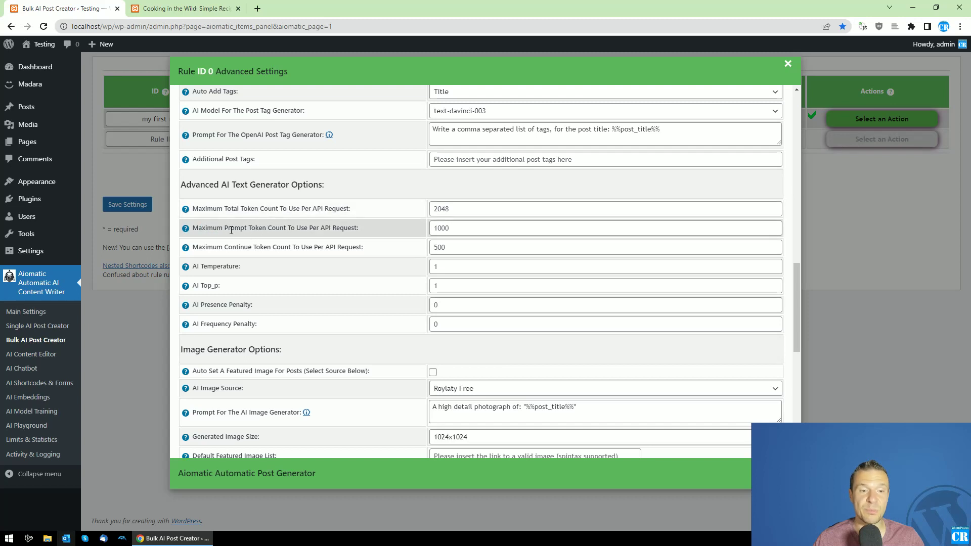
left_click_drag(231, 230, 294, 229)
left_click_drag(229, 247, 271, 247)
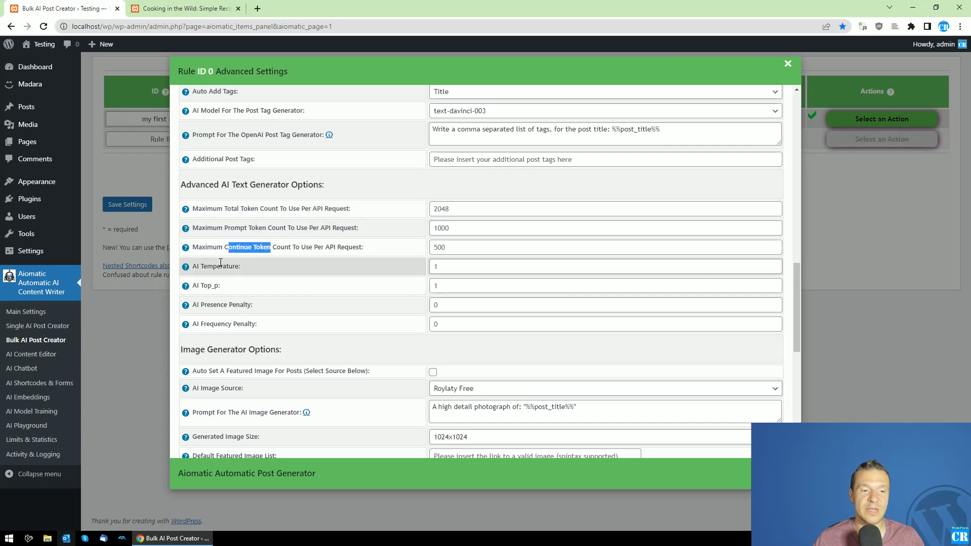
double_click(221, 266)
double_click(214, 305)
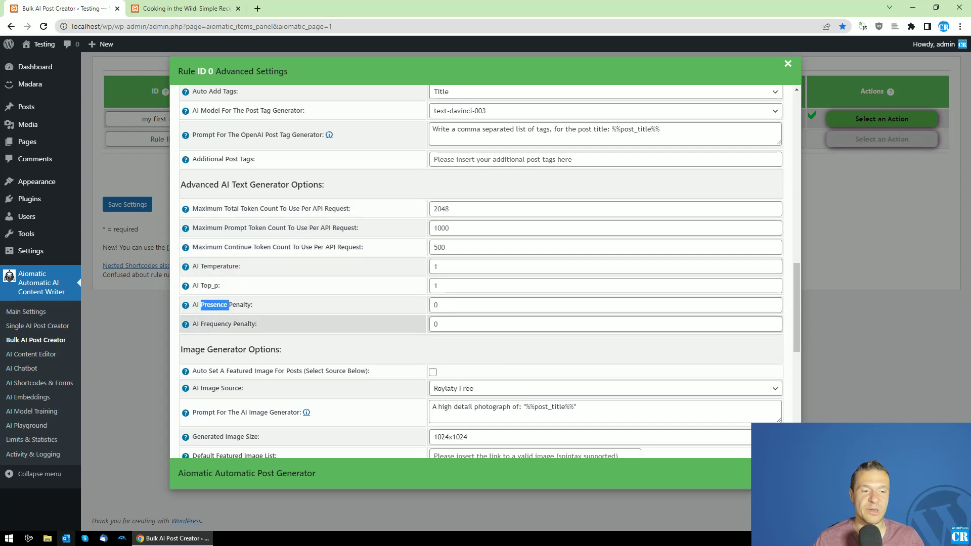
double_click(213, 324)
left_click(348, 323)
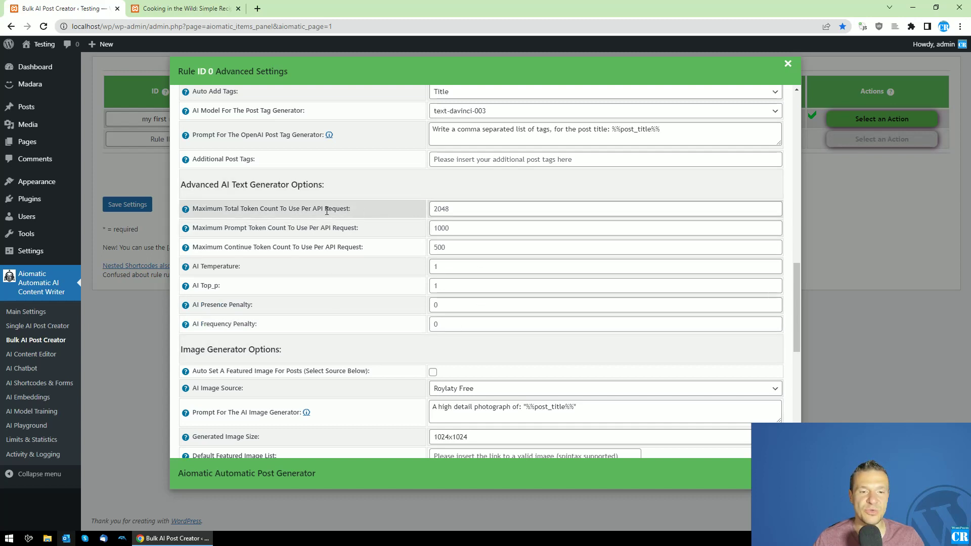
- Enable automatically setting a featured image for posts in the image generator options
scroll(347, 263, "down", 3)
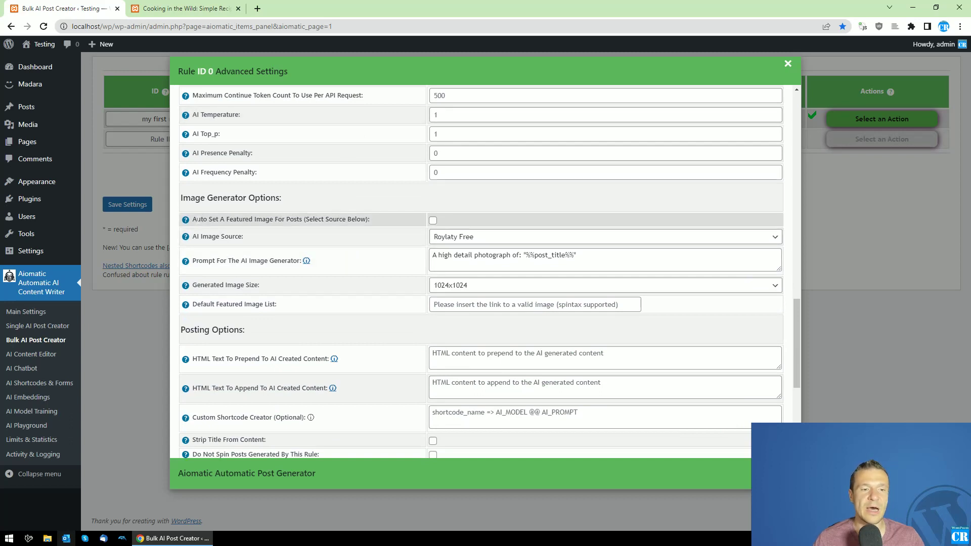
left_click_drag(196, 219, 302, 219)
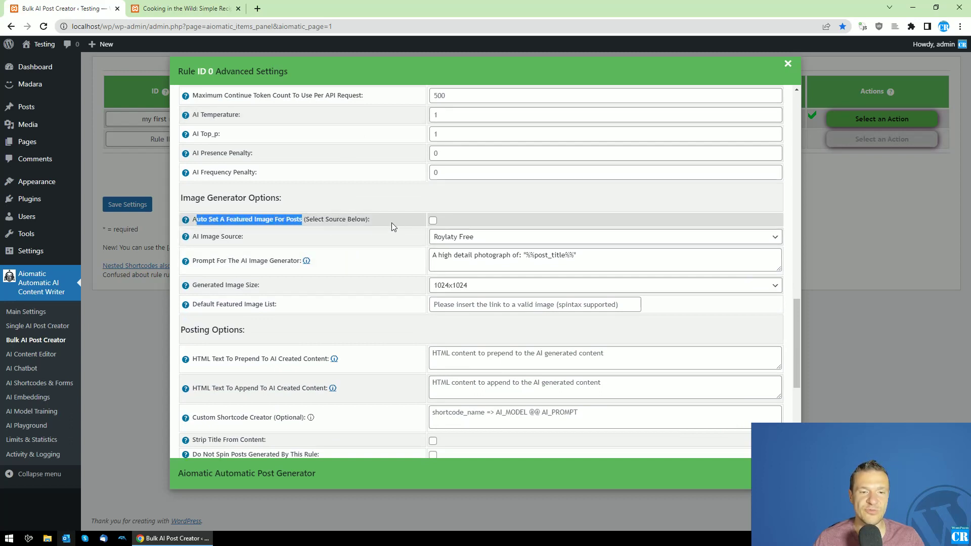
left_click(432, 222)
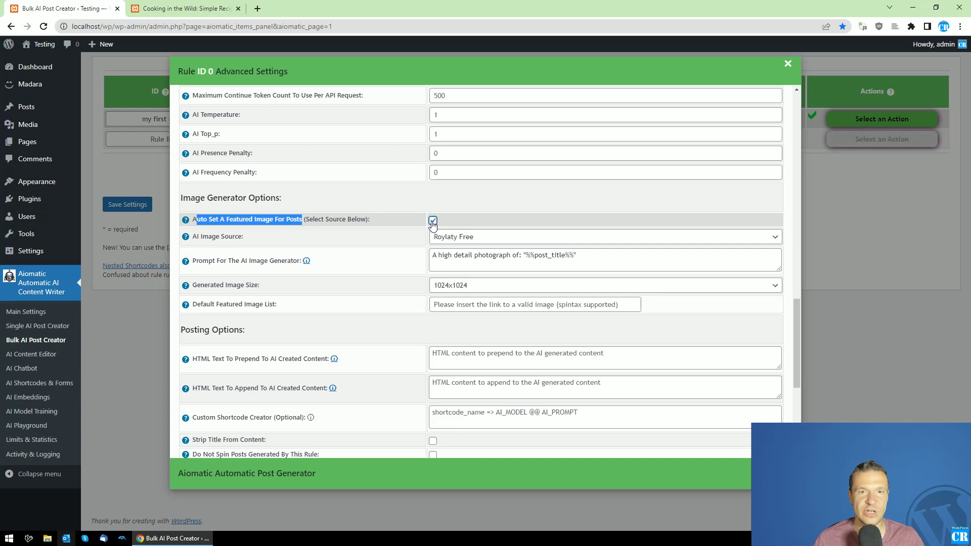
- Set the AI image source for the rule's featured images to OpenAI/AiomaticAPI
left_click(439, 241)
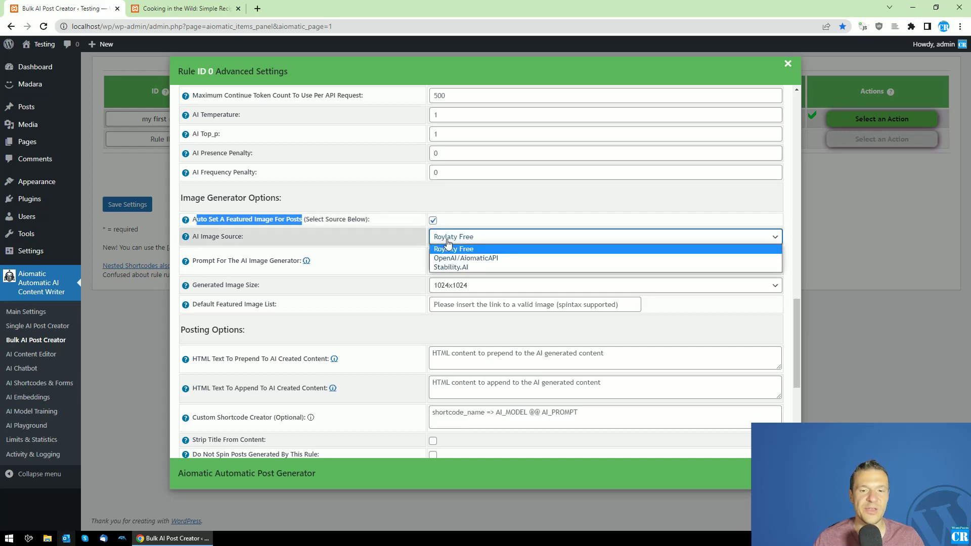
left_click(447, 242)
left_click(447, 243)
left_click(440, 247)
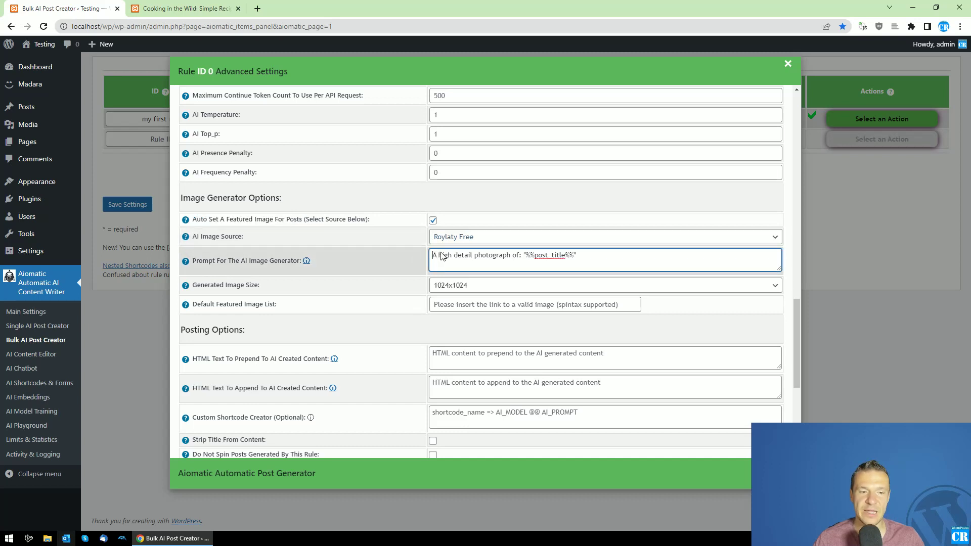
left_click(448, 238)
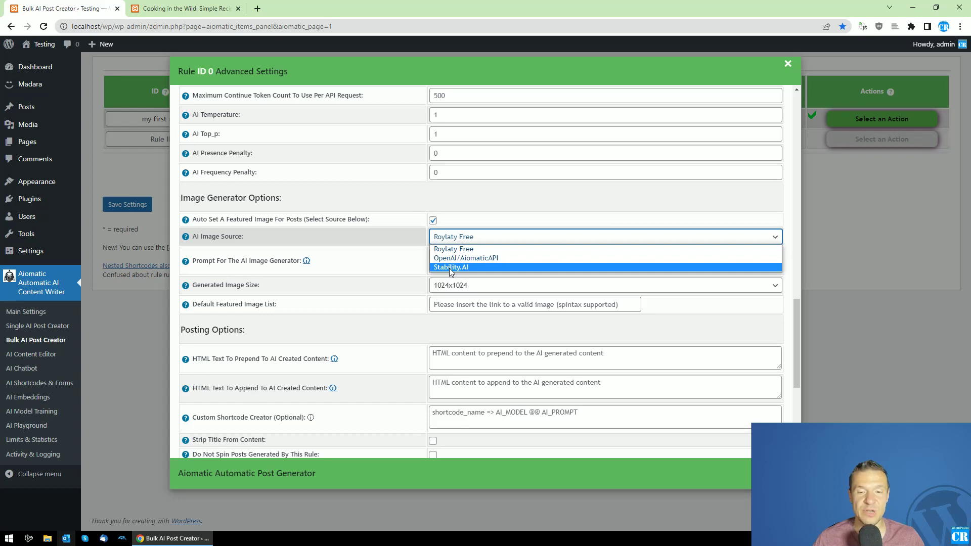
left_click(444, 258)
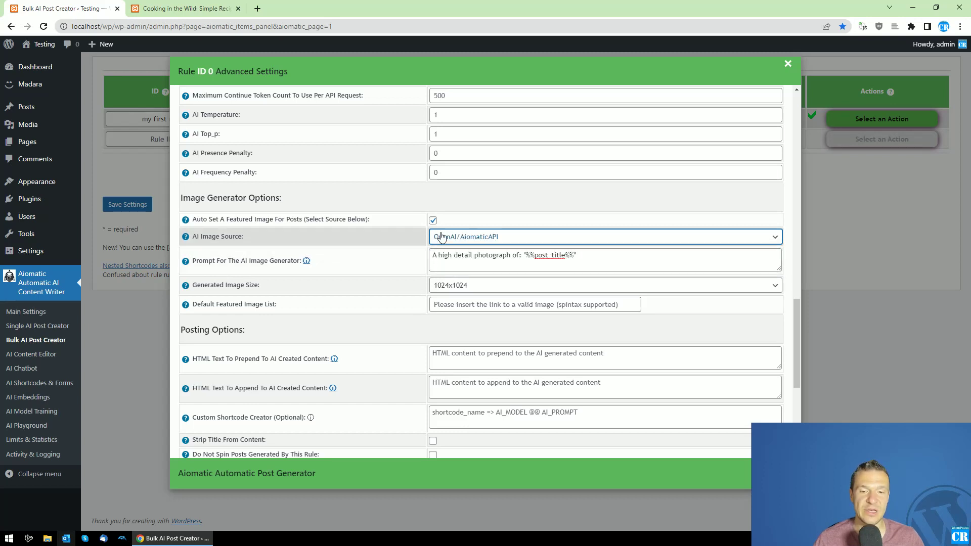
- Review the image generator prompt and the available AI image sources for the rule's featured images
left_click_drag(433, 255, 503, 262)
left_click(445, 238)
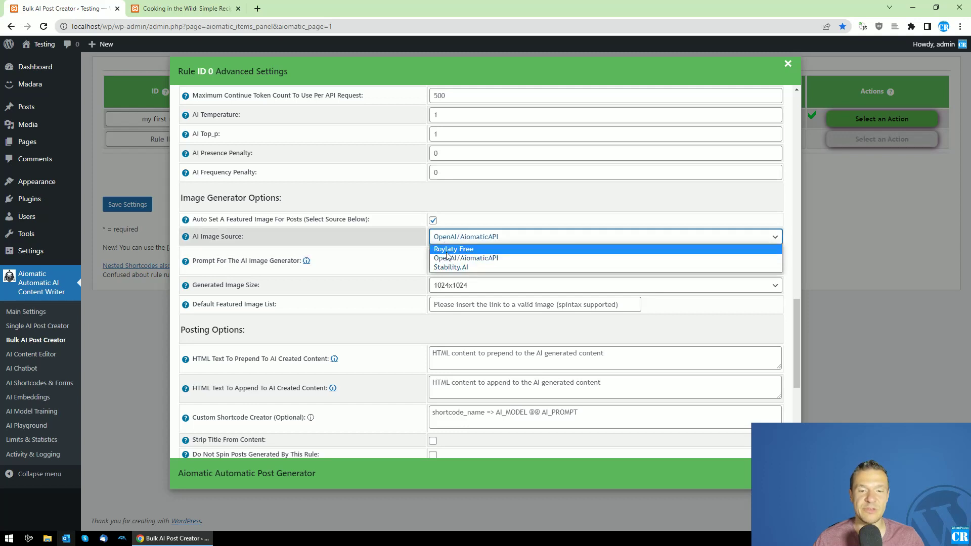
left_click(372, 253)
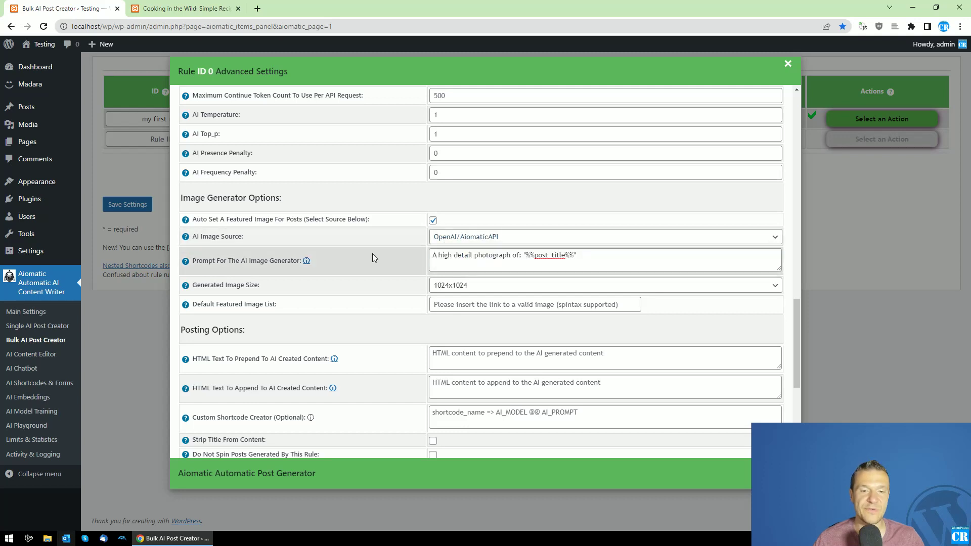
- Open the plugin's main settings in a separate tab and show the Royalty Free Images options
middle_click(15, 311)
left_click(262, 6)
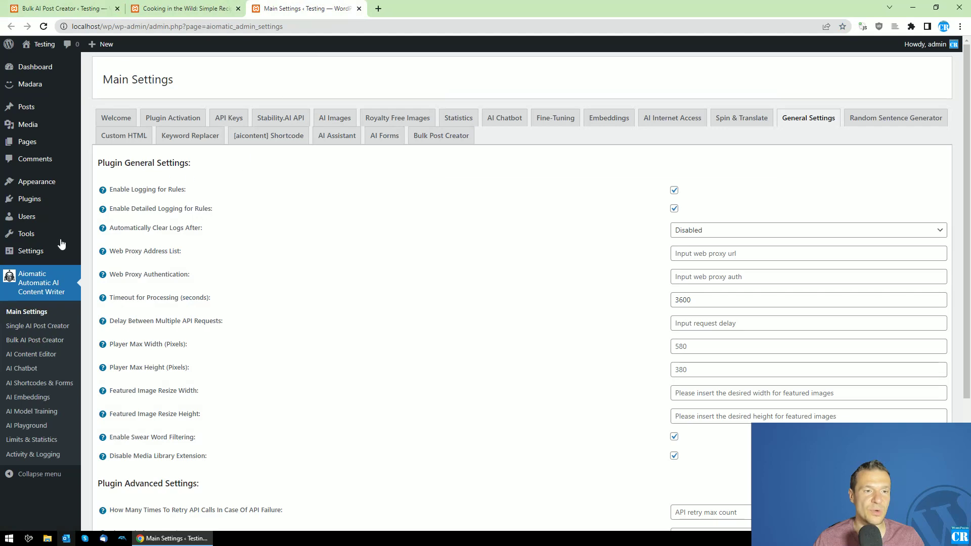
left_click(374, 124)
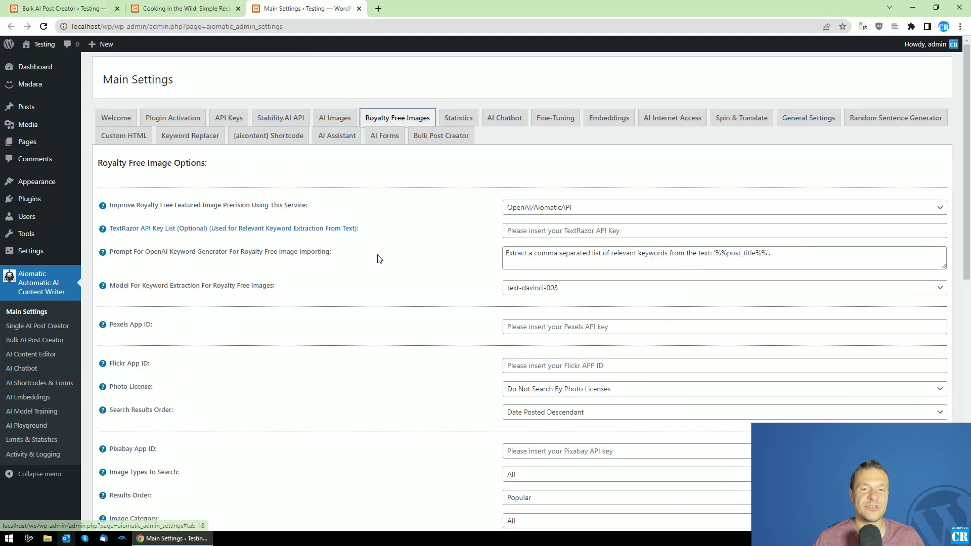
- Examine the royalty free image source settings for Google Images, Unsplash, Pixabay, Flickr and Pexels
scroll(414, 251, "down", 4)
scroll(432, 246, "down", 5)
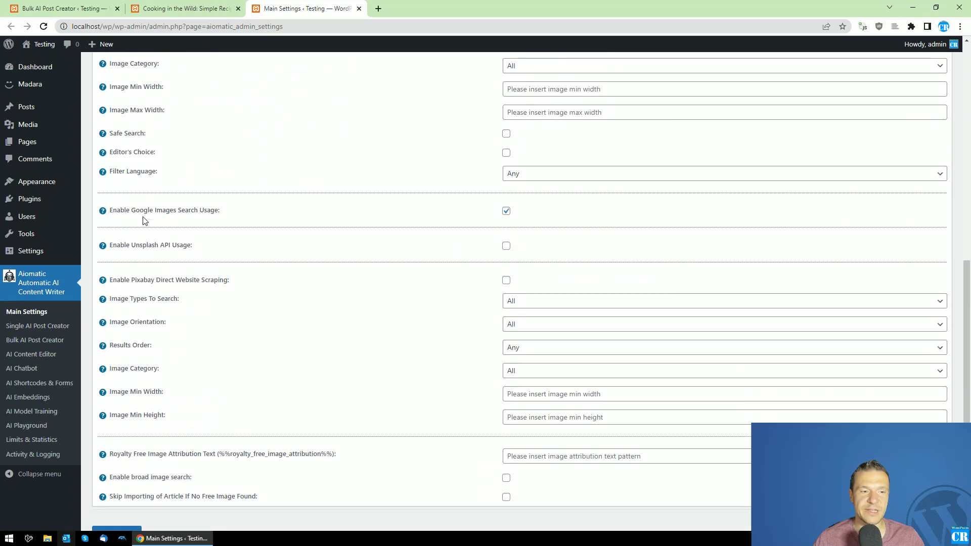
scroll(347, 386, "down", 1)
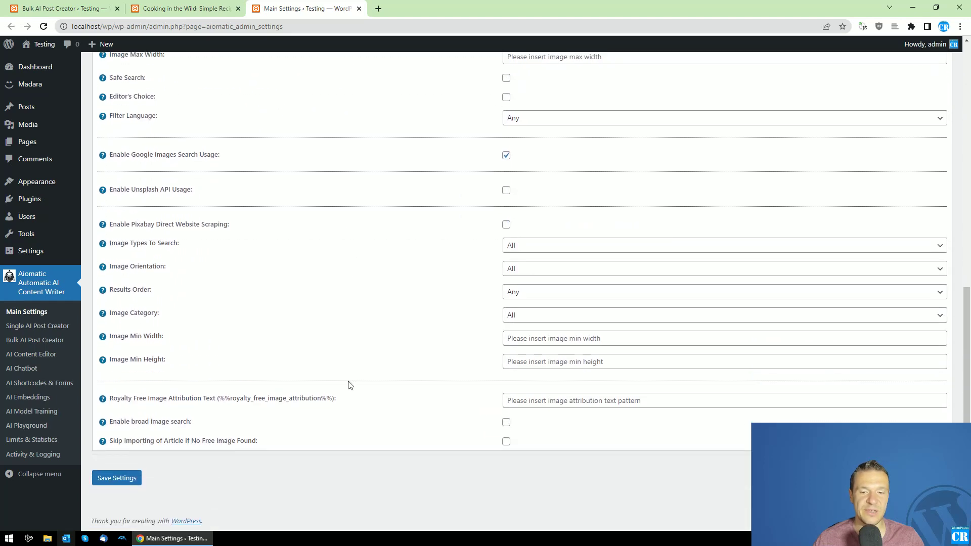
scroll(364, 314, "up", 5)
scroll(352, 266, "down", 4)
left_click_drag(120, 205, 219, 204)
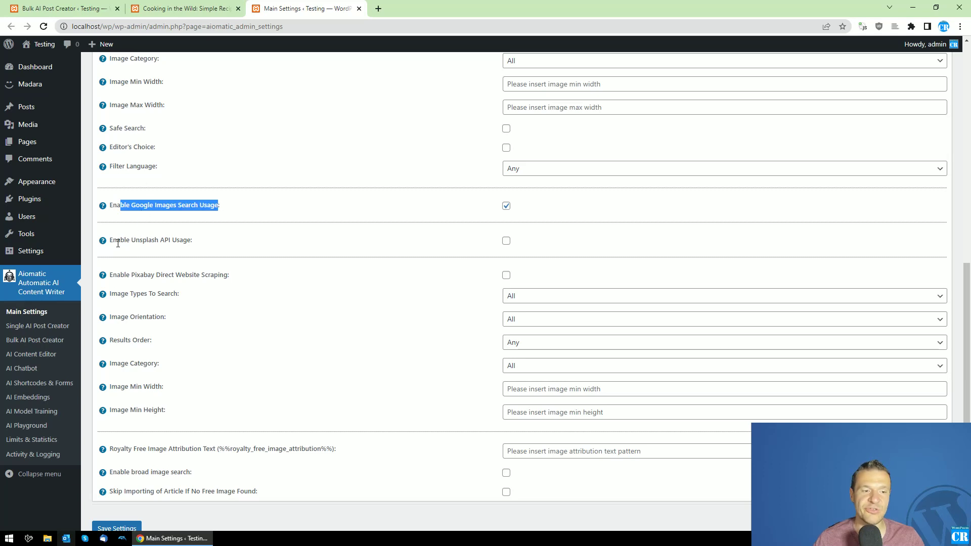
left_click_drag(118, 240, 198, 244)
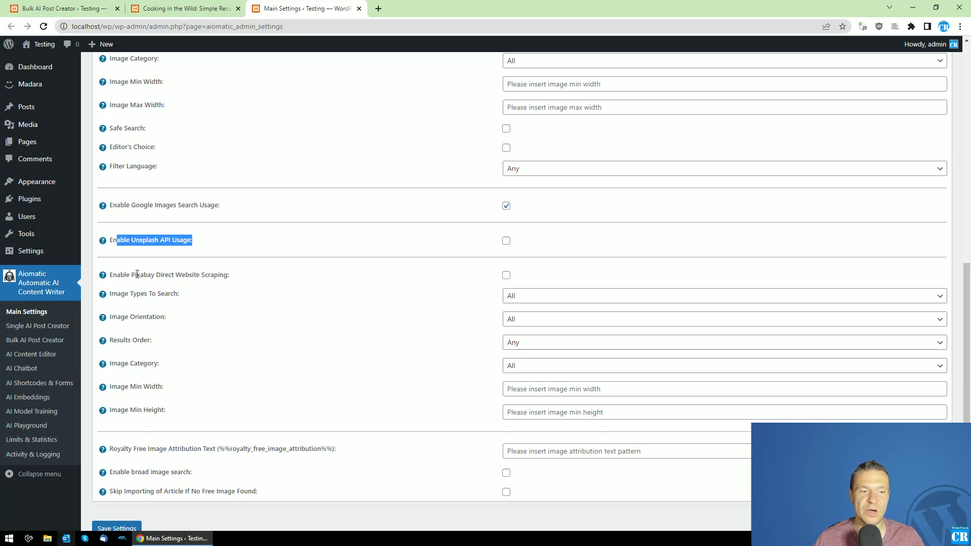
left_click_drag(137, 274, 229, 276)
scroll(145, 432, "up", 3)
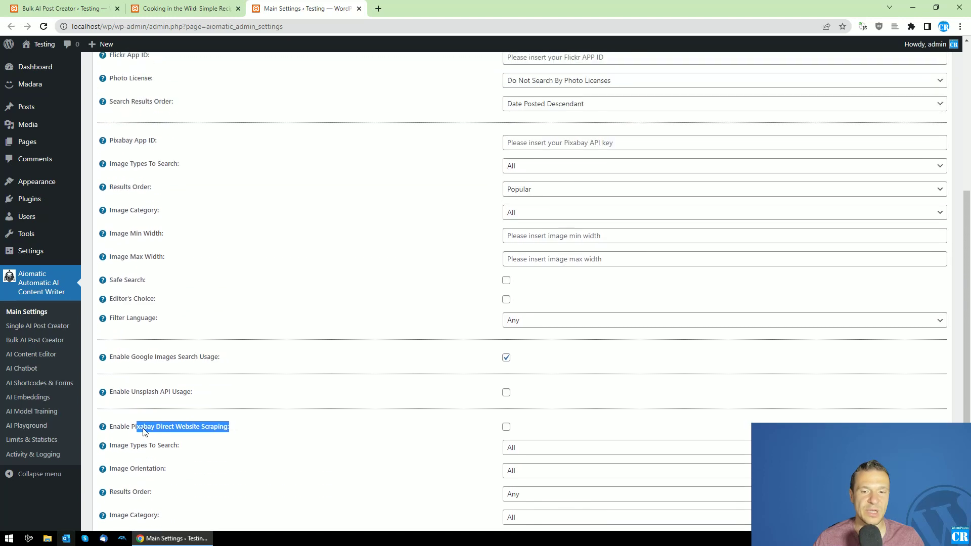
scroll(144, 431, "up", 1)
left_click_drag(118, 191, 140, 206)
scroll(152, 192, "up", 2)
left_click_drag(117, 167, 148, 186)
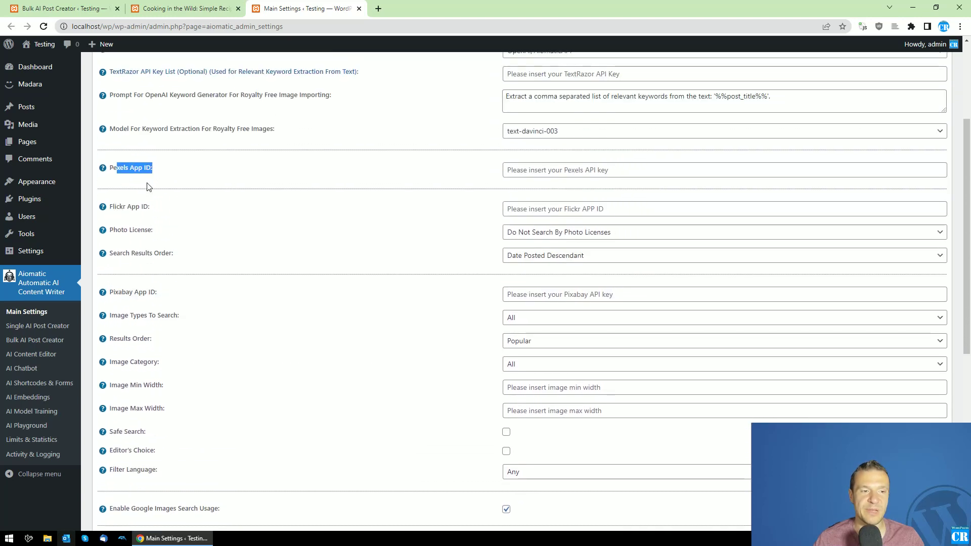
scroll(134, 238, "up", 3)
- Return to the bulk post rule's advanced settings and set the generated image size to 512x512
left_click(181, 5)
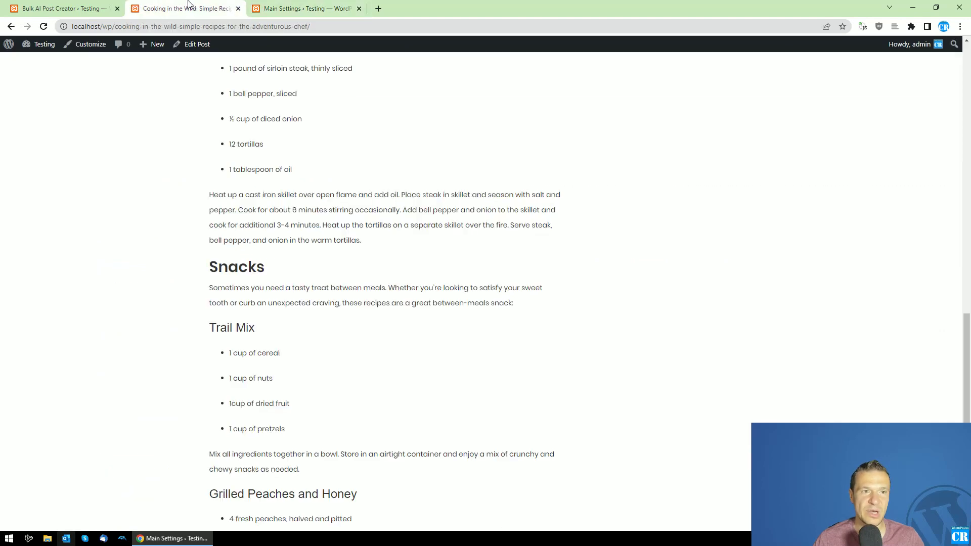
left_click(72, 5)
left_click(444, 235)
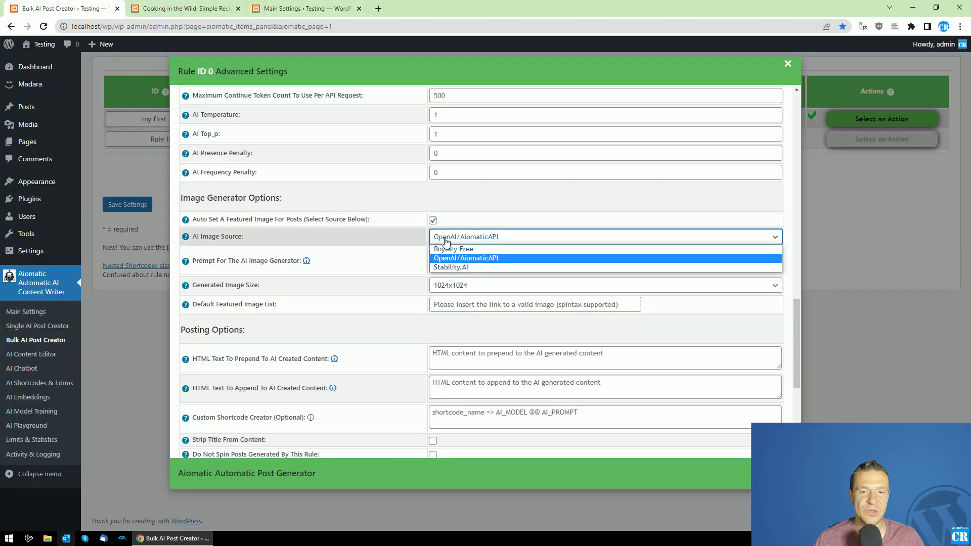
left_click(444, 241)
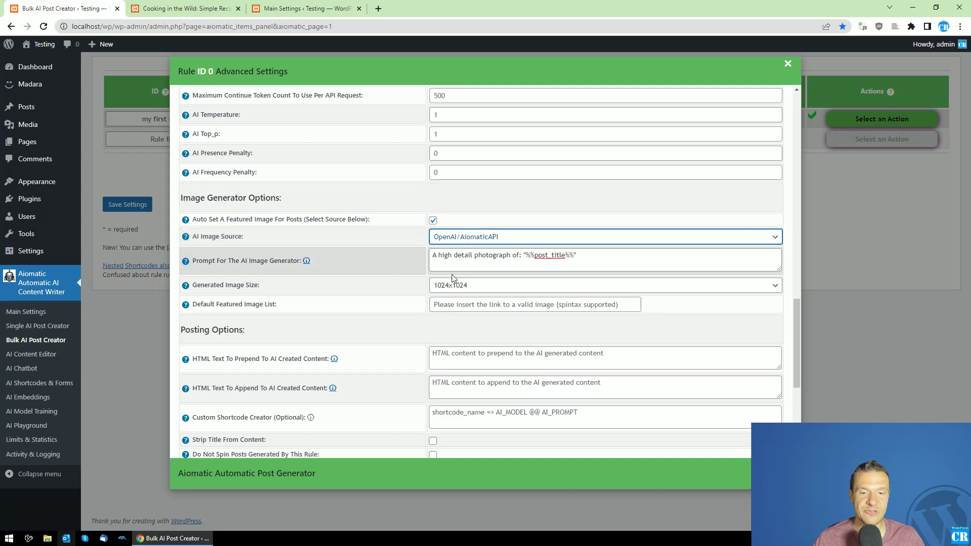
scroll(451, 278, "down", 2)
left_click(450, 185)
left_click(444, 204)
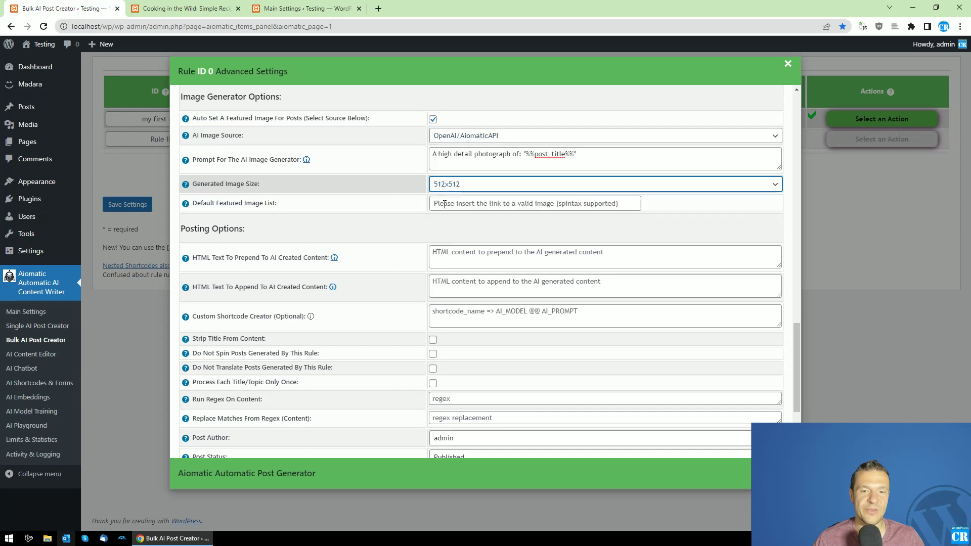
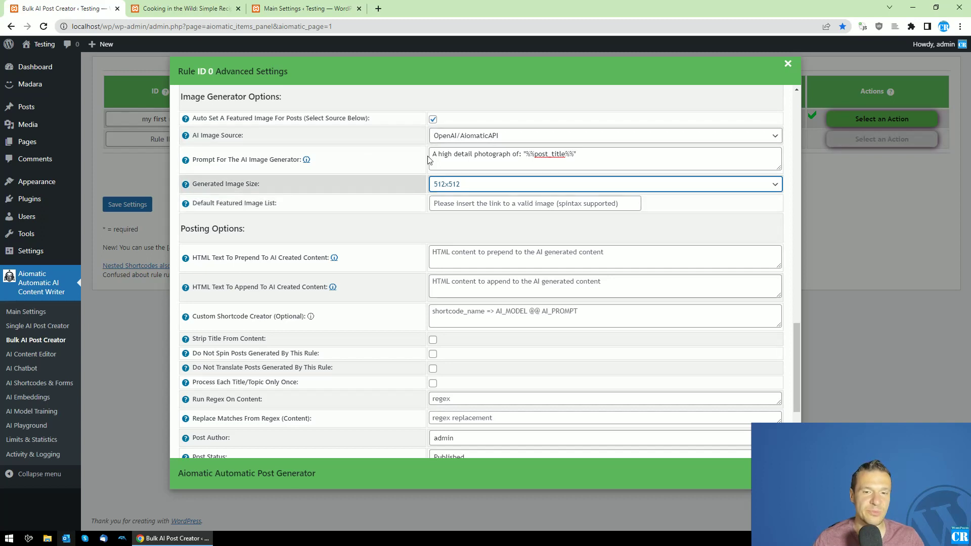
- Review the posting options for HTML text to prepend and append to the AI created content
scroll(374, 243, "down", 2)
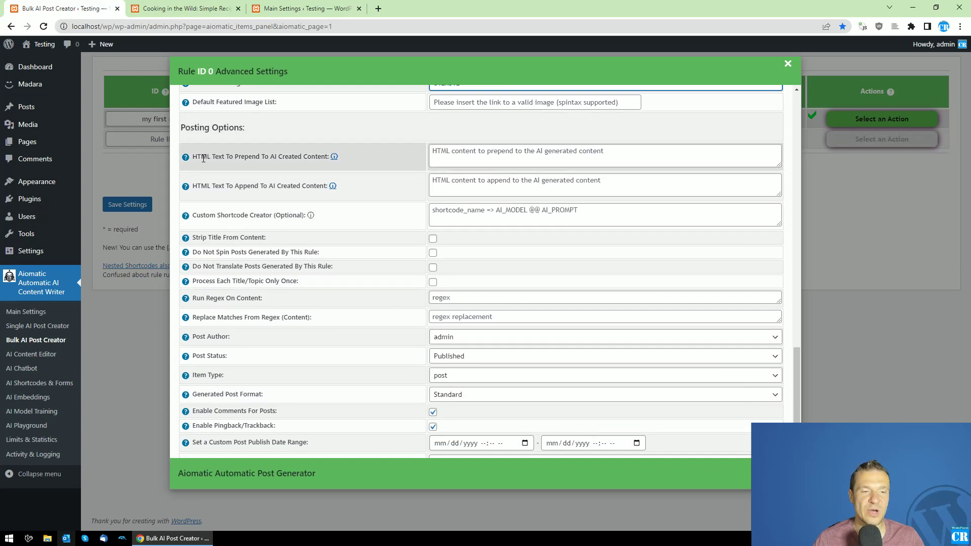
left_click_drag(198, 158, 328, 157)
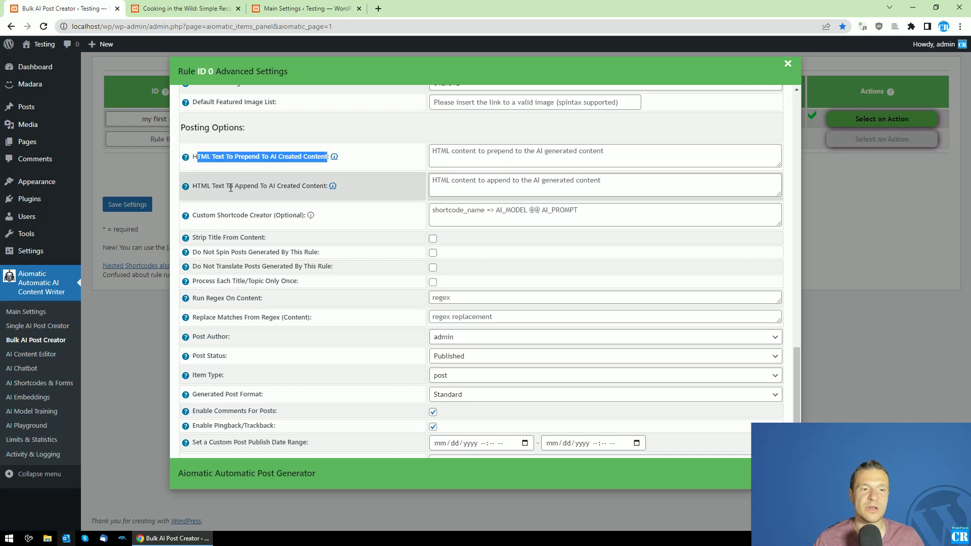
left_click_drag(207, 186, 312, 187)
mouse_move(187, 187)
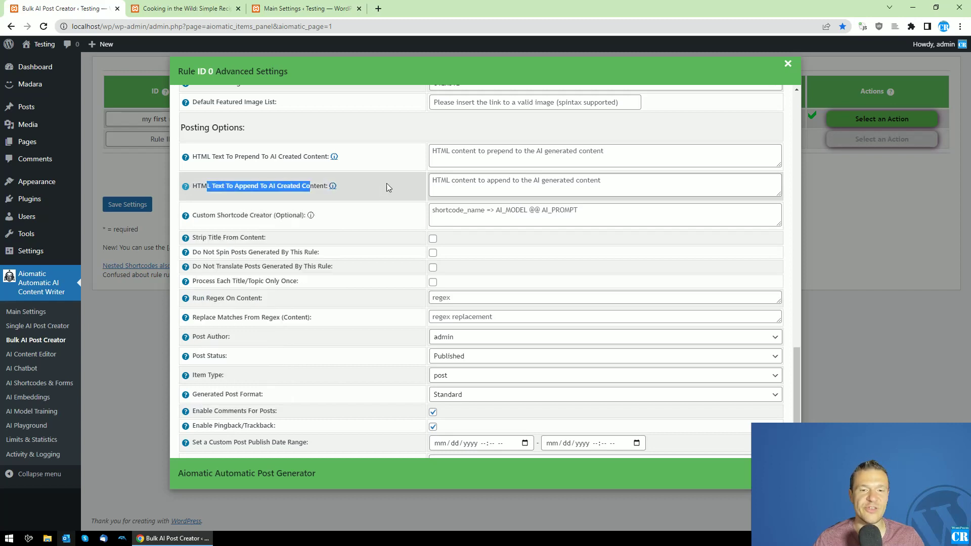
- Define the custom shortcode "my_shortcode => text-davinci-003 @@ Write a short poem" for the rule, reusing the model and prompt from the help example
left_click_drag(204, 215, 305, 215)
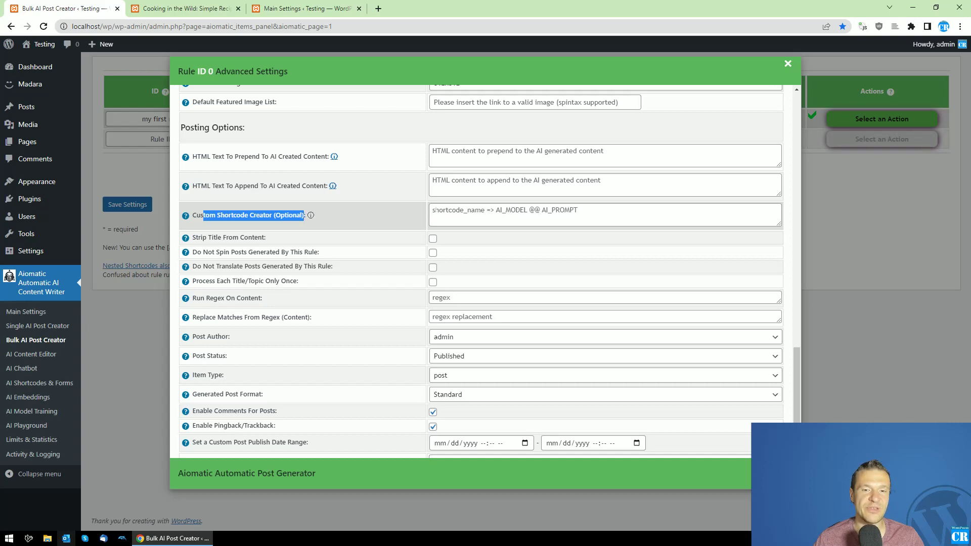
left_click(433, 209)
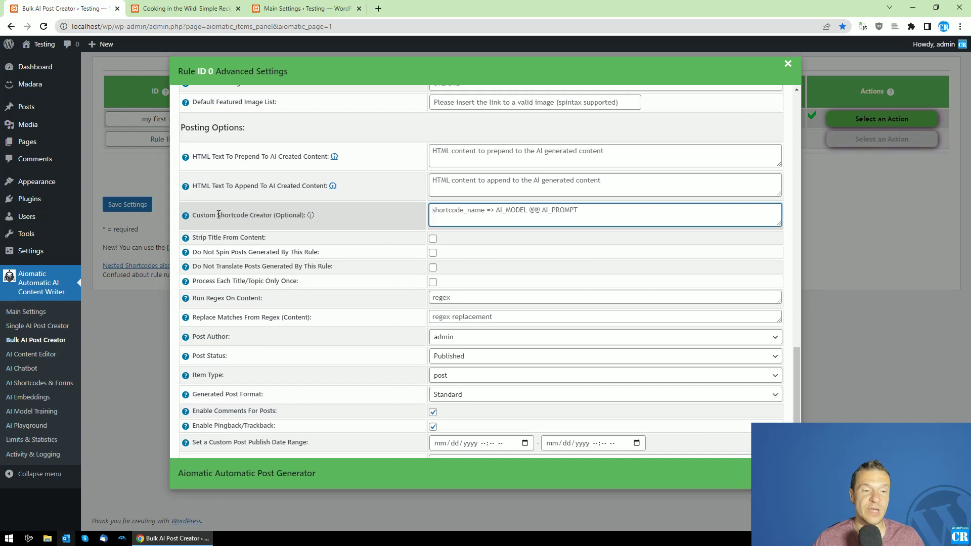
mouse_move(185, 215)
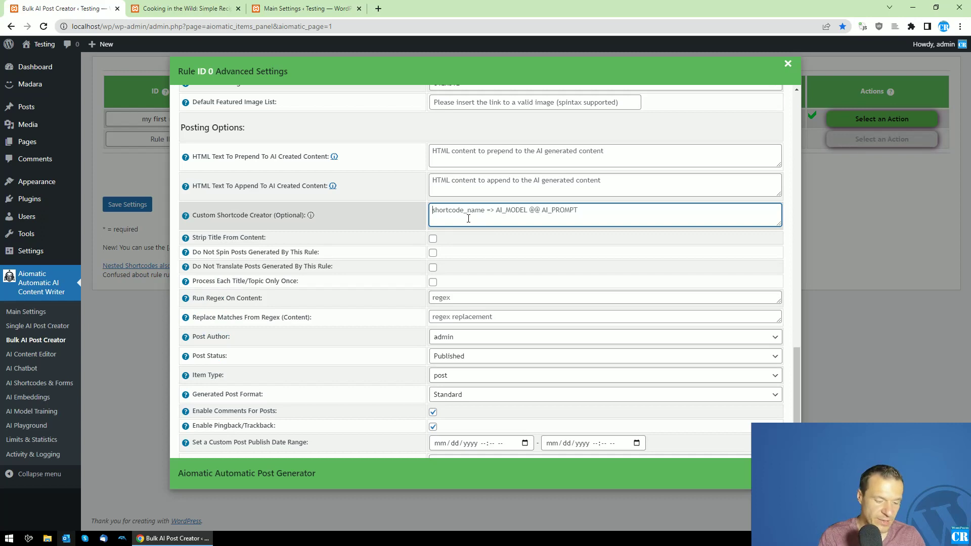
type("my_shortcode =>")
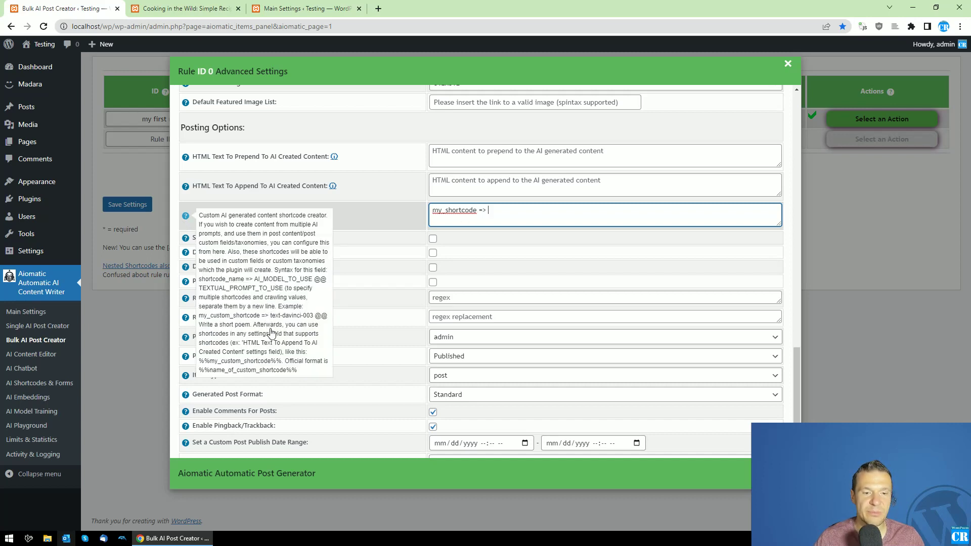
left_click_drag(270, 315, 252, 328)
key("ctrl+c")
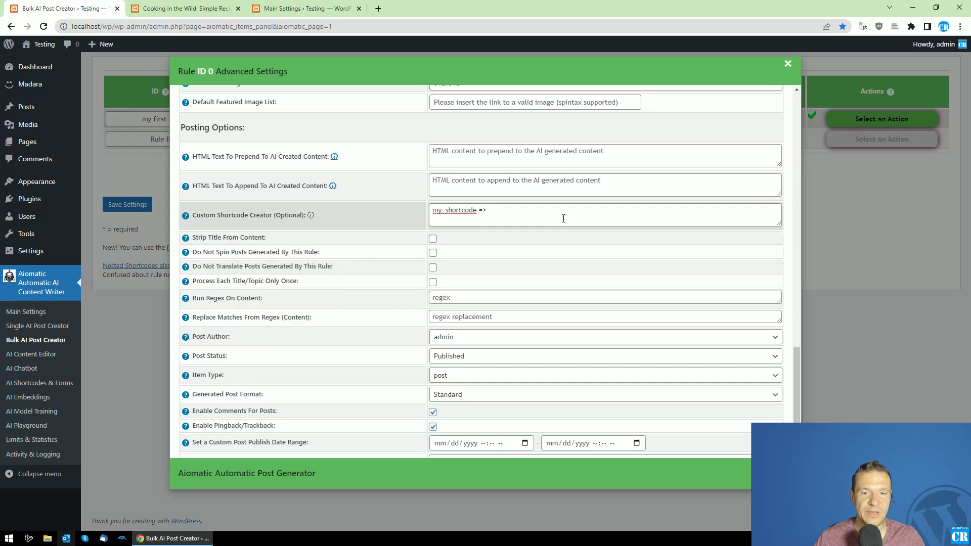
left_click(526, 219)
key("ctrl+v")
double_click(544, 211)
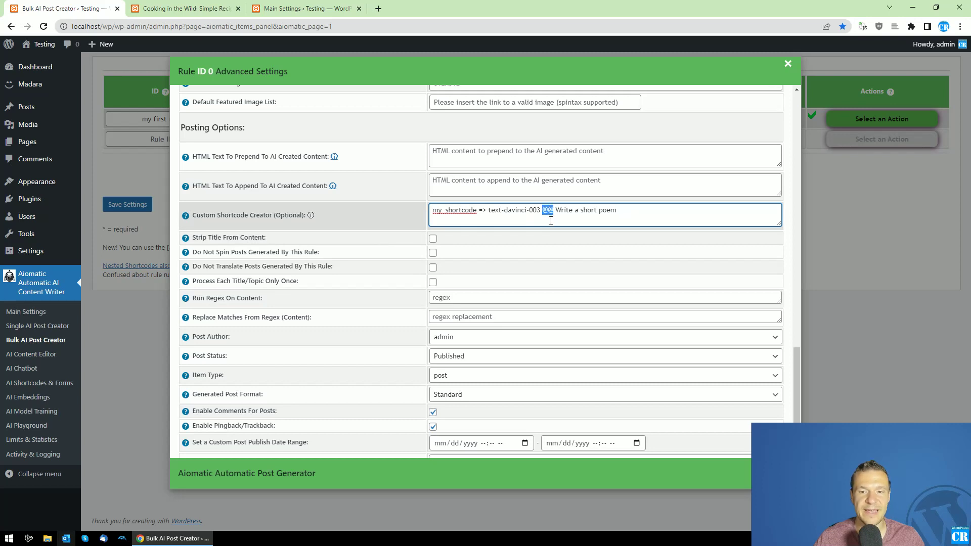
left_click_drag(486, 210, 616, 210)
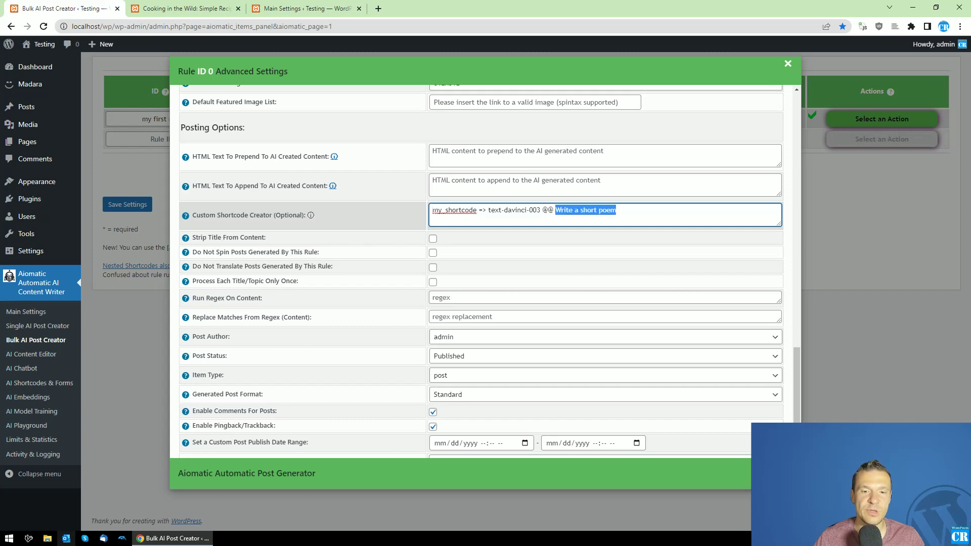
- Set the HTML text to prepend to the AI created content to %%my_shortcode%%, reusing the custom shortcode's name
left_click_drag(433, 210, 474, 211)
right_click(448, 215)
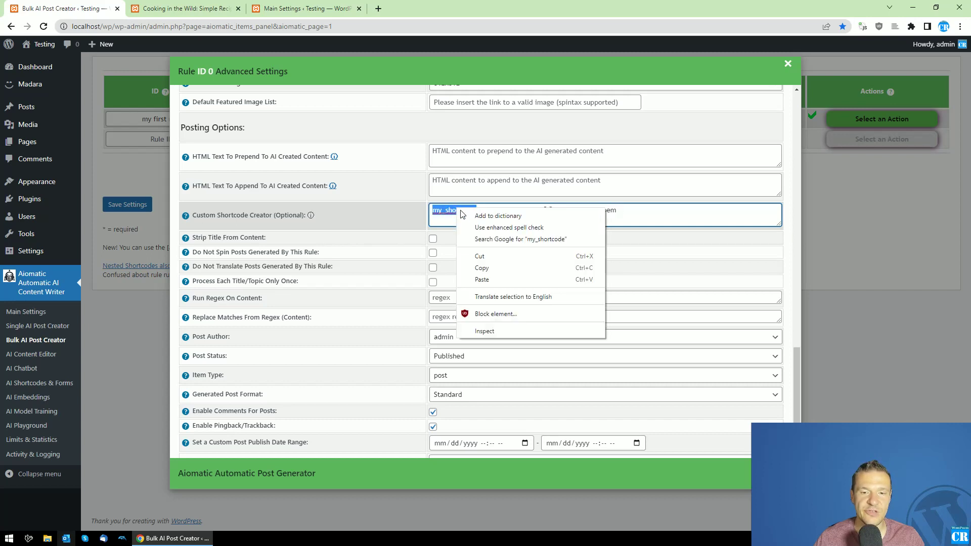
right_click(453, 215)
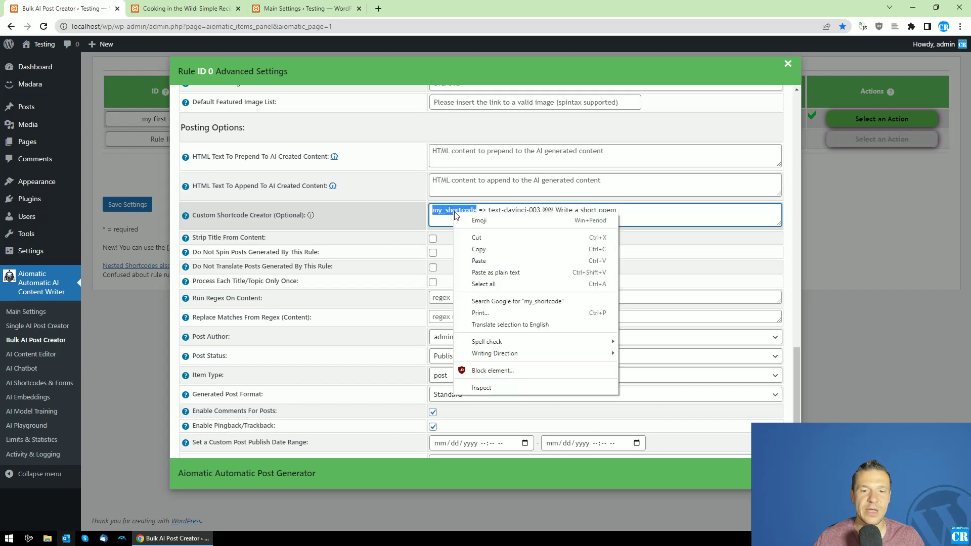
left_click(478, 250)
scroll(424, 268, "up", 7)
scroll(424, 273, "down", 6)
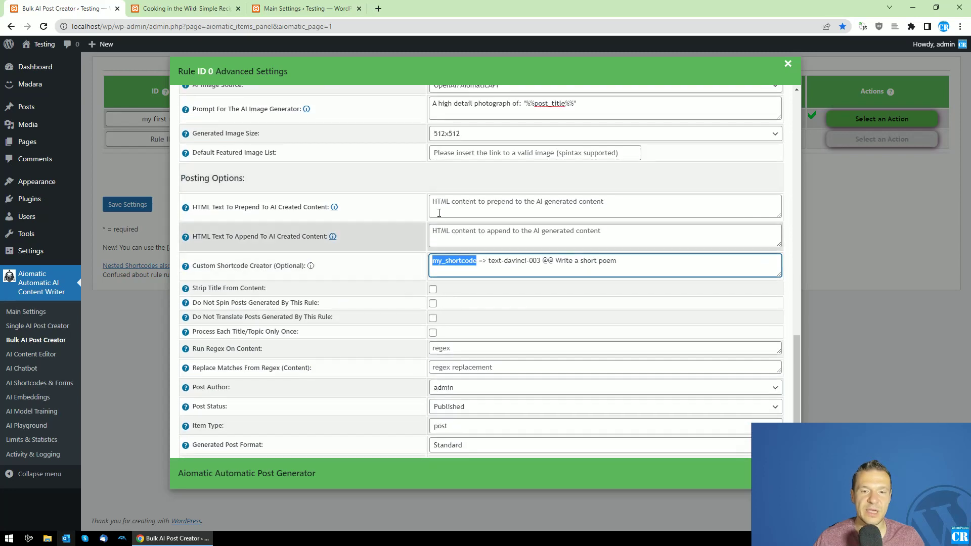
left_click(441, 205)
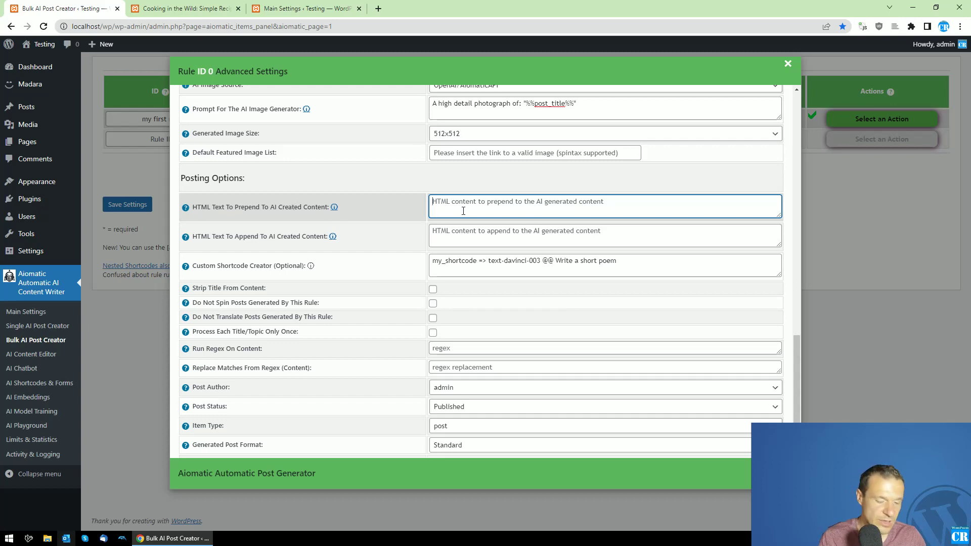
type("%%")
key("ctrl+v")
type("%")
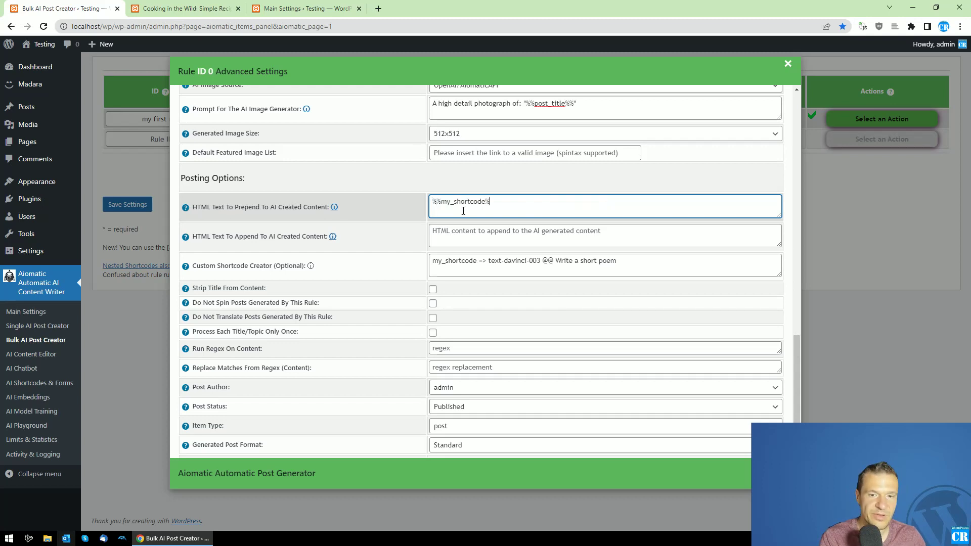
type("%")
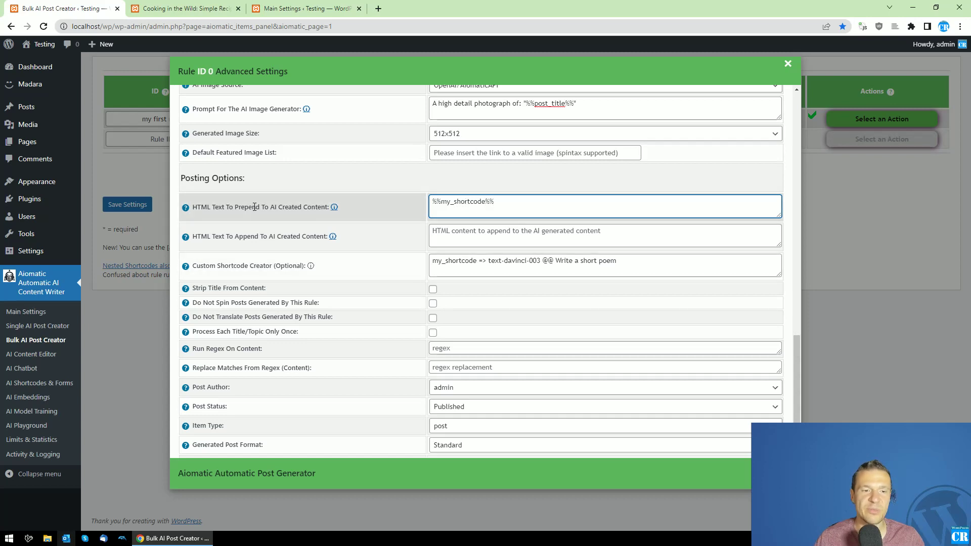
left_click_drag(202, 207, 326, 207)
- Enable Strip Title From Content in the rule's posting options and review the option to not spin its posts
scroll(354, 253, "down", 1)
scroll(406, 293, "up", 7)
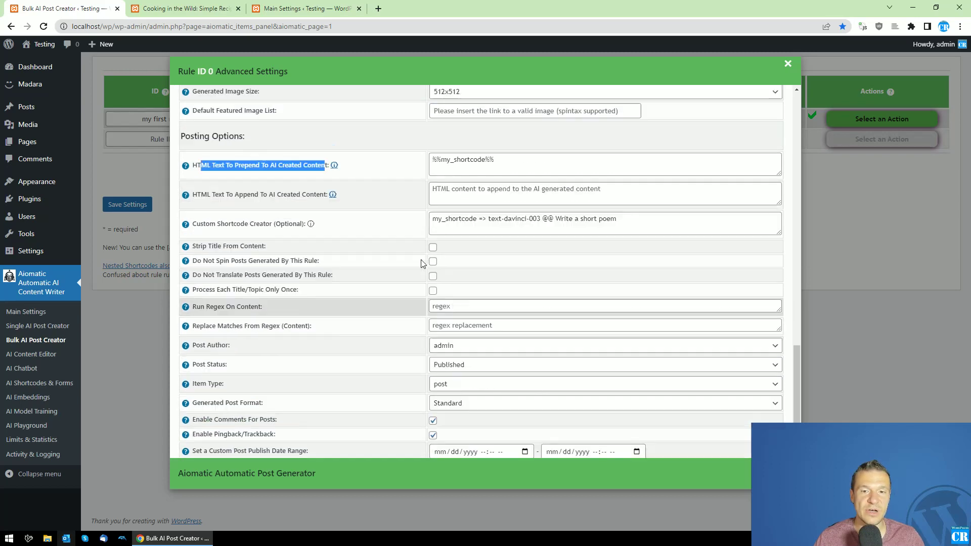
scroll(394, 296, "down", 6)
scroll(304, 253, "down", 2)
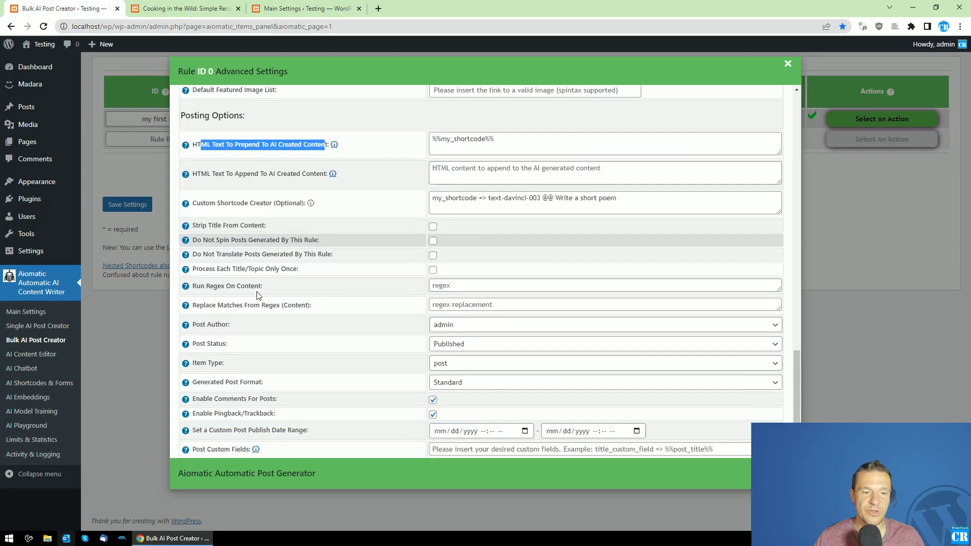
left_click_drag(208, 183, 266, 184)
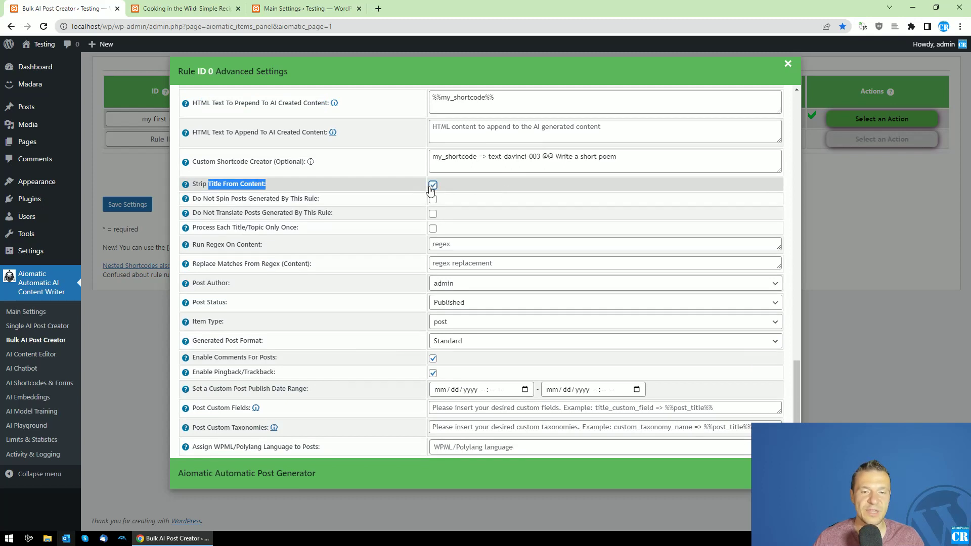
left_click_drag(203, 199, 323, 199)
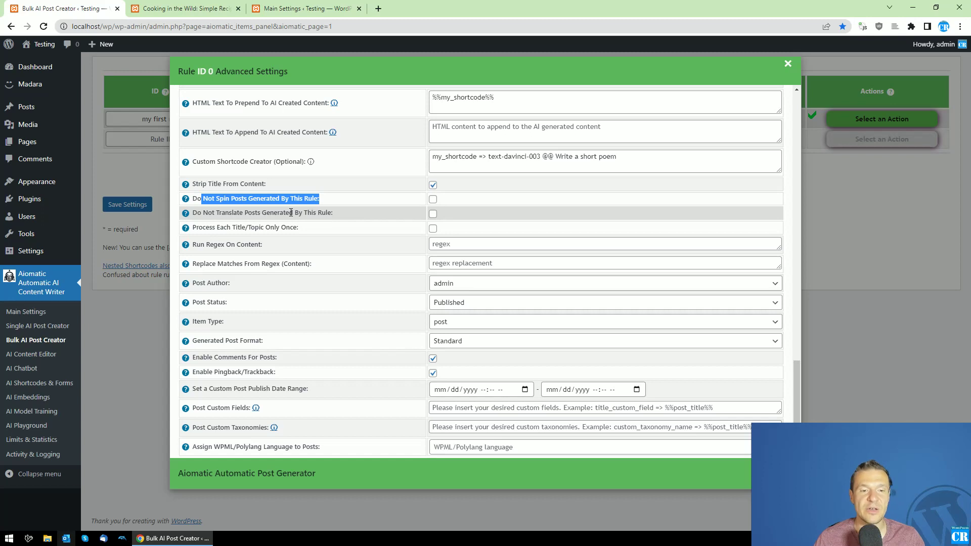
- Review the option to not translate the rule's posts, enable Process Each Title/Topic Only Once, and return to the rules list
left_click_drag(208, 213, 333, 213)
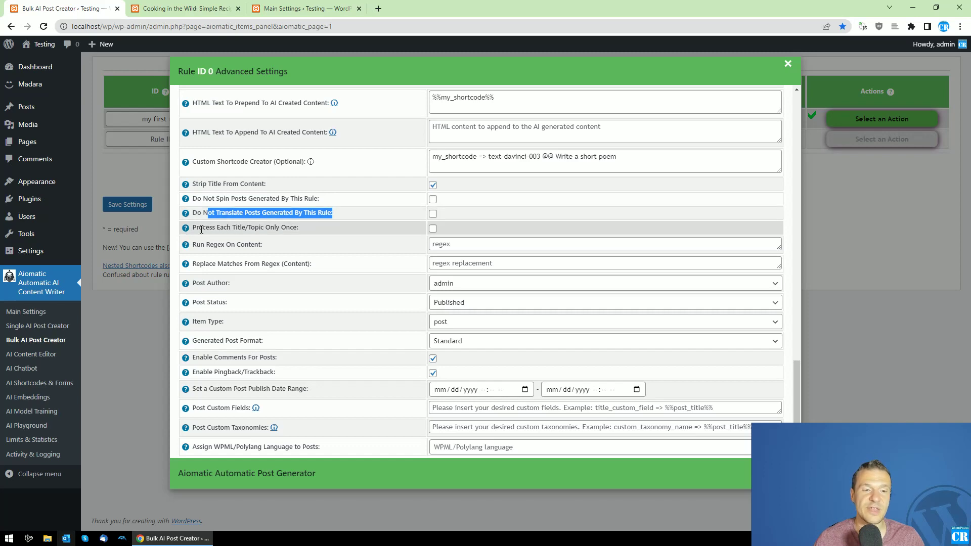
left_click_drag(201, 229, 293, 228)
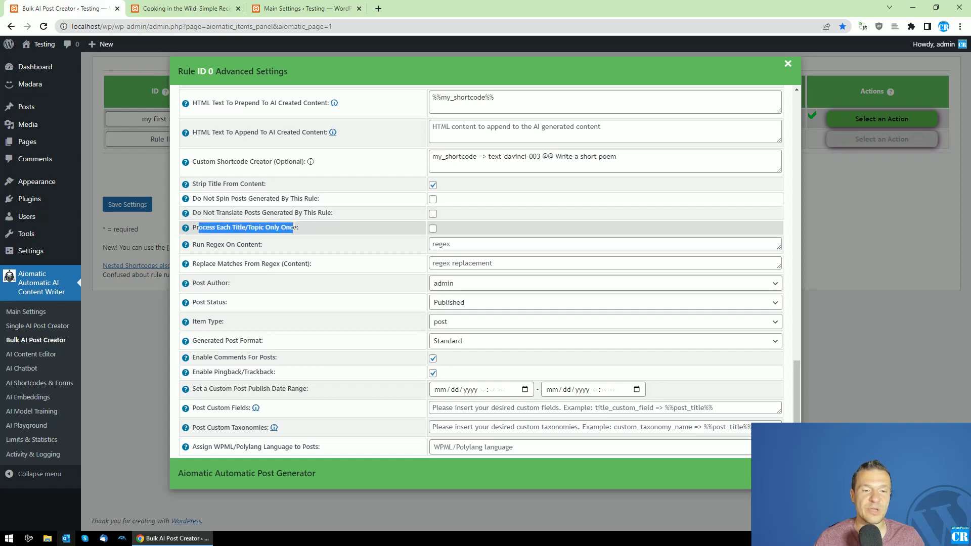
left_click(433, 229)
left_click_drag(797, 405, 797, 117)
left_click(138, 144)
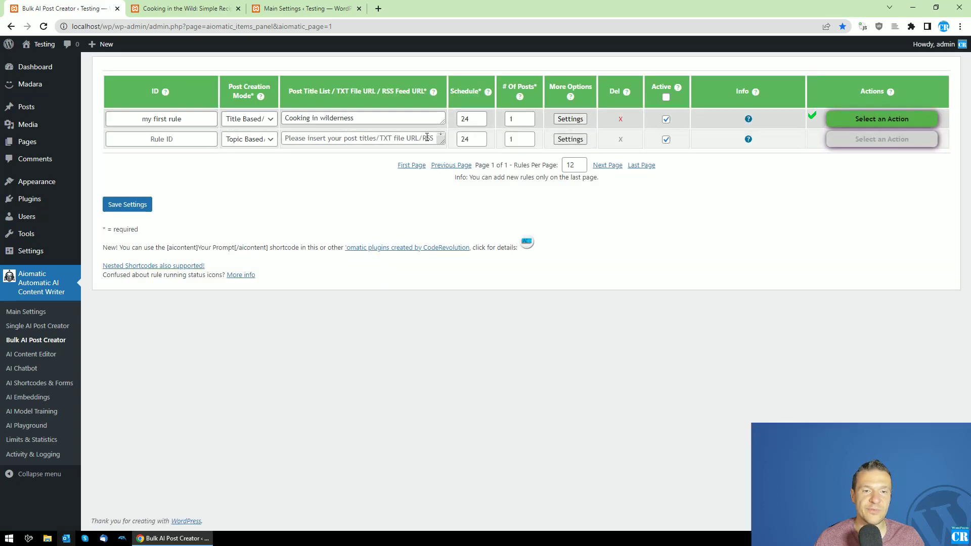
- Reopen the advanced settings of "my first rule" and disable Process Each Title/Topic Only Once
left_click(566, 119)
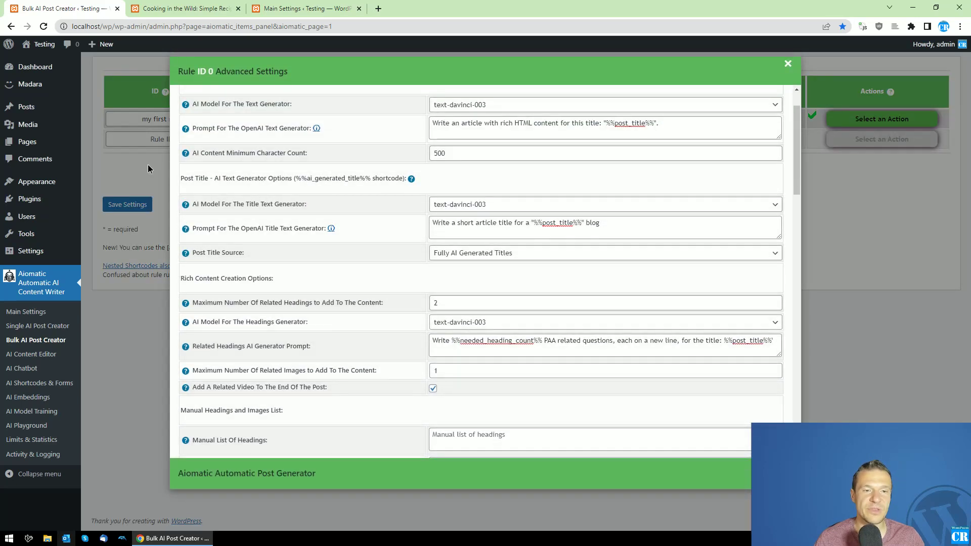
left_click(148, 166)
left_click(569, 120)
scroll(606, 243, "down", 6)
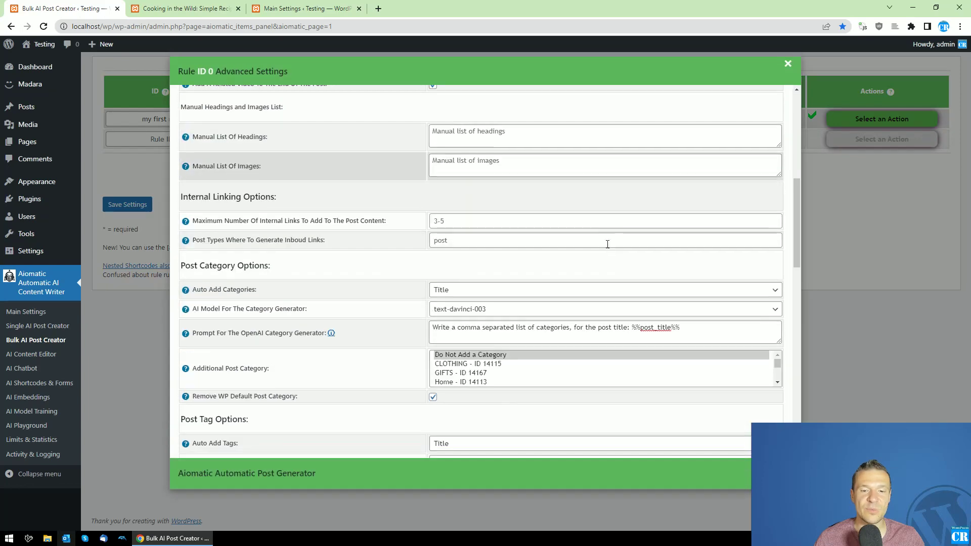
scroll(608, 245, "down", 15)
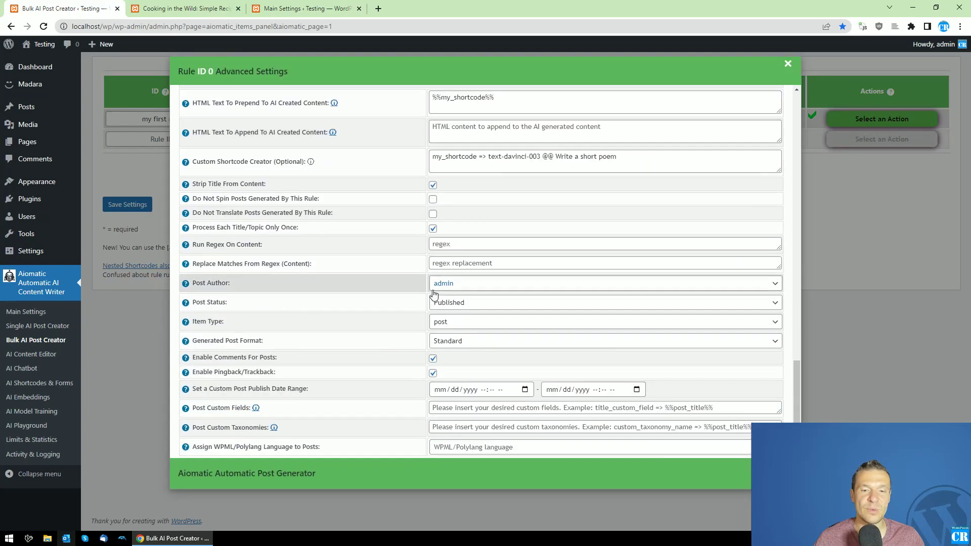
left_click(433, 228)
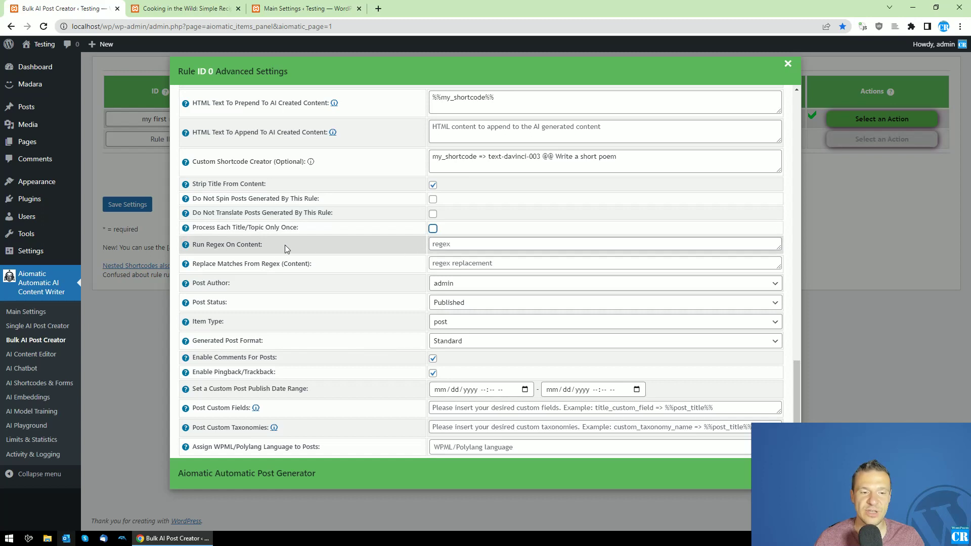
- Review the rule's content regex and replacement options and the available choices for Post Author and Post Status
left_click_drag(201, 245, 269, 264)
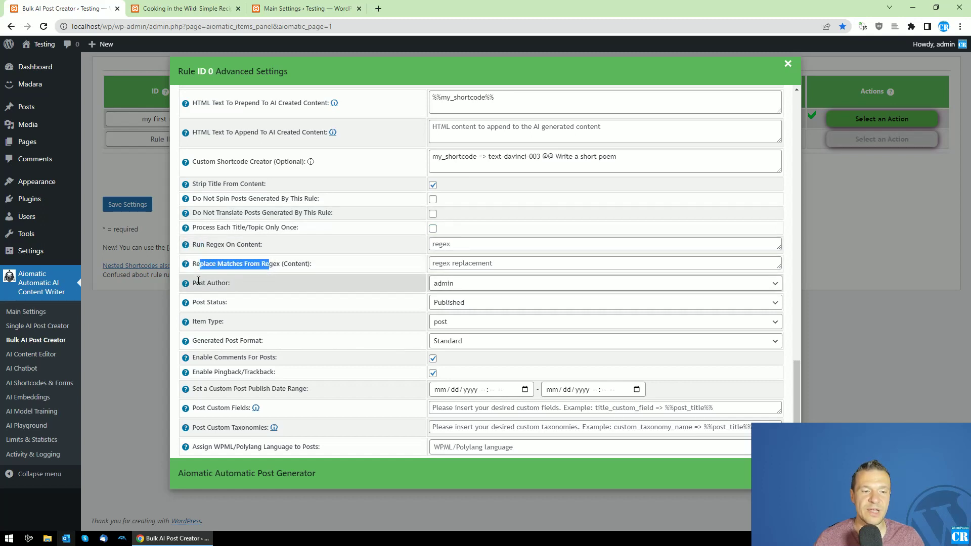
left_click(441, 284)
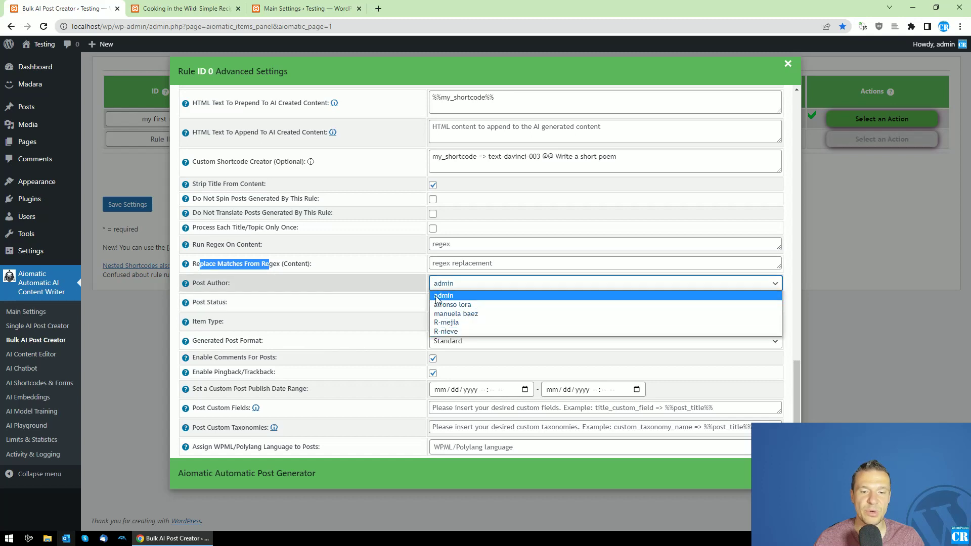
left_click(381, 281)
left_click_drag(200, 302, 218, 301)
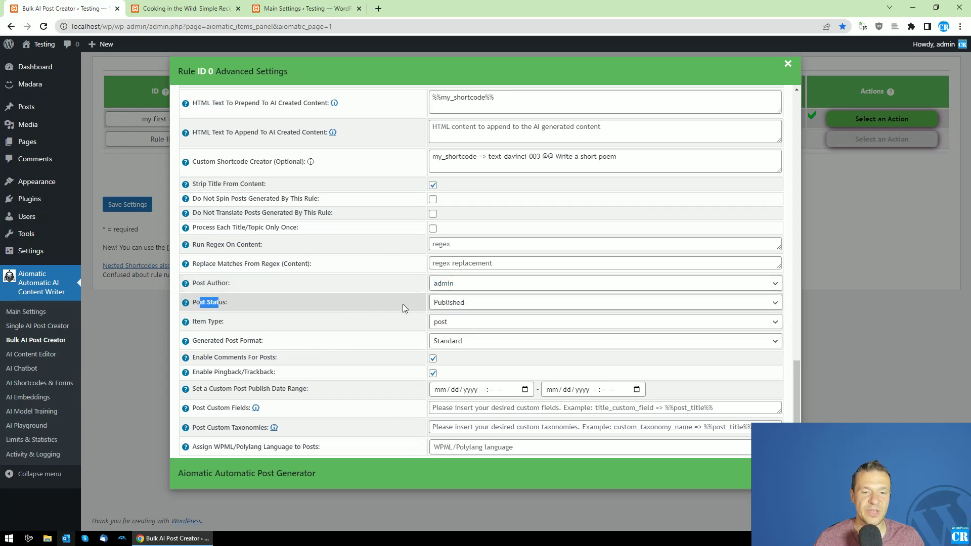
left_click(442, 304)
left_click(443, 303)
left_click(444, 303)
left_click(349, 316)
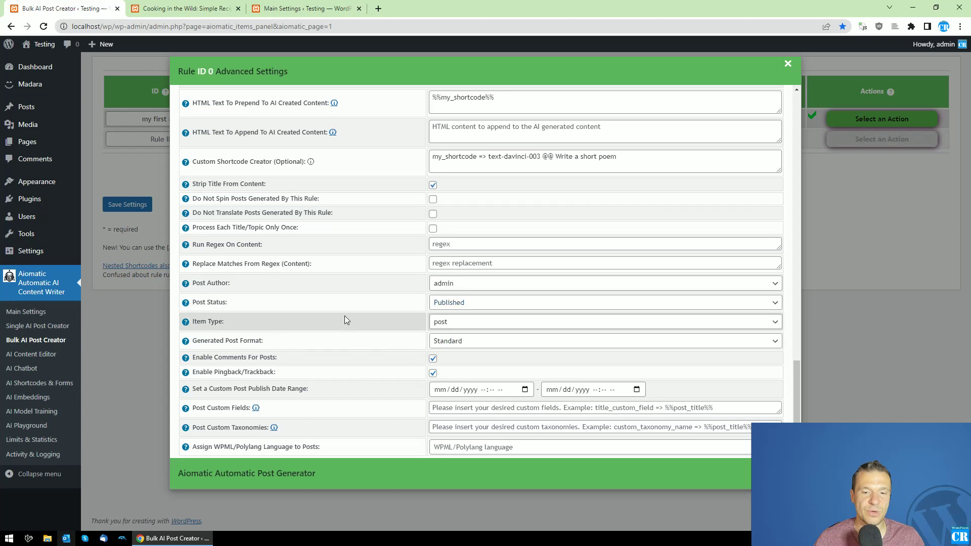
- Examine the available item types and the generated post format choices for the rule
left_click_drag(192, 322, 215, 321)
left_click(440, 322)
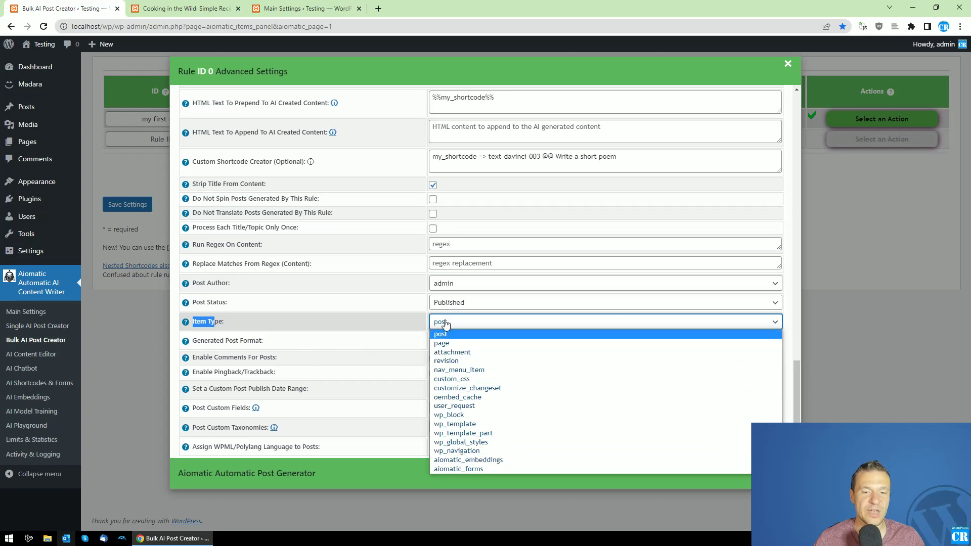
left_click(390, 315)
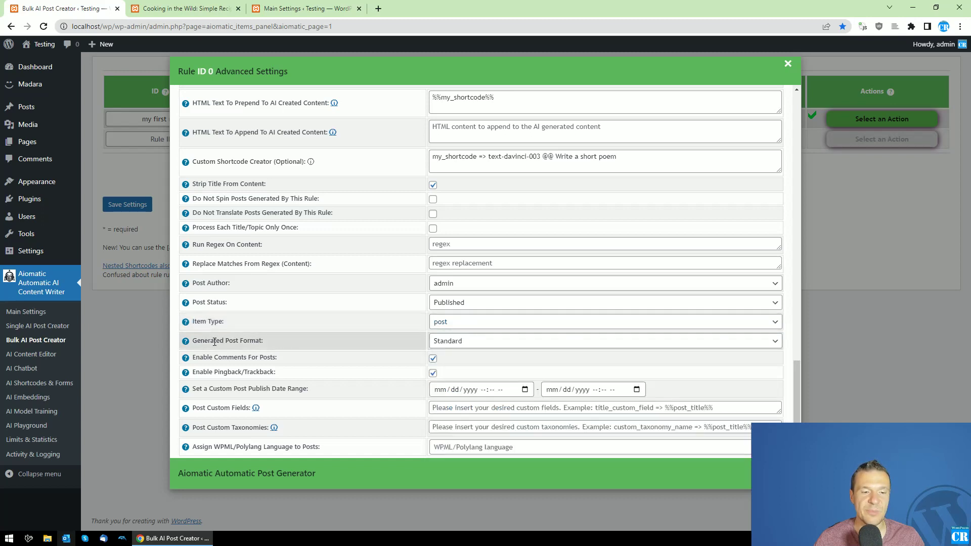
left_click_drag(200, 341, 273, 341)
left_click(460, 342)
left_click(401, 343)
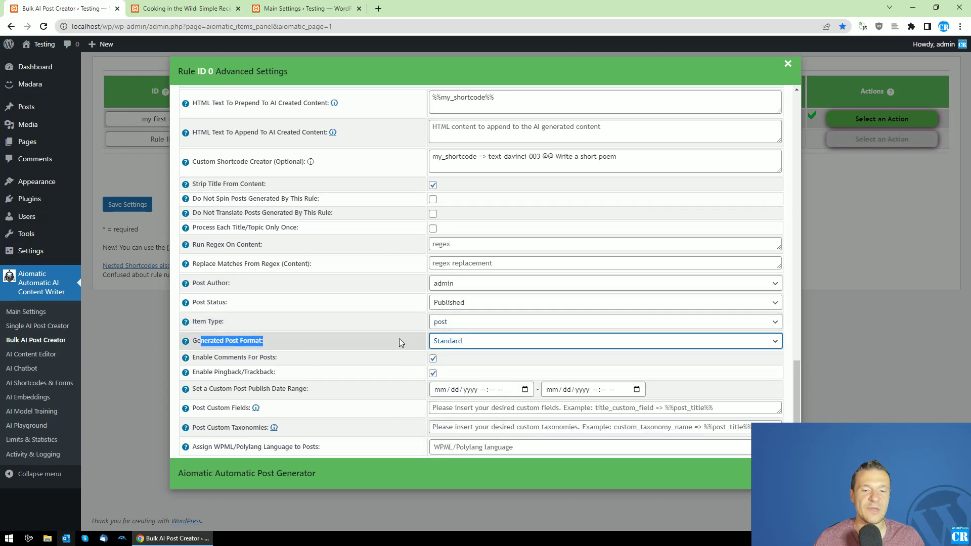
- Review the rule's options for comments, pingbacks/trackbacks and a custom post publish date range
left_click_drag(217, 358, 277, 357)
left_click(243, 356)
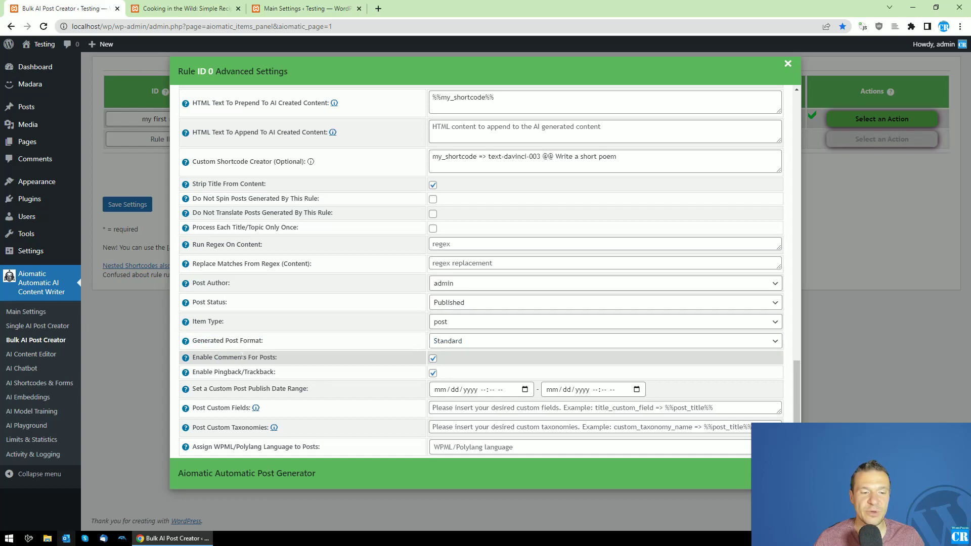
left_click_drag(219, 372, 285, 372)
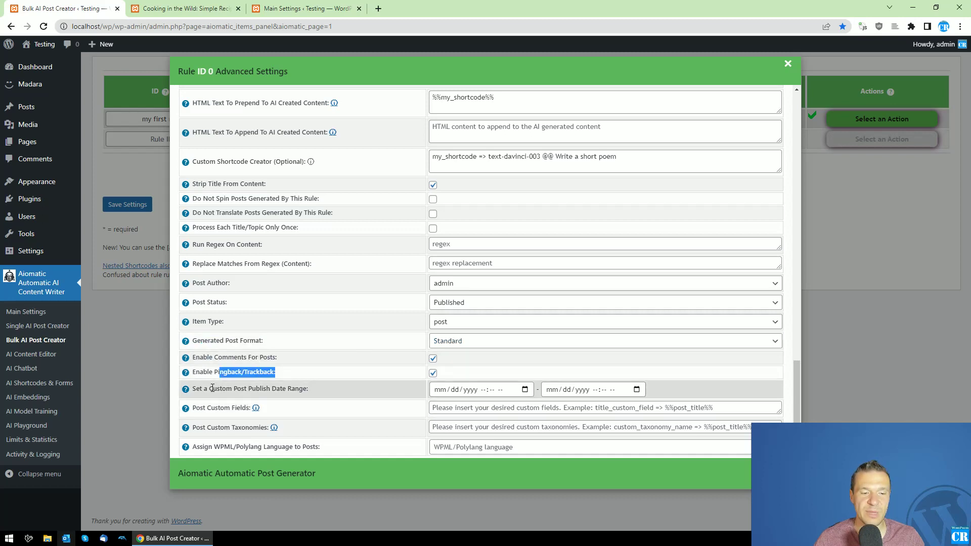
left_click_drag(210, 388, 307, 388)
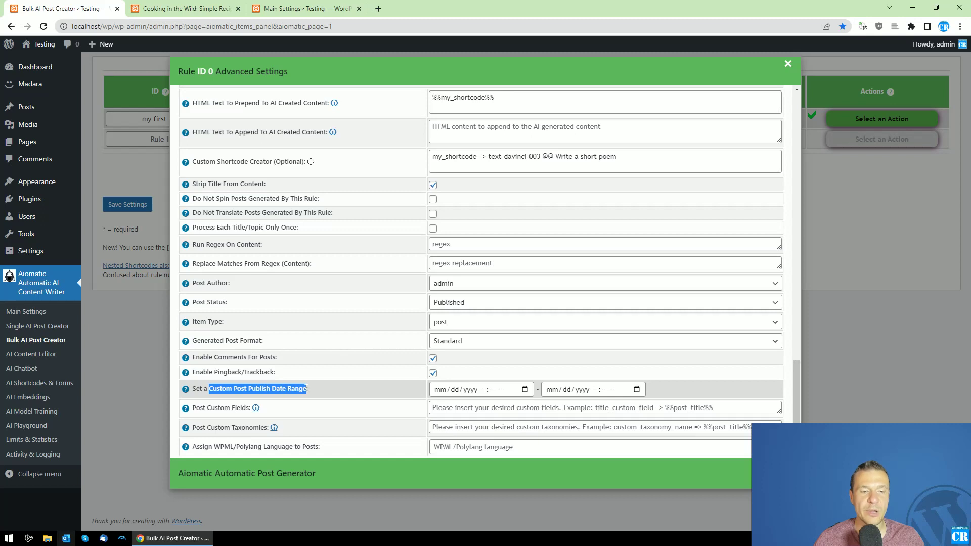
left_click(323, 391)
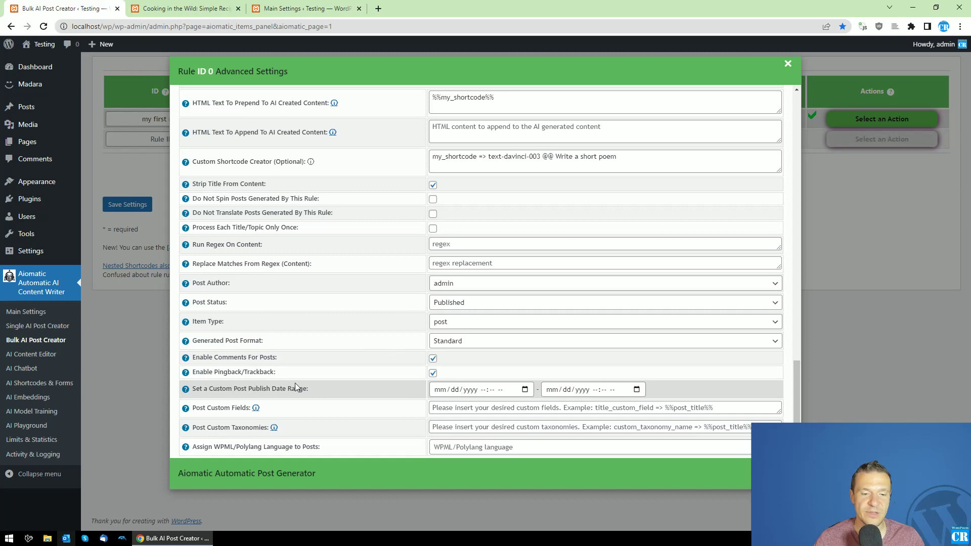
- Read the Post Custom Fields help, examining the syntax that maps a custom field name to its value
left_click_drag(197, 408, 252, 409)
mouse_move(186, 408)
scroll(216, 413, "down", 1)
scroll(216, 412, "down", 2)
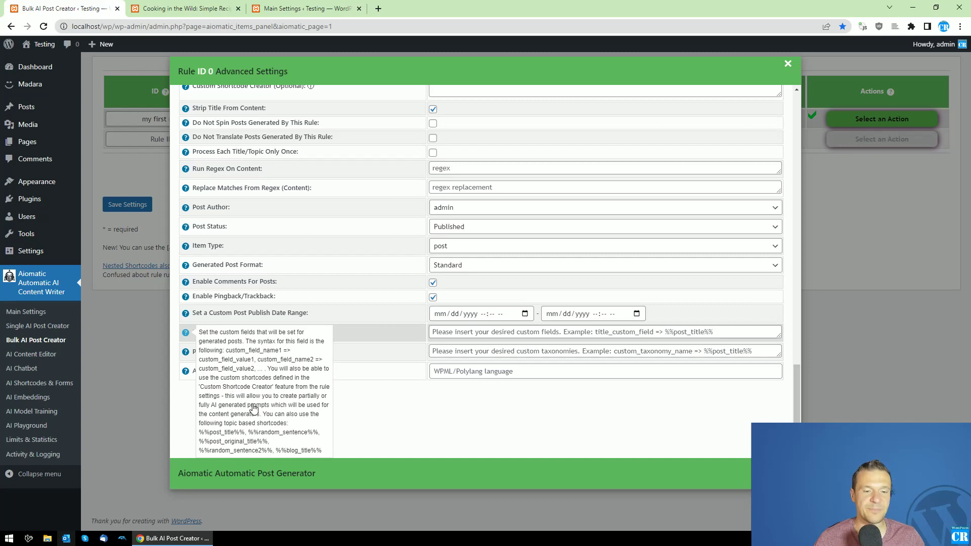
left_click_drag(258, 360, 264, 361)
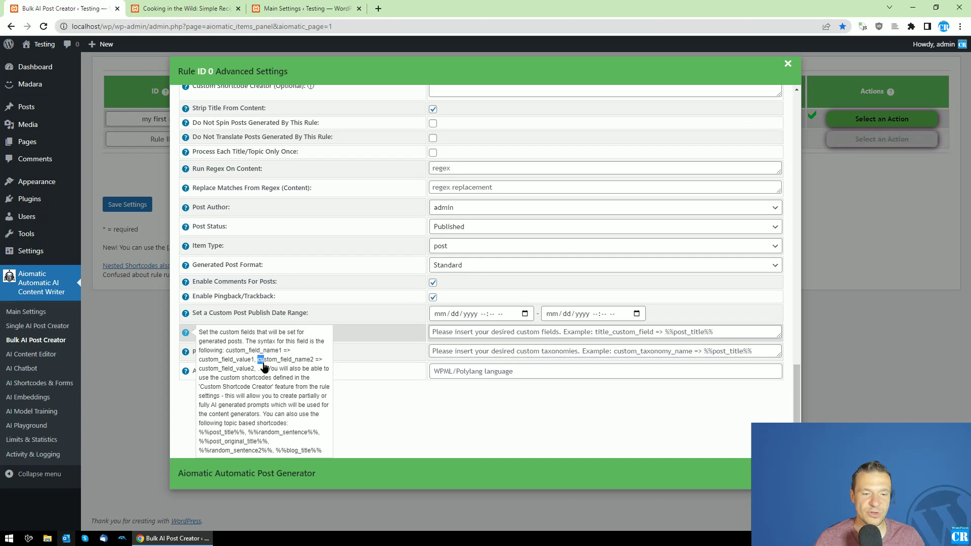
left_click_drag(226, 350, 286, 354)
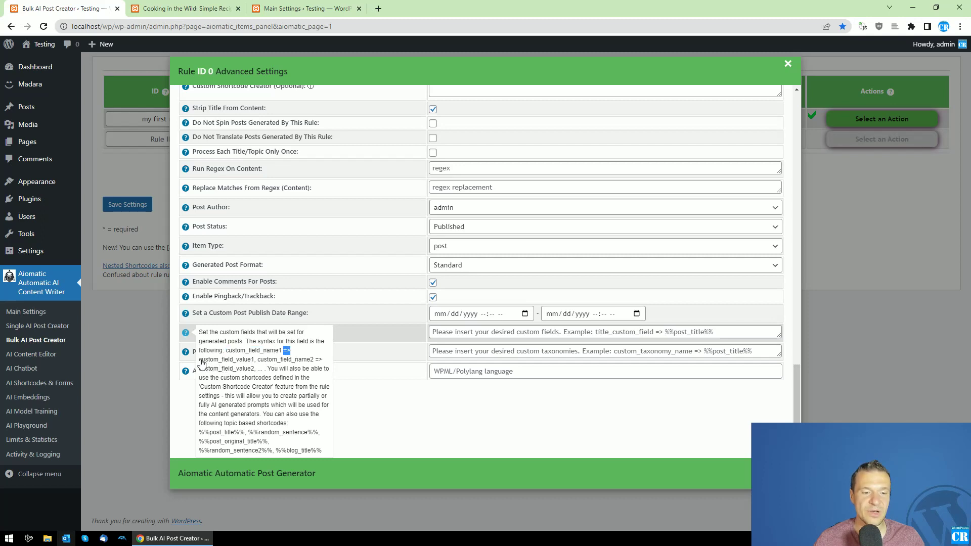
left_click_drag(201, 360, 254, 361)
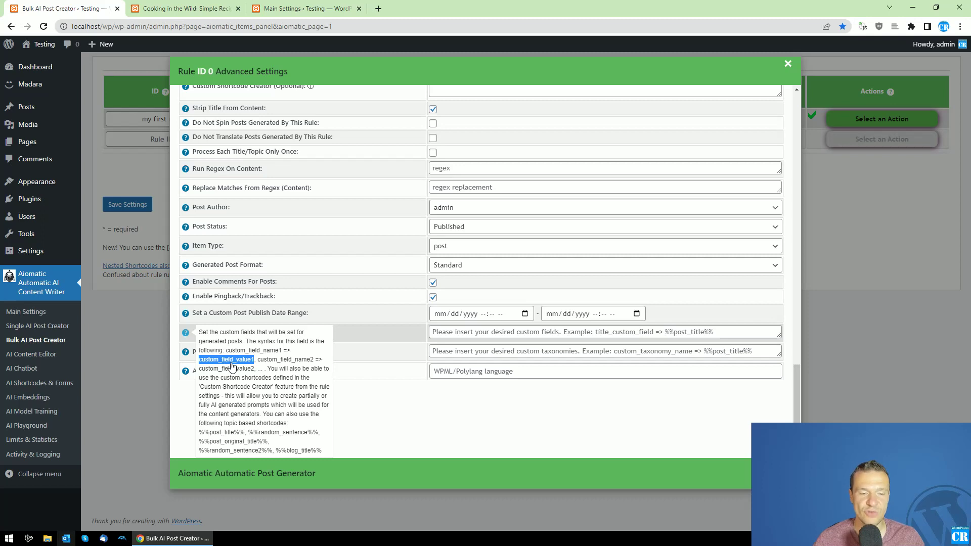
- Set the rule's Post Custom Fields to the example mapping "wordpress_post => %%item_title%%"
scroll(375, 297, "up", 2)
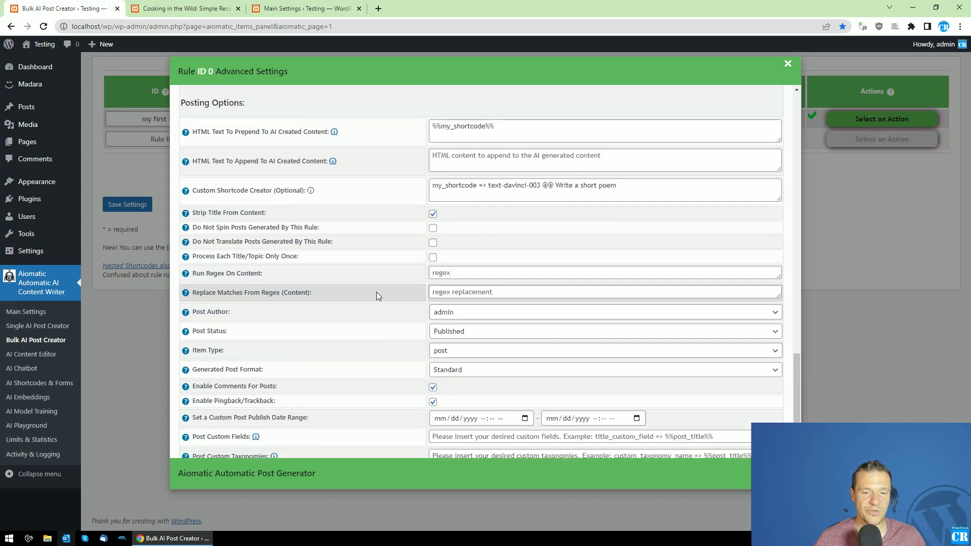
scroll(374, 329, "down", 1)
left_click(457, 405)
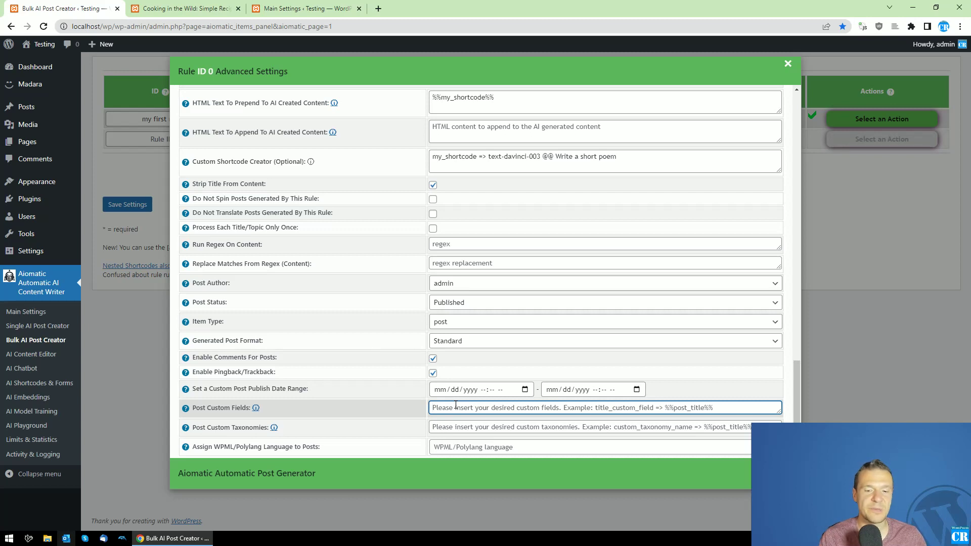
type("wordpre")
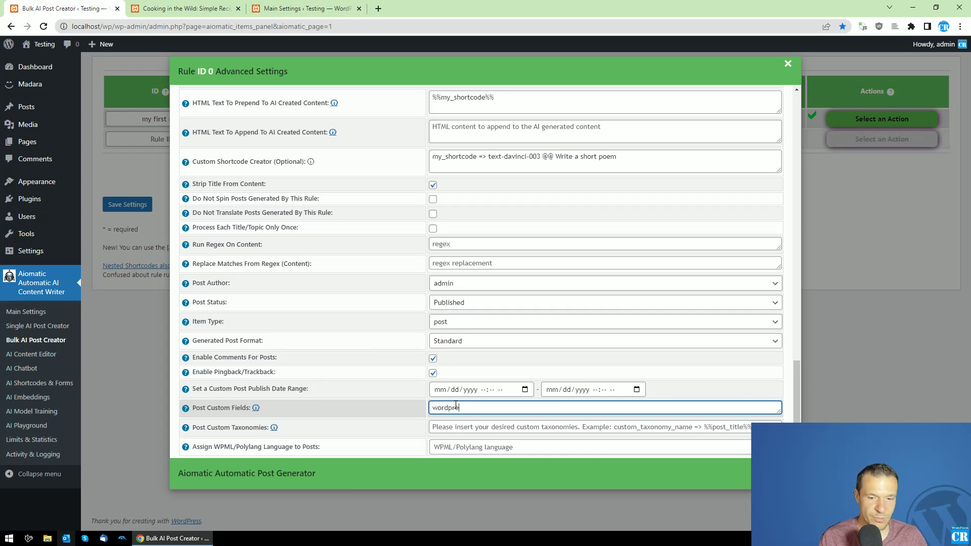
type("ss_post ")
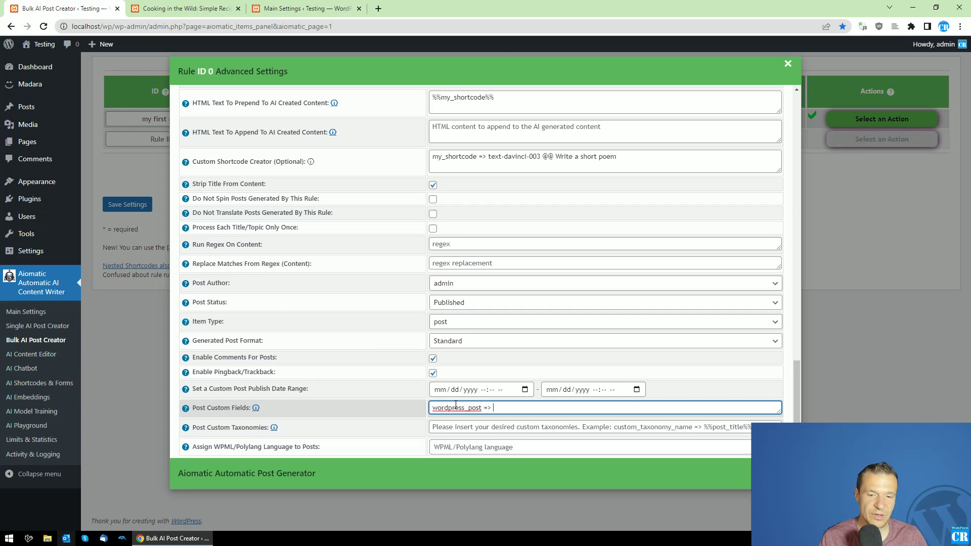
type("=> ")
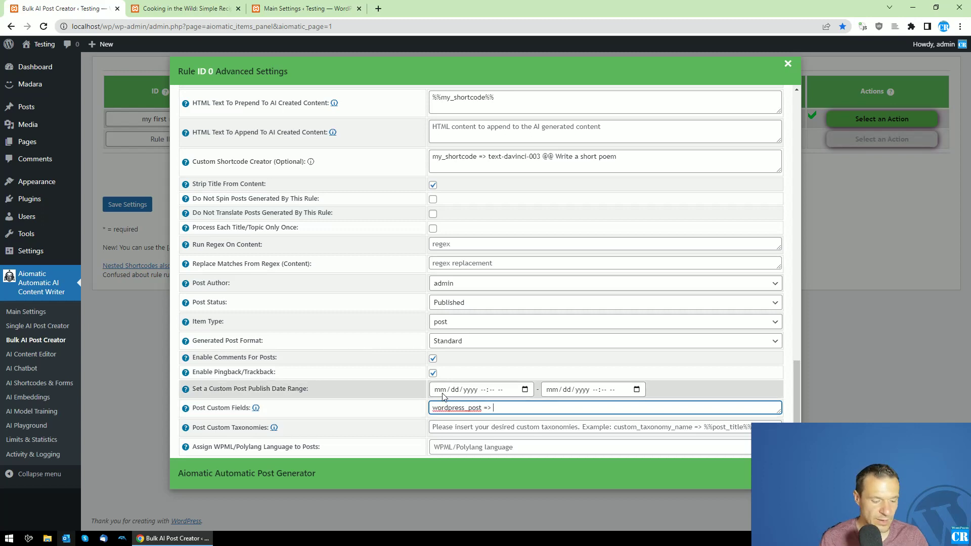
type("%%item_title")
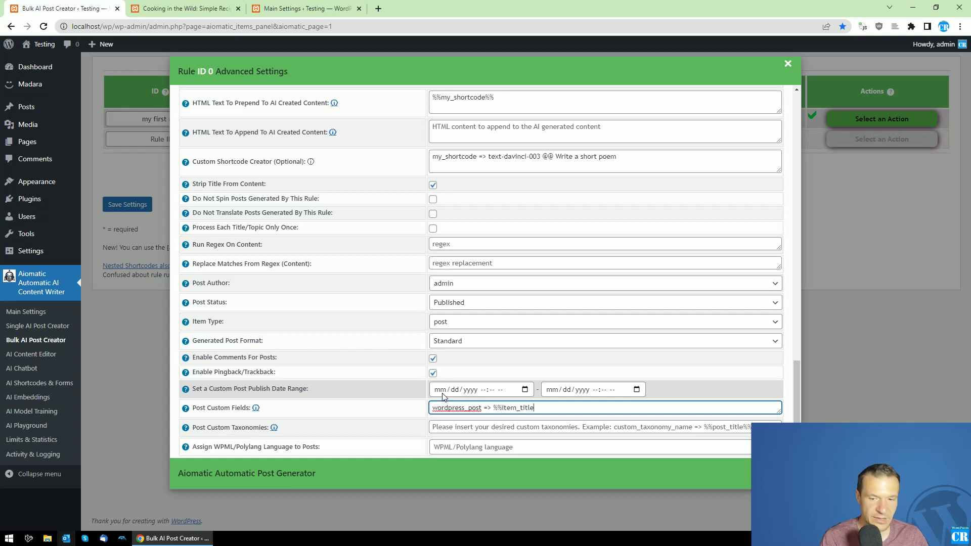
type("%%")
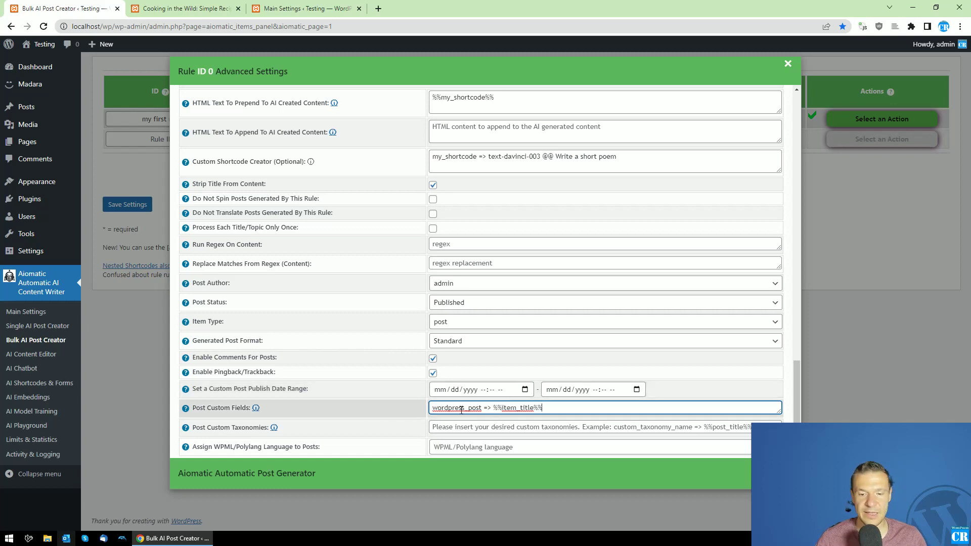
left_click_drag(434, 408, 542, 407)
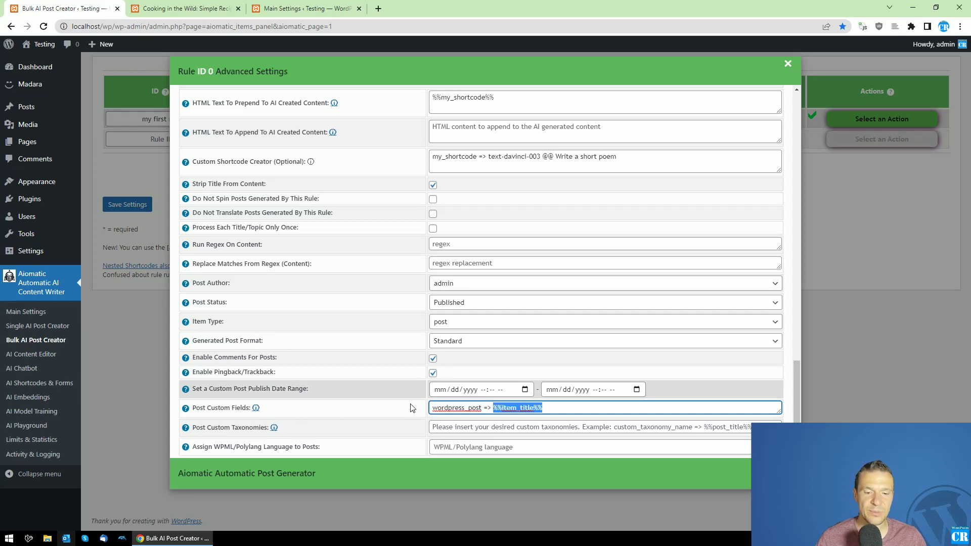
left_click(550, 407)
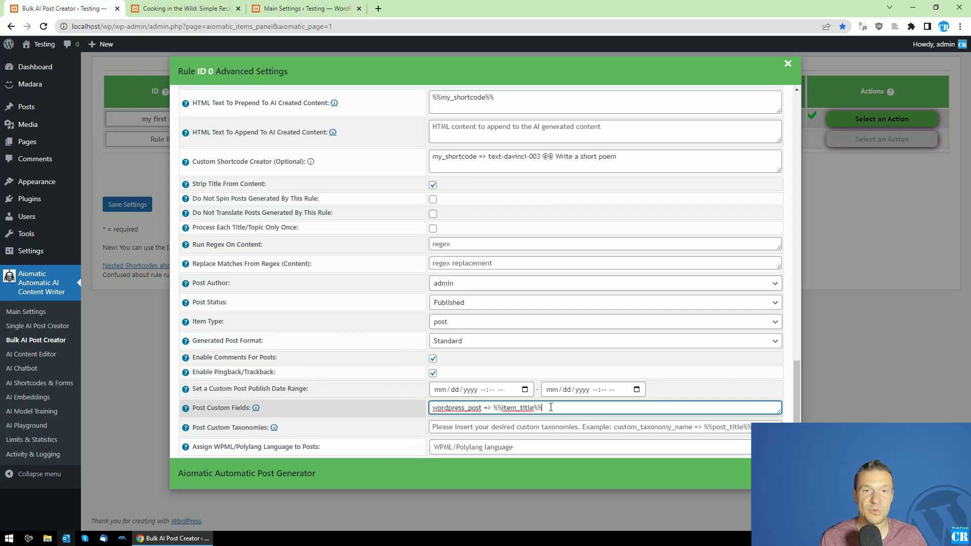
- Clear the whole example mapping from the rule's Post Custom Fields
key("ctrl+a")
key("ctrl+c")
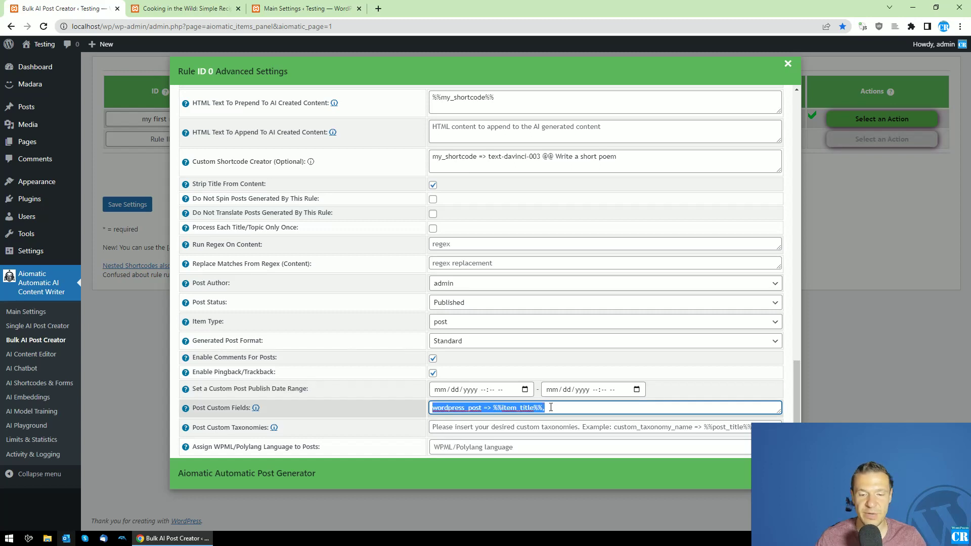
key("BackSpace")
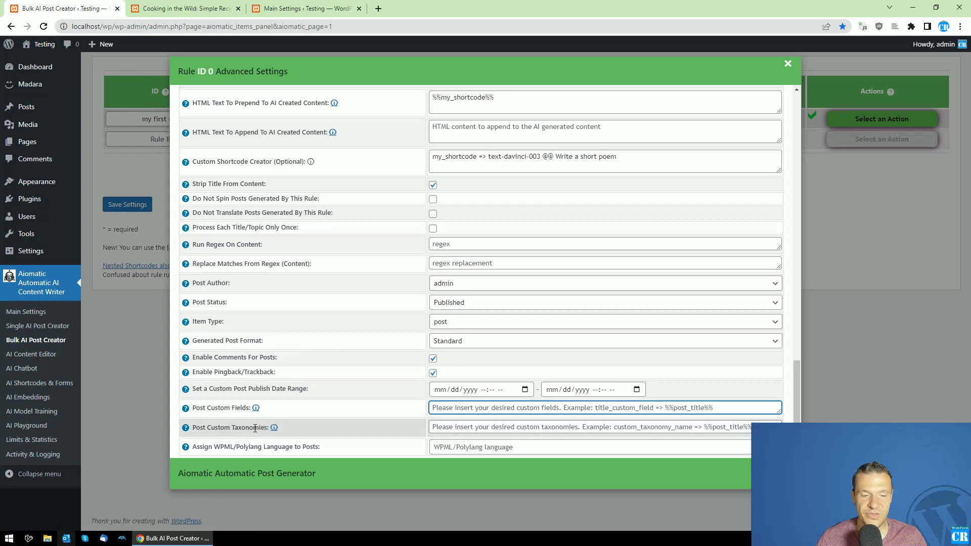
- Try the mapping "wordpress_post => %%item_title%%" in the rule's Post Custom Taxonomies, and clear it again
mouse_move(186, 428)
scroll(213, 429, "down", 1)
scroll(214, 428, "down", 2)
scroll(214, 429, "up", 2)
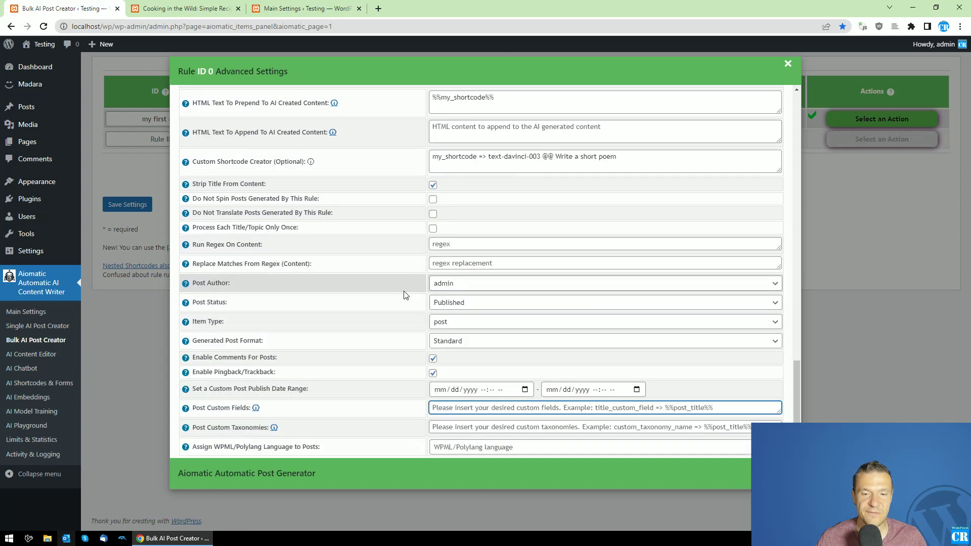
left_click(444, 427)
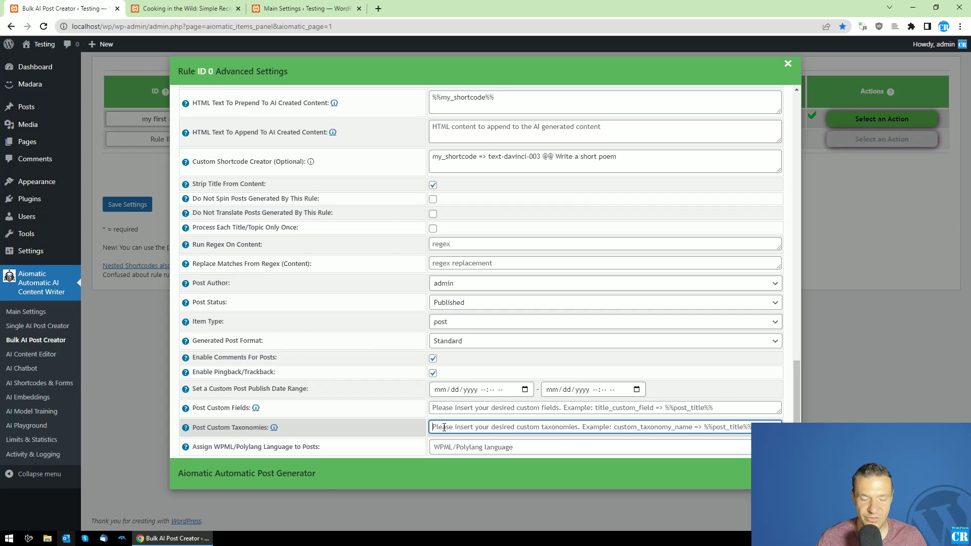
key("ctrl+v")
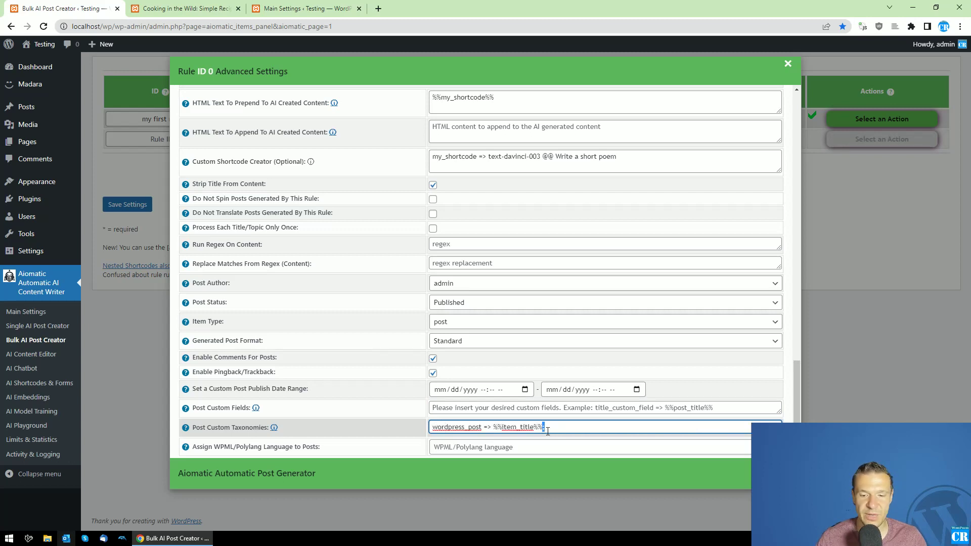
key("ctrl+a")
key("BackSpace")
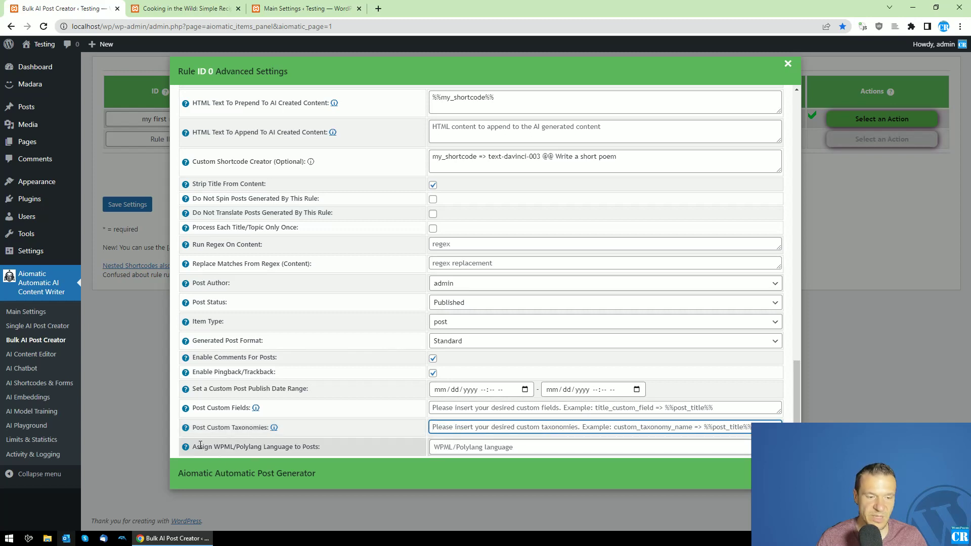
- Examine the rule's Assign WPML/Polylang Language to Posts option and its suggested language codes
double_click(219, 447)
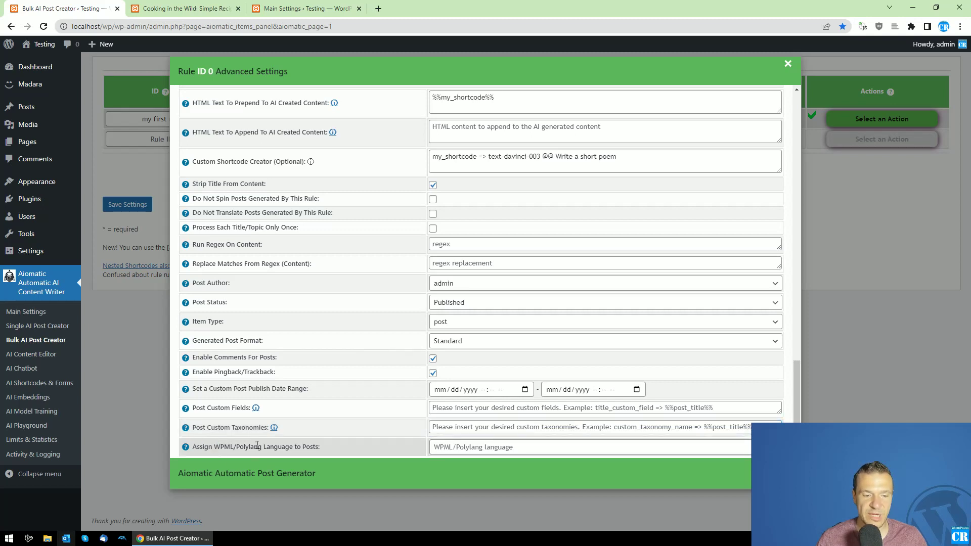
double_click(249, 446)
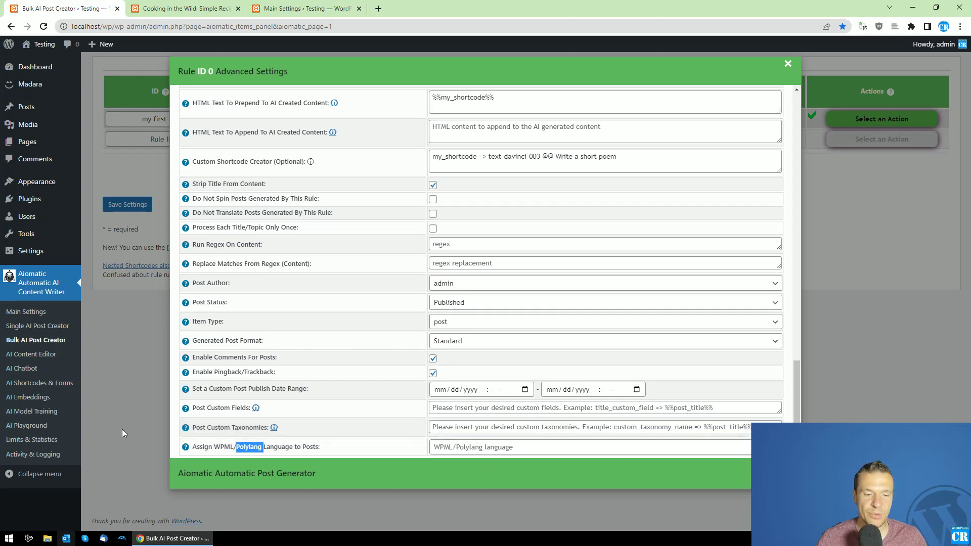
left_click(446, 447)
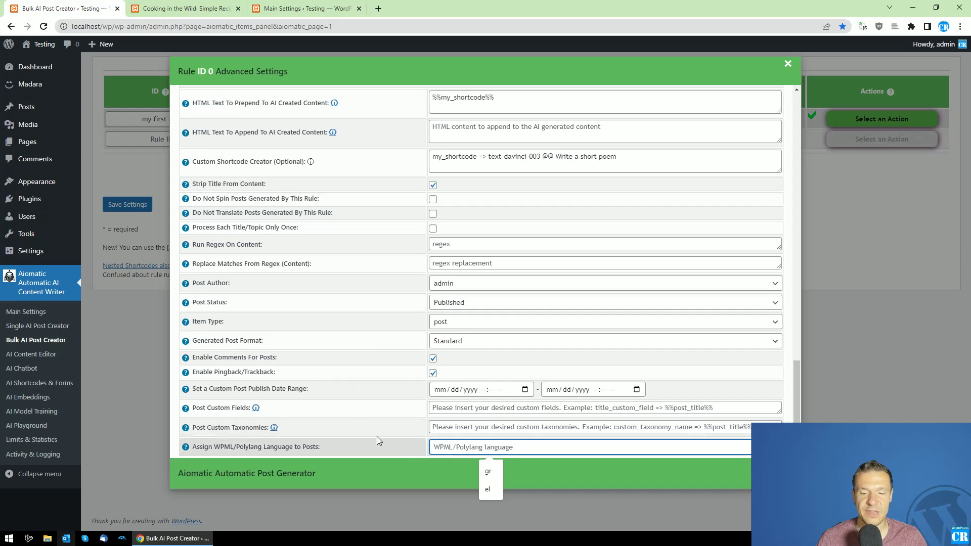
- Close the rule's advanced settings and save the bulk post creator settings
scroll(359, 415, "up", 10)
scroll(359, 419, "up", 12)
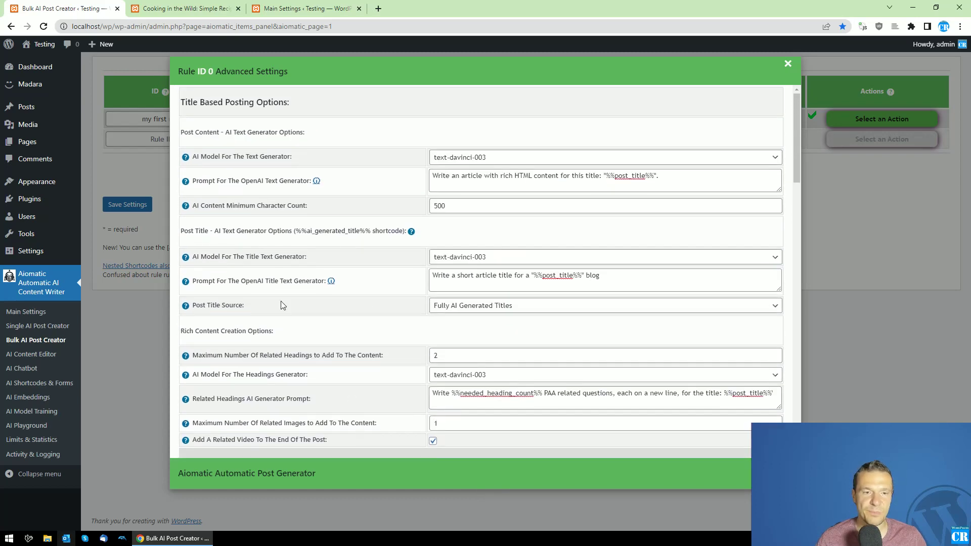
left_click(123, 204)
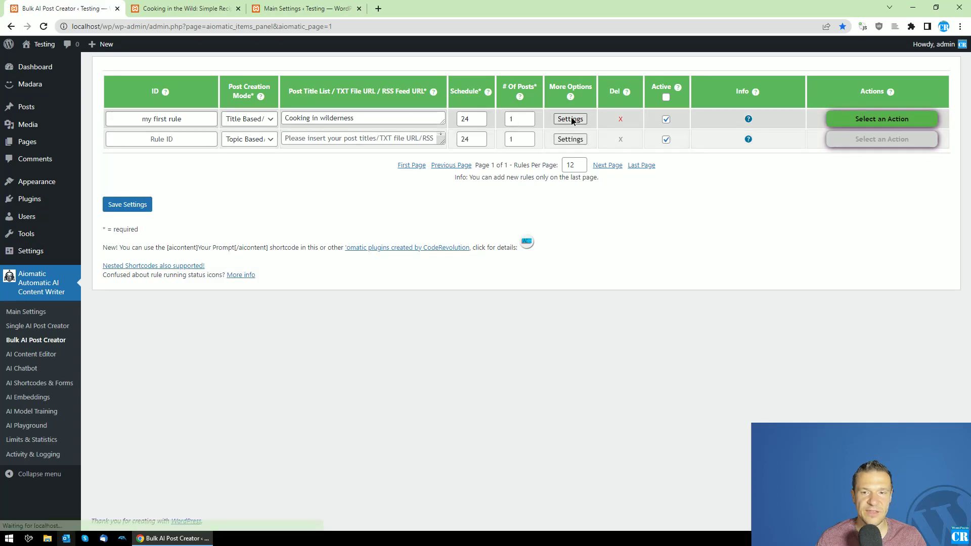
- Reopen the first rule's advanced settings and review its options, focusing on the related headings, related images and related video
left_click(570, 119)
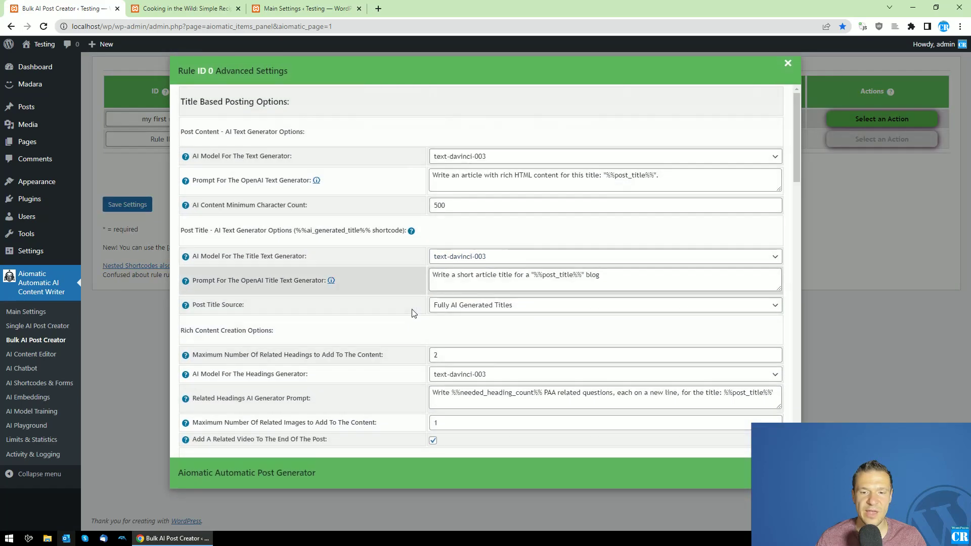
scroll(406, 314, "down", 6)
scroll(402, 319, "down", 10)
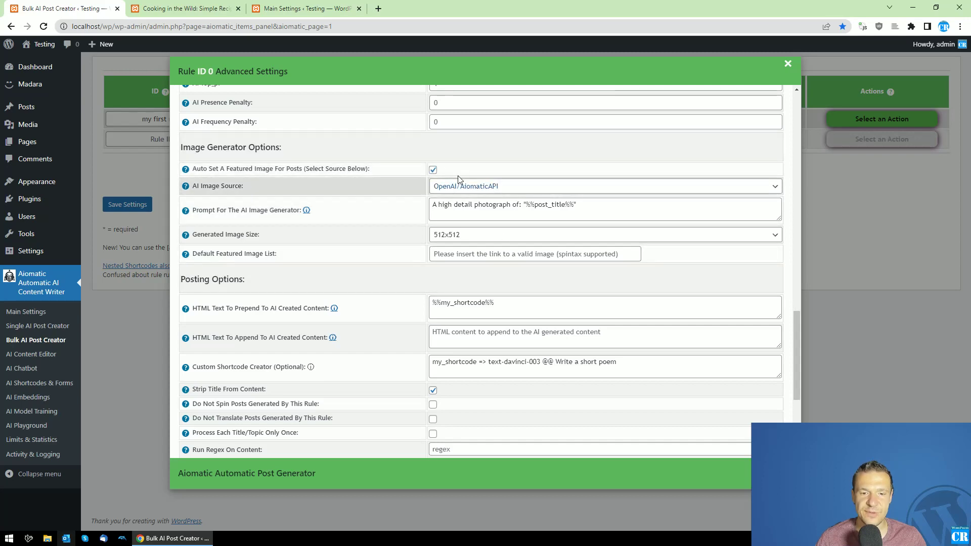
scroll(416, 281, "up", 3)
scroll(415, 281, "up", 15)
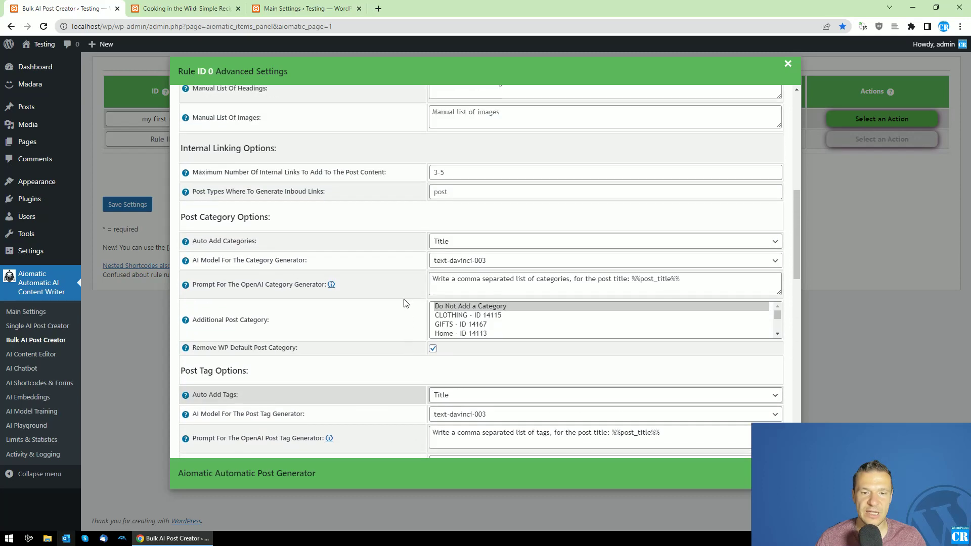
scroll(407, 319, "up", 3)
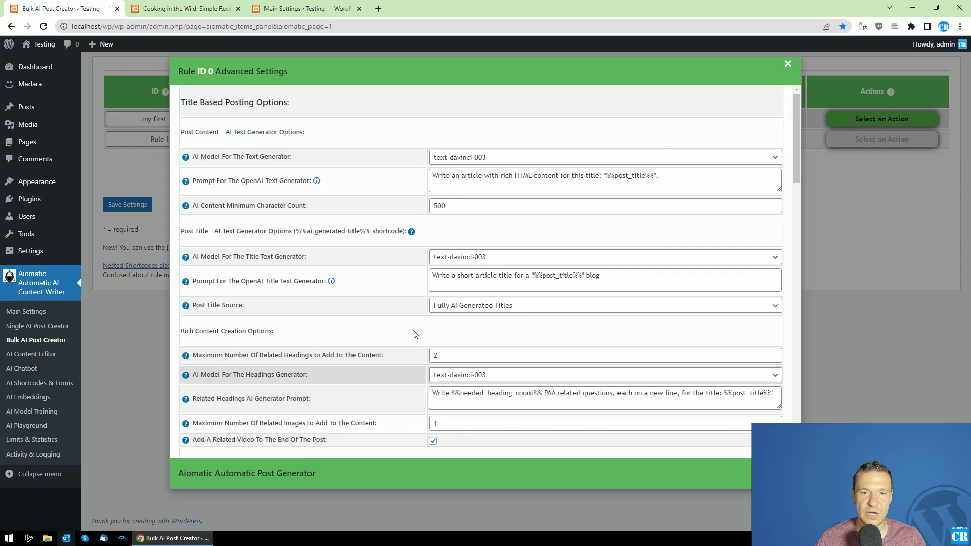
scroll(412, 330, "down", 3)
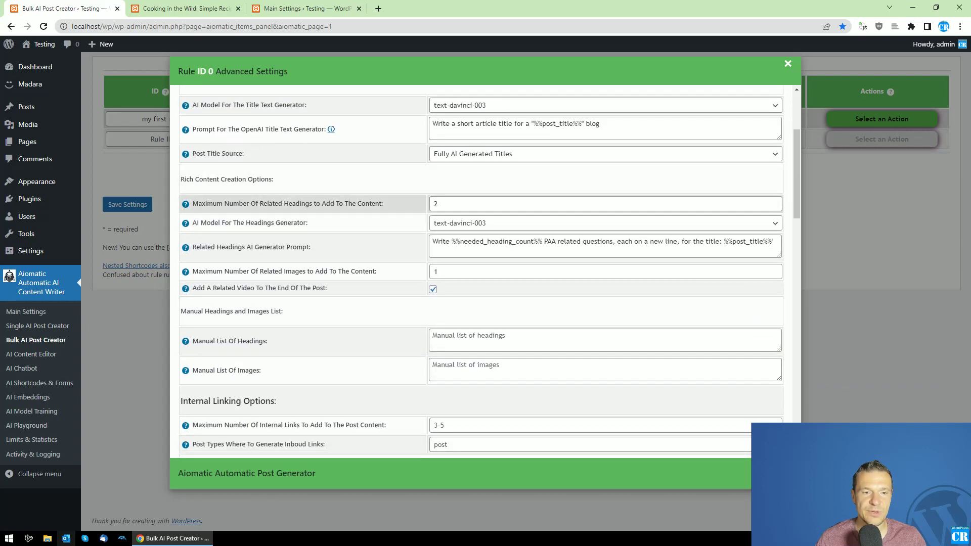
left_click_drag(207, 204, 364, 203)
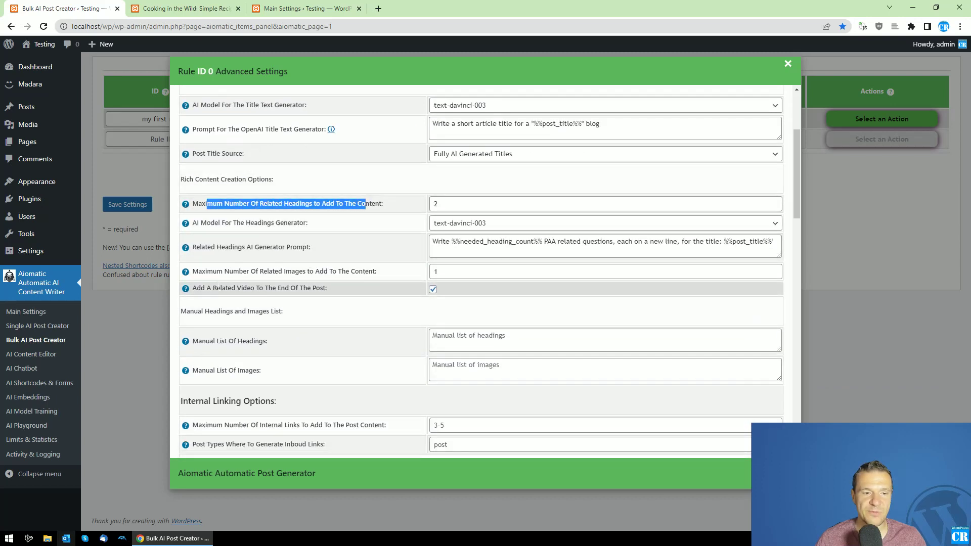
left_click_drag(218, 287, 327, 288)
left_click_drag(213, 271, 273, 271)
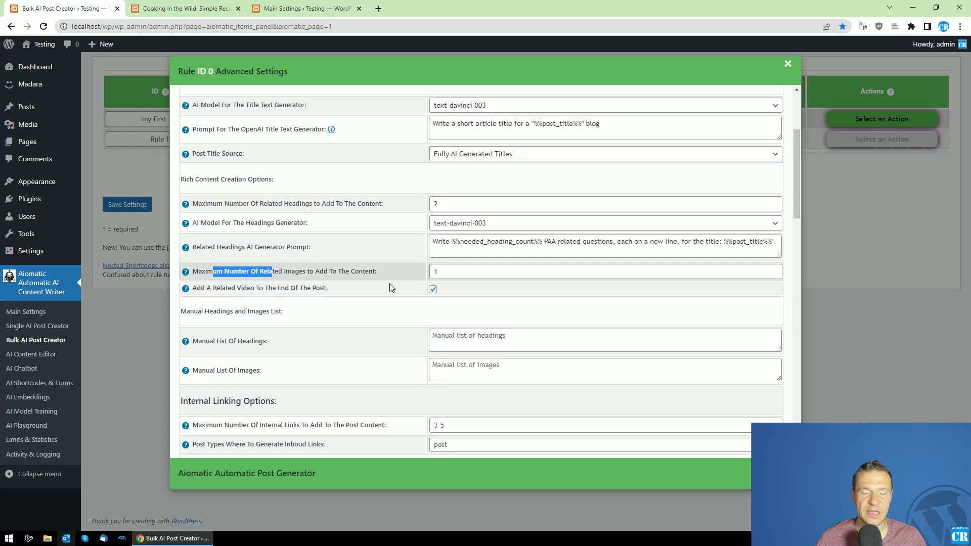
- Close the advanced settings and delete all posts generated by "my first rule"
left_click(897, 236)
left_click(881, 119)
left_click(857, 166)
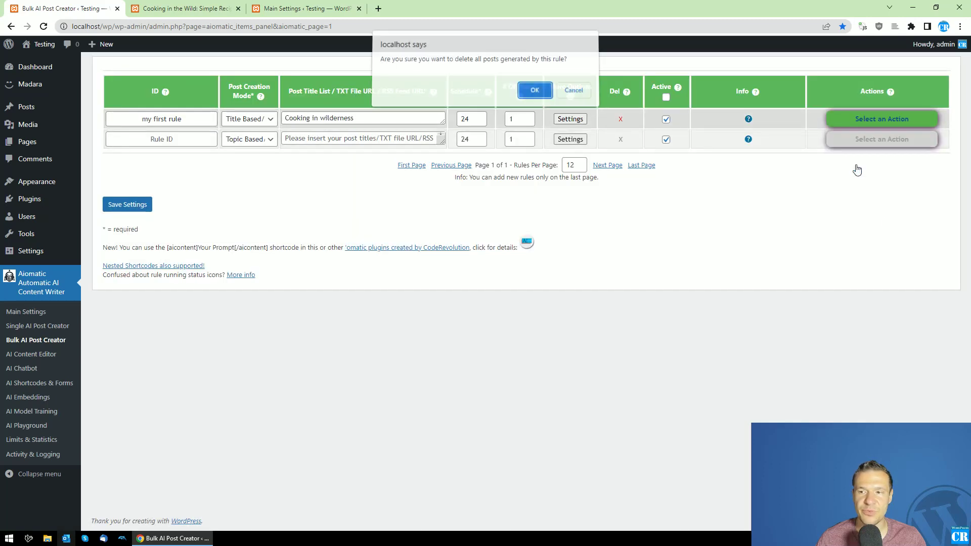
key("Return")
- Run "my first rule" to generate its post again
left_click(841, 125)
left_click(841, 142)
key("Return")
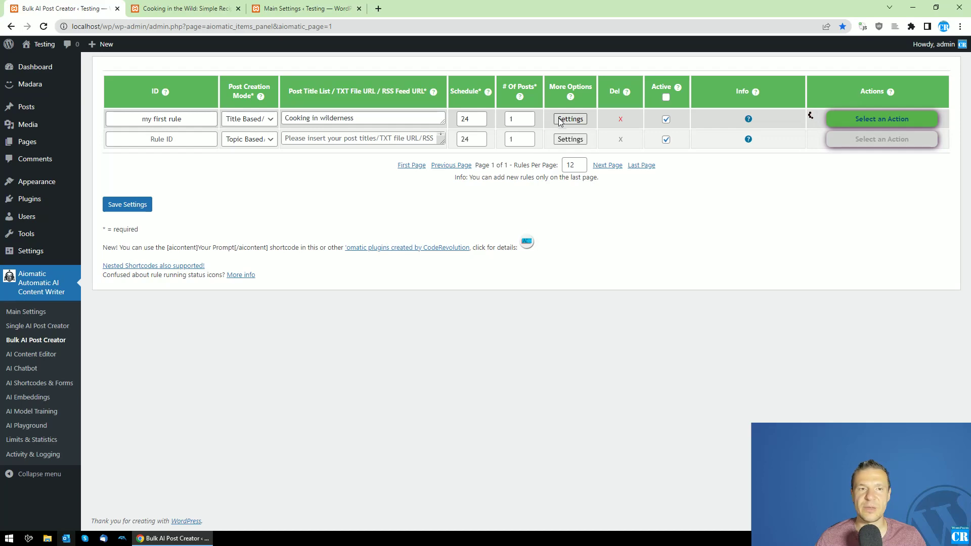
- Look over the previously generated "Cooking in the Wild" post, and return to the Bulk AI Post Creator
left_click(212, 4)
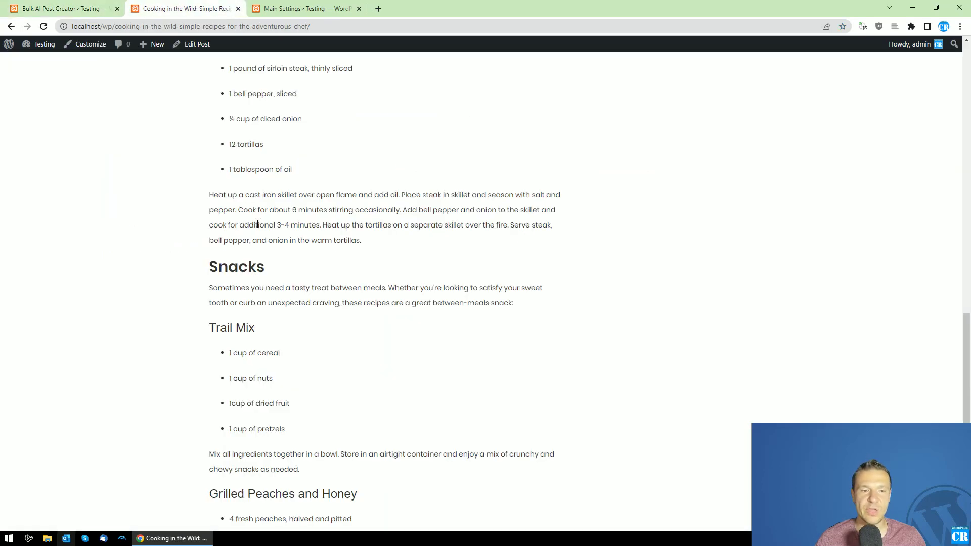
scroll(268, 236, "up", 3)
left_click(63, 8)
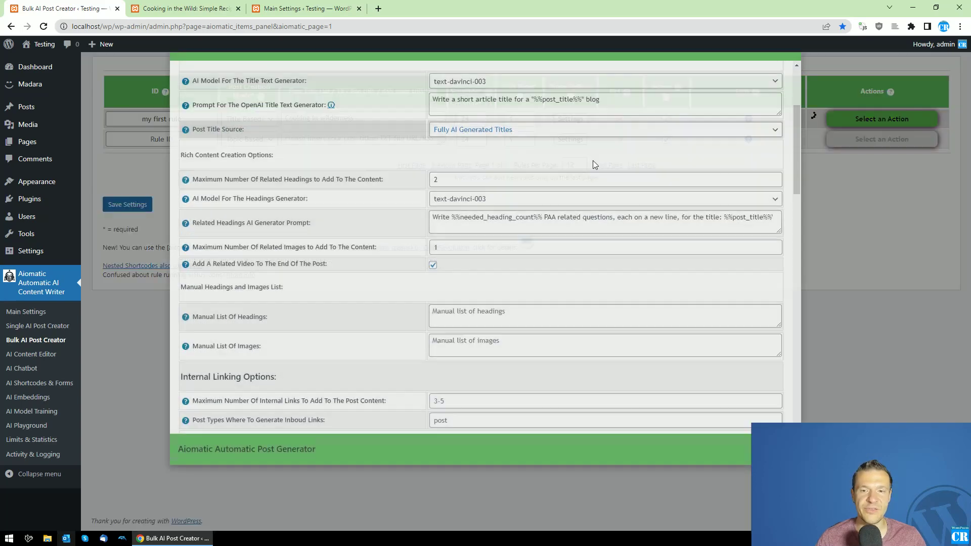
- Examine the first rule's Rich Content Creation options: the headings prompt, number of related headings and number of related images
left_click(570, 121)
scroll(802, 144, "up", 3)
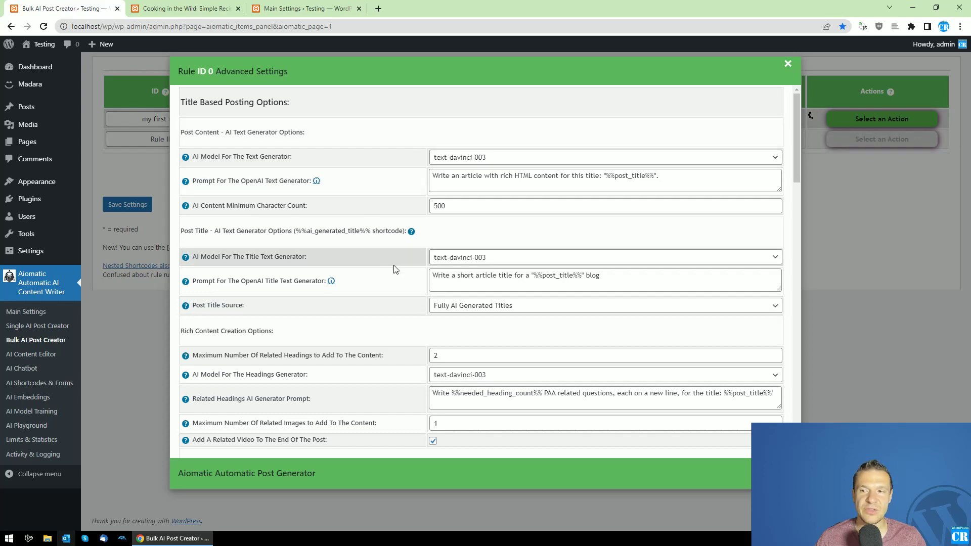
scroll(394, 266, "down", 2)
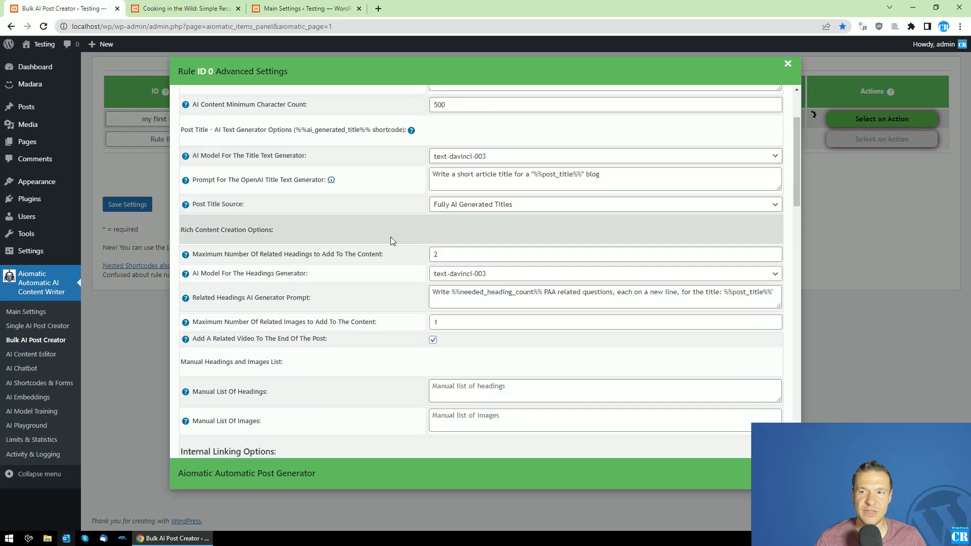
scroll(391, 238, "down", 3)
scroll(390, 238, "up", 3)
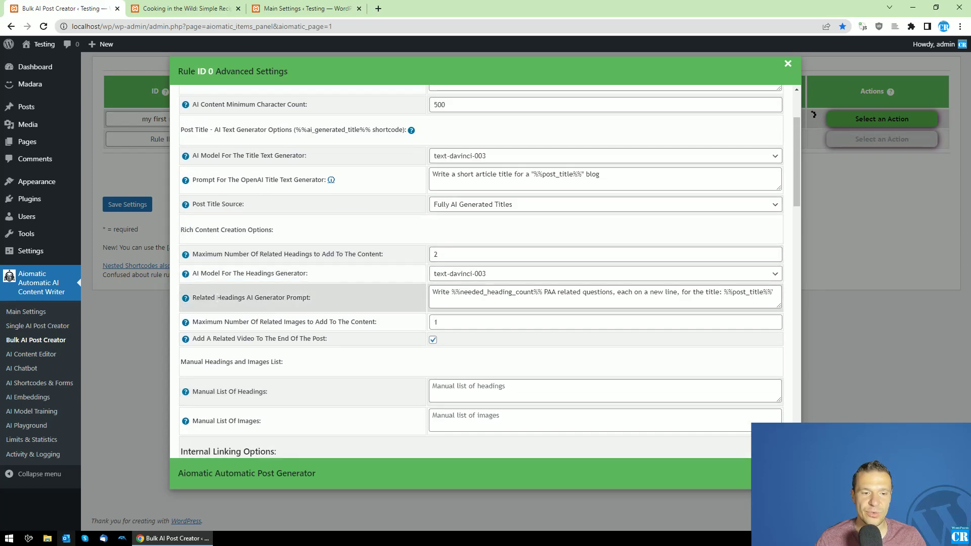
left_click_drag(217, 297, 275, 298)
left_click_drag(223, 322, 351, 322)
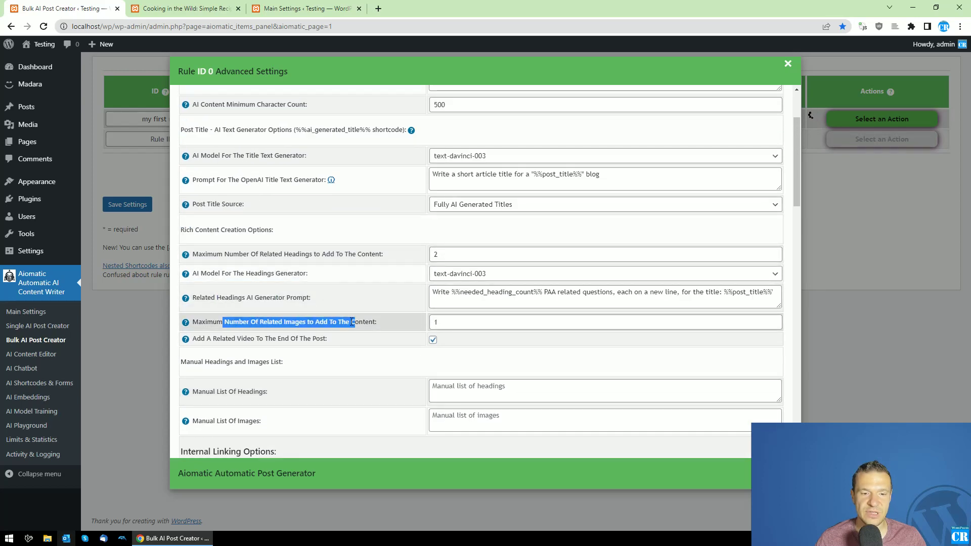
left_click_drag(229, 322, 374, 322)
left_click_drag(229, 254, 381, 254)
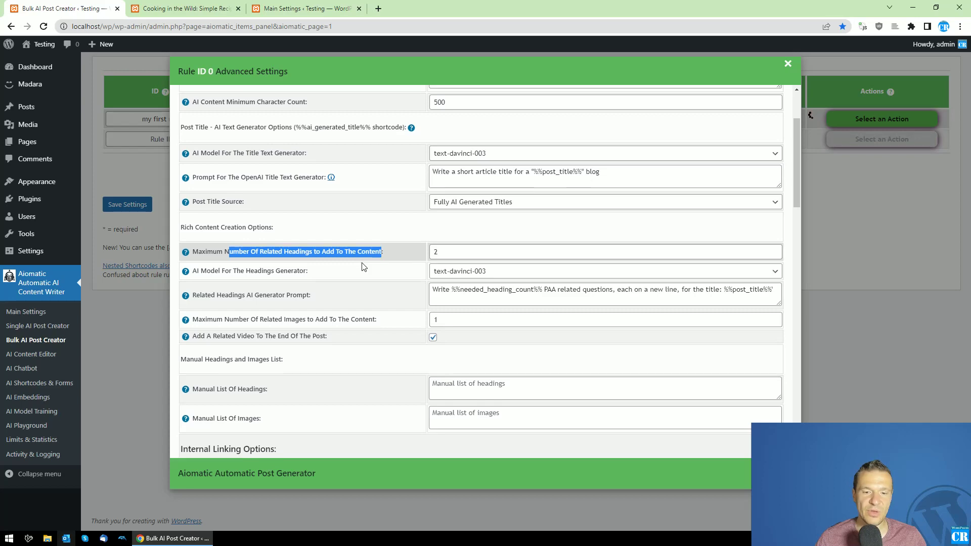
scroll(353, 275, "down", 3)
scroll(353, 275, "up", 5)
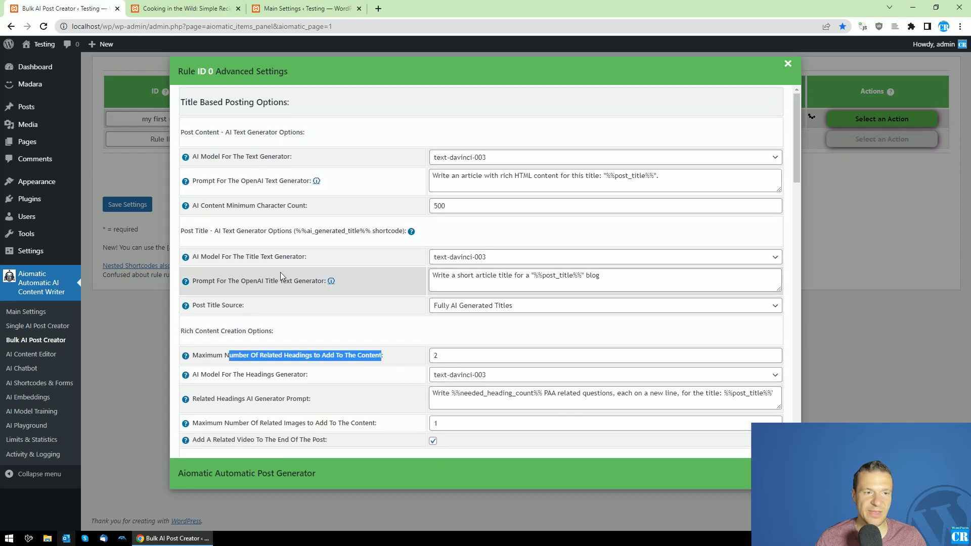
- Close the first rule's settings and name the new rule "my second rule"
left_click(123, 165)
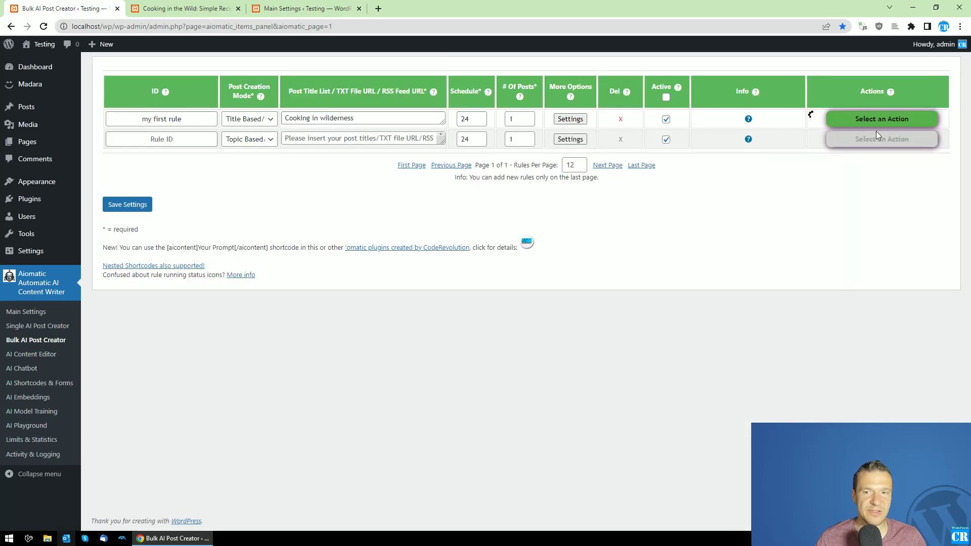
left_click(171, 142)
type("my")
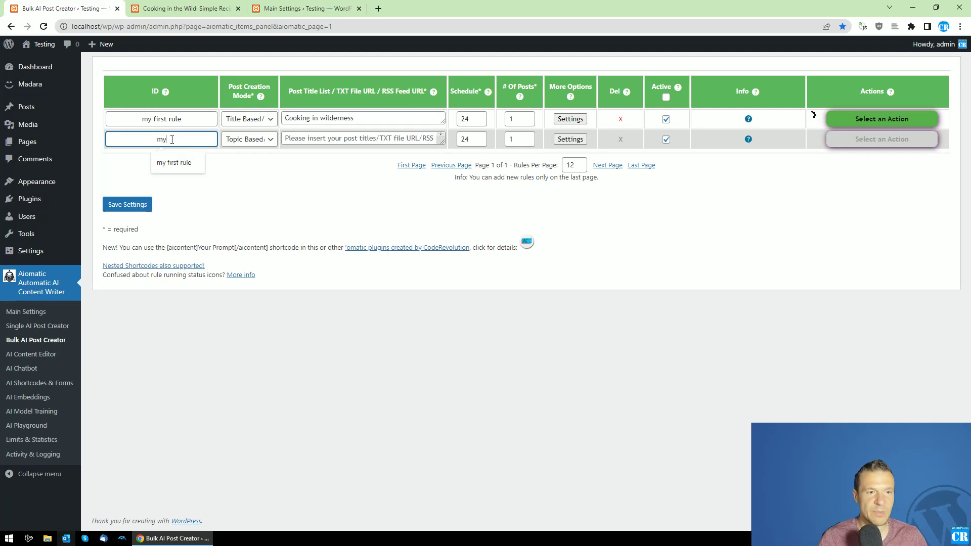
type(" second rule")
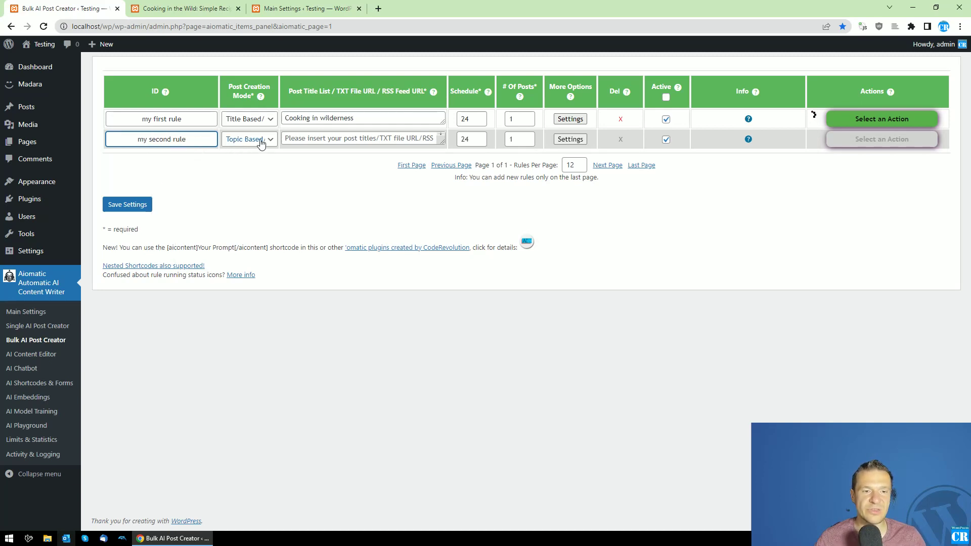
- Keep the second rule's Post Creation Mode on Topic Based/Multiple API Calls, and enlarge its post title list box
left_click(262, 145)
left_click(235, 152)
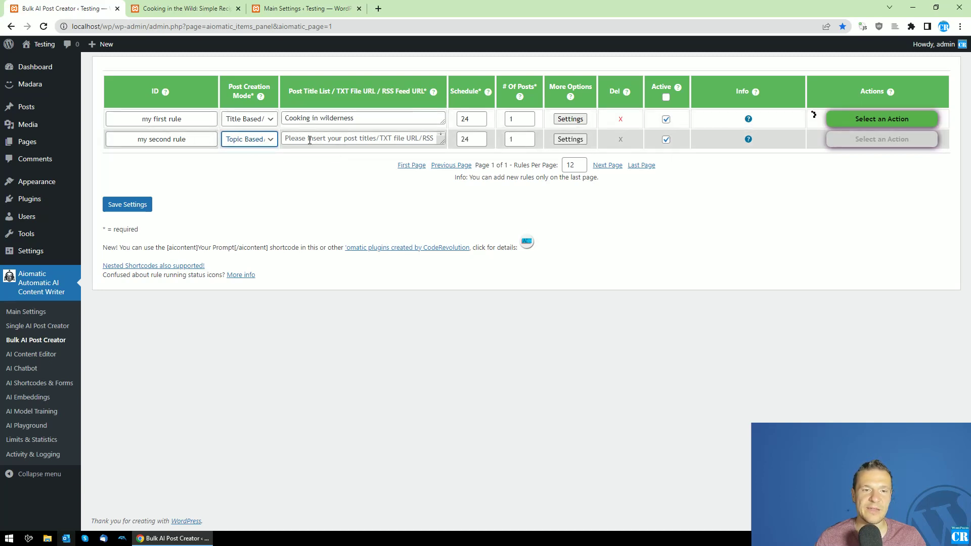
left_click_drag(441, 154, 441, 163)
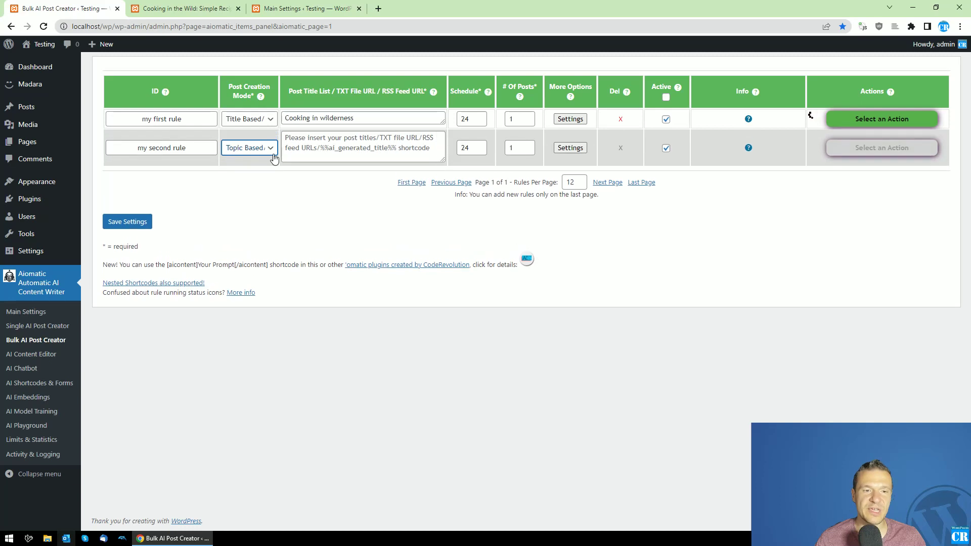
left_click(262, 152)
left_click(262, 152)
left_click(262, 152)
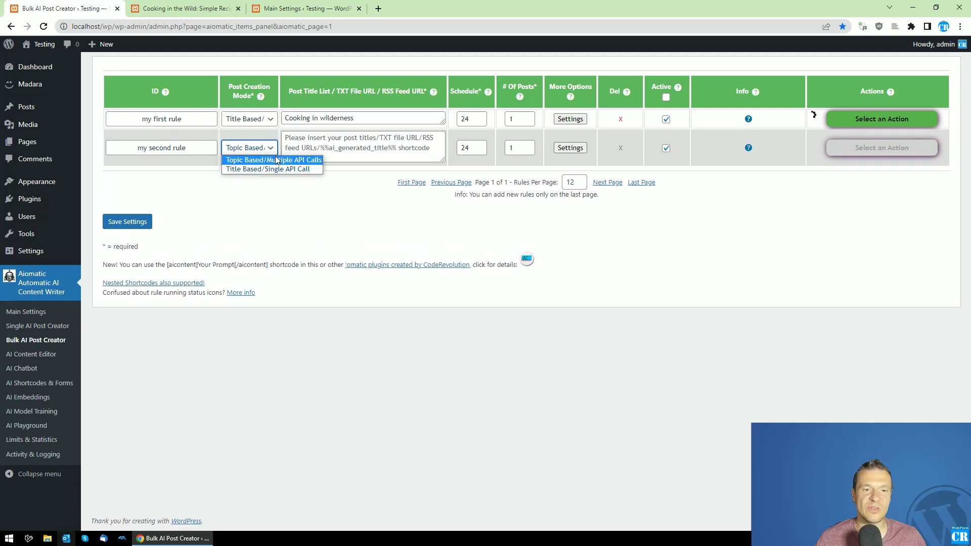
left_click(352, 193)
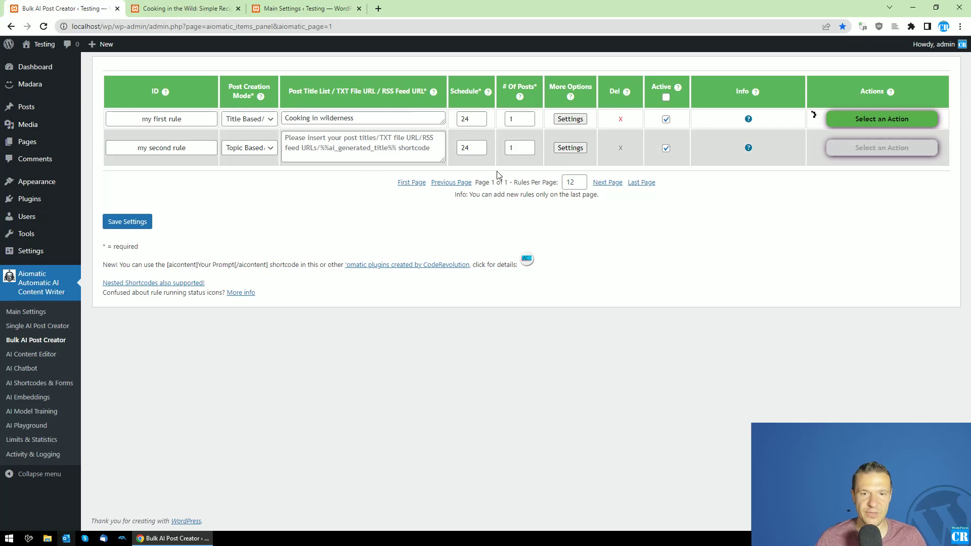
- Compare the second rule's Topic Based Posting Options with the first rule's Title Based Posting Options
left_click(569, 147)
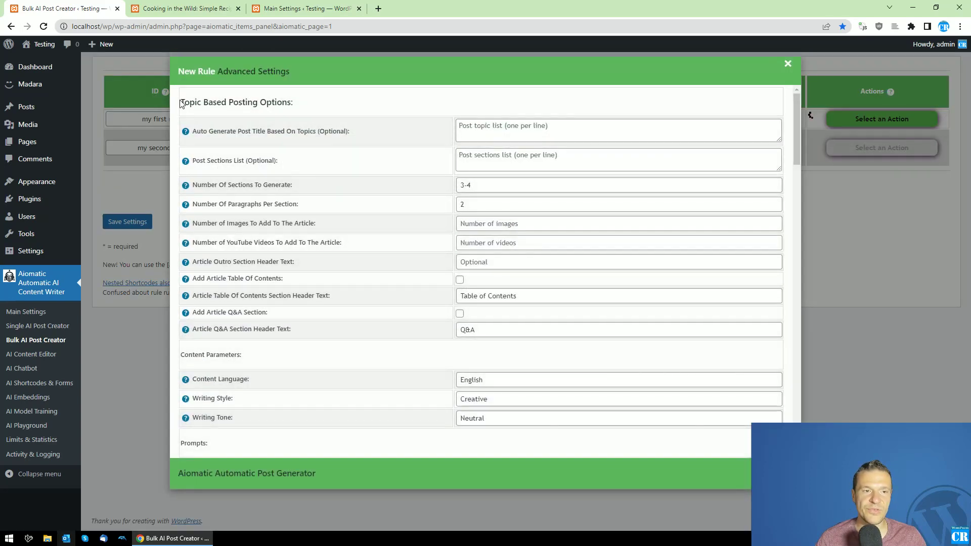
left_click_drag(181, 102, 295, 105)
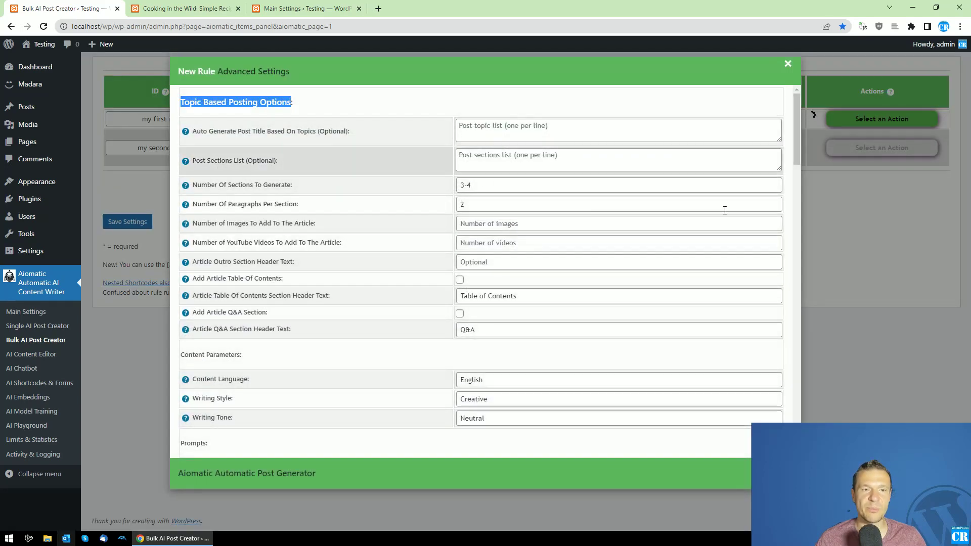
key("Escape")
left_click(581, 121)
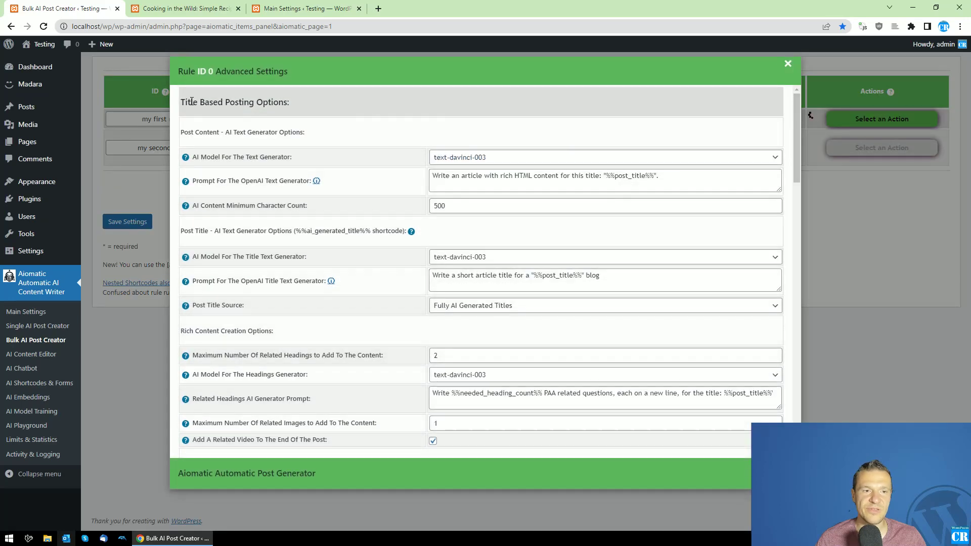
left_click(866, 205)
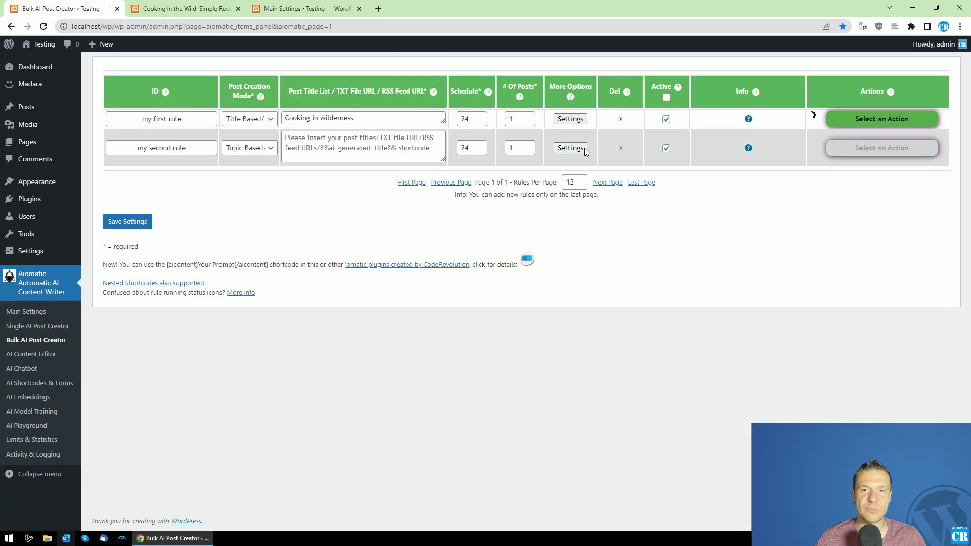
- Look through the second rule's advanced settings, from the topic-based options and prompts down to internal linking, and close them
left_click(584, 148)
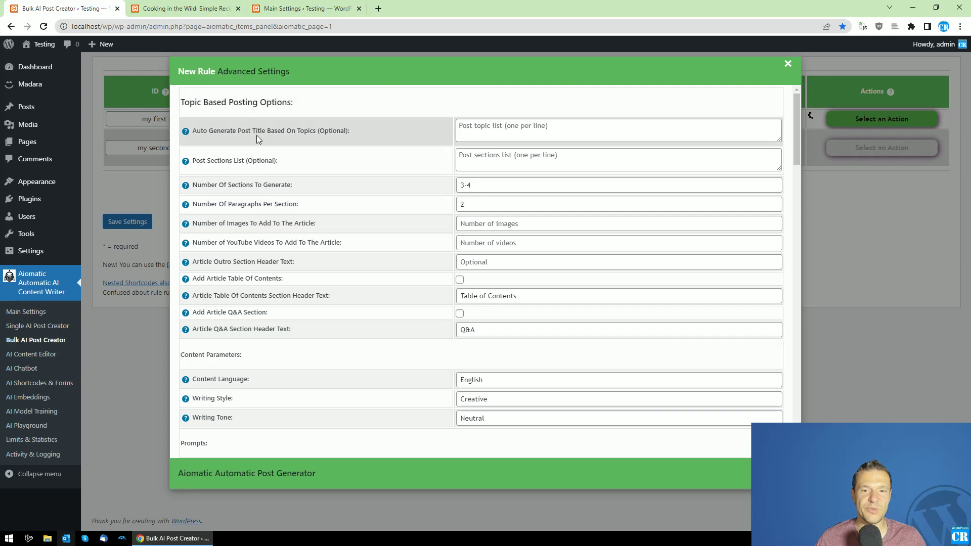
scroll(256, 135, "down", 3)
left_click_drag(796, 131, 786, 221)
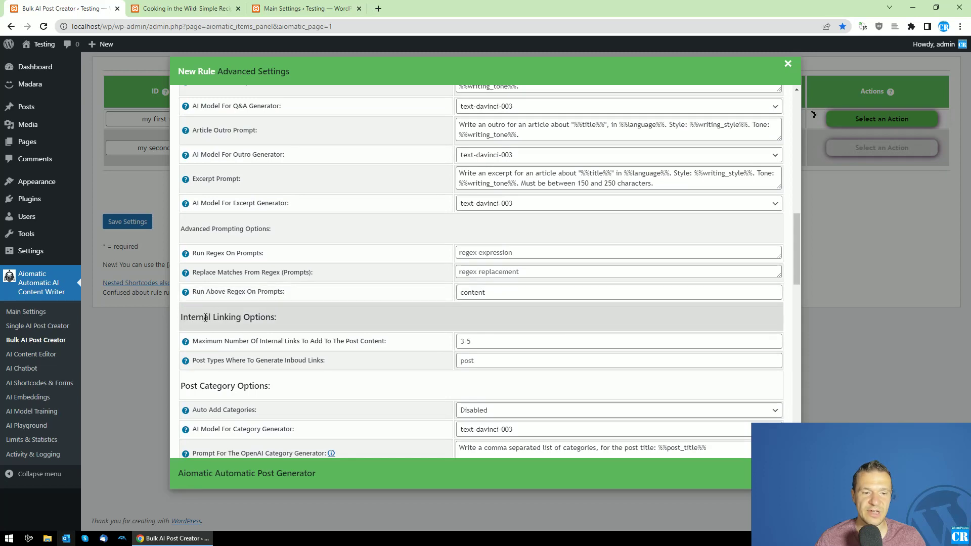
scroll(303, 317, "up", 15)
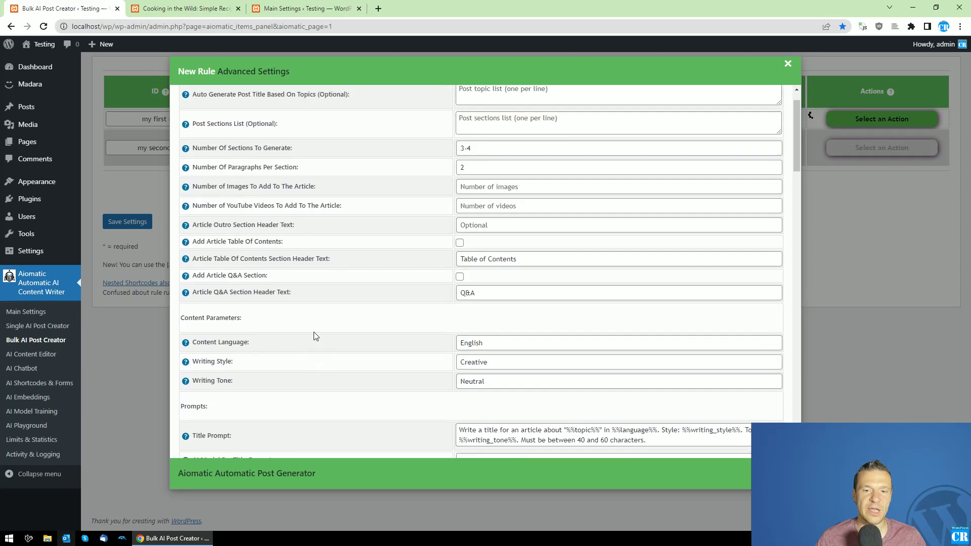
scroll(313, 334, "down", 4)
scroll(314, 334, "up", 4)
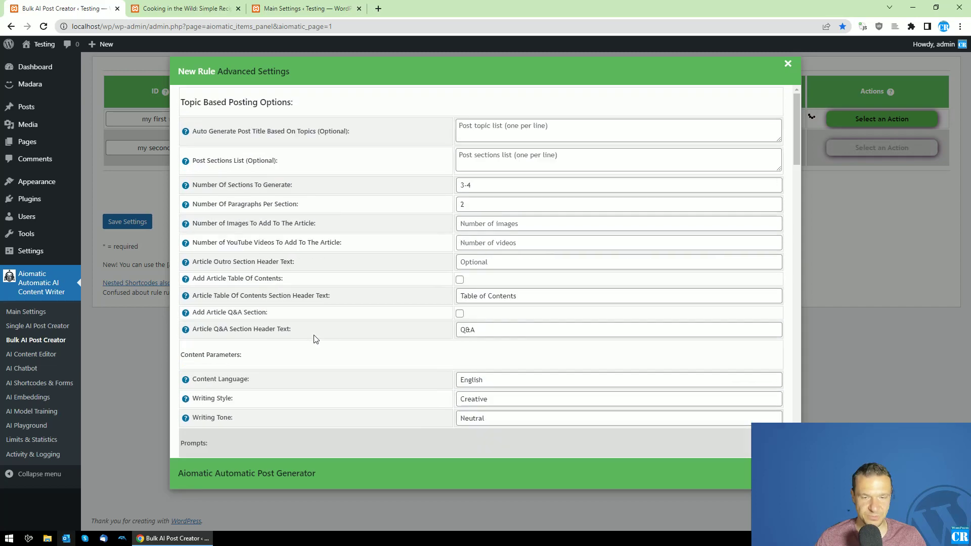
left_click(833, 239)
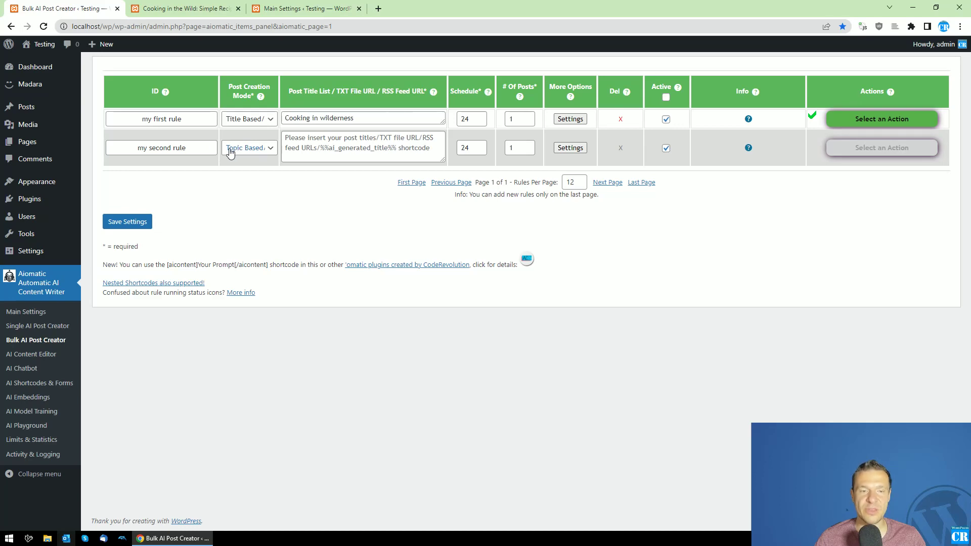
- Open the "Unlock the Joys of Cooking in the Wilderness" post, review its images, headings and video, and return to the Bulk AI Post Creator
left_click(169, 6)
left_click(16, 27)
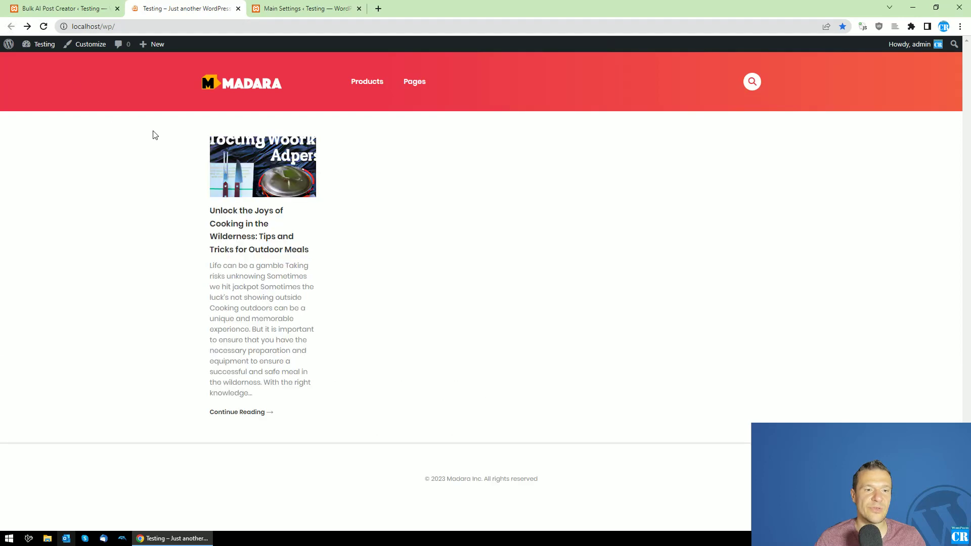
left_click(230, 223)
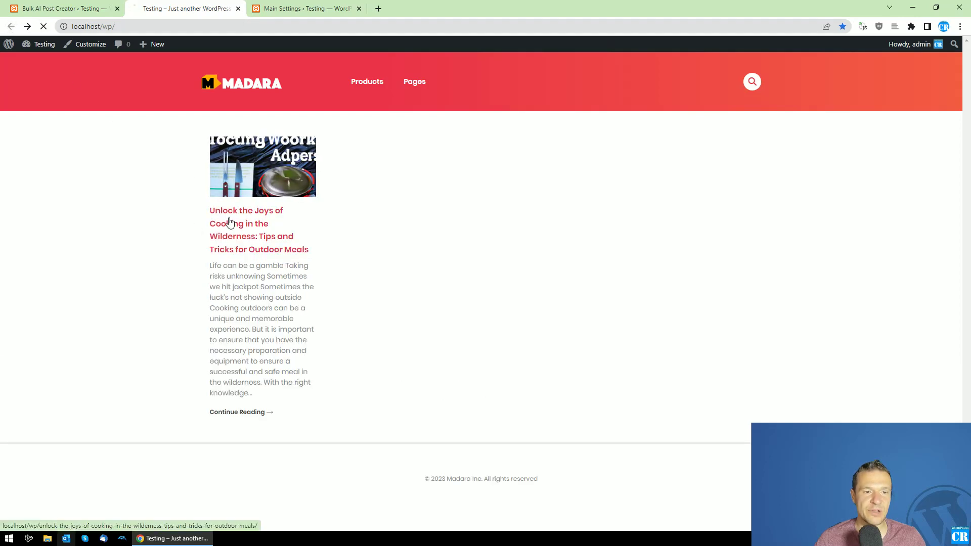
scroll(209, 258, "down", 3)
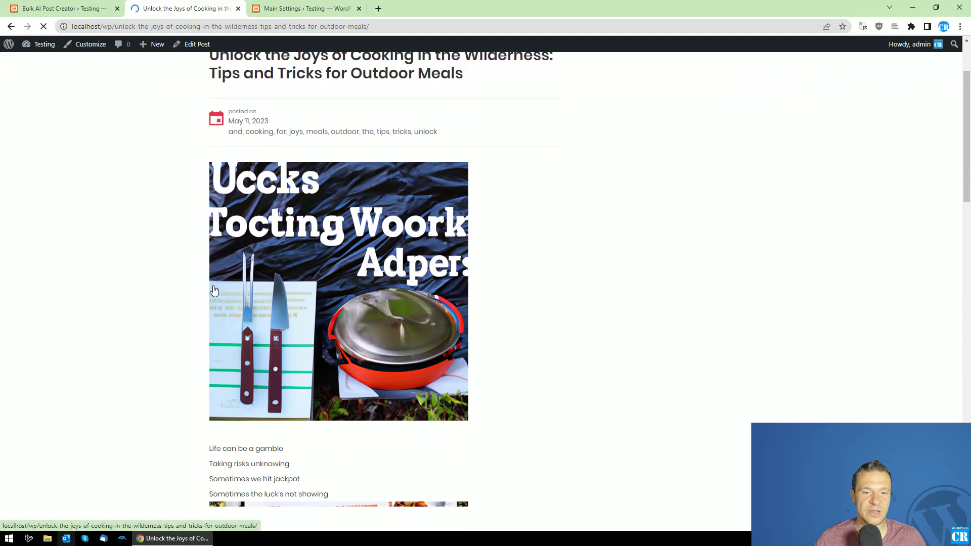
scroll(202, 246, "down", 1)
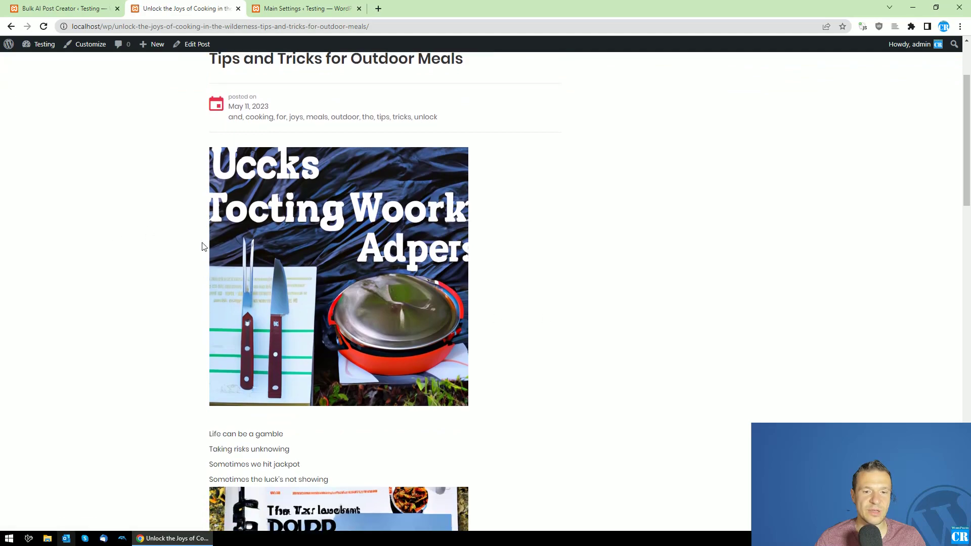
scroll(202, 246, "down", 7)
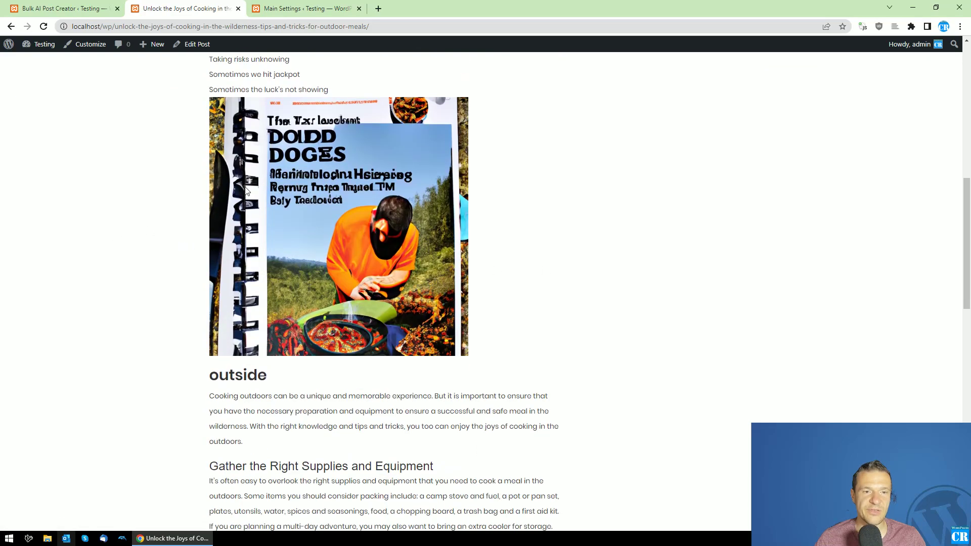
scroll(230, 325, "down", 11)
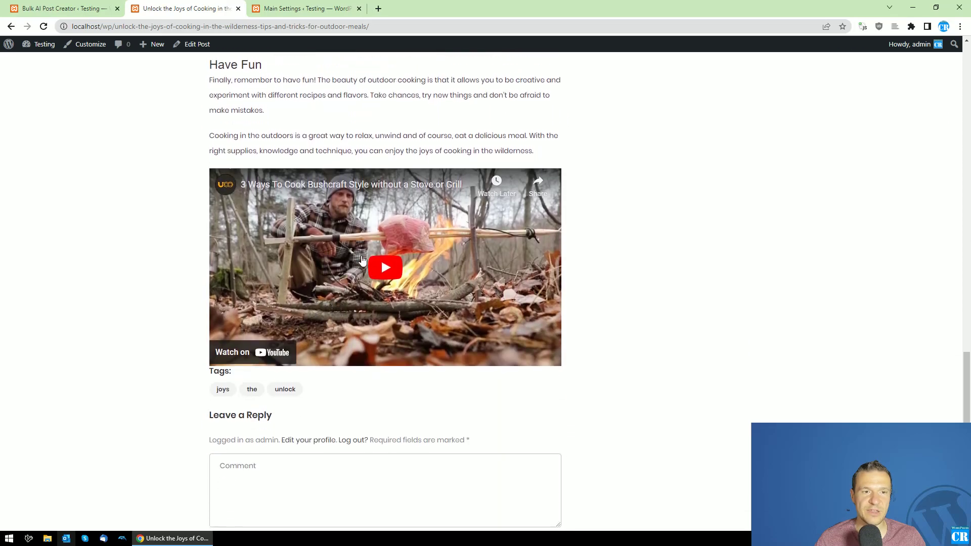
scroll(380, 276, "up", 1)
scroll(380, 276, "up", 15)
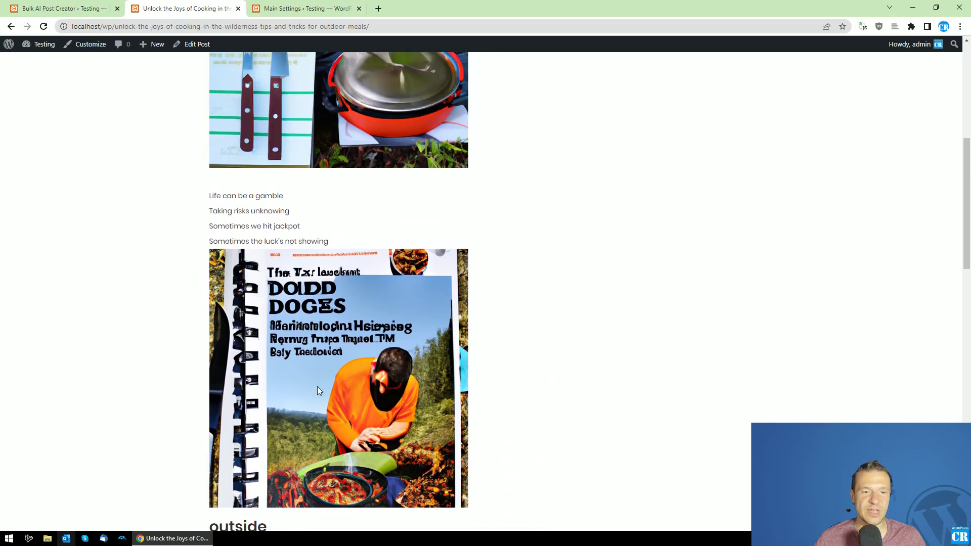
scroll(317, 391, "down", 10)
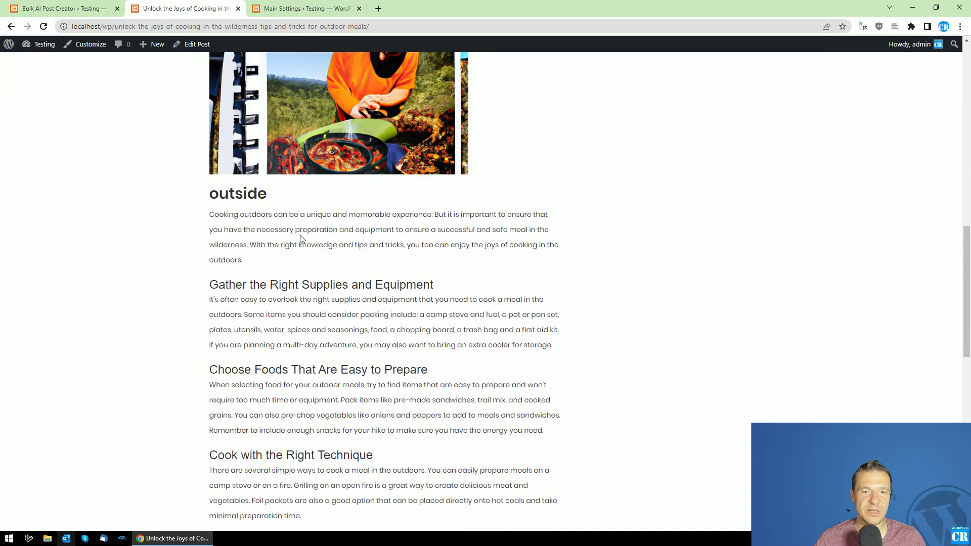
scroll(296, 247, "down", 6)
left_click(111, 5)
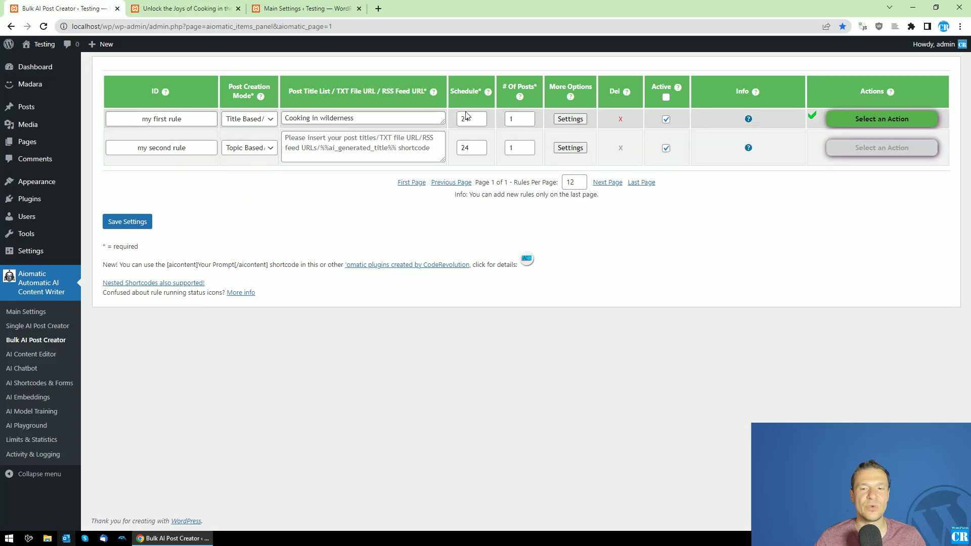
- Compare the first rule's rich content, category and tag settings with the generated wilderness cooking post, and close the settings
left_click(570, 119)
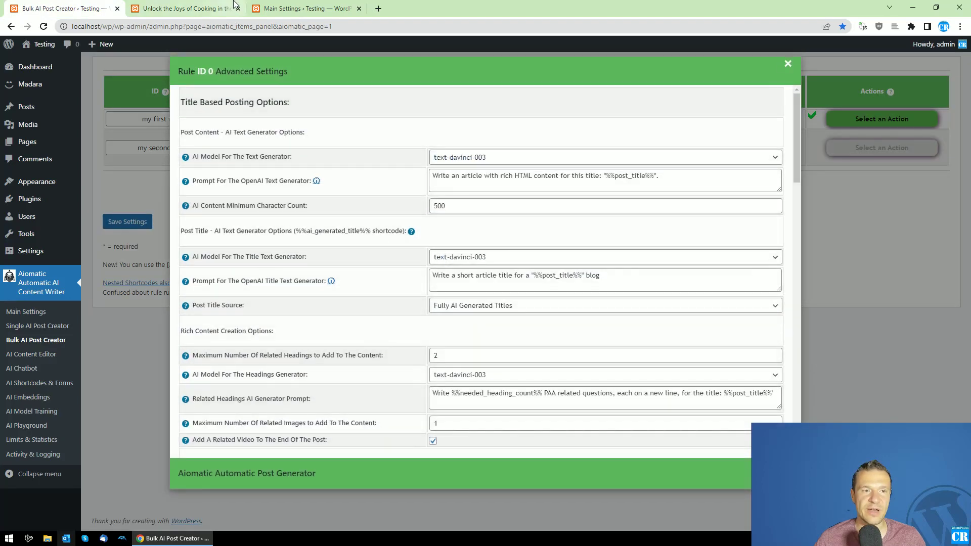
left_click(129, 5)
left_click(101, 7)
scroll(444, 245, "down", 4)
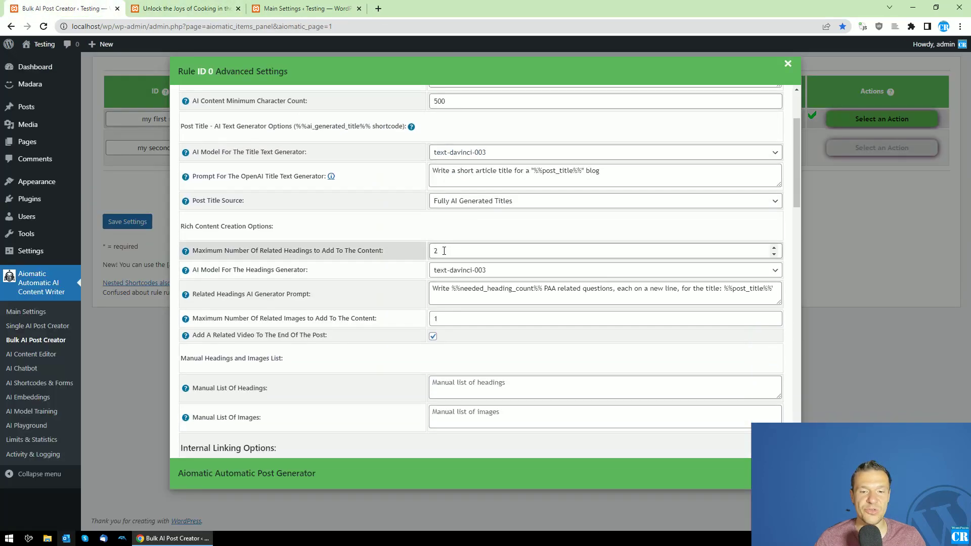
scroll(421, 236, "down", 8)
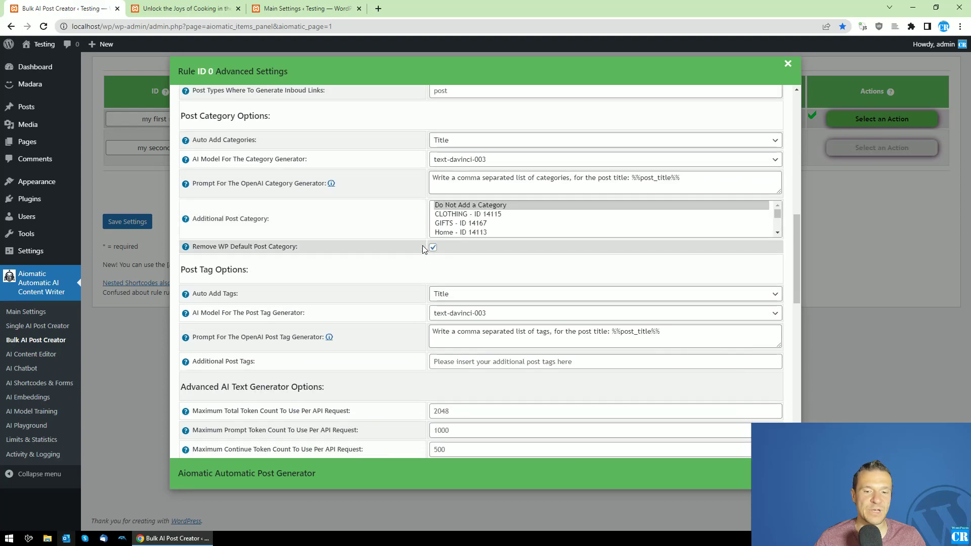
left_click(169, 6)
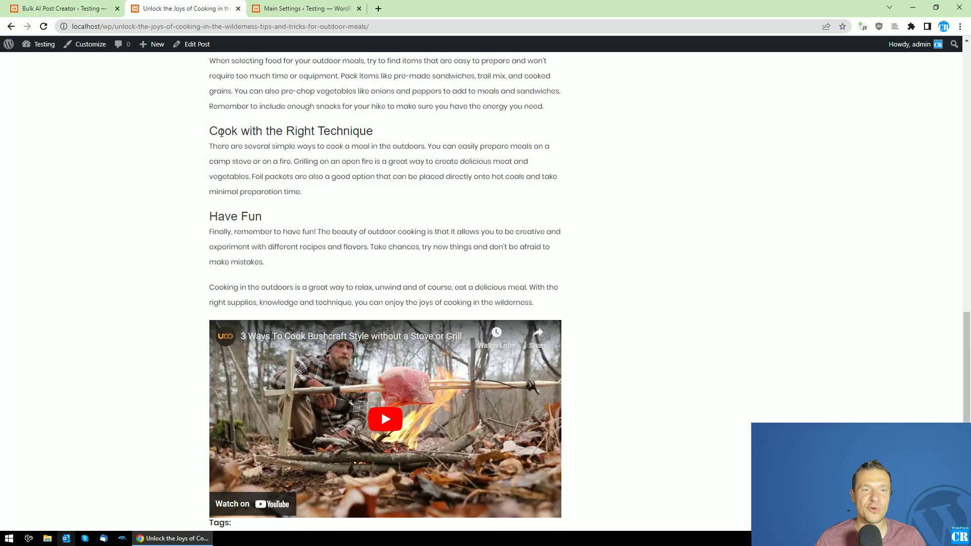
scroll(218, 230, "up", 10)
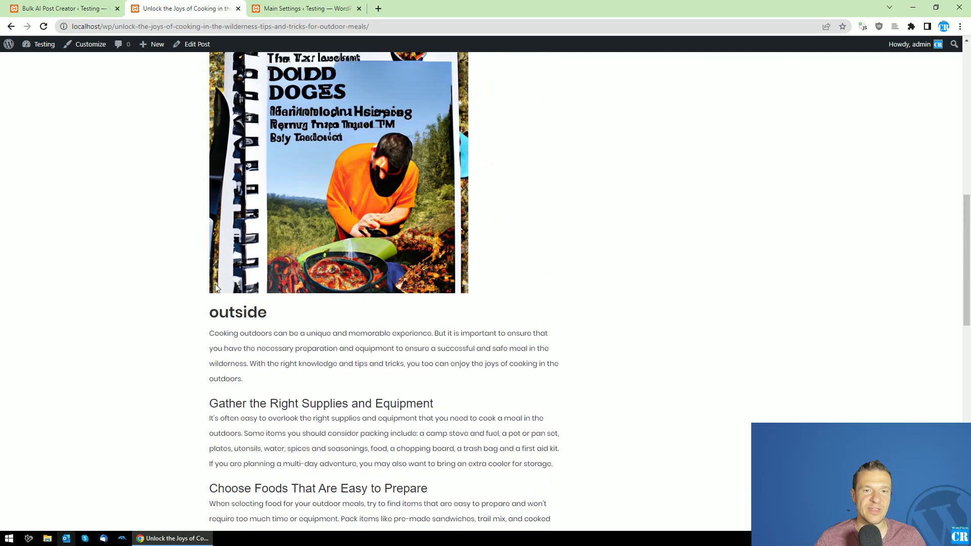
scroll(216, 288, "down", 10)
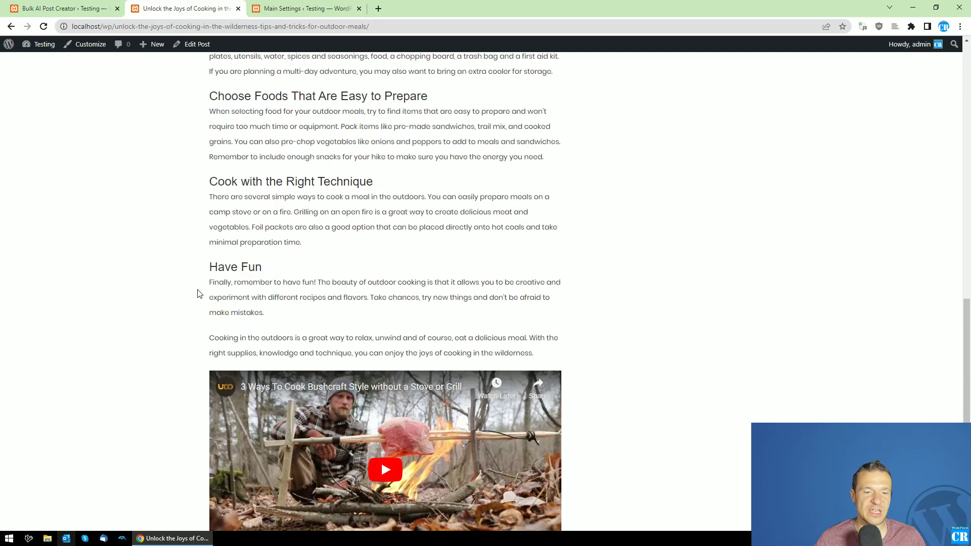
left_click(61, 8)
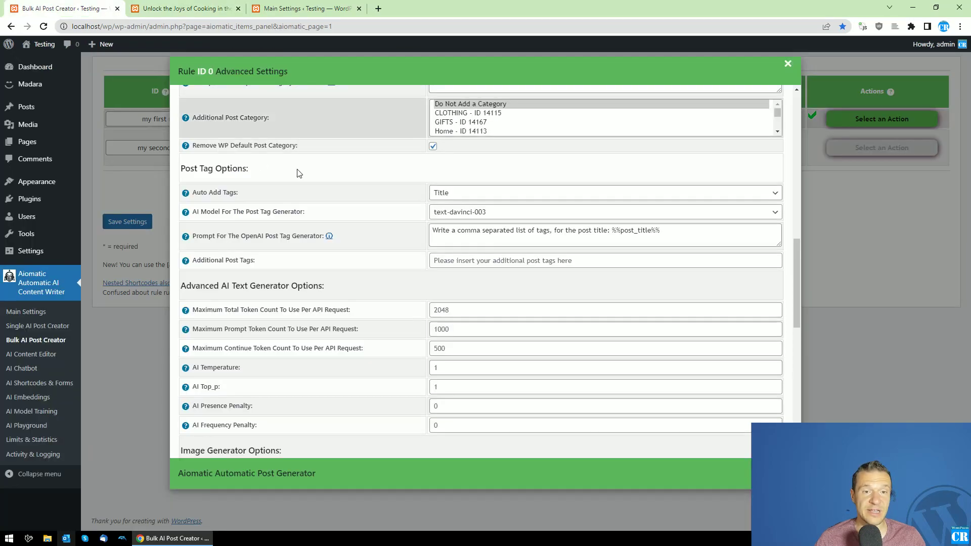
left_click_drag(796, 282, 801, 235)
left_click(803, 223)
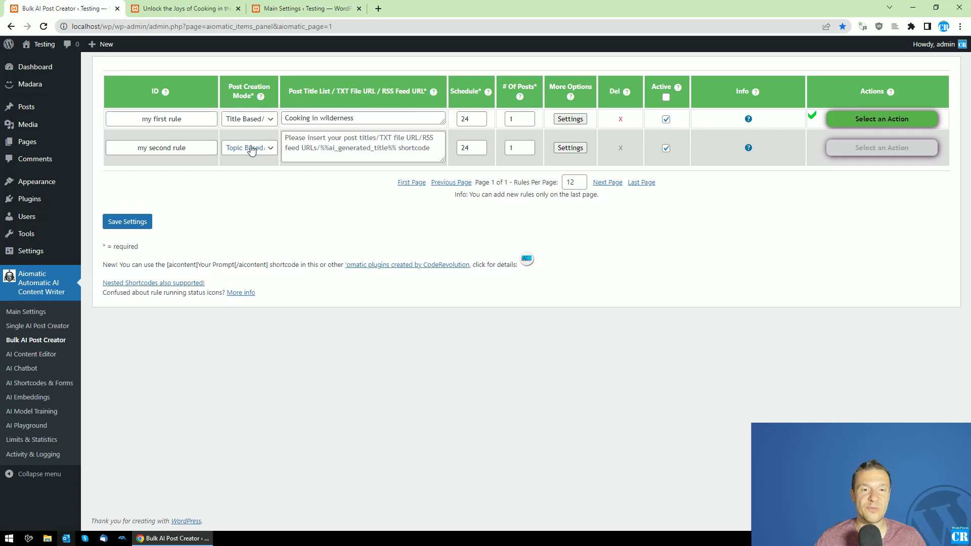
- Check the second rule's topic list option and the first rule's settings again, and open the second rule's post title list for editing
left_click(316, 140)
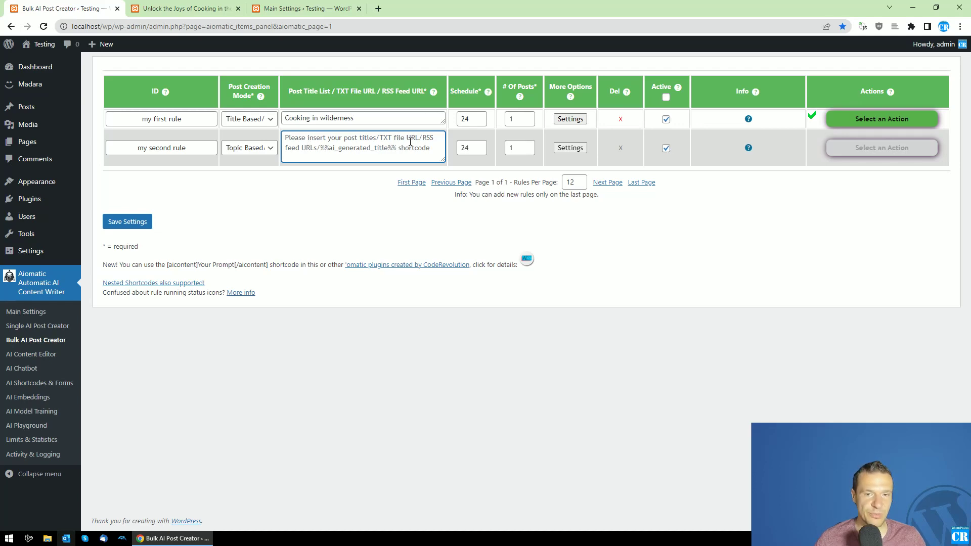
left_click(581, 148)
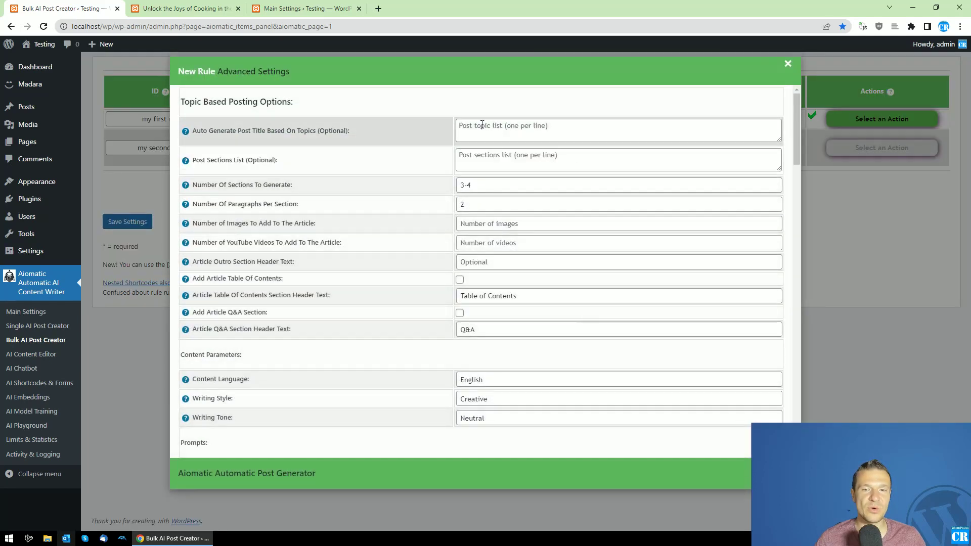
left_click(864, 180)
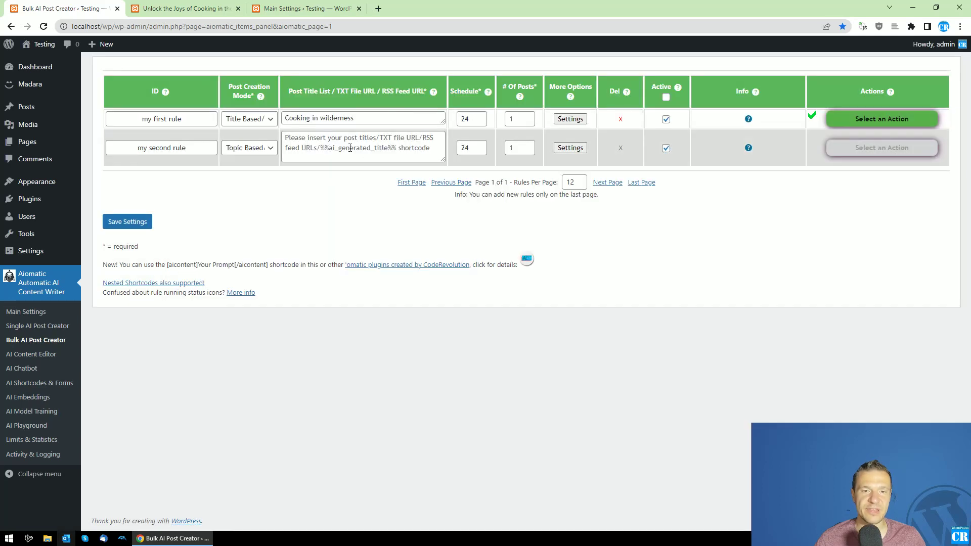
left_click(570, 119)
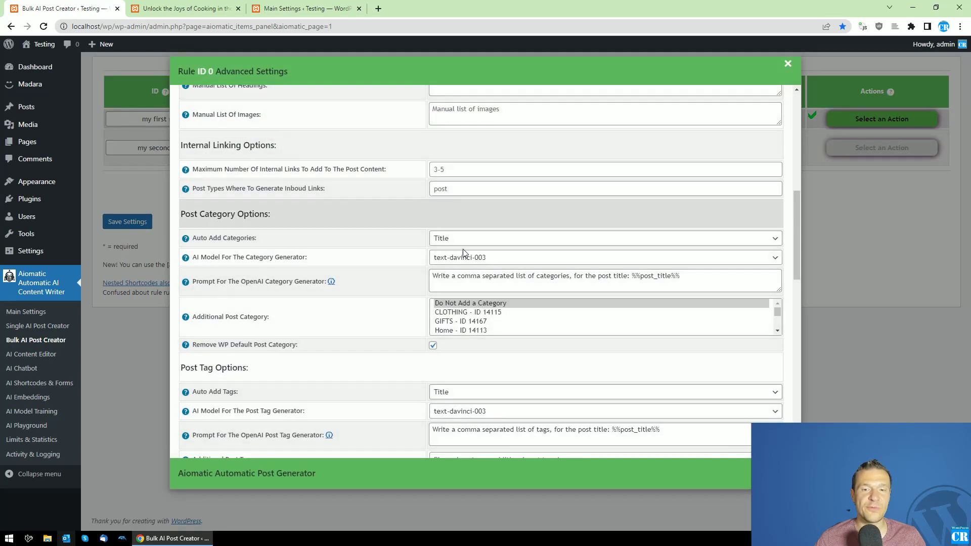
left_click(843, 225)
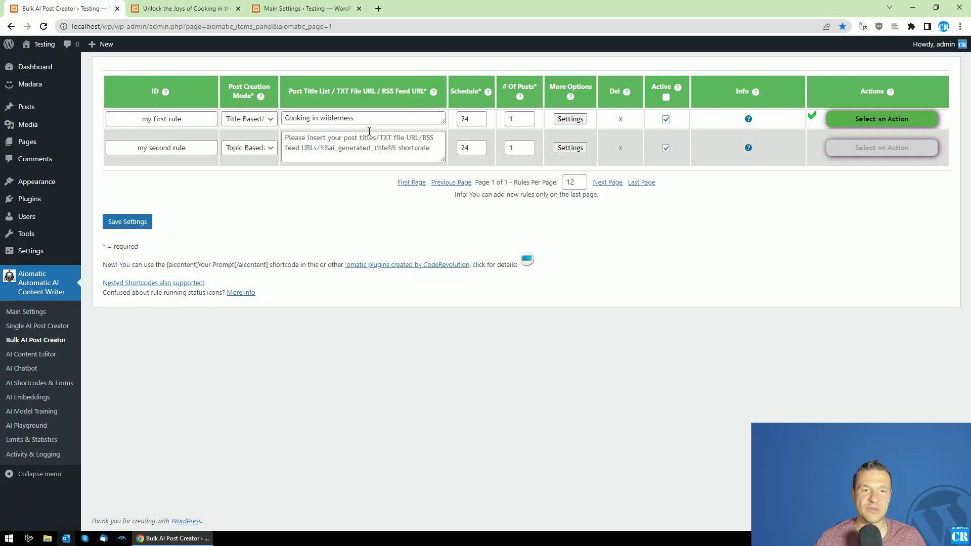
left_click(302, 148)
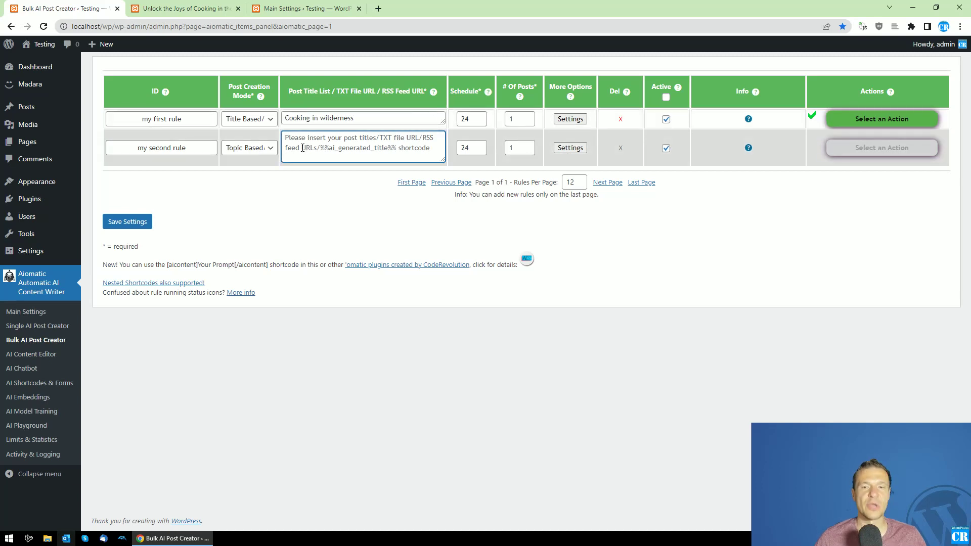
- Copy the title "Cooking in wilderness" from the first rule into the second rule's post title list
left_click(314, 119)
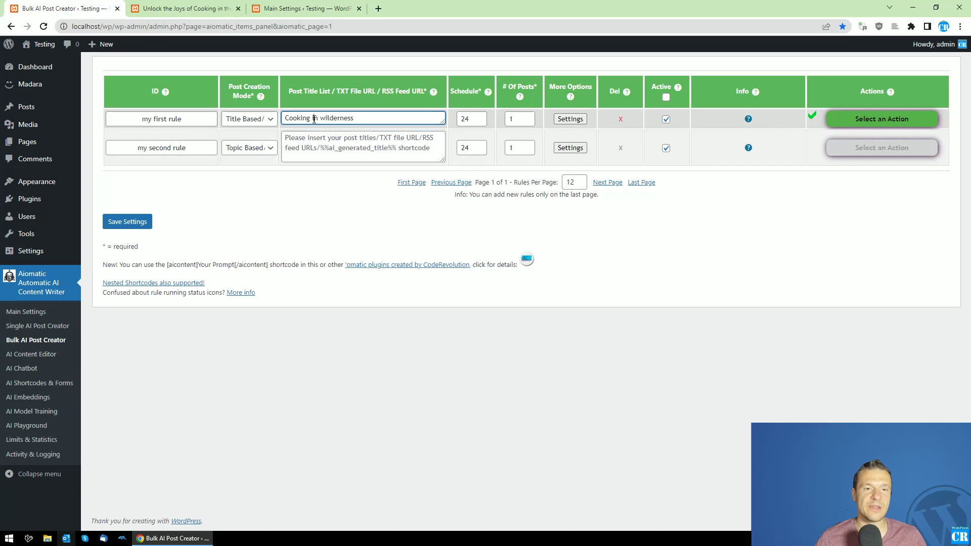
key("ctrl+a")
key("ctrl+c")
left_click(361, 133)
key("ctrl+v")
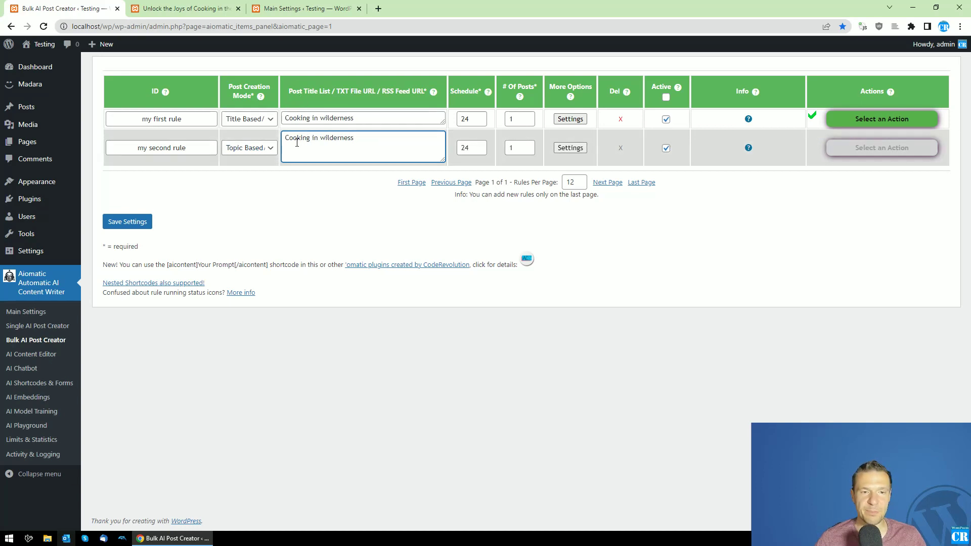
- Permanently delete all posts of the first rule and delete both existing rules, leaving the page despite unsaved changes
left_click(844, 118)
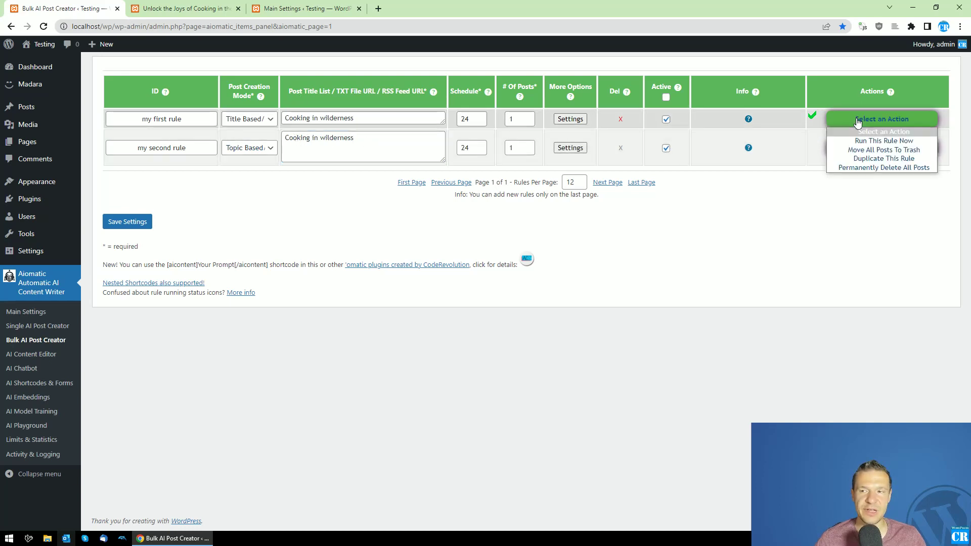
left_click(851, 169)
key("Return")
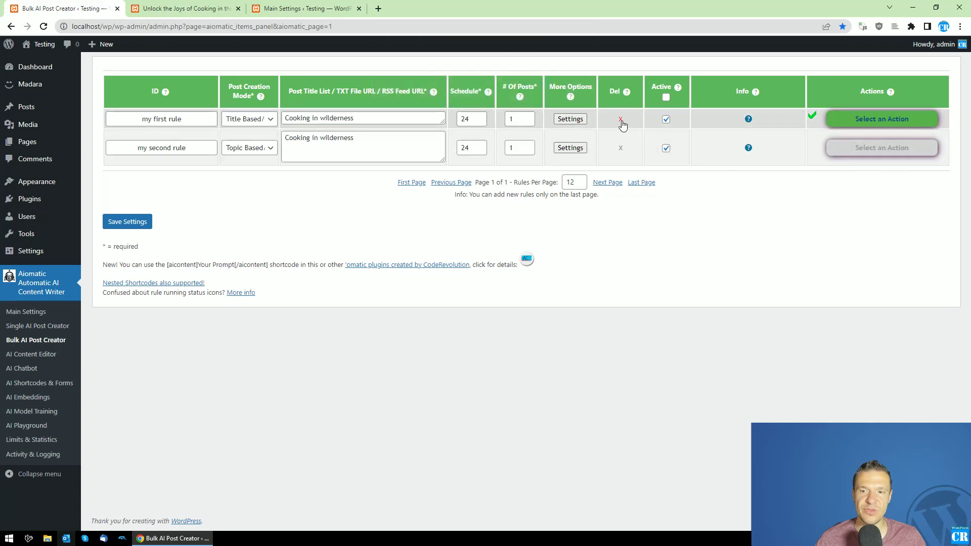
left_click(620, 120)
key("Return")
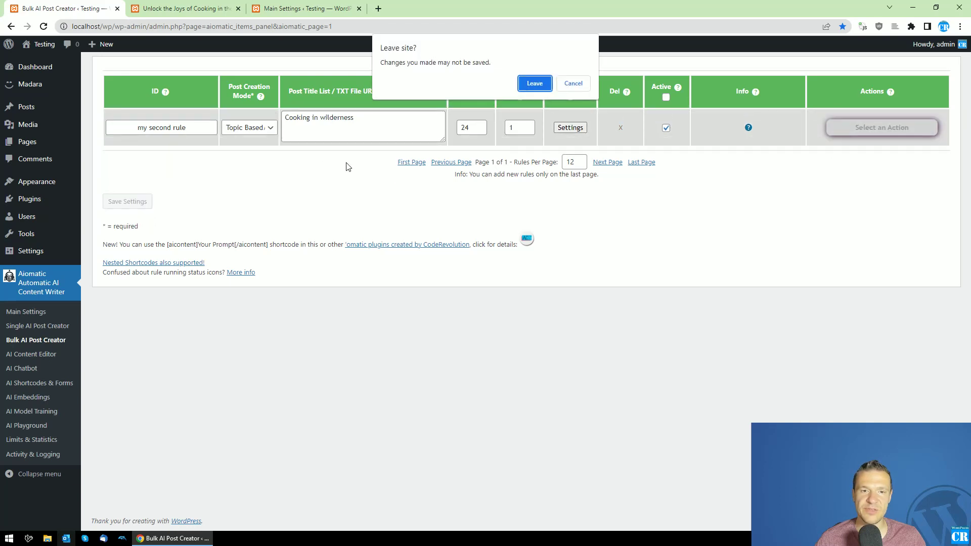
left_click(535, 83)
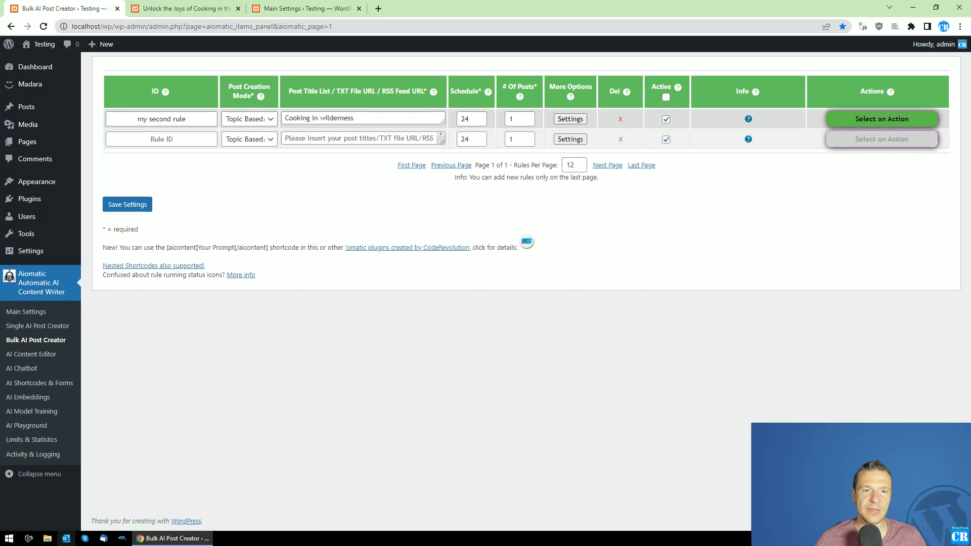
left_click(621, 120)
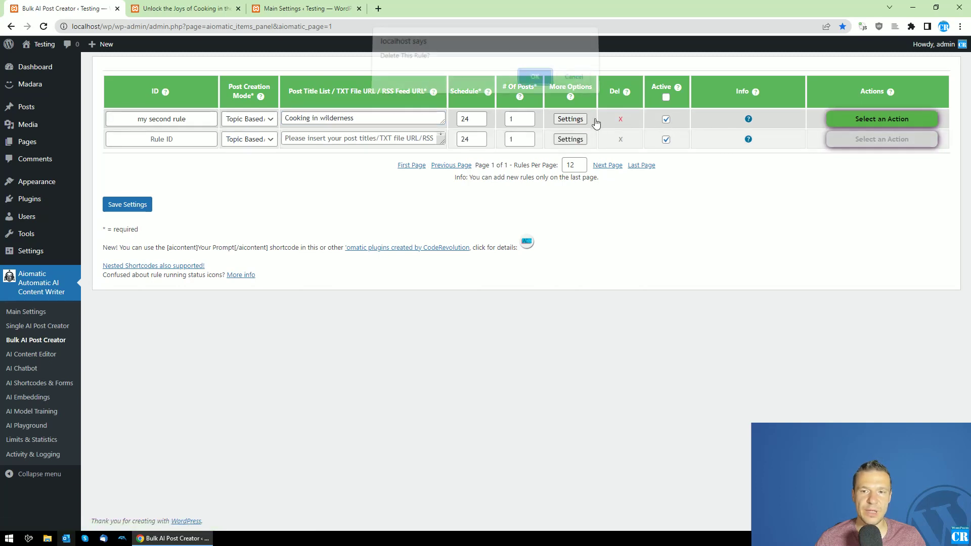
key("Return")
- Keep the new rule's creation mode topic based and enter "Cooking in wilderness" as its post title
left_click(242, 119)
left_click(244, 120)
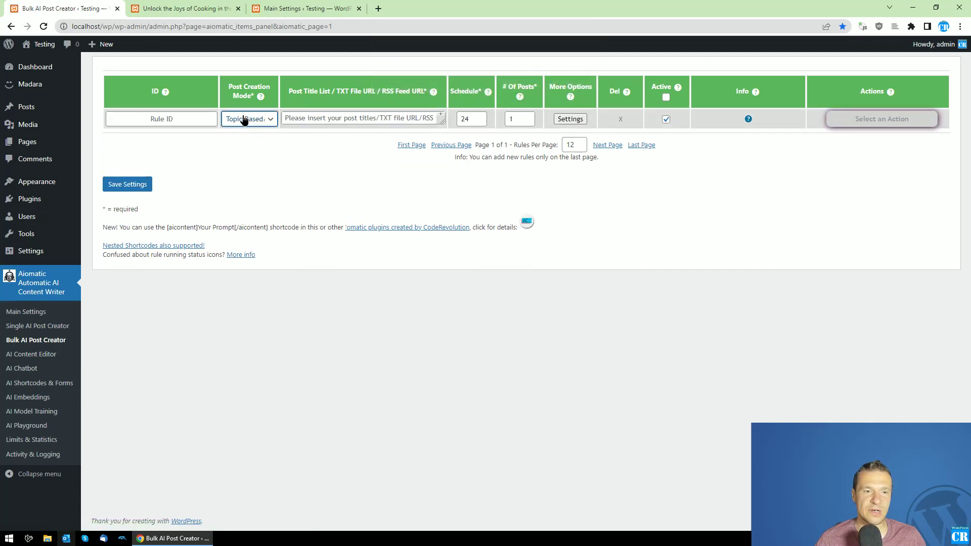
left_click(243, 120)
left_click(238, 120)
left_click(285, 120)
key("ctrl+v")
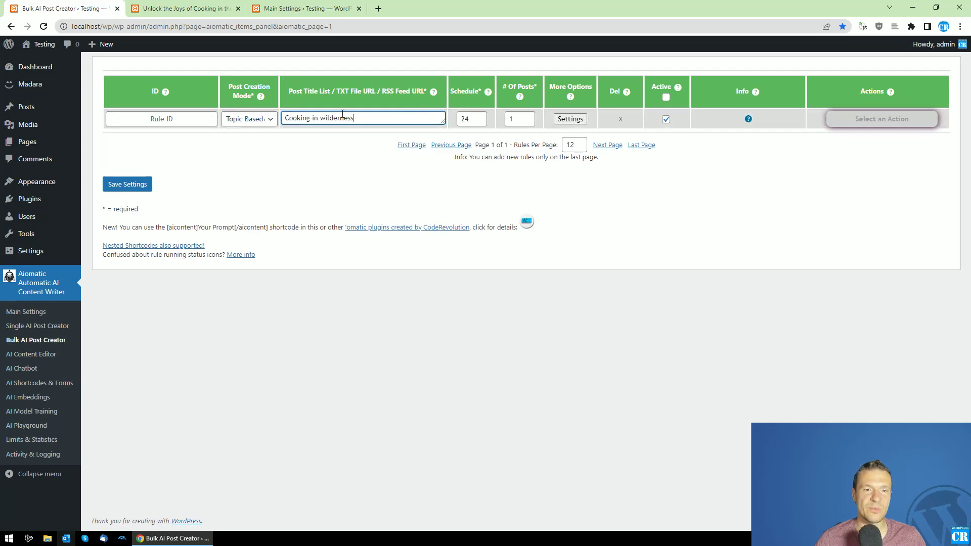
- In the new rule's advanced settings, enter "Cooking in wilderness" as a topic for auto-generating post titles
left_click(567, 120)
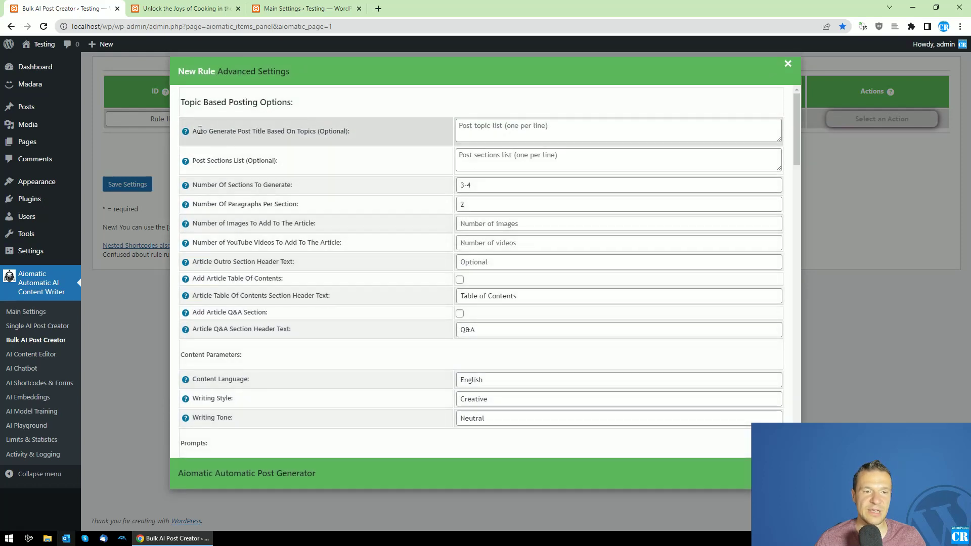
left_click_drag(192, 131, 318, 131)
left_click(470, 129)
key("ctrl+v")
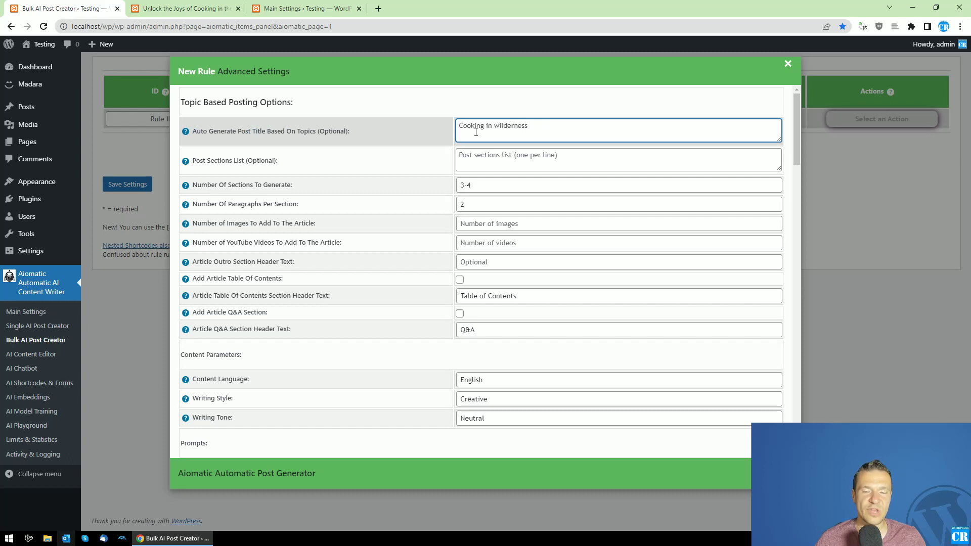
- Enlarge the topic list and add "Cooking beef in wilderness" as a second topic on its own line
left_click_drag(779, 139, 778, 206)
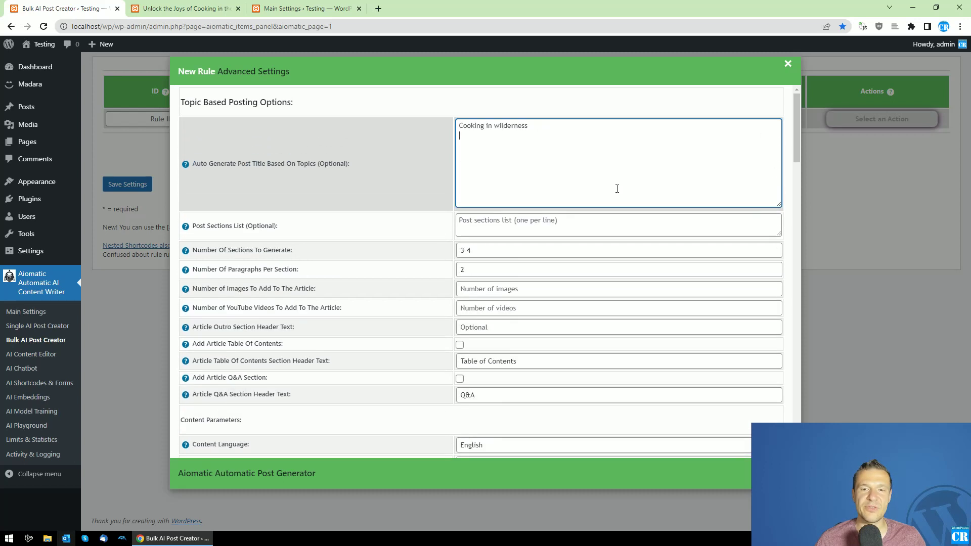
key("ctrl+v")
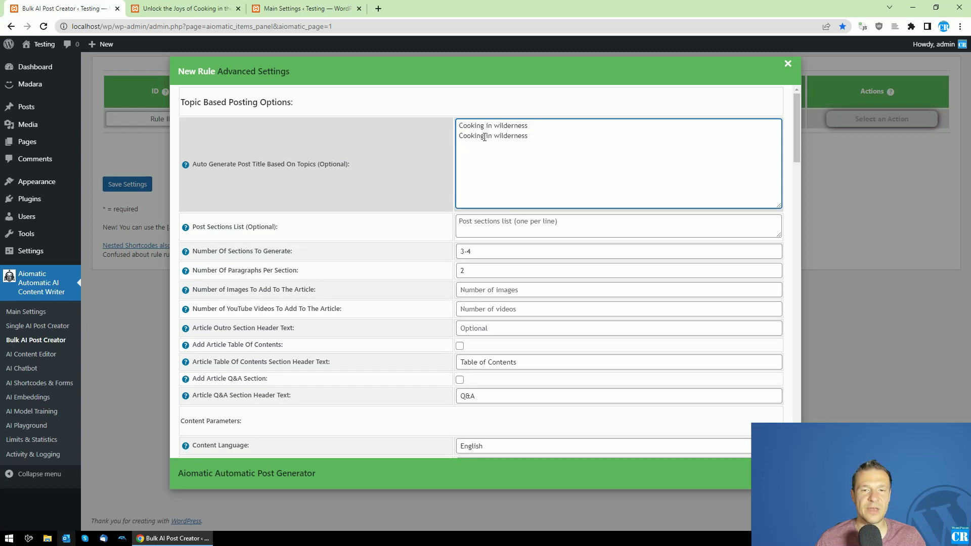
left_click(492, 137)
key("BackSpace")
key("BackSpace")
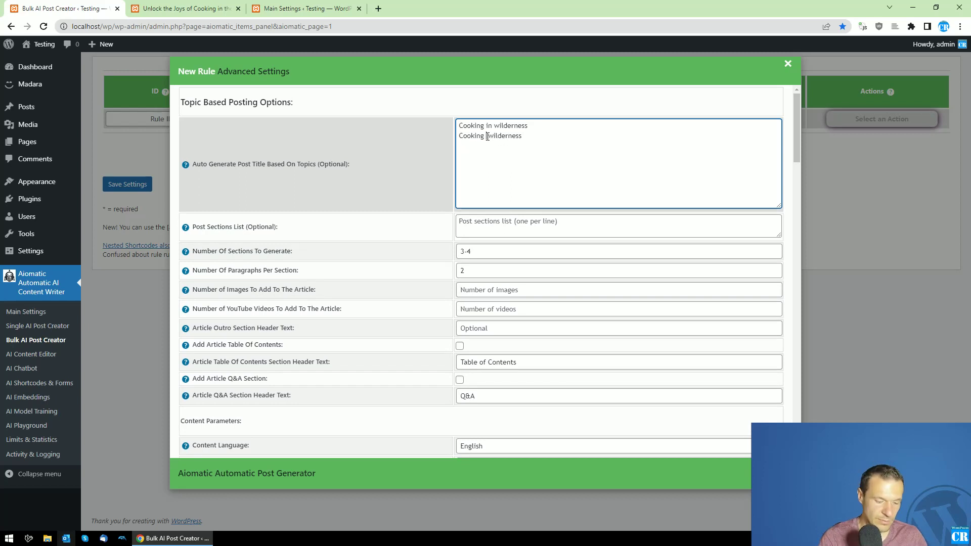
type("beek")
key("BackSpace")
type("f")
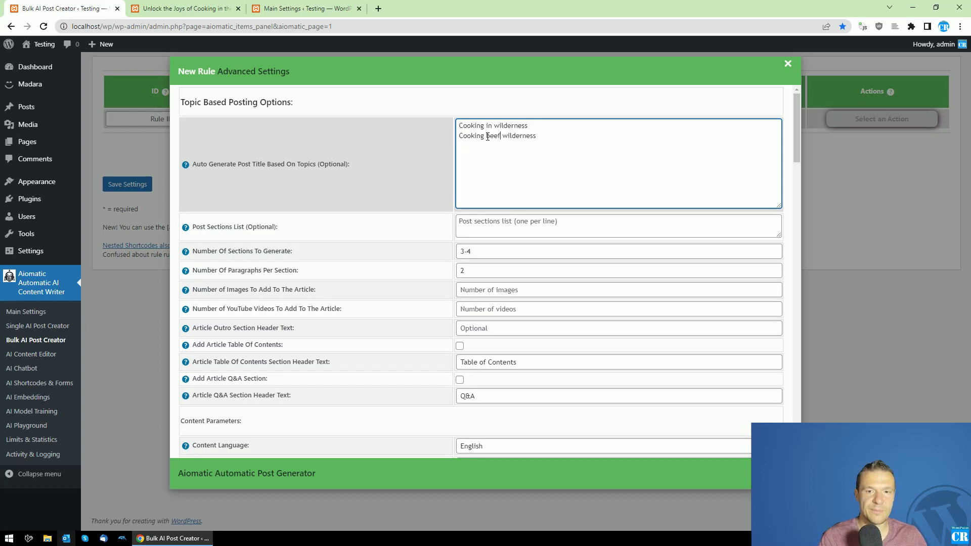
type(" in")
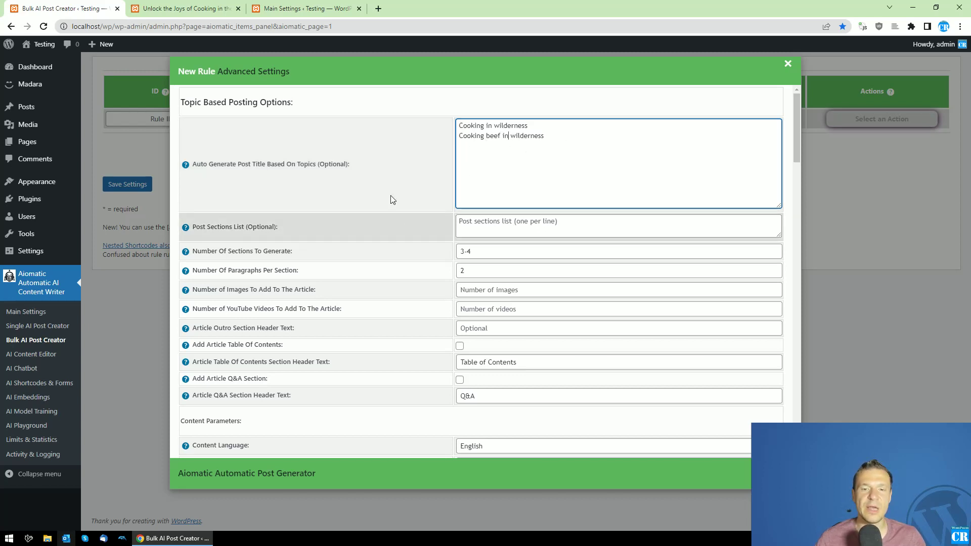
- Compare the topics for auto-generating post titles in the advanced settings with the new rule's own title list
left_click_drag(196, 163, 318, 164)
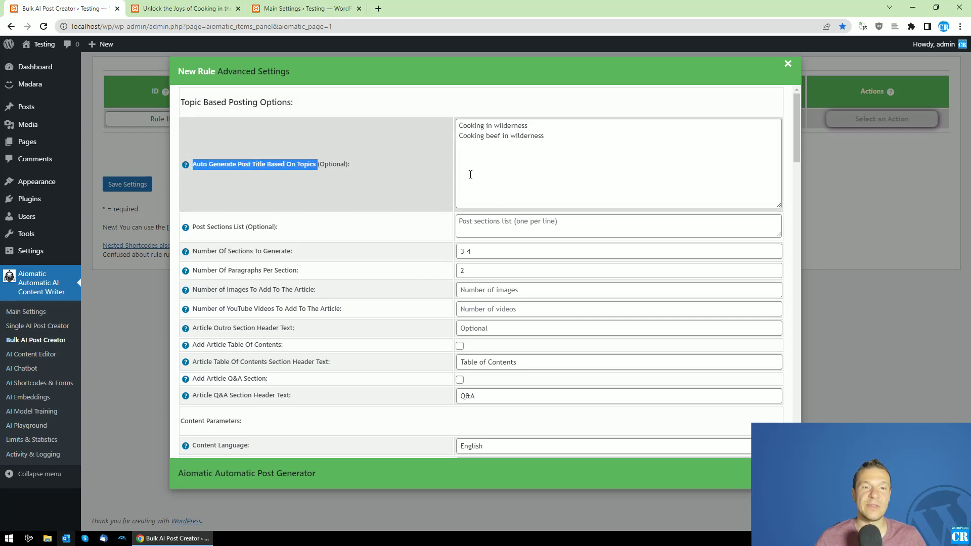
mouse_move(460, 126)
left_mouse_down()
mouse_move(530, 126)
mouse_move(541, 135)
mouse_move(448, 136)
left_mouse_up()
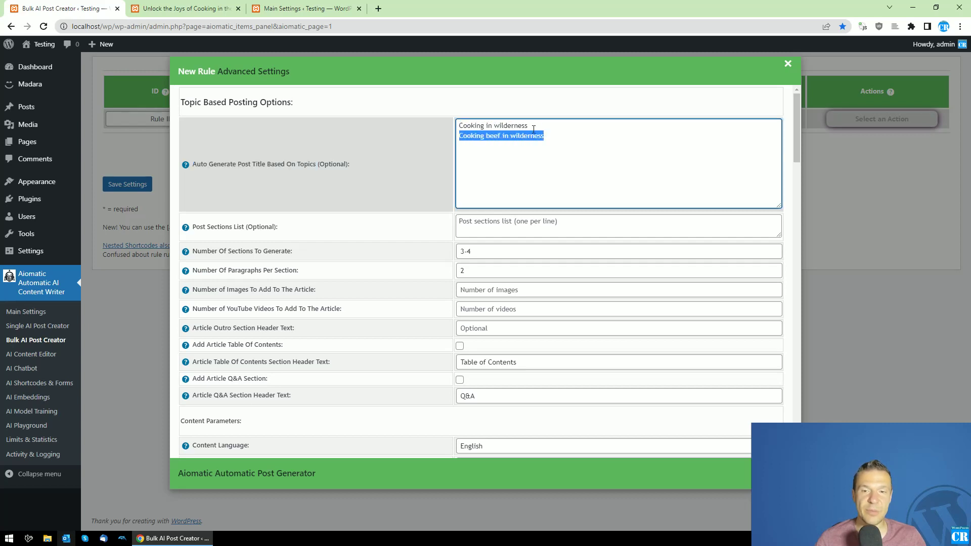
triple_click(512, 136)
left_click(510, 136)
left_click_drag(544, 136, 445, 136)
left_click(143, 151)
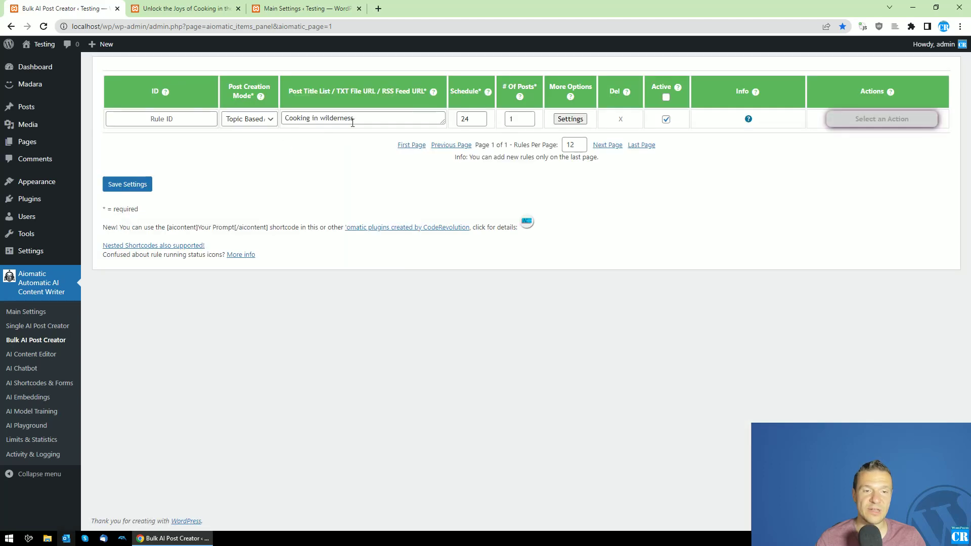
left_click(571, 119)
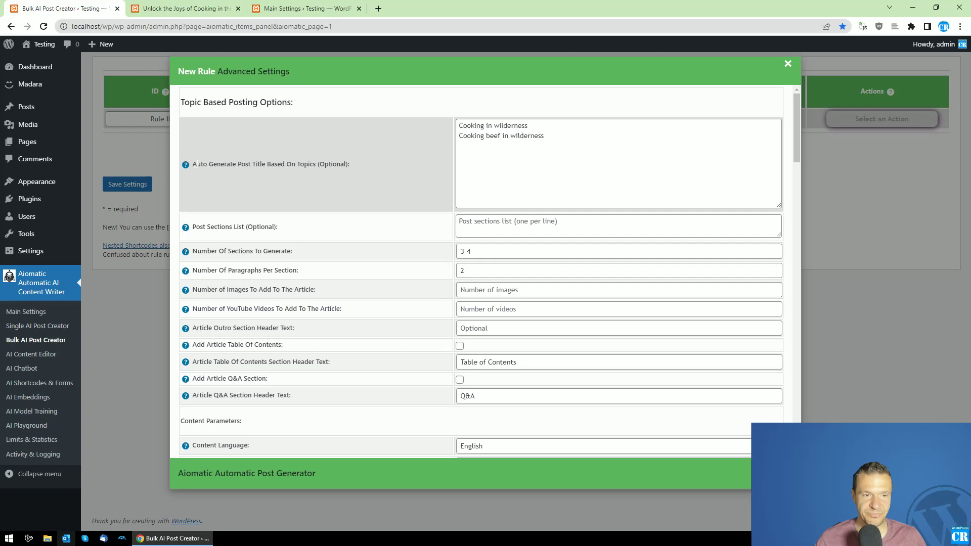
left_click_drag(193, 163, 316, 163)
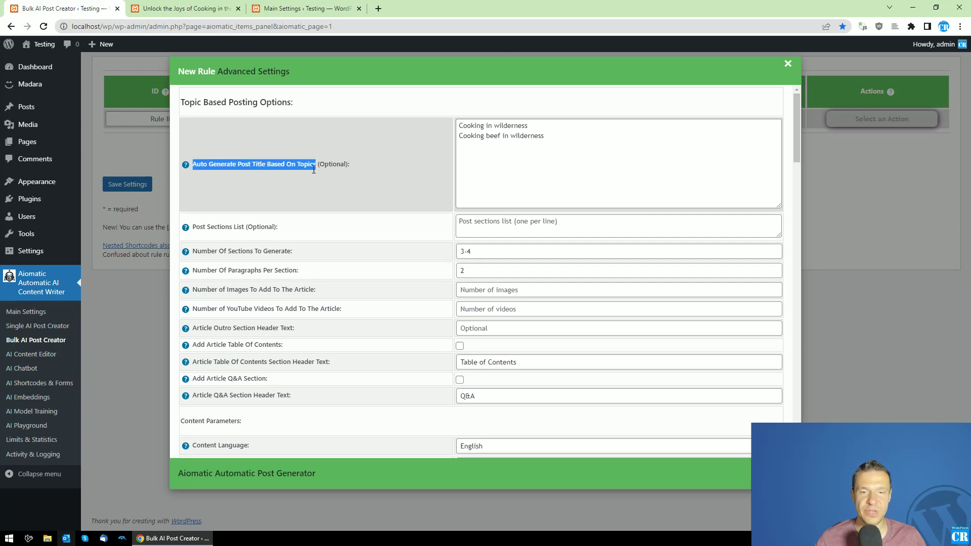
left_click(150, 137)
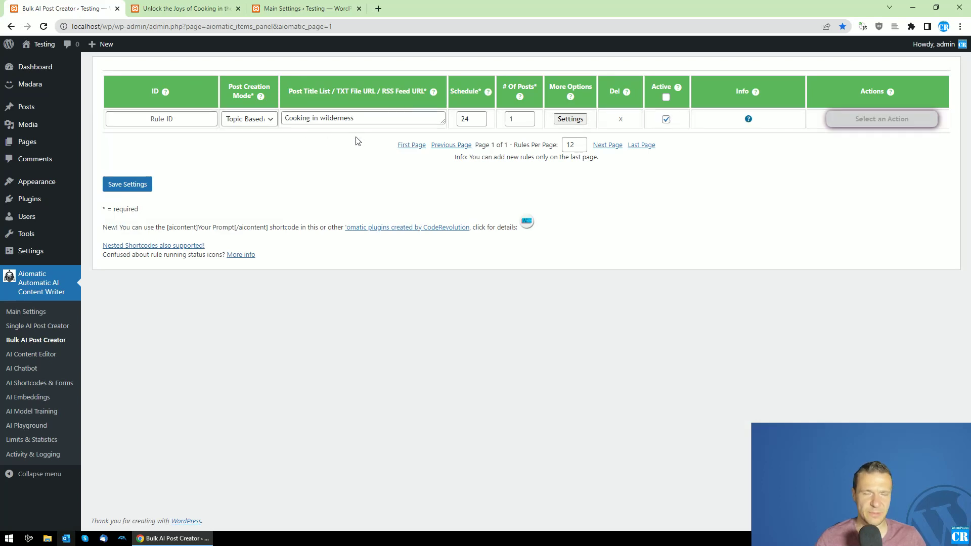
- Copy both topics from the new rule's auto-generate title list, clear the list and close the advanced settings
left_click(582, 120)
key("ctrl+a")
key("ctrl+c")
key("BackSpace")
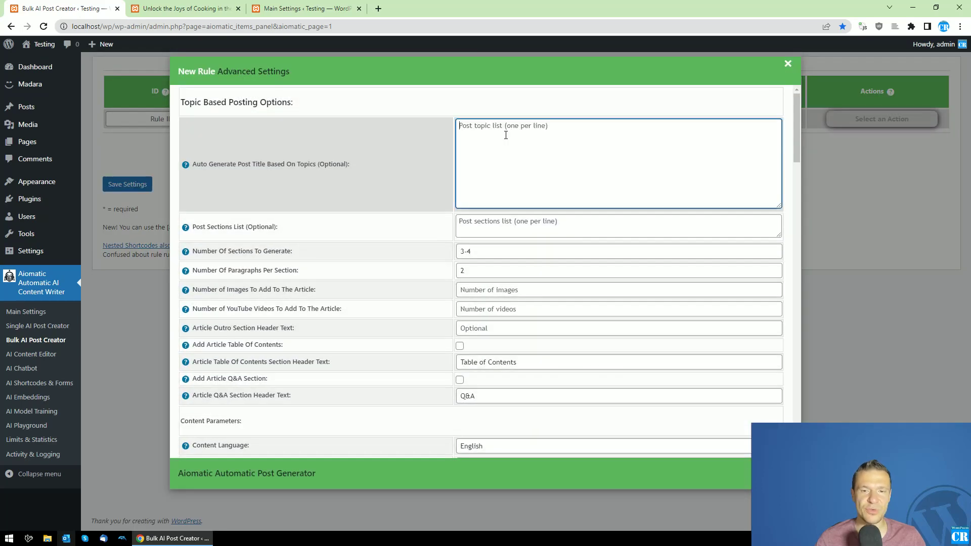
left_click(139, 149)
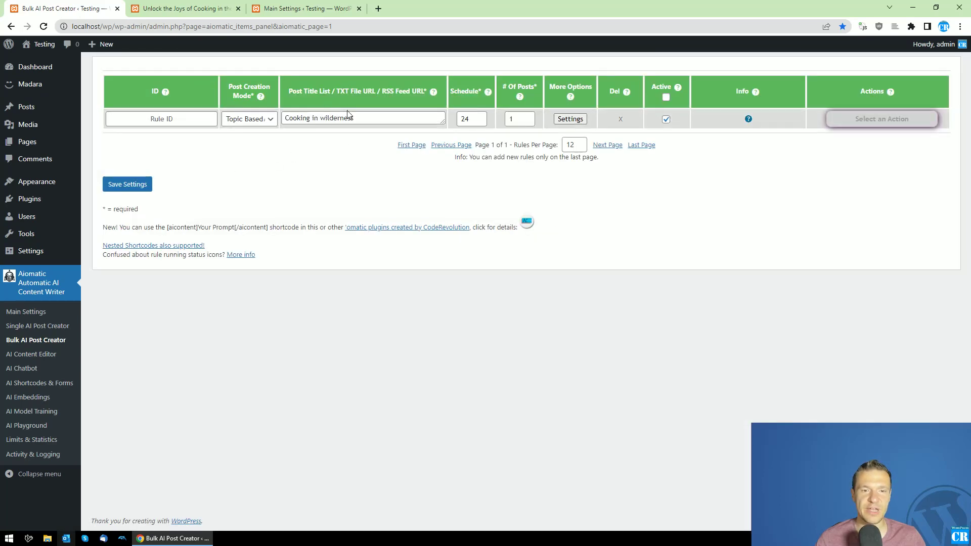
- Enlarge the rule's title list, then paste "Cooking in wilderness" and "Cooking beef in wilderness" back into the advanced settings' topic list
left_click(338, 124)
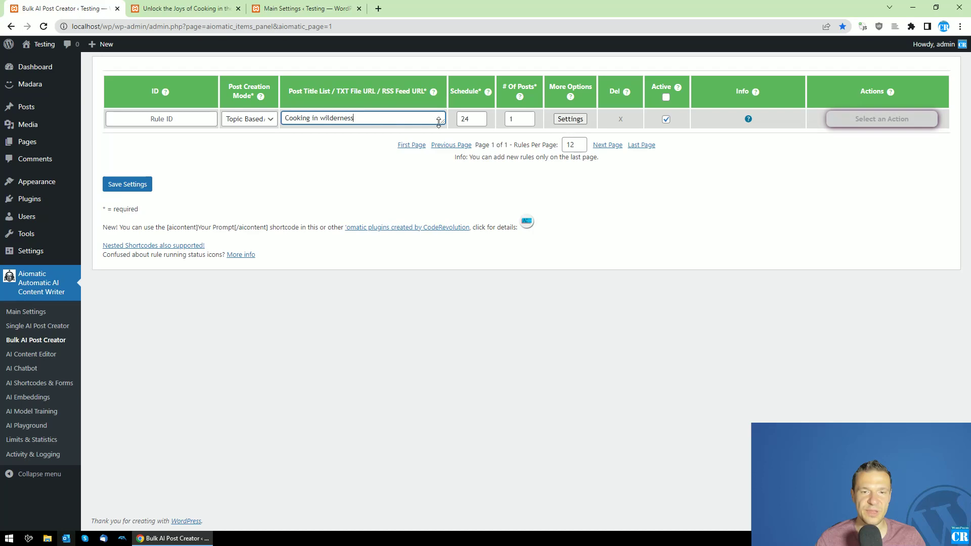
left_click_drag(368, 133, 262, 112)
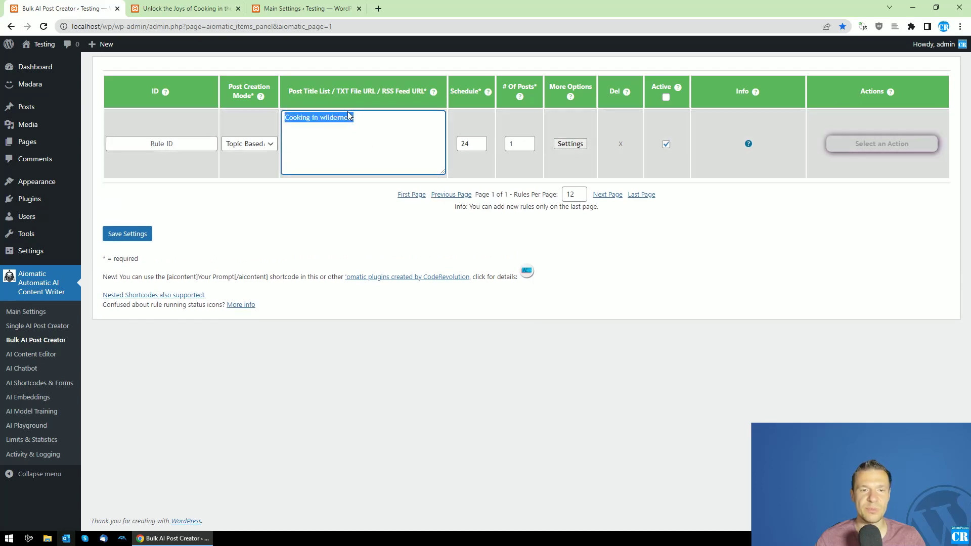
left_click(575, 145)
left_click(536, 141)
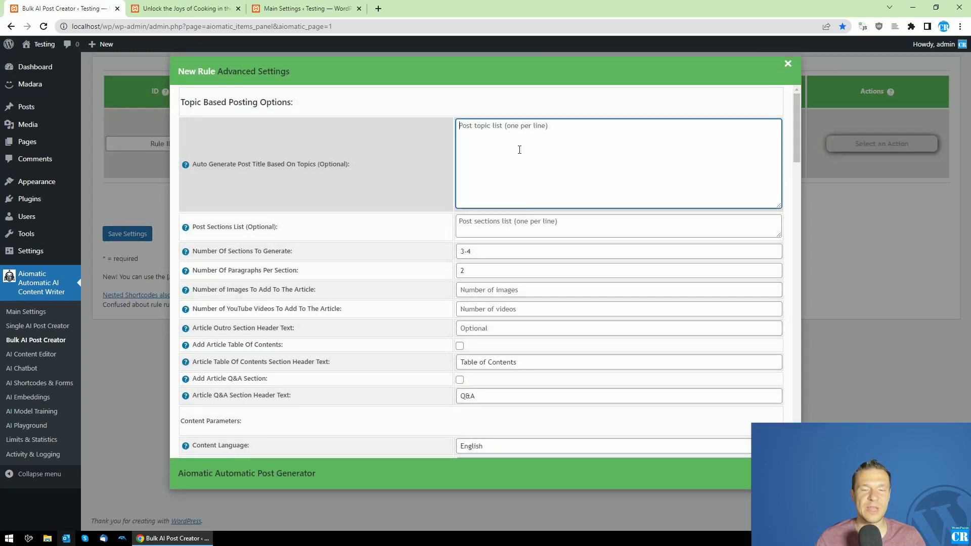
key("ctrl+v")
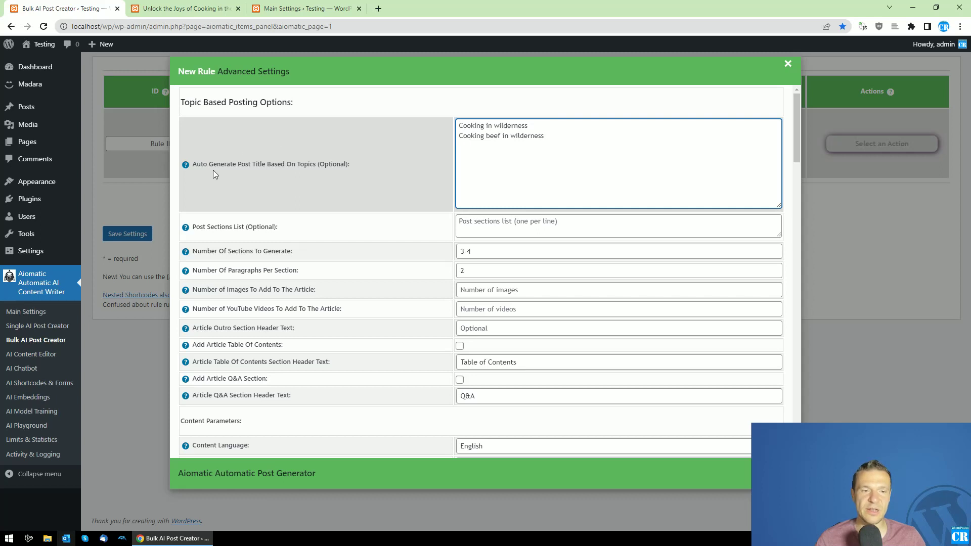
- Examine the topic-based options for the post sections list, number of sections and paragraphs per section, enlarging the sections list
left_click_drag(194, 164, 314, 164)
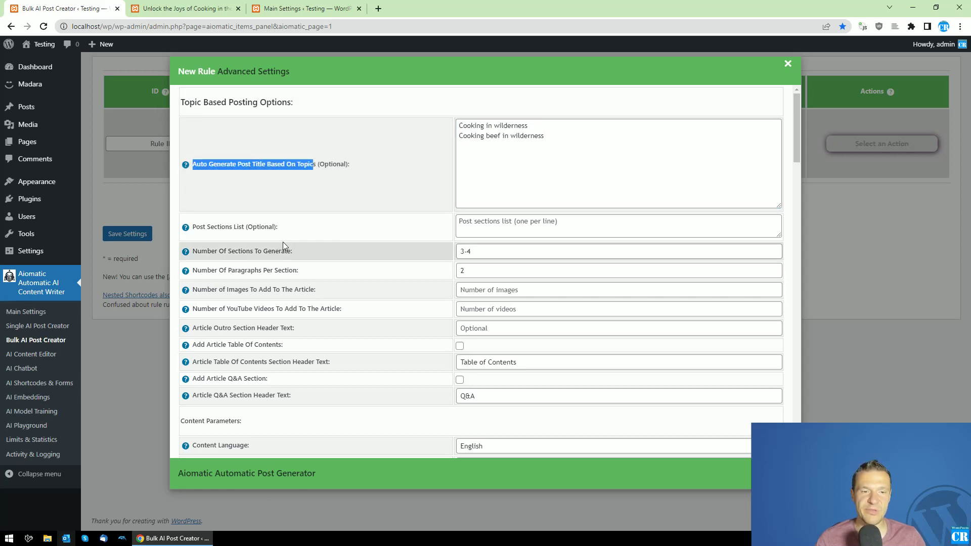
scroll(204, 190, "down", 1)
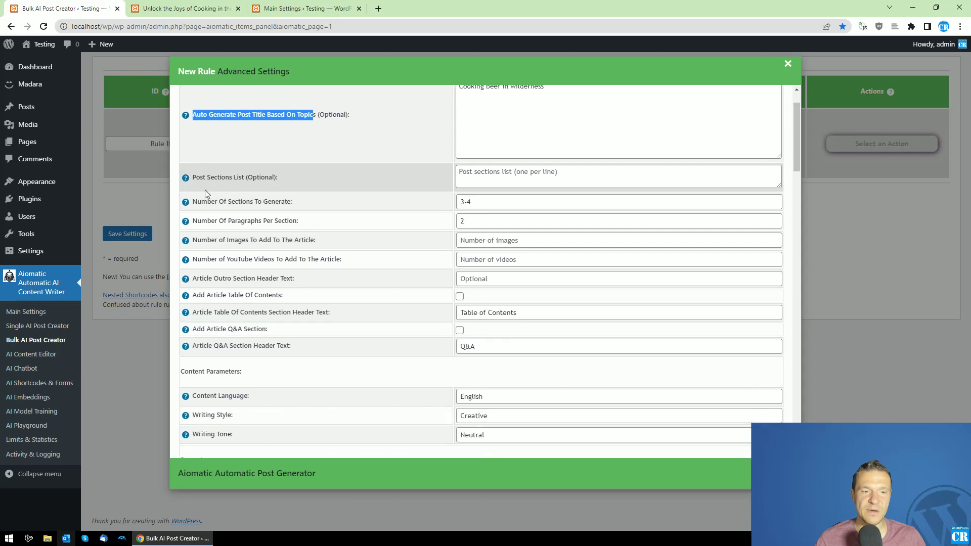
left_click(495, 178)
left_click_drag(779, 184, 778, 224)
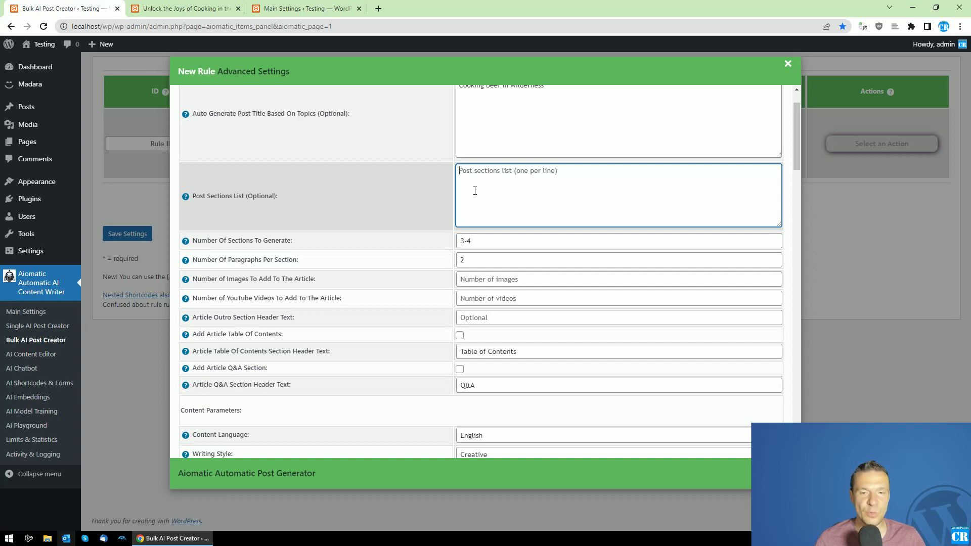
left_click_drag(219, 240, 338, 244)
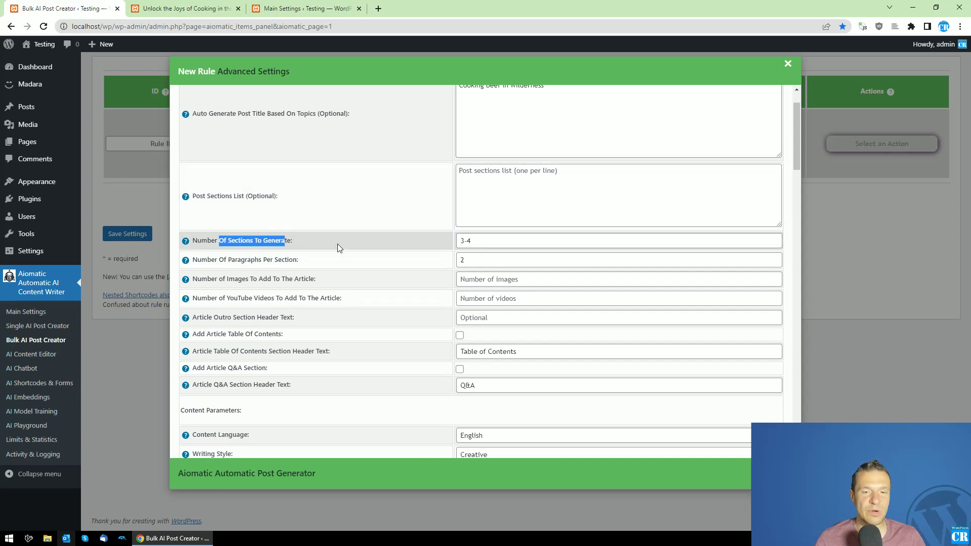
left_click_drag(477, 238, 452, 242)
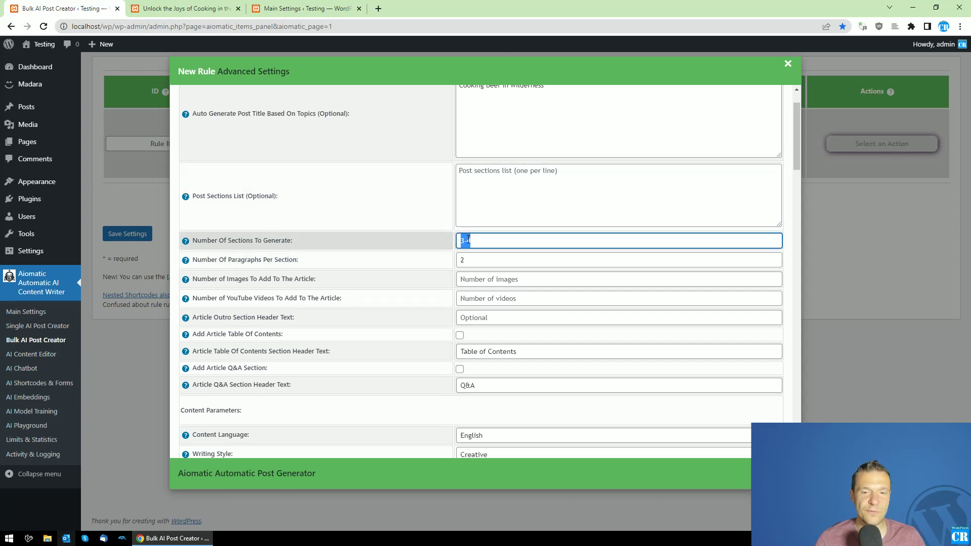
scroll(445, 238, "down", 1)
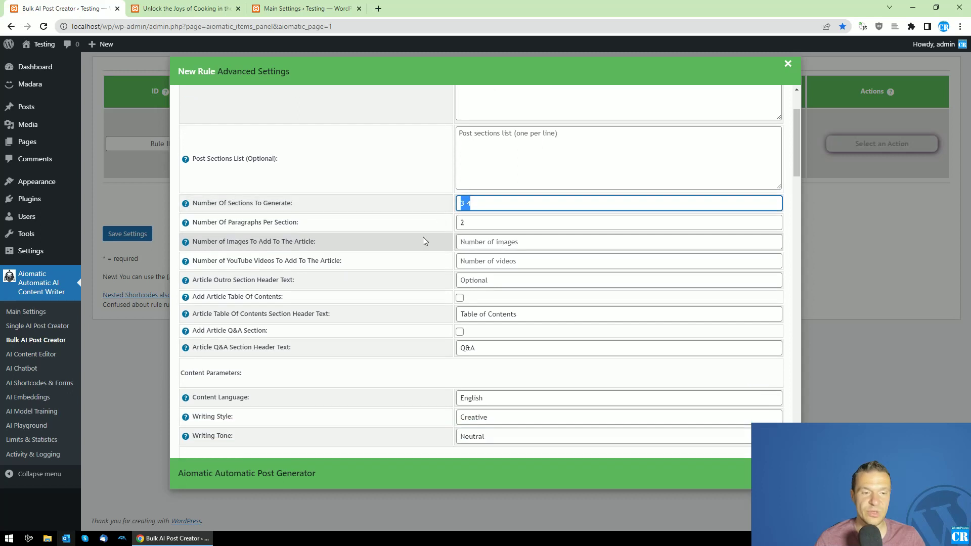
left_click_drag(218, 210, 295, 210)
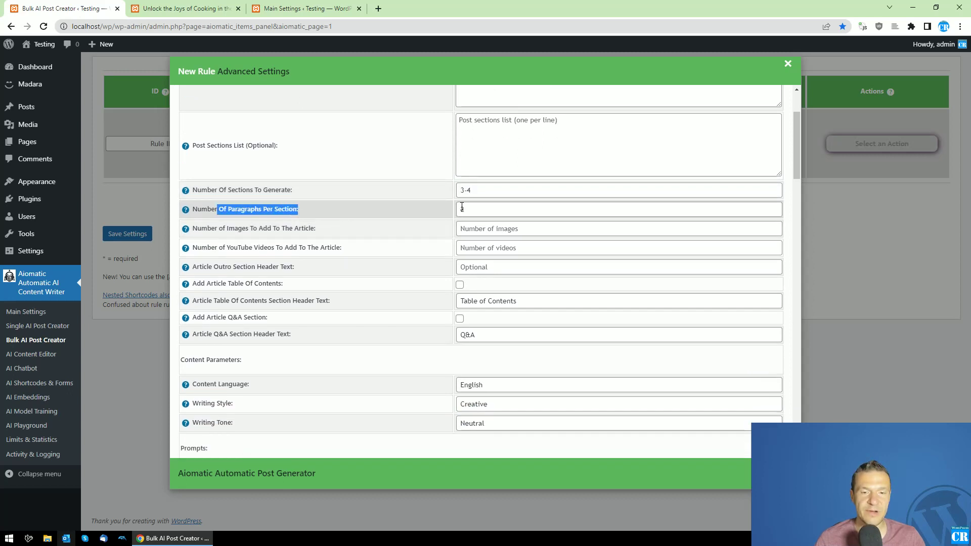
- Set the number of YouTube videos to add to the article to 1
left_click_drag(462, 207, 455, 209)
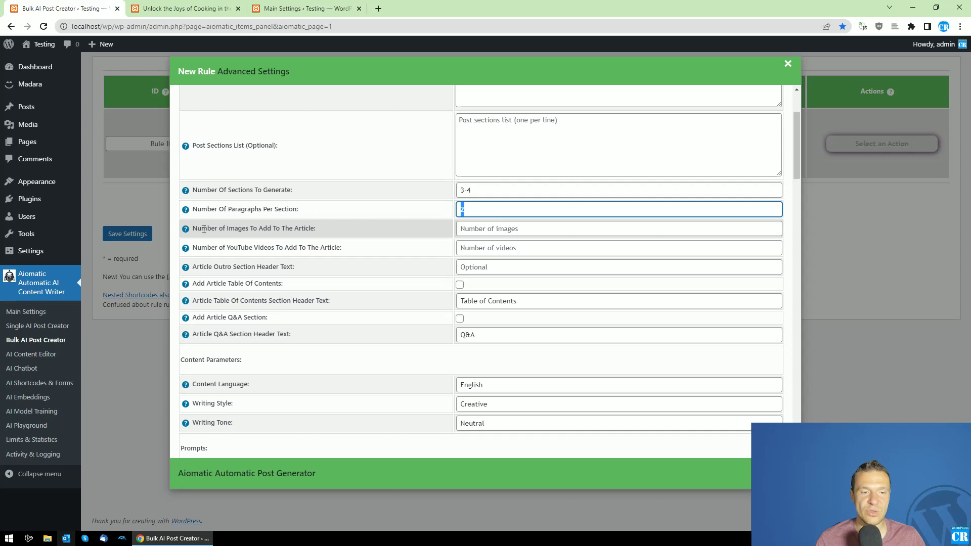
left_click_drag(204, 229, 299, 229)
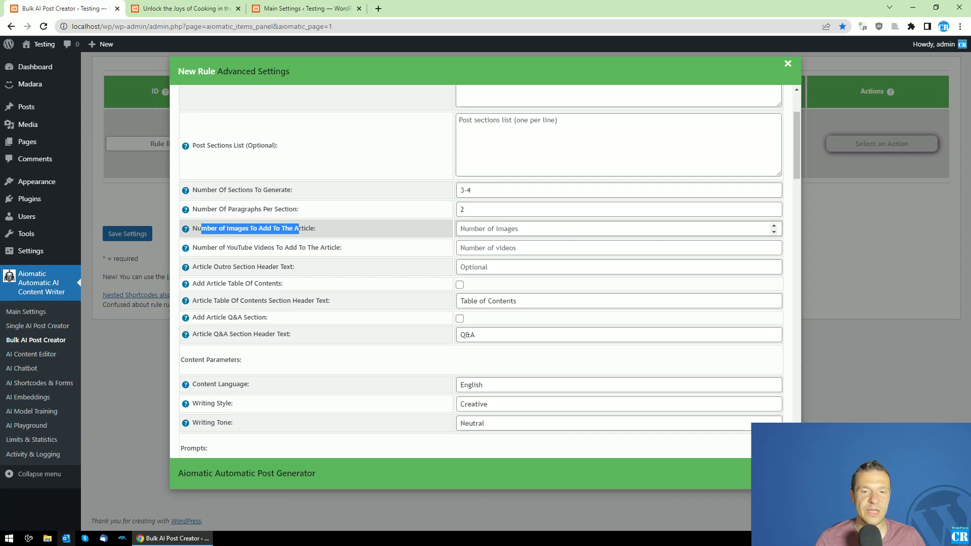
left_click(467, 230)
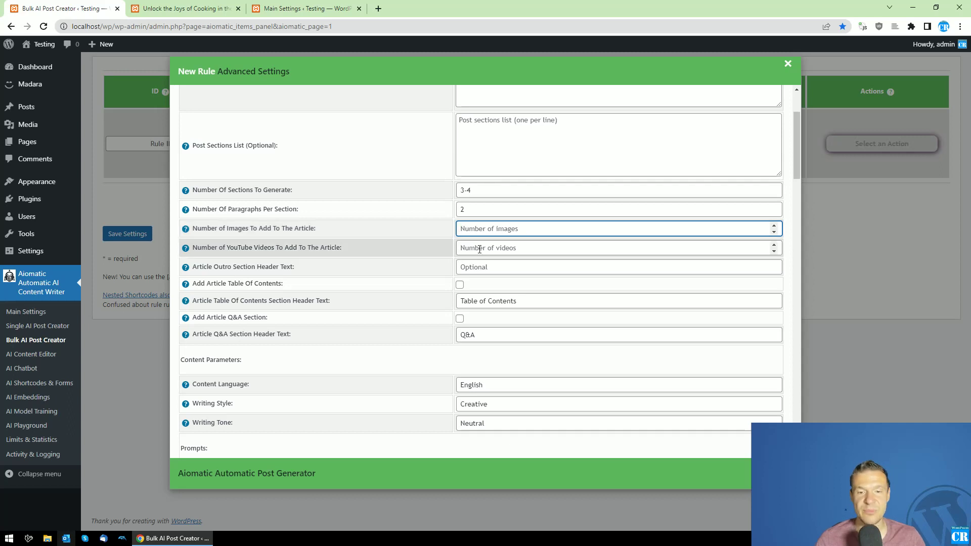
left_click(477, 249)
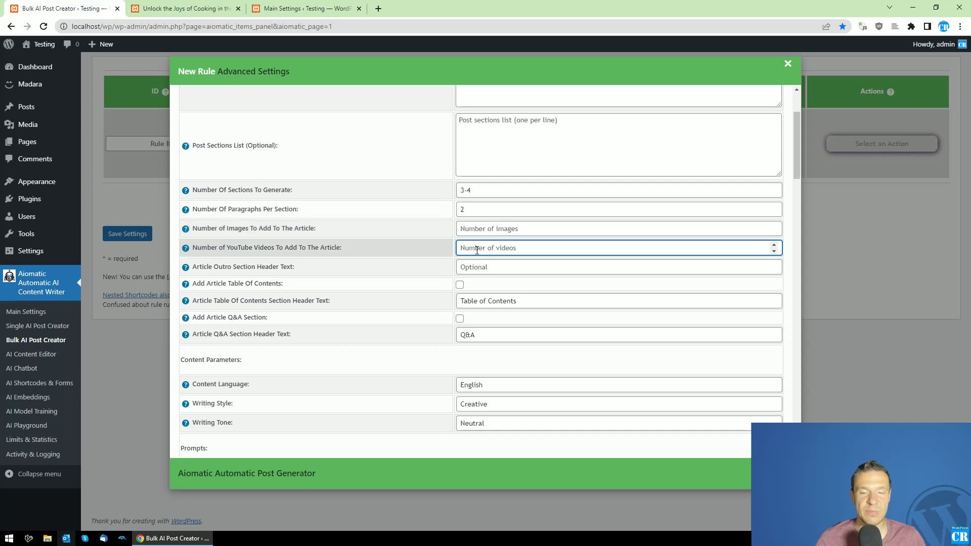
type("1")
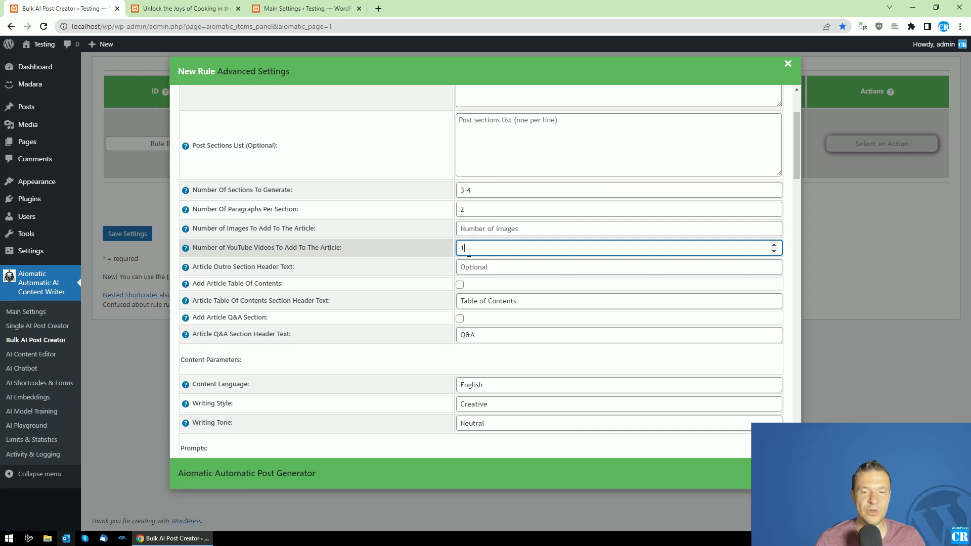
left_click(360, 253)
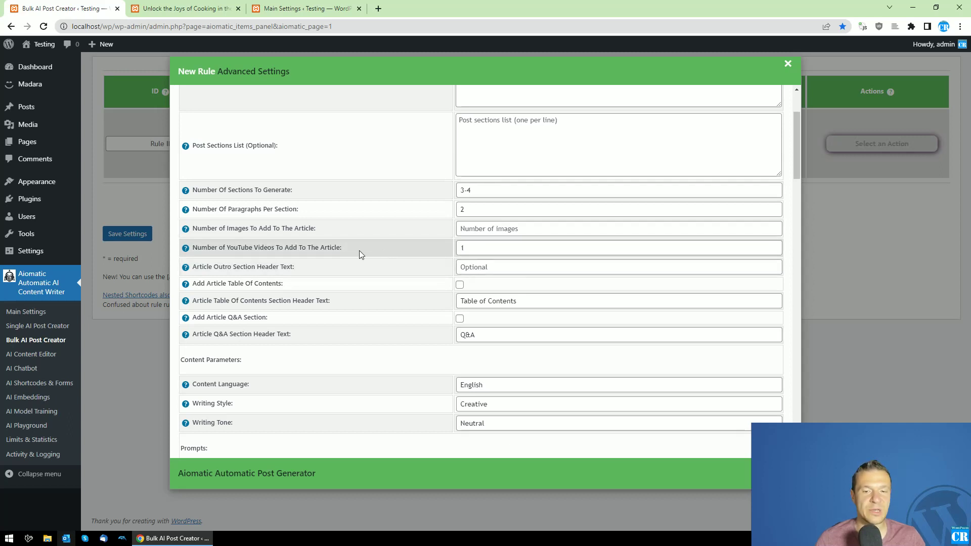
- Set the article's outro section header text to "Conclusions"
scroll(366, 259, "down", 1)
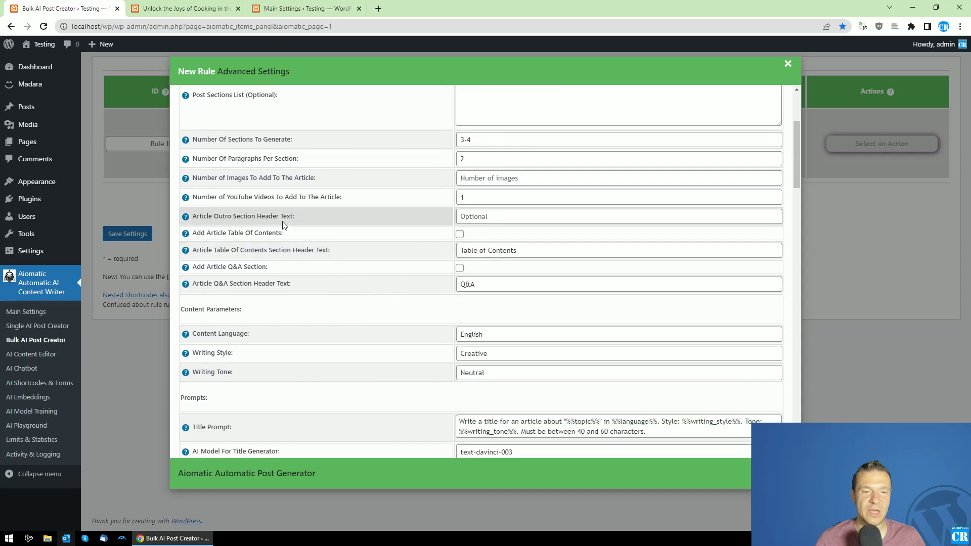
left_click_drag(213, 216, 300, 217)
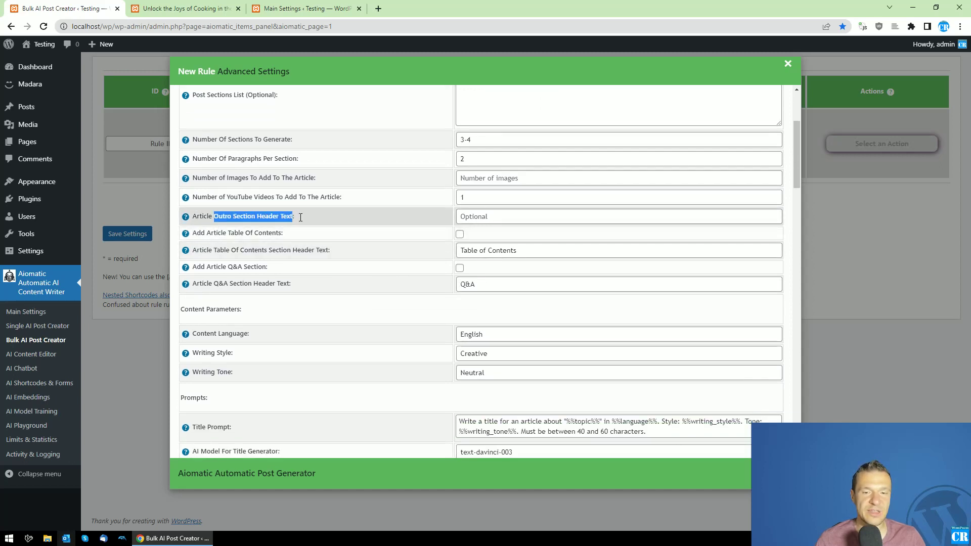
left_click(481, 217)
left_click(521, 241)
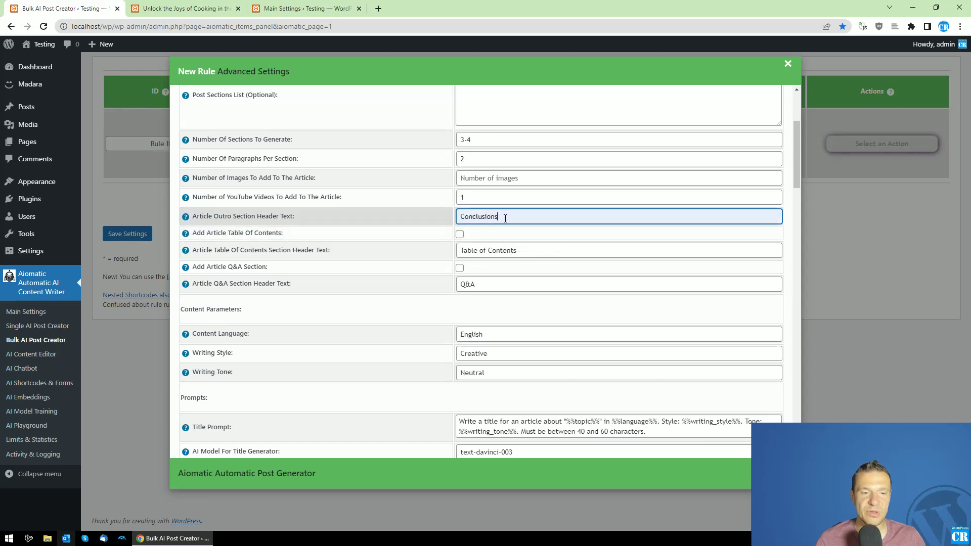
- Enable both the article table of contents and the article Q&A section
left_click_drag(210, 234, 451, 232)
left_click(460, 234)
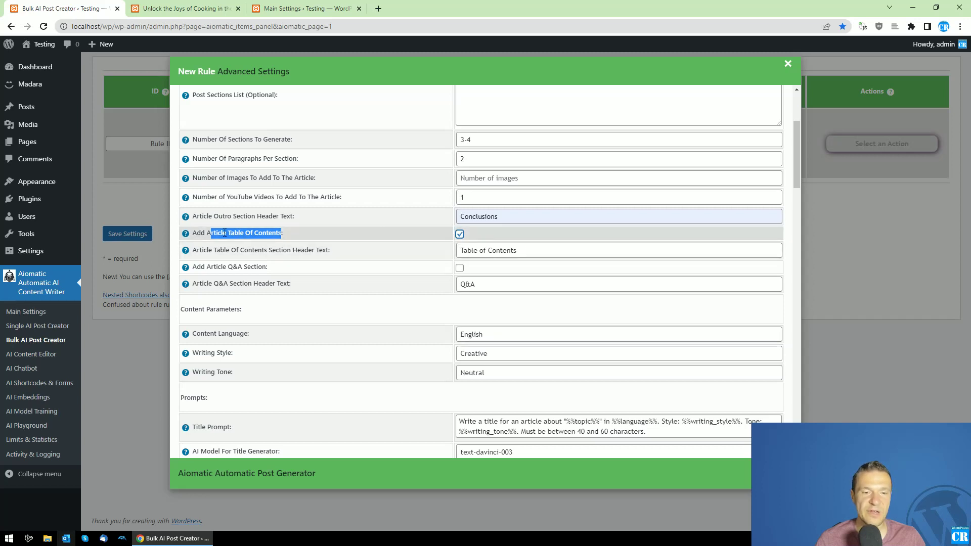
left_click_drag(524, 253, 461, 251)
left_click(232, 269)
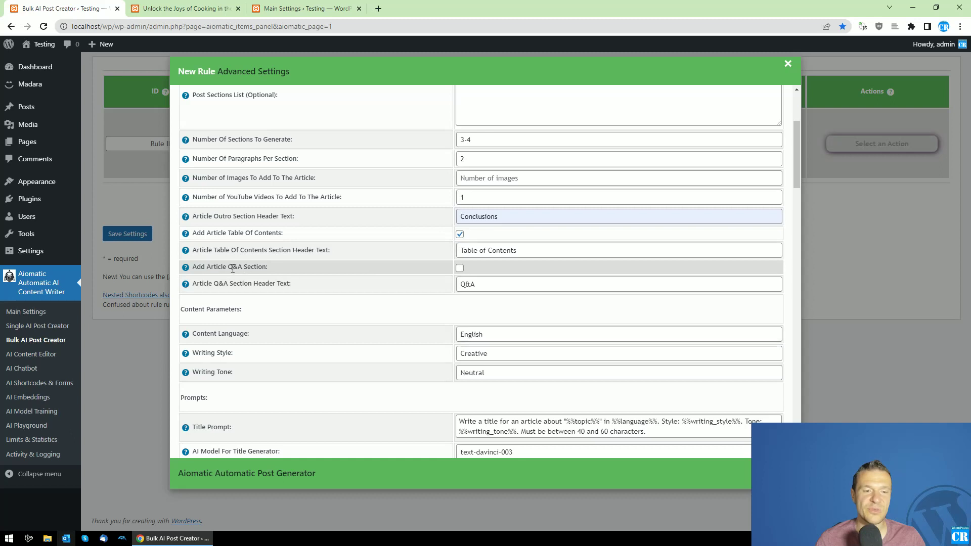
left_click_drag(203, 264, 407, 287)
left_click(460, 268)
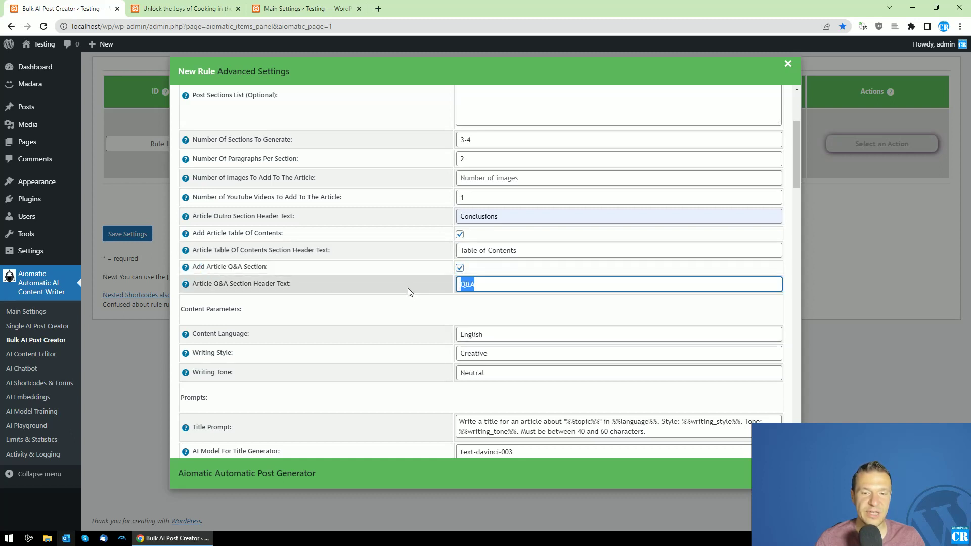
left_click(384, 287)
- Clear the content language to look through the available languages, then restore English
scroll(318, 282, "down", 3)
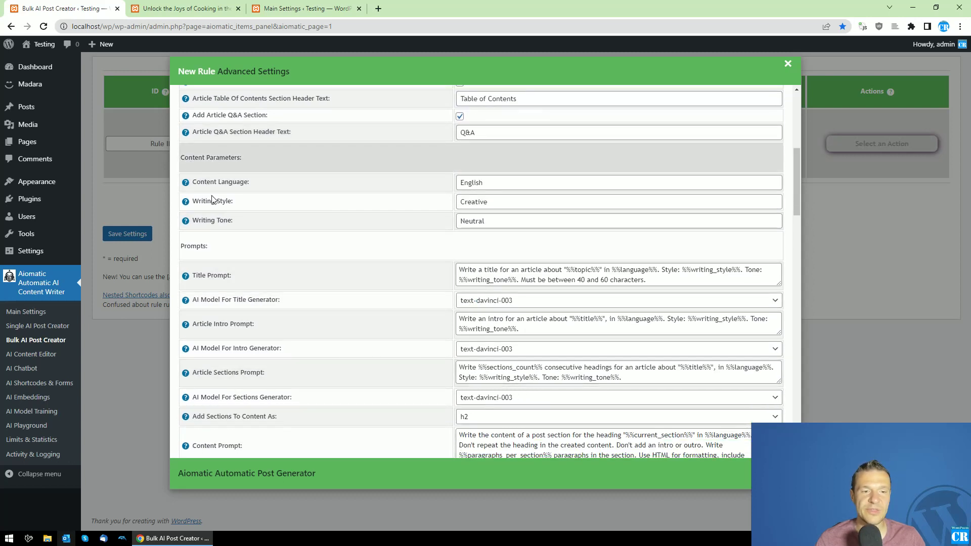
left_click_drag(191, 182, 248, 187)
double_click(487, 182)
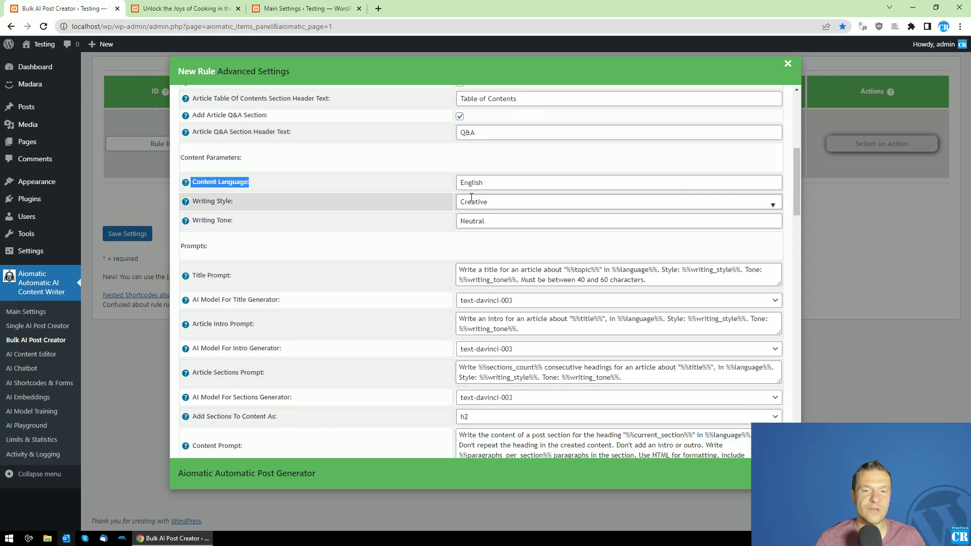
key("BackSpace")
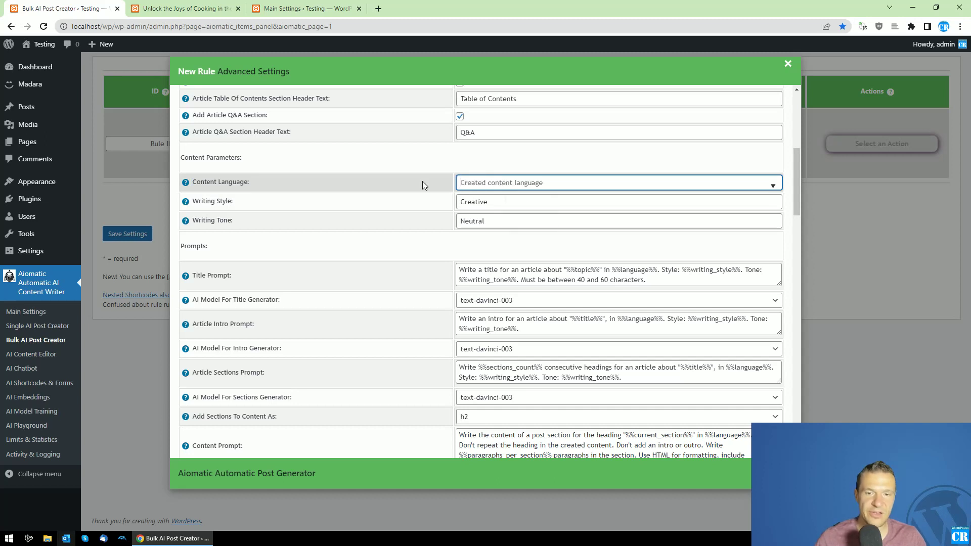
left_click(772, 187)
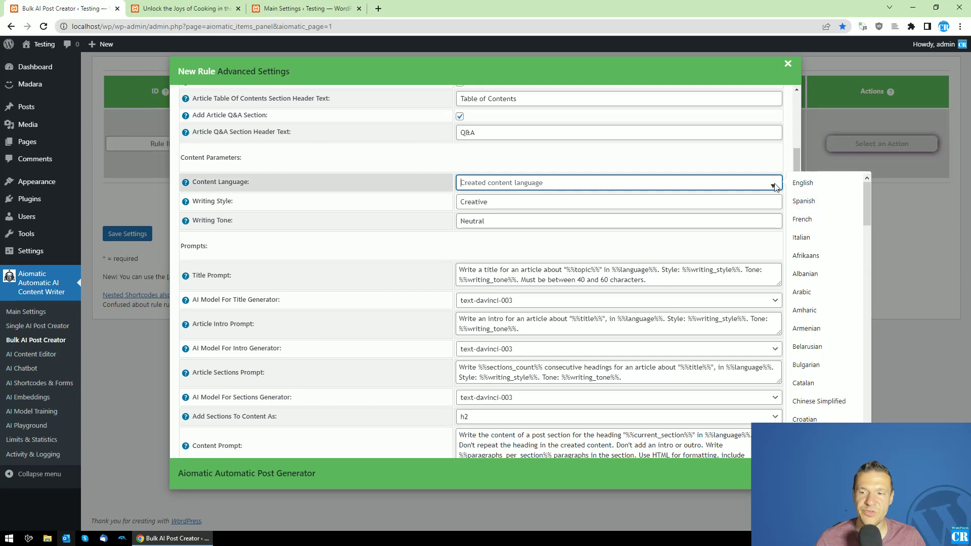
scroll(793, 199, "down", 12)
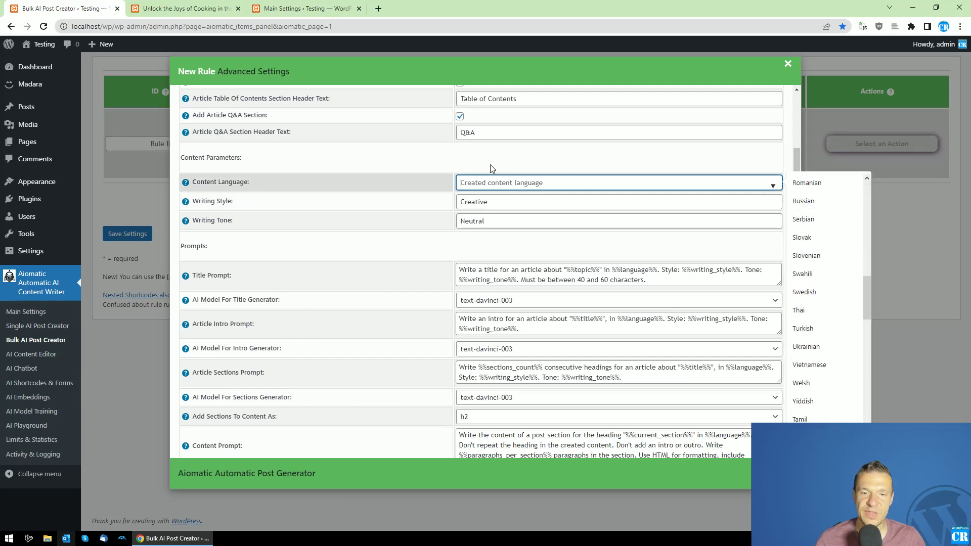
type("English")
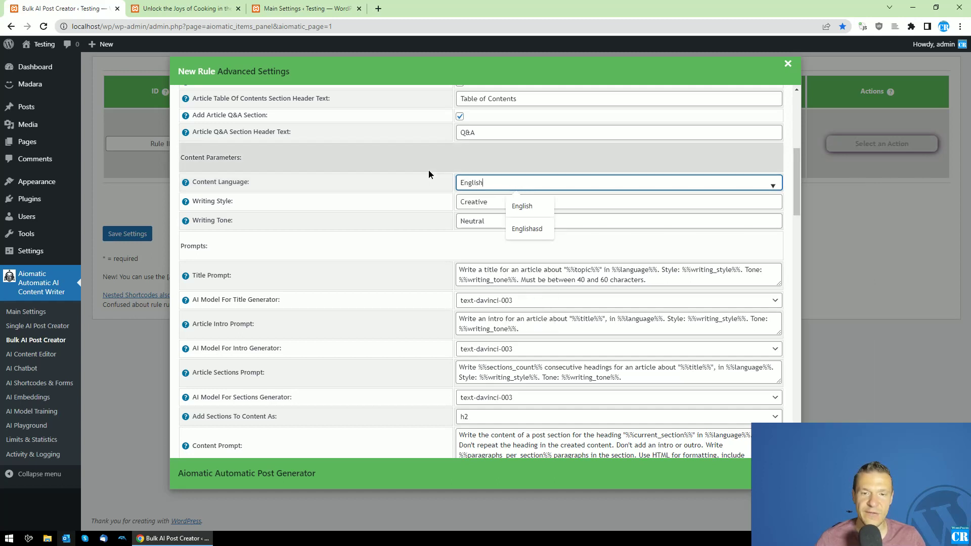
- Empty the content language again and browse the full list of suggested languages
left_click_drag(492, 183, 441, 182)
key("BackSpace")
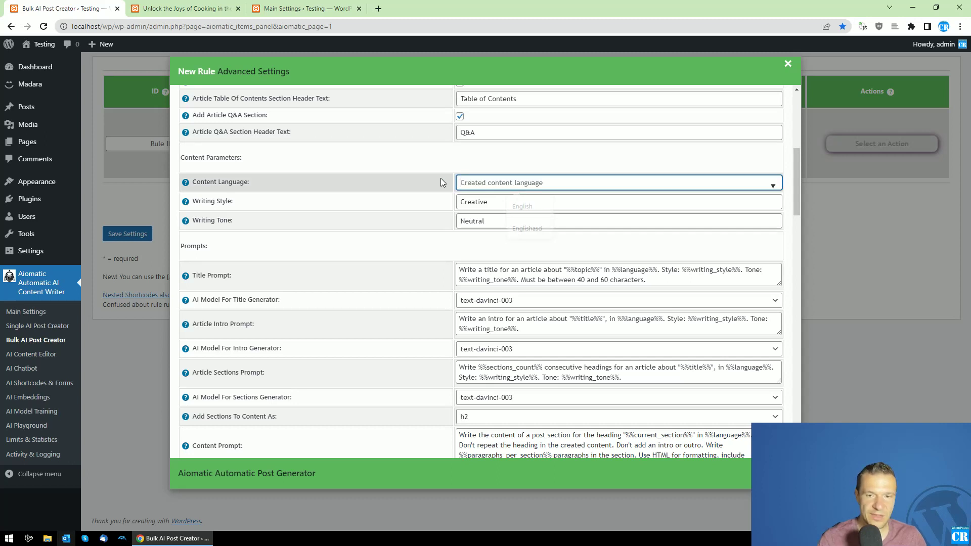
left_click(772, 186)
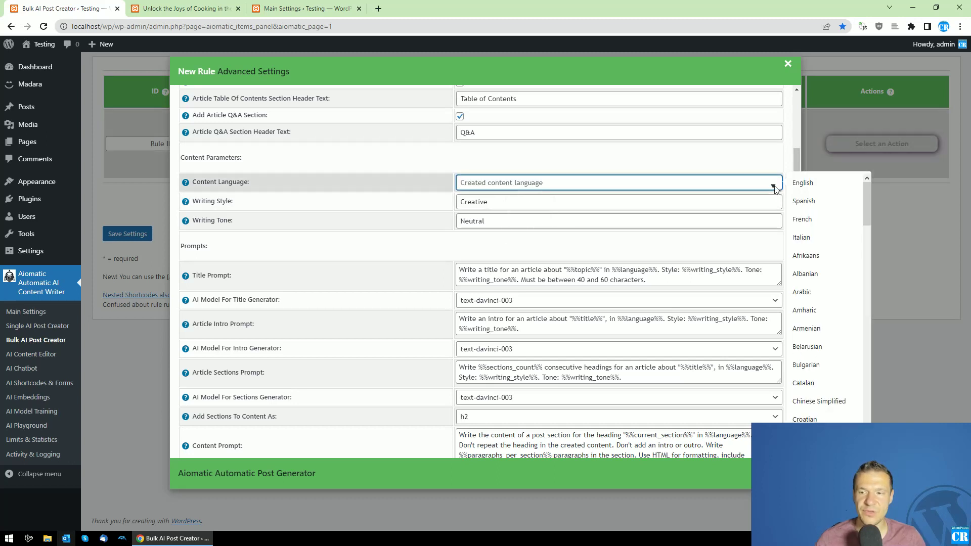
scroll(801, 207, "down", 5)
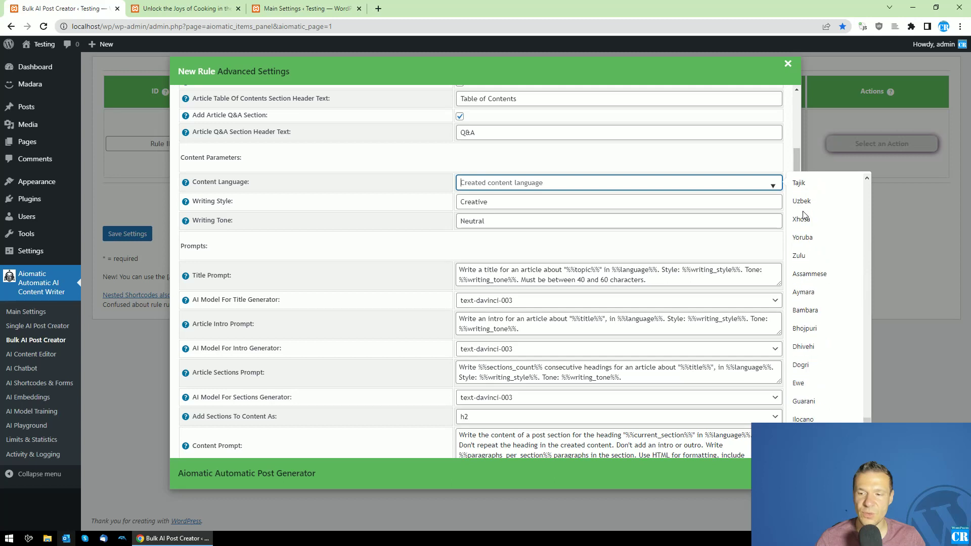
scroll(804, 278, "down", 5)
left_click(514, 187)
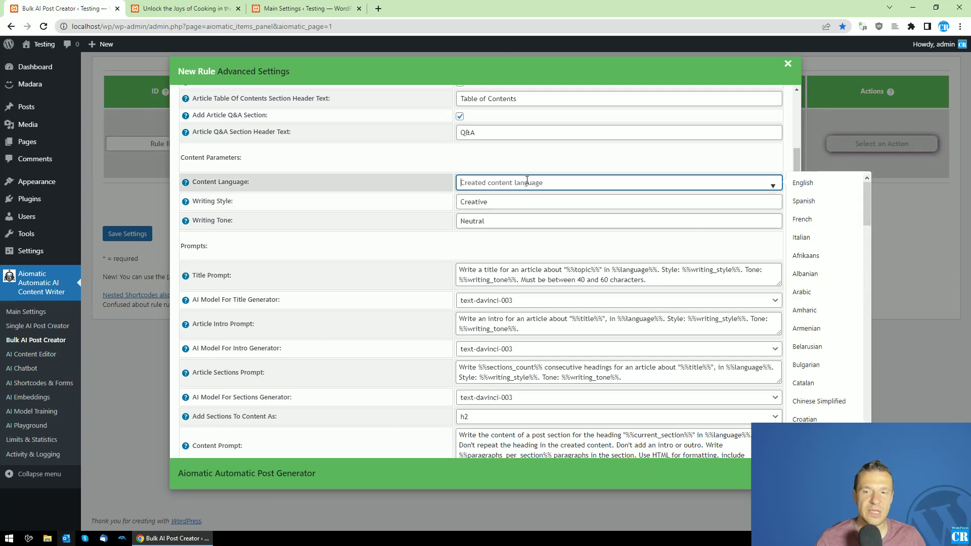
scroll(825, 402, "down", 2)
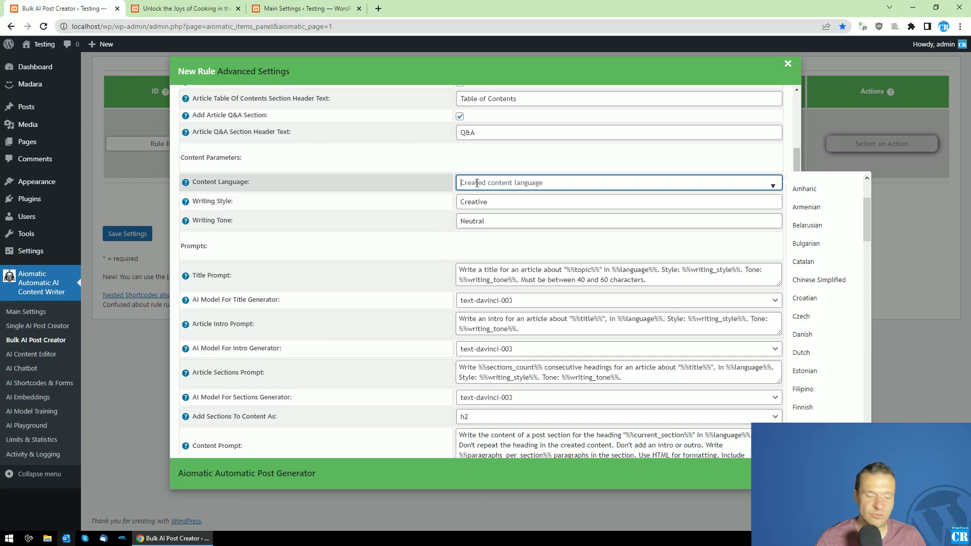
- Try "Romania" as the content language, then set it back to English
type("M")
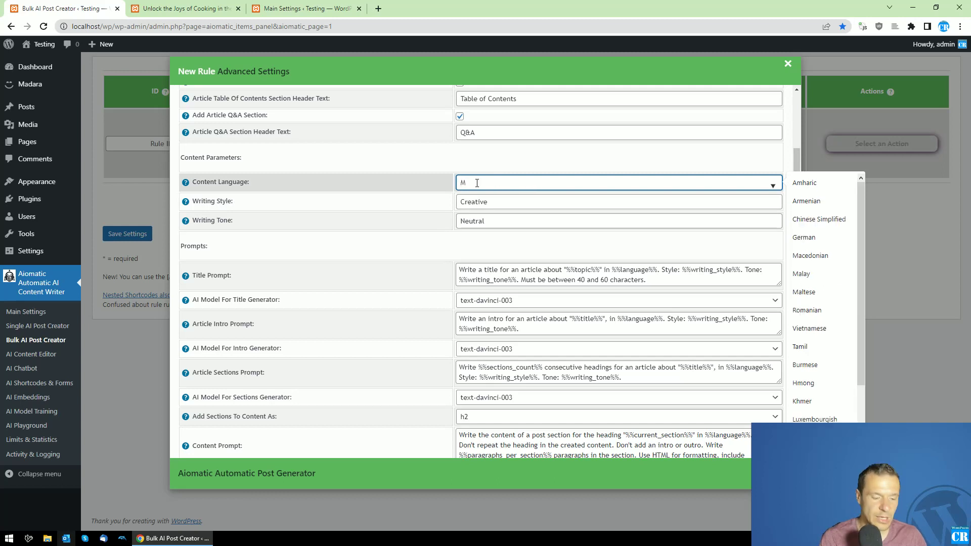
key("BackSpace")
type("Romania")
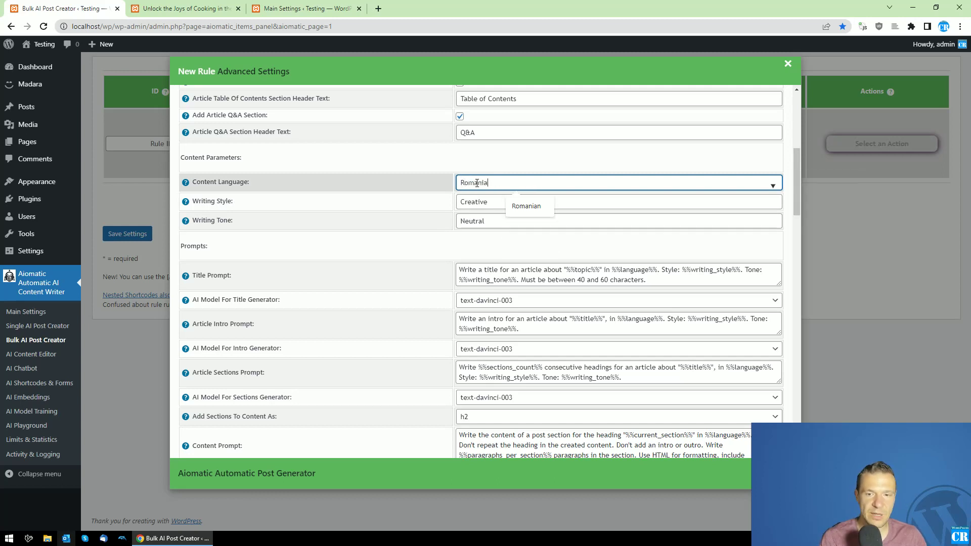
double_click(477, 183)
type("English")
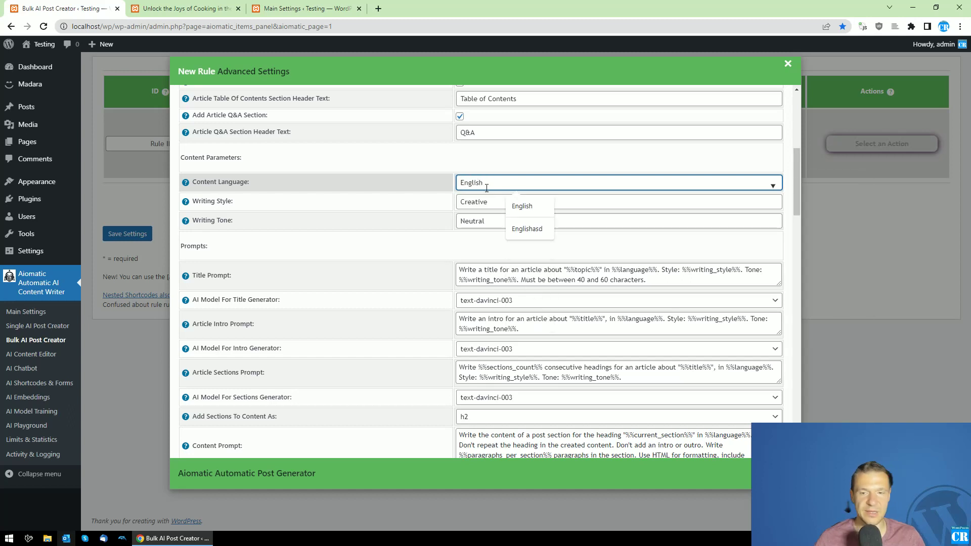
left_click(521, 206)
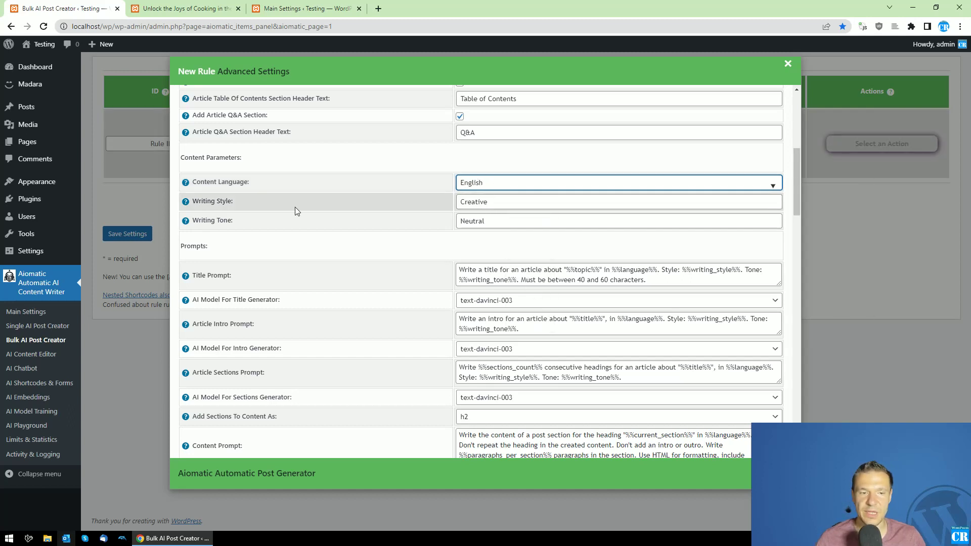
- Clear the writing style to browse the suggested styles, then set it back to Creative
left_click(755, 201)
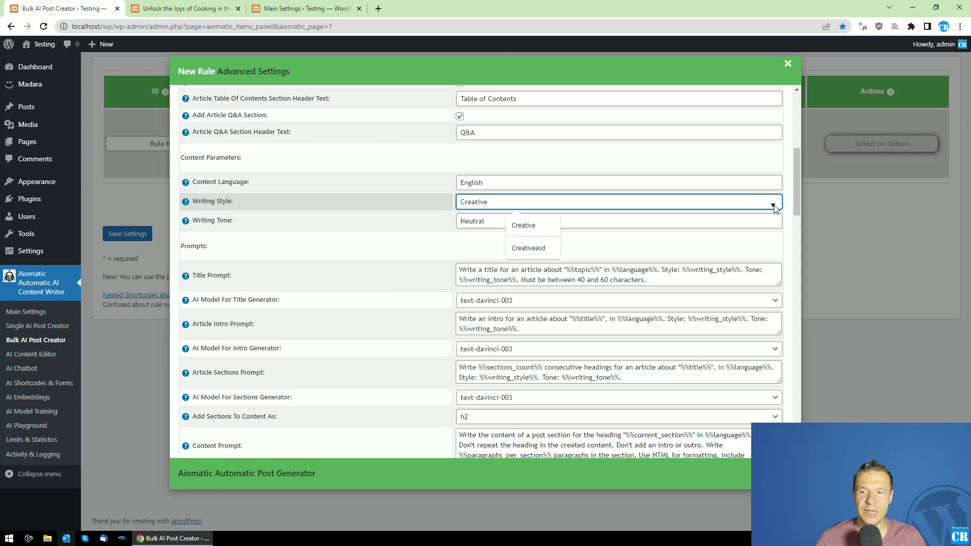
key("ctrl+a")
key("BackSpace")
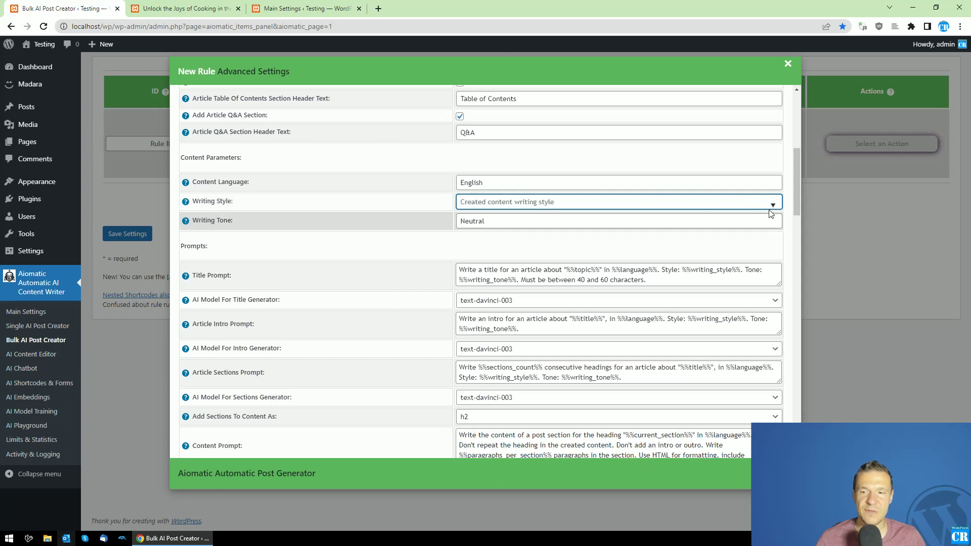
left_click(772, 207)
scroll(814, 304, "down", 5)
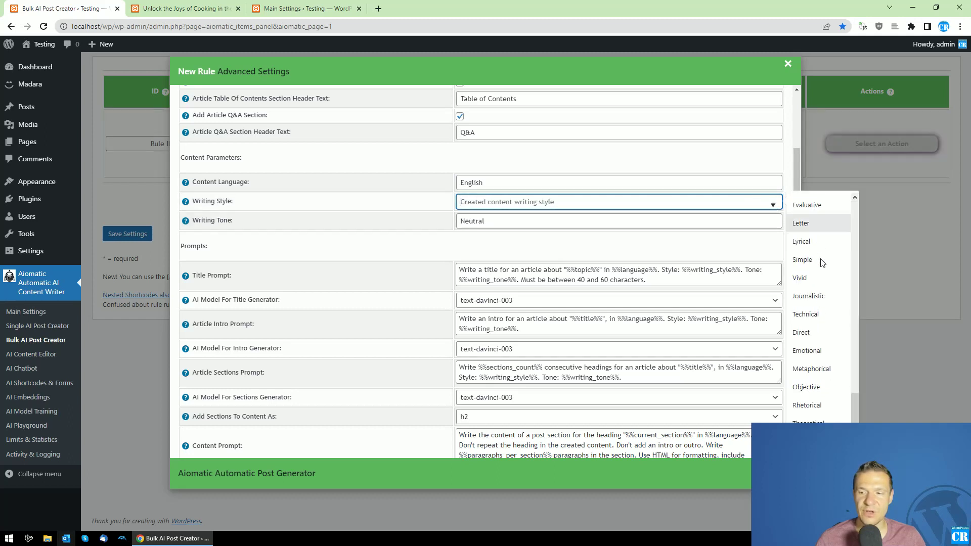
scroll(810, 343, "up", 5)
left_click(514, 202)
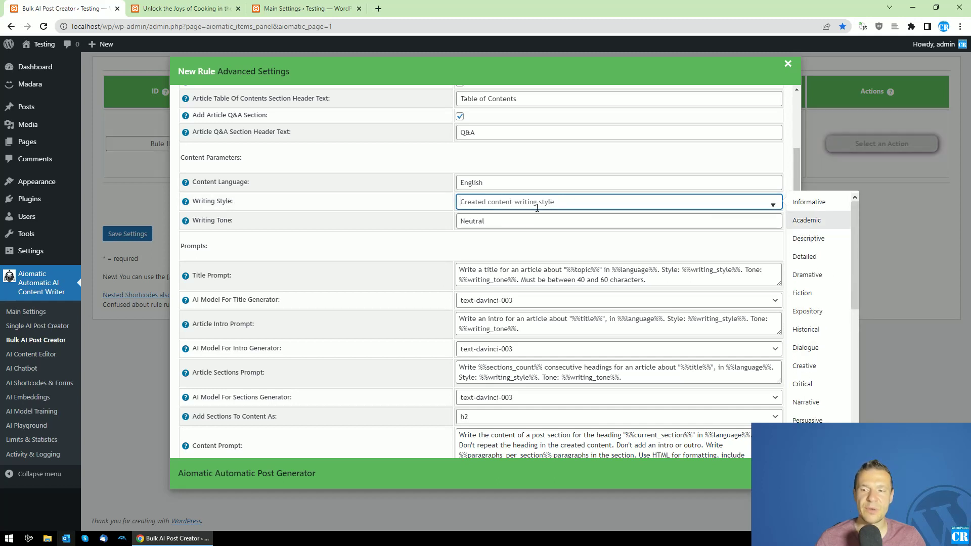
type("Creative")
left_click(505, 228)
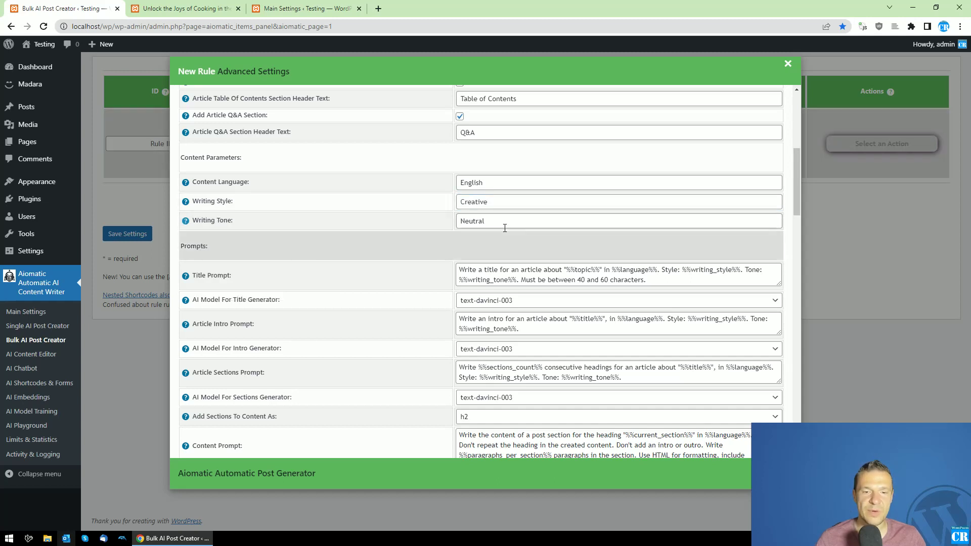
- Clear the writing tone to browse the suggested tones, then restore Neutral
double_click(500, 218)
key("BackSpace")
left_click(771, 226)
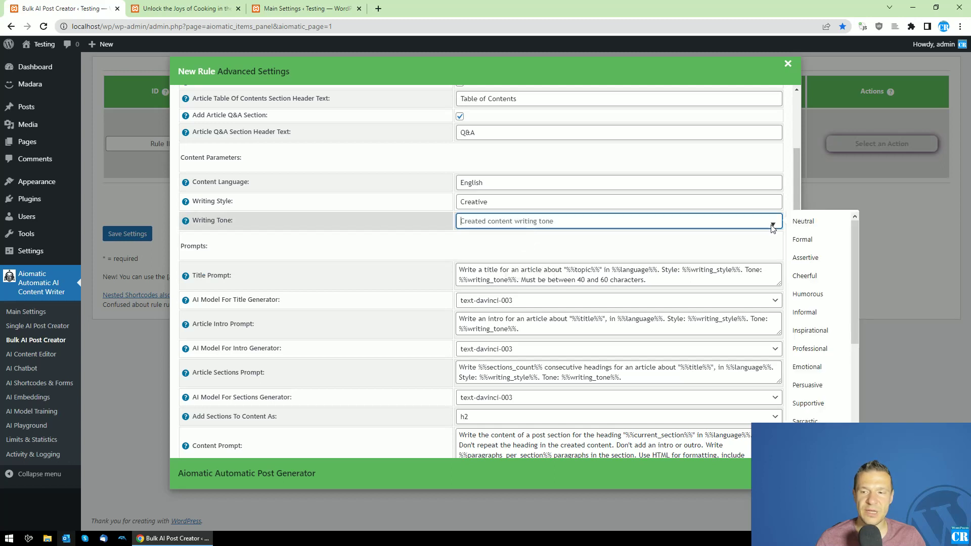
scroll(811, 257, "down", 6)
scroll(814, 263, "up", 7)
key("ctrl+z")
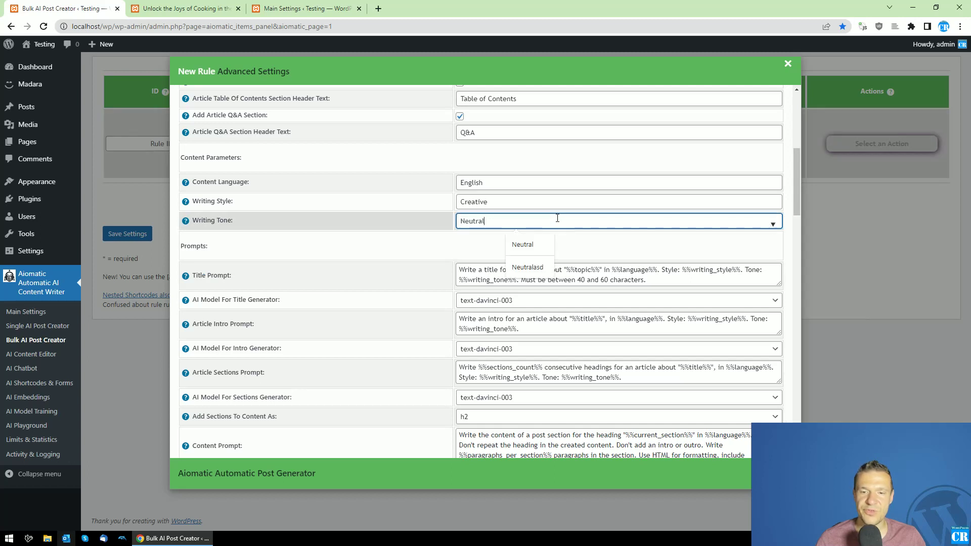
left_click(369, 246)
scroll(345, 265, "down", 2)
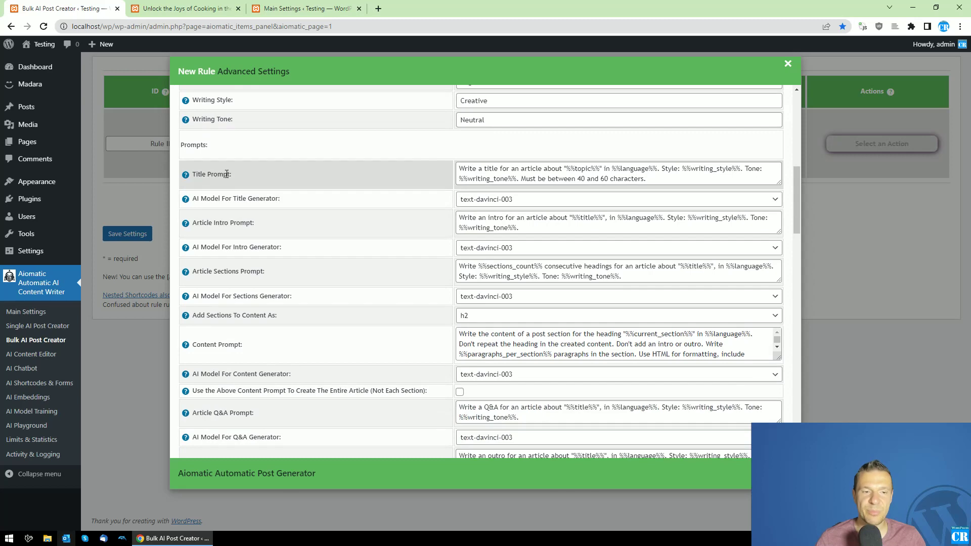
- Check the title prompt against the listed cooking topics and browse the AI models offered for the title generator
left_click_drag(206, 174, 232, 177)
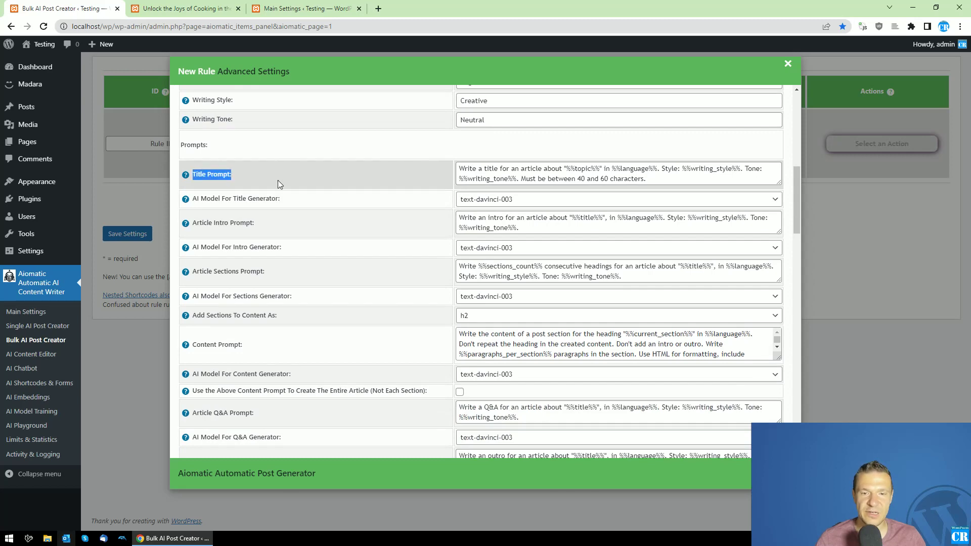
scroll(429, 211, "up", 8)
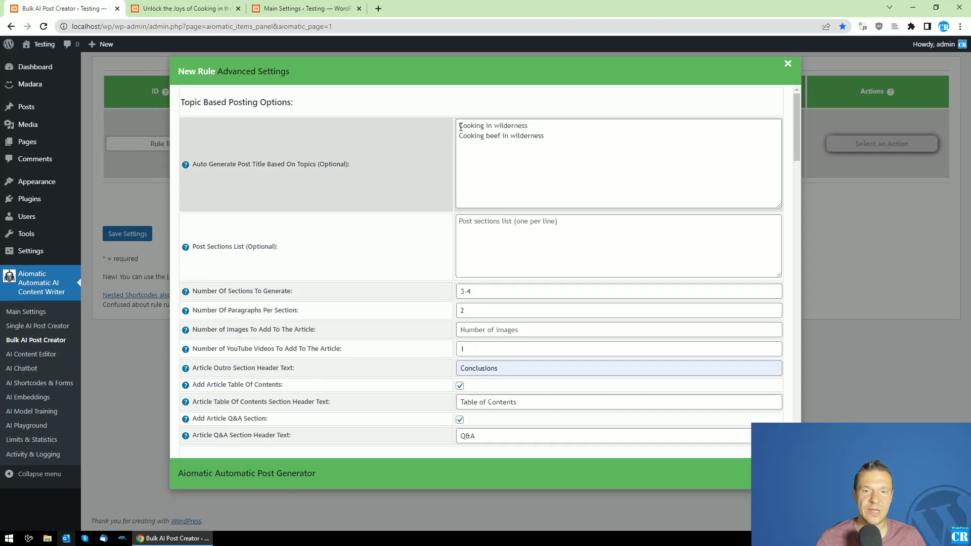
left_click_drag(460, 127, 511, 127)
scroll(501, 174, "down", 9)
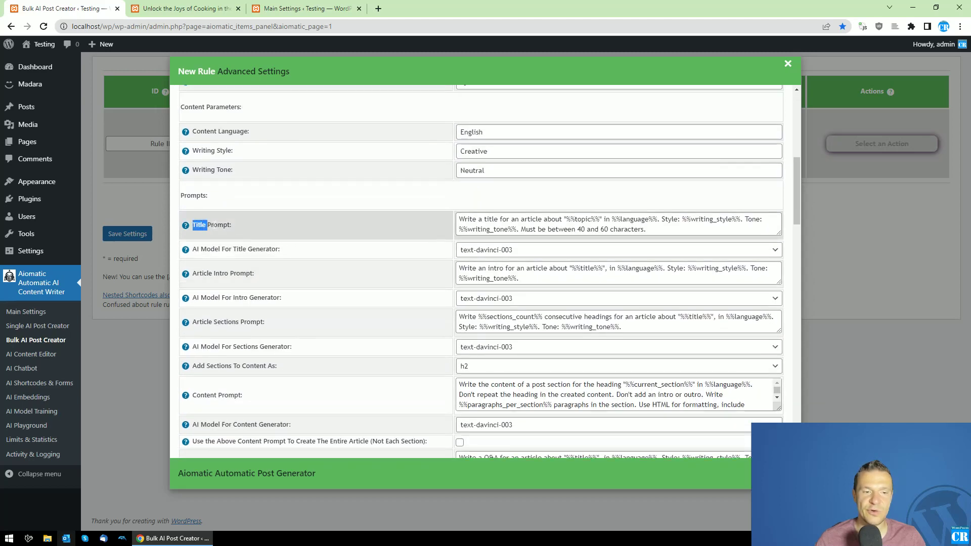
left_click_drag(192, 249, 437, 250)
left_click(496, 250)
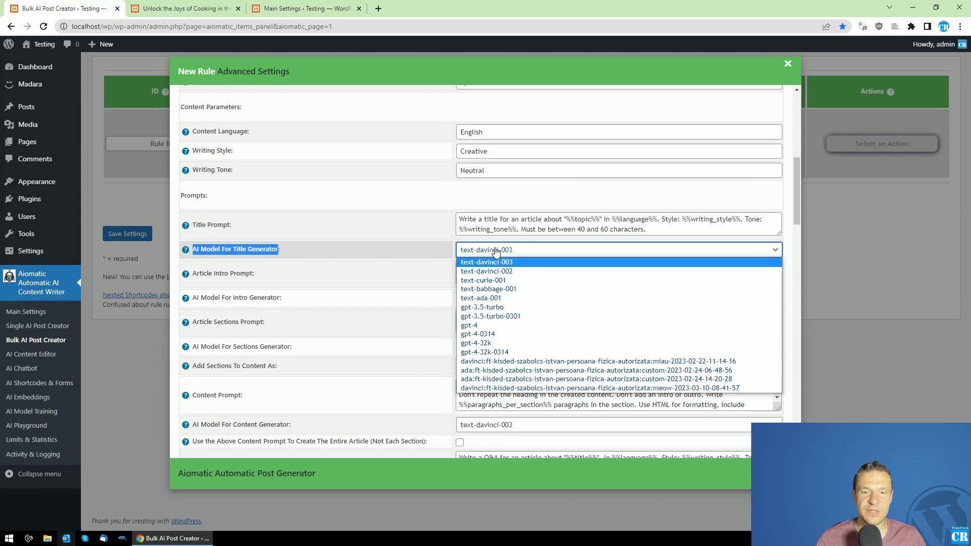
left_click(345, 272)
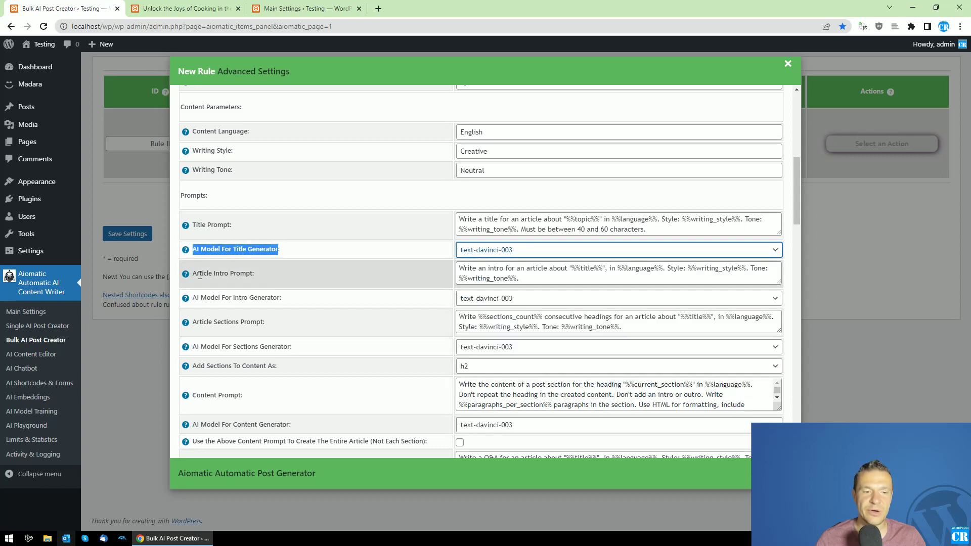
- Review the article intro and sections prompts, and browse the formats for adding sections to the content
left_click_drag(197, 274, 304, 286)
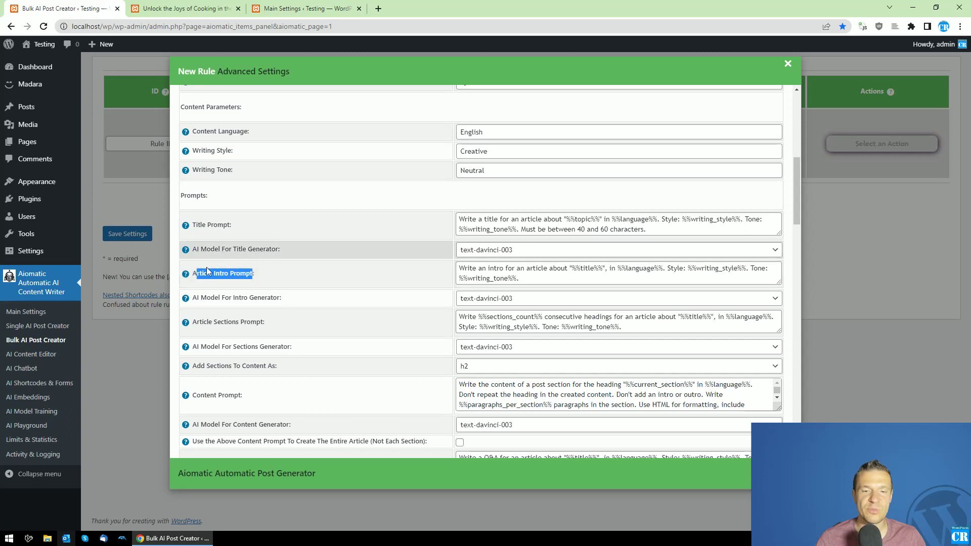
double_click(221, 273)
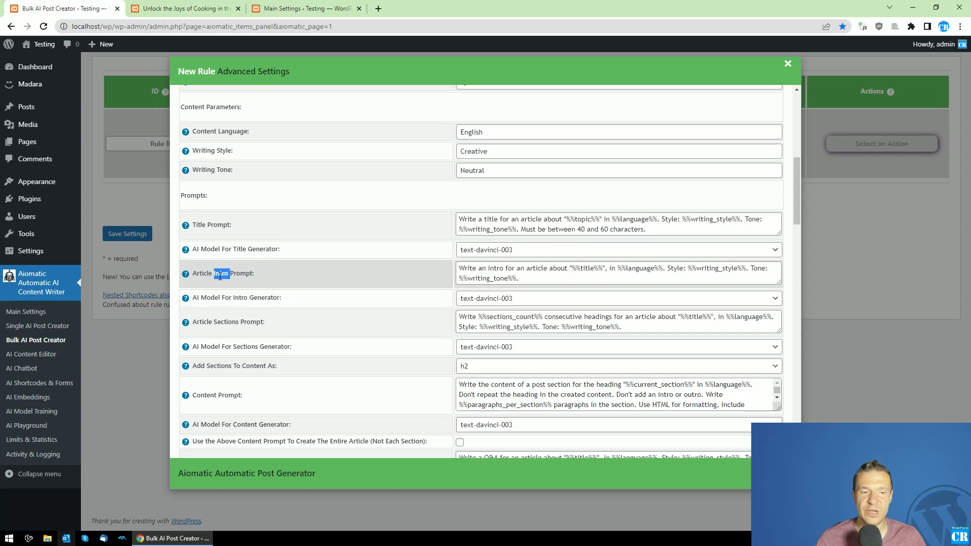
double_click(225, 322)
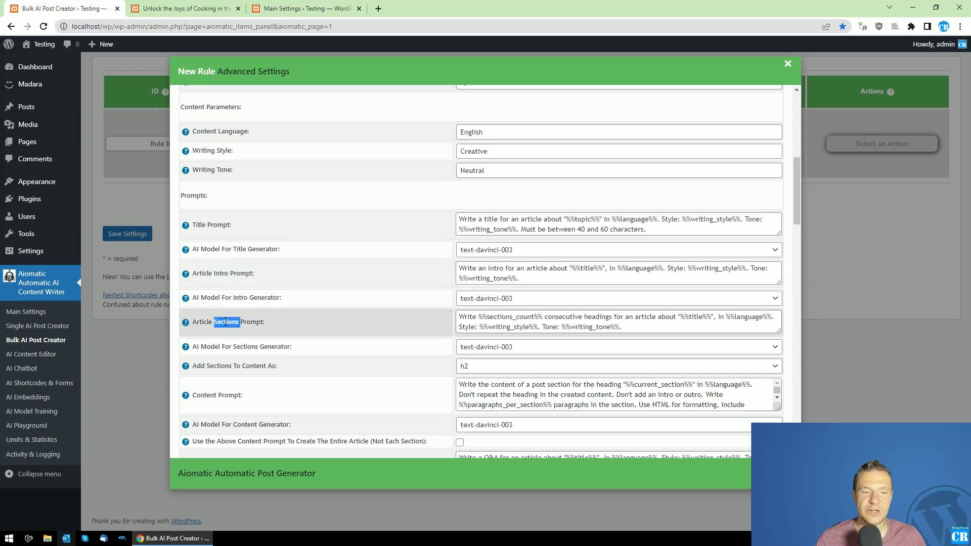
scroll(227, 322, "down", 1)
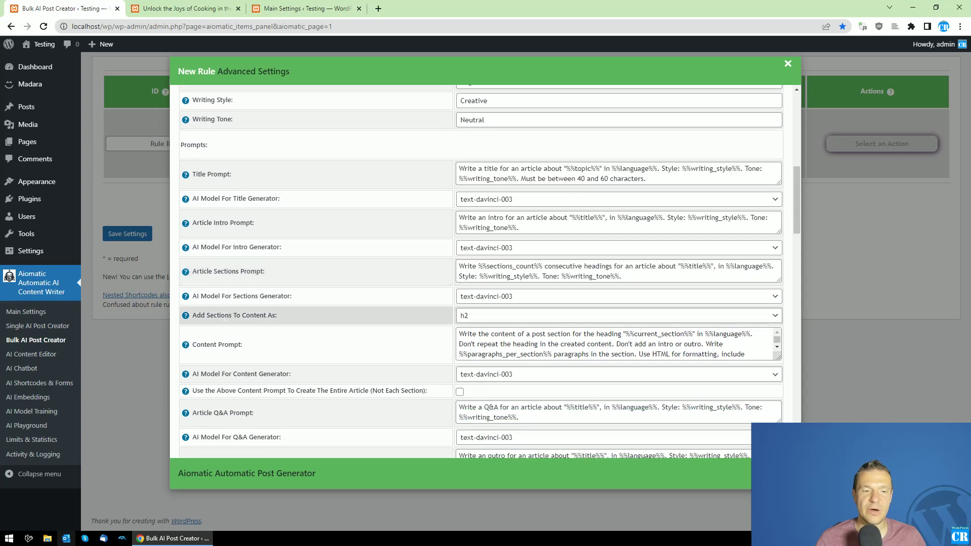
double_click(219, 315)
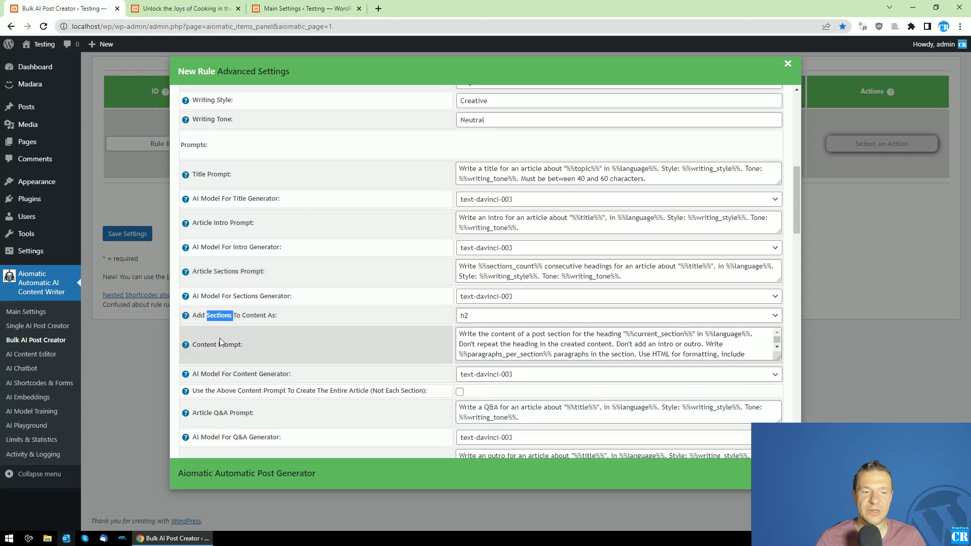
left_click(277, 315)
left_click(501, 316)
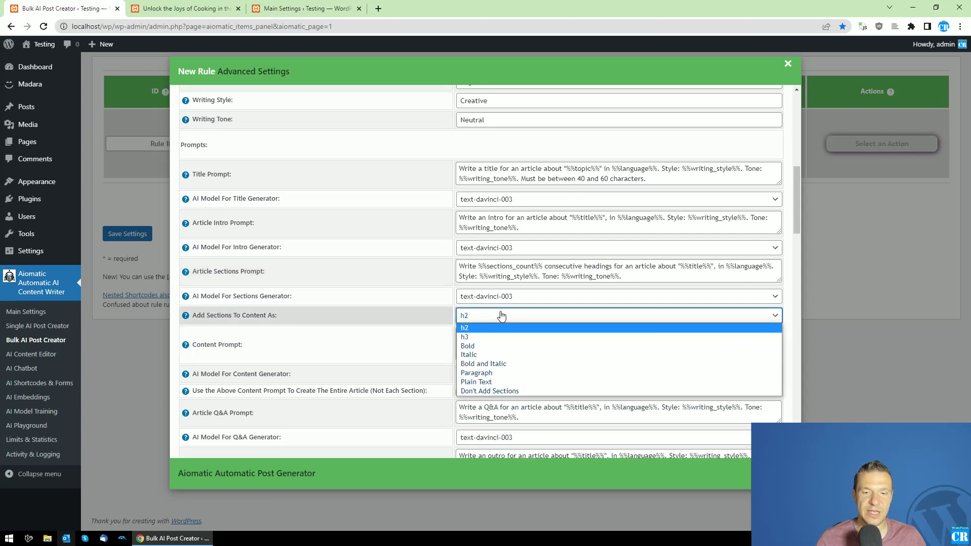
left_click(383, 308)
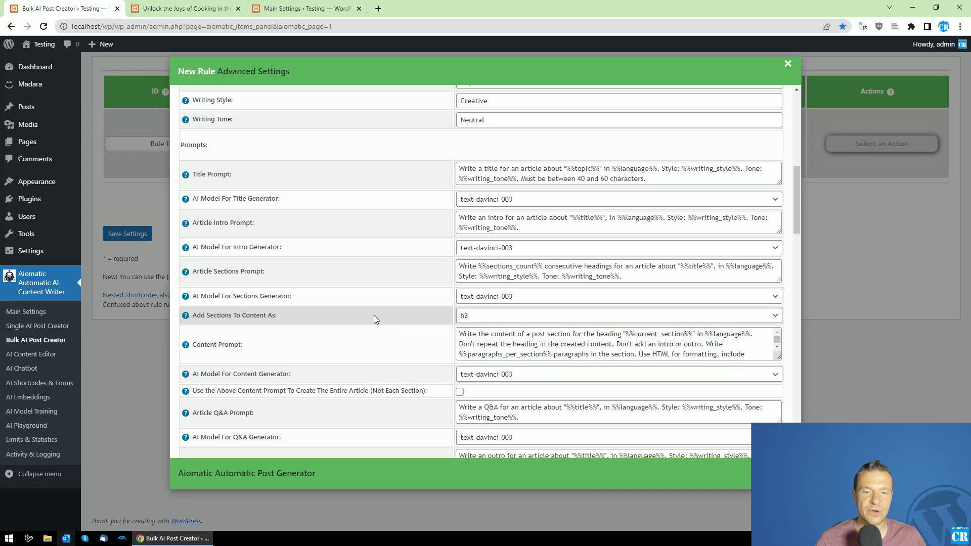
- Read through the content prompt, noting its current_section, paragraphs_per_section and language placeholders
scroll(259, 309, "down", 1)
left_click_drag(196, 294, 235, 294)
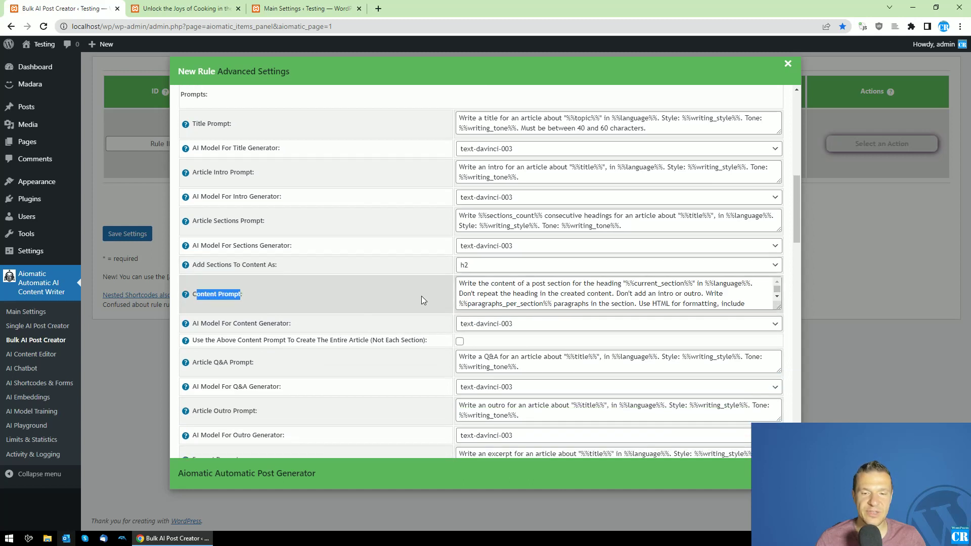
left_click_drag(459, 283, 733, 305)
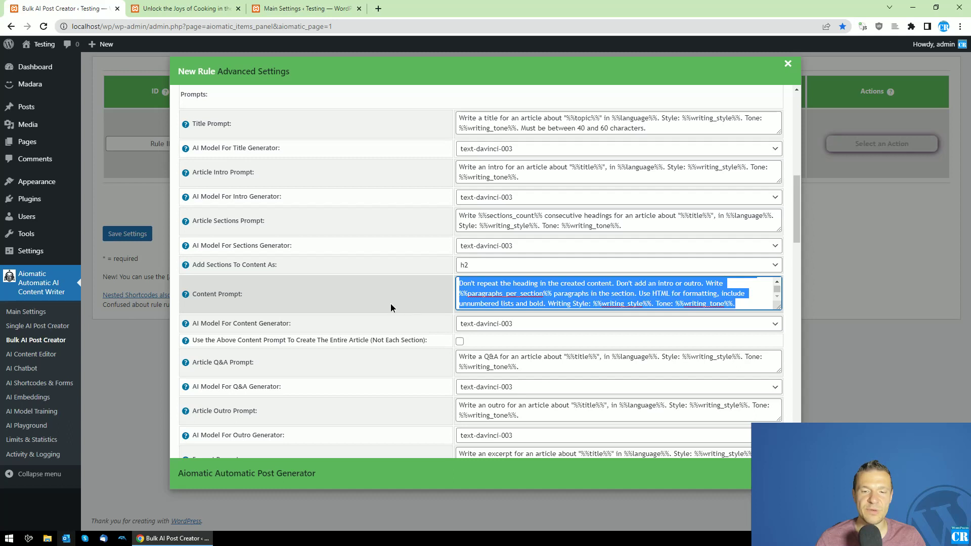
left_click(473, 286)
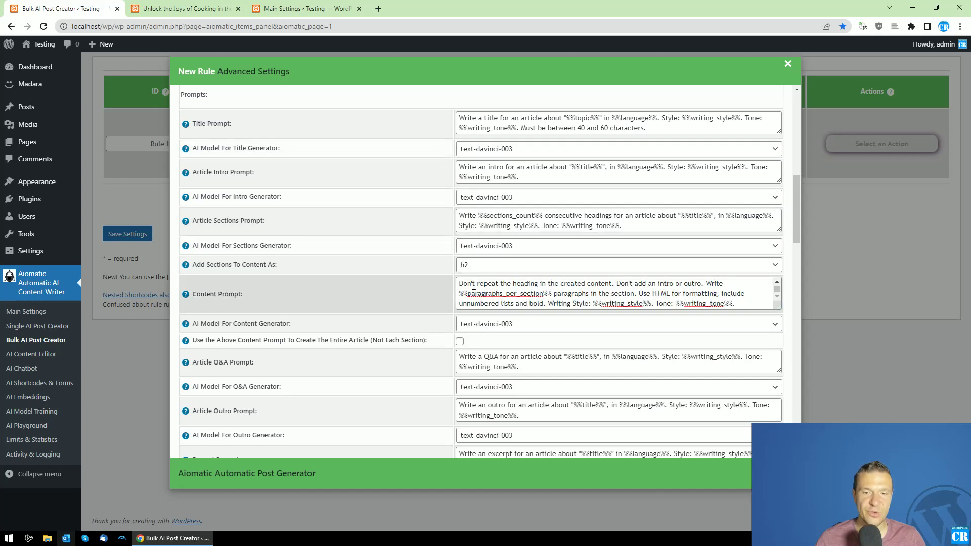
type("Write the content of a post section for the heading \"%%current_section%%\" in %%language%%.")
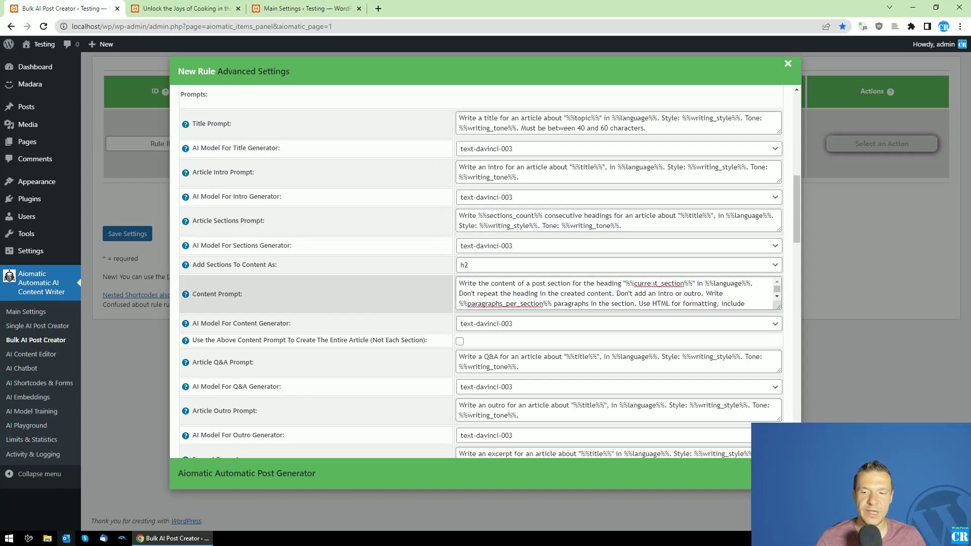
double_click(653, 283)
double_click(500, 304)
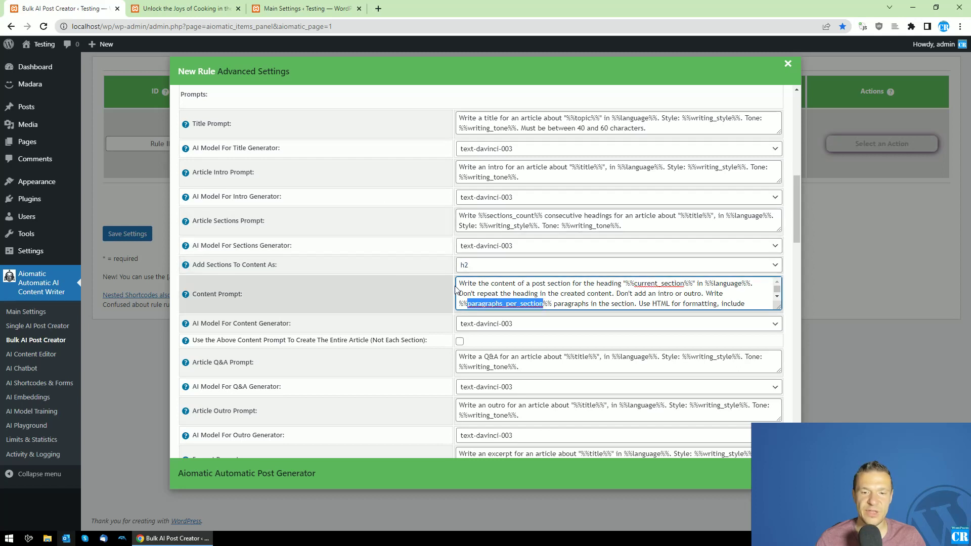
left_click_drag(469, 283, 615, 285)
double_click(652, 284)
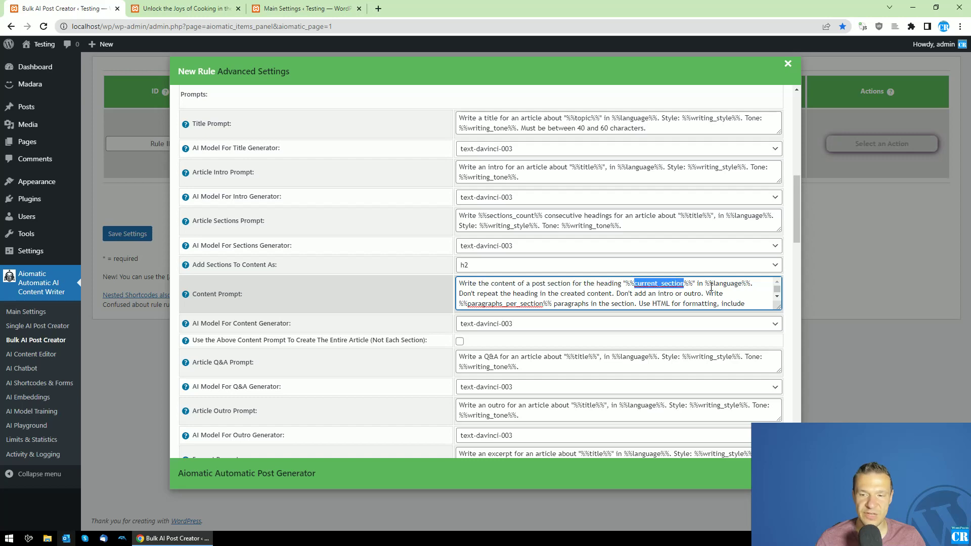
double_click(727, 284)
double_click(660, 283)
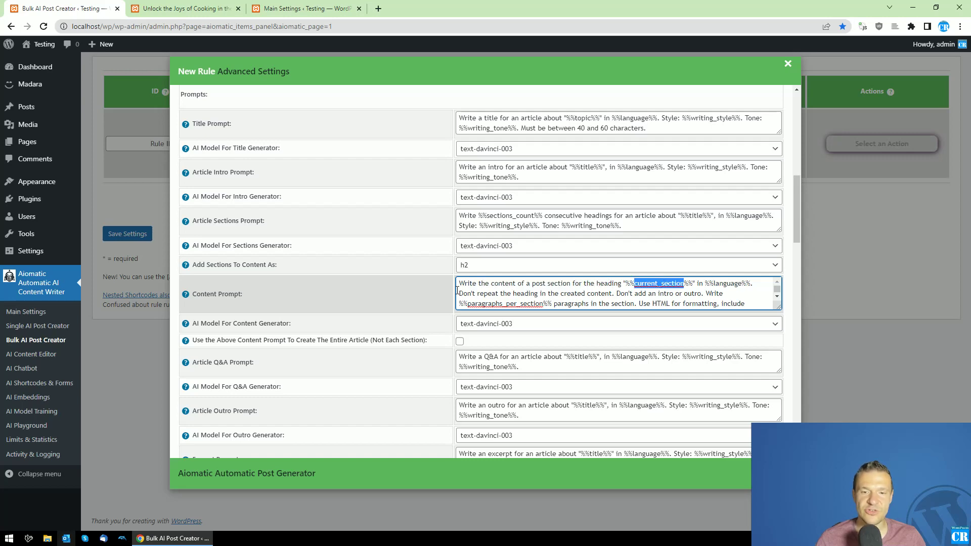
- Compare the content prompt's current_section and language placeholders with the section and content parameter settings
scroll(453, 290, "up", 5)
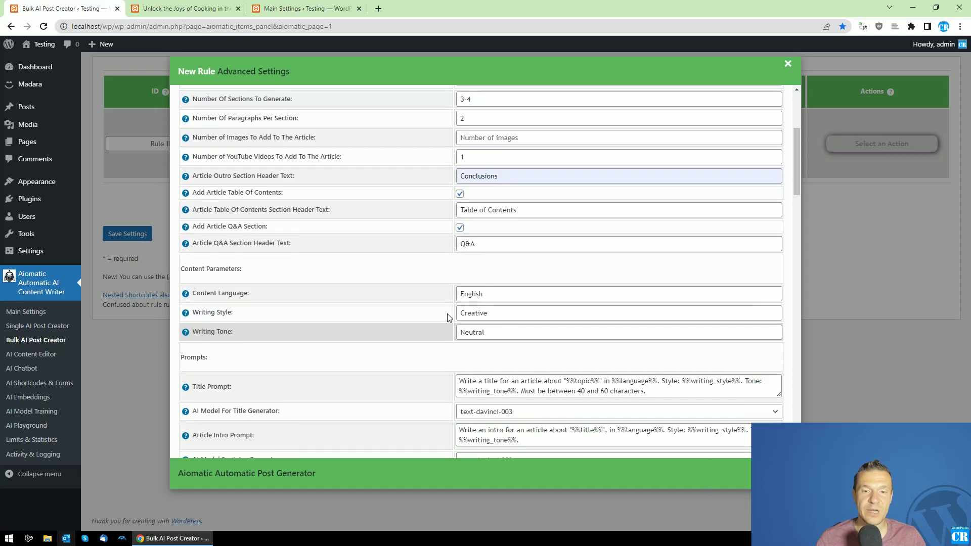
scroll(448, 318, "up", 2)
scroll(414, 241, "down", 8)
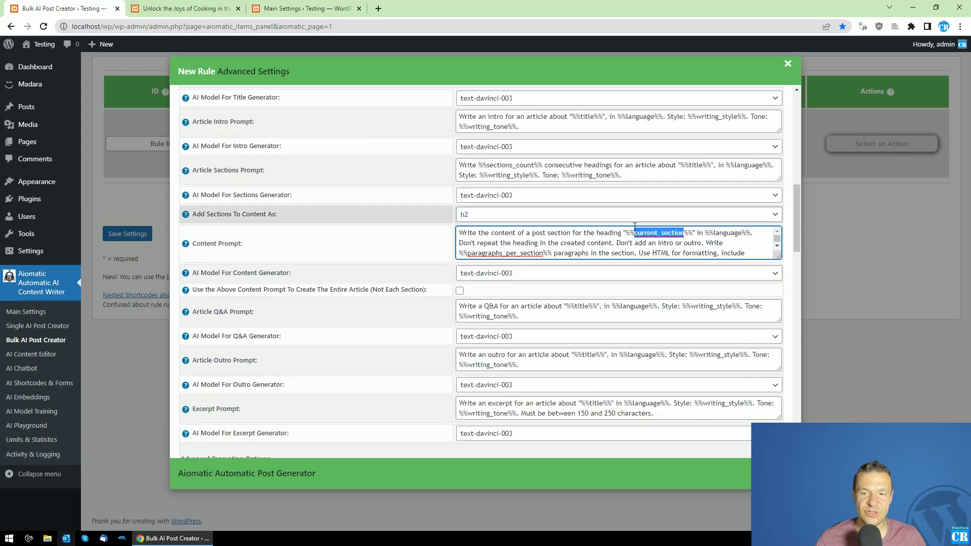
double_click(728, 233)
scroll(397, 253, "up", 5)
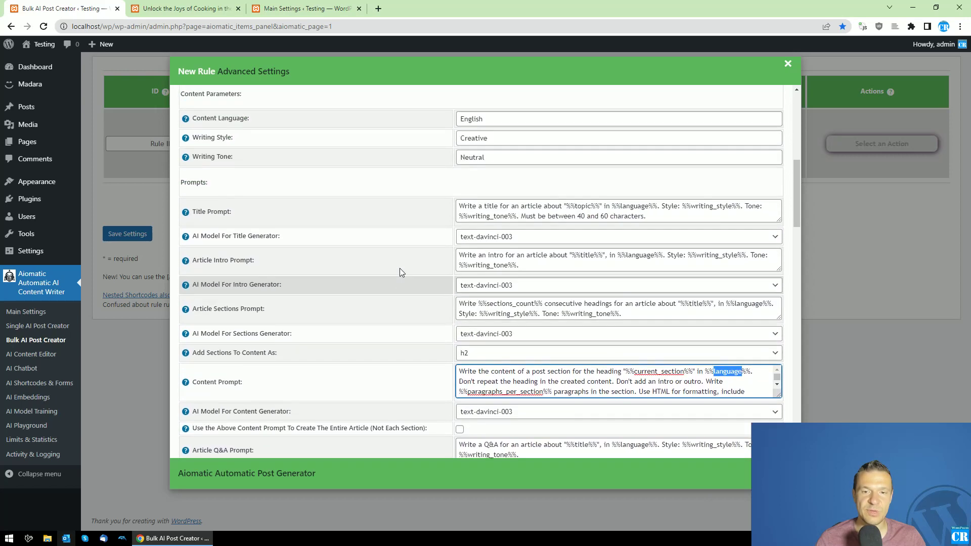
scroll(471, 232, "down", 5)
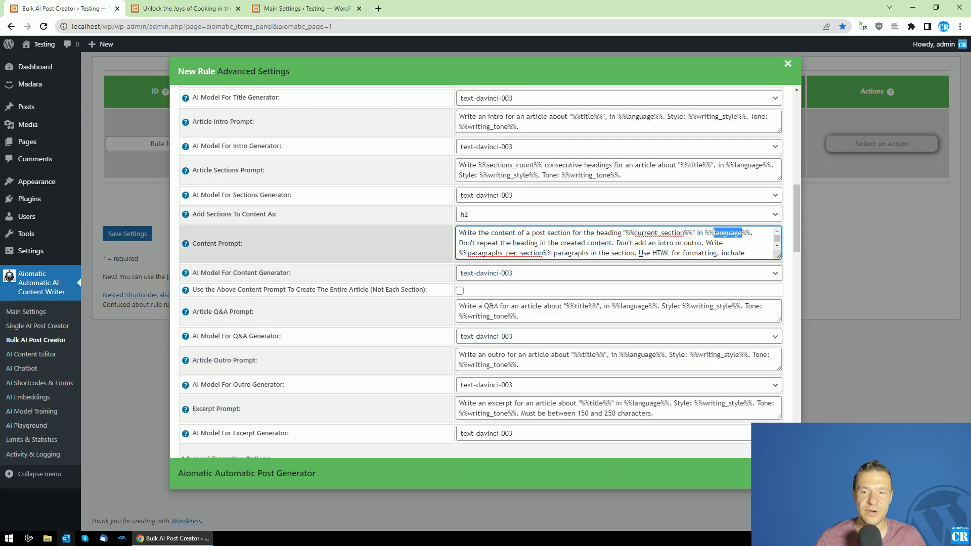
- Trace the content prompt's paragraphs_per_section placeholder to the number of paragraphs per section setting
scroll(539, 242, "down", 1)
left_click_drag(467, 243, 543, 243)
scroll(437, 276, "down", 2)
scroll(437, 277, "down", 3)
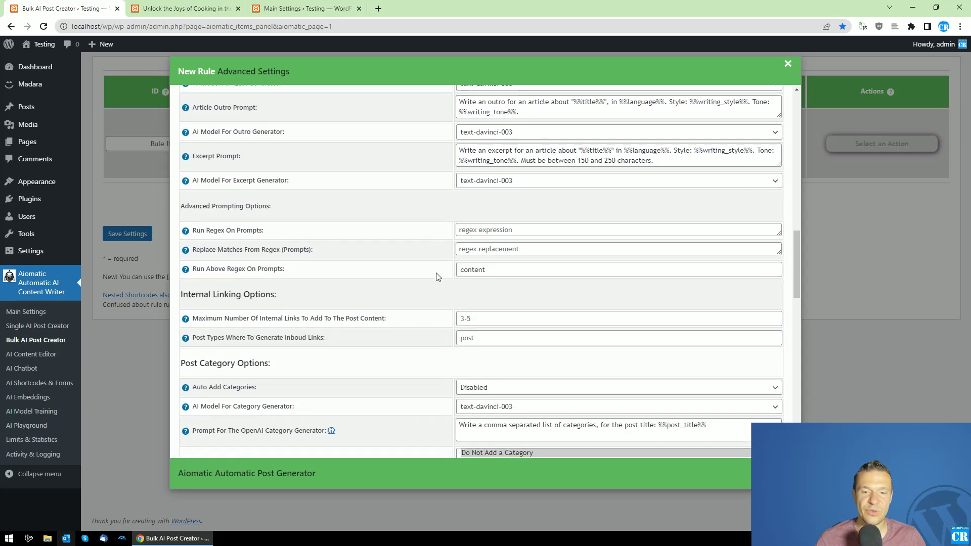
scroll(437, 278, "up", 8)
scroll(434, 281, "up", 6)
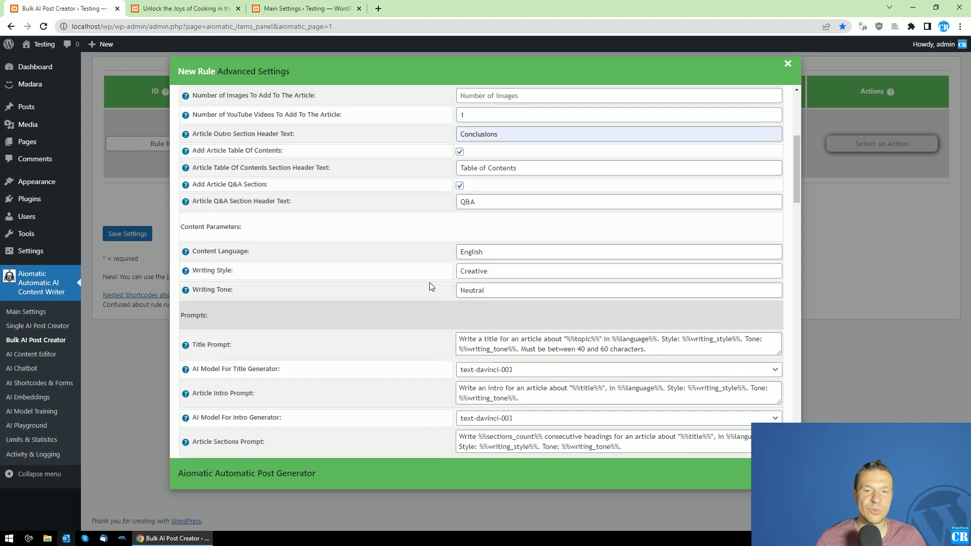
left_click_drag(209, 242, 244, 249)
scroll(304, 281, "down", 10)
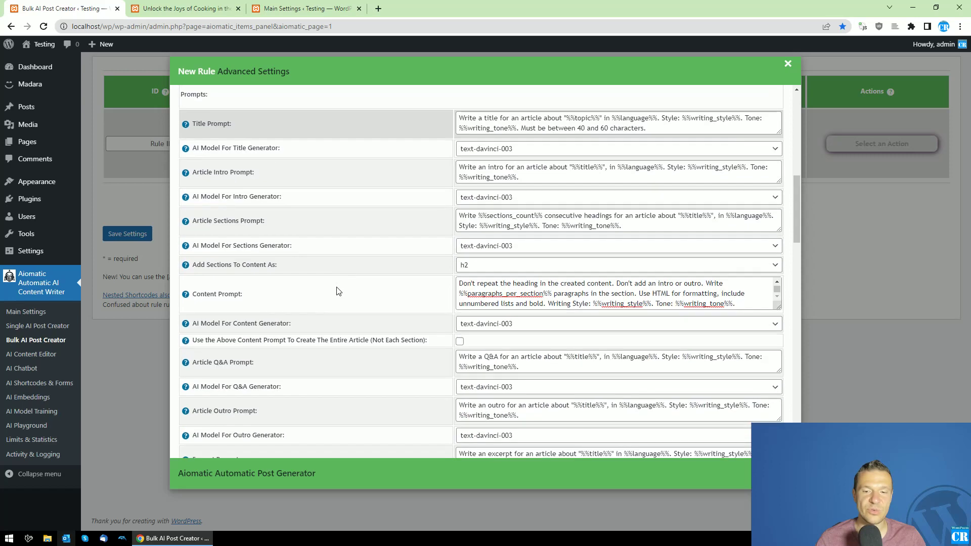
scroll(329, 287, "up", 10)
left_click_drag(208, 259, 294, 260)
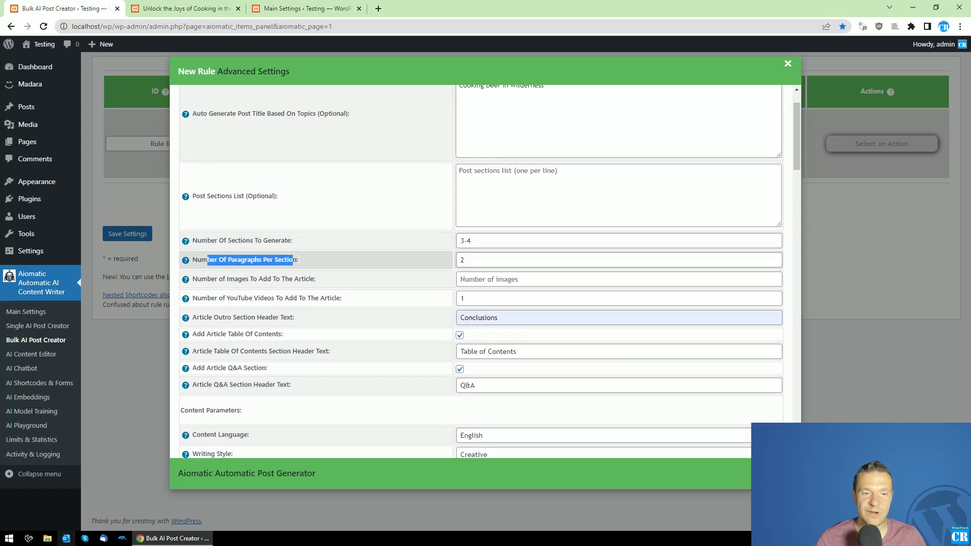
scroll(388, 322, "down", 10)
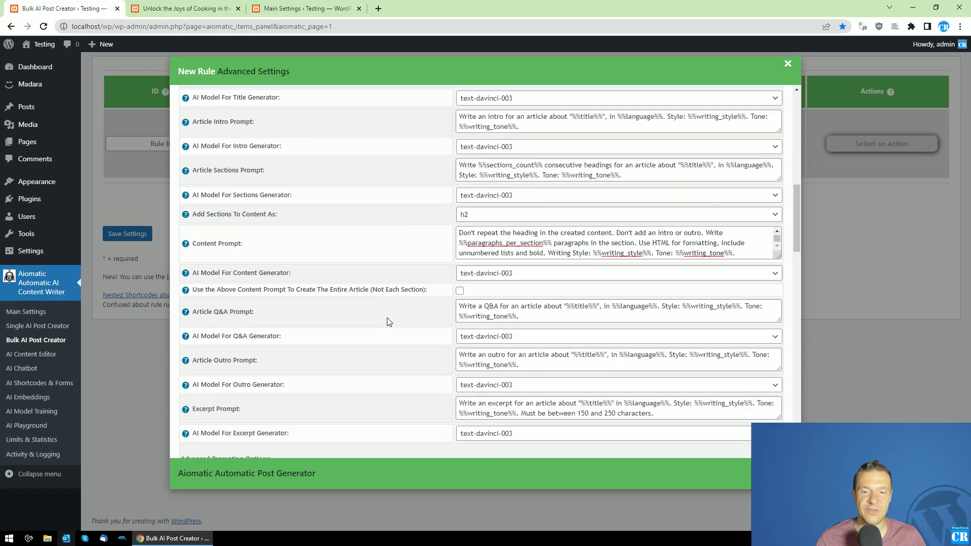
scroll(405, 262, "up", 10)
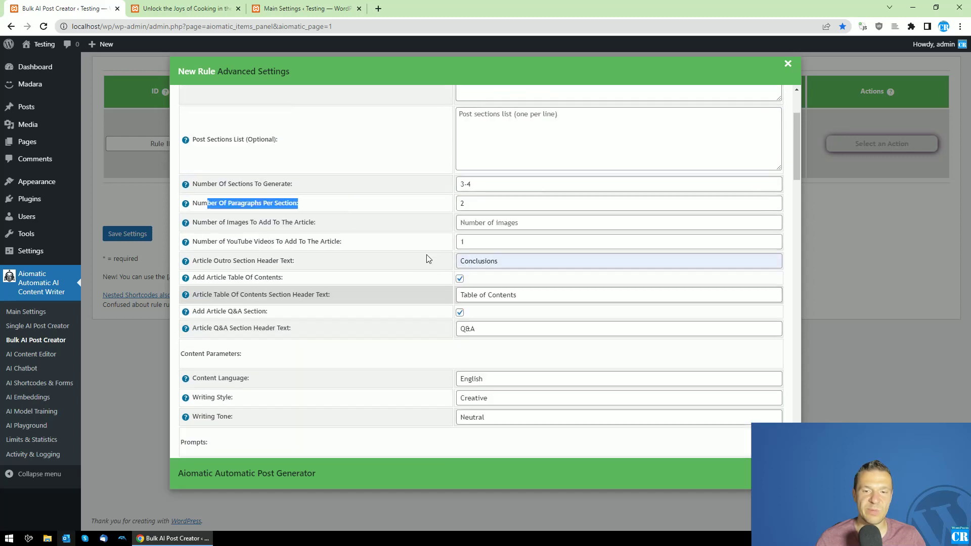
scroll(334, 363, "down", 10)
scroll(339, 364, "down", 1)
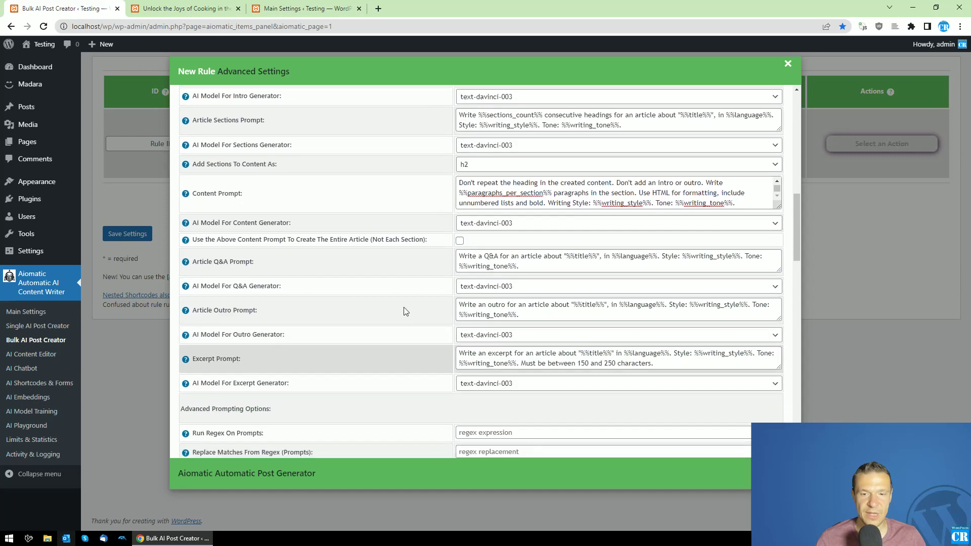
- Review the article Q&A, outro and excerpt prompts
left_click_drag(208, 260, 253, 260)
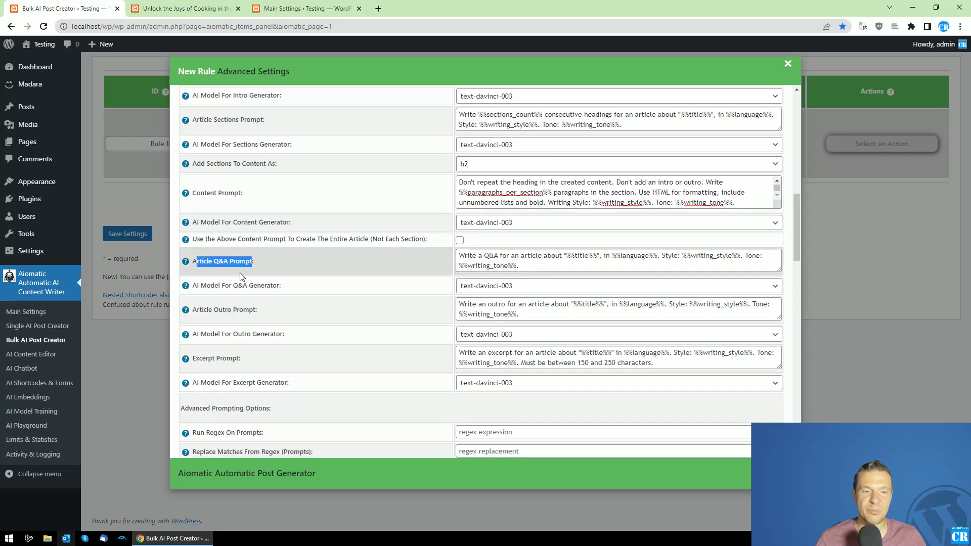
left_click_drag(199, 310, 248, 309)
left_click_drag(196, 358, 233, 358)
- Empty the excerpt prompt
scroll(373, 324, "down", 1)
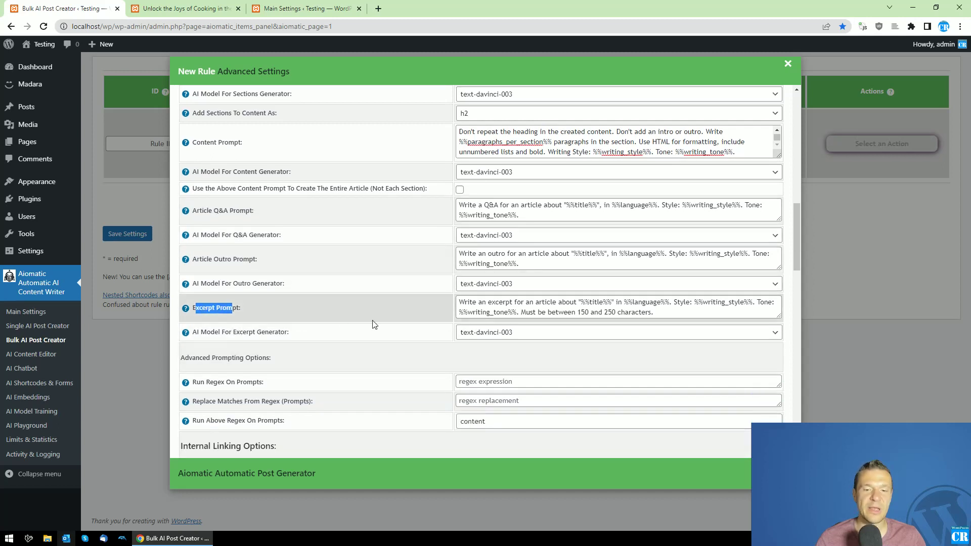
left_click(465, 310)
key("ctrl+a")
key("Delete")
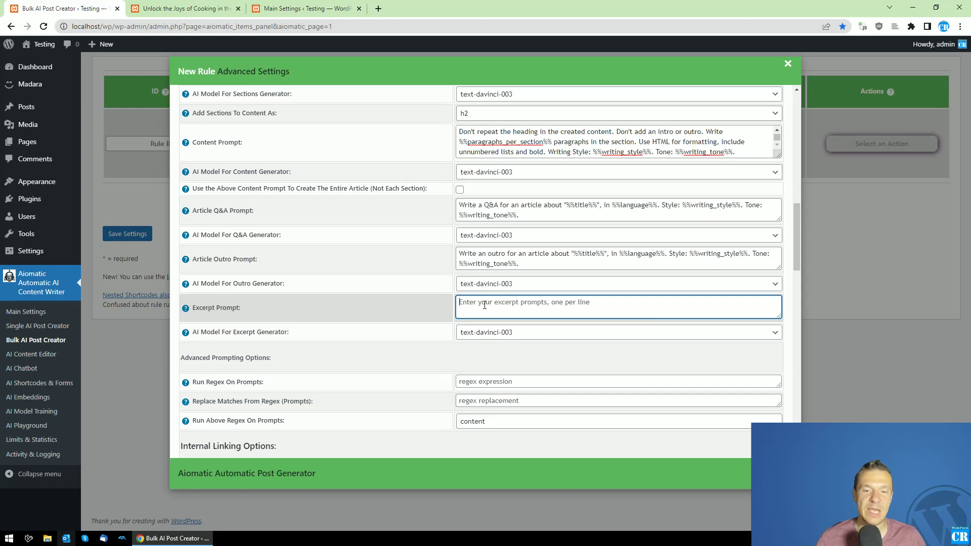
scroll(438, 200, "up", 4)
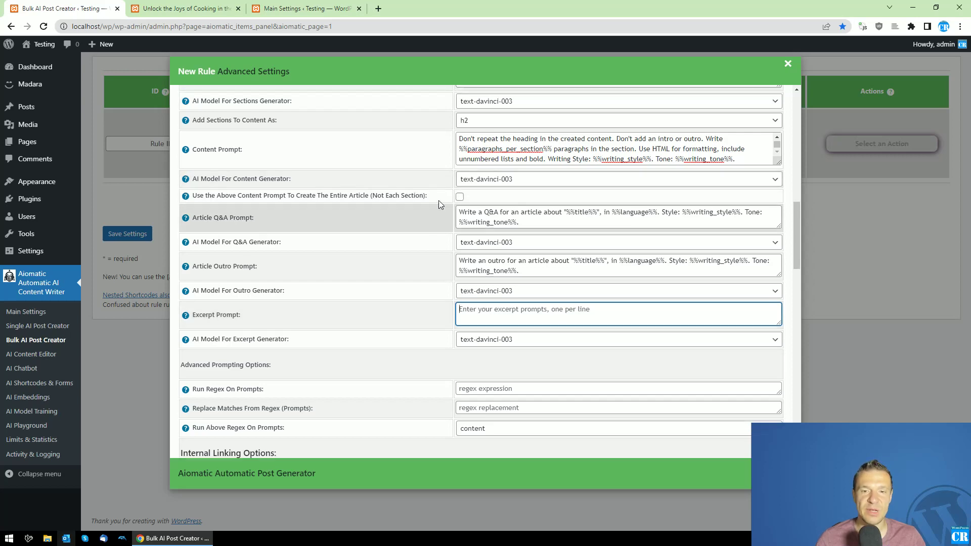
scroll(441, 274, "down", 5)
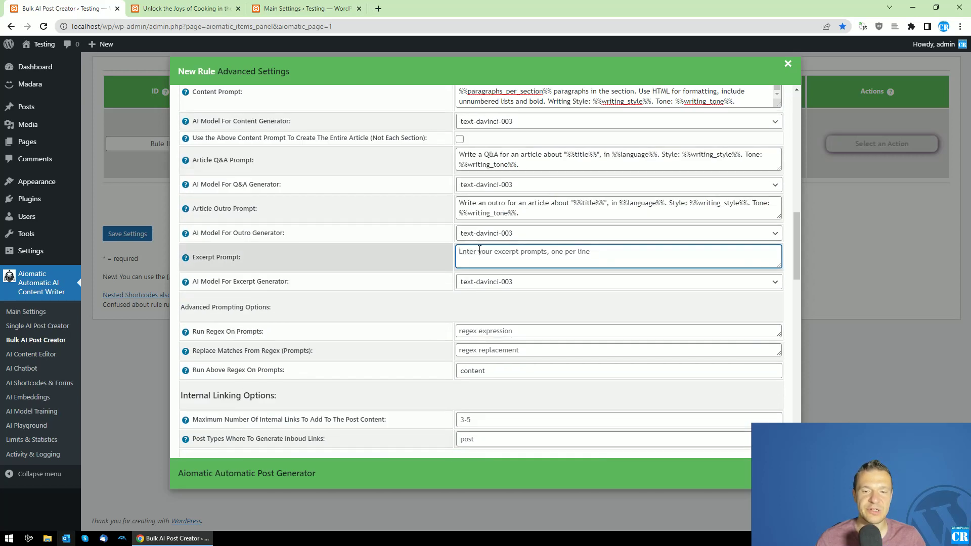
- Review the AI models available for the excerpt generator and the regex expression and replacement options for prompts
left_click(469, 283)
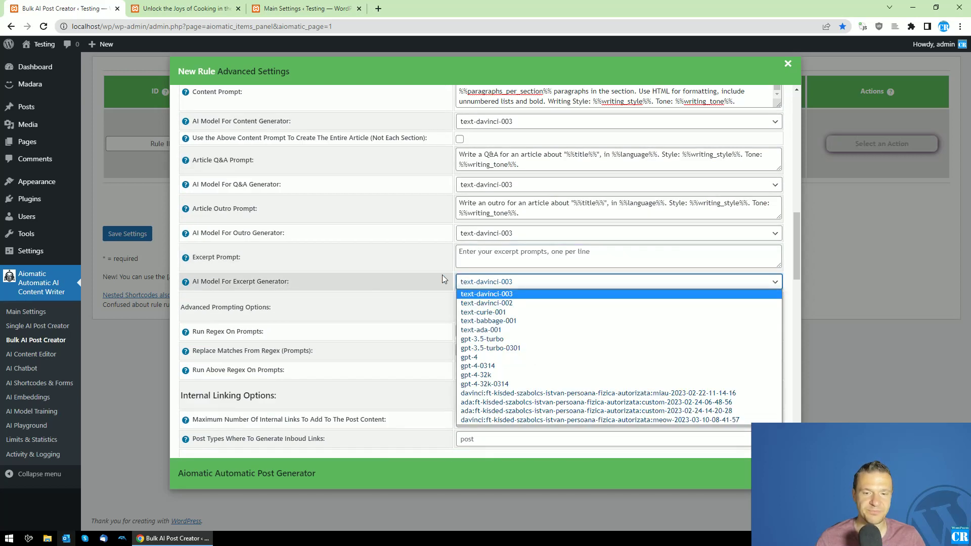
left_click(435, 275)
scroll(371, 274, "down", 3)
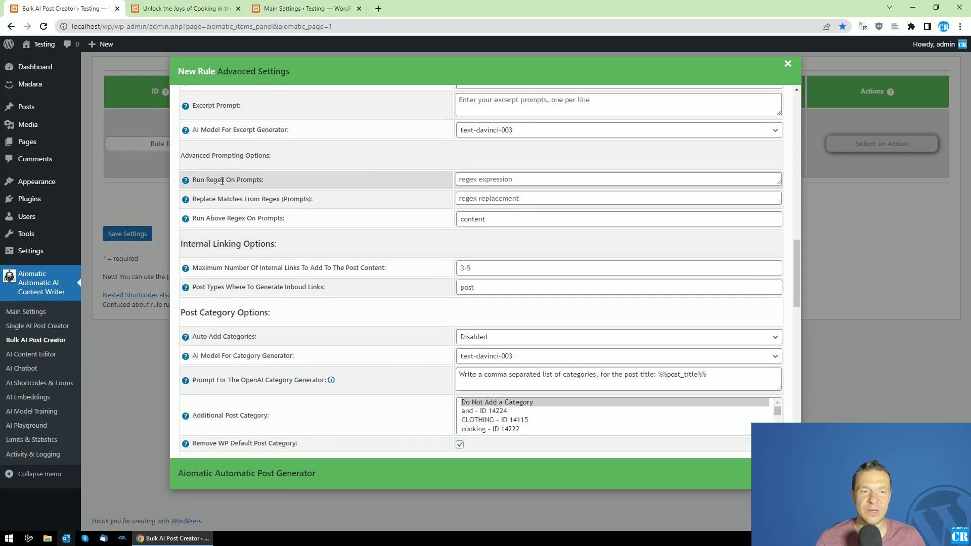
left_click(467, 179)
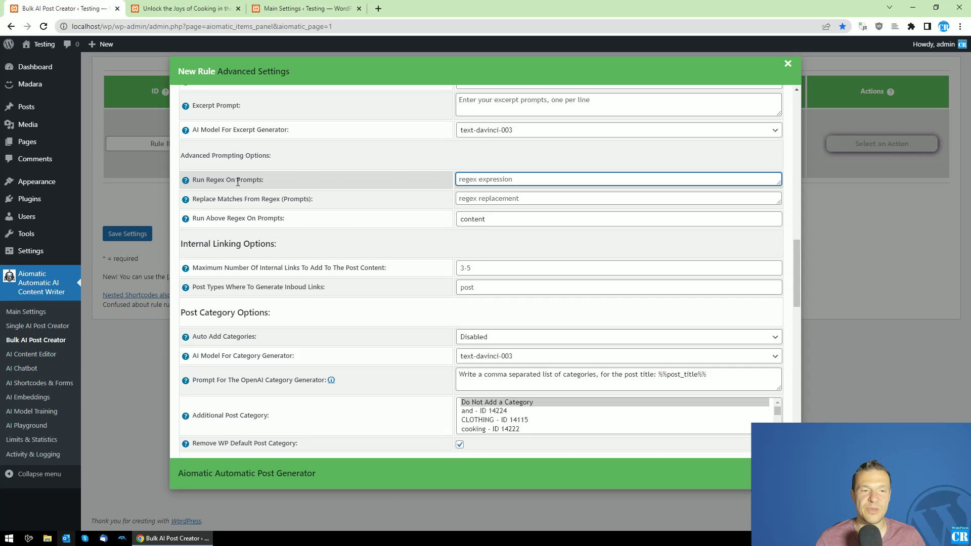
scroll(477, 172, "up", 2)
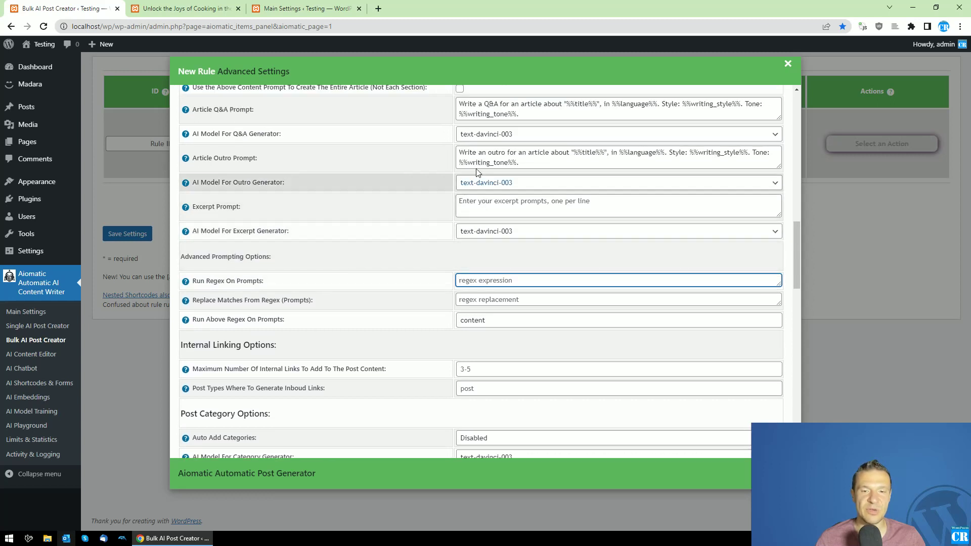
scroll(476, 173, "up", 2)
scroll(482, 253, "down", 3)
left_click(471, 249)
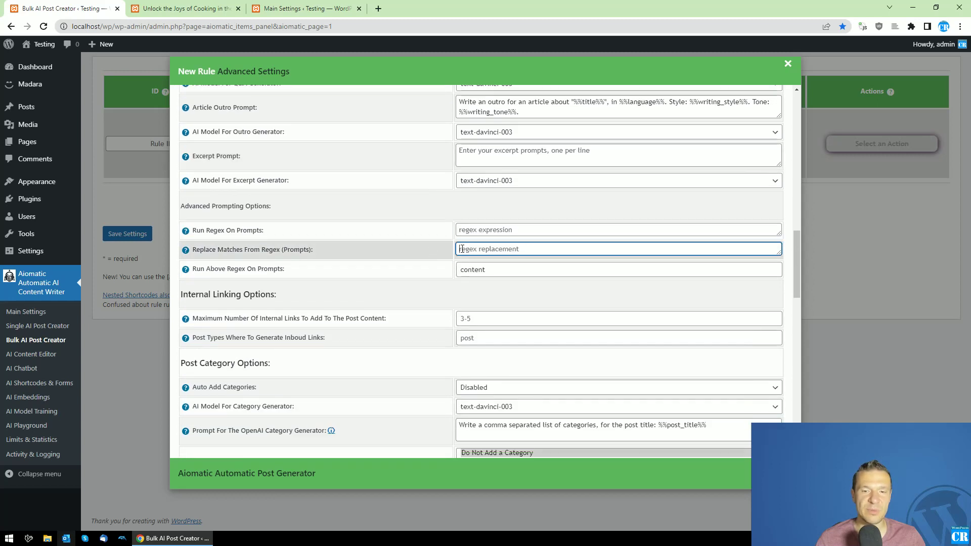
scroll(432, 265, "up", 1)
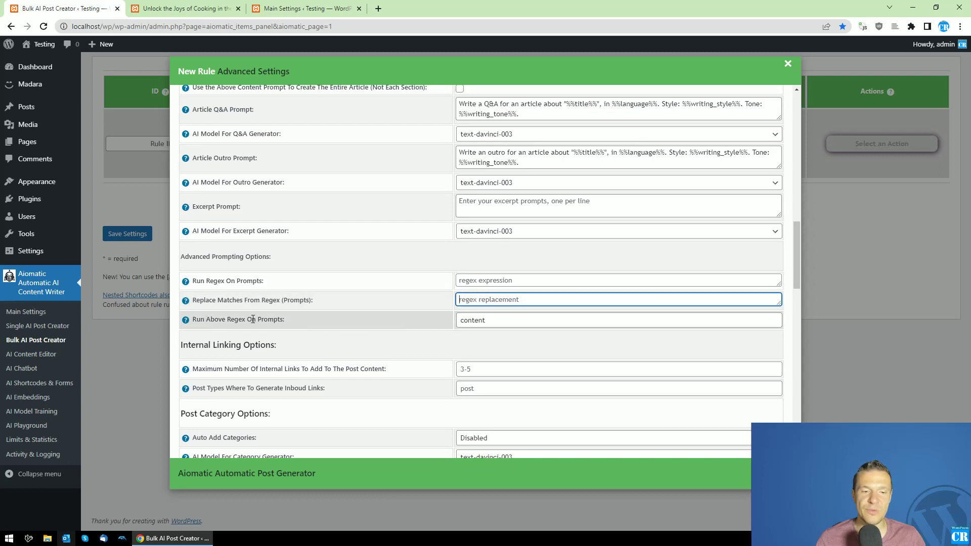
- Change the prompt type that the regex runs on to title
left_click(482, 320)
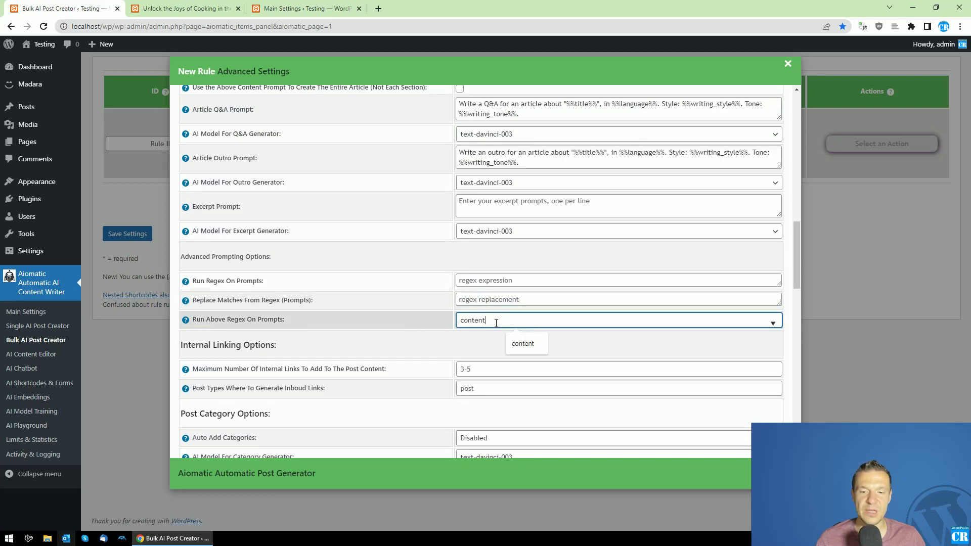
key("ctrl+a")
key("BackSpace")
left_click(773, 322)
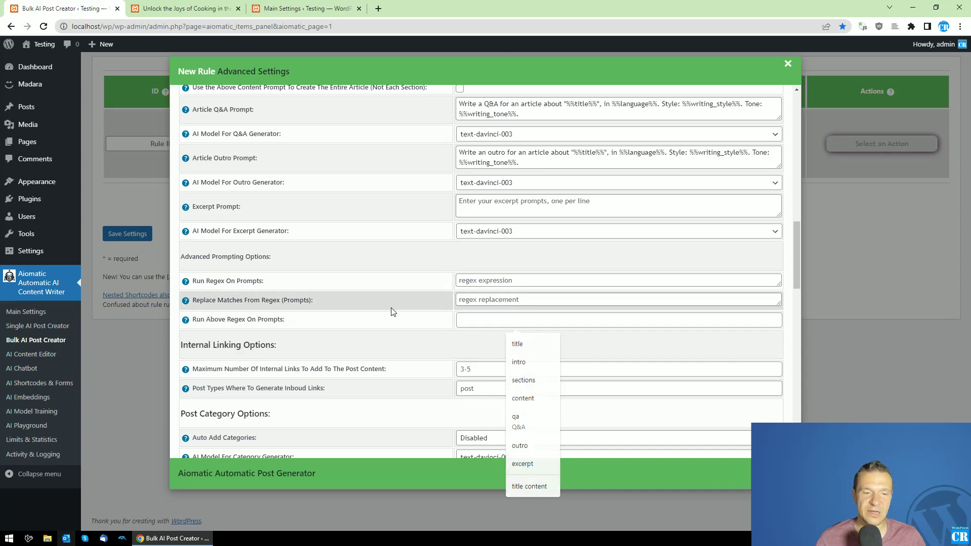
left_click(465, 320)
left_click(517, 344)
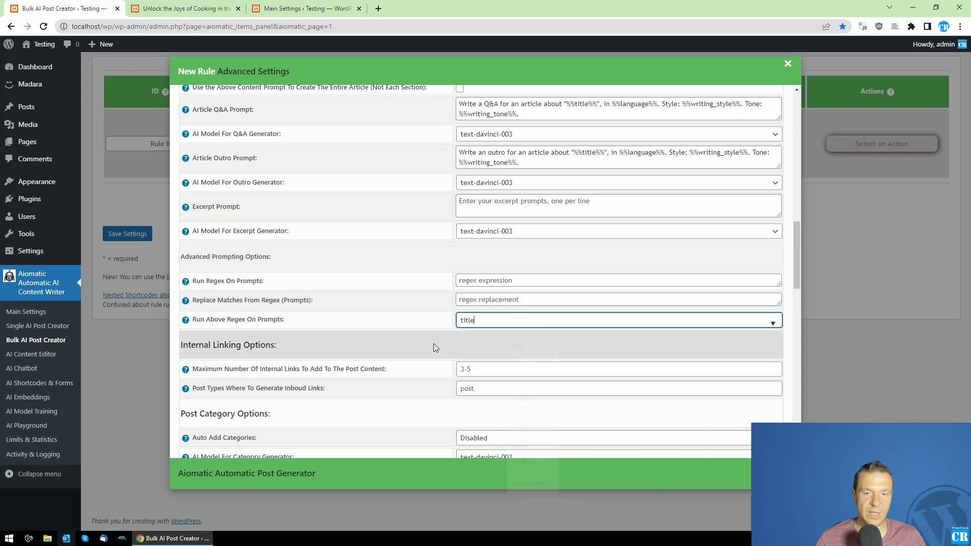
- Look through the internal linking, category, tag, advanced AI text and image generator options of the new rule
scroll(248, 286, "down", 3)
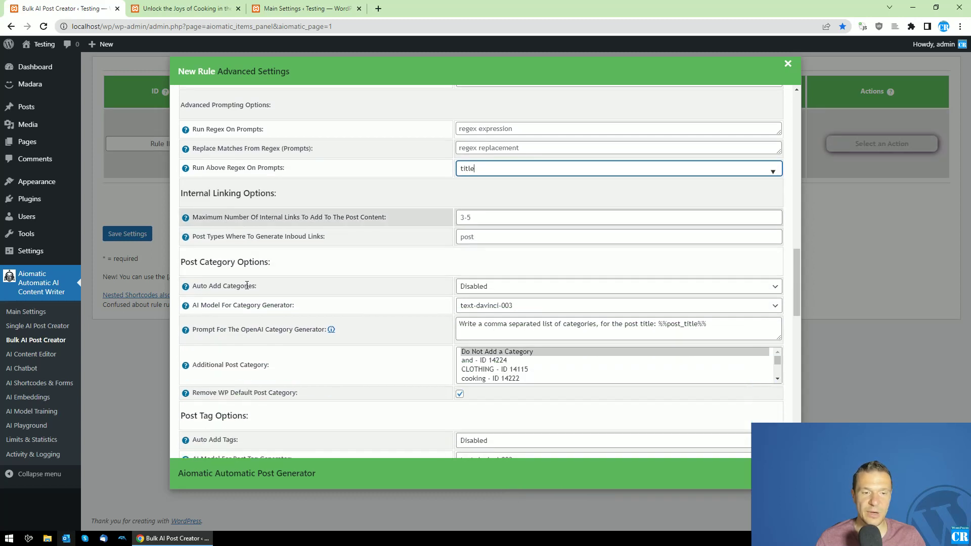
scroll(264, 351, "down", 2)
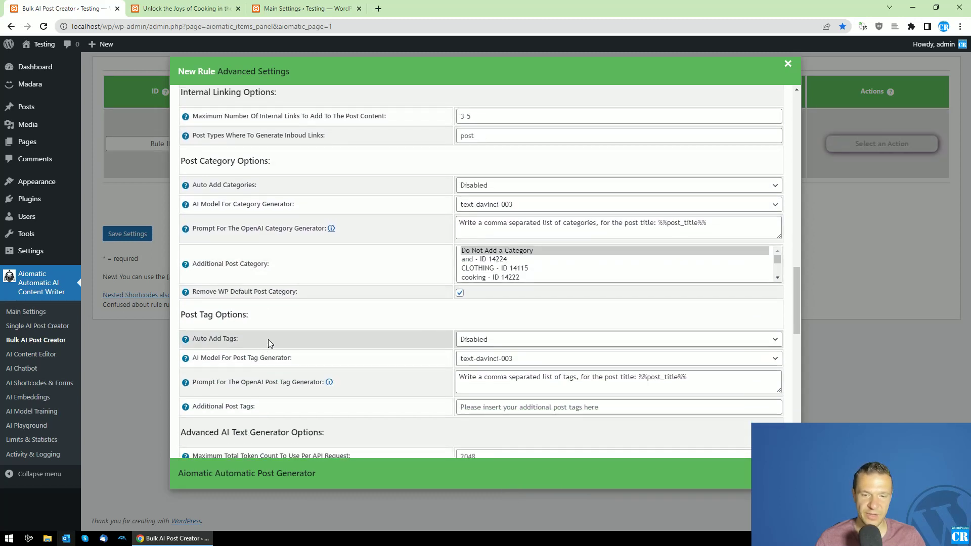
scroll(246, 163, "down", 14)
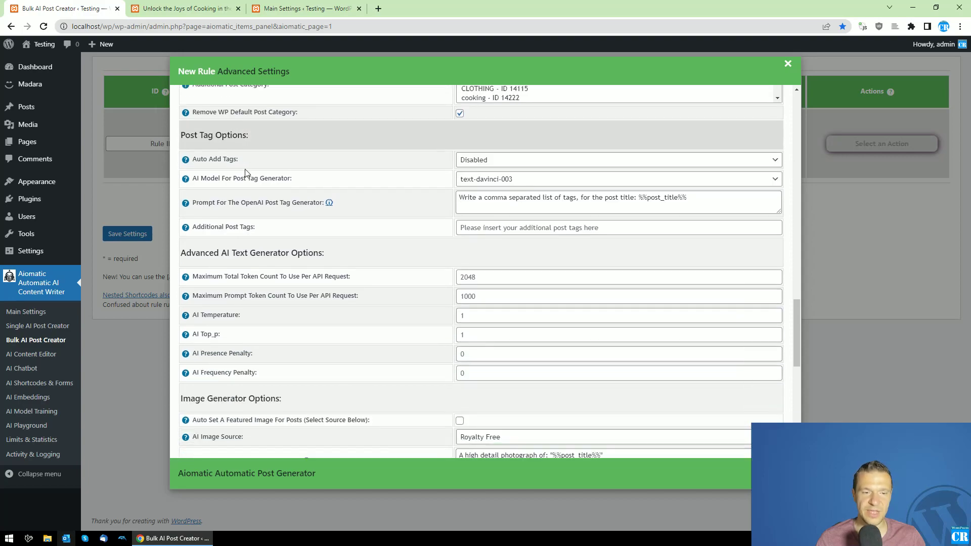
scroll(280, 266, "up", 15)
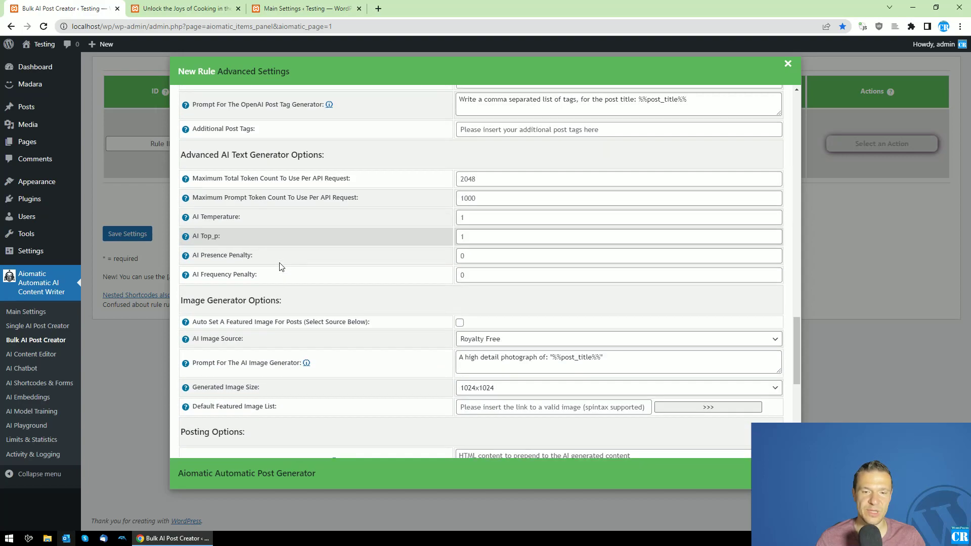
scroll(280, 267, "up", 6)
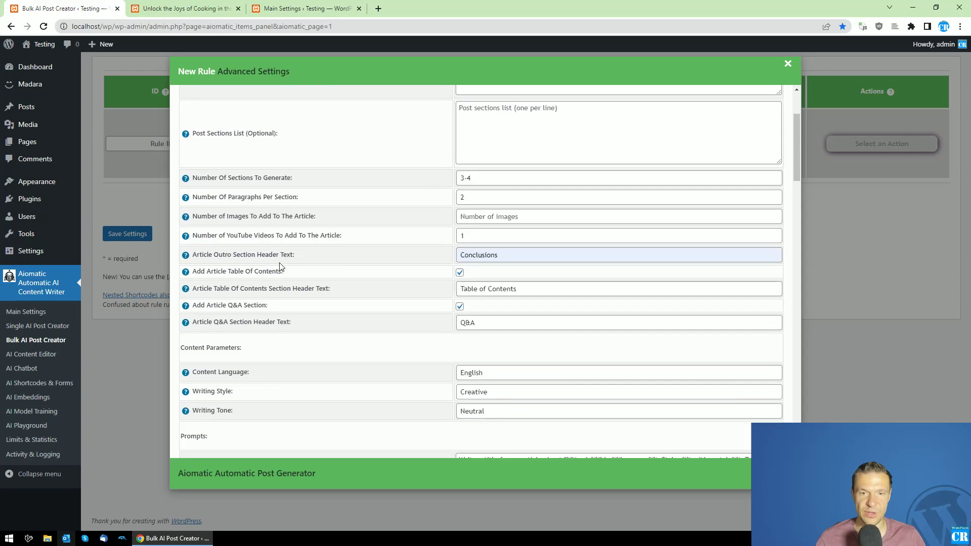
- Close the rule's advanced settings, save the new rule, and load the site's home page in the article's browser tab
left_click(120, 233)
left_click(120, 233)
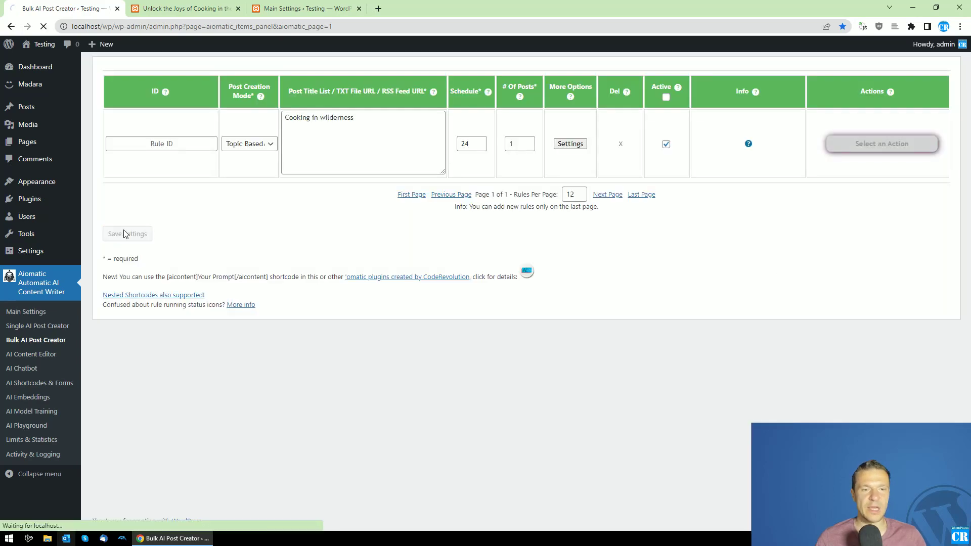
left_click(167, 9)
scroll(211, 145, "up", 15)
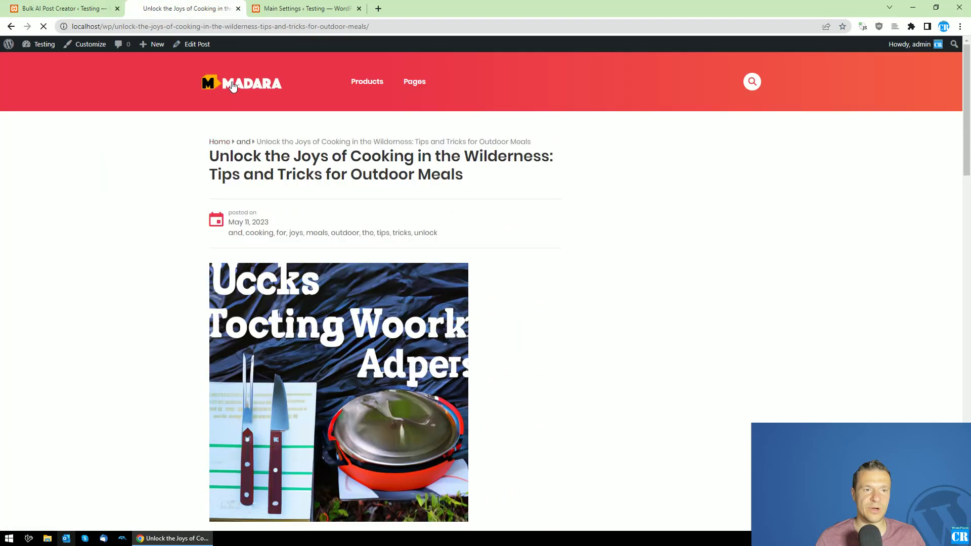
left_click(78, 9)
- Permanently delete all posts generated by the "Cooking in wilderness" rule
left_click(839, 119)
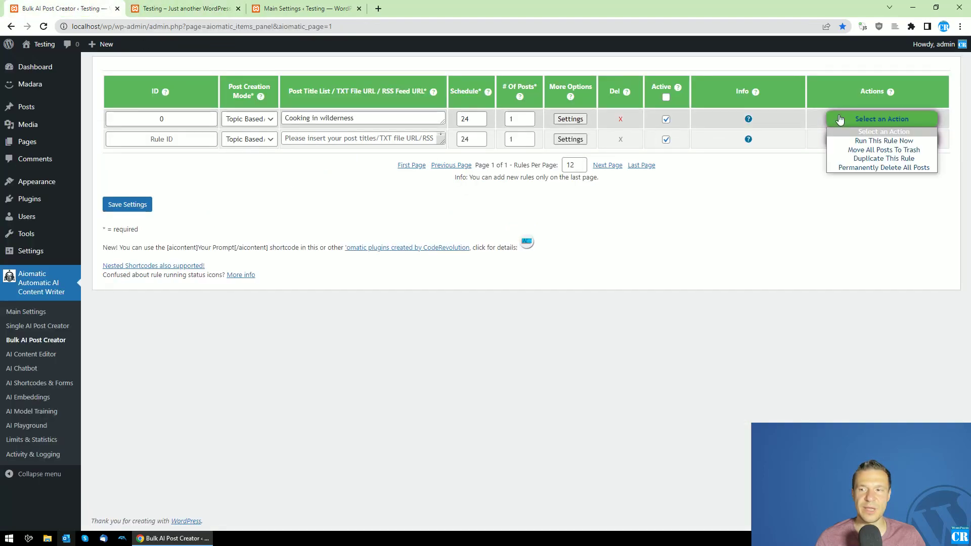
left_click(844, 167)
key("Return")
- Run the "Cooking in wilderness" rule now
left_click(843, 123)
left_click(844, 142)
key("Return")
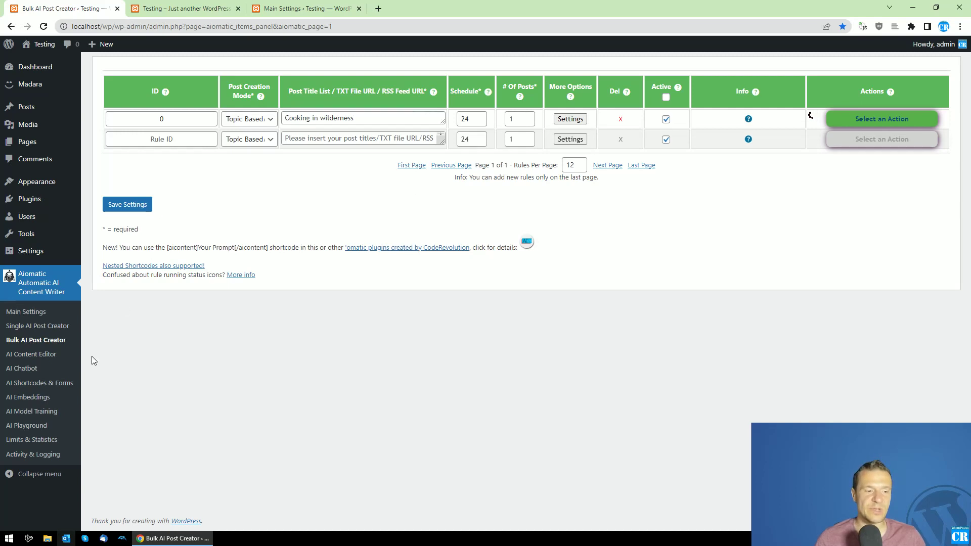
- Check the currently running rules and examine the latest topic title, section and intro prompts in the activity log
left_click(32, 454)
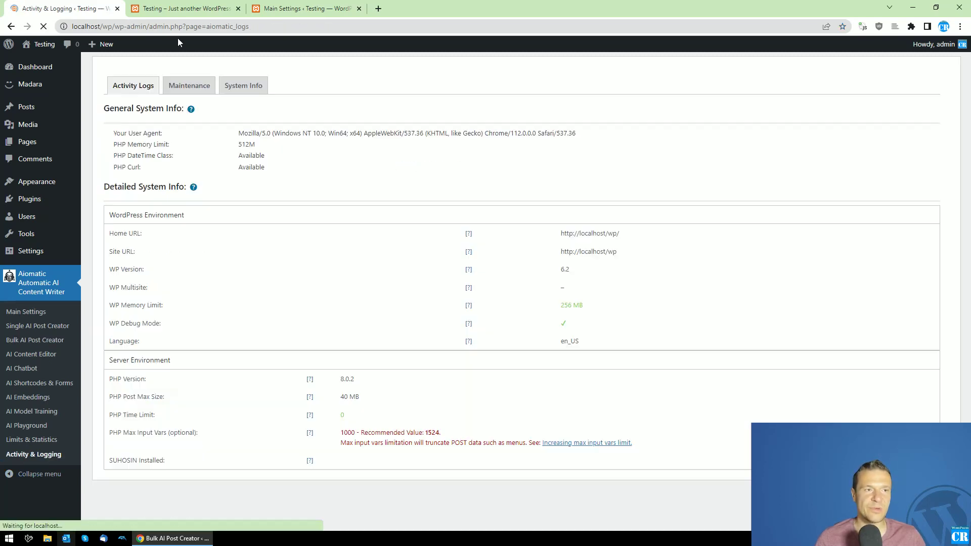
left_click(189, 85)
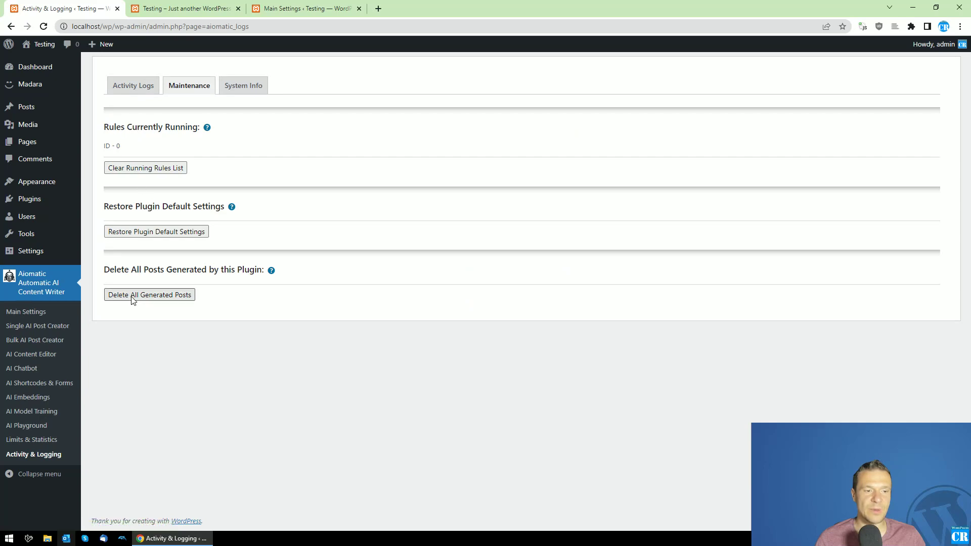
left_click(133, 92)
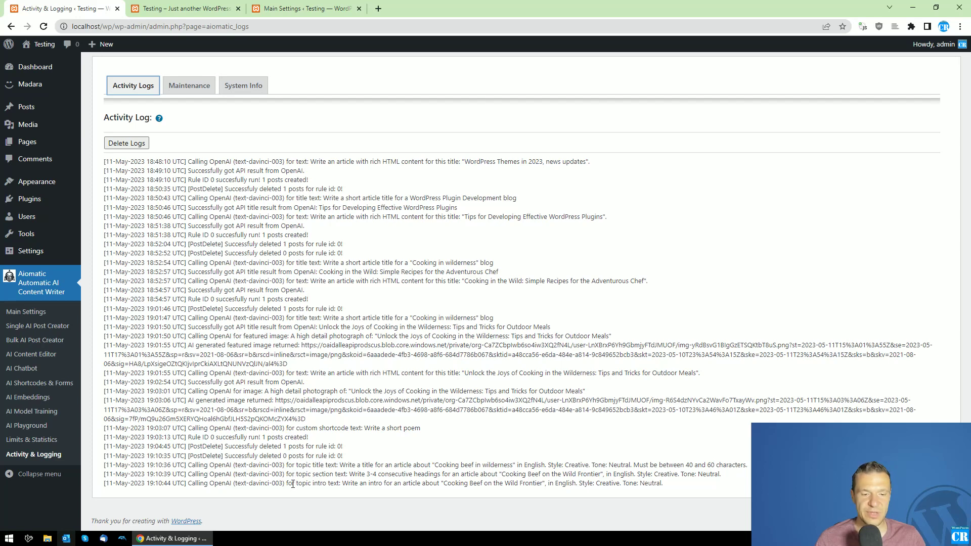
left_click_drag(341, 484, 540, 484)
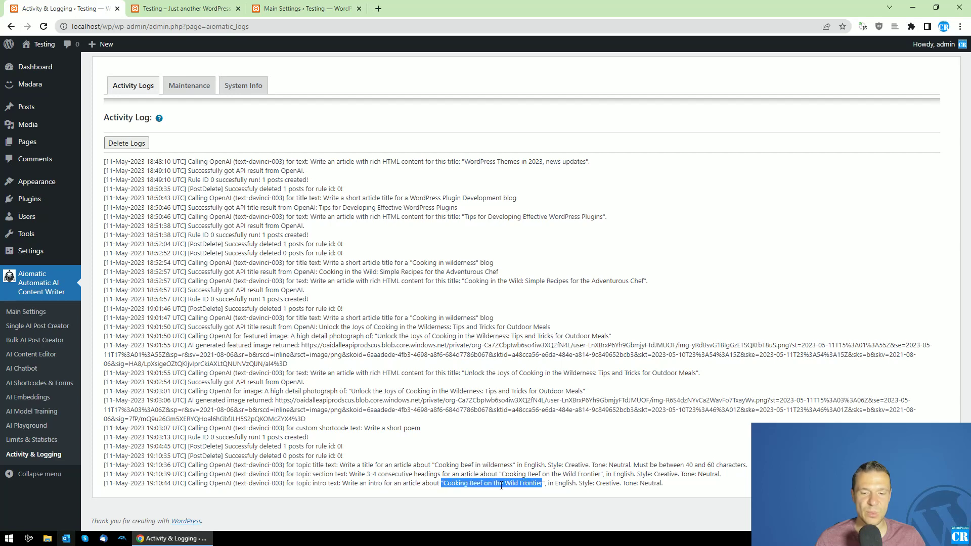
left_click_drag(349, 474, 451, 473)
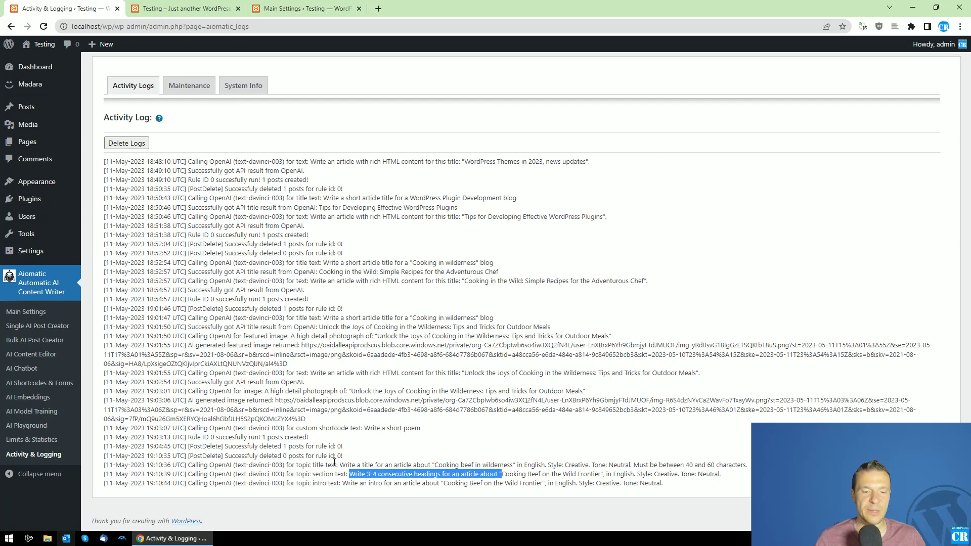
left_click_drag(335, 464, 438, 465)
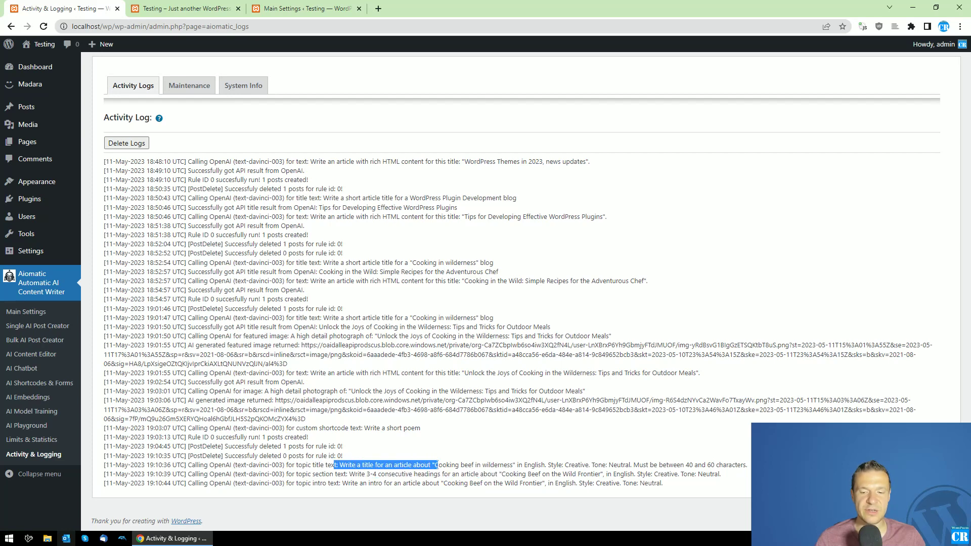
- Refresh the activity log and examine the first section's content prompt, its heading and language, and the requested number of headings
left_click(43, 26)
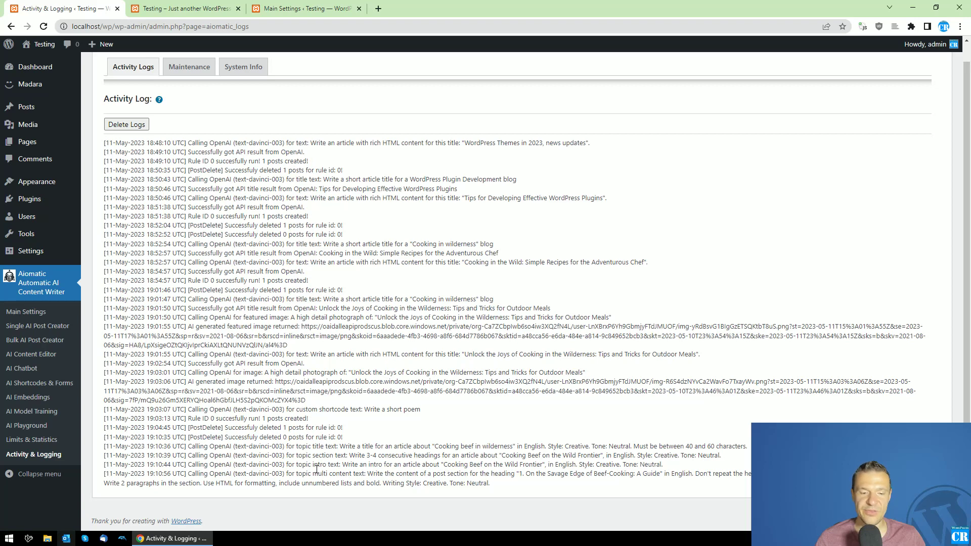
left_click_drag(369, 473, 656, 475)
left_click(522, 476)
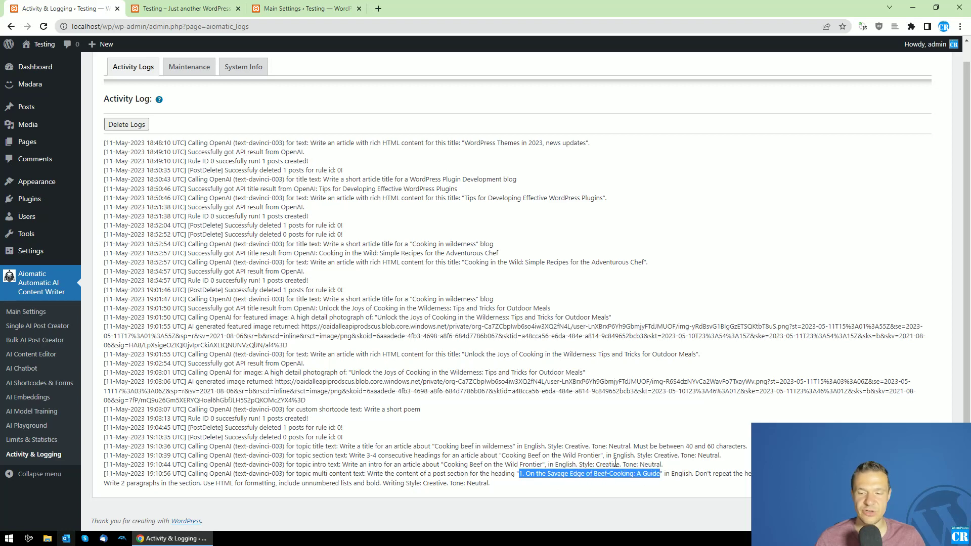
double_click(680, 473)
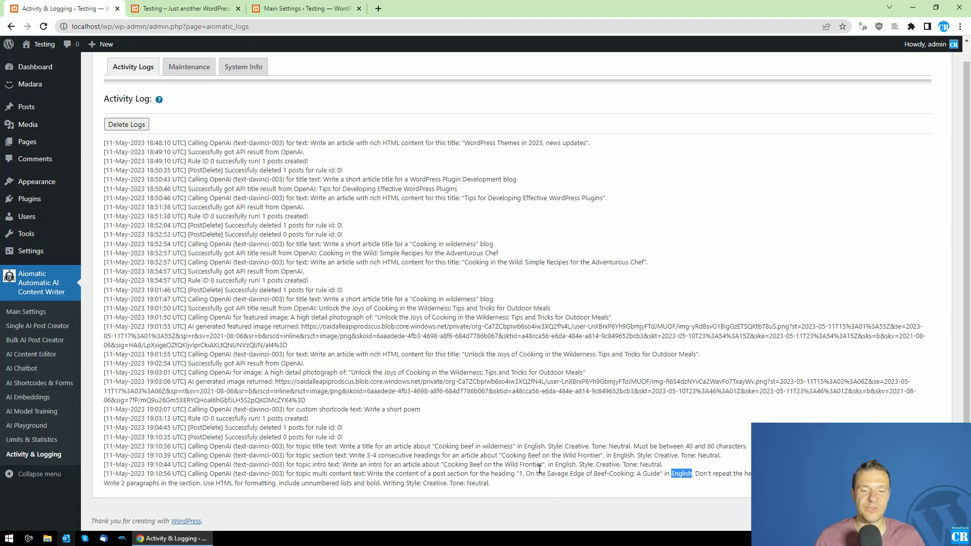
left_click_drag(366, 455, 376, 455)
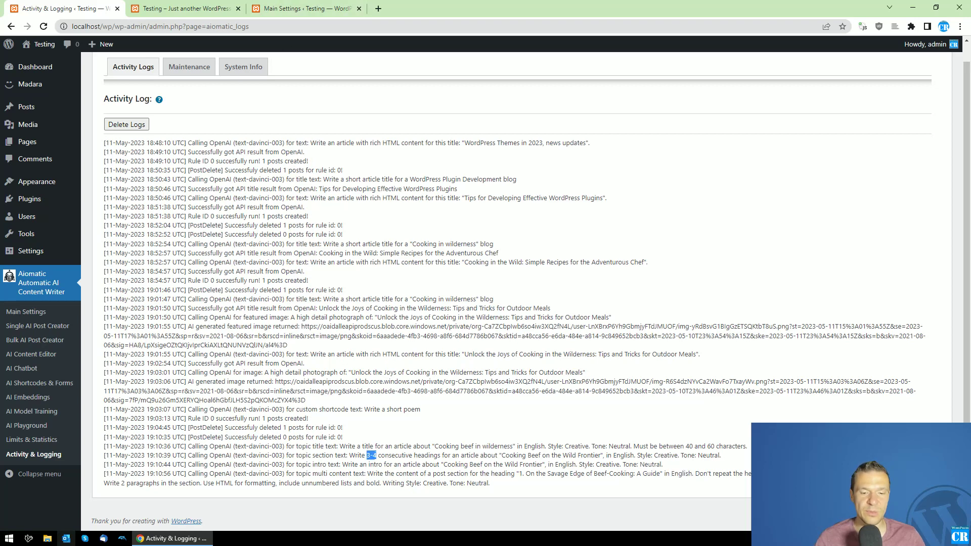
- Refresh the activity log again and examine the heading used in the second section's content prompt
left_click(182, 9)
left_click(59, 10)
key("F5")
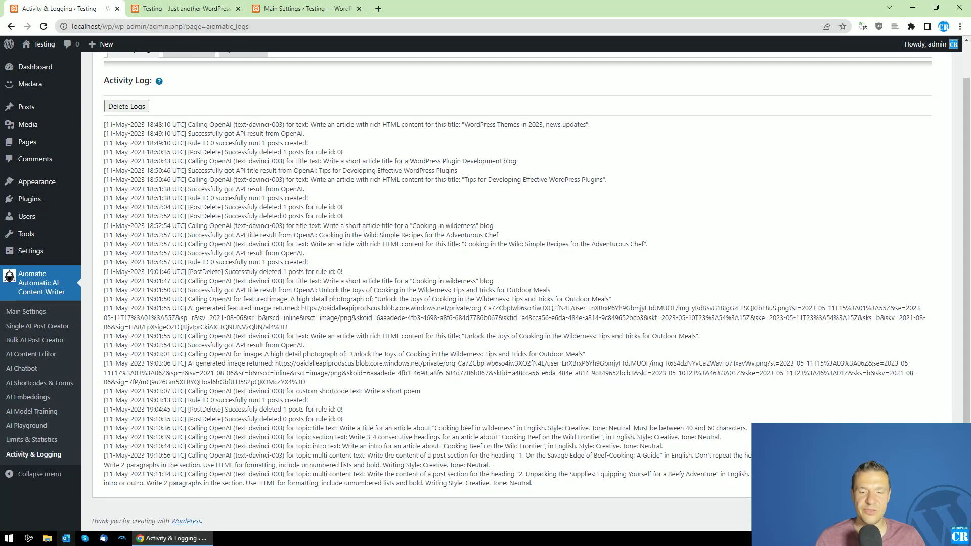
left_click_drag(519, 474, 719, 473)
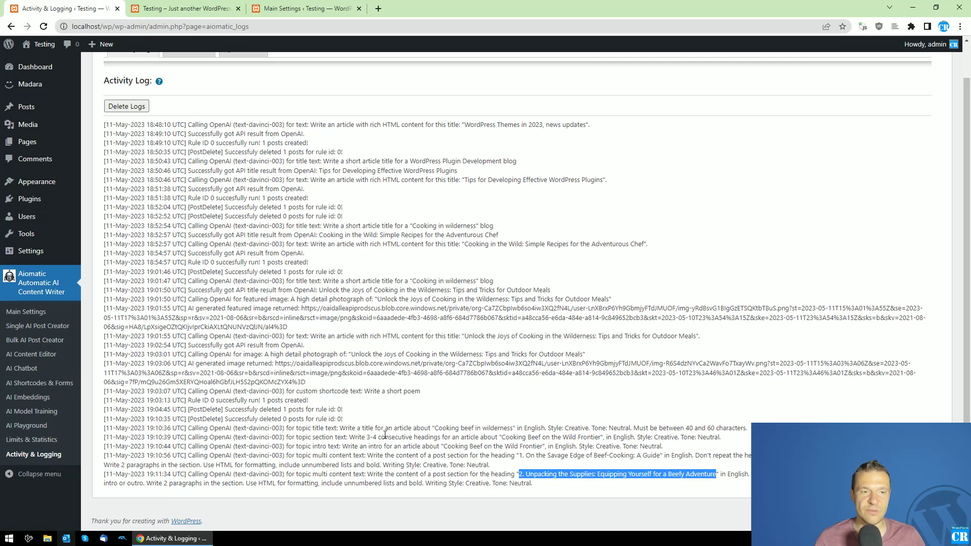
- Check the site's home page for the generated post and view the rule's running status in a new Bulk AI Post Creator tab
left_click(187, 8)
left_click(66, 9)
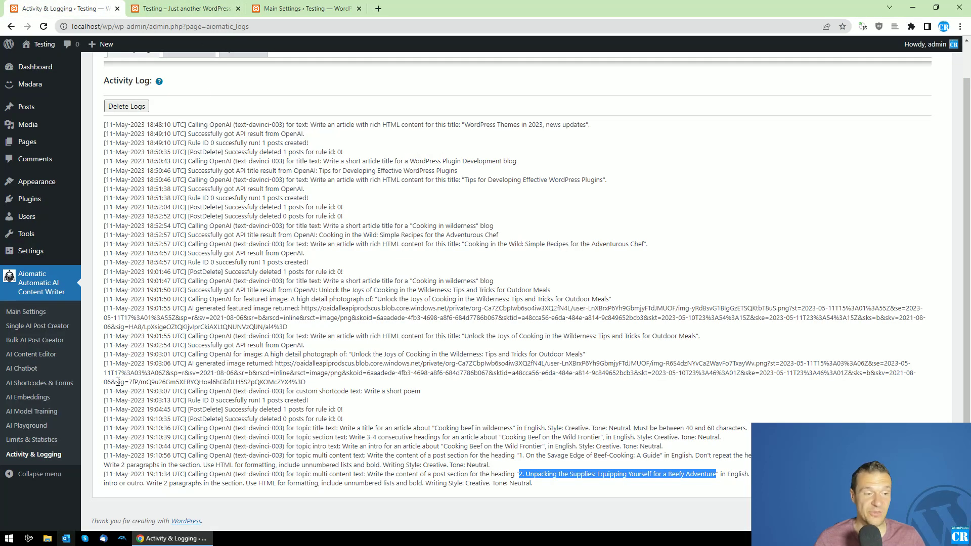
left_click(169, 9)
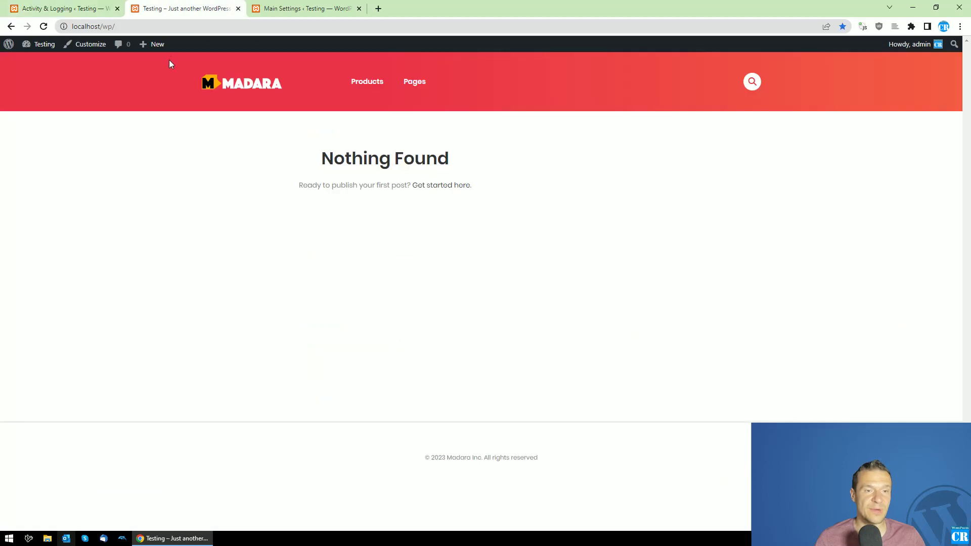
left_click(66, 9)
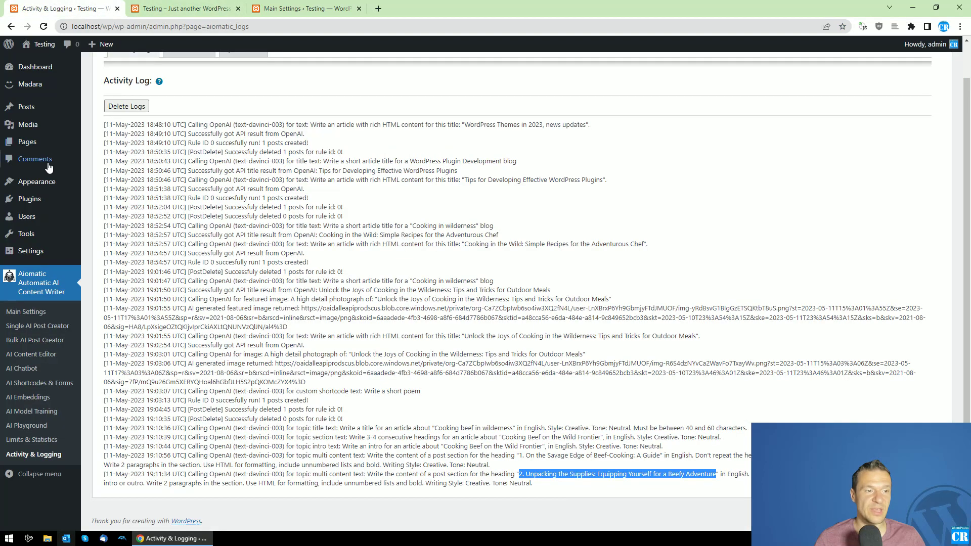
middle_click(34, 344)
left_click(404, 8)
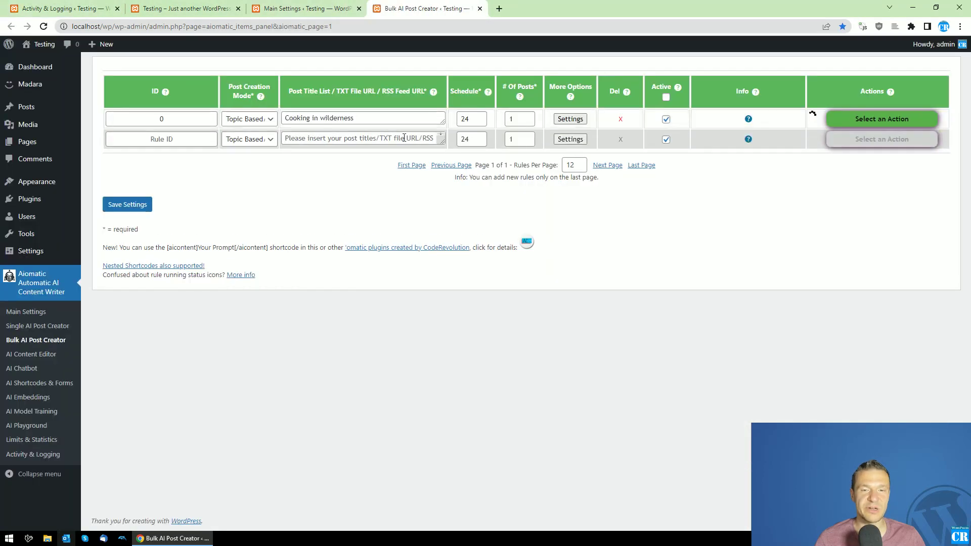
left_click(83, 3)
left_click(152, 9)
left_click(303, 8)
left_click(418, 4)
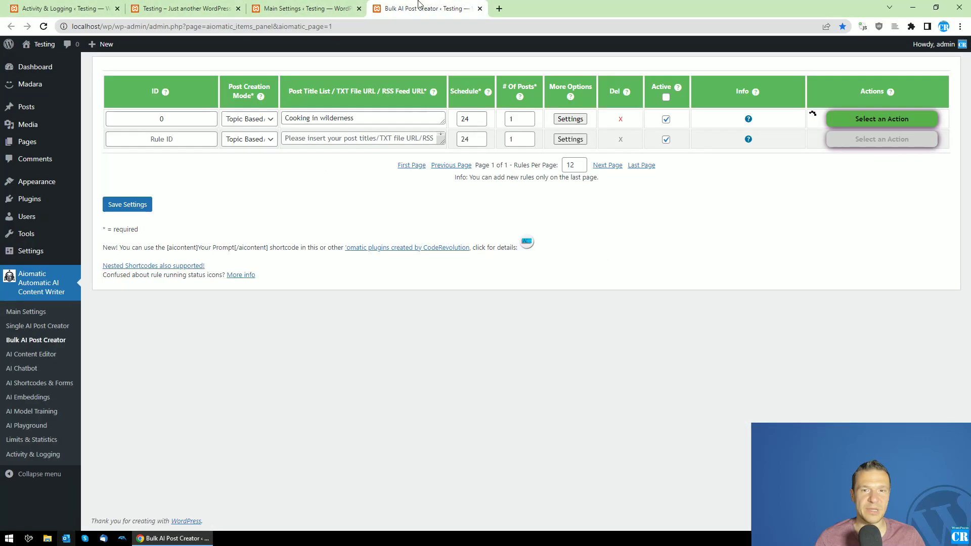
- Refresh the activity log and examine the heading used in the third section's content prompt
left_click(192, 8)
left_click(314, 6)
left_click(419, 11)
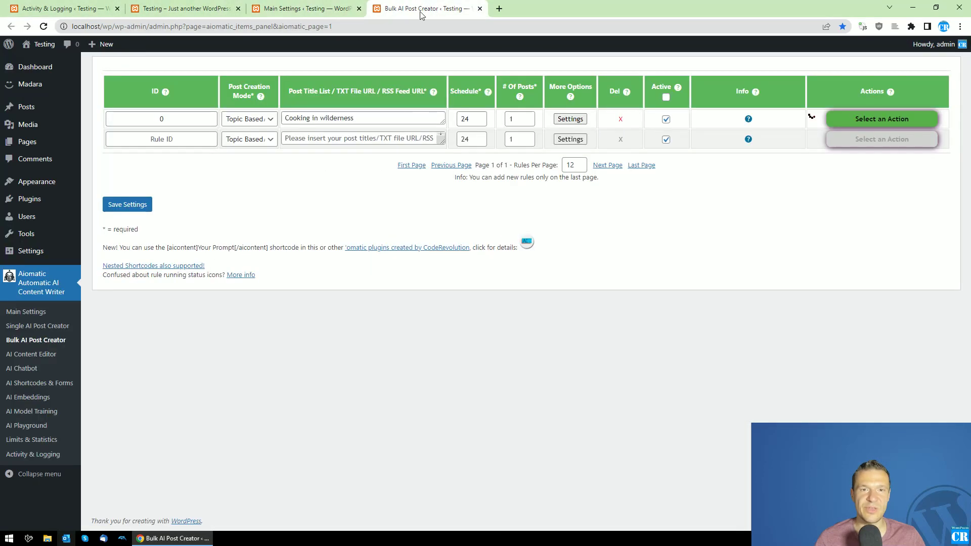
left_click(63, 8)
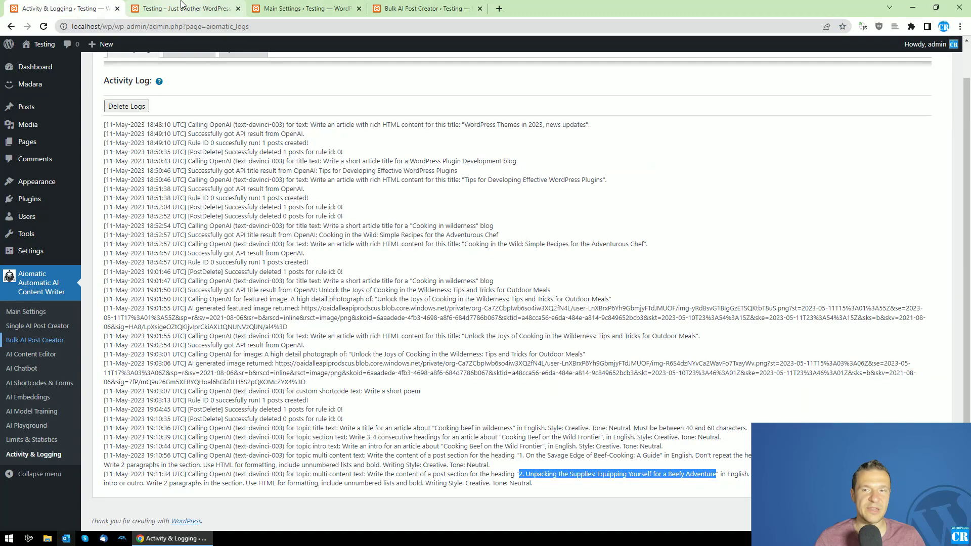
left_click(43, 28)
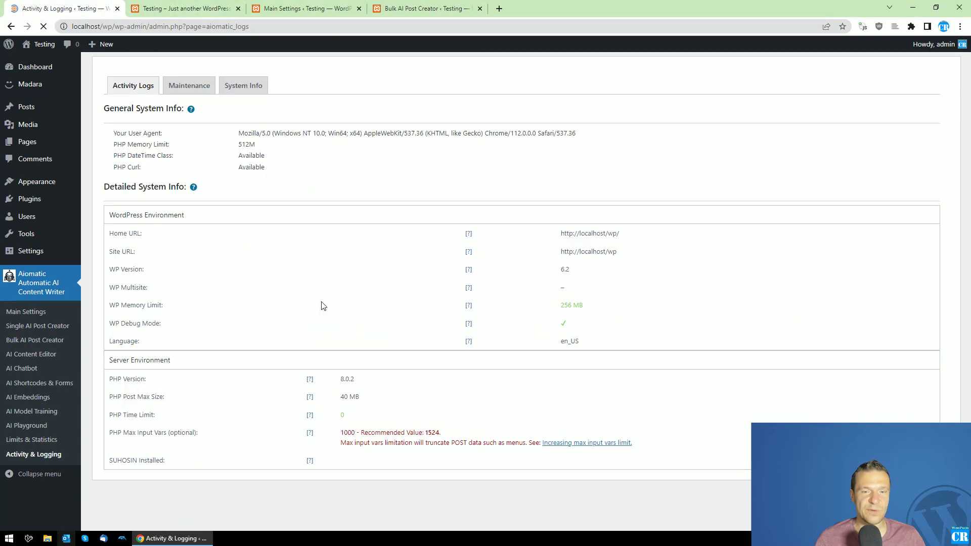
scroll(451, 447, "down", 1)
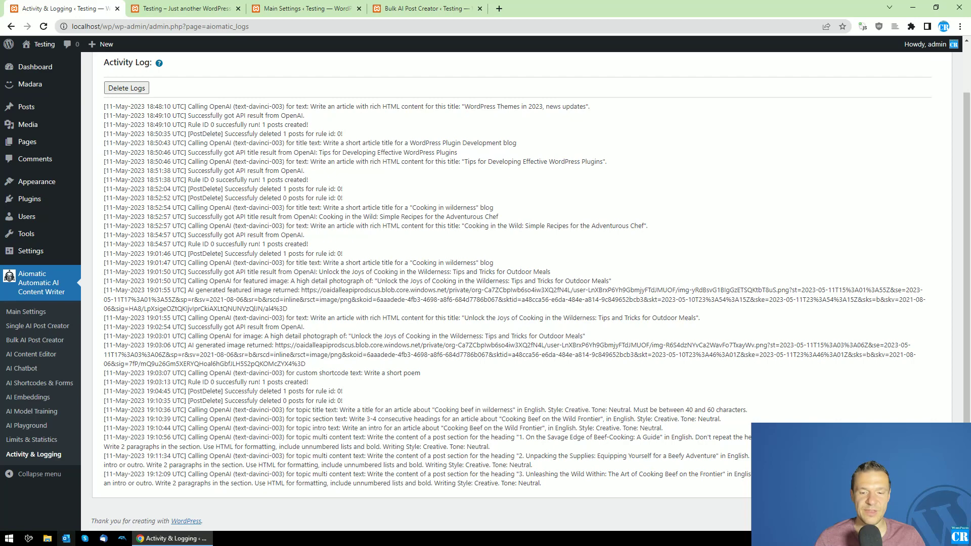
left_click_drag(519, 474, 721, 474)
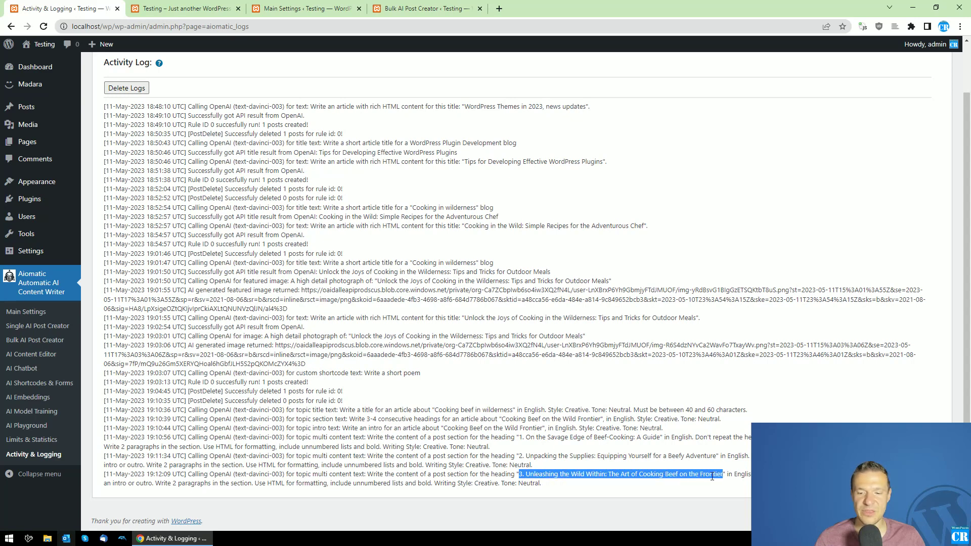
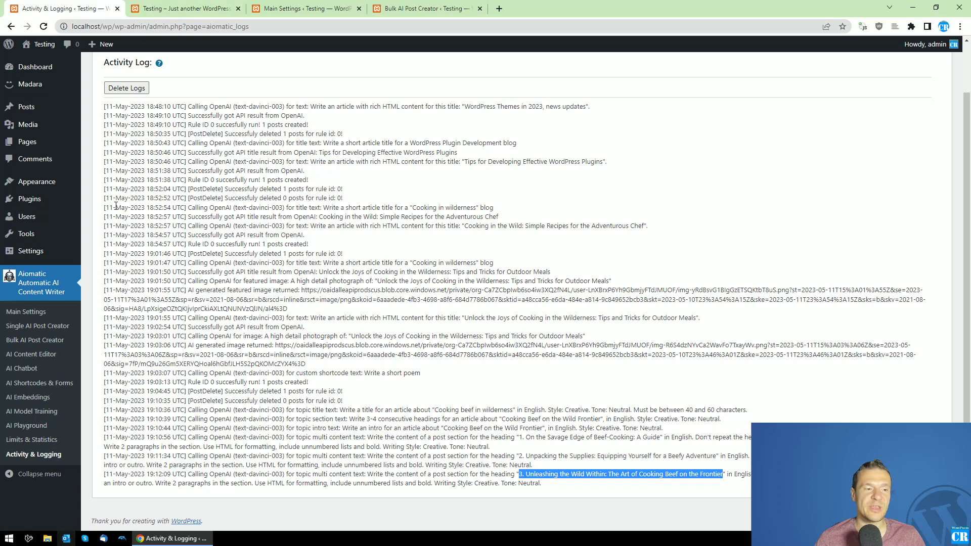
- Open rule 0's advanced settings in a new Bulk AI Post Creator tab and try 10, then 1, as the number of sections to generate
middle_click(48, 342)
left_click(535, 6)
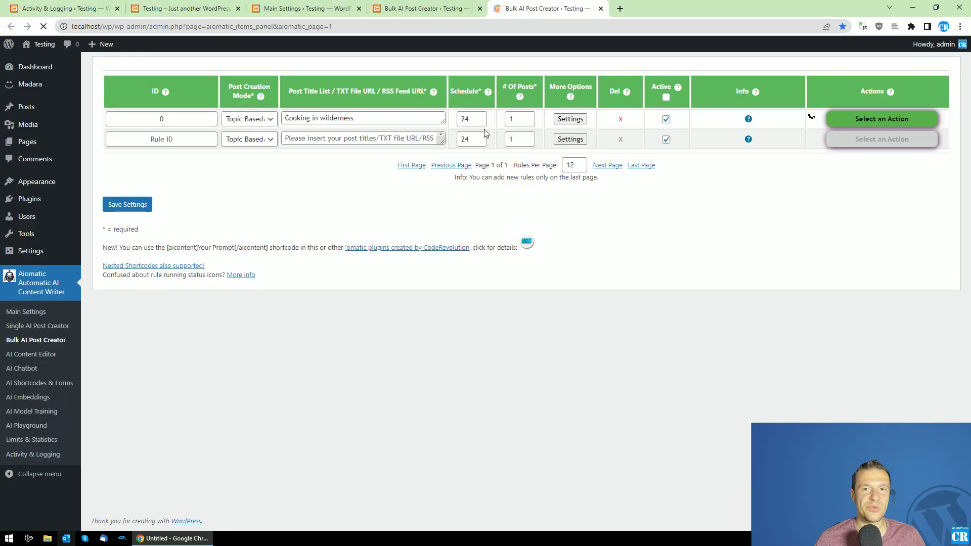
left_click(569, 119)
scroll(433, 297, "down", 5)
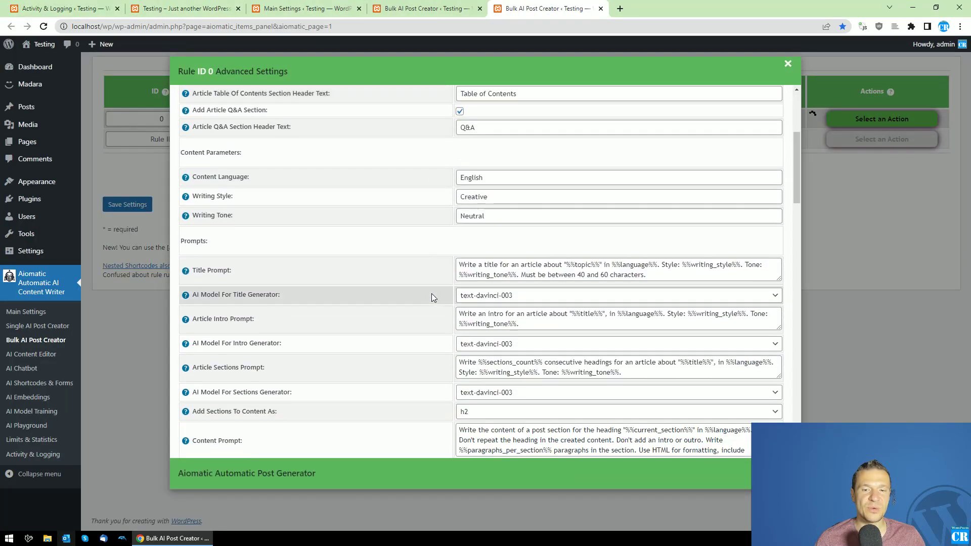
scroll(431, 298, "up", 4)
left_click(445, 186)
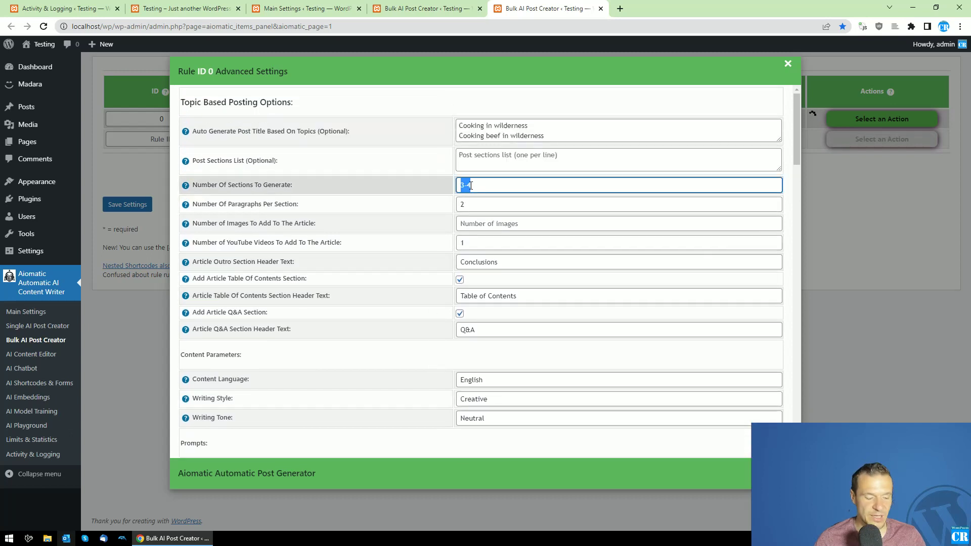
type("10")
double_click(470, 186)
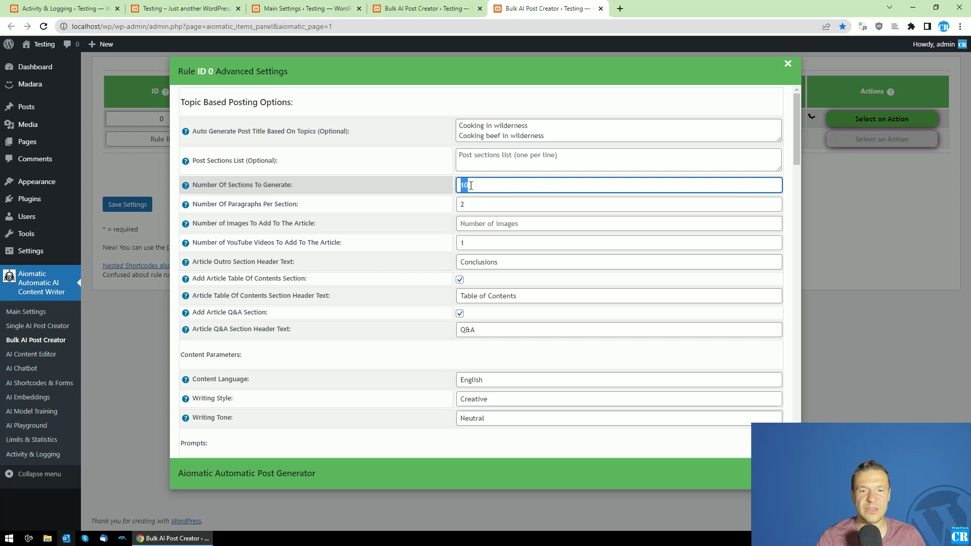
type("1")
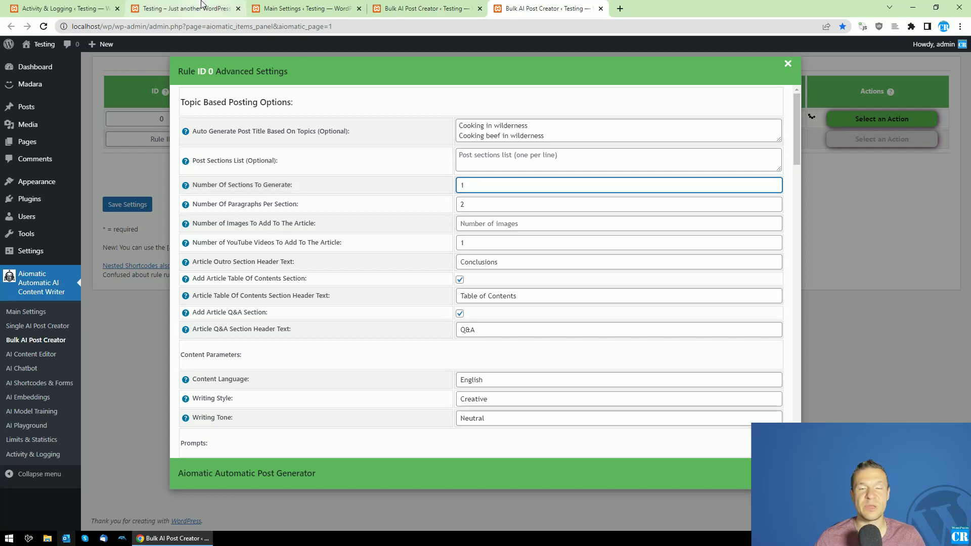
- Open the system info of Activity & Logging in a new tab and examine the WP memory limit
left_click(33, 454, "ctrl")
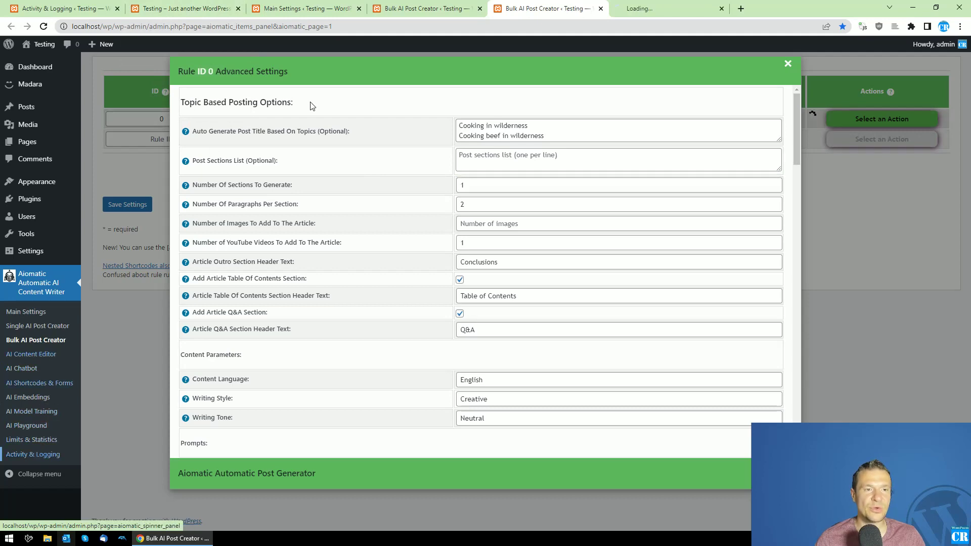
key("ctrl+Tab")
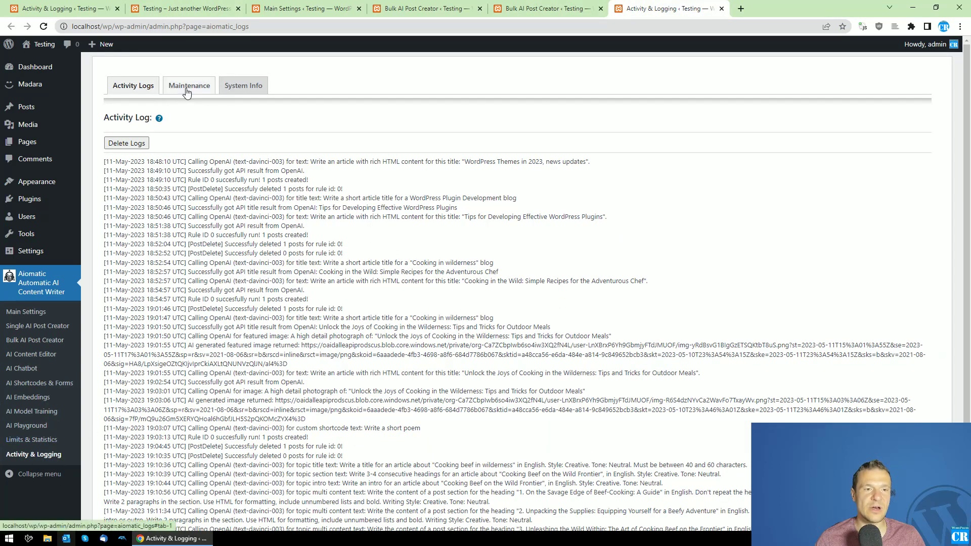
left_click(241, 88)
scroll(321, 309, "down", 3)
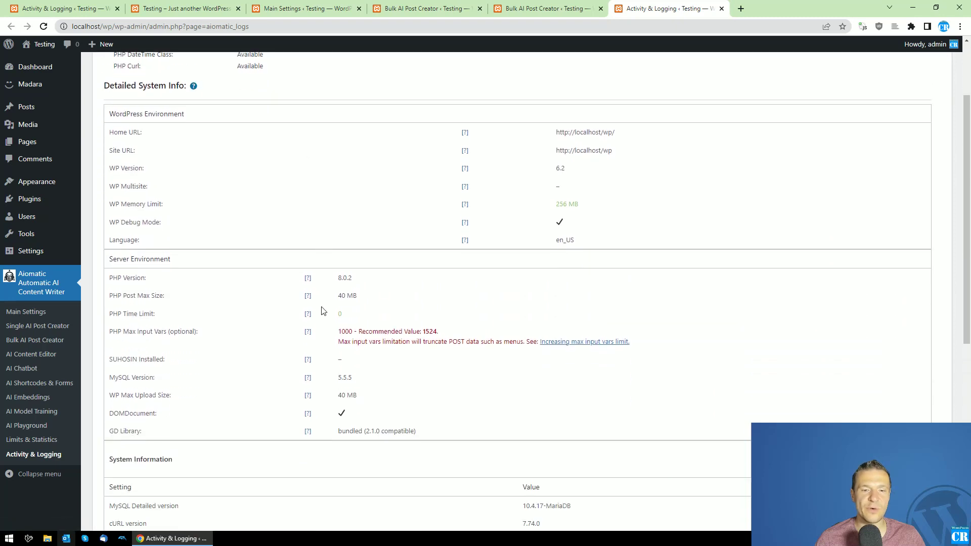
scroll(323, 324, "down", 1)
scroll(326, 336, "up", 2)
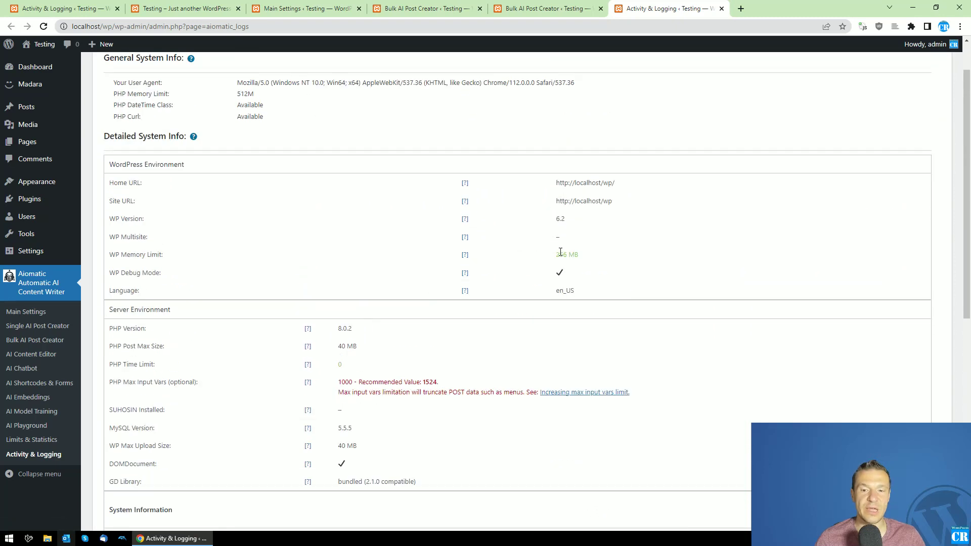
scroll(472, 283, "down", 2)
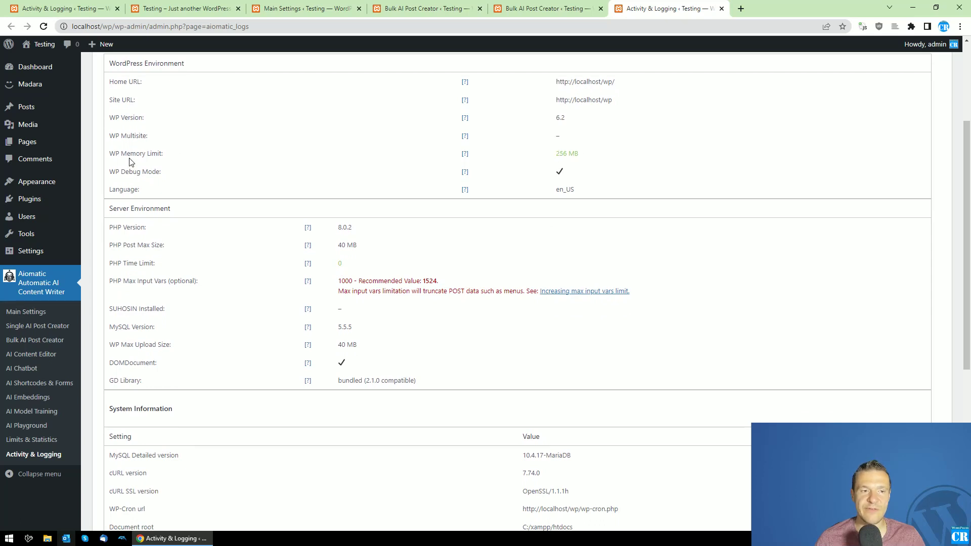
left_click_drag(555, 153, 580, 157)
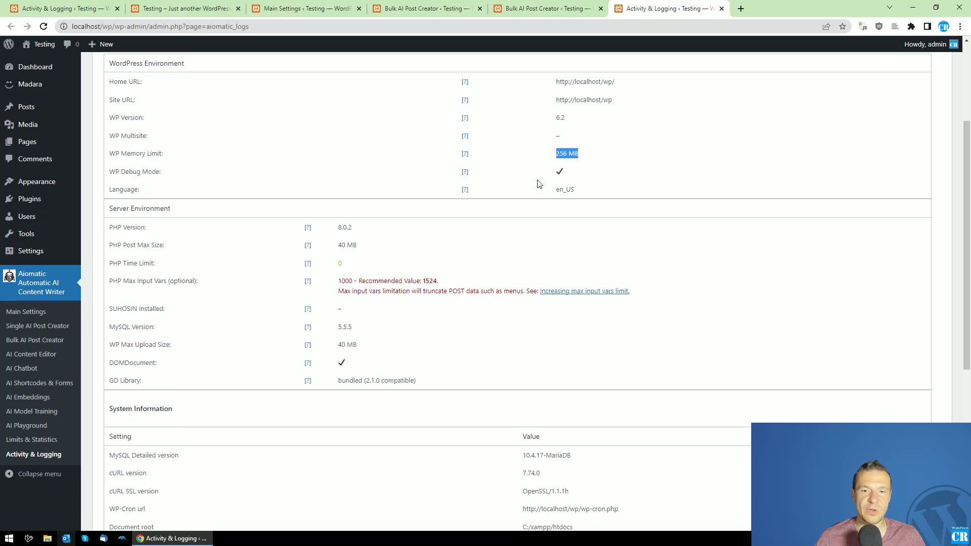
scroll(543, 185, "up", 1)
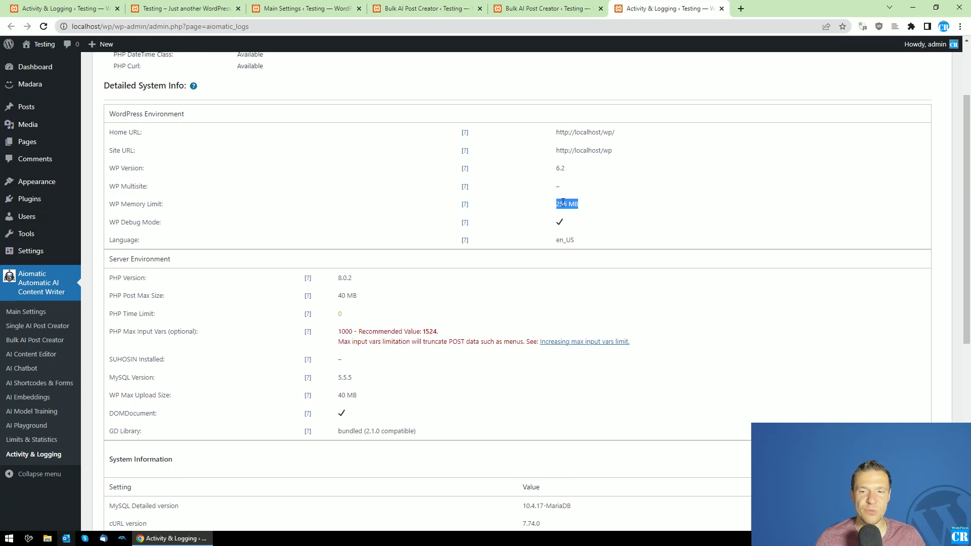
scroll(564, 212, "down", 2)
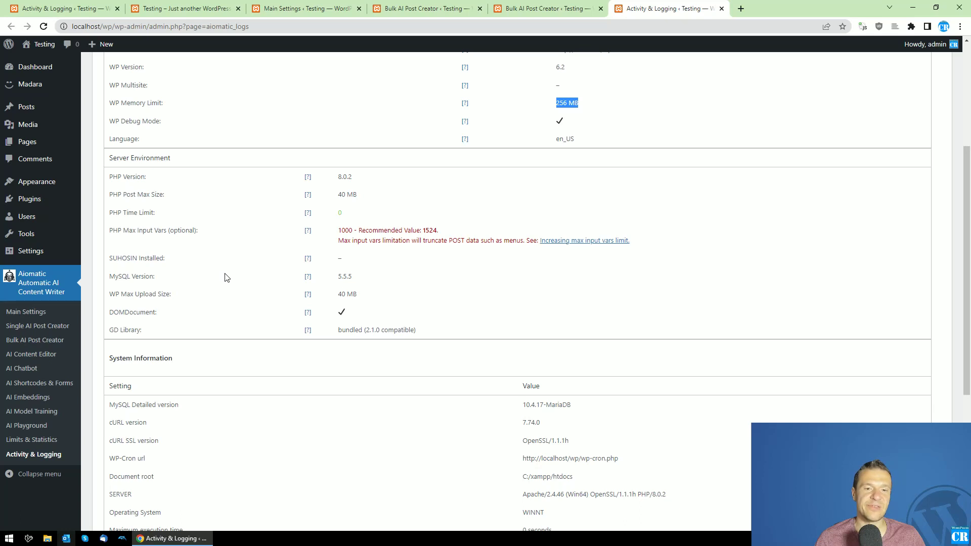
- Examine the PHP time limit in the server environment details
scroll(222, 273, "up", 1)
left_click_drag(109, 262, 167, 266)
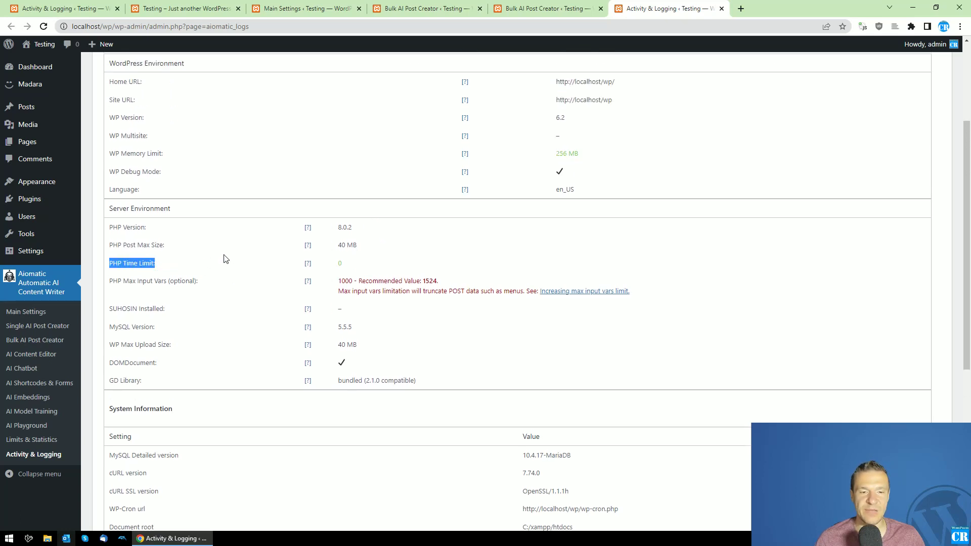
left_click(341, 263)
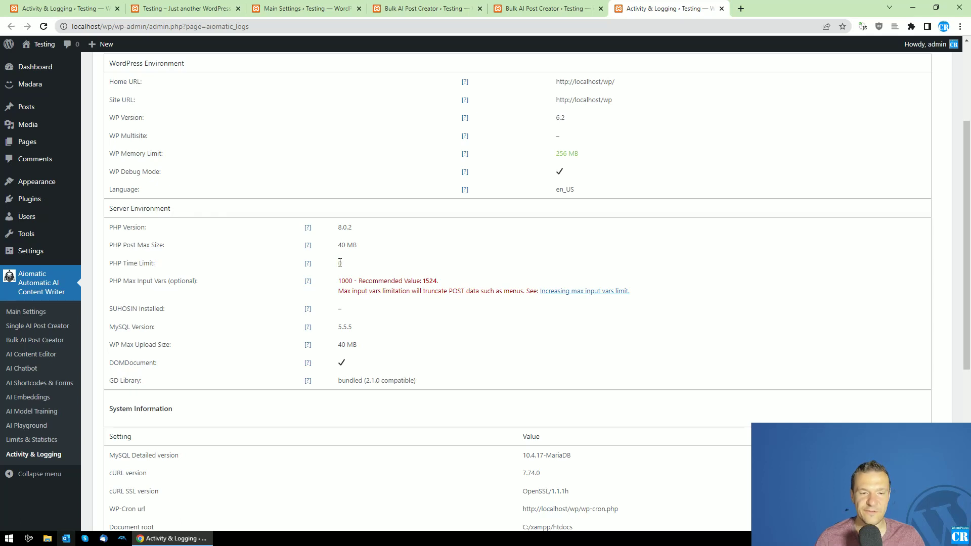
double_click(340, 263)
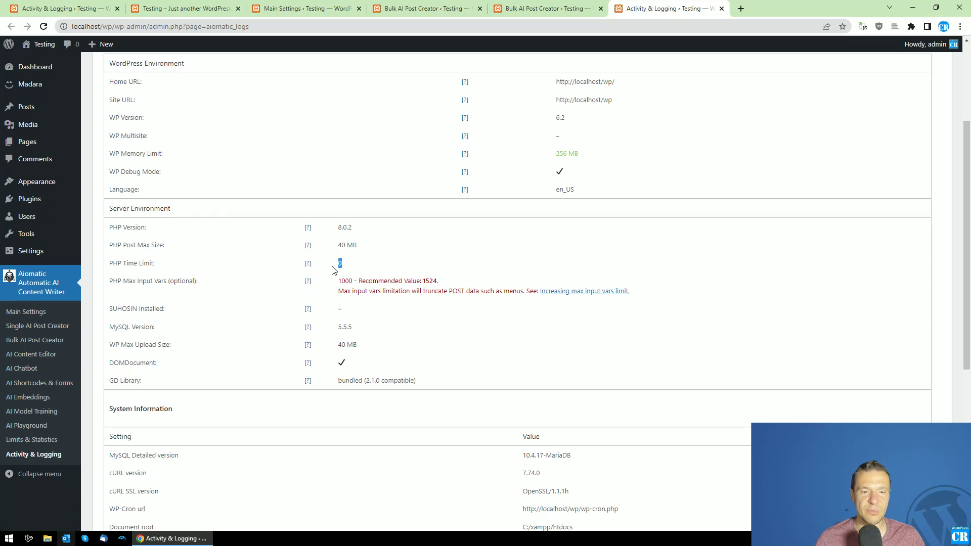
left_click(330, 269)
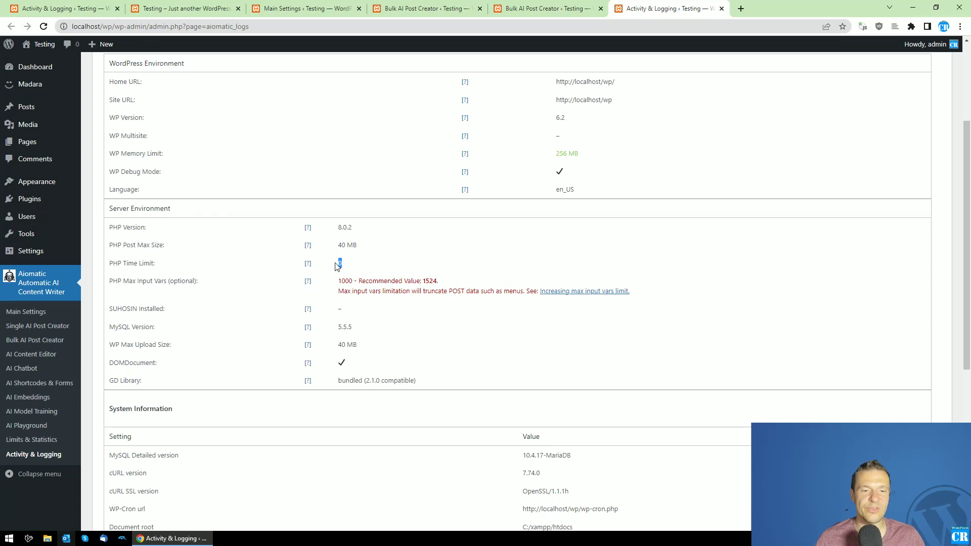
double_click(345, 263)
scroll(338, 275, "down", 3)
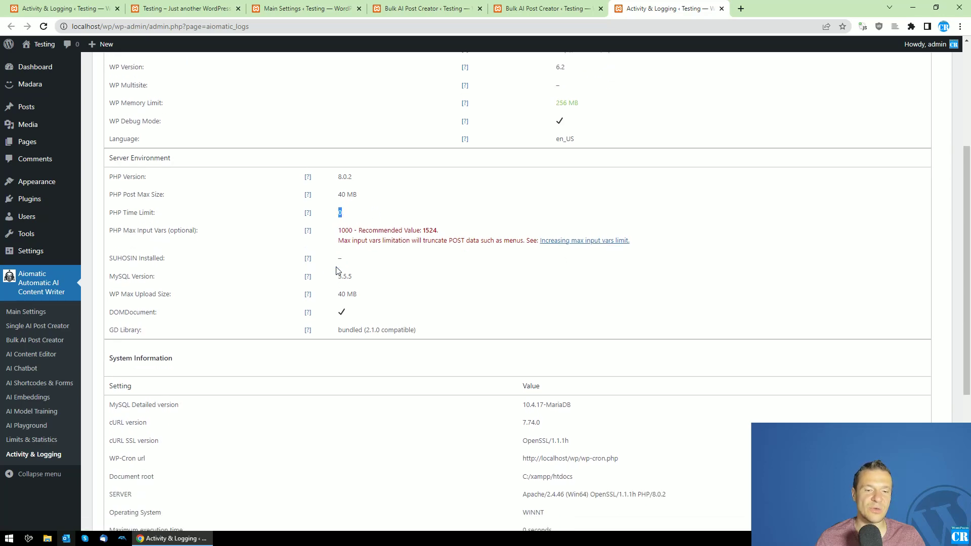
- Review the PHP time limit and WP memory limit entries together in the detailed system info
scroll(337, 270, "up", 4)
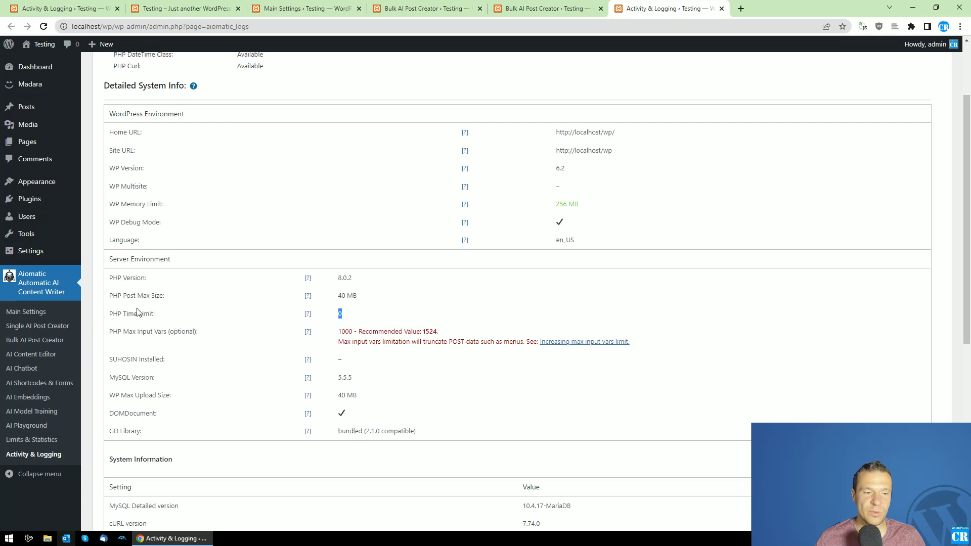
left_click_drag(110, 313, 156, 314)
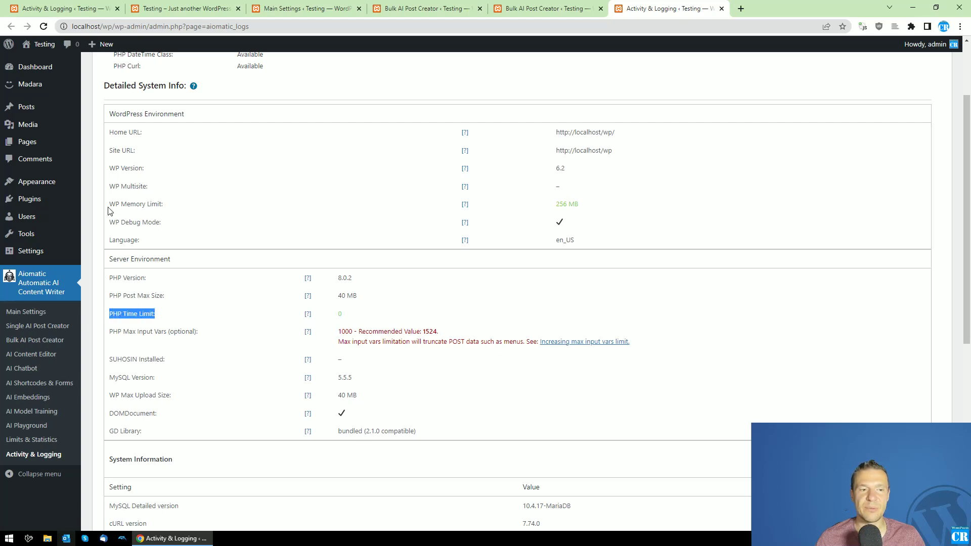
left_click_drag(109, 208, 207, 206)
left_click(329, 213)
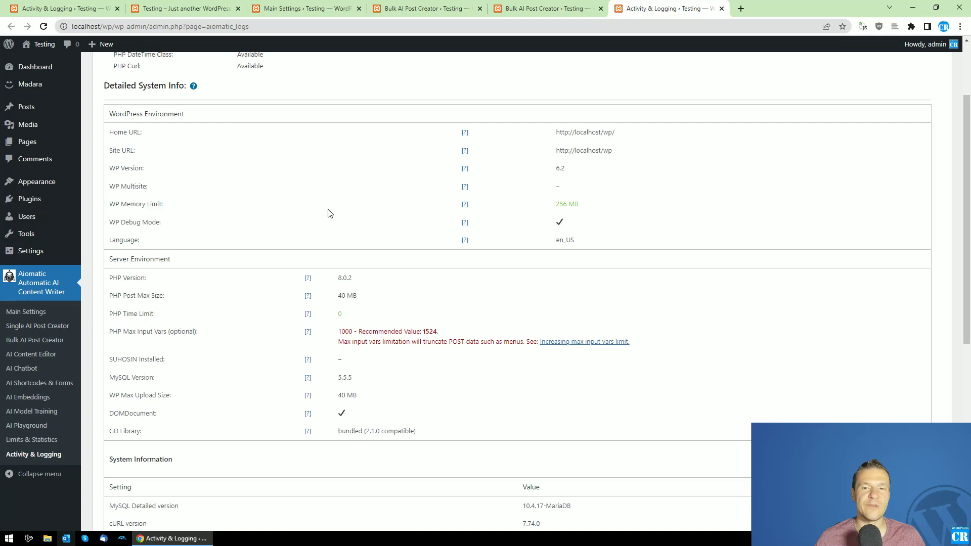
scroll(329, 212, "down", 2)
scroll(329, 213, "up", 2)
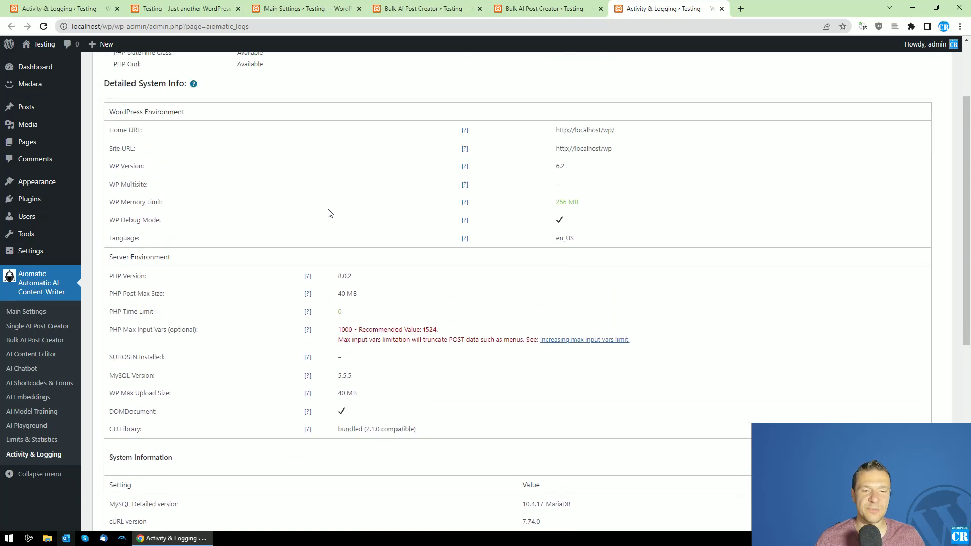
- Check the site's home page, refresh the original activity log and examine the last section, Q&A, outro and rule 0 status entries
left_click(177, 6)
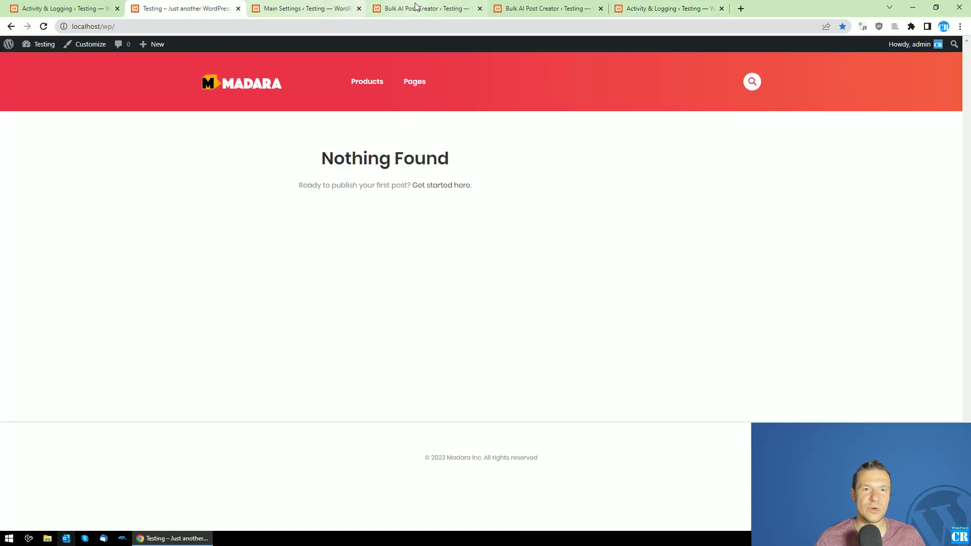
left_click(20, 8)
left_click(44, 26)
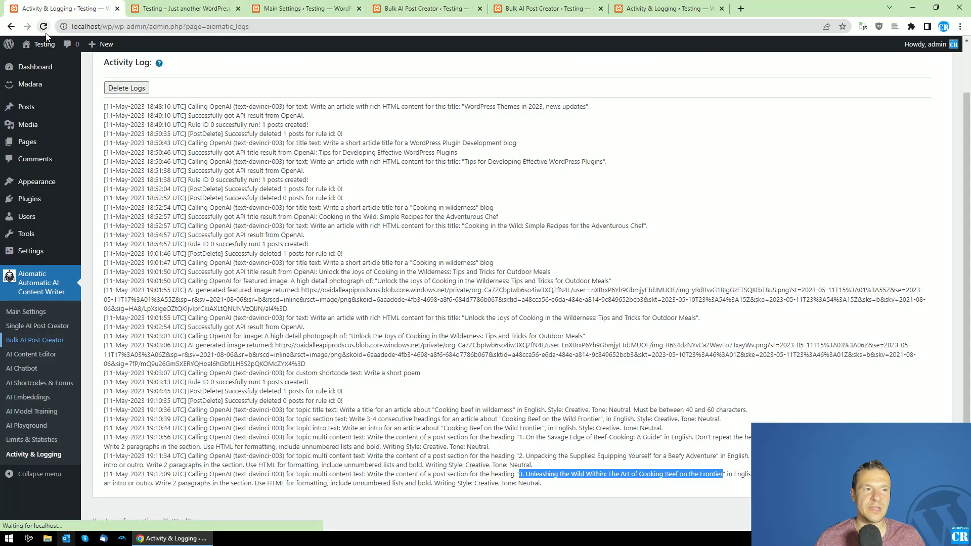
scroll(389, 359, "down", 4)
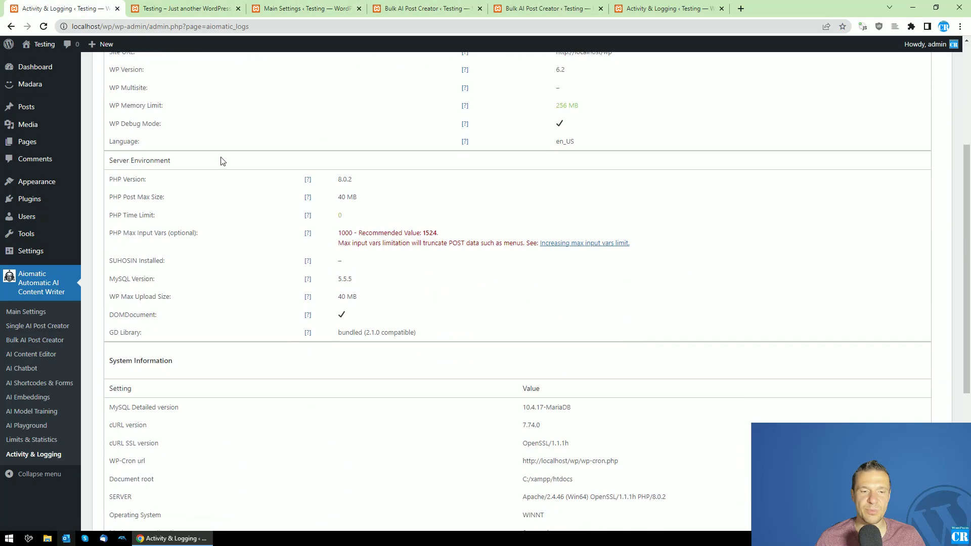
scroll(194, 271, "up", 4)
left_click(126, 87)
scroll(403, 448, "down", 10)
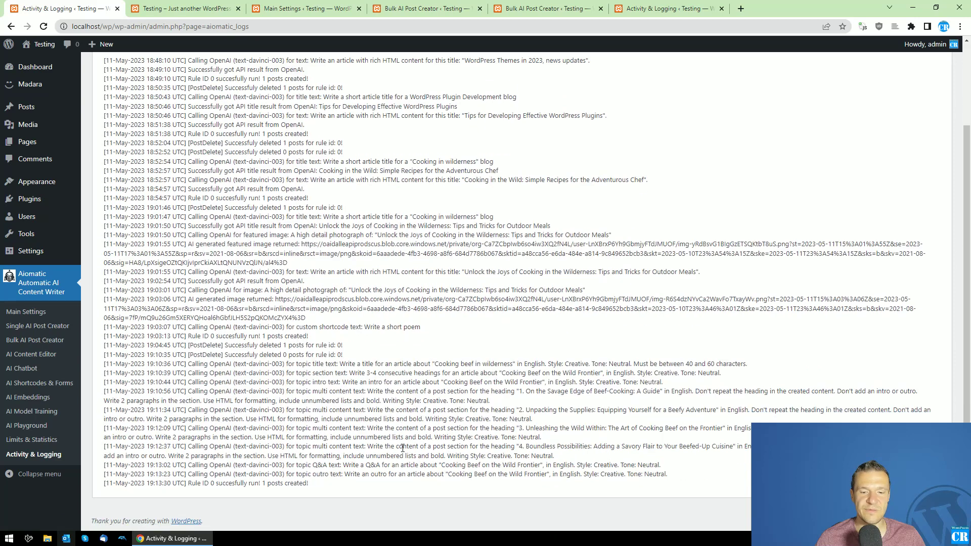
left_click_drag(194, 484, 311, 484)
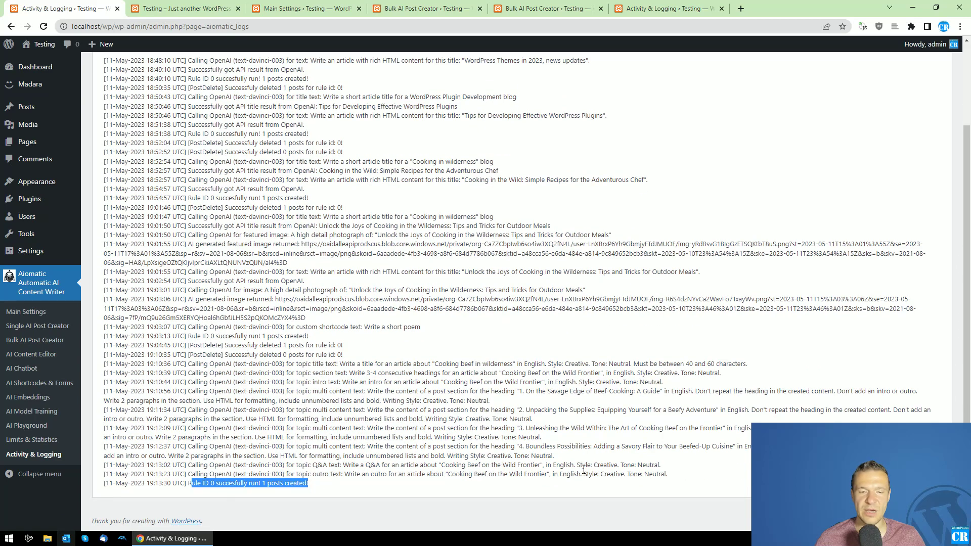
scroll(402, 417, "up", 10)
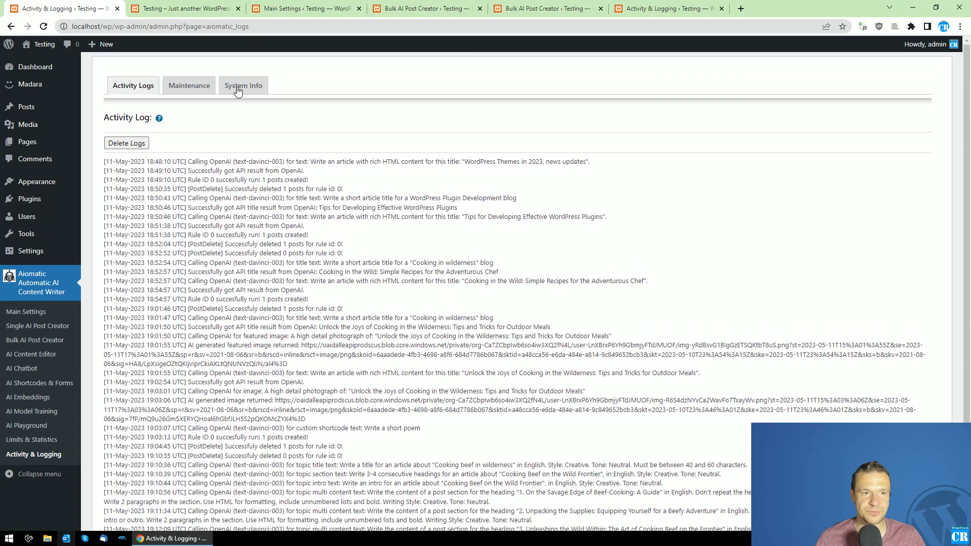
scroll(509, 504, "down", 10)
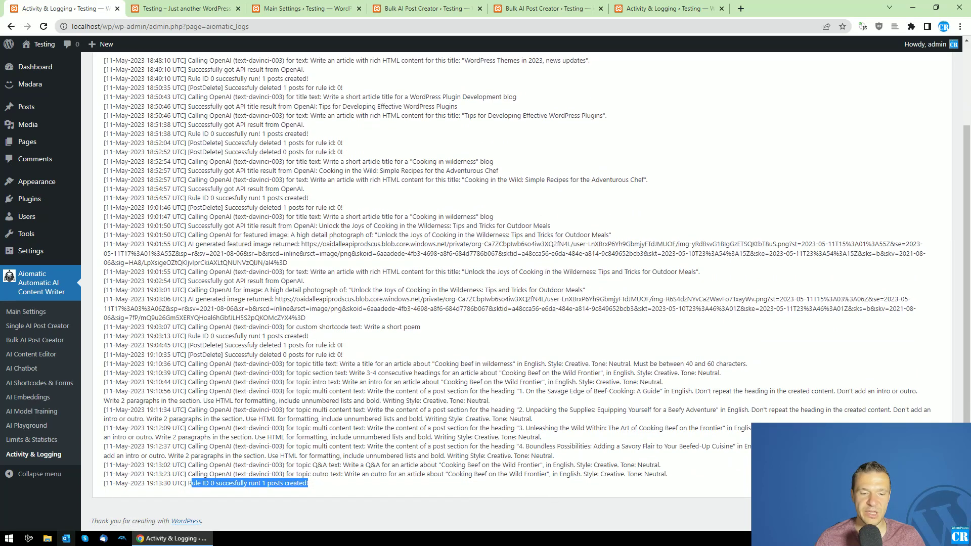
- Open the generated article "Cooking Beef on the Wild Frontier" from the site's home page and examine its title and introduction
left_click_drag(349, 465, 402, 474)
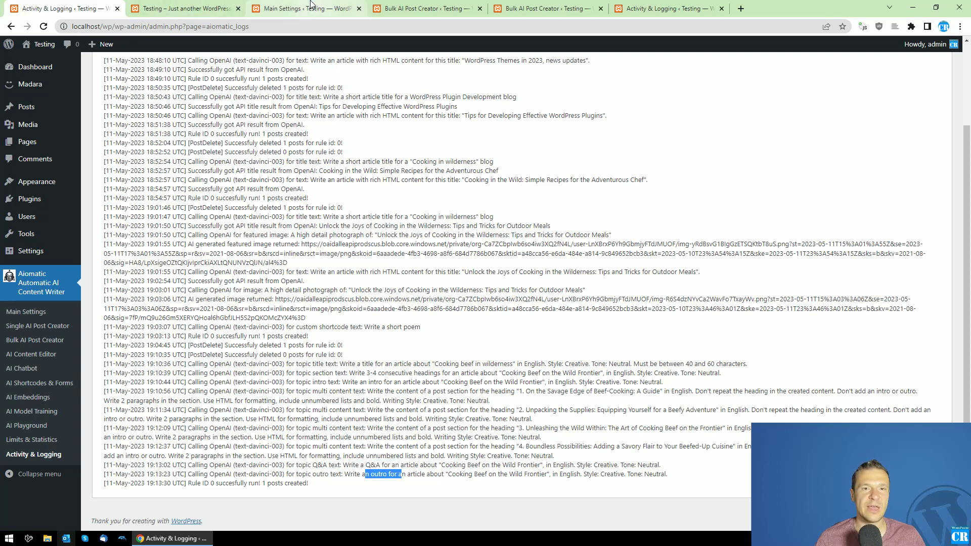
left_click(161, 5)
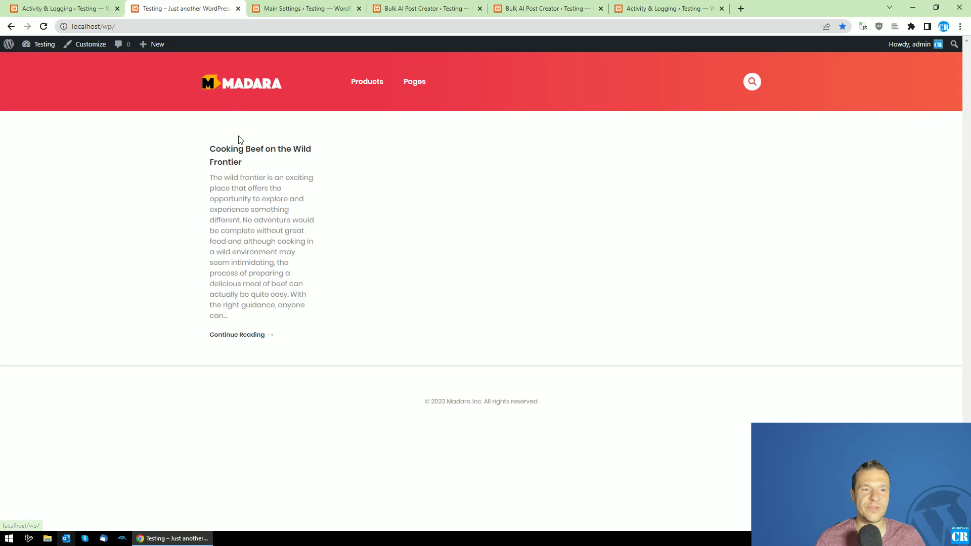
left_click(238, 154)
scroll(207, 238, "down", 3)
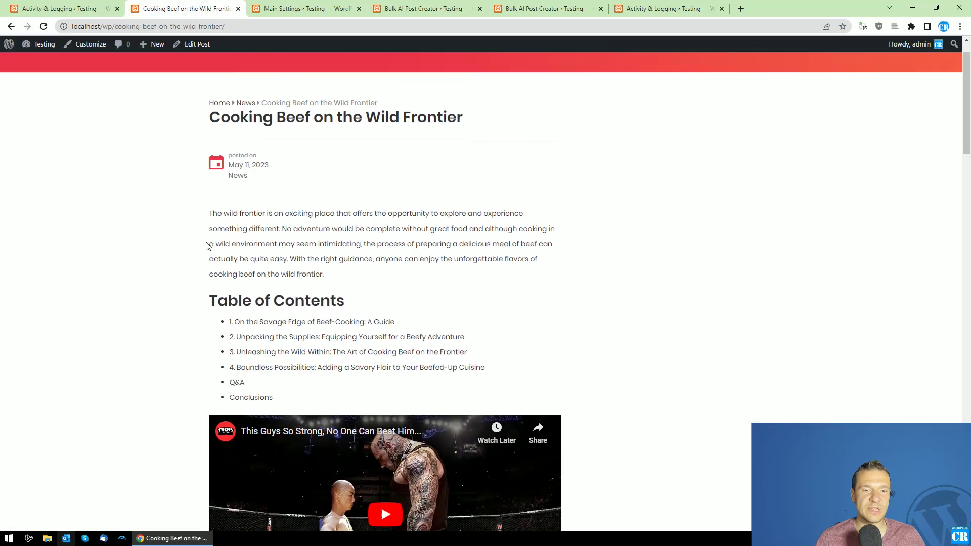
scroll(218, 202, "up", 3)
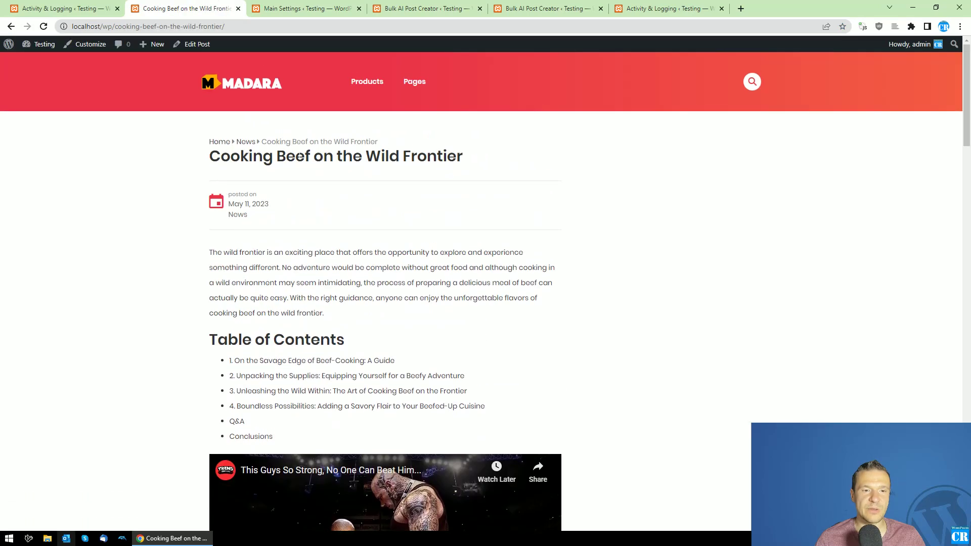
left_click_drag(229, 156, 444, 179)
left_click(348, 203)
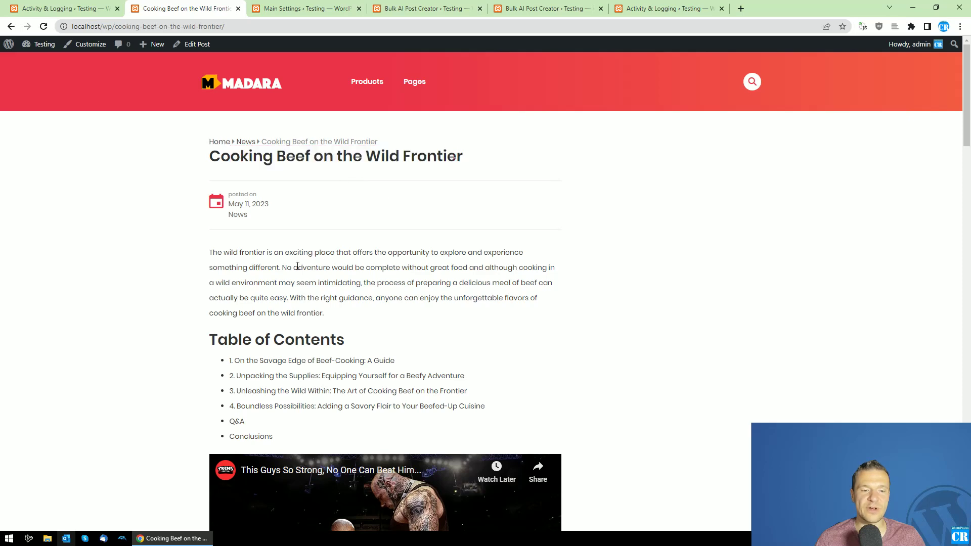
- Review the whole article: table of contents, embedded YouTube video, numbered sections, Q&A and Conclusions
scroll(297, 267, "down", 2)
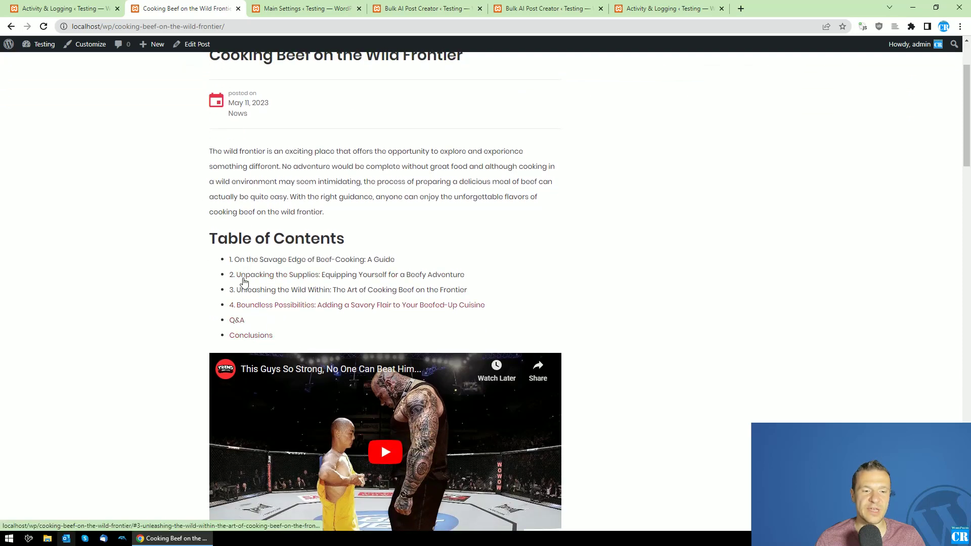
scroll(268, 202, "down", 4)
scroll(268, 207, "down", 1)
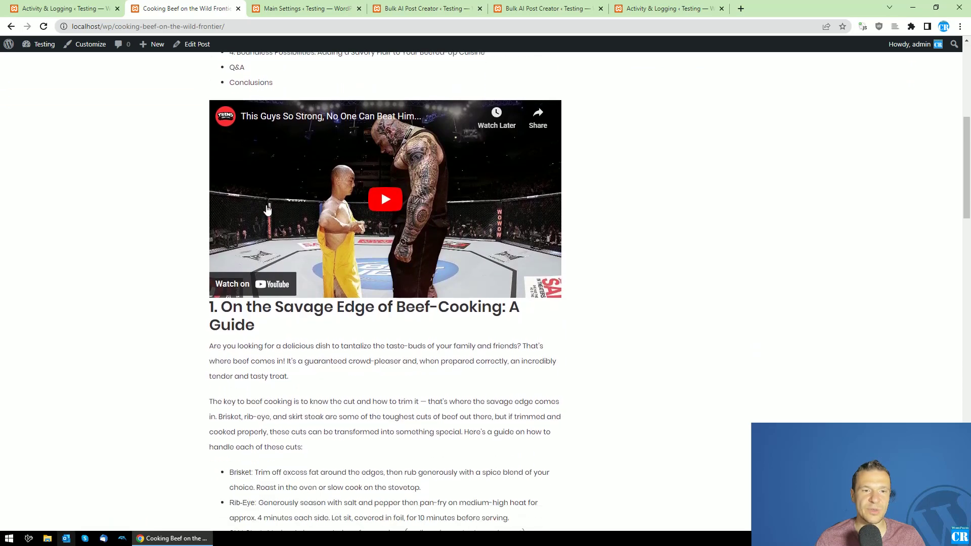
scroll(267, 209, "down", 1)
scroll(253, 197, "down", 3)
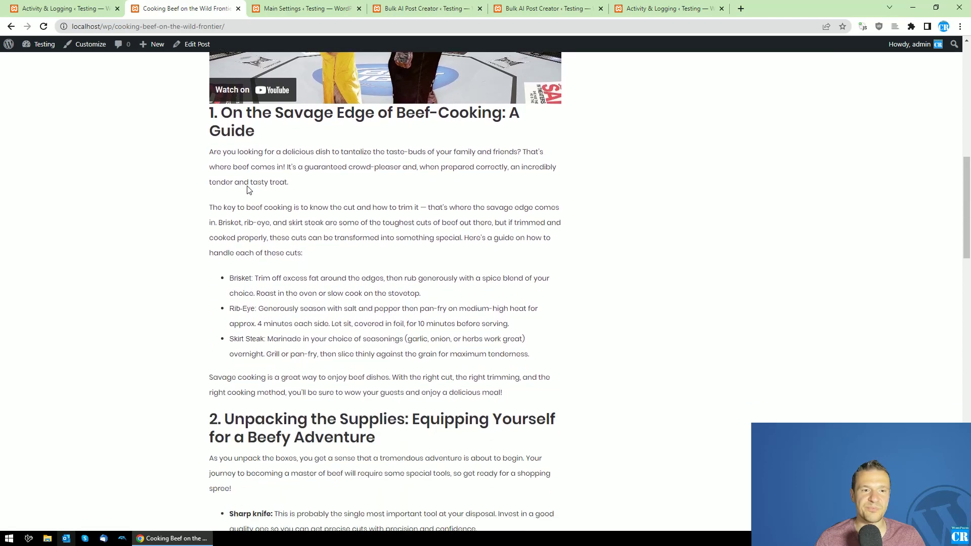
scroll(253, 133, "down", 4)
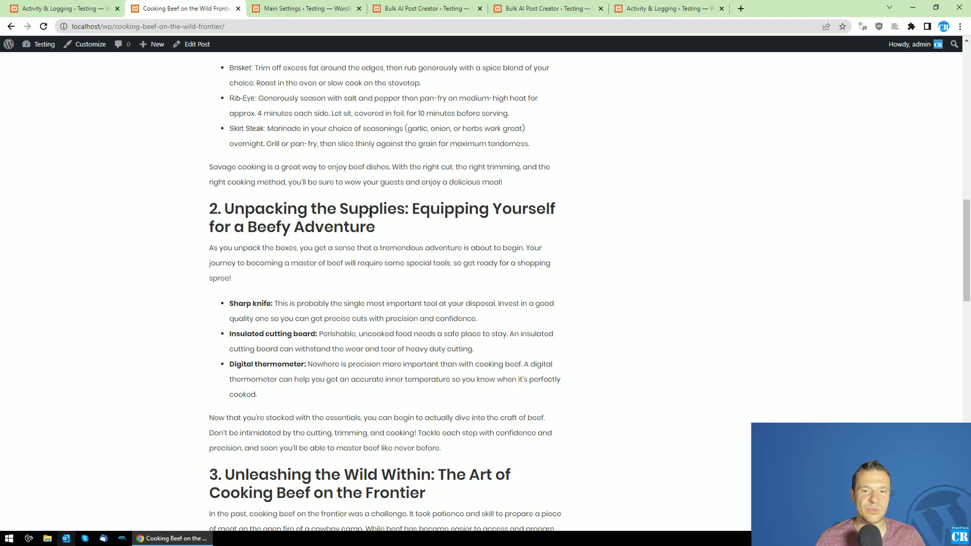
scroll(255, 235, "down", 6)
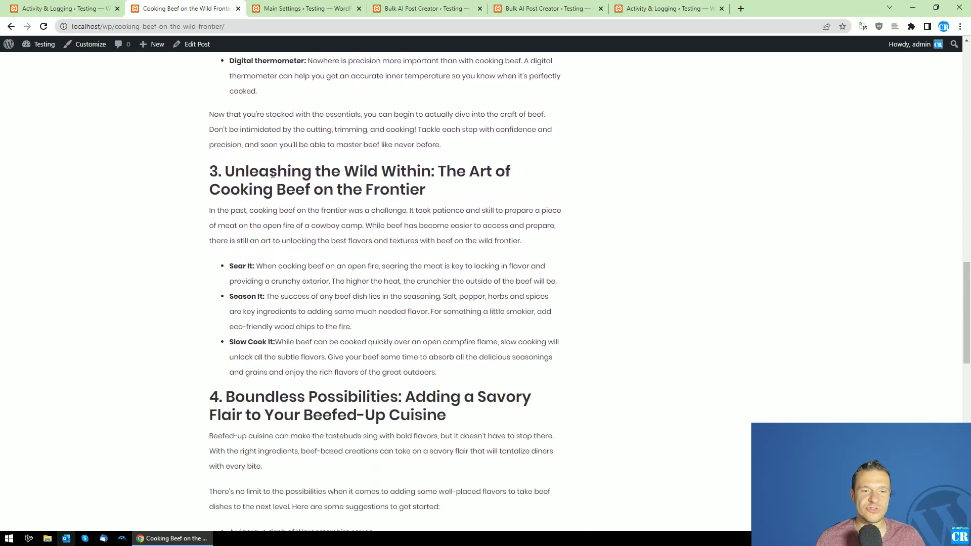
scroll(272, 173, "down", 8)
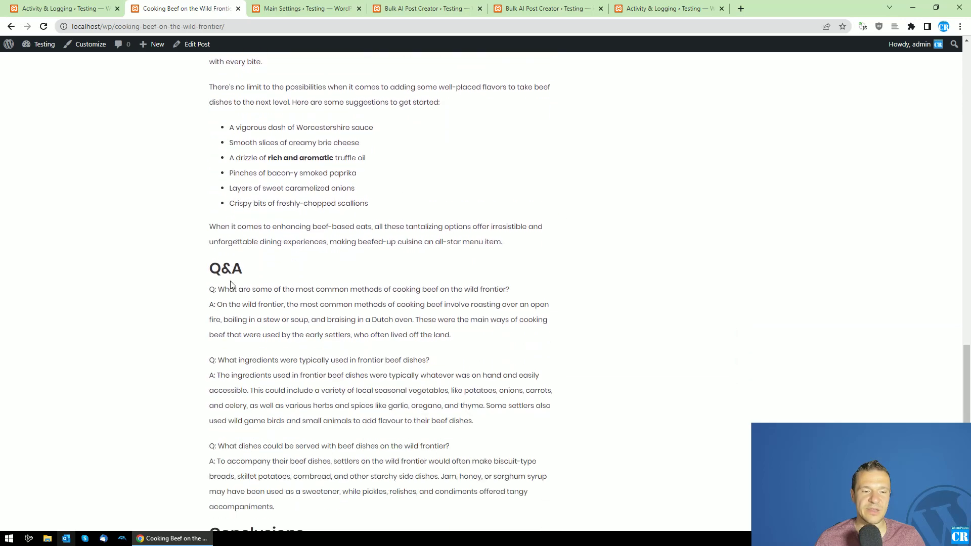
scroll(232, 317, "down", 6)
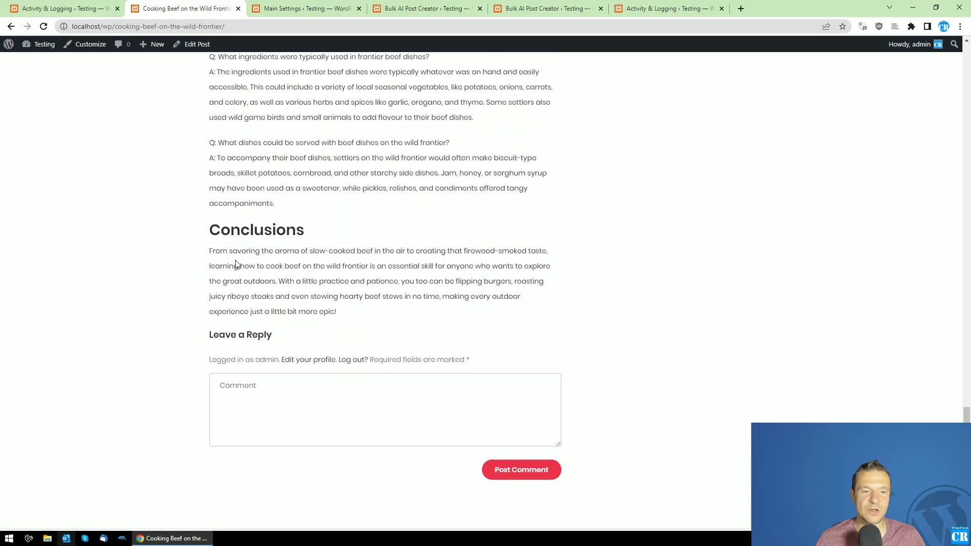
scroll(238, 268, "up", 7)
scroll(249, 276, "up", 17)
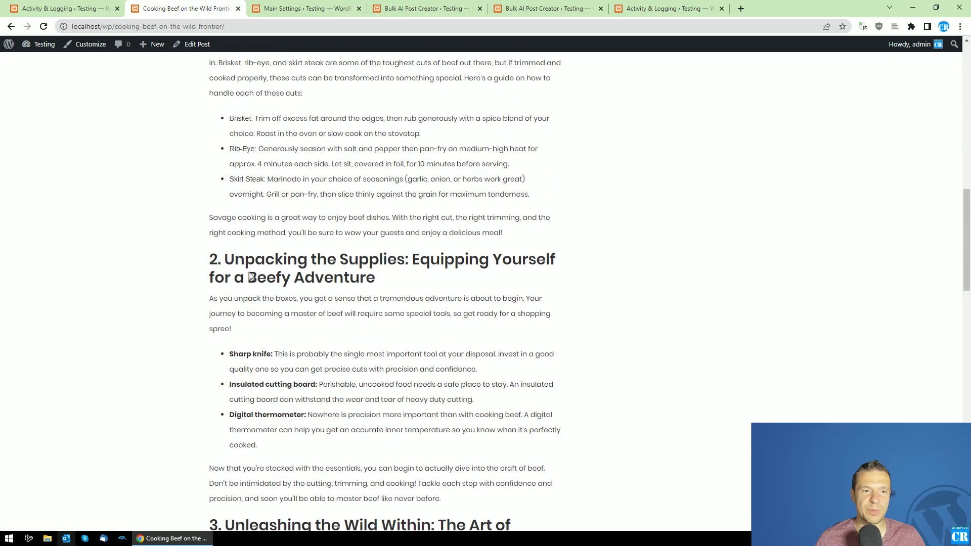
scroll(248, 276, "up", 11)
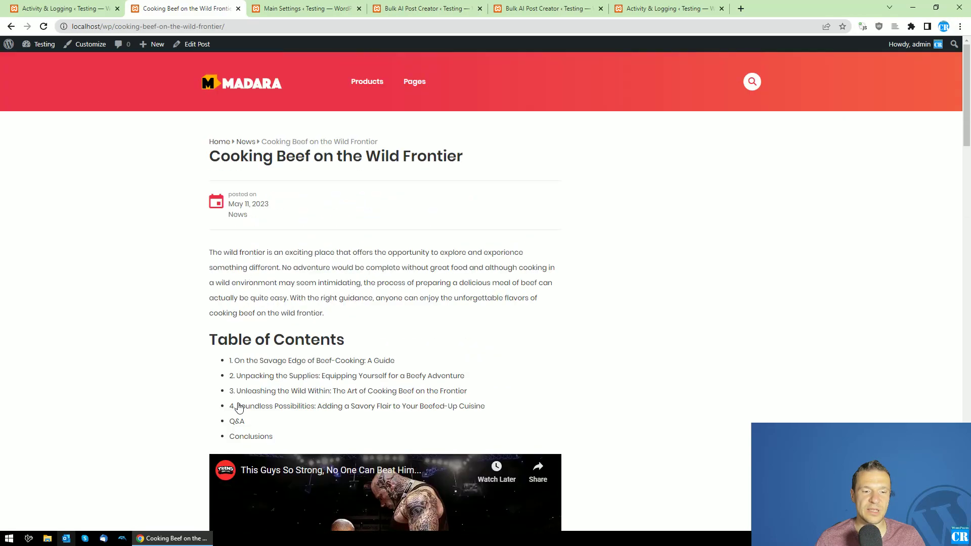
- Check the article's table of contents links by jumping to the Q&A and Conclusions sections
left_click(238, 422)
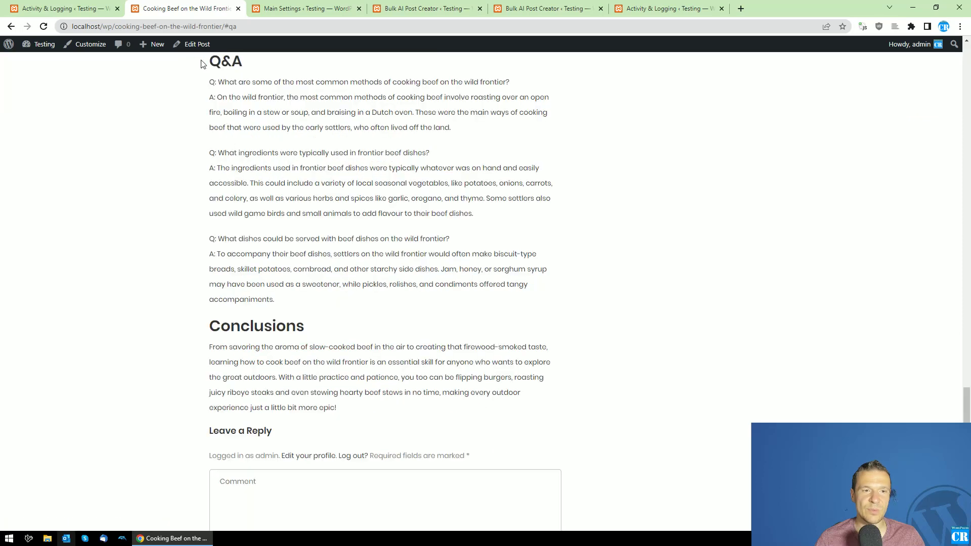
left_click_drag(967, 421, 962, 76)
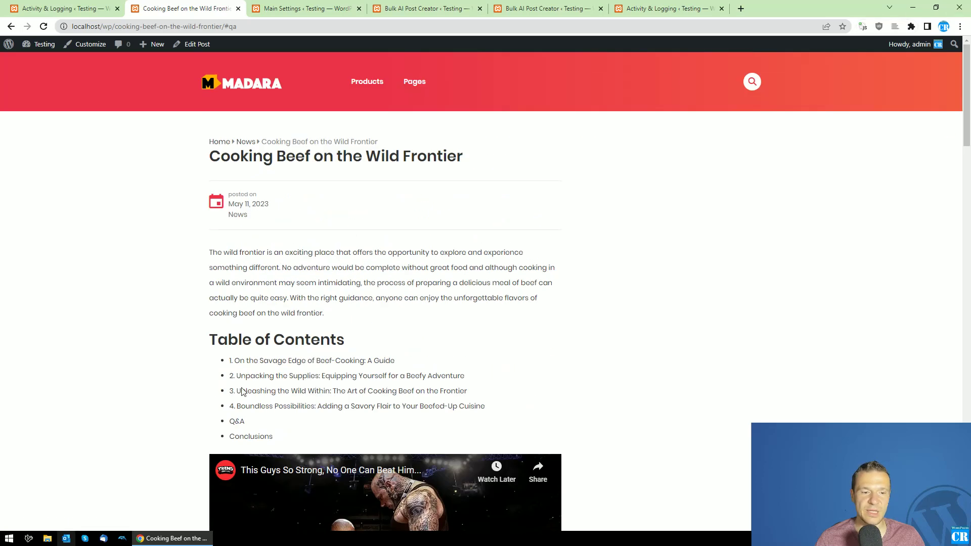
left_click(251, 440)
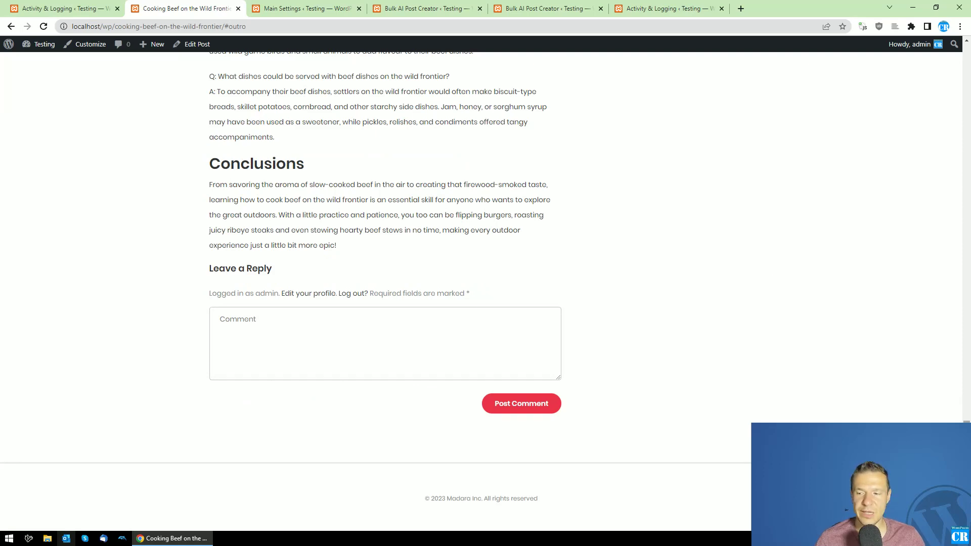
left_click_drag(964, 455, 962, 301)
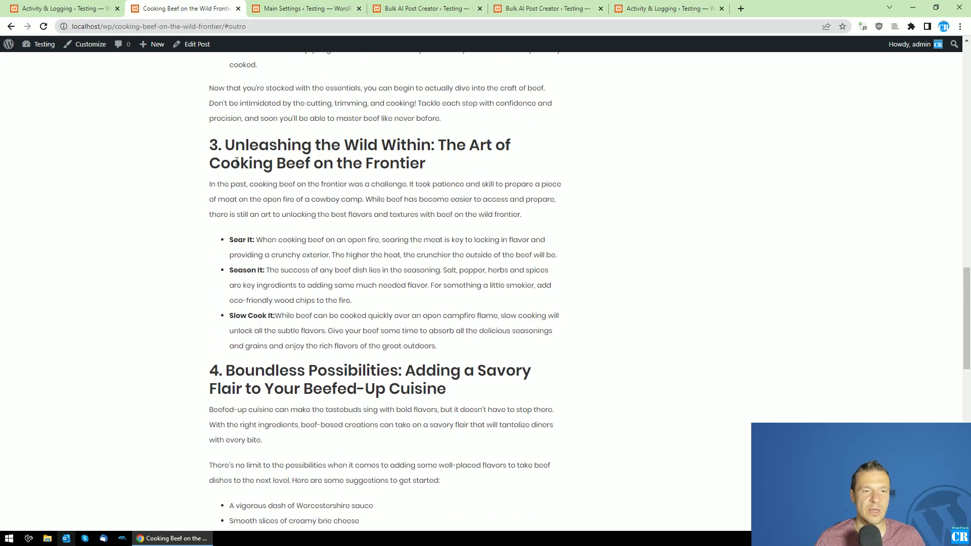
- Return to the Bulk AI Post Creator rules and examine rule 0's post creation modes, advanced settings and title source options
left_click(81, 7)
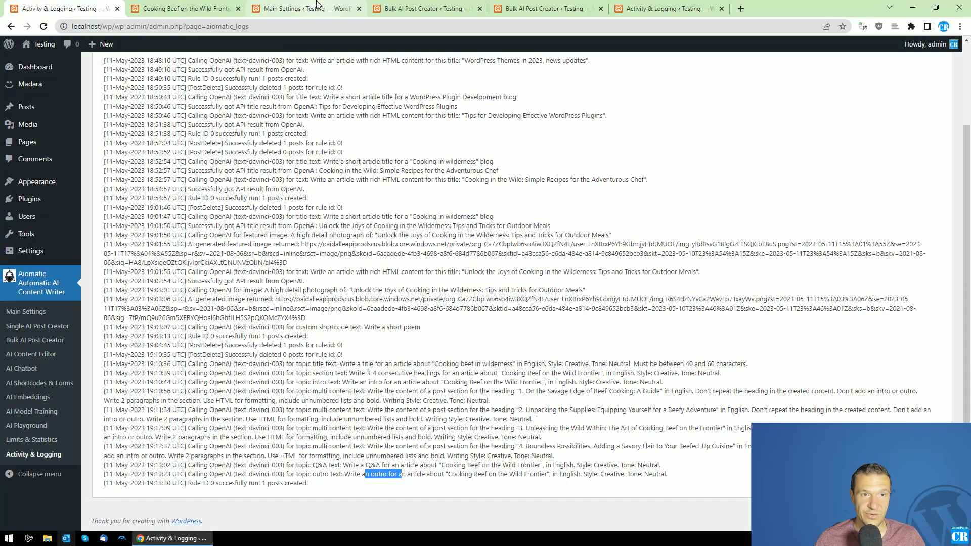
left_click(424, 4)
left_click(544, 8)
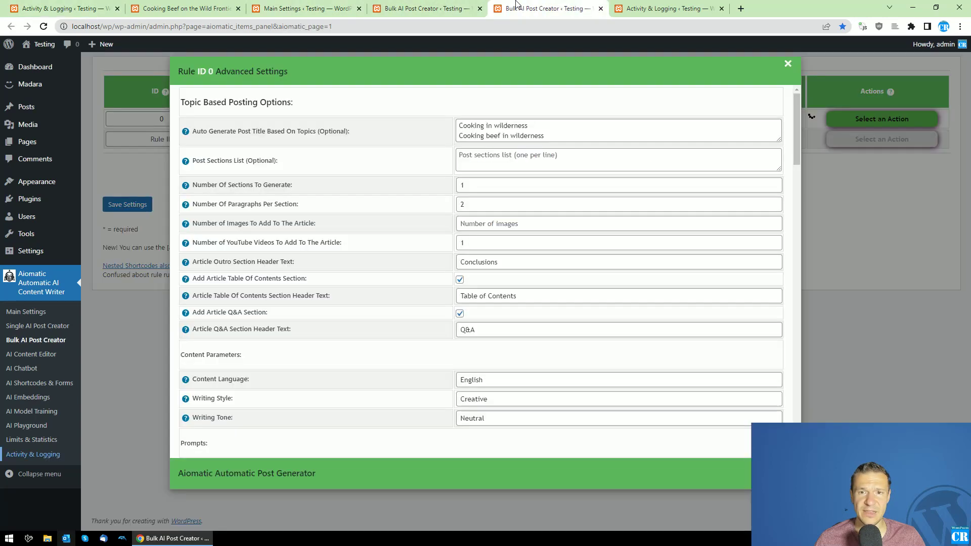
left_click(429, 7)
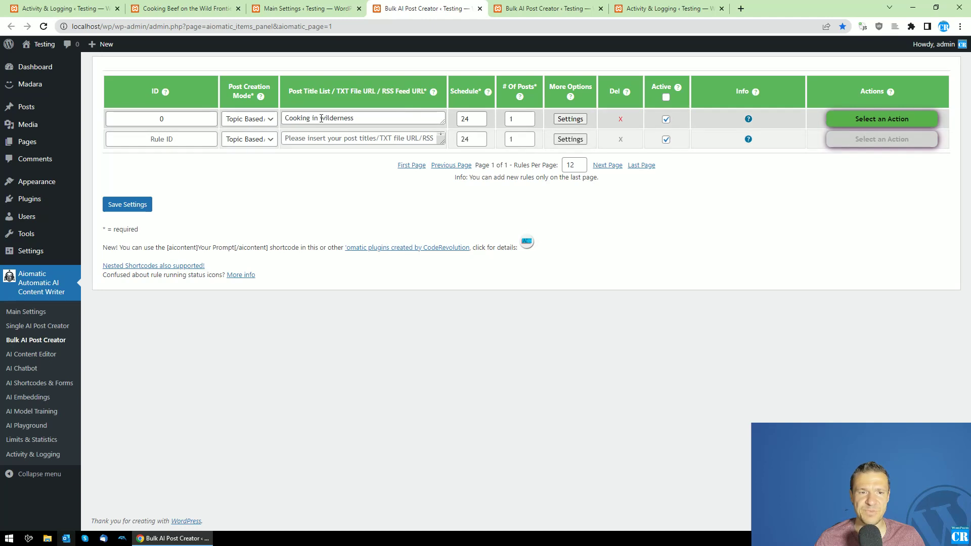
left_click(240, 120)
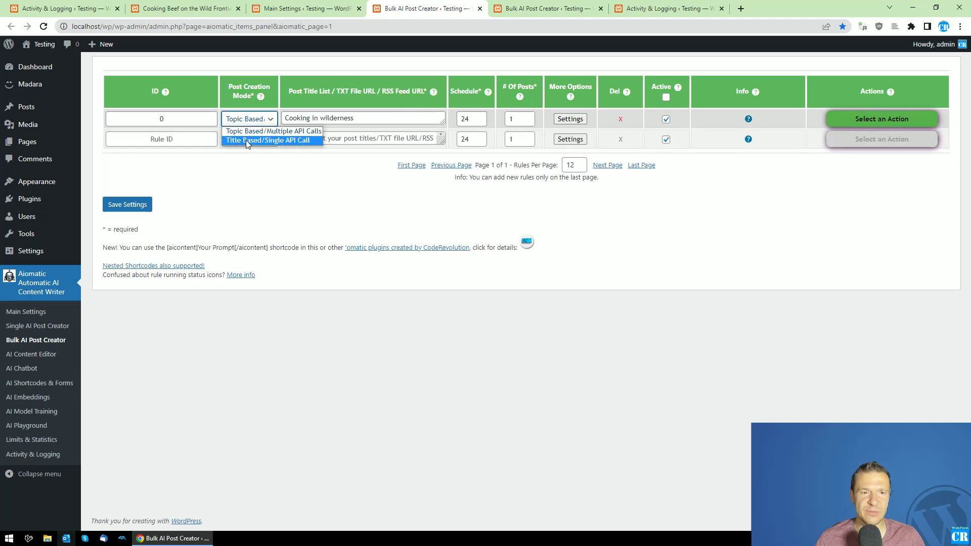
left_click(350, 119)
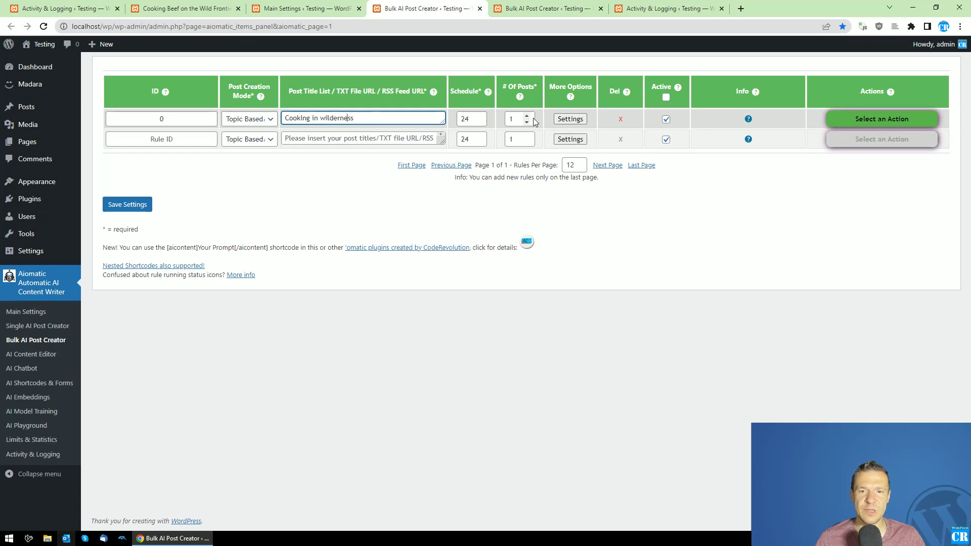
left_click(570, 118)
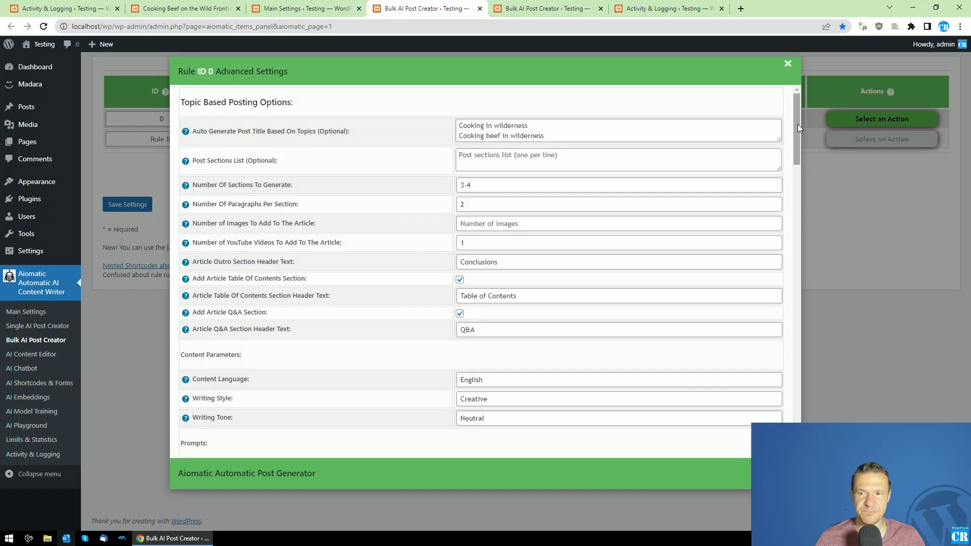
scroll(799, 128, "down", 1)
left_click(837, 172)
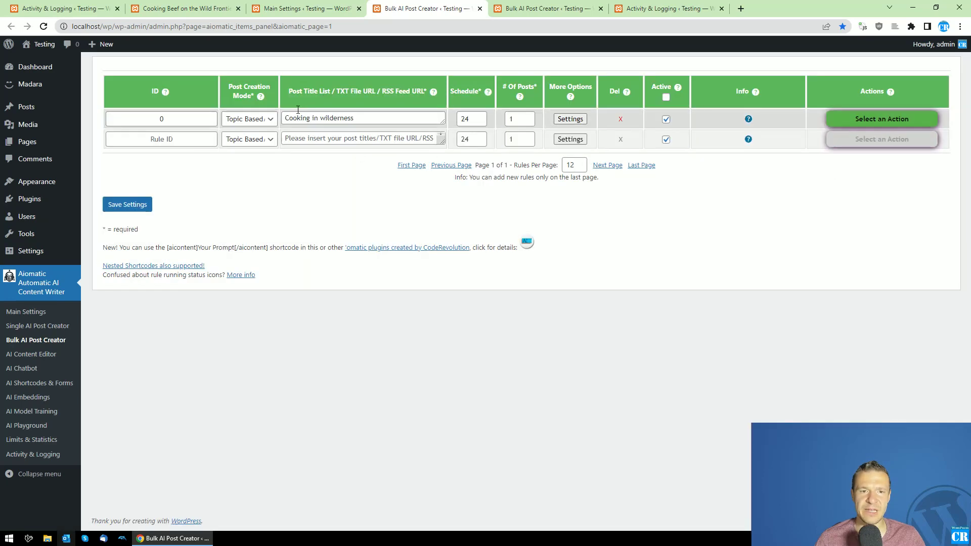
left_click_drag(336, 91, 423, 89)
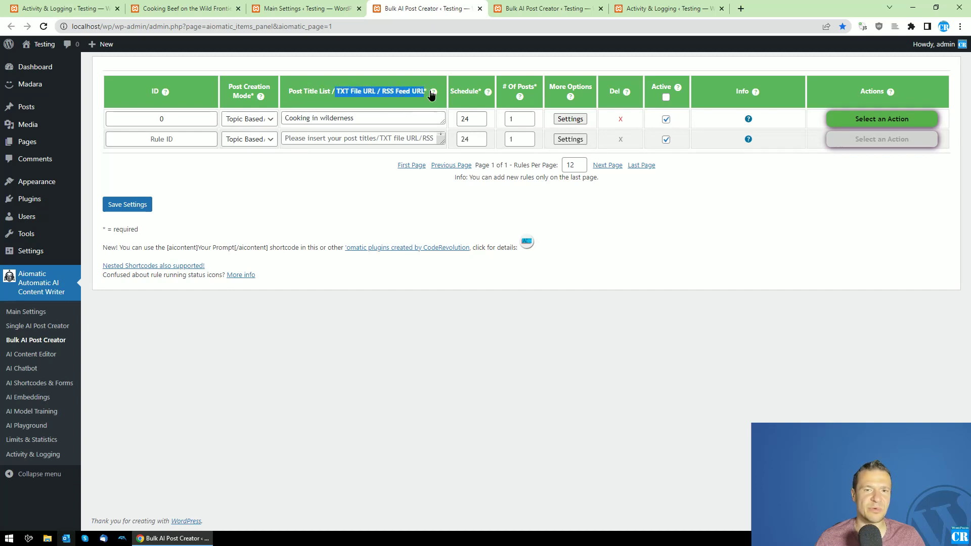
- Review rule 0's advanced settings, from the topic-based options and prompts through internal linking, categories and tags to the posting options
left_click(570, 119)
scroll(438, 269, "up", 1)
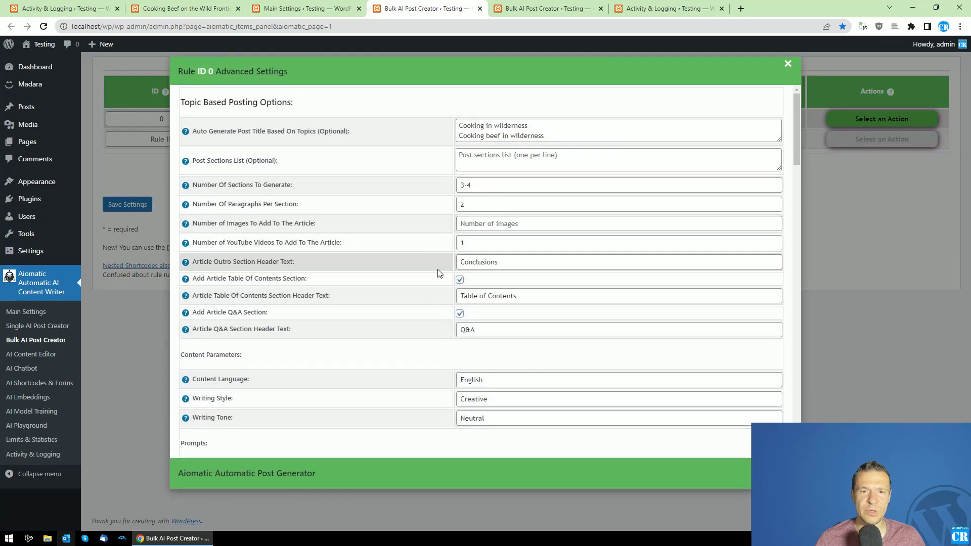
scroll(430, 268, "down", 6)
scroll(418, 269, "up", 7)
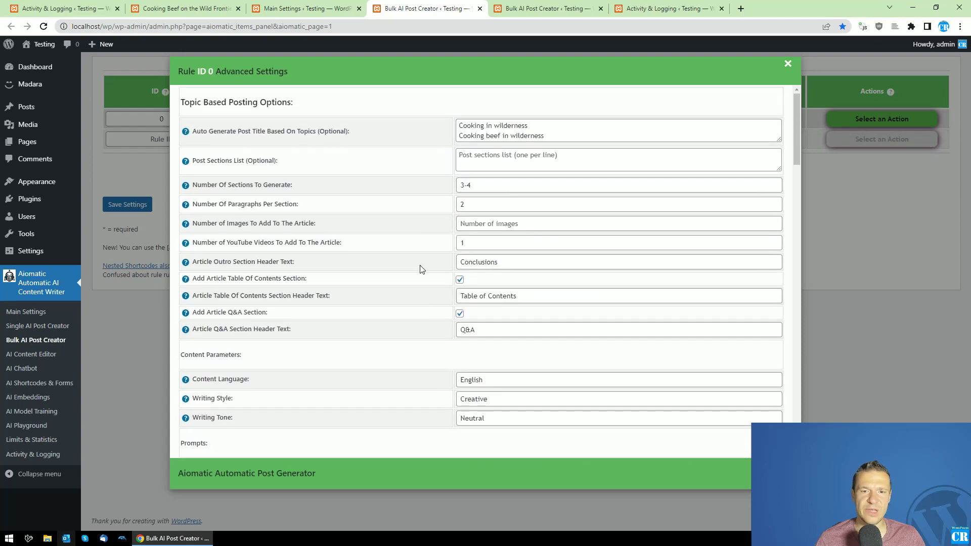
scroll(360, 224, "down", 15)
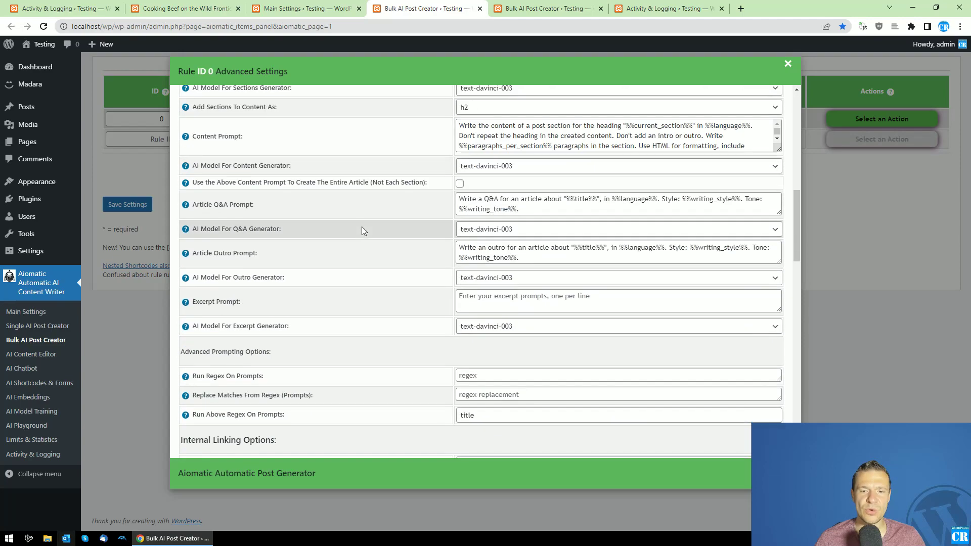
scroll(363, 231, "up", 15)
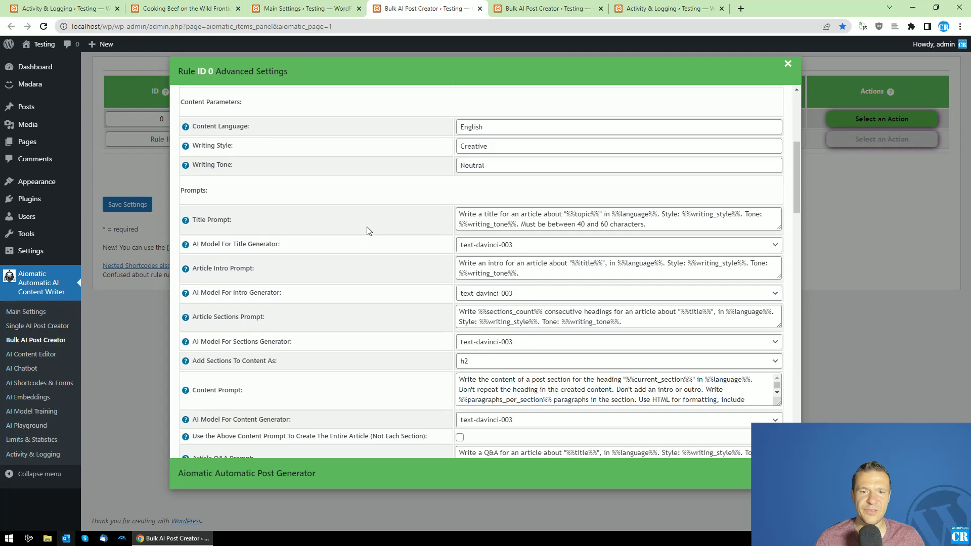
scroll(359, 350, "down", 2)
scroll(360, 351, "down", 12)
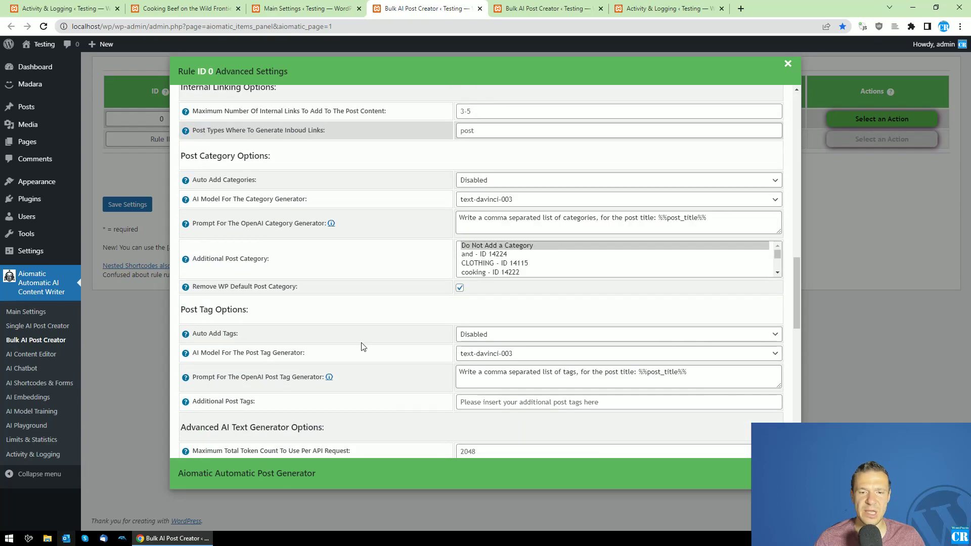
scroll(363, 347, "down", 5)
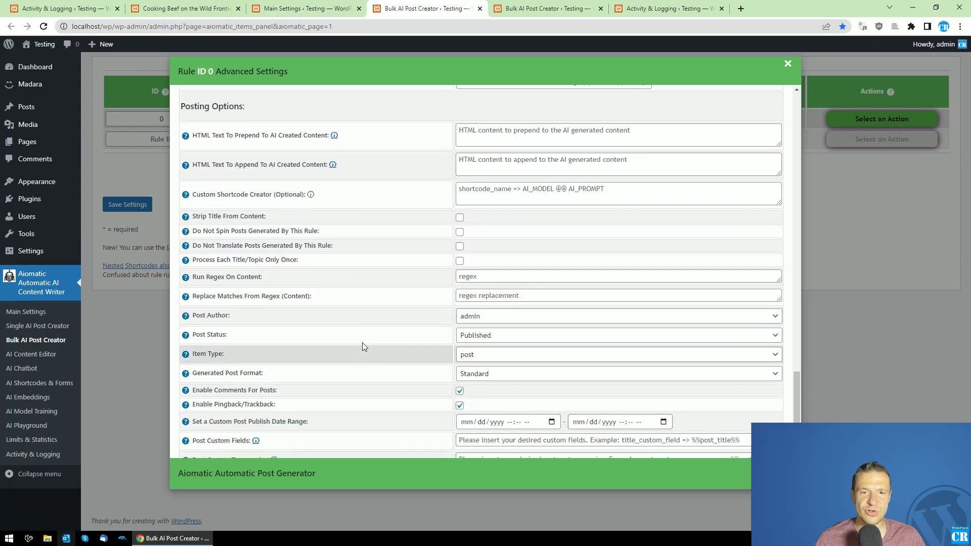
scroll(363, 347, "up", 3)
left_click(903, 215)
- Delete all posts generated by rule 0 and remove the rule itself
left_click(852, 123)
left_click(882, 166)
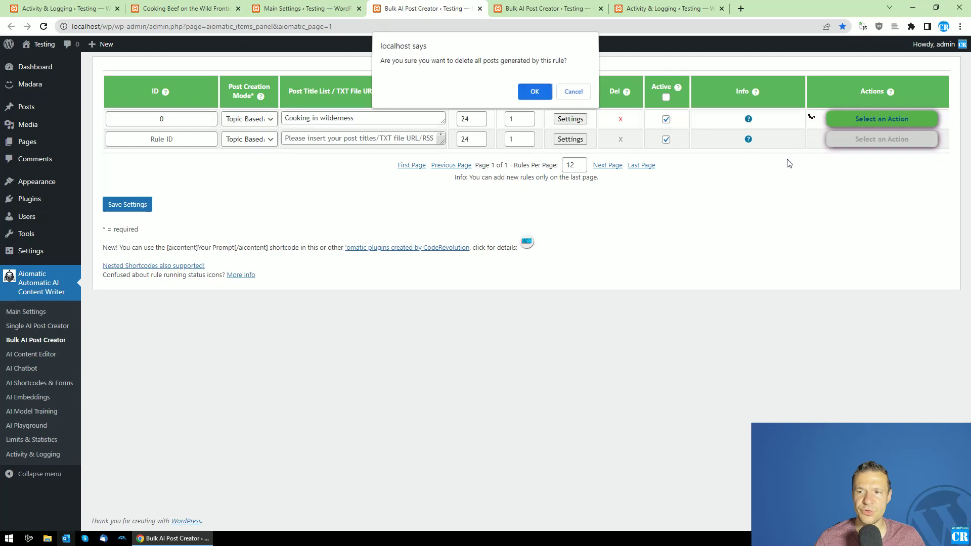
key("Return")
left_click(620, 120)
key("Return")
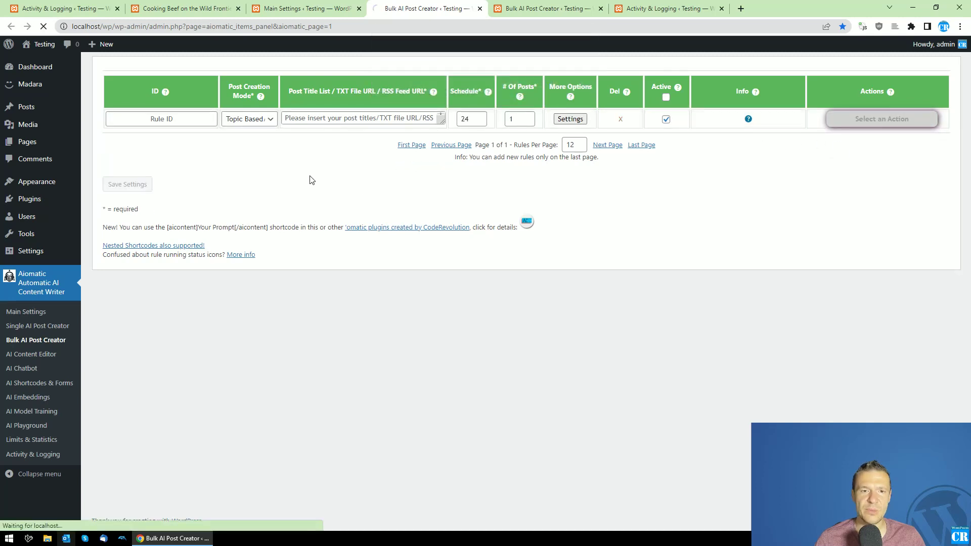
- Enter [aicontent]Write a title for an article from a cooking blog[/aicontent] as the new rule's post title and enlarge that text field
left_click(303, 119)
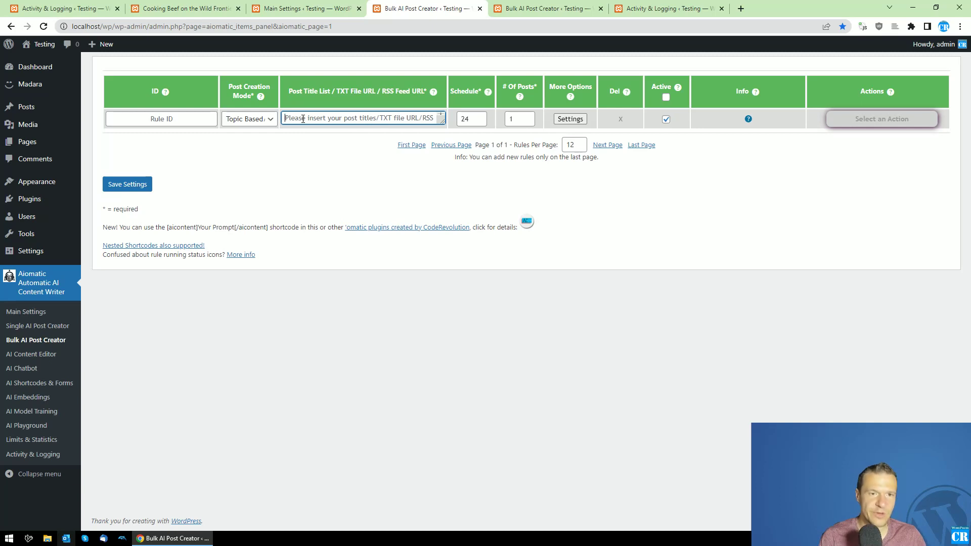
type("[")
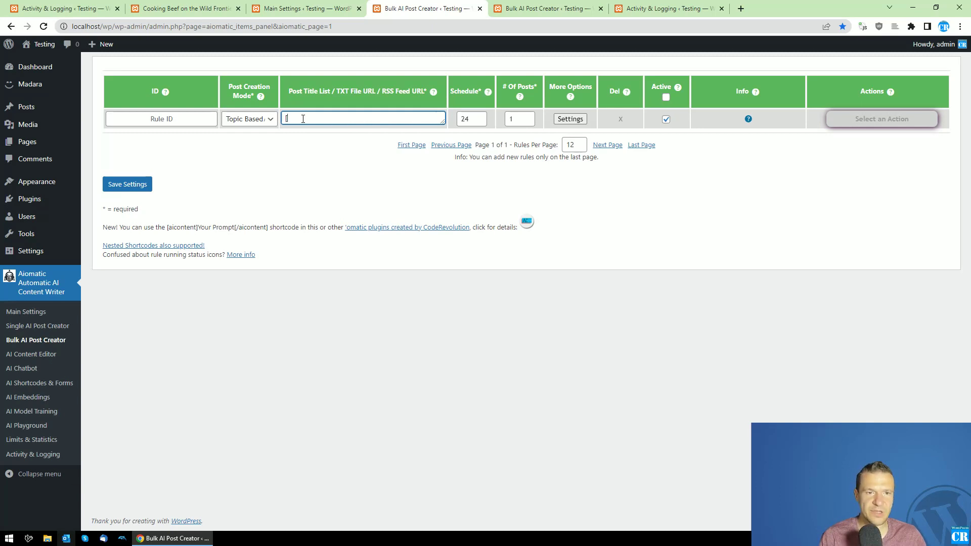
type("aicontent][/aicontent")
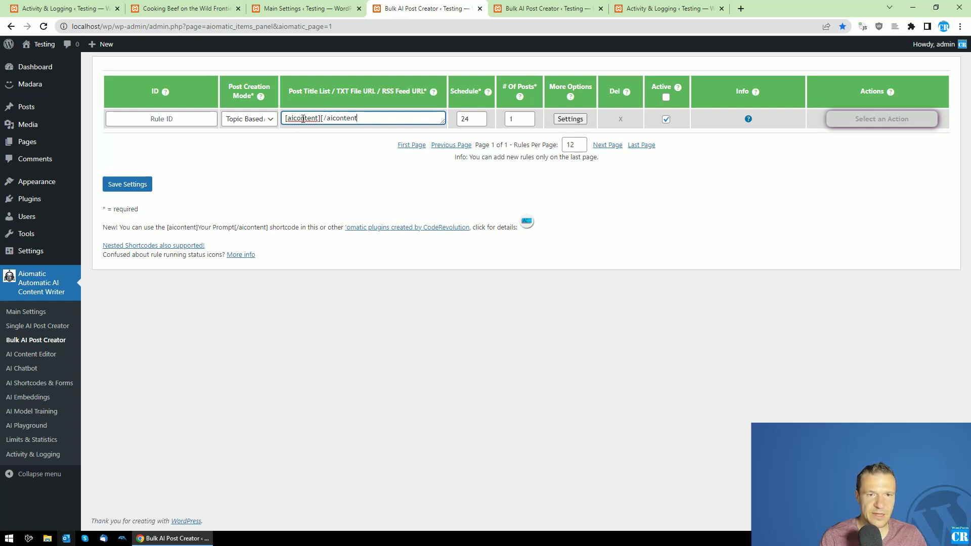
type("/")
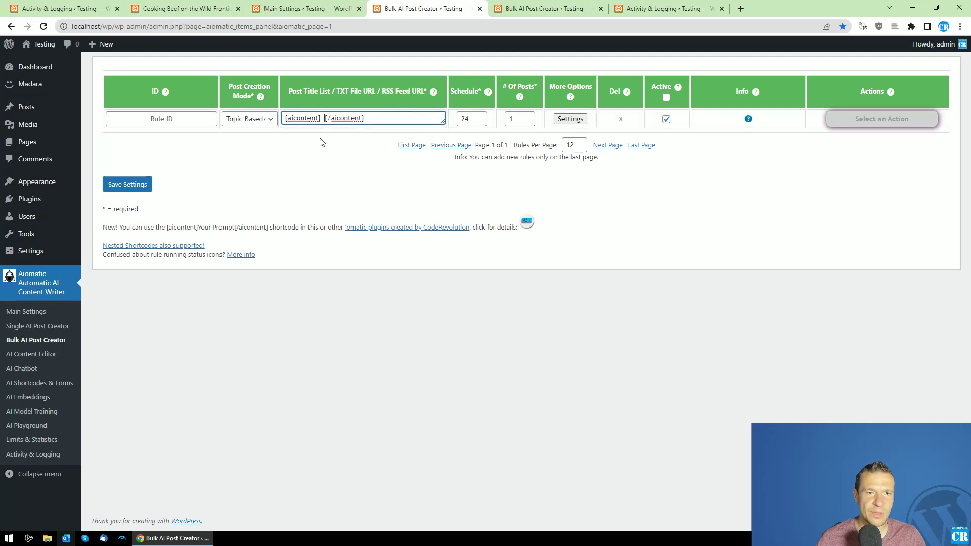
left_click_drag(293, 117, 368, 118)
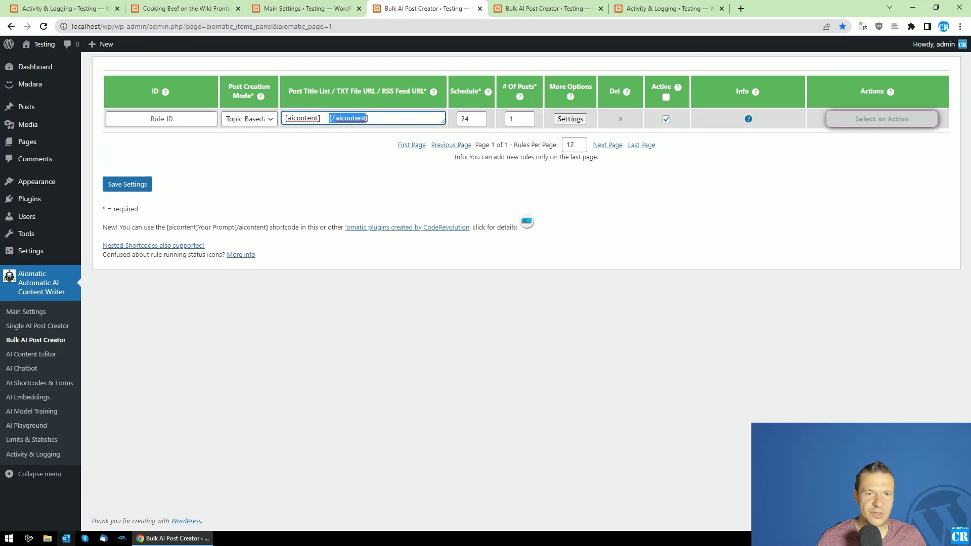
left_click(335, 118)
left_click_drag(322, 117, 326, 117)
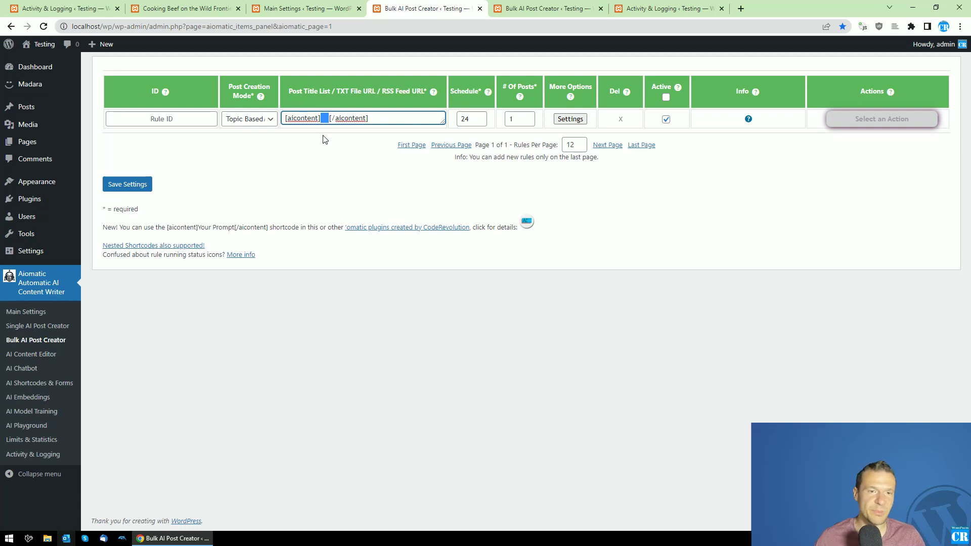
type("Write a title ")
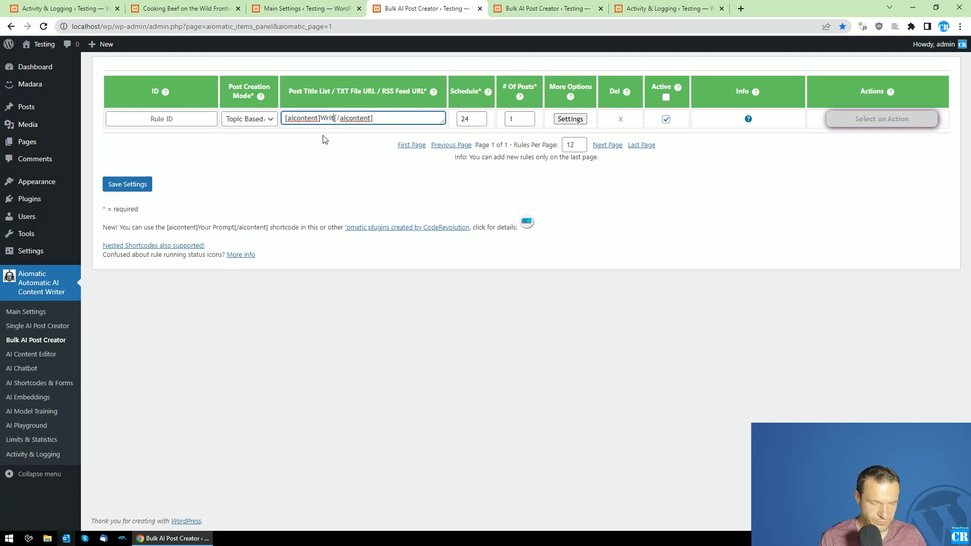
type("for an art")
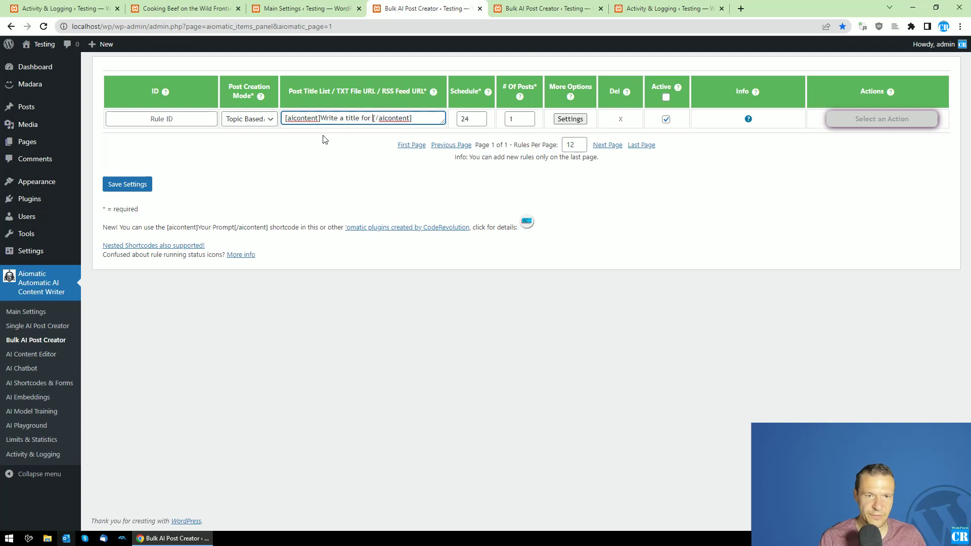
type("icle")
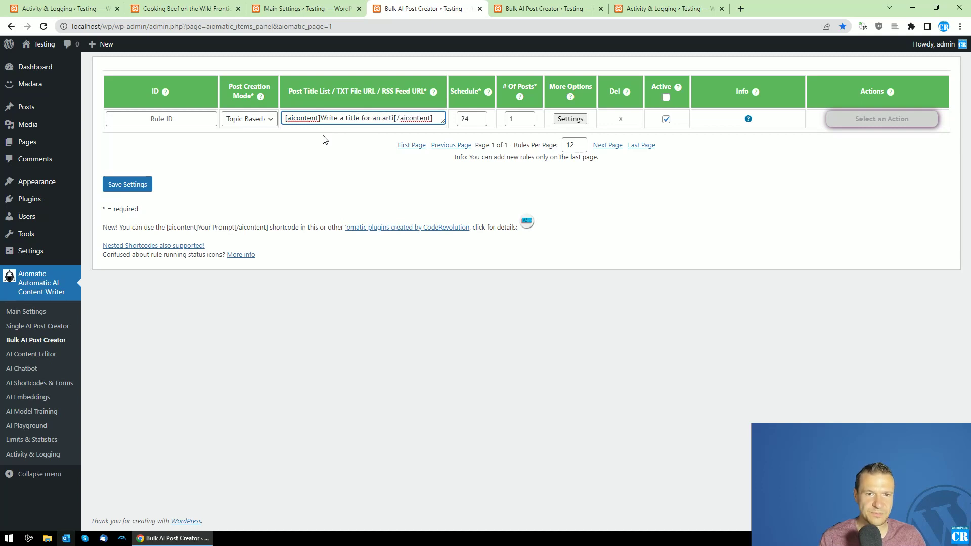
type(" from a co")
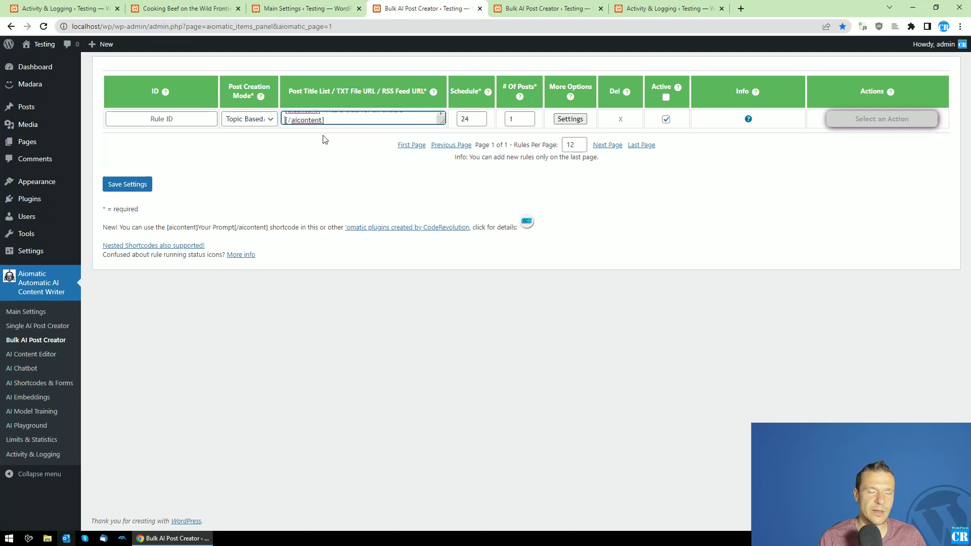
type("oking blog")
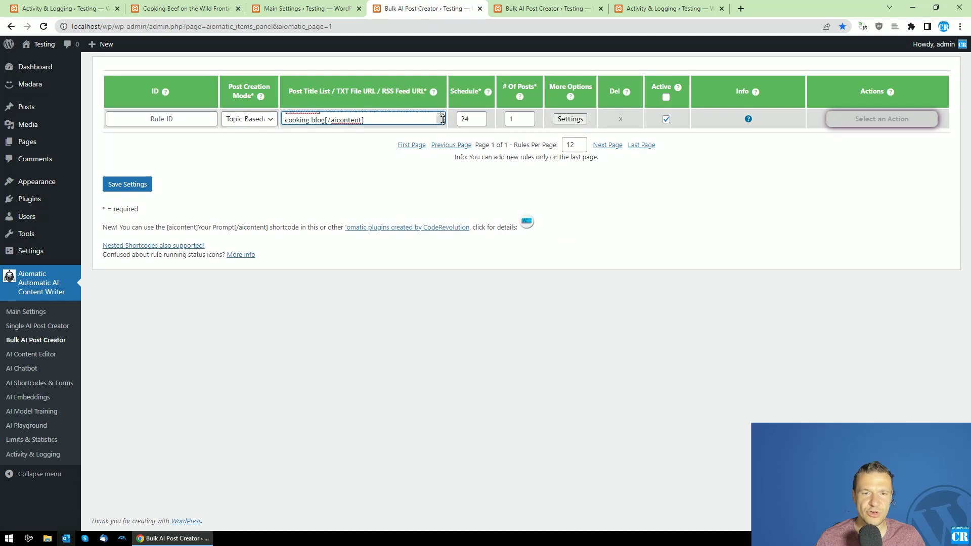
left_click_drag(442, 121, 440, 206)
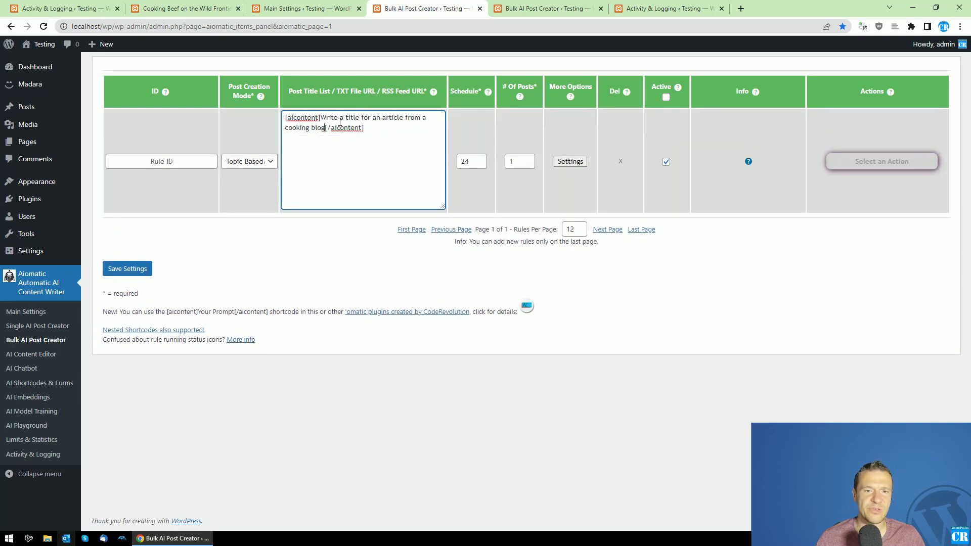
- Set the new rule's post creation mode to title based and save the rule settings
left_click(251, 163)
left_click(250, 181)
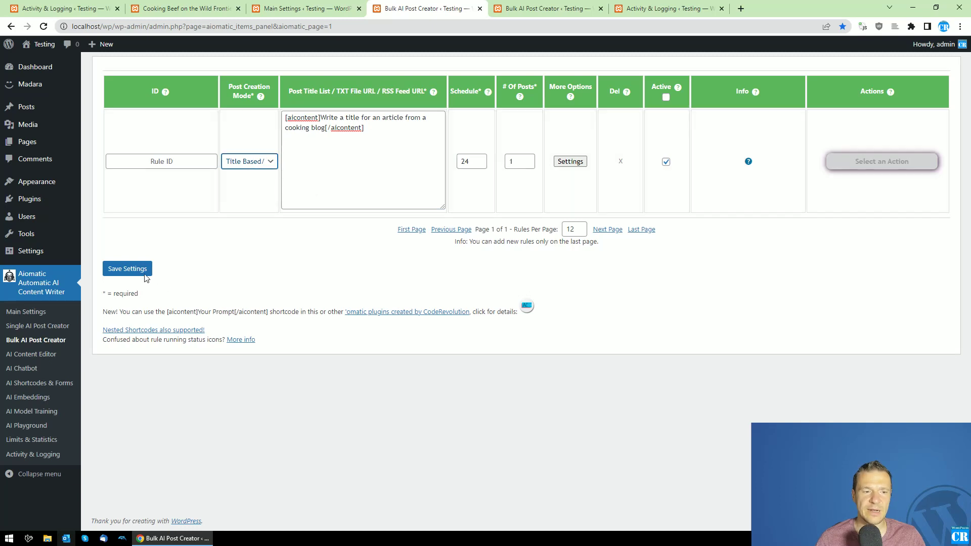
left_click(127, 269)
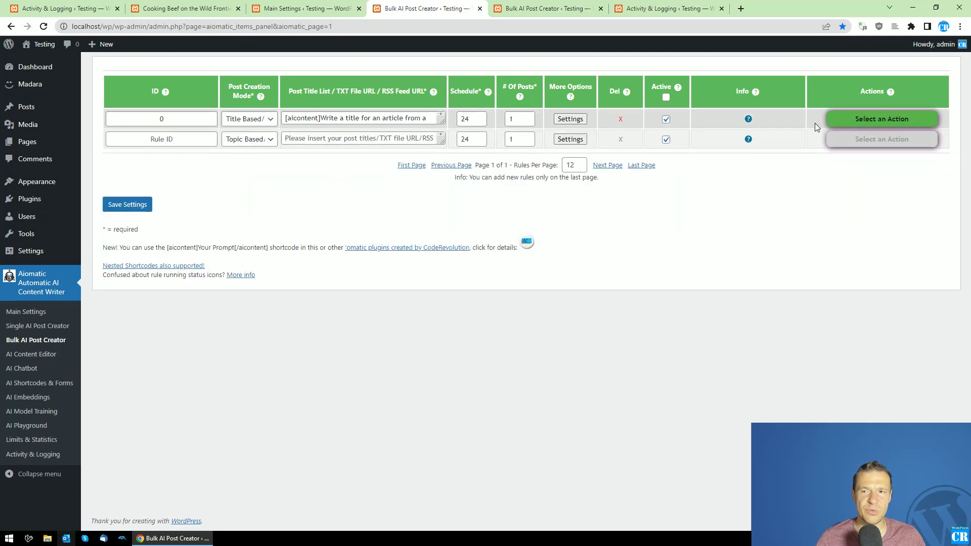
- Permanently delete all posts of rule 0 and run the rule
left_click(842, 121)
left_click(848, 169)
key("Return")
left_click(848, 119)
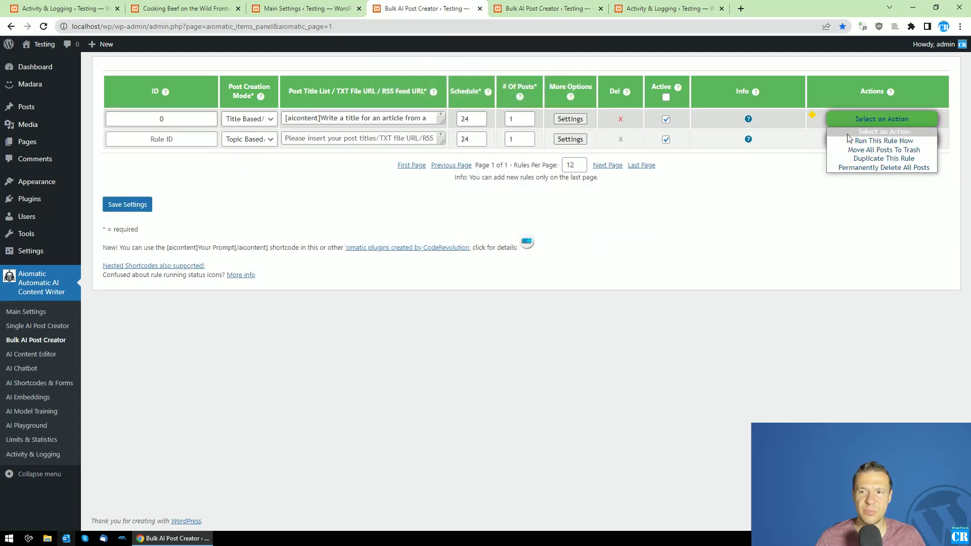
left_click(848, 168)
key("Return")
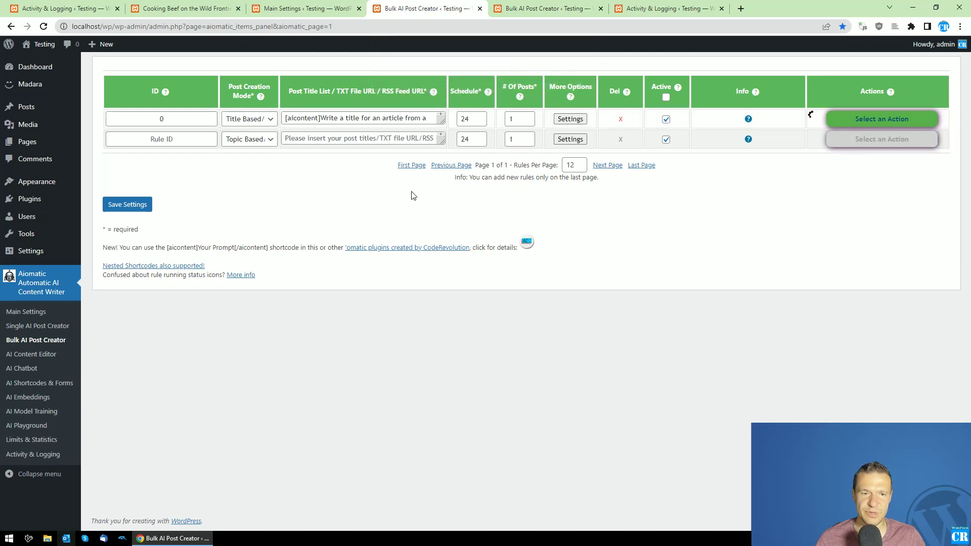
- Open the activity logs in a separate tab and examine the latest entries for the nested shortcode prompt and the generated article title
middle_click(31, 454)
left_click(517, 6)
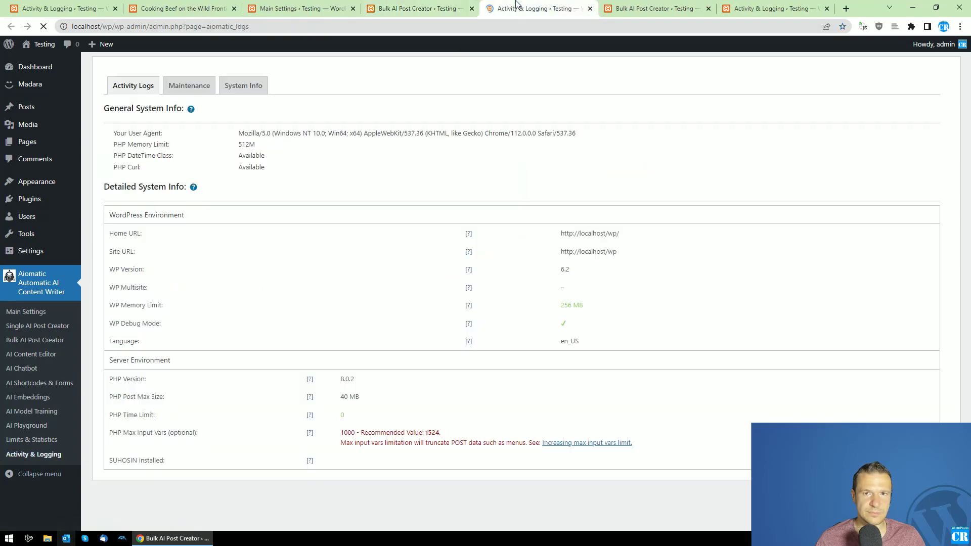
scroll(275, 296, "down", 10)
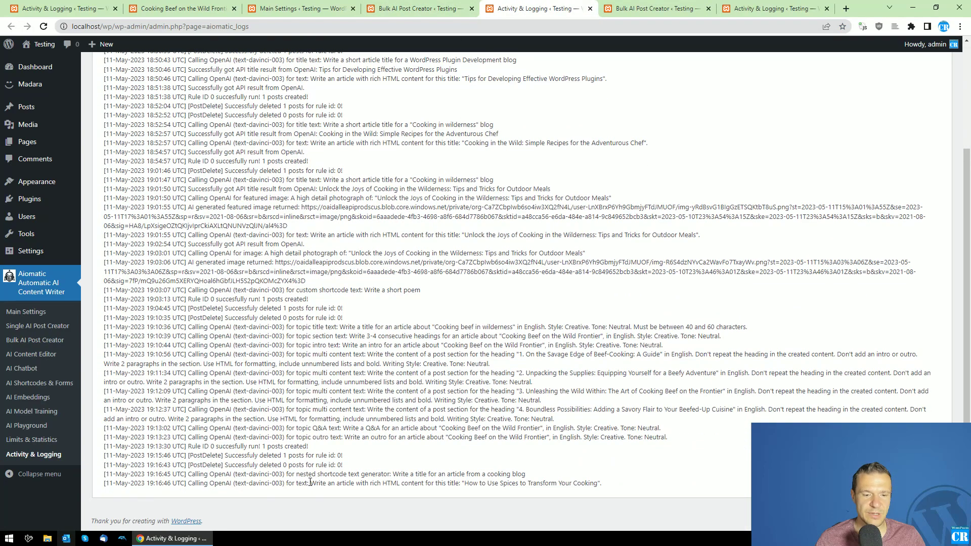
left_click_drag(310, 483, 600, 483)
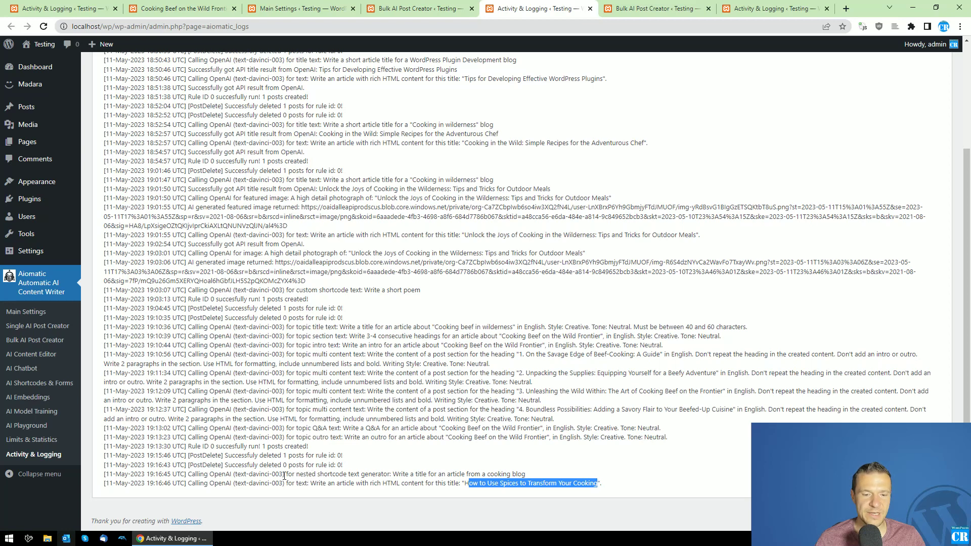
left_click_drag(283, 475, 527, 480)
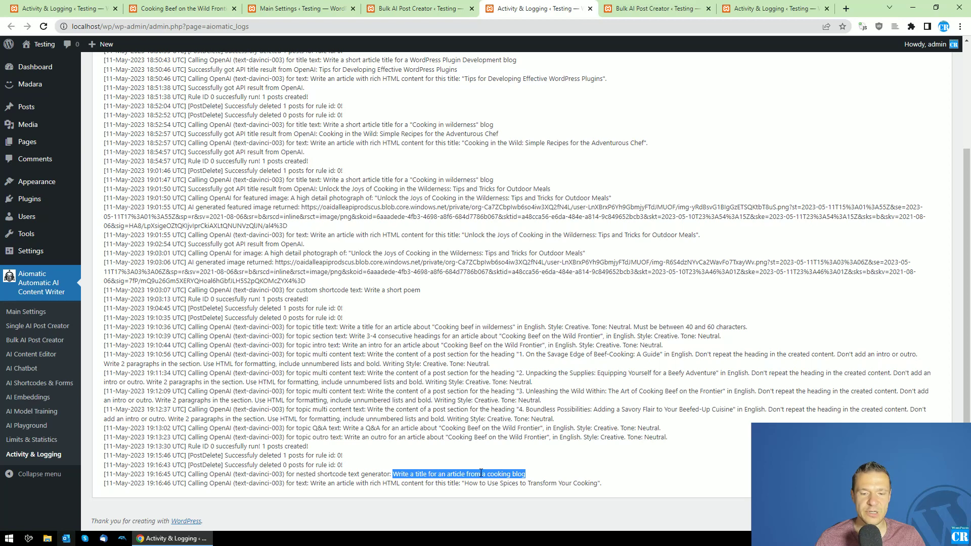
left_click_drag(466, 484, 589, 484)
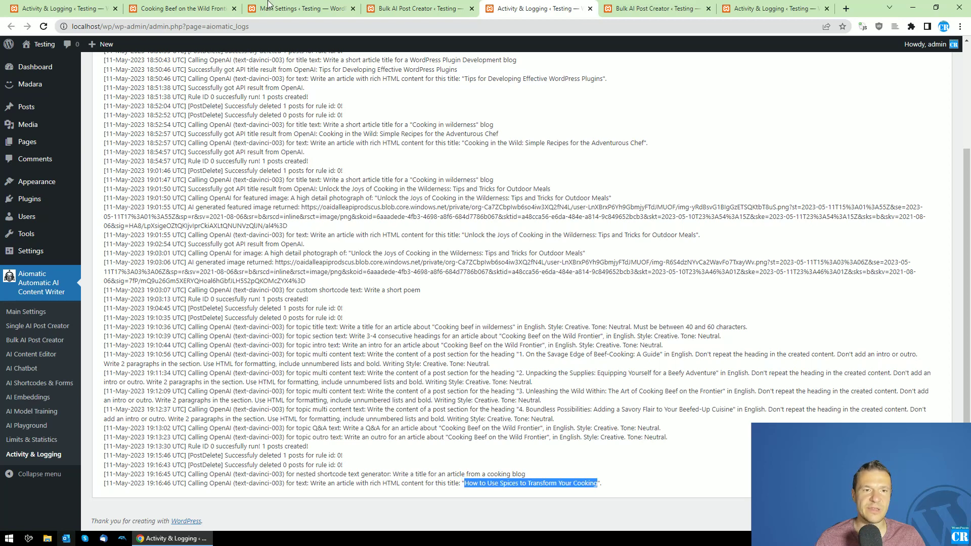
- Return to the Bulk AI Post Creator rules and examine rule 0's nested shortcode and its advanced settings, from the prompts to the posting options
left_click(206, 7)
left_click(91, 8)
left_click(400, 8)
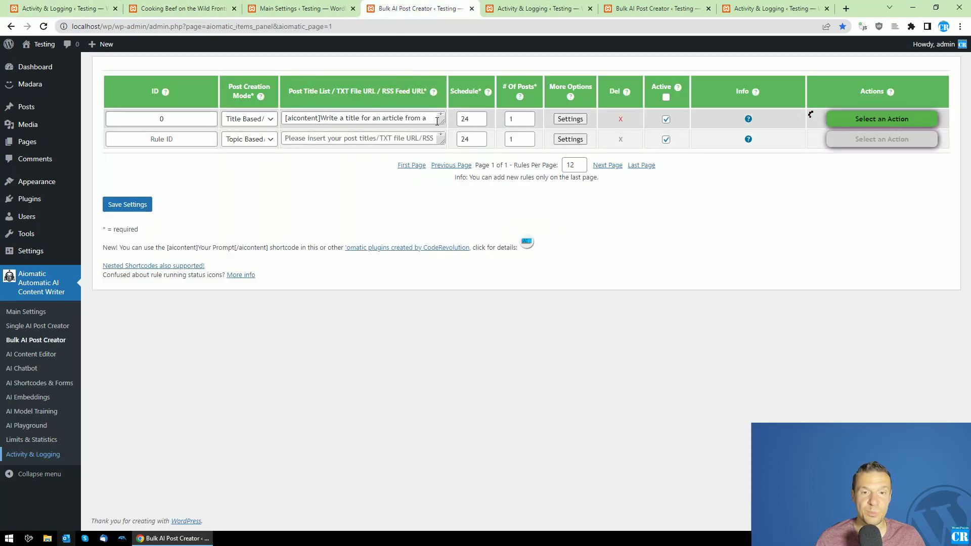
left_click_drag(441, 123, 441, 178)
left_click_drag(367, 129, 284, 115)
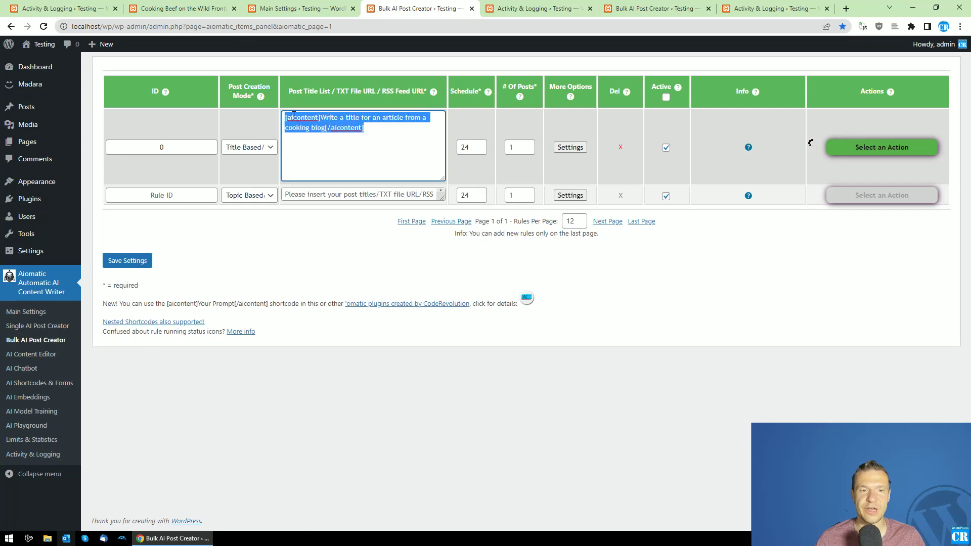
left_click(570, 147)
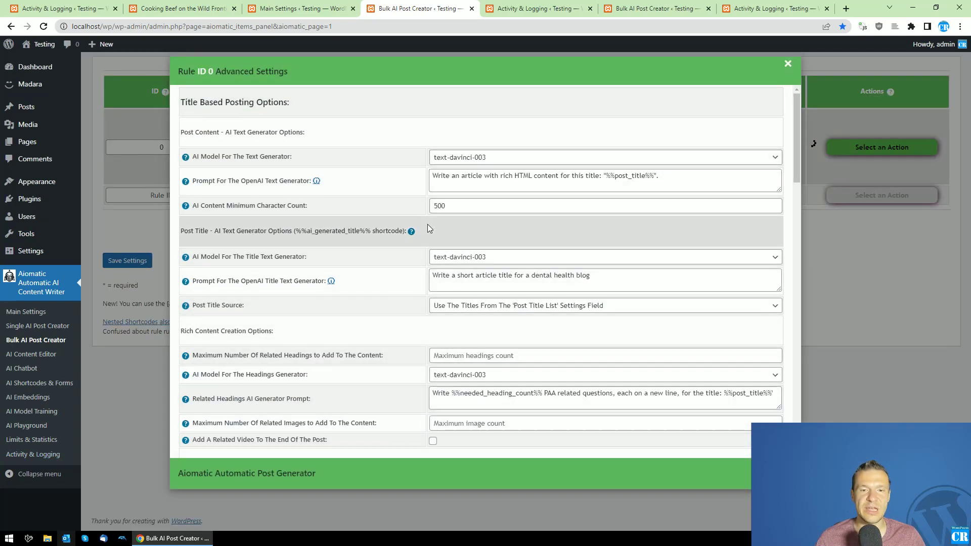
scroll(426, 223, "down", 2)
scroll(393, 244, "down", 13)
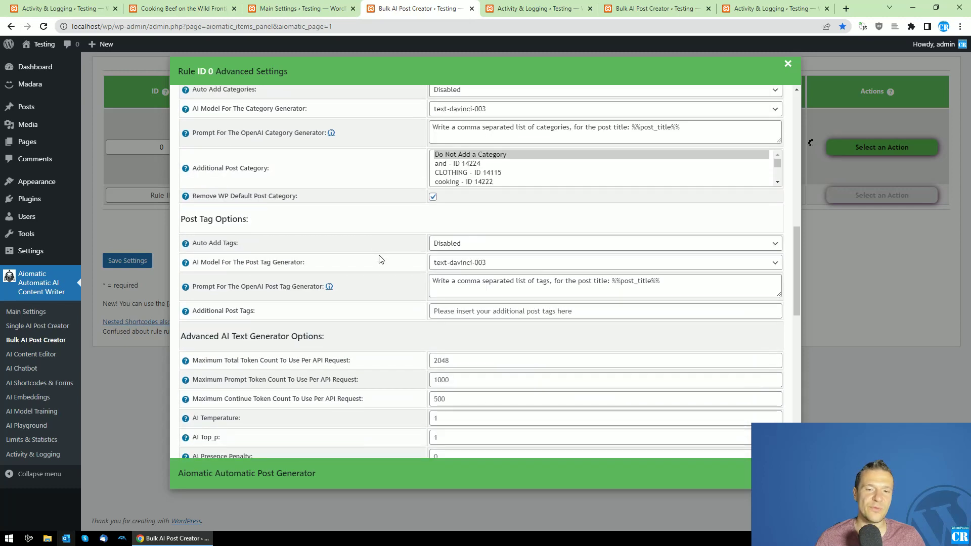
scroll(392, 247, "down", 8)
scroll(393, 247, "up", 3)
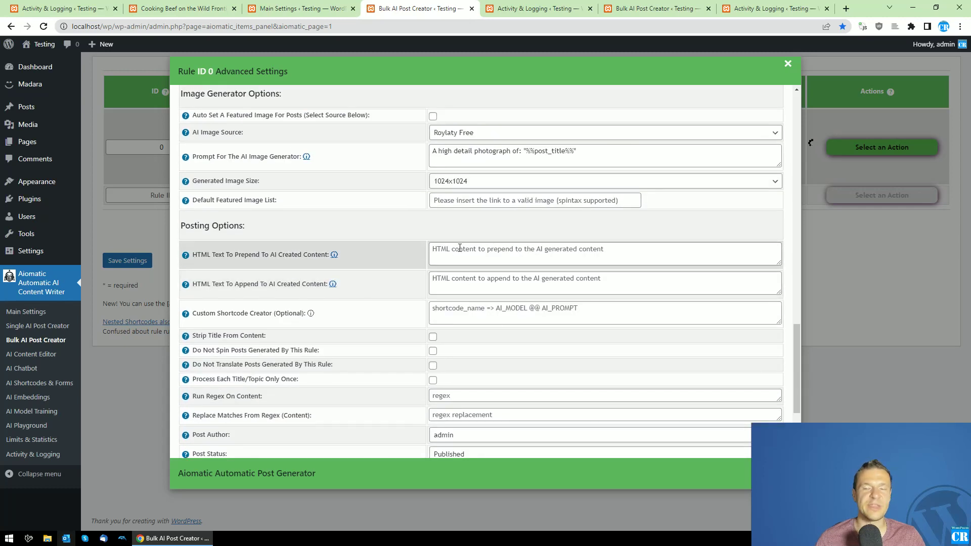
scroll(458, 243, "up", 10)
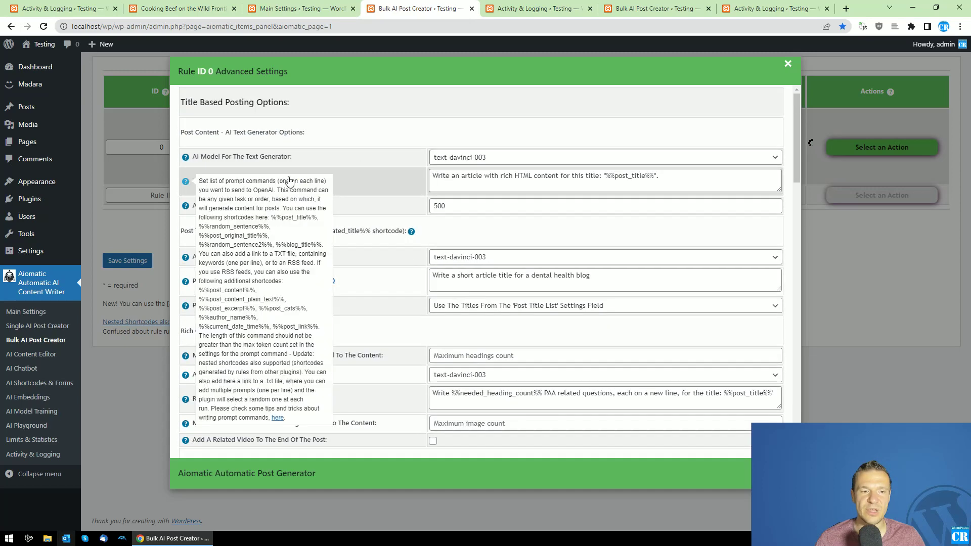
scroll(437, 188, "down", 3)
scroll(437, 188, "up", 3)
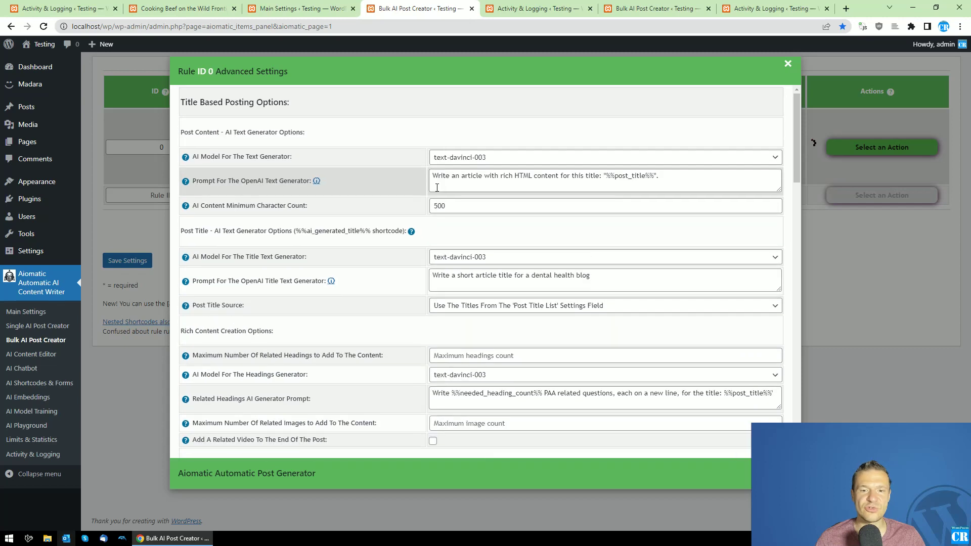
left_click(471, 176)
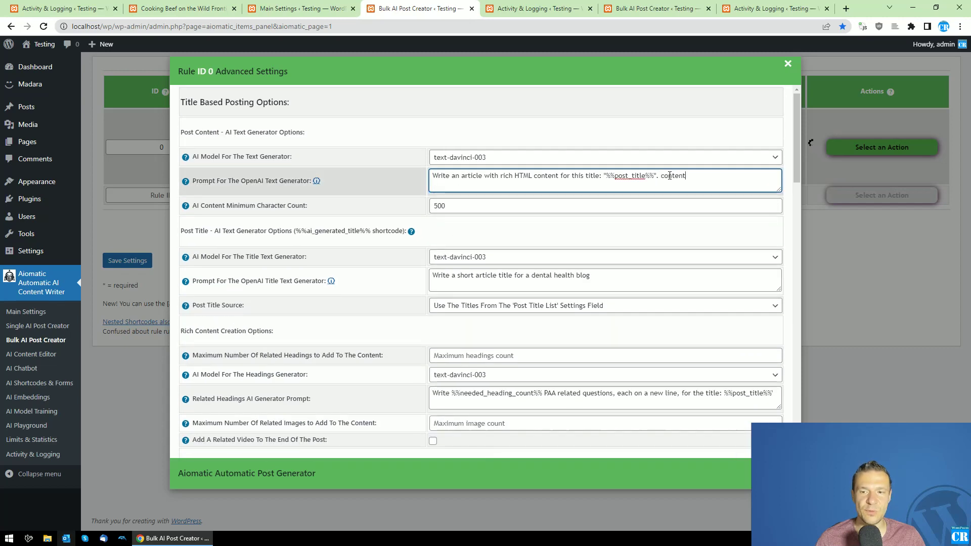
key("BackSpace")
key("BackSpace")
key("BackSpace")
key("BackSpace")
key("BackSpace")
key("BackSpace")
key("BackSpace")
- Copy the [aicontent] shortcode from rule 0's title list and append it to both the OpenAI text generator and title text generator prompts
left_click(788, 64)
triple_click(377, 127)
key("ctrl+c")
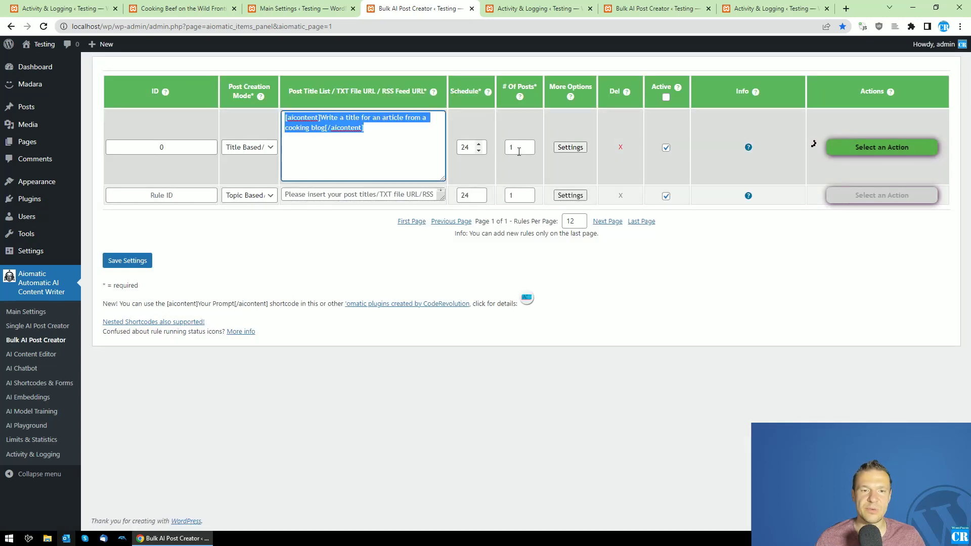
left_click(581, 150)
left_click(582, 177)
key("ctrl+v")
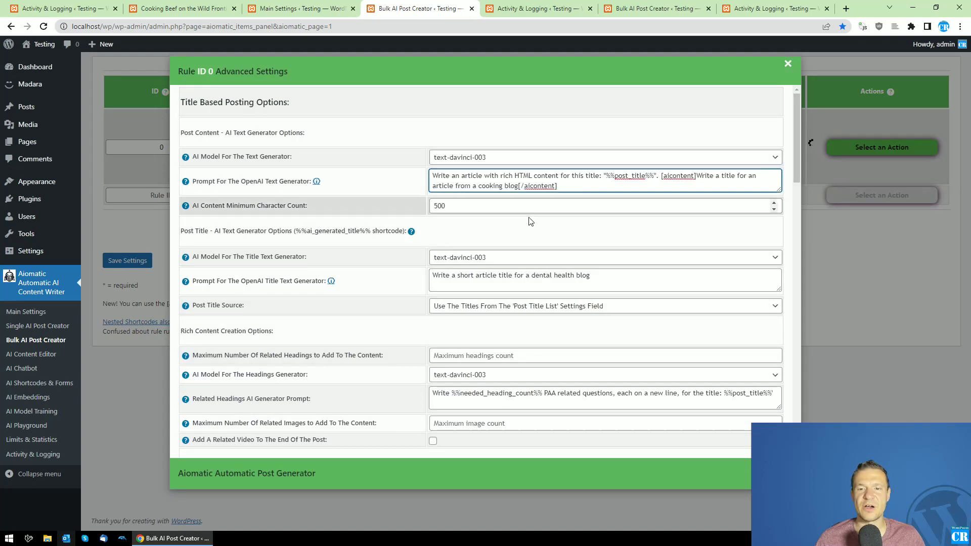
left_click(603, 287)
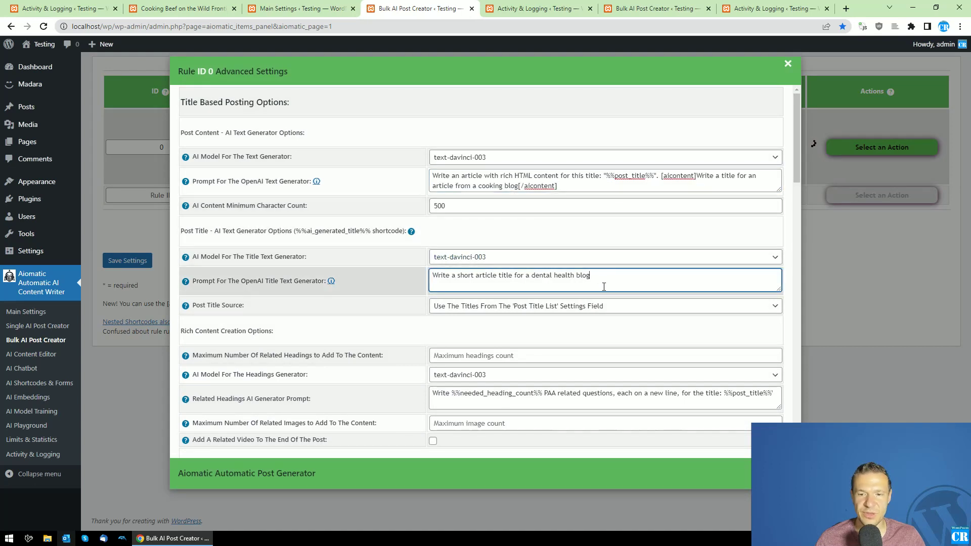
key("ctrl+v")
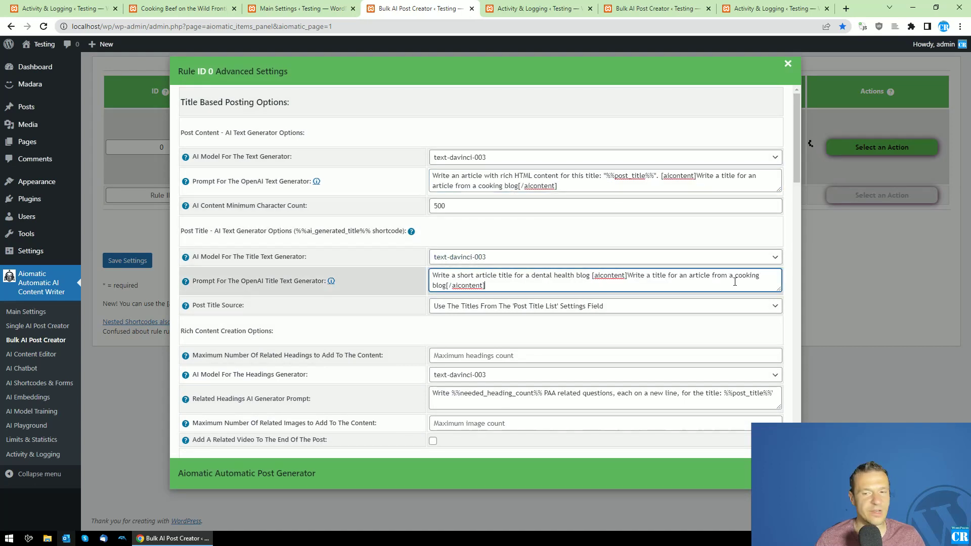
- Insert the copied [aicontent] cooking blog shortcode into both the HTML prepend and append fields of rule 0, then close its advanced settings
scroll(735, 282, "down", 6)
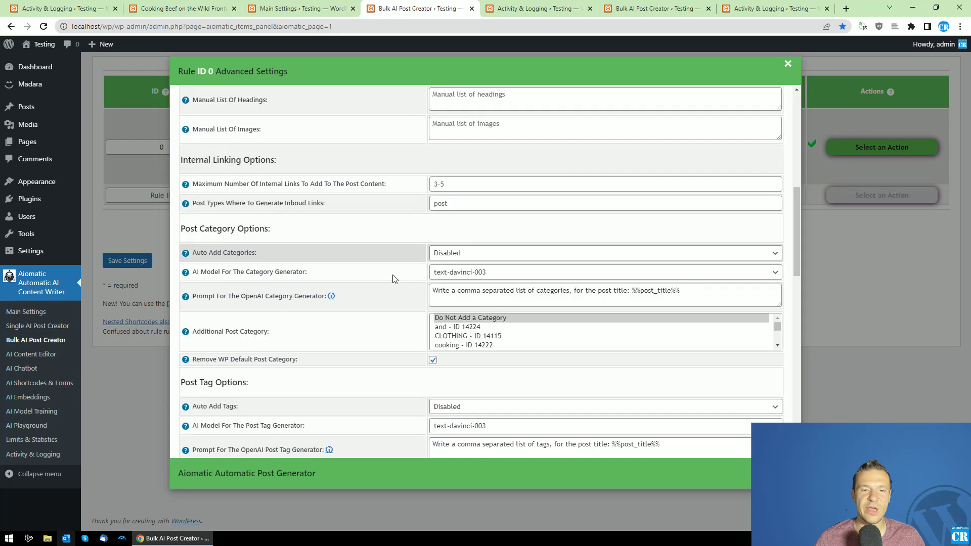
scroll(340, 248, "down", 8)
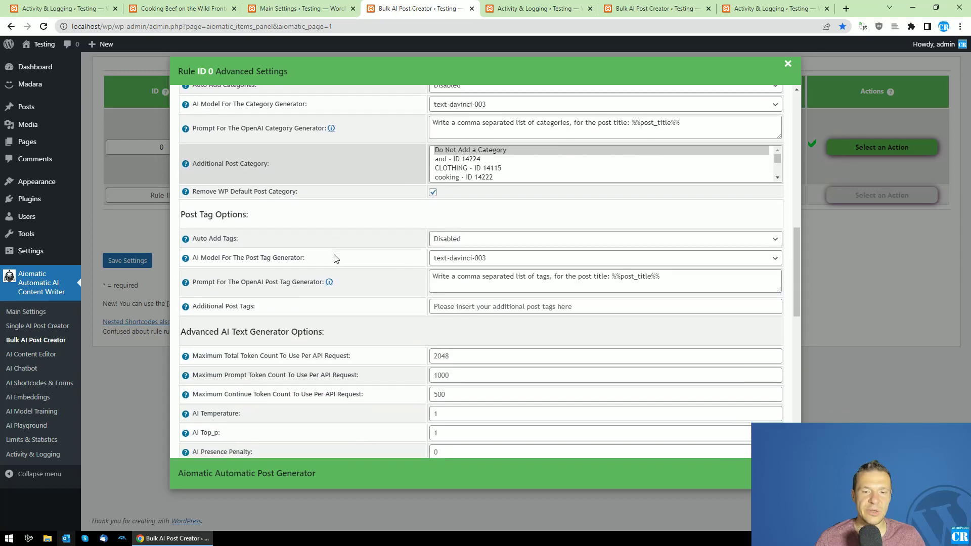
scroll(420, 225, "down", 4)
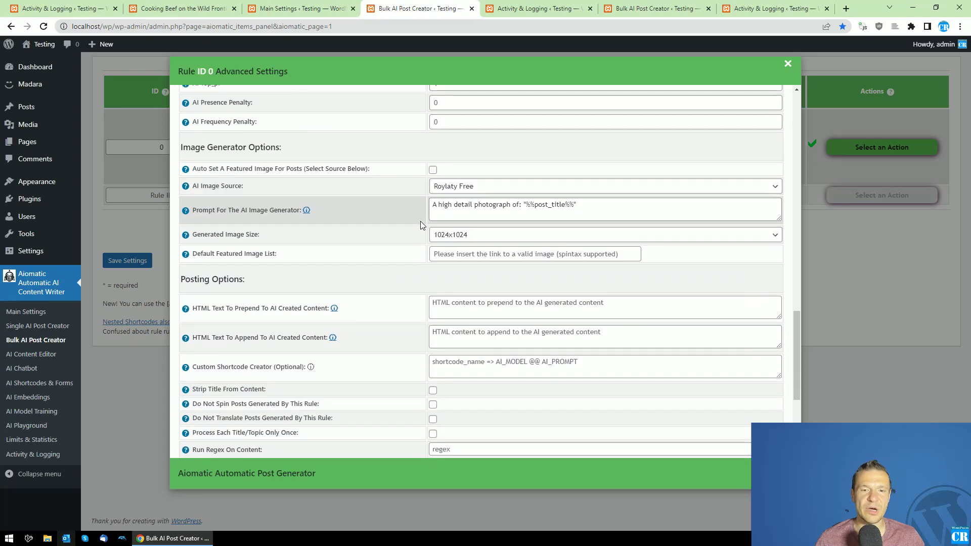
scroll(399, 279, "down", 3)
scroll(418, 273, "up", 2)
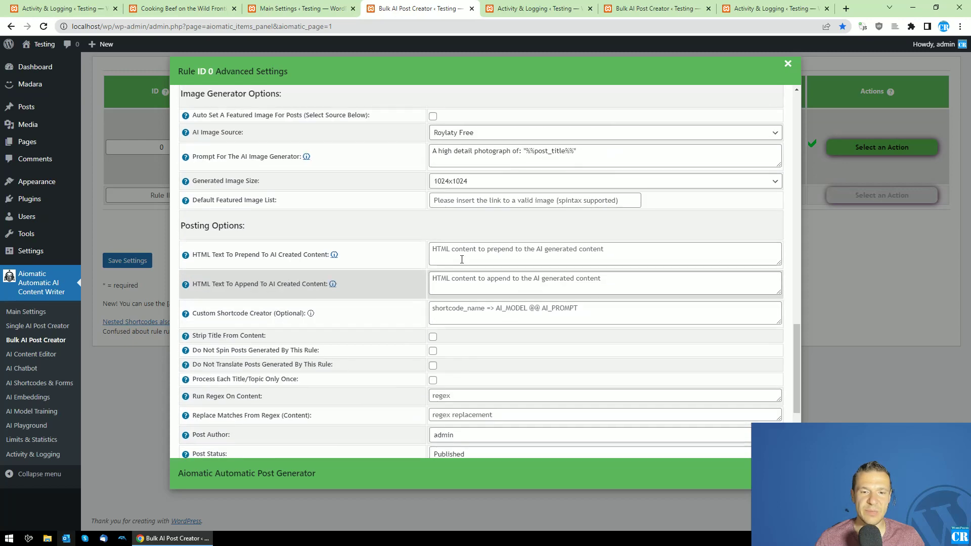
left_click(463, 259)
key("ctrl+v")
left_click(453, 279)
key("ctrl+v")
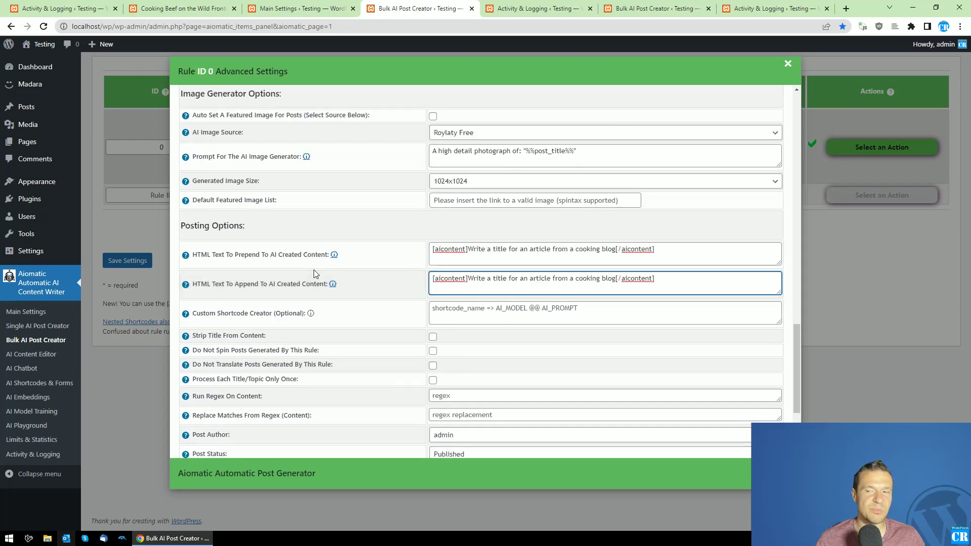
left_click(833, 251)
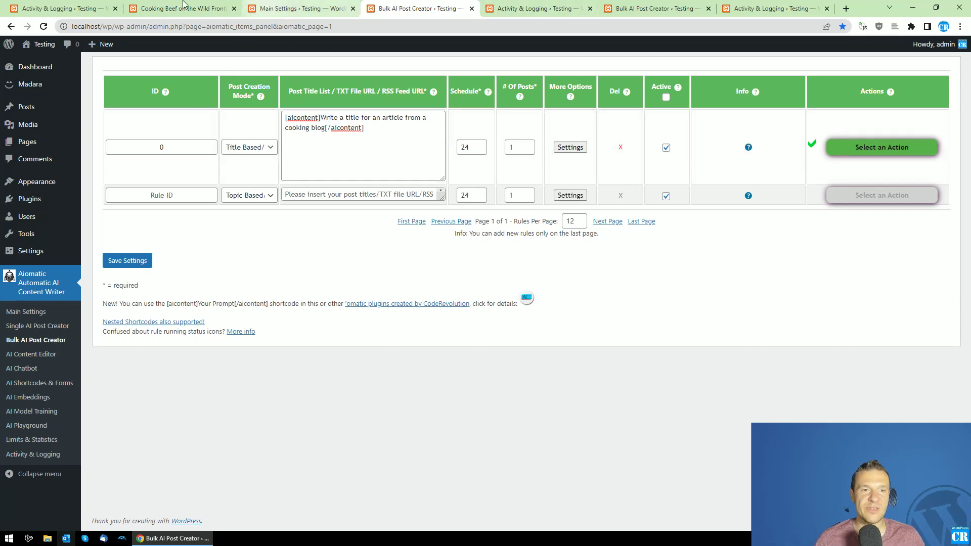
- Open the newly generated cooking post from the site's home page and examine its title
left_click(164, 5)
left_click_drag(968, 282, 967, 61)
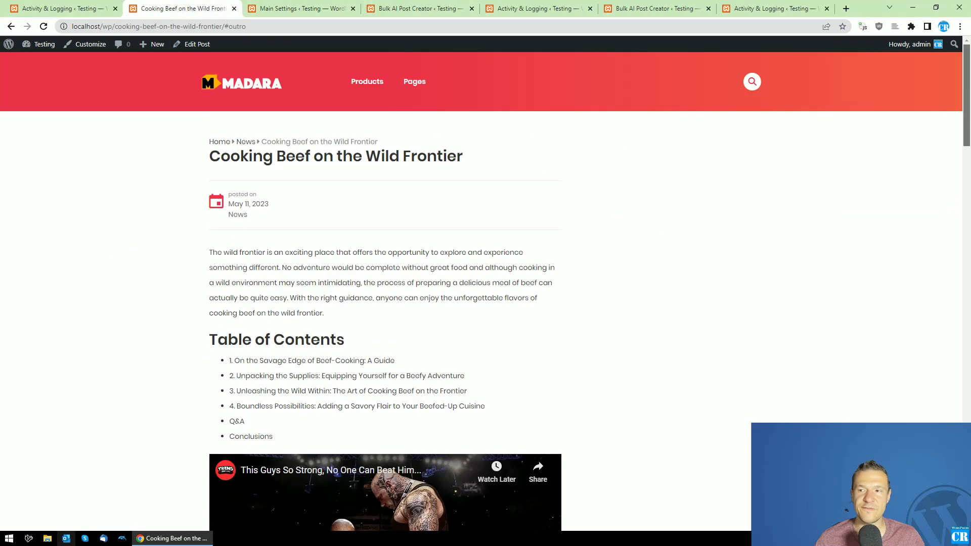
left_click(250, 85)
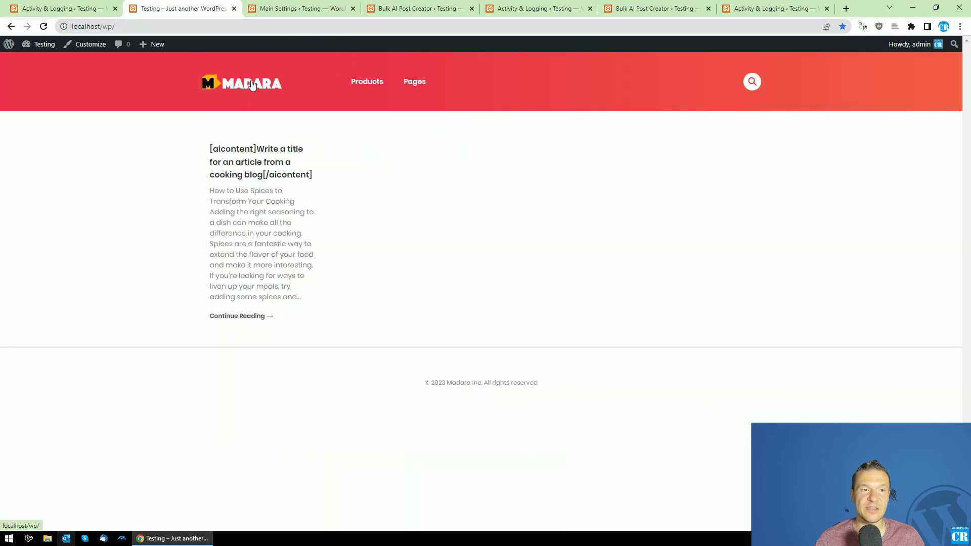
left_click(220, 171)
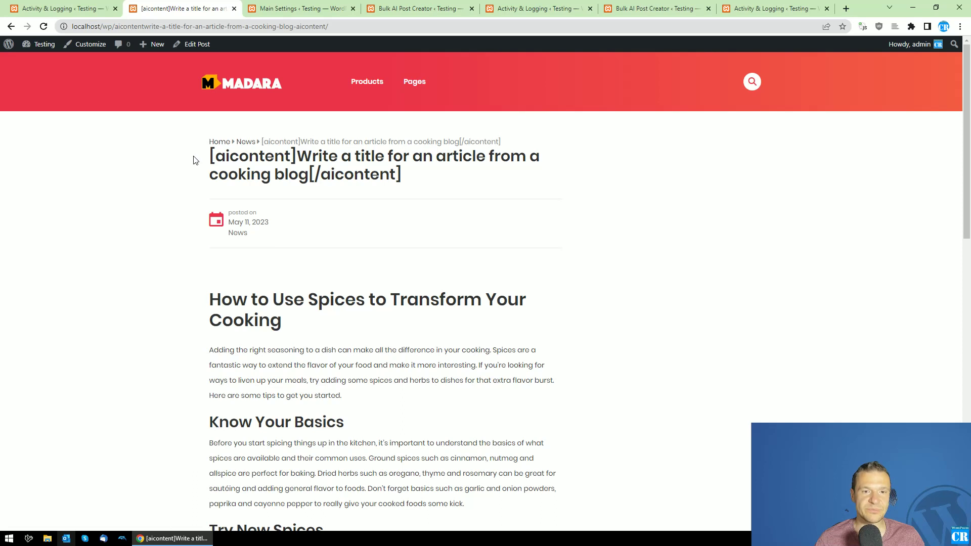
scroll(172, 194, "down", 2)
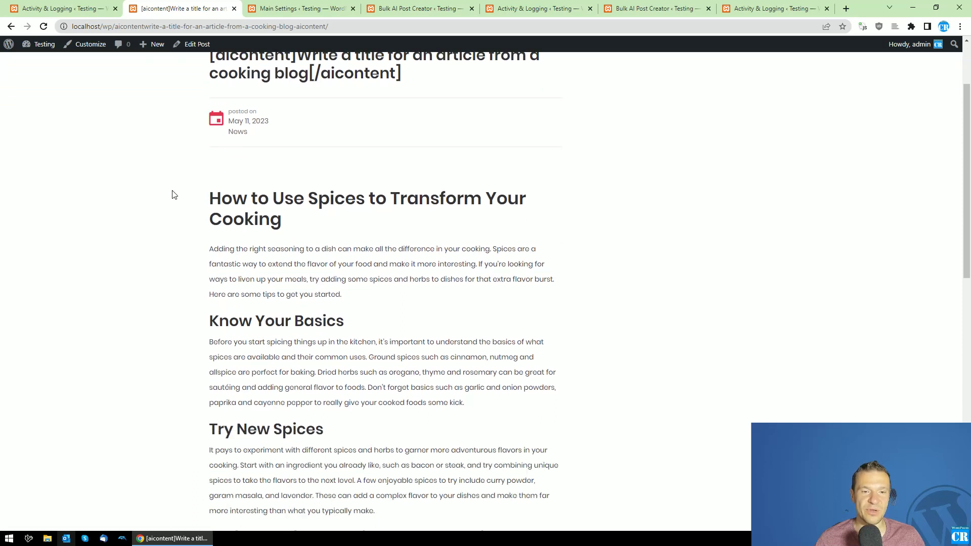
scroll(174, 195, "up", 2)
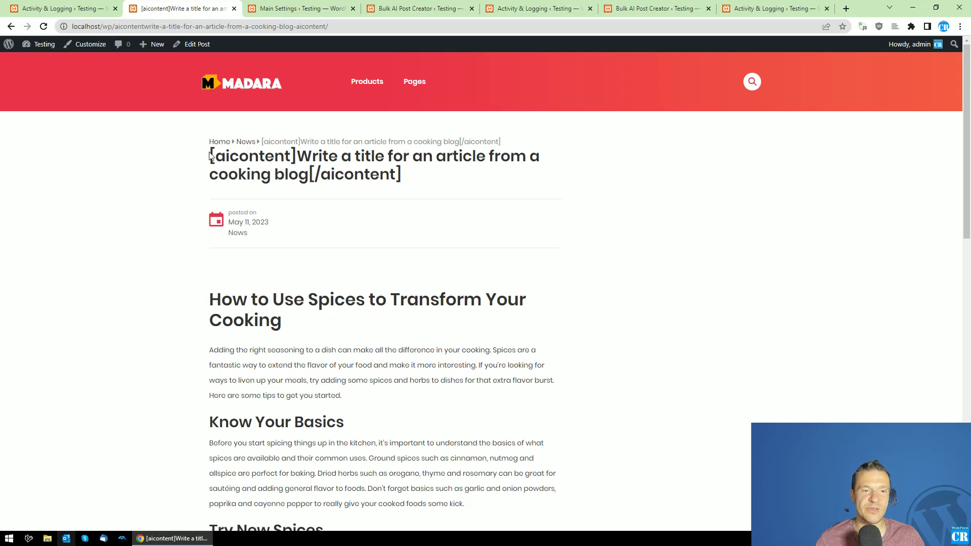
left_click_drag(211, 155, 298, 156)
left_click(298, 157)
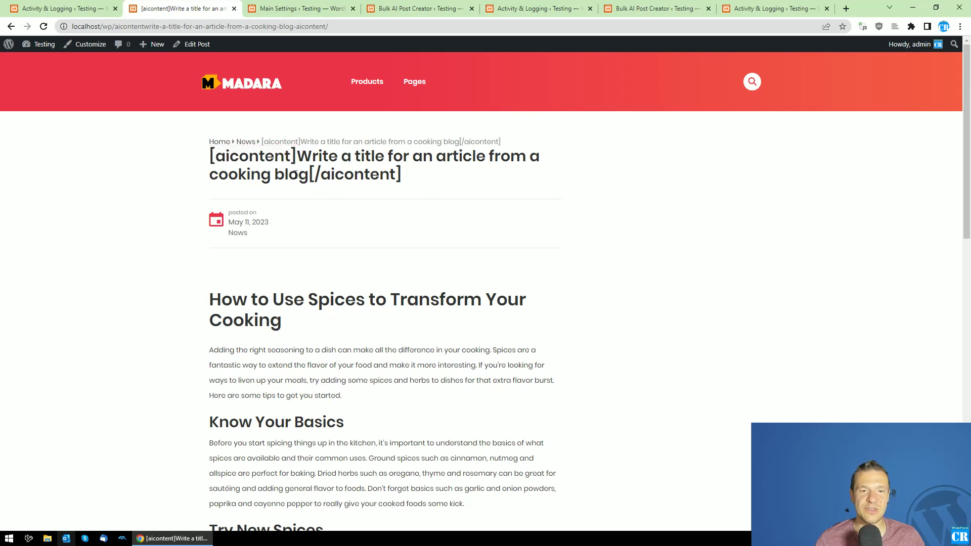
- Read through the generated article's body, from its main heading on spices through the remaining sections
scroll(295, 202, "down", 2)
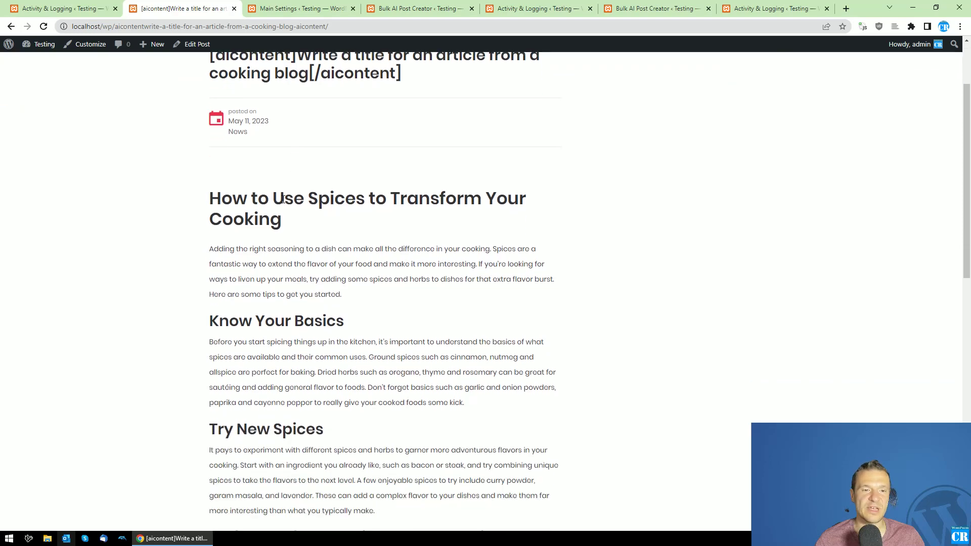
scroll(283, 205, "up", 1)
scroll(269, 207, "down", 2)
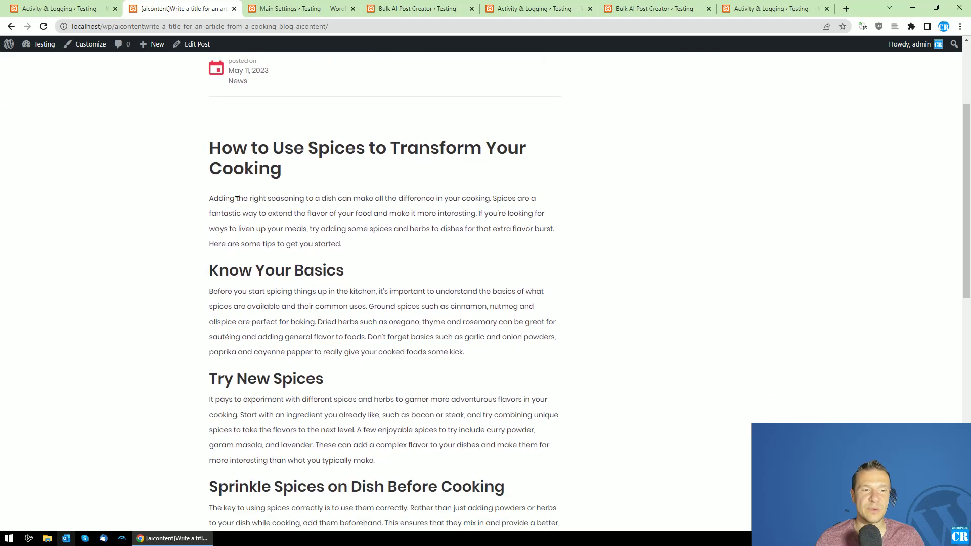
scroll(237, 199, "up", 2)
scroll(291, 162, "down", 3)
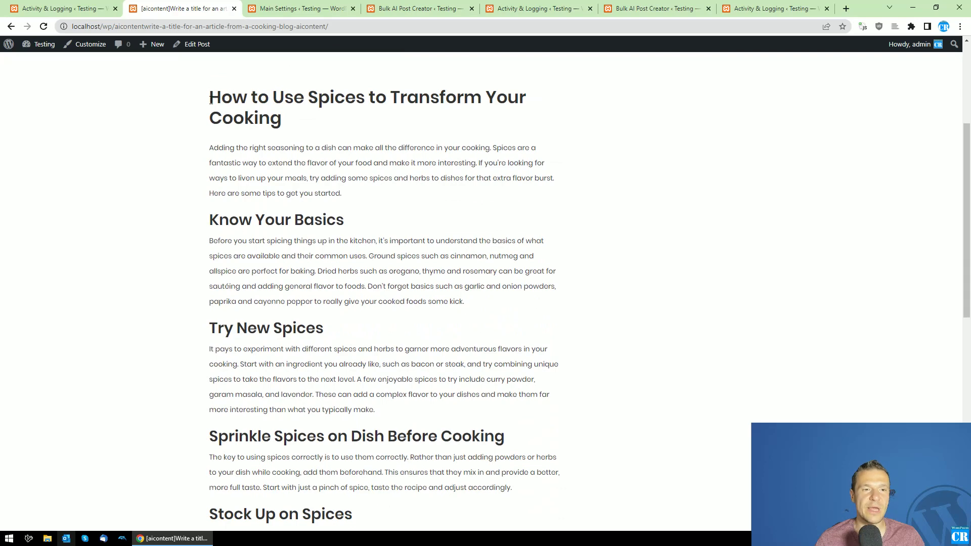
left_click_drag(211, 100, 283, 114)
scroll(259, 218, "down", 1)
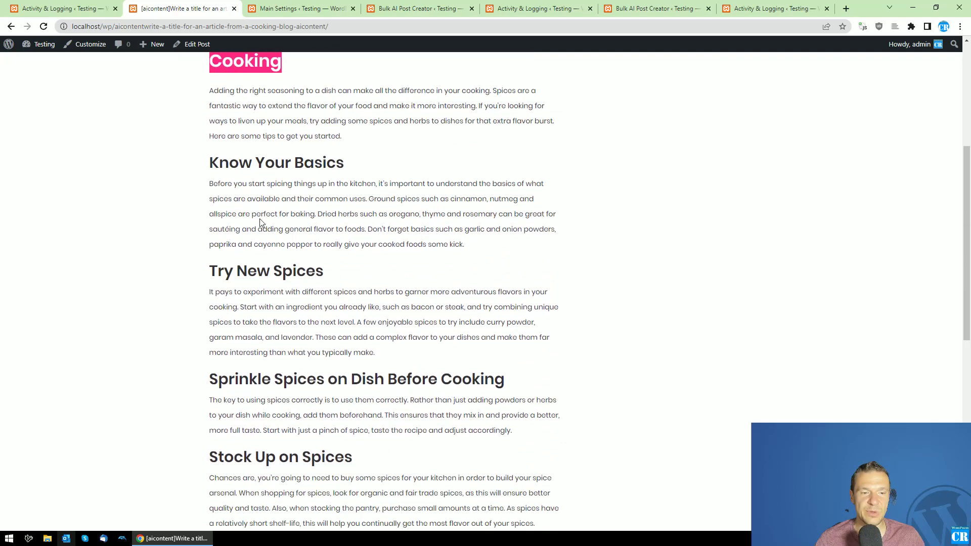
scroll(303, 427, "down", 4)
scroll(314, 423, "up", 2)
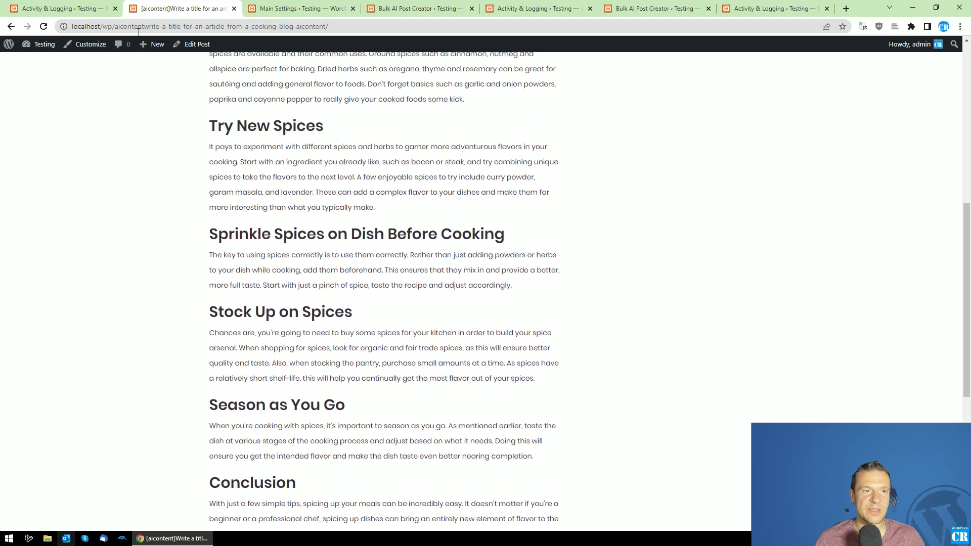
- Return to the Bulk AI Post Creator rules and delete all posts generated by rule 0
left_click(85, 5)
left_click(232, 226)
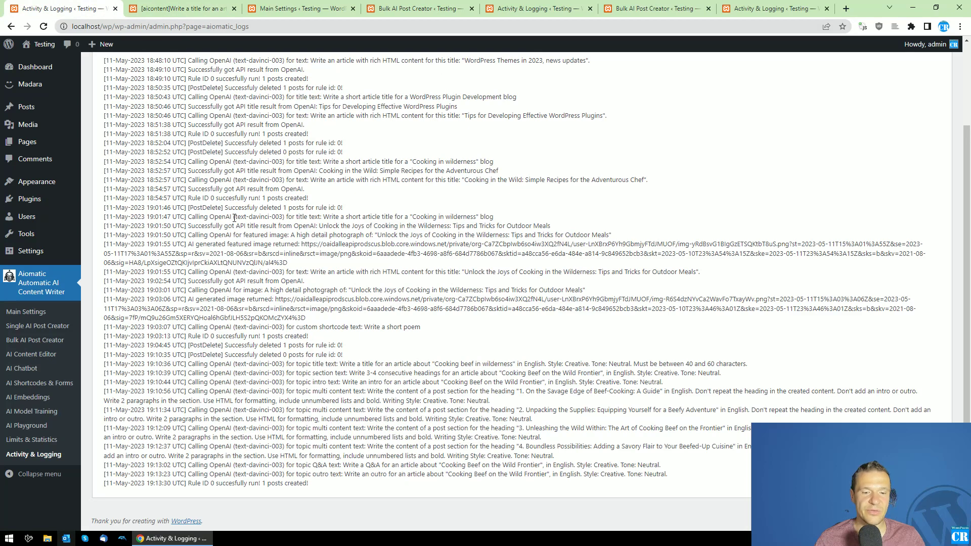
scroll(234, 212, "up", 1)
left_click(415, 8)
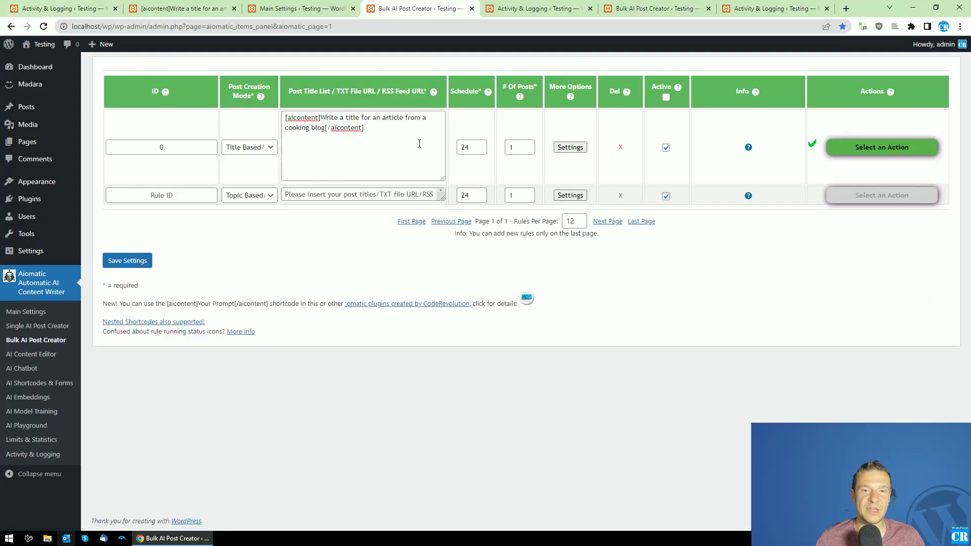
left_click(893, 150)
left_click(884, 196)
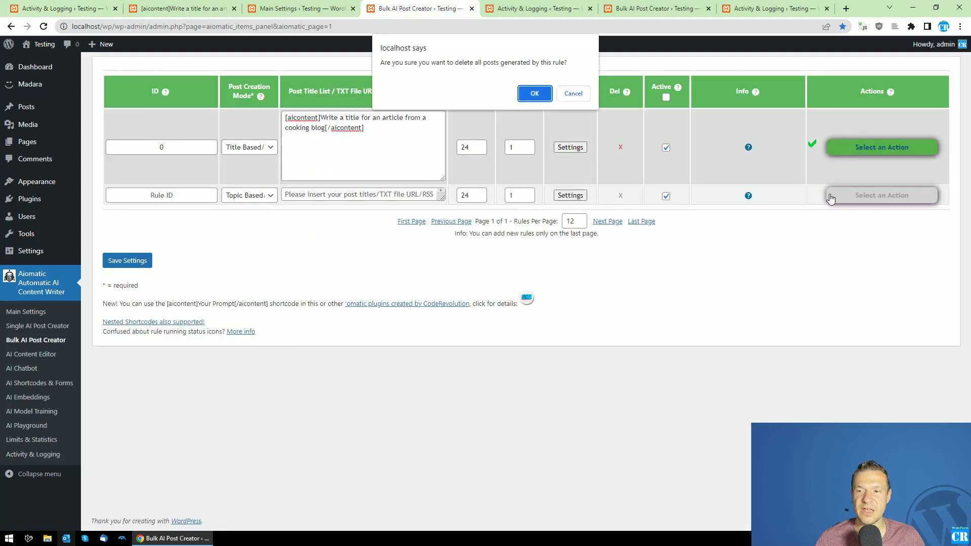
key("Return")
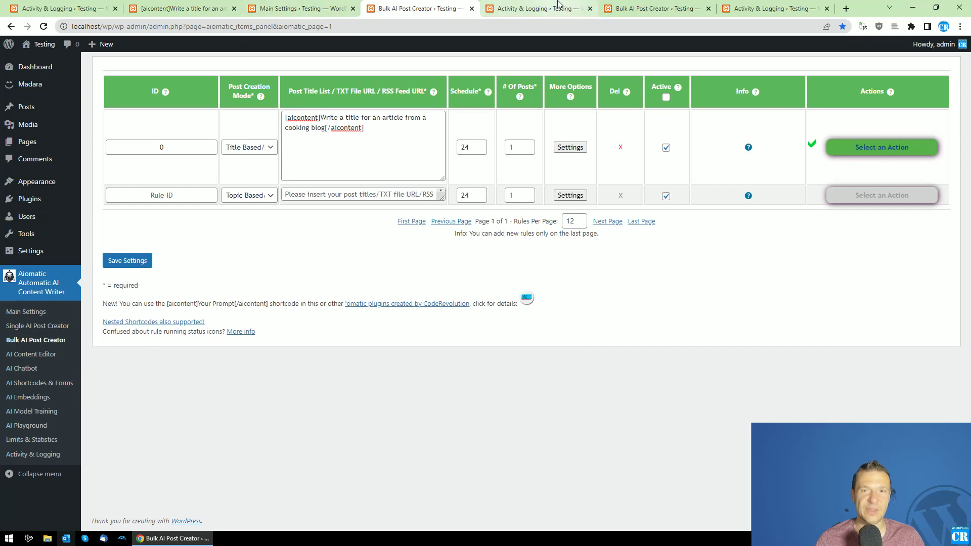
- Close the advanced settings in the other Bulk AI Post Creator tab, reload its rules and run rule 0
left_click(635, 4)
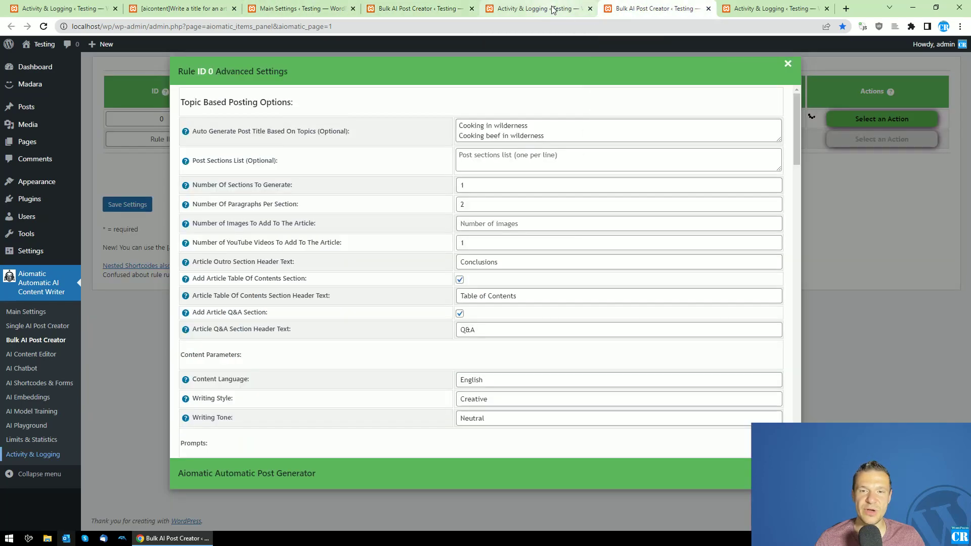
key("ctrl+Tab")
left_click(635, 4)
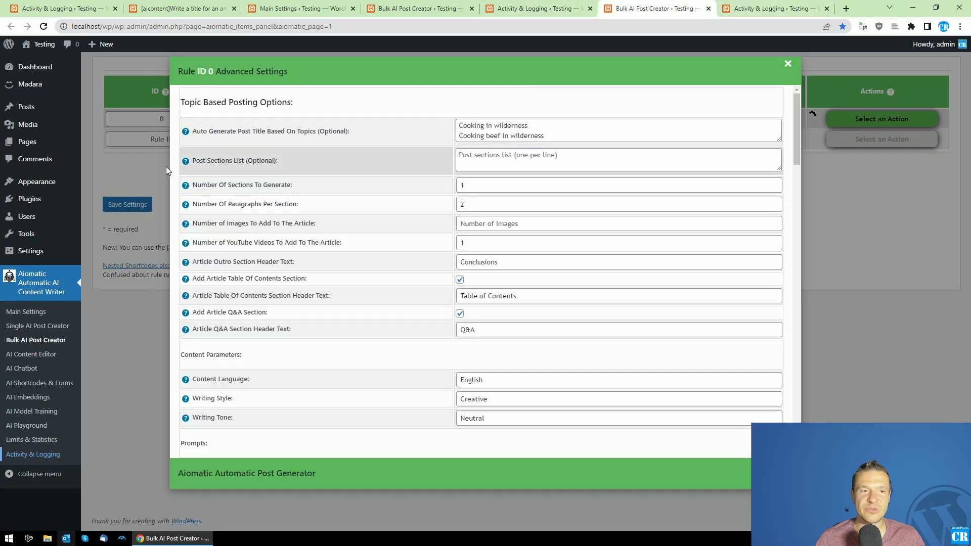
left_click(157, 153)
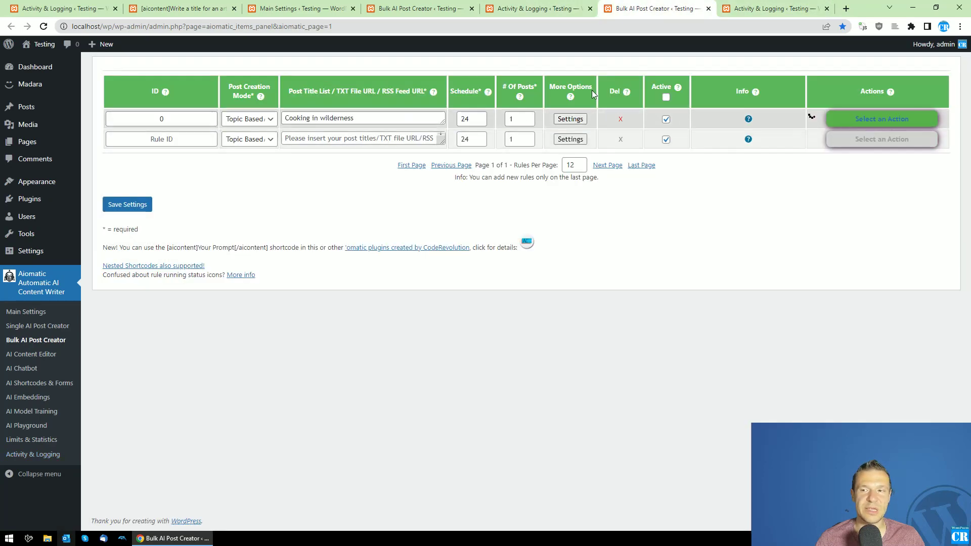
key("F5")
key("Return")
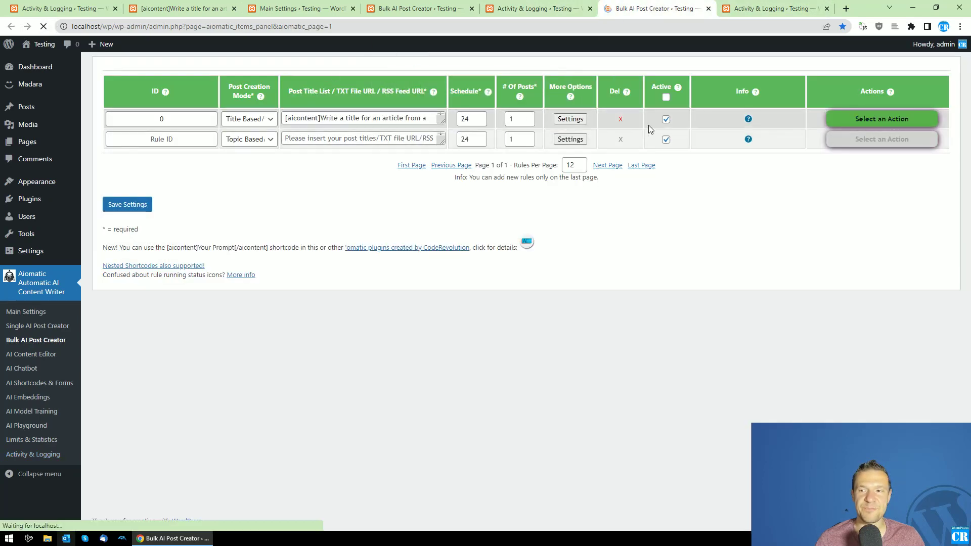
left_click(855, 119)
left_click(855, 141)
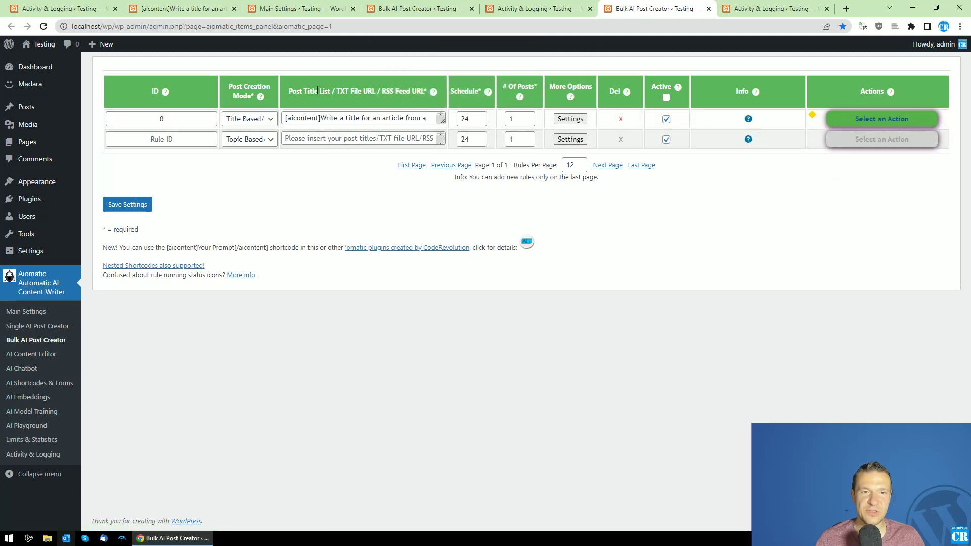
- Open coderevolution.ro/rss in a new browser tab and copy the resulting feed address
left_click_drag(335, 91, 375, 92)
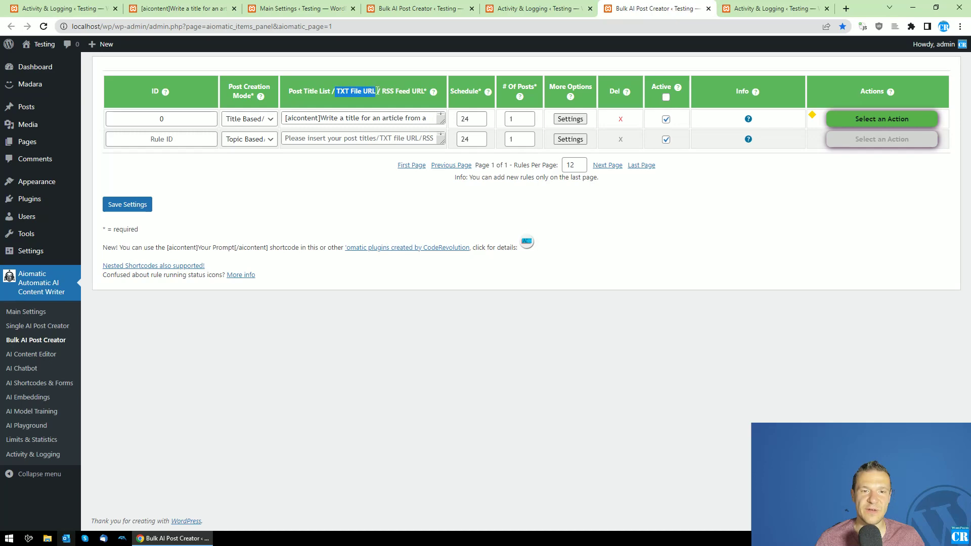
left_click(847, 7)
type("coderevolution.ro")
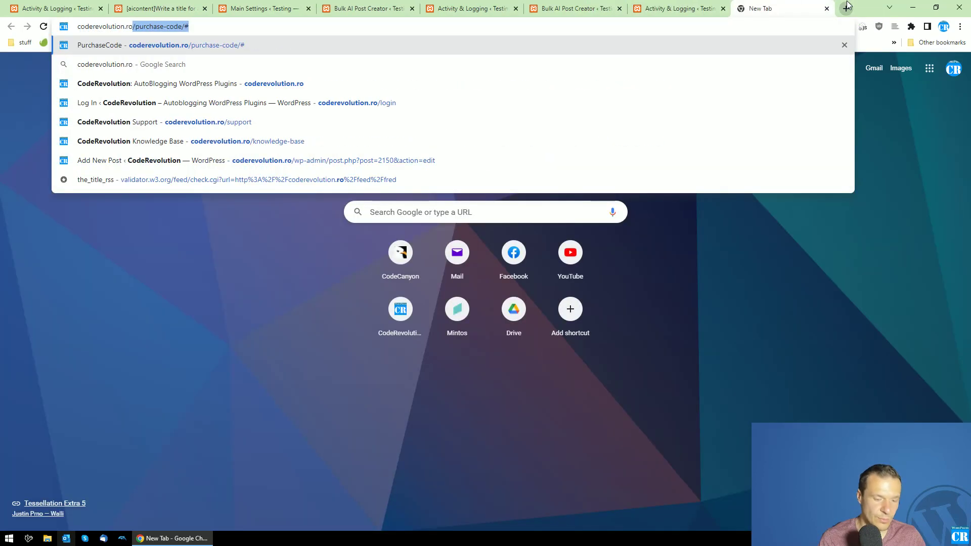
type("/rss")
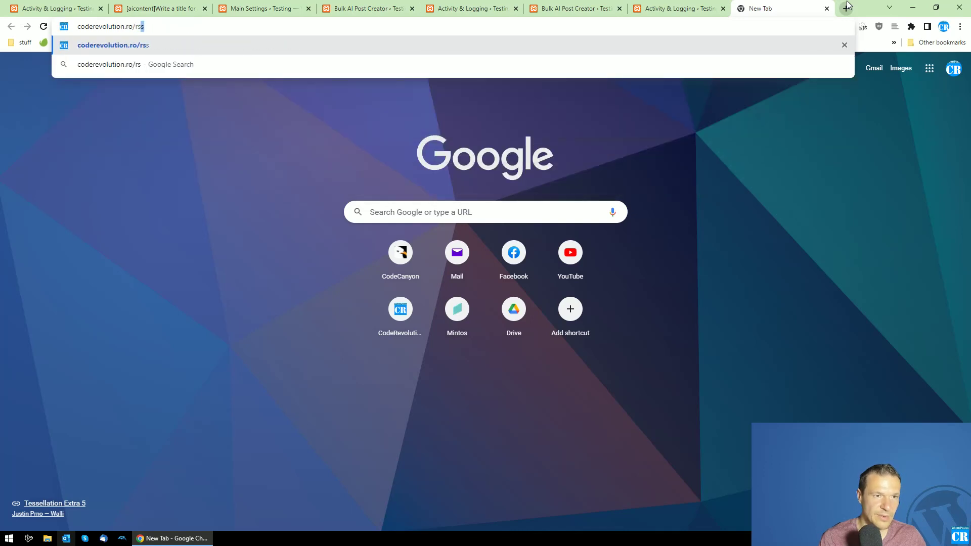
key("Return")
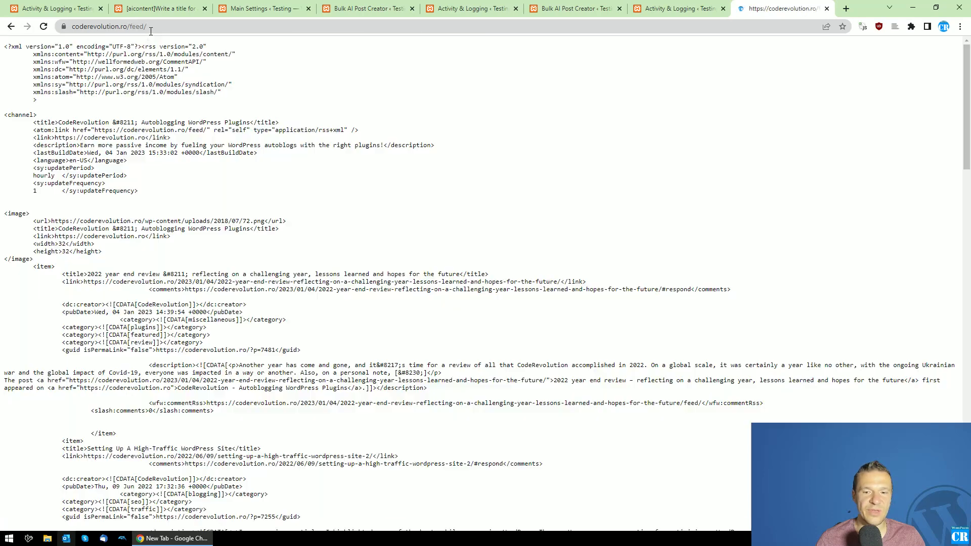
left_click(151, 31)
key("ctrl+c")
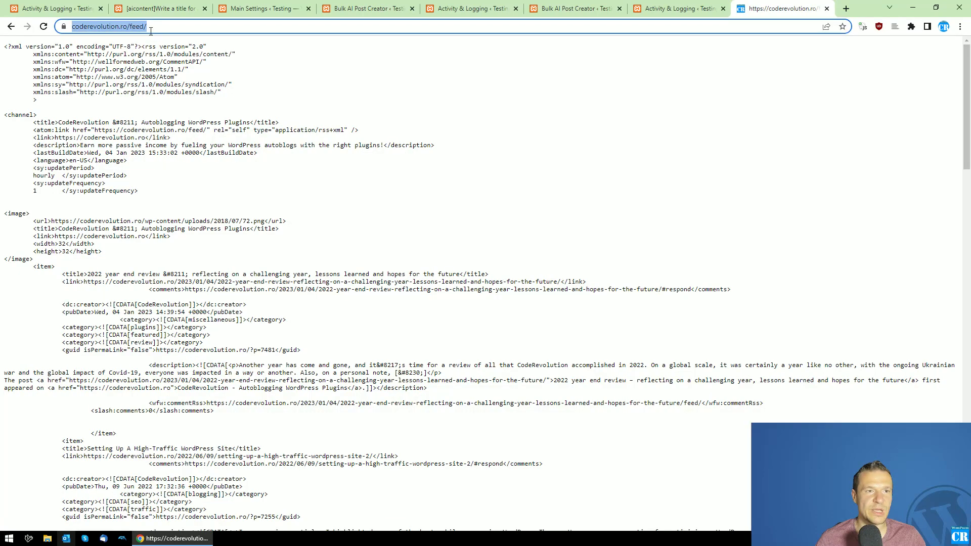
left_click(177, 5)
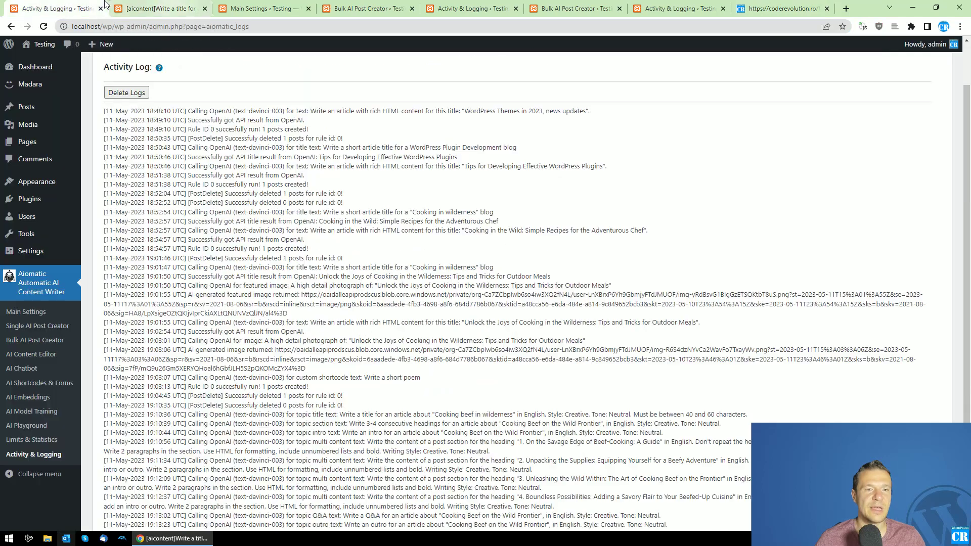
left_click(305, 5)
left_click(354, 6)
left_click(408, 195)
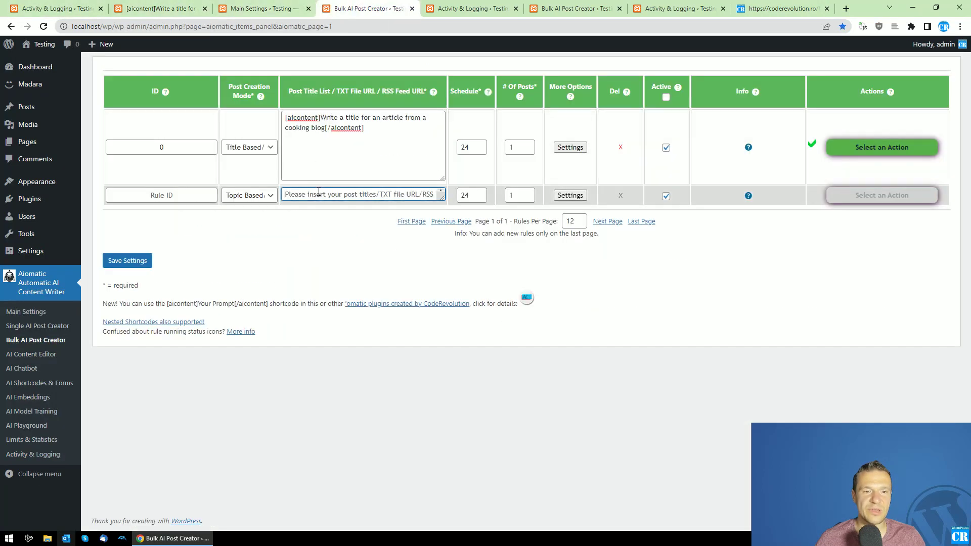
key("ctrl+v")
left_click_drag(444, 202, 436, 231)
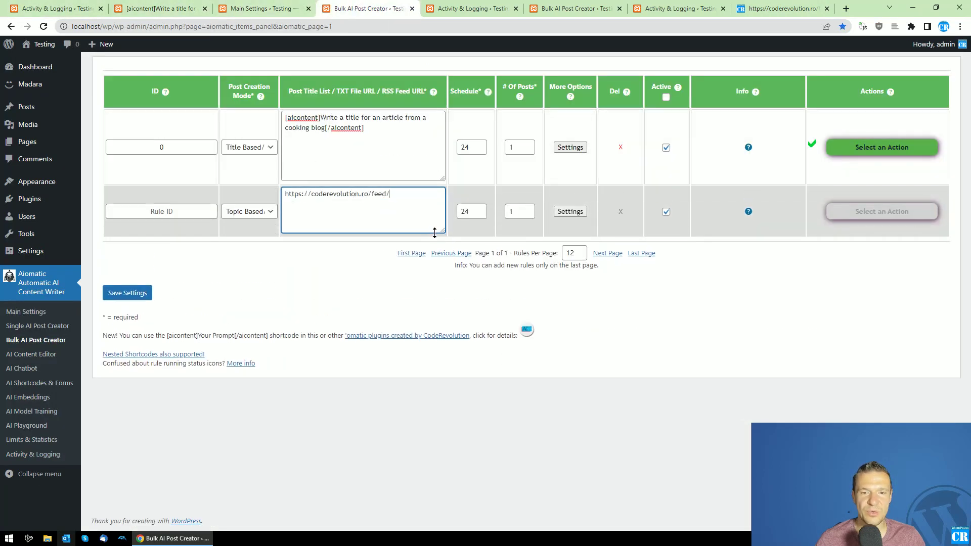
left_click(252, 217)
left_click(230, 224)
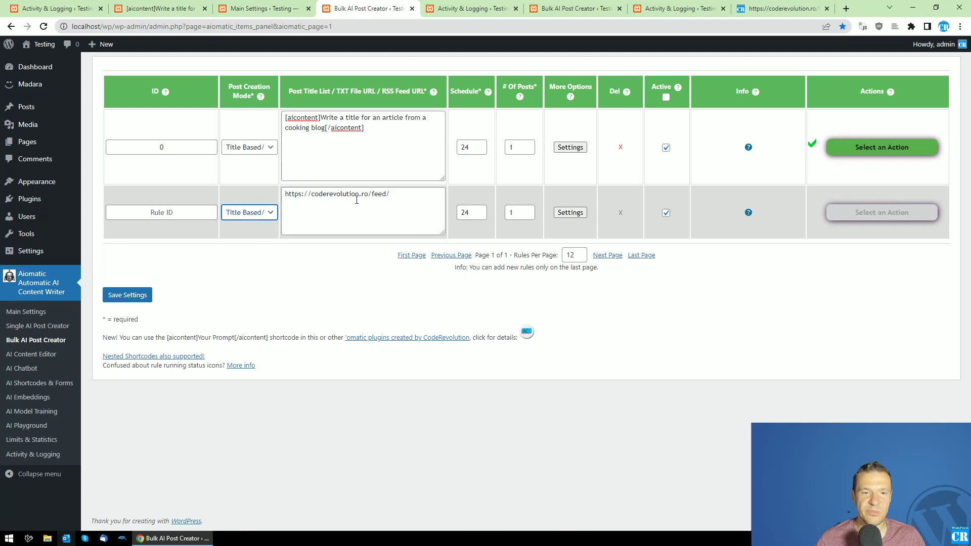
left_click_drag(286, 195, 389, 195)
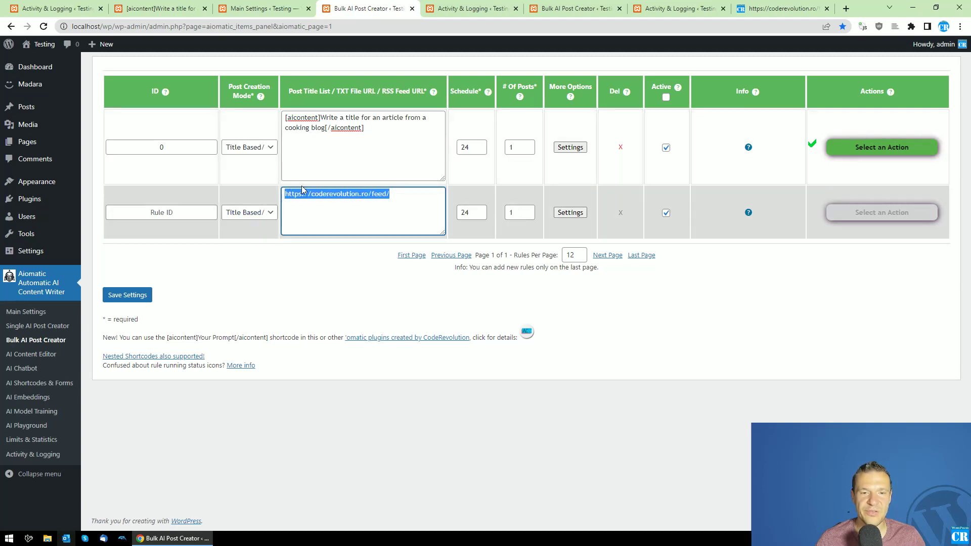
left_click(745, 14)
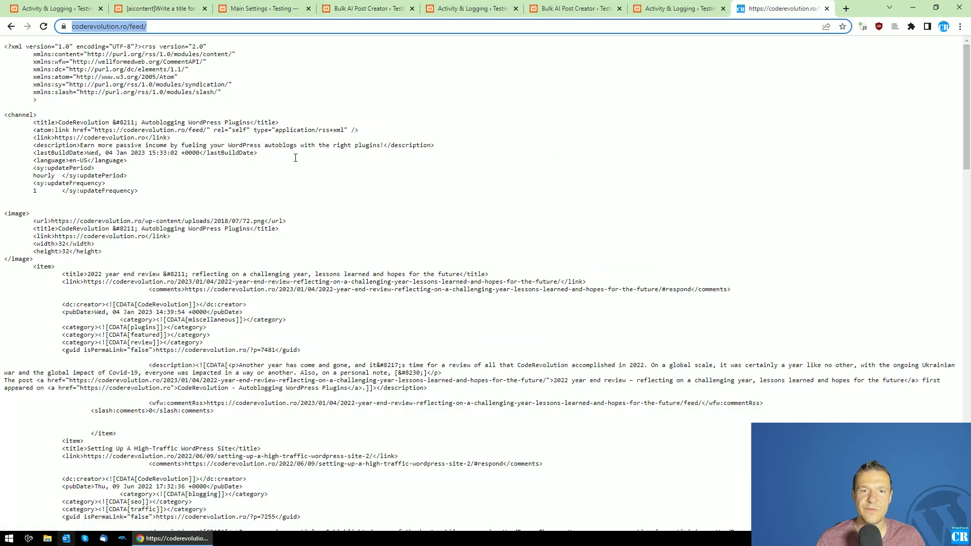
left_click(300, 5)
left_click(349, 5)
left_click(143, 299)
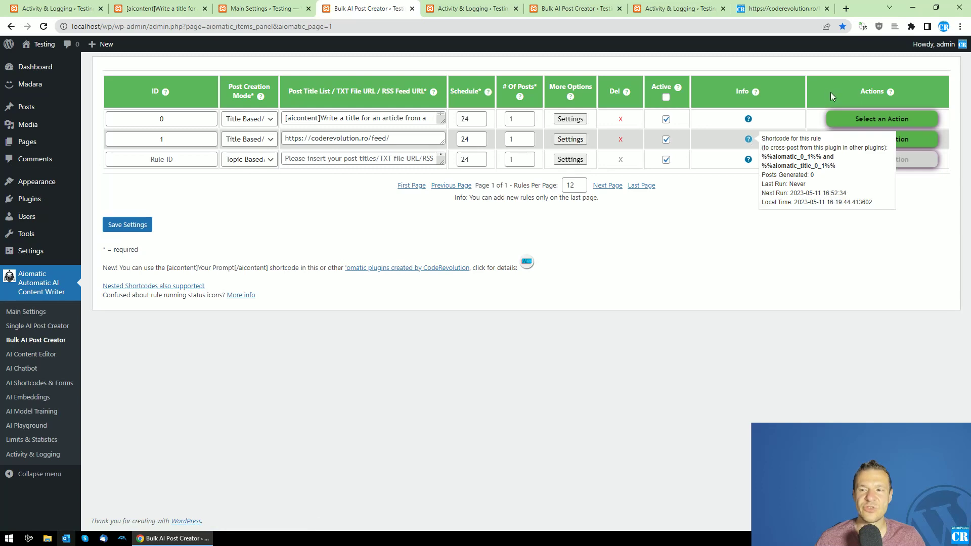
- Run rule 1, which takes its titles from the RSS feed, and confirm the run
left_click(859, 141)
left_click(853, 161)
key("Return")
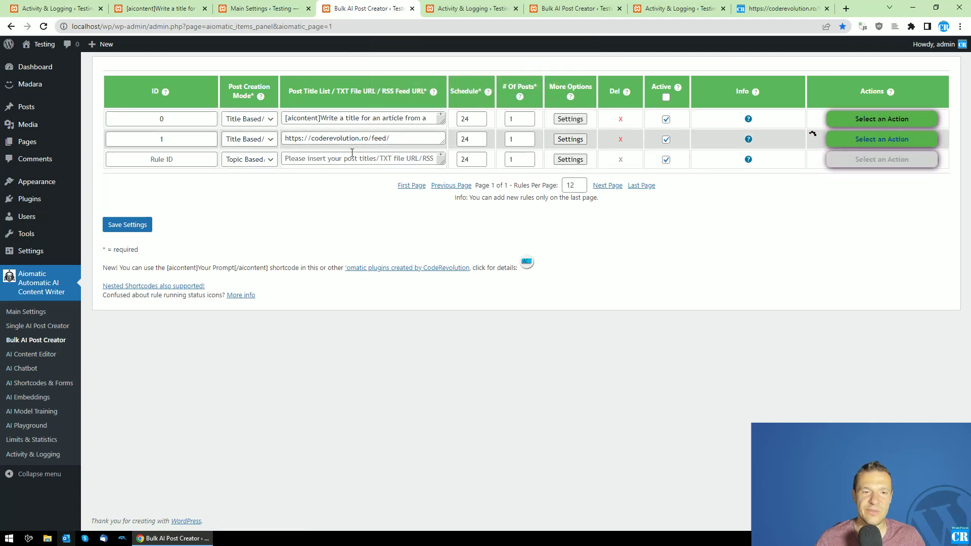
- Enlarge rule 1's title source field, review its advanced title-based posting settings and close them
left_click_drag(443, 142, 443, 193)
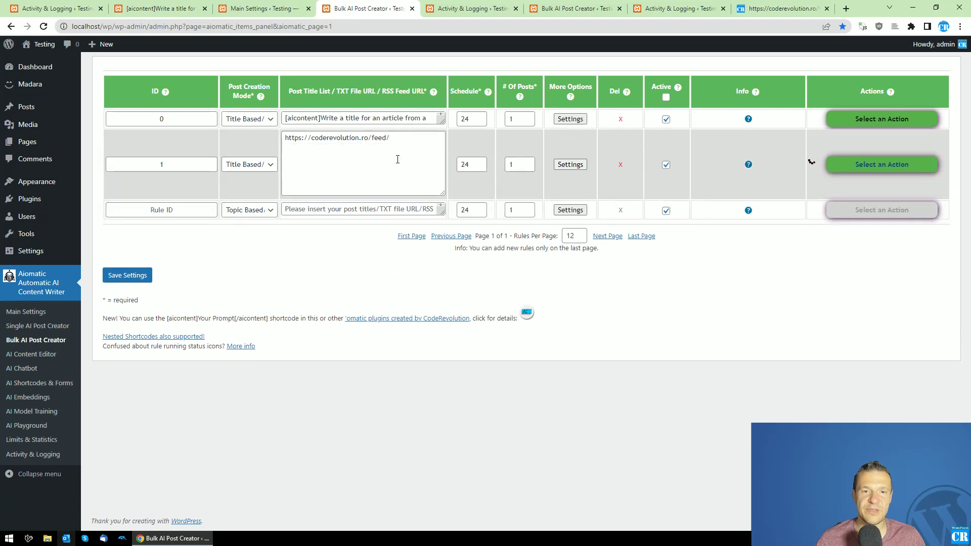
left_click(566, 167)
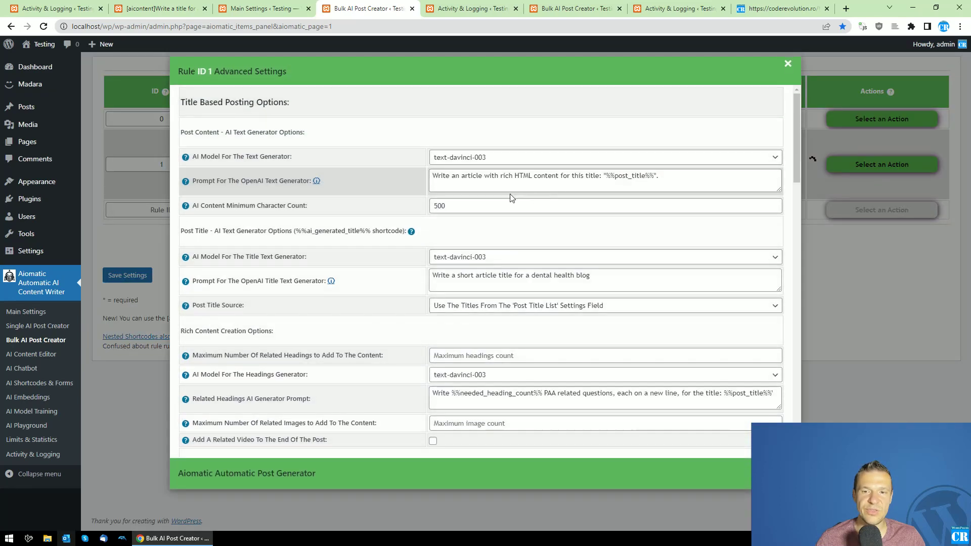
left_click(797, 281)
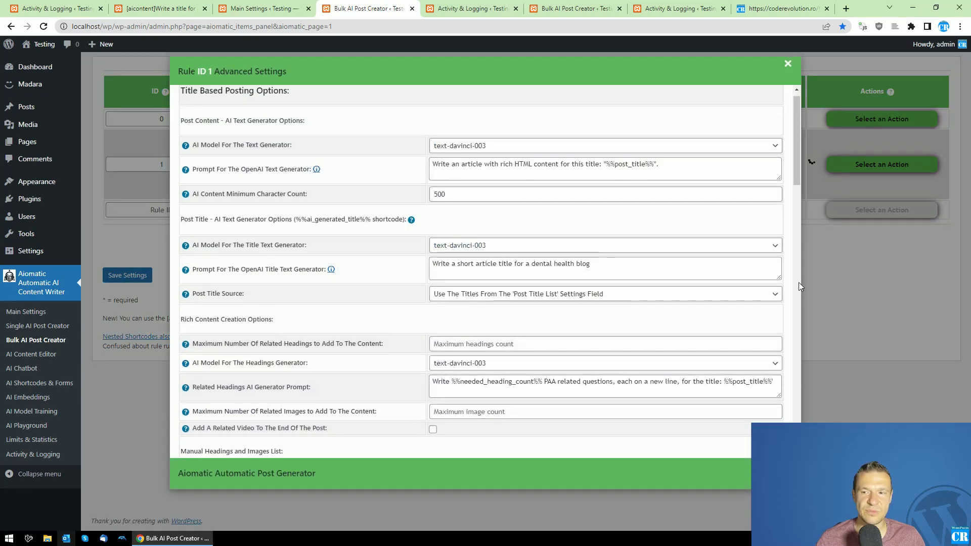
scroll(792, 266, "up", 5)
left_click(839, 268)
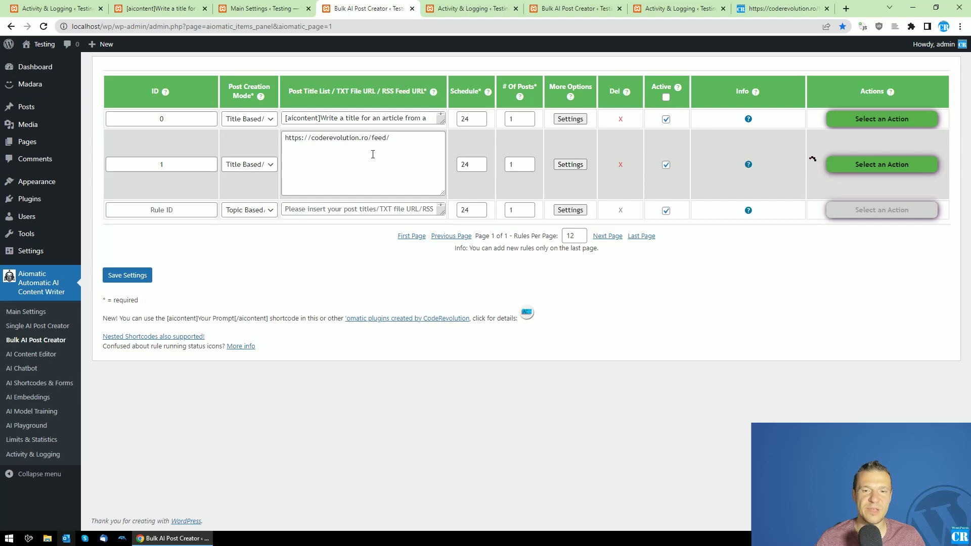
- Open the site's front page in a new browser tab and return to the bulk rules
middle_click(42, 44)
left_click(397, 8)
left_click(342, 5)
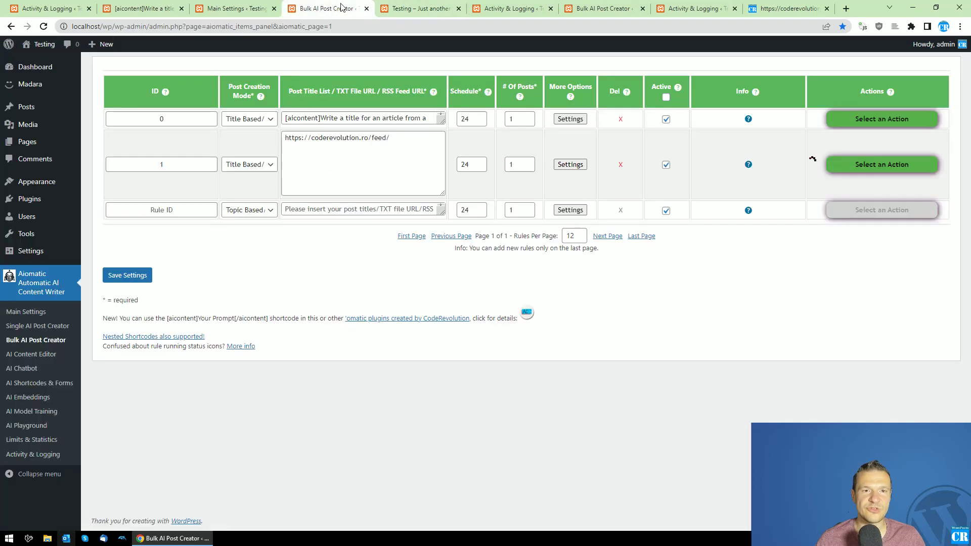
- Reload the activity log and copy the article title from its latest OpenAI call
left_click(549, 5)
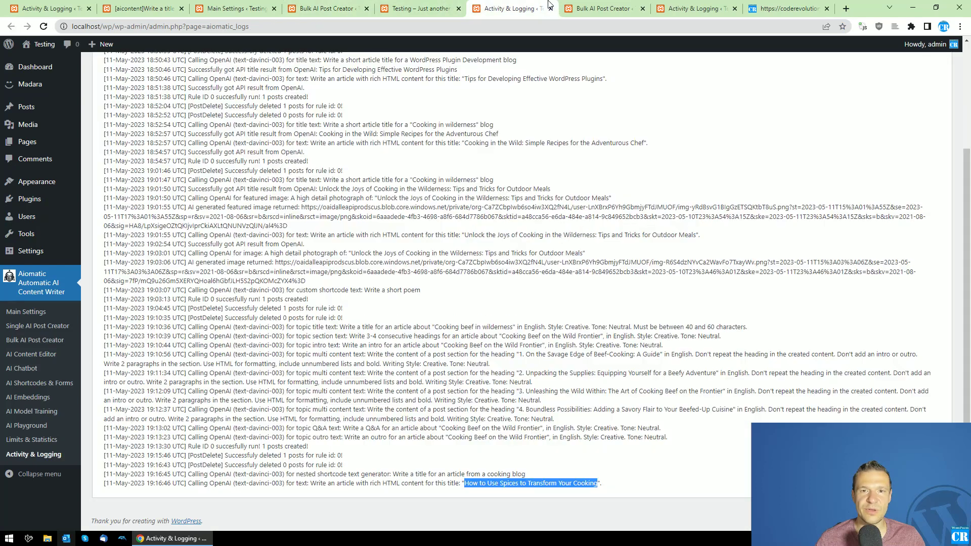
left_click(44, 26)
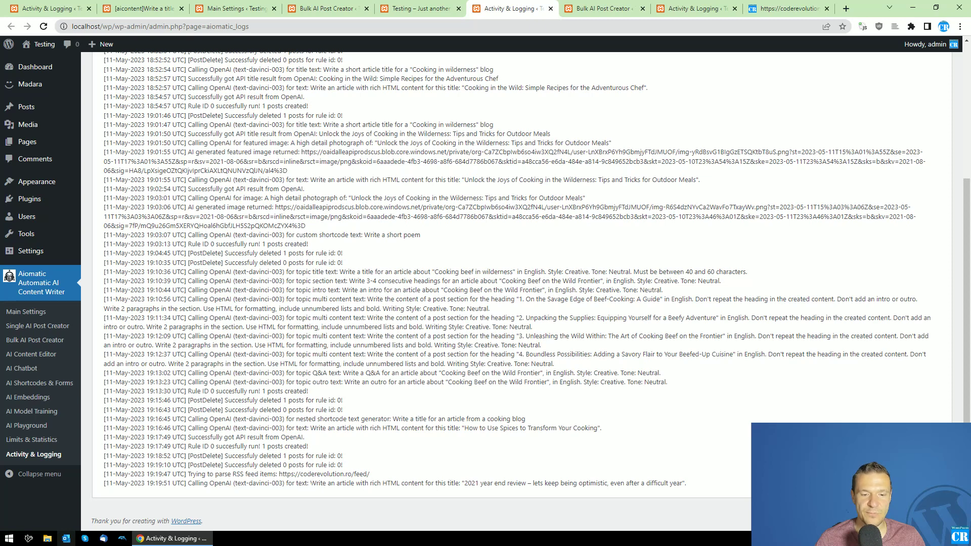
left_click_drag(310, 483, 682, 483)
key("ctrl+c")
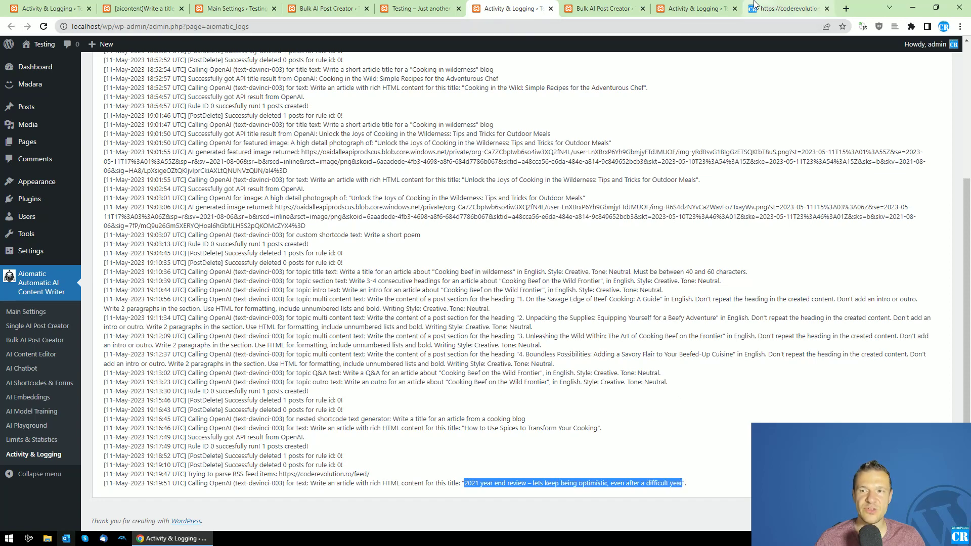
- Search the RSS feed for "2021 year end review – lets keep being optimistic, even after a difficult year" and highlight the matching item's title
left_click(786, 9)
key("ctrl+f")
key("ctrl+v")
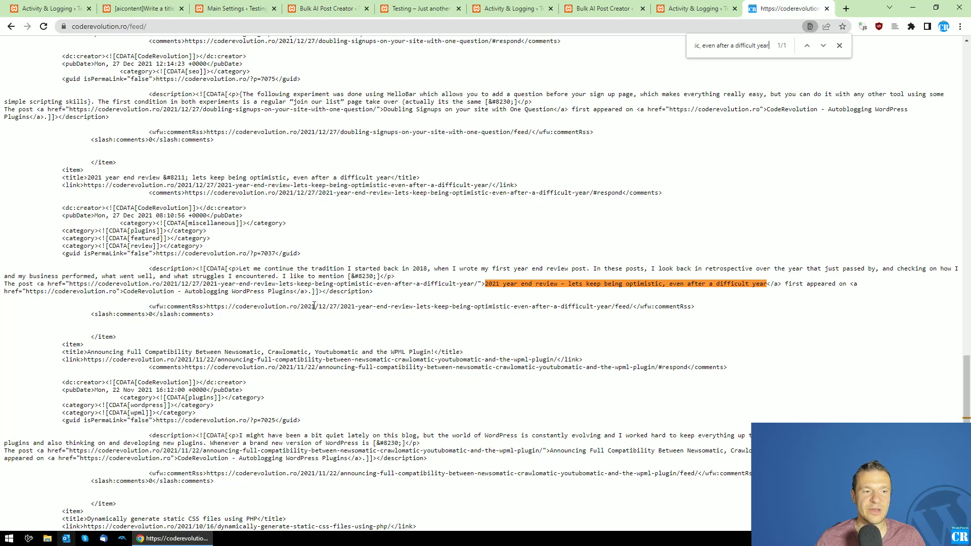
scroll(314, 306, "up", 1)
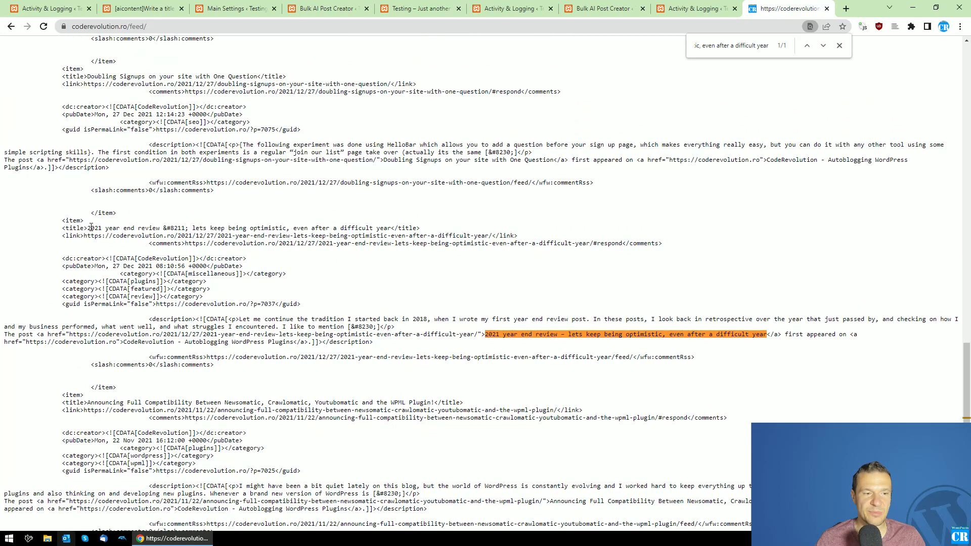
left_click_drag(87, 228, 379, 228)
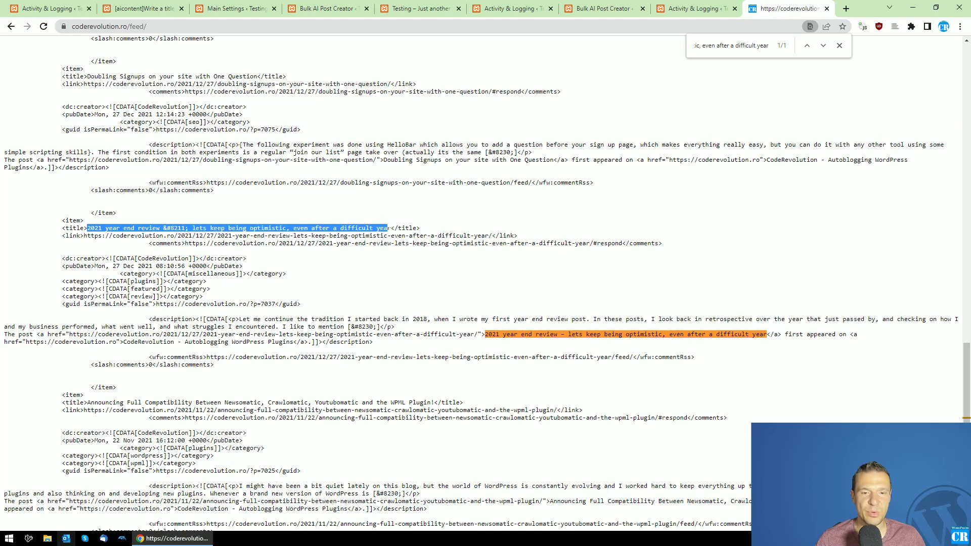
- Check the status of rule 1 in the bulk rules, switch to the site's front page and reload it
left_click(153, 5)
left_click(66, 7)
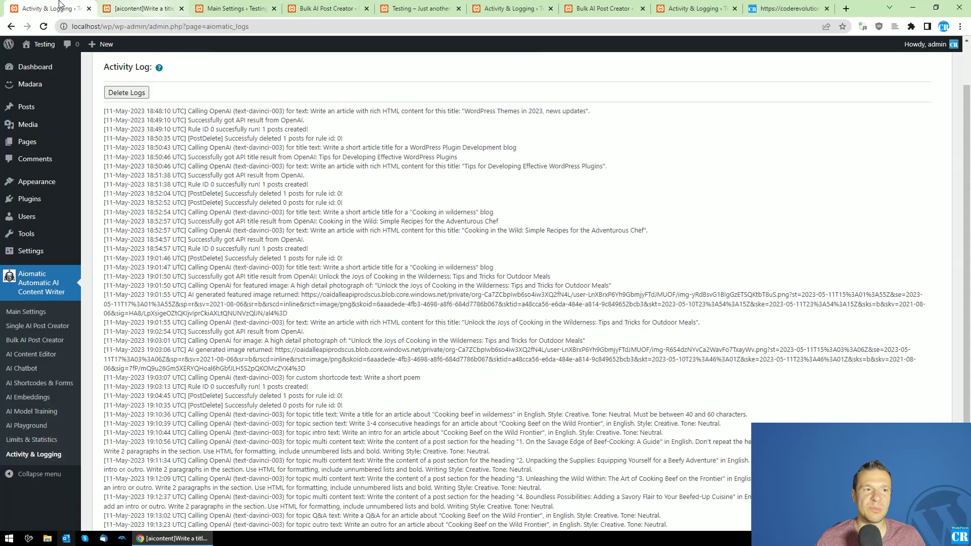
left_click(255, 5)
left_click(318, 7)
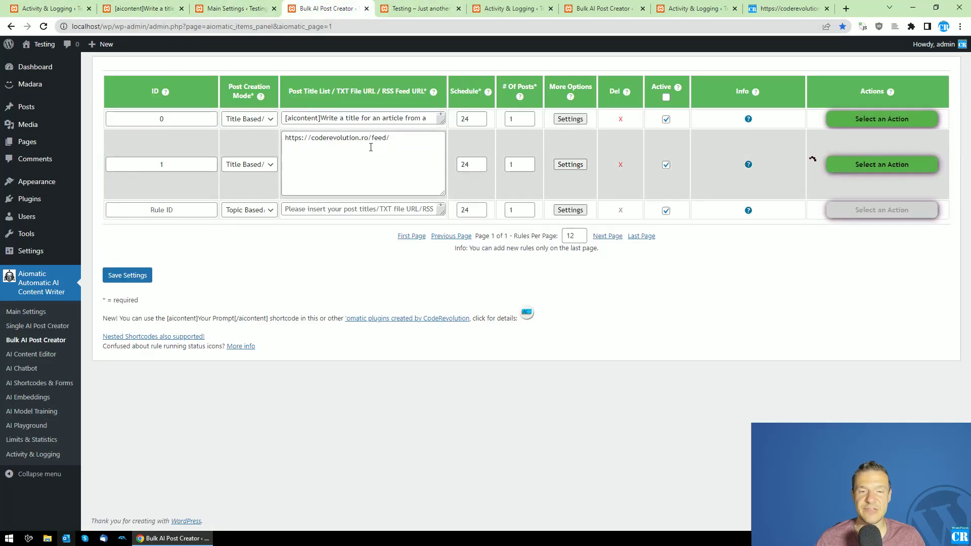
left_click(399, 7)
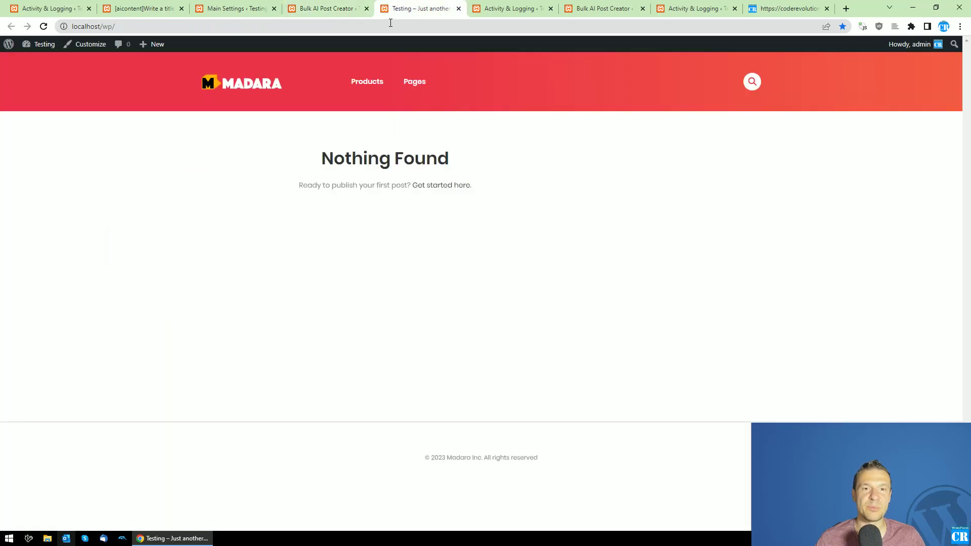
left_click(249, 83)
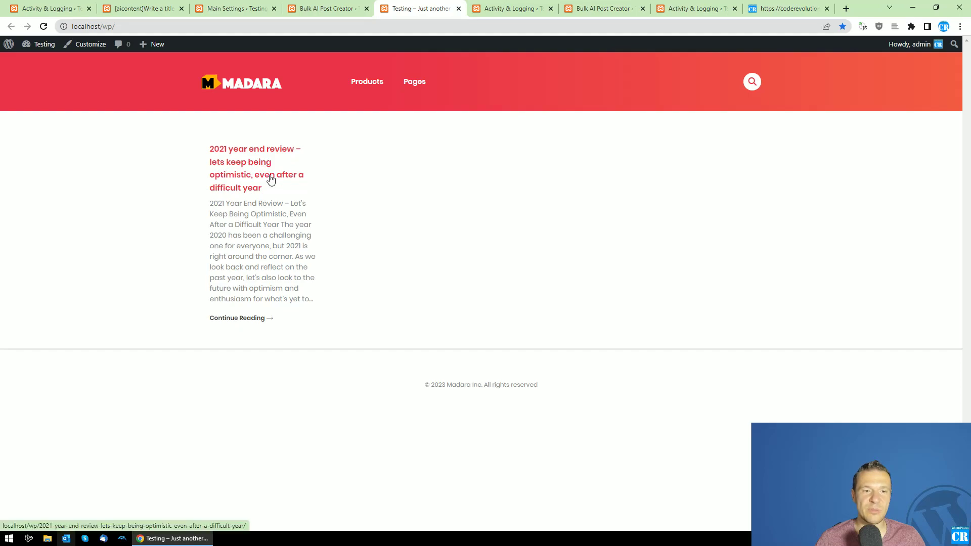
- Open the post generated from the RSS title on the front page and read through its article text
left_click(235, 182)
scroll(248, 228, "down", 9)
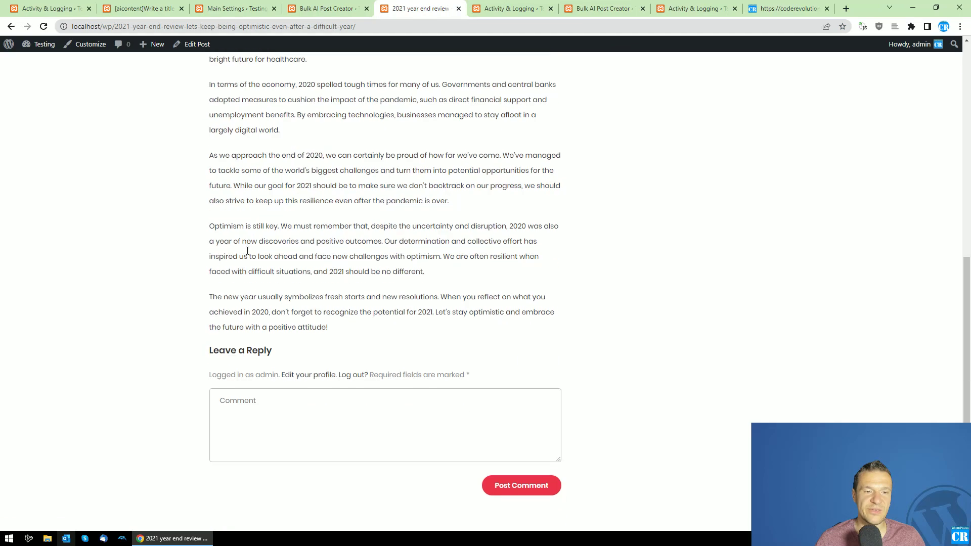
scroll(260, 273, "up", 4)
scroll(262, 290, "up", 2)
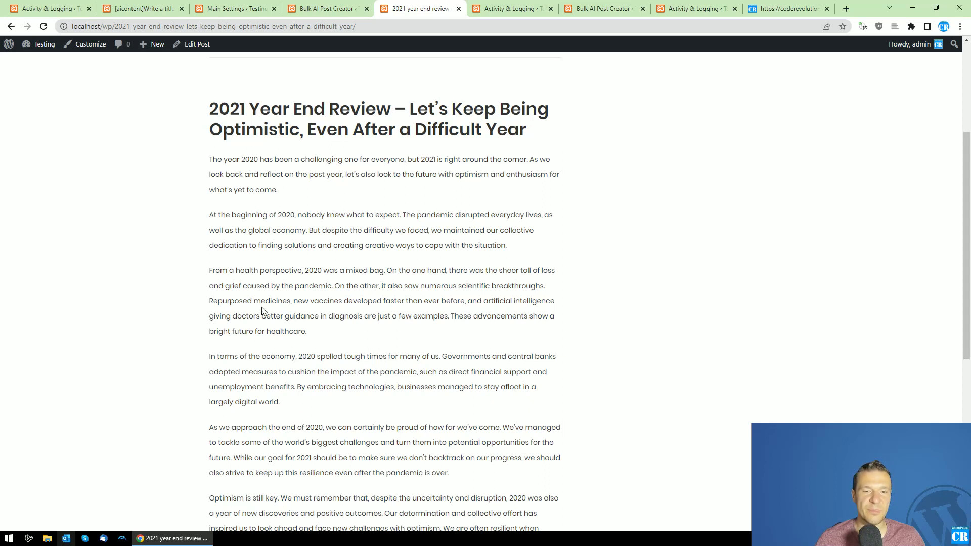
scroll(262, 310, "down", 1)
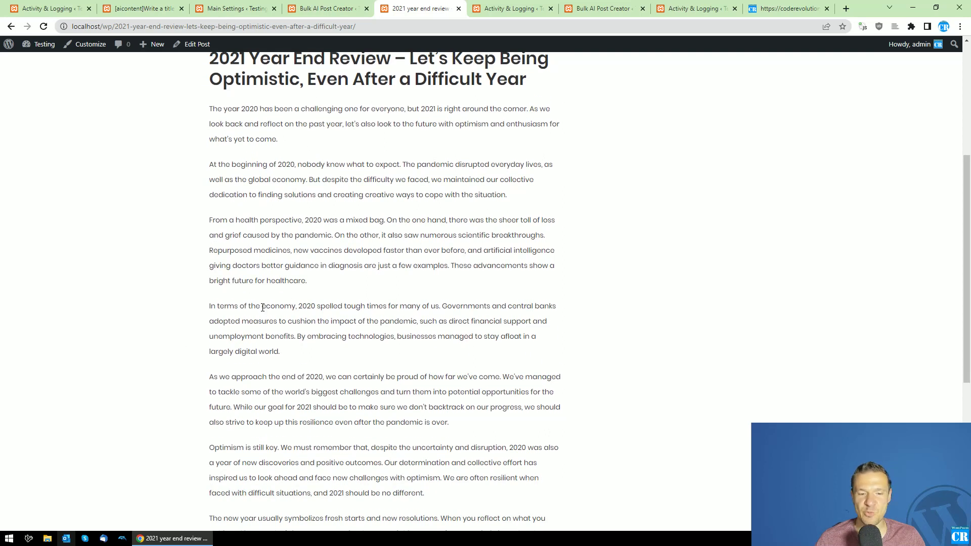
scroll(261, 308, "down", 1)
- Open rule 1's advanced settings, highlight the RSS-only shortcodes in the text generator prompt's help, and close the settings
left_click(327, 9)
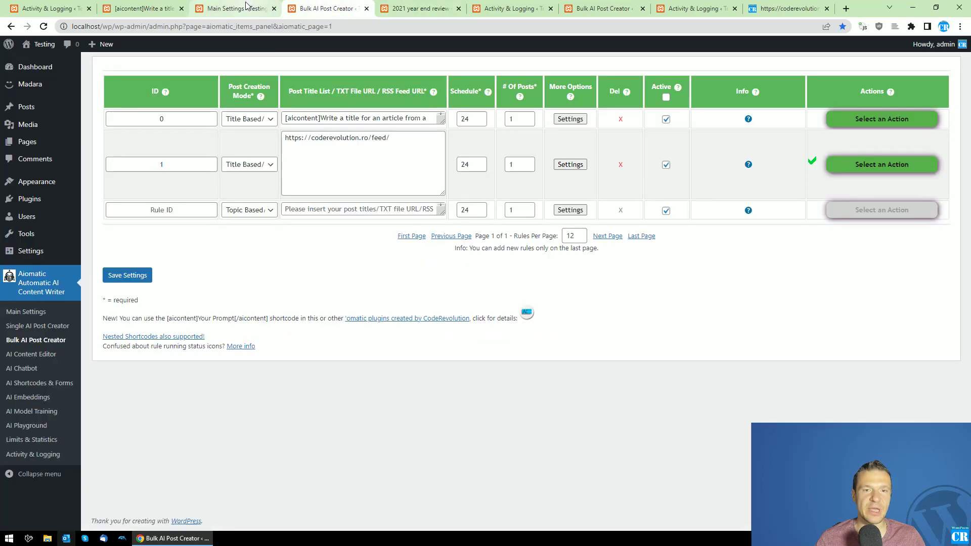
left_click(367, 162)
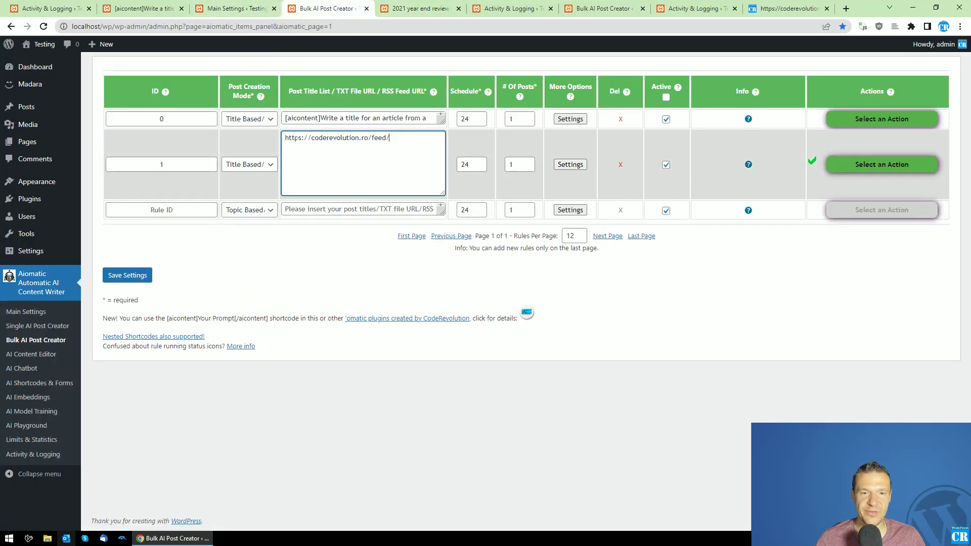
key("ctrl+a")
left_click(570, 165)
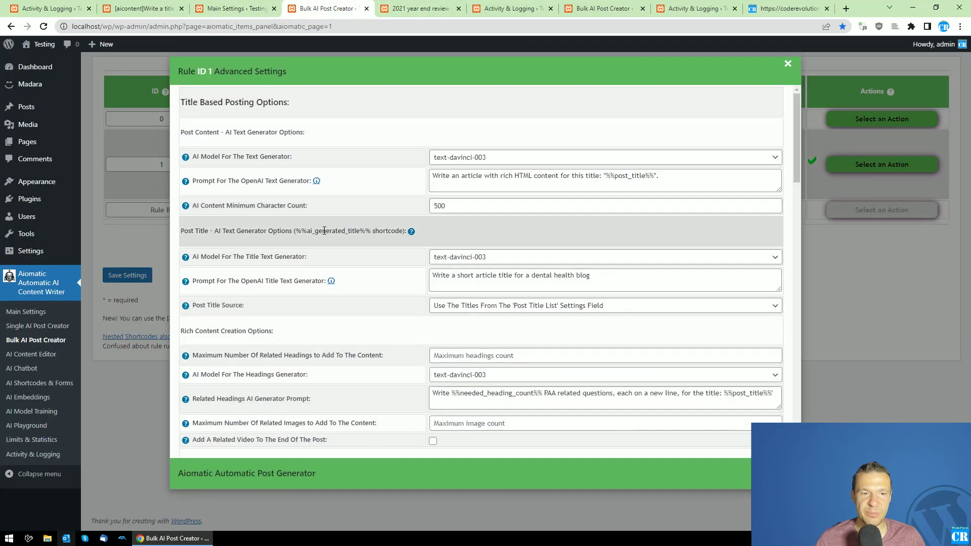
scroll(323, 230, "down", 1)
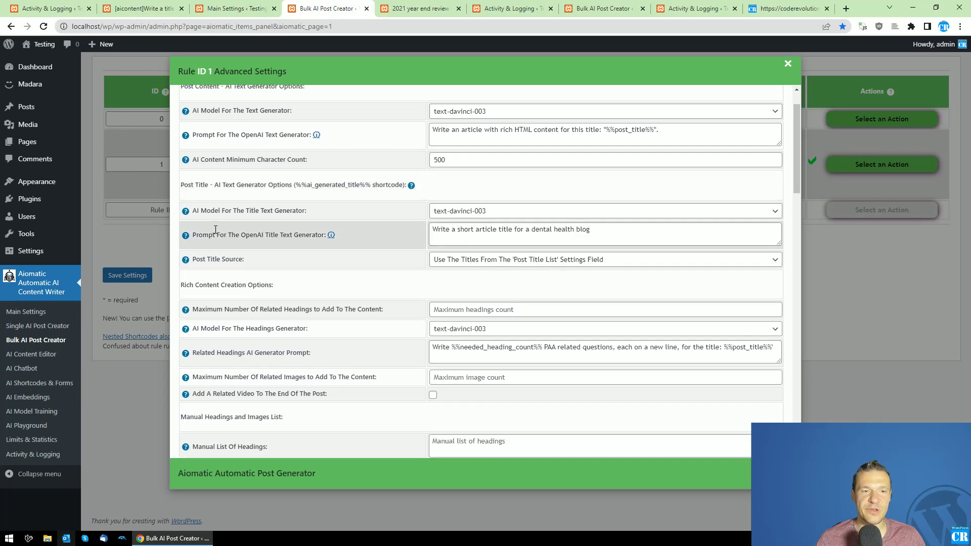
scroll(202, 212, "up", 1)
mouse_move(186, 183)
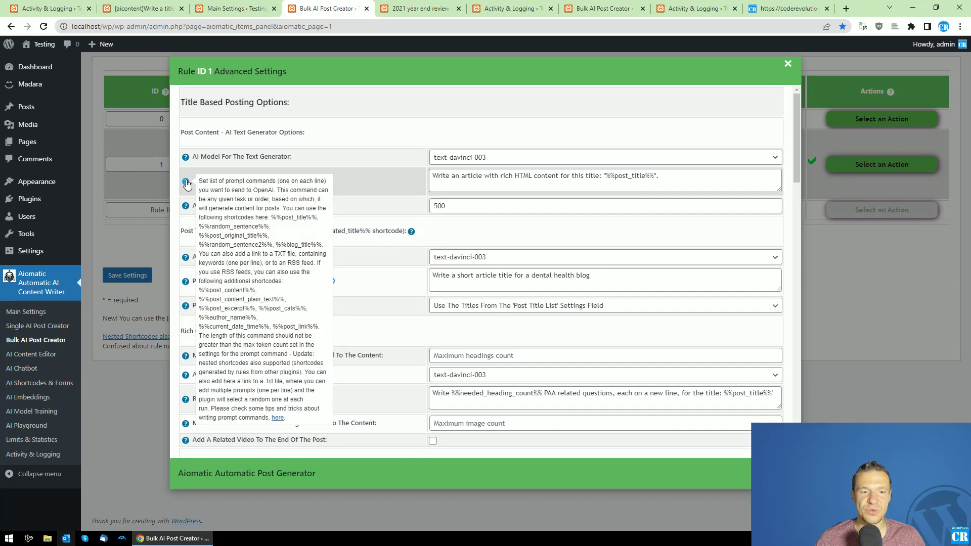
left_click_drag(201, 295, 319, 332)
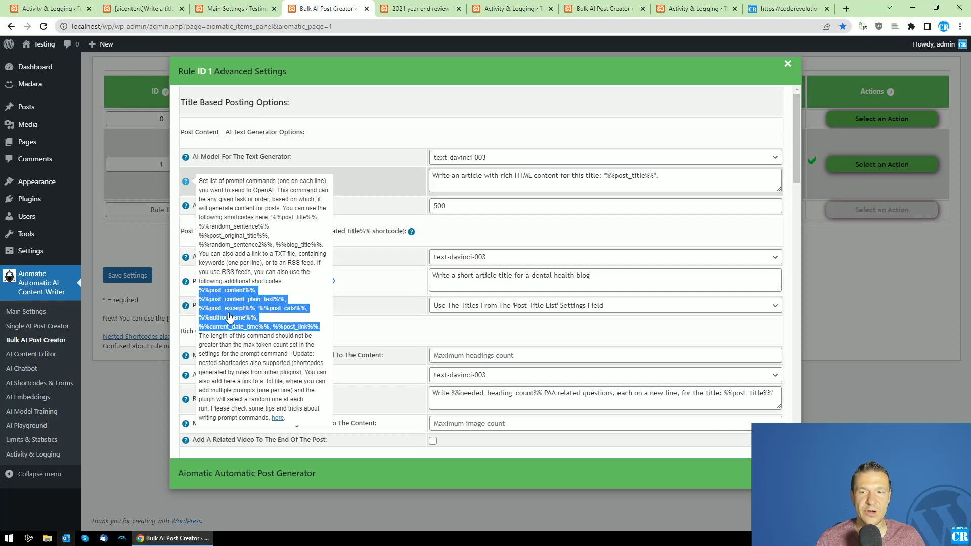
left_click(152, 192)
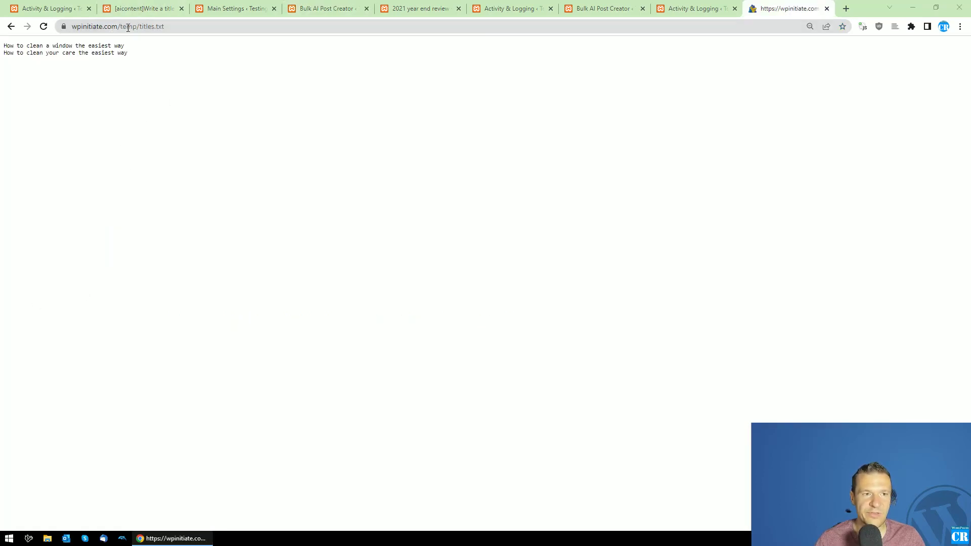
- Highlight the two titles in the wpinitiate.com/temp/titles.txt file and copy the file's address
left_click(102, 28)
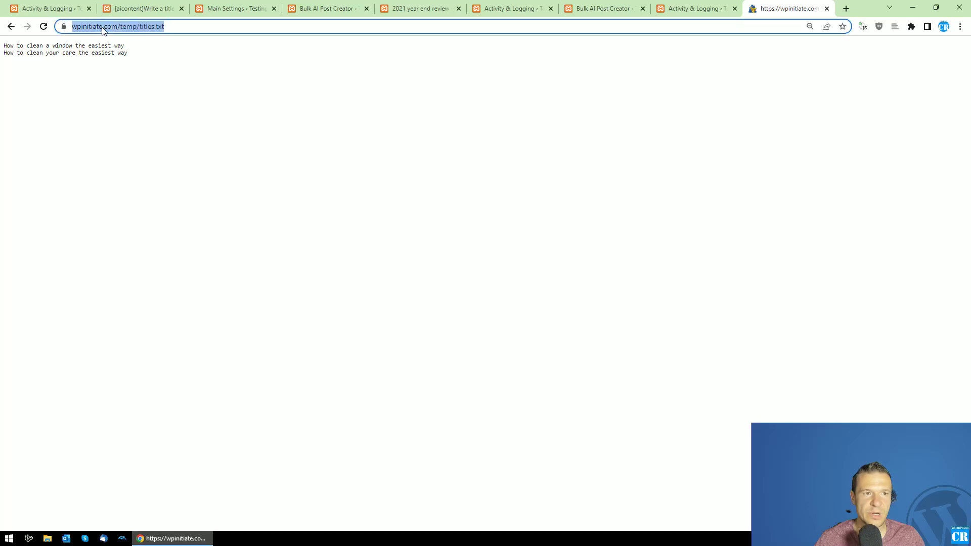
left_click_drag(128, 53, 23, 51)
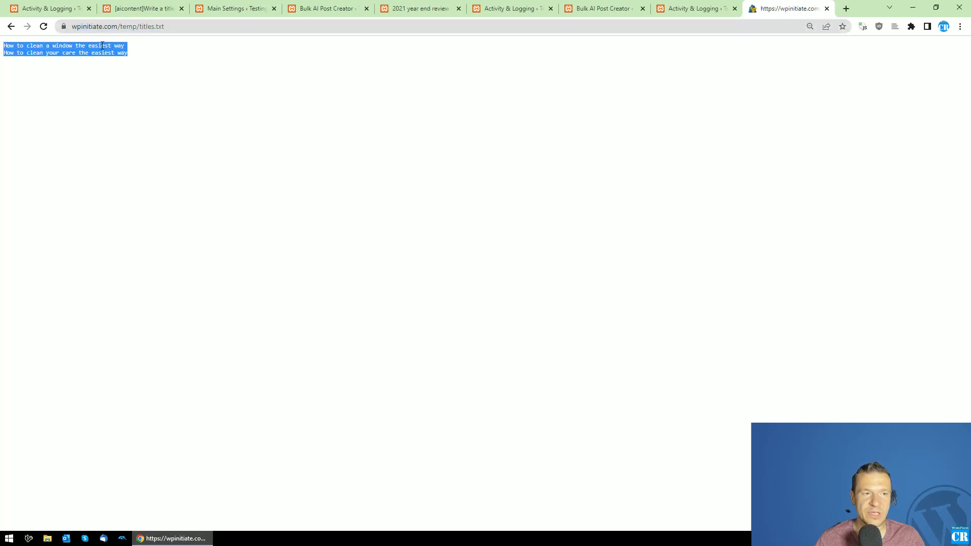
left_click(116, 26)
right_click(116, 25)
left_click(142, 95)
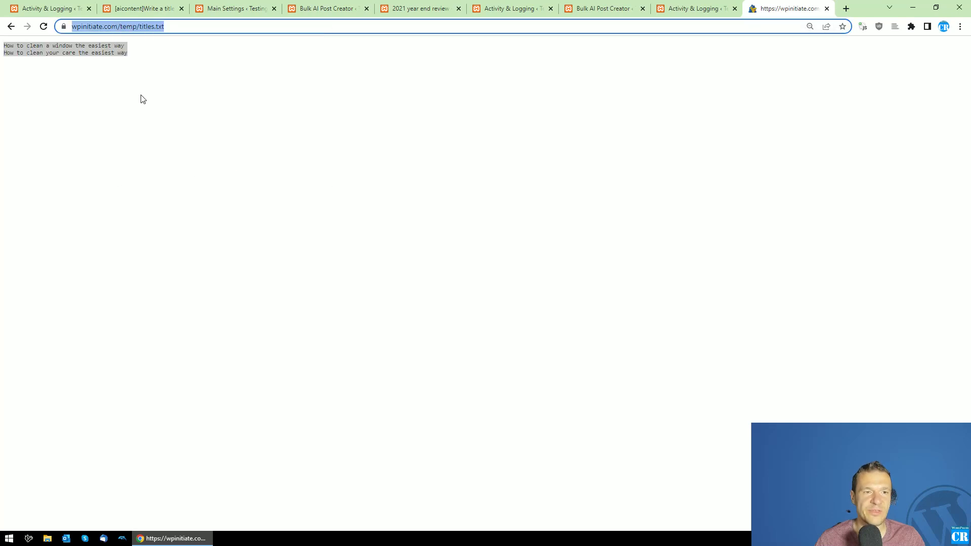
- Return to the Bulk AI Post Creator rules and permanently delete all posts generated by rule 1
left_click(310, 8)
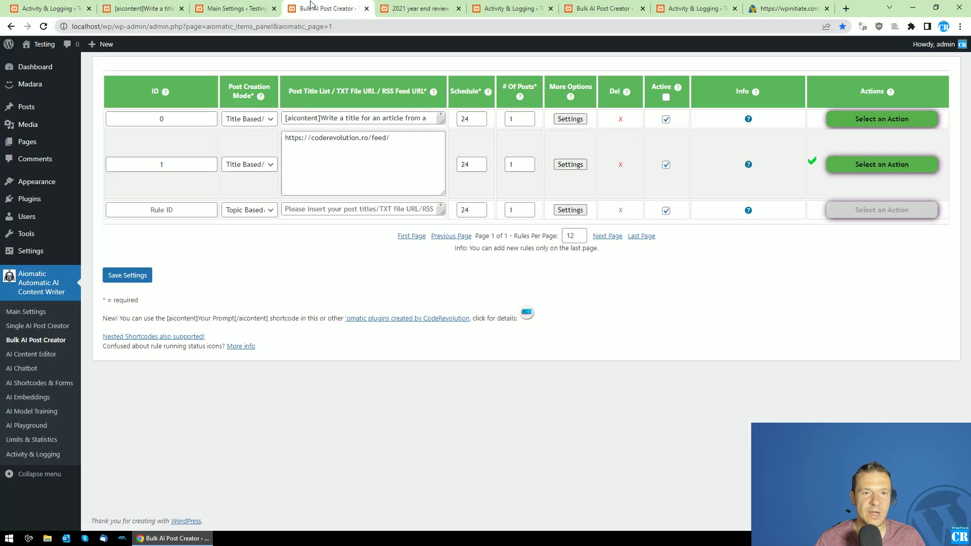
left_click(862, 165)
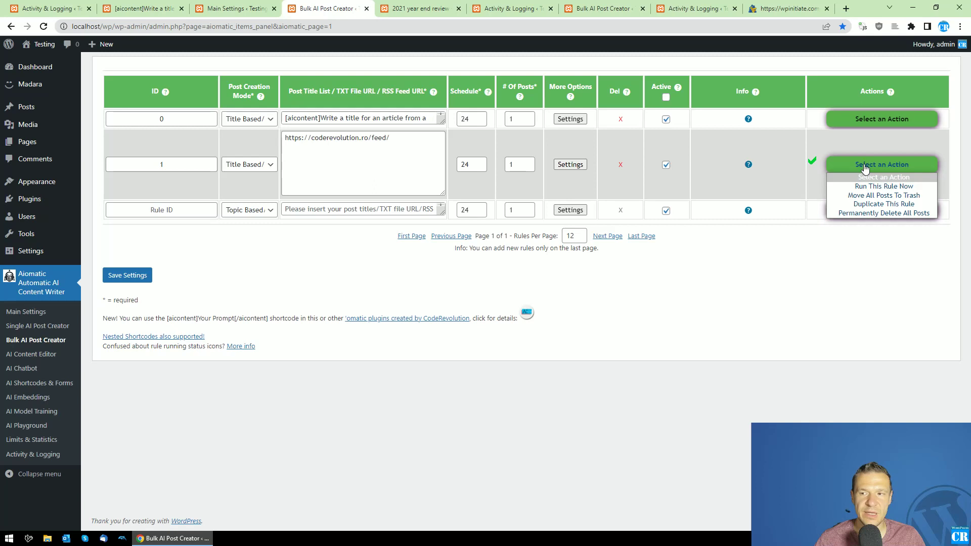
left_click(854, 213)
key("Return")
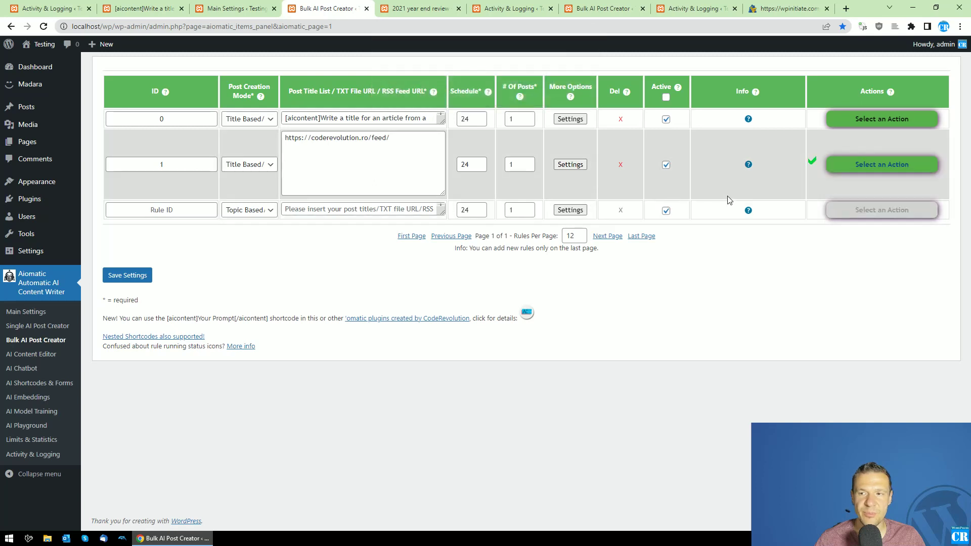
left_click(621, 164)
key("Return")
left_click(315, 138)
right_click(315, 139)
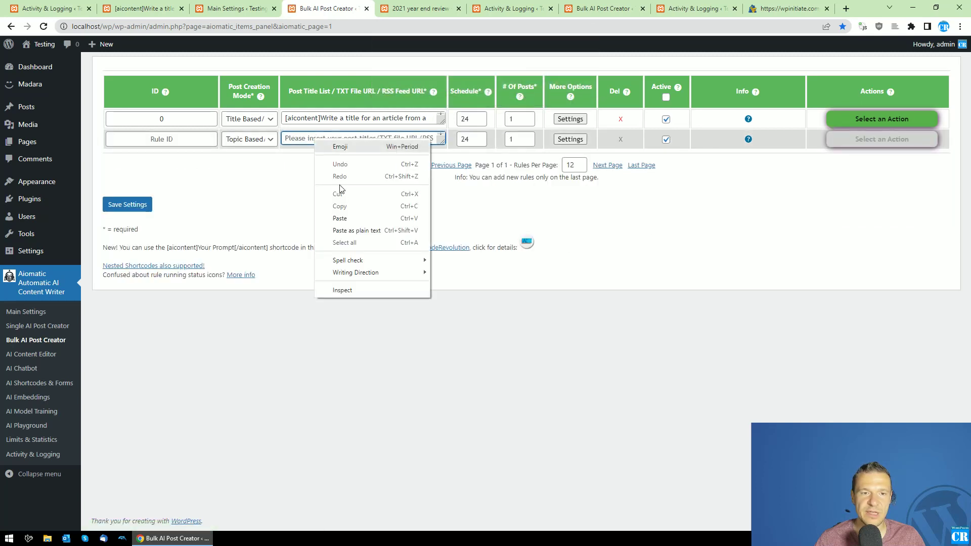
left_click(340, 217)
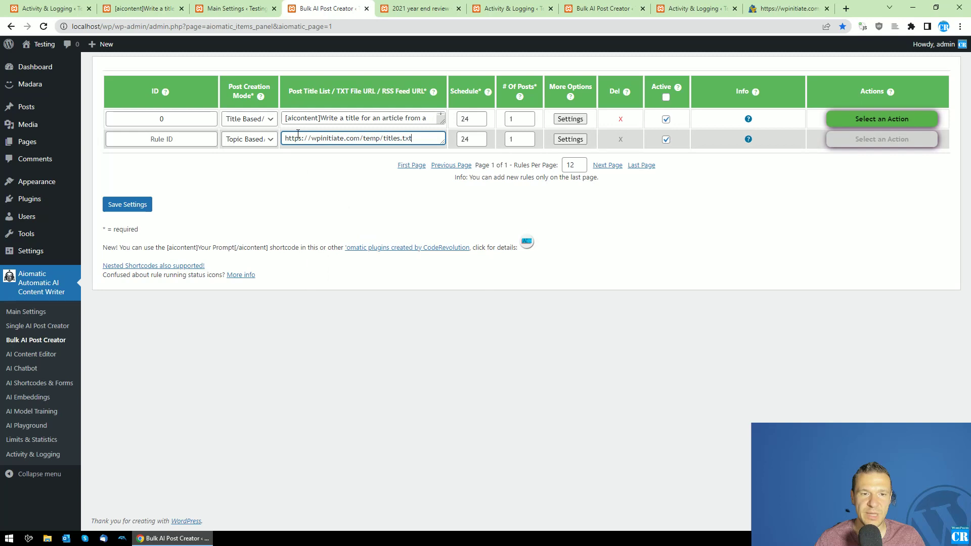
left_click(421, 140)
left_click_drag(413, 138, 286, 137)
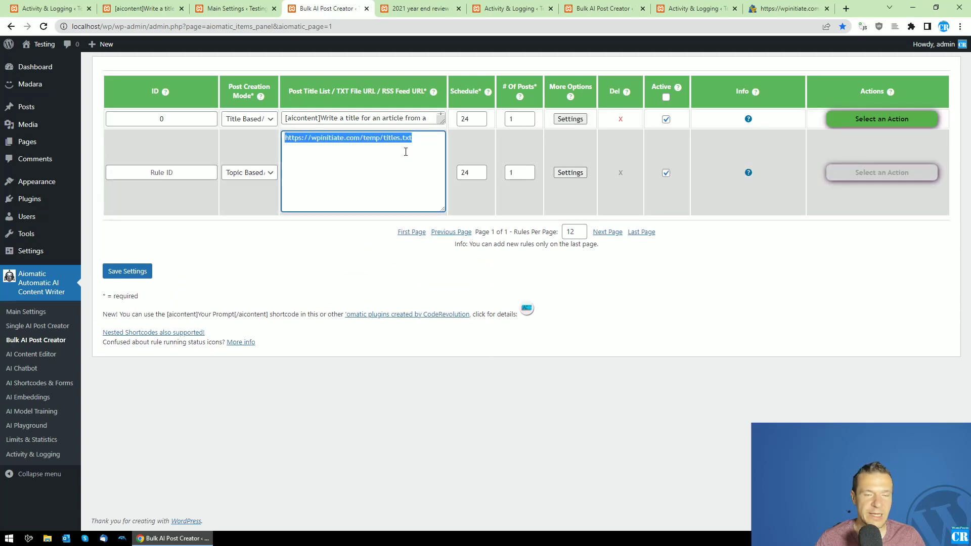
left_click(426, 144)
left_click_drag(413, 138, 282, 136)
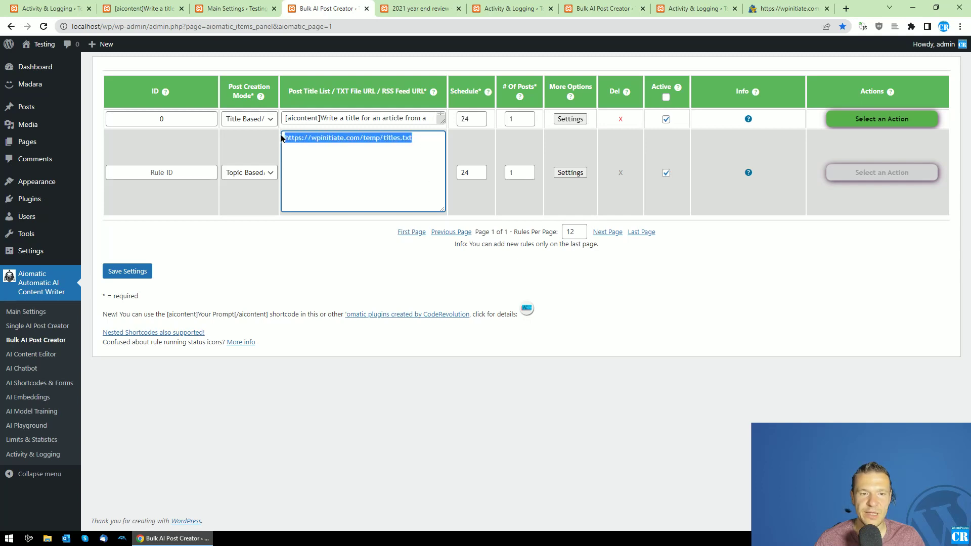
- Review the titles in the TXT file and read the help for the rule's title list field
left_click(788, 9)
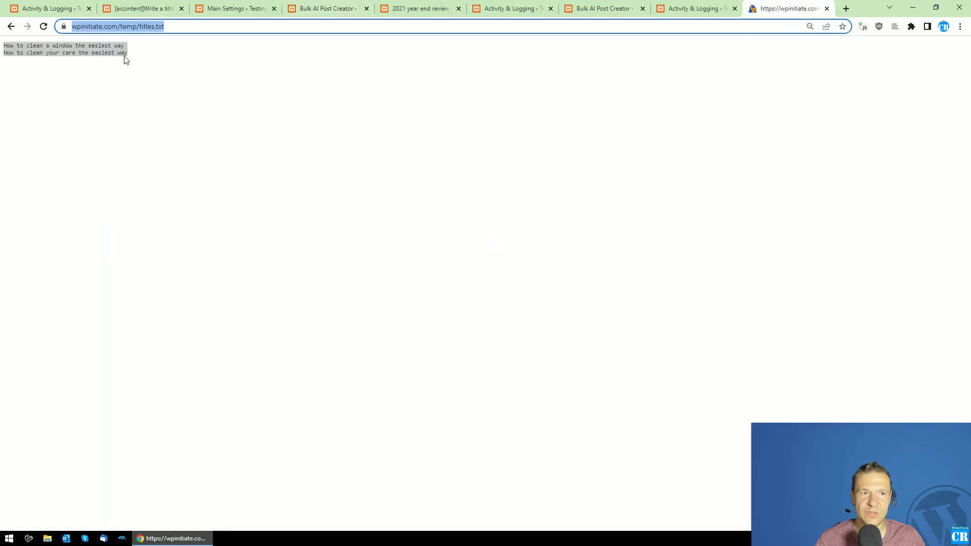
left_click(91, 61)
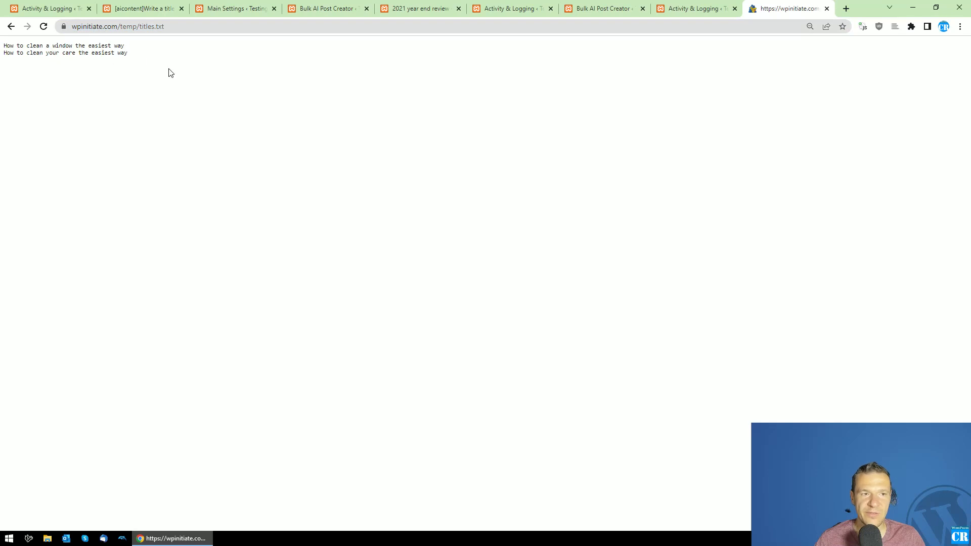
left_click(332, 9)
left_click(319, 138)
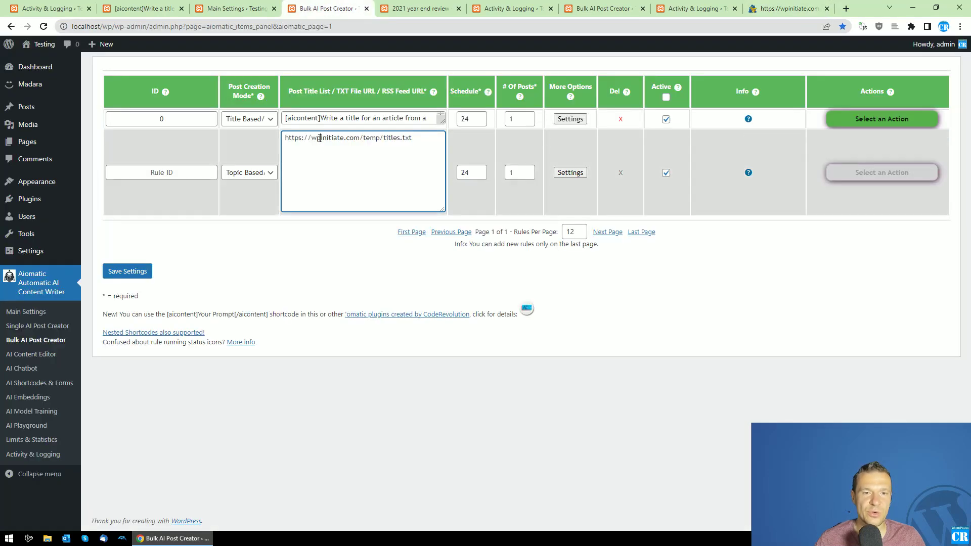
left_click_drag(433, 139, 282, 137)
mouse_move(434, 93)
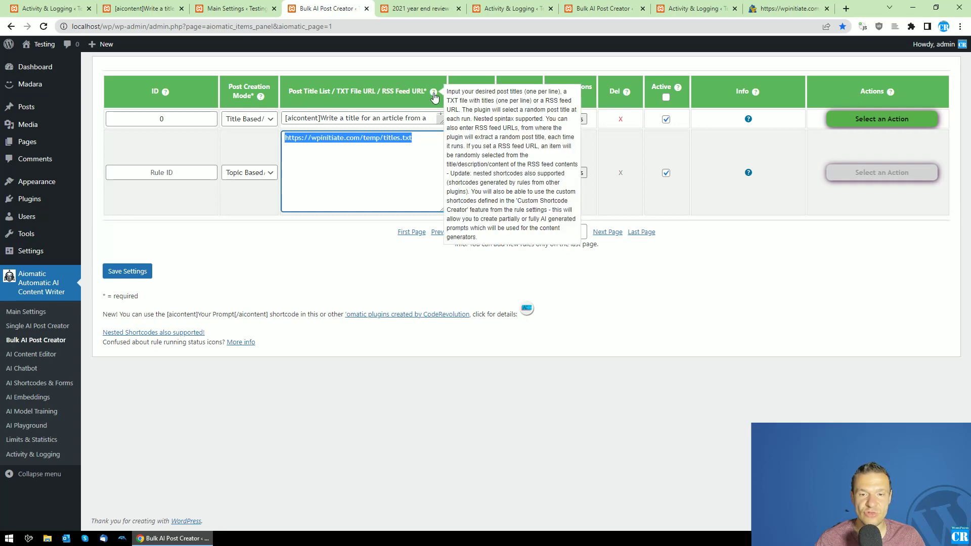
- Save the bulk post rules and run the TXT file rule, ID 1
left_click(128, 271)
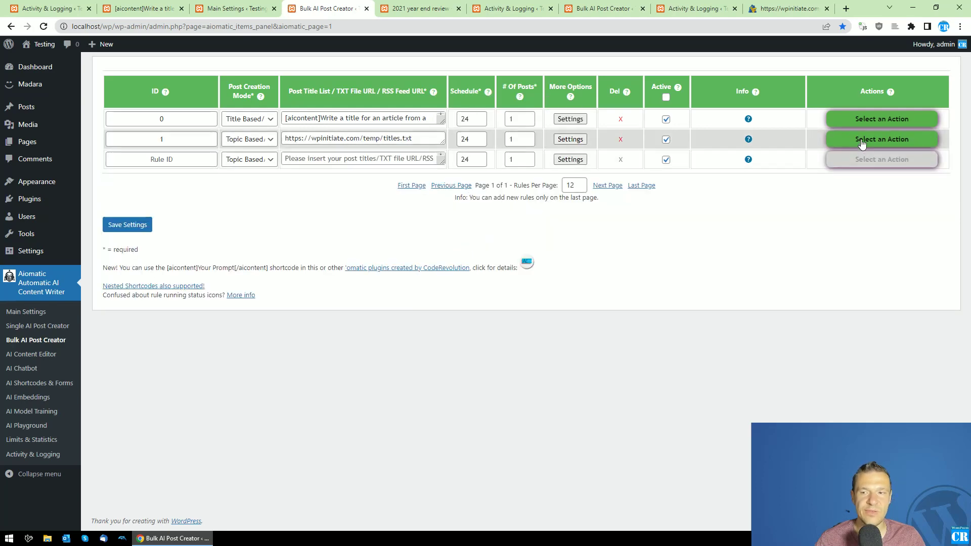
left_click(862, 144)
left_click(865, 161)
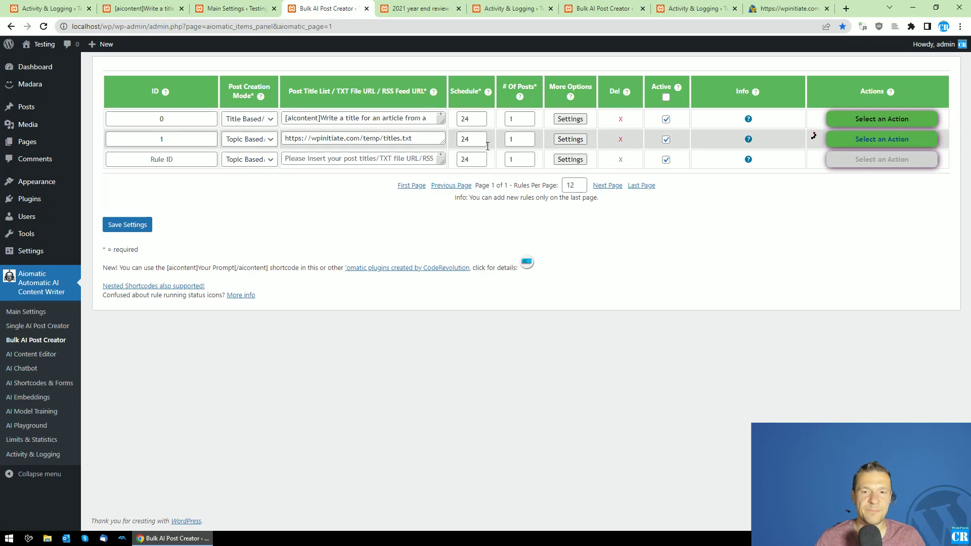
- Examine rule 1's topic-based advanced settings, its post creation modes and the source TXT file
left_click(570, 140)
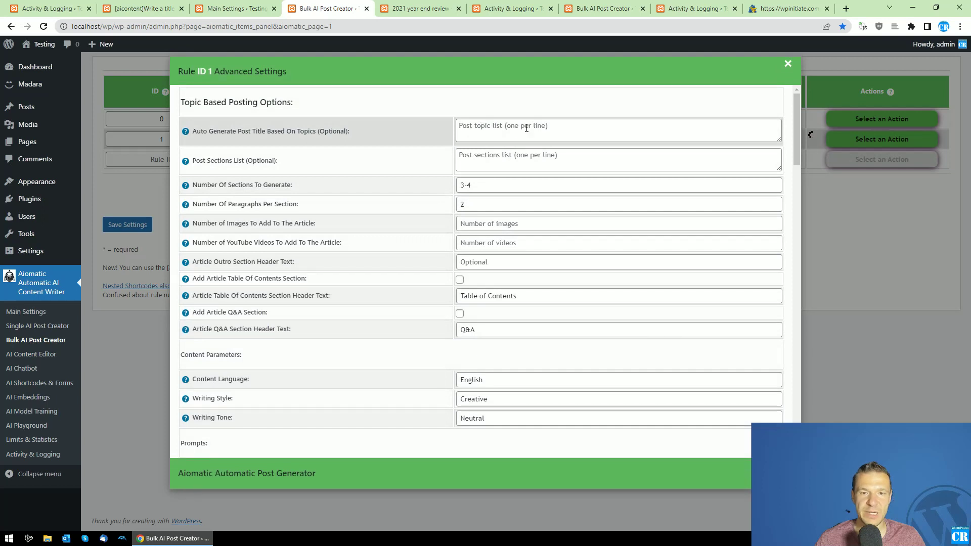
left_click(822, 217)
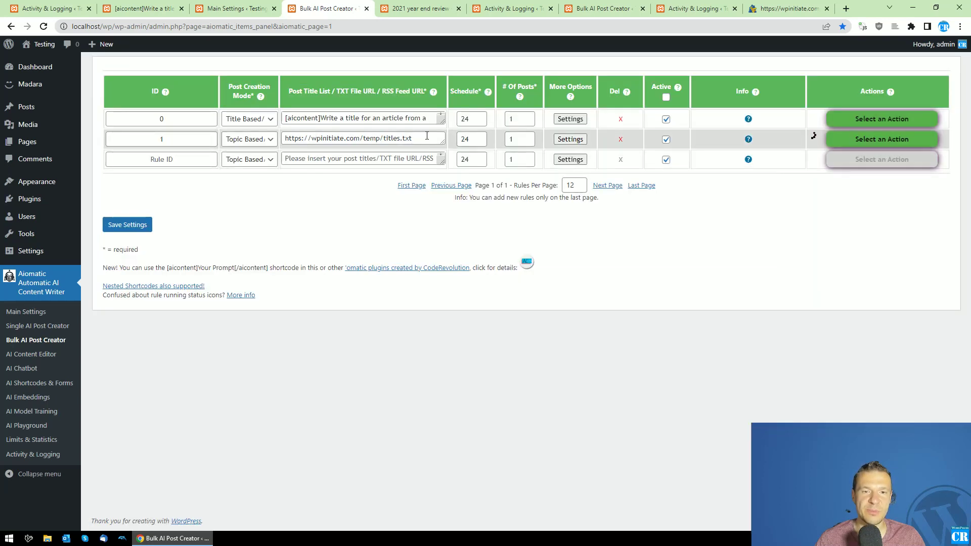
left_click_drag(416, 140, 275, 143)
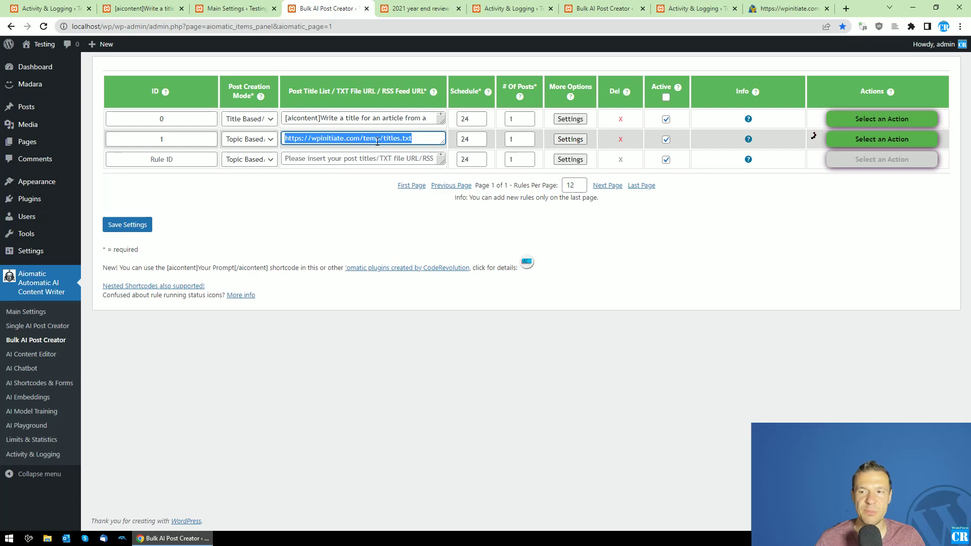
left_click(264, 141)
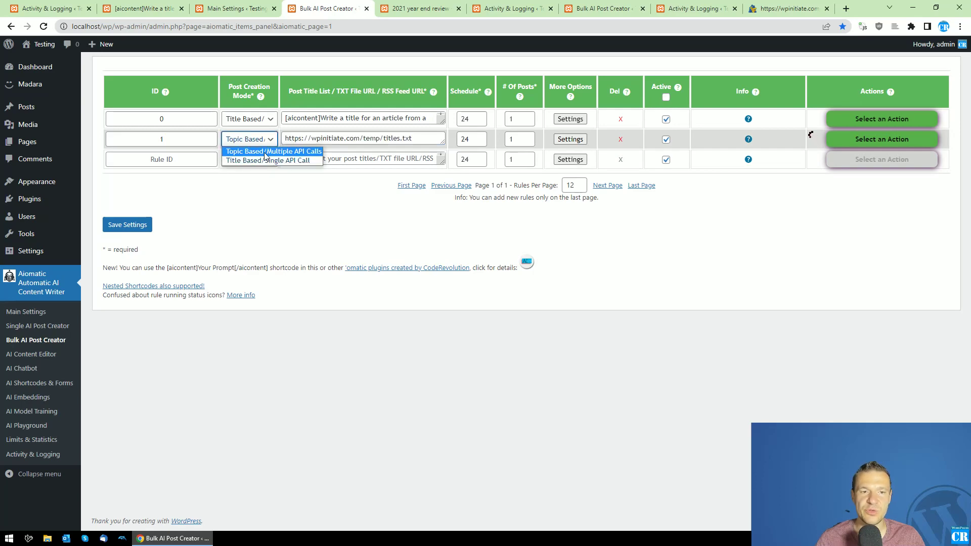
left_click(337, 201)
left_click(577, 139)
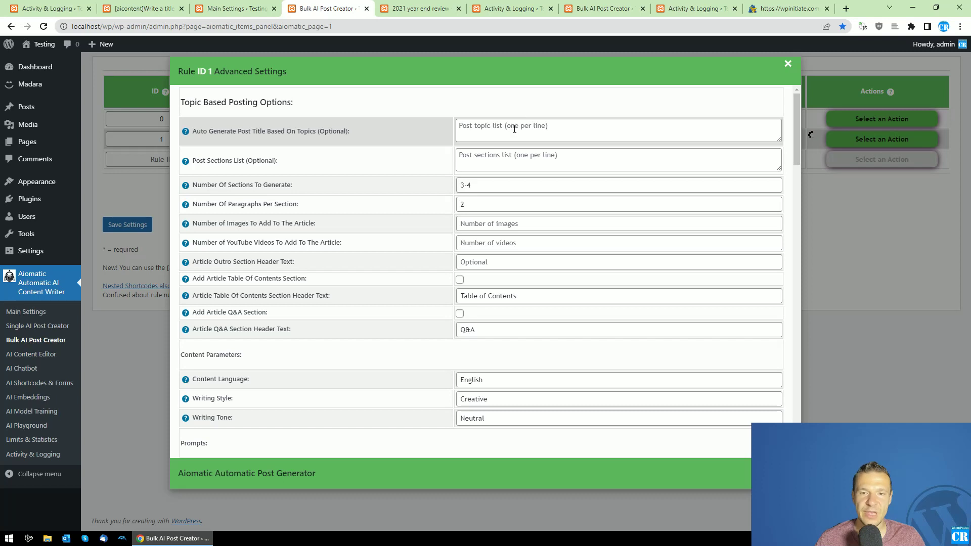
left_click(832, 194)
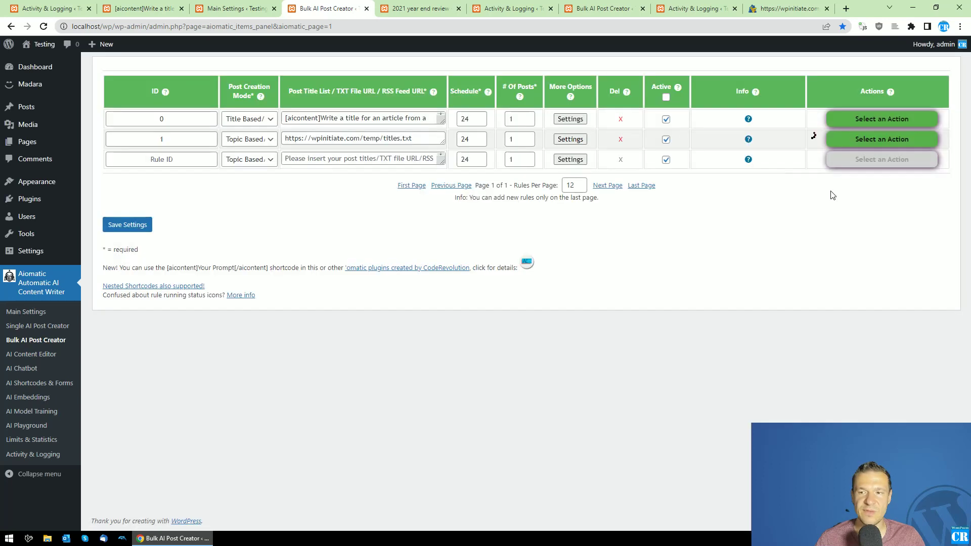
left_click(763, 5)
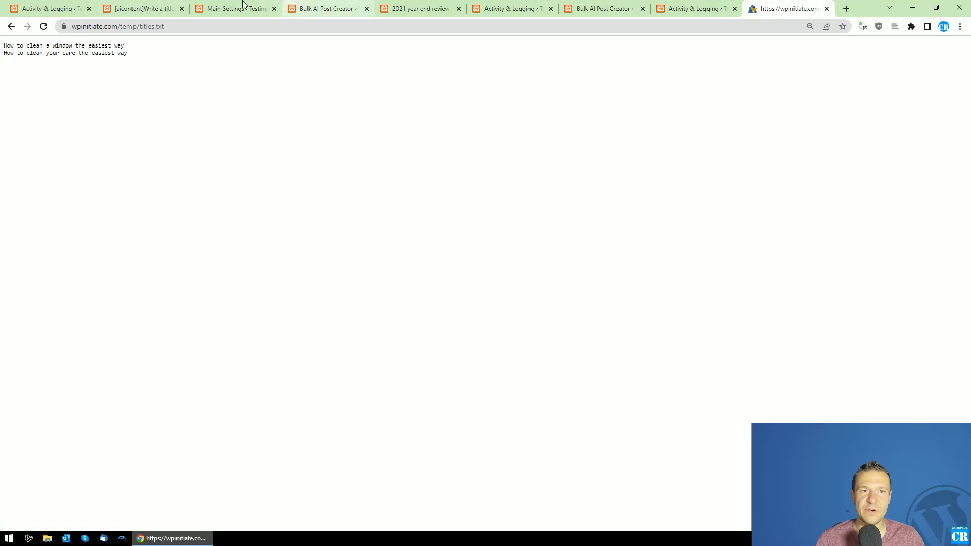
left_click(340, 4)
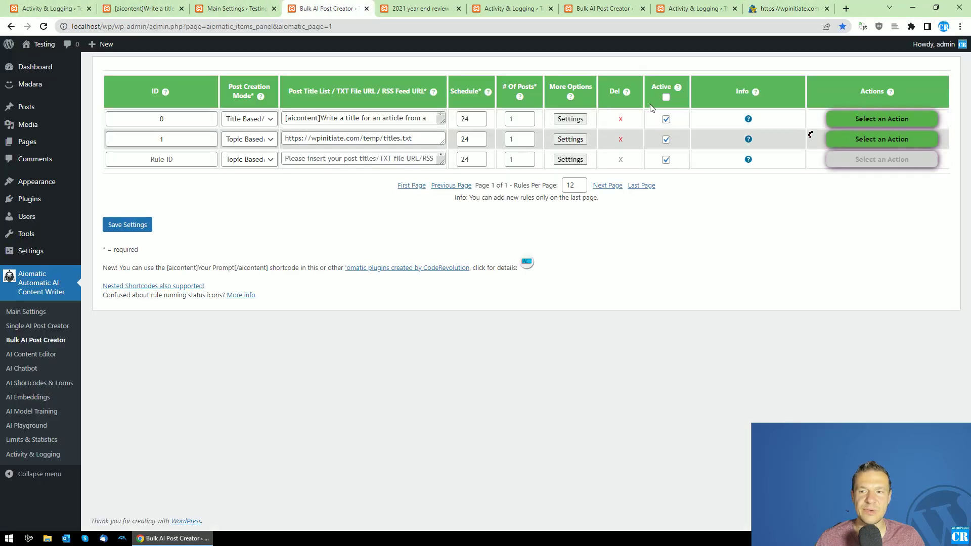
- Open the site's front page in a new tab and close the 2021 review, older Activity & Logging and duplicate Bulk AI Post Creator tabs
middle_click(42, 63)
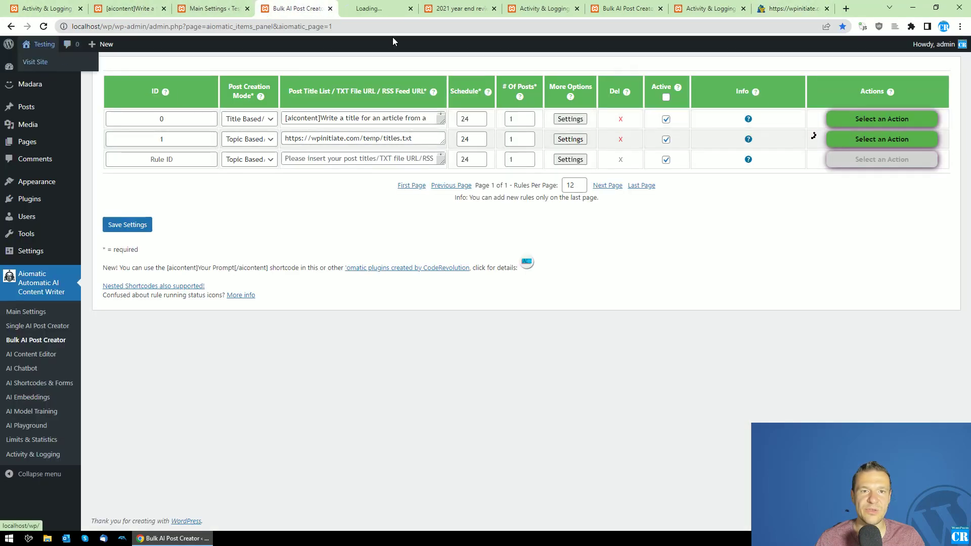
left_click(494, 8)
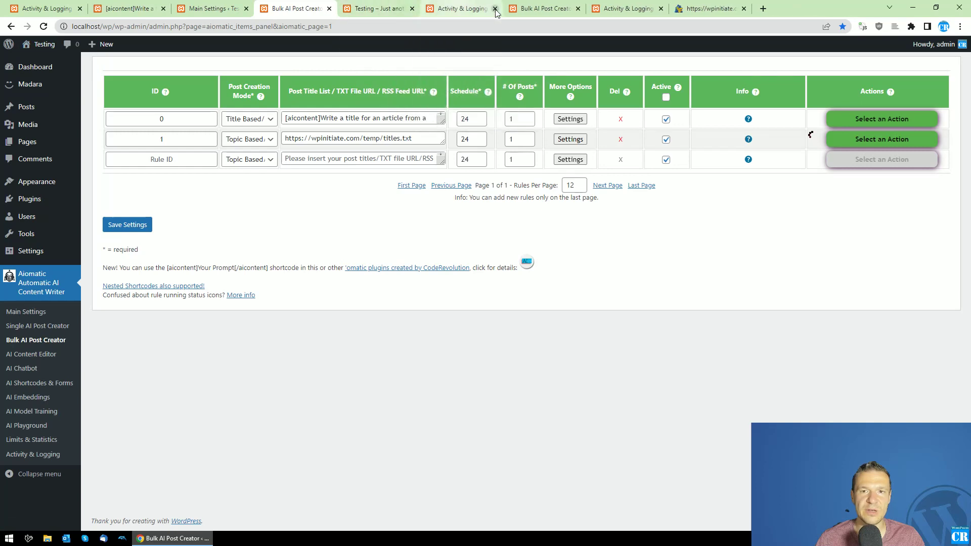
left_click(494, 9)
left_click(494, 9)
left_click(379, 8)
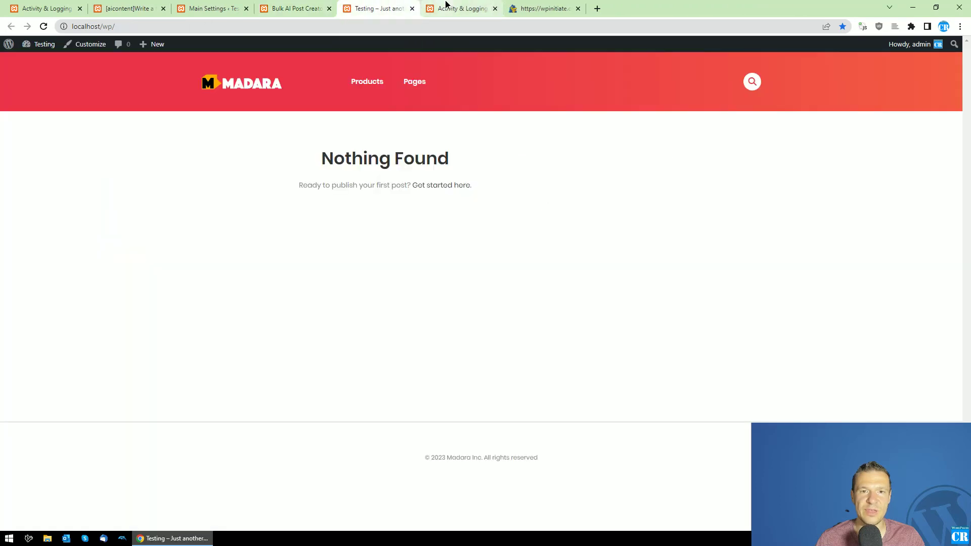
- Reload the Activity & Logging page, find "How to clean a window the easiest way" in the newest entries, and compare it with the TXT file
left_click(445, 8)
left_click(44, 27)
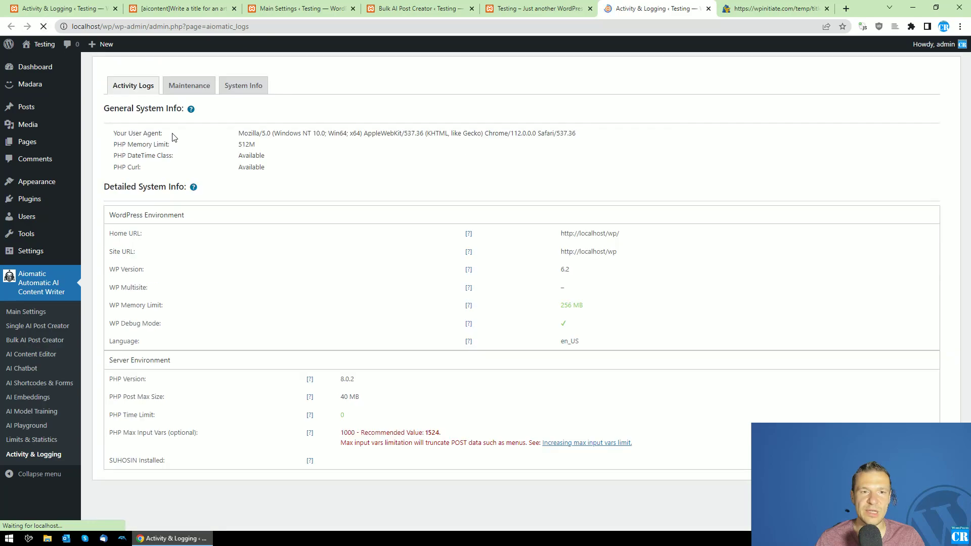
scroll(248, 145, "down", 3)
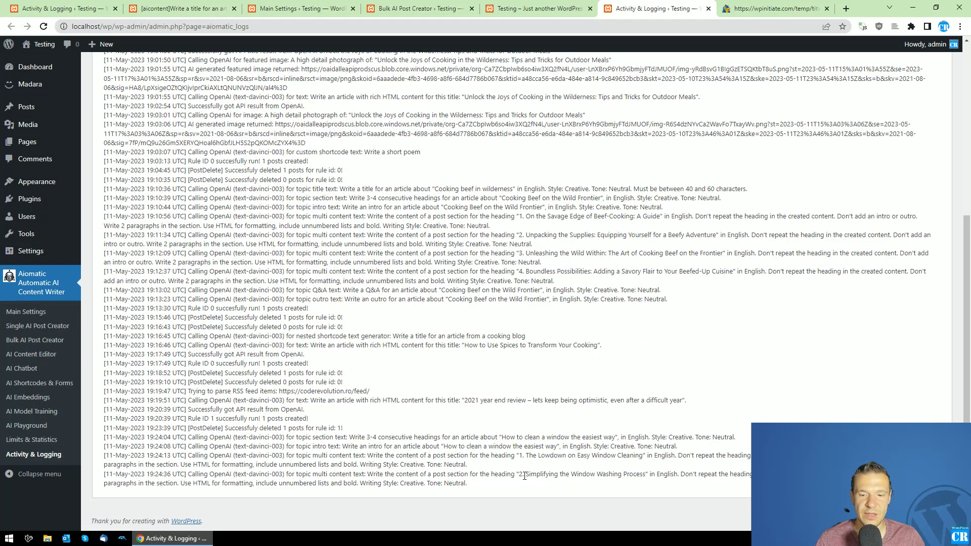
left_click_drag(503, 437, 589, 438)
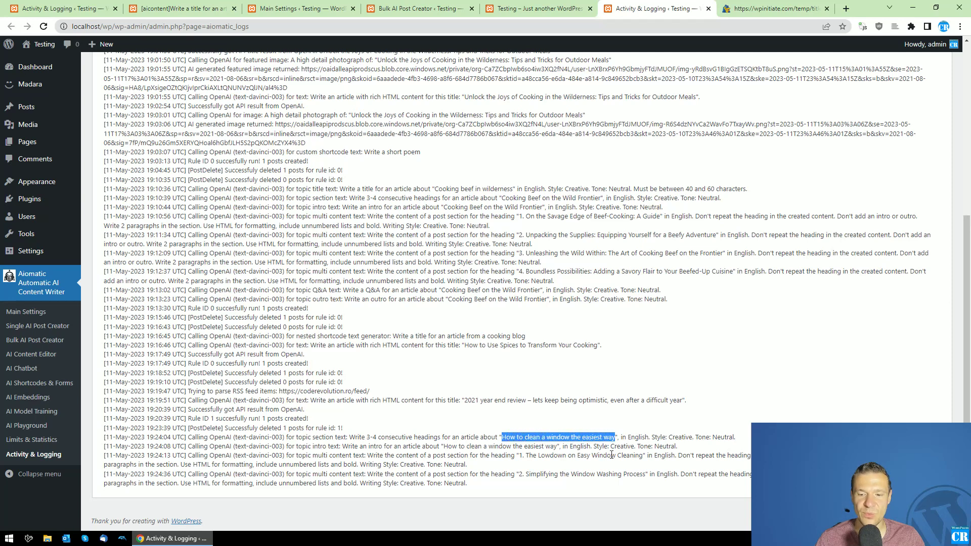
key("ctrl+f")
left_click(733, 6)
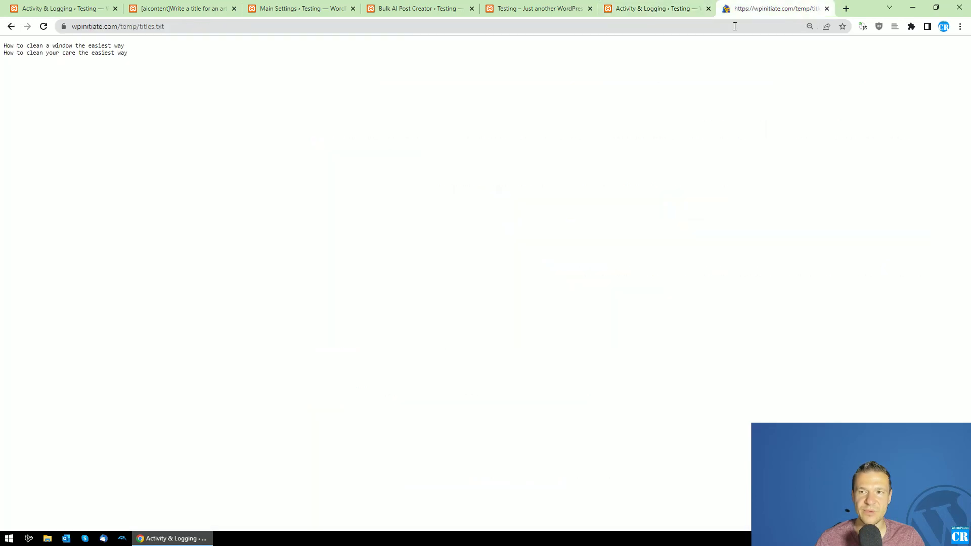
key("ctrl+f")
- Return to the activity log, highlight the second section heading being generated, then reload the log and highlight the third
left_click(139, 6)
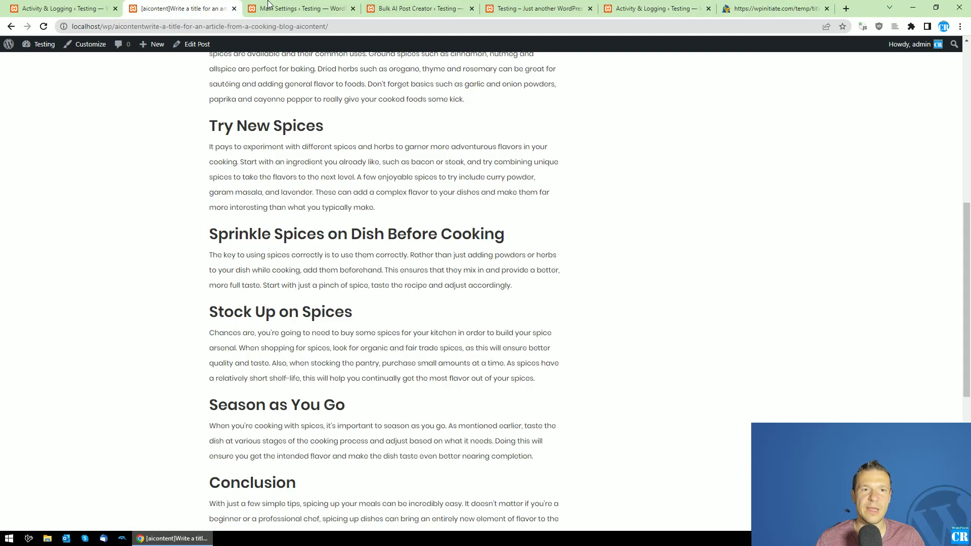
left_click(440, 7)
left_click(521, 7)
left_click(652, 8)
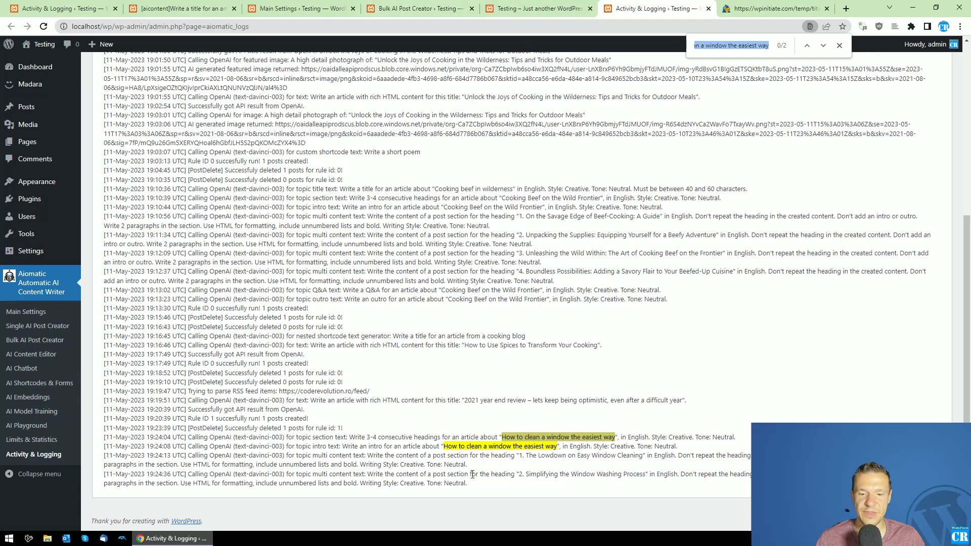
left_click_drag(517, 477, 648, 475)
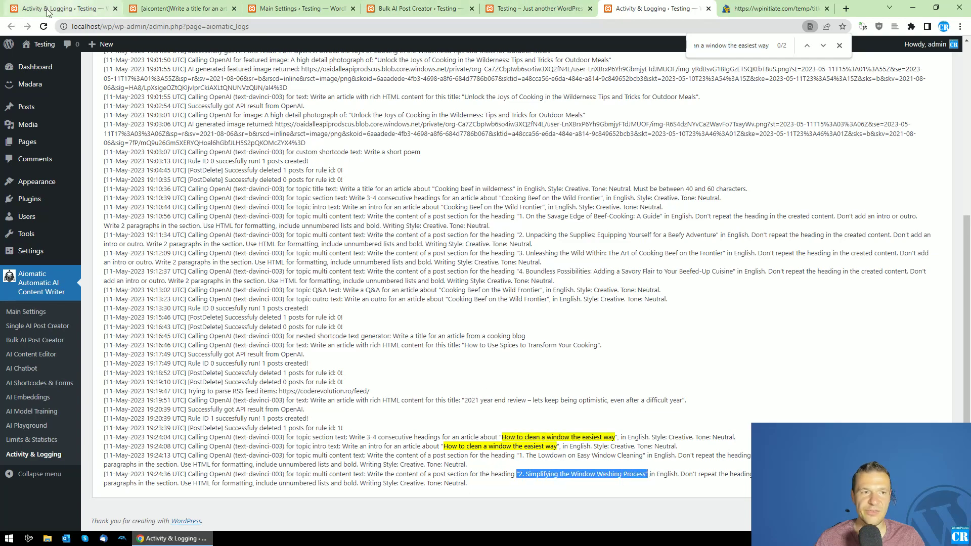
left_click(44, 27)
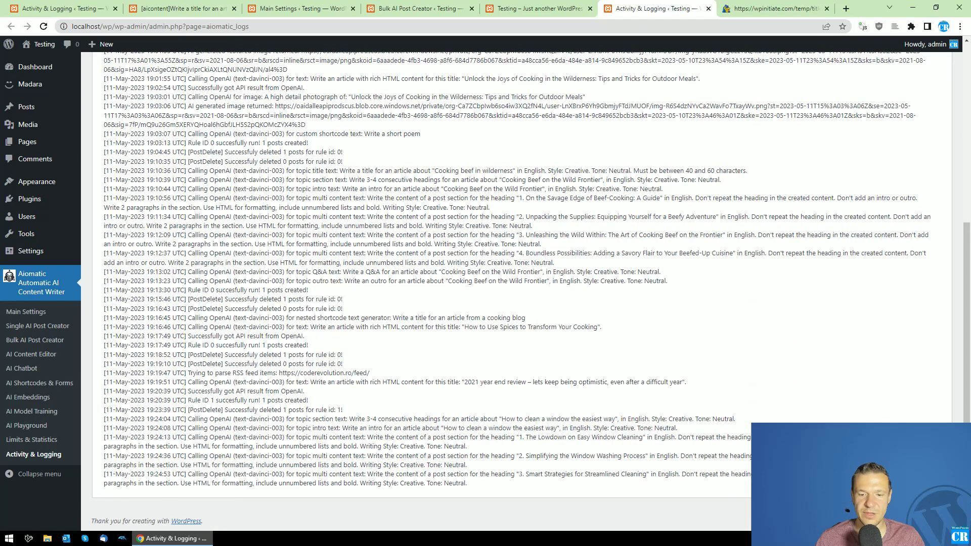
left_click_drag(518, 476, 629, 468)
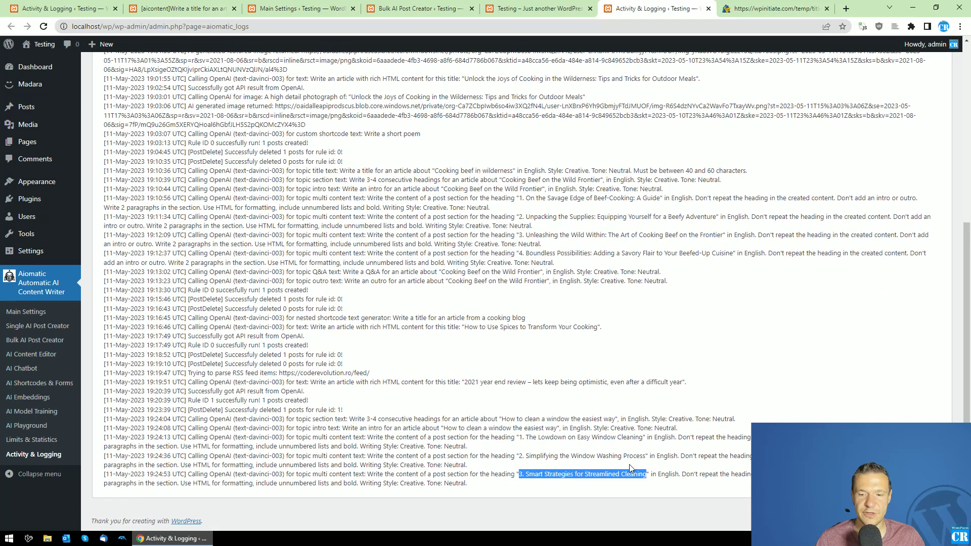
- Check the site's front page, return to the bulk post rules, and open rule 0's advanced settings at the title-based posting options
left_click(535, 4)
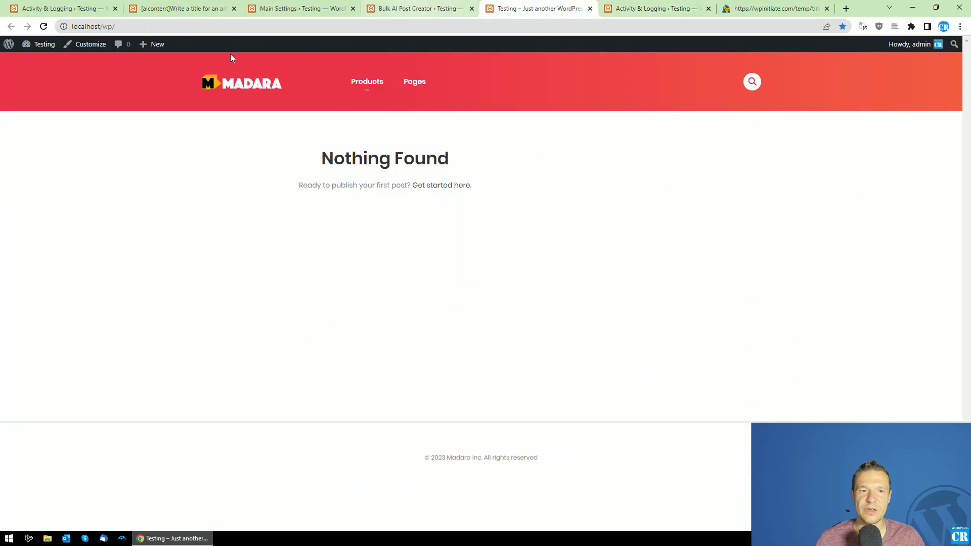
left_click(422, 5)
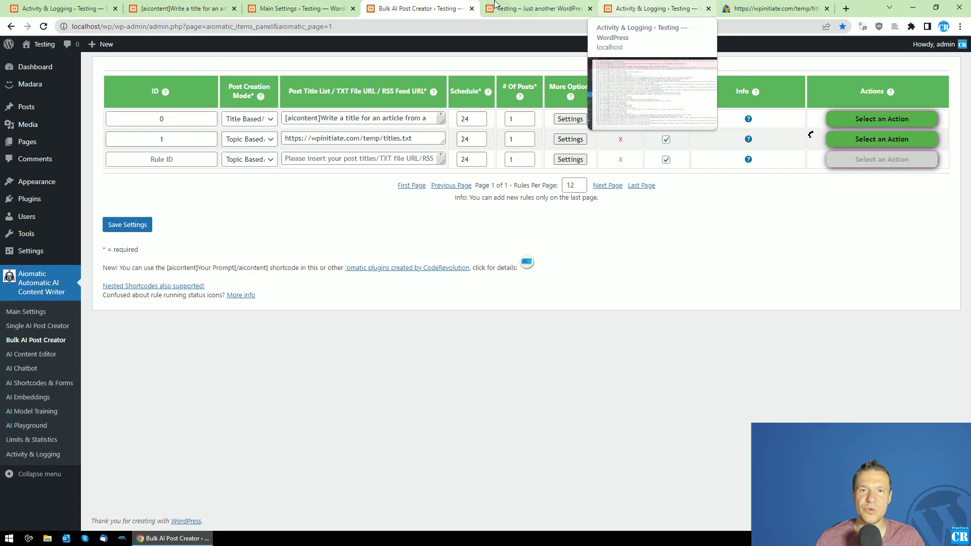
left_click(536, 8)
left_click(393, 4)
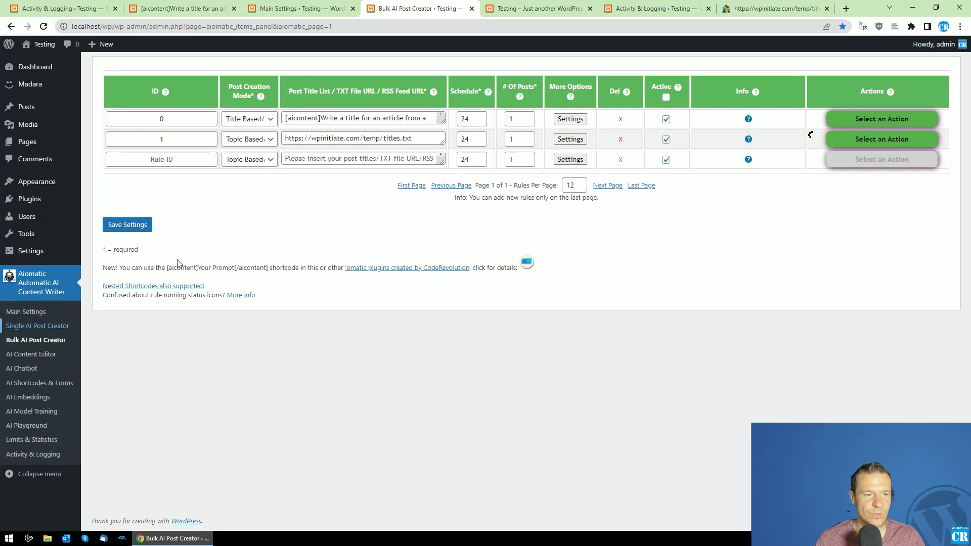
left_click(570, 119)
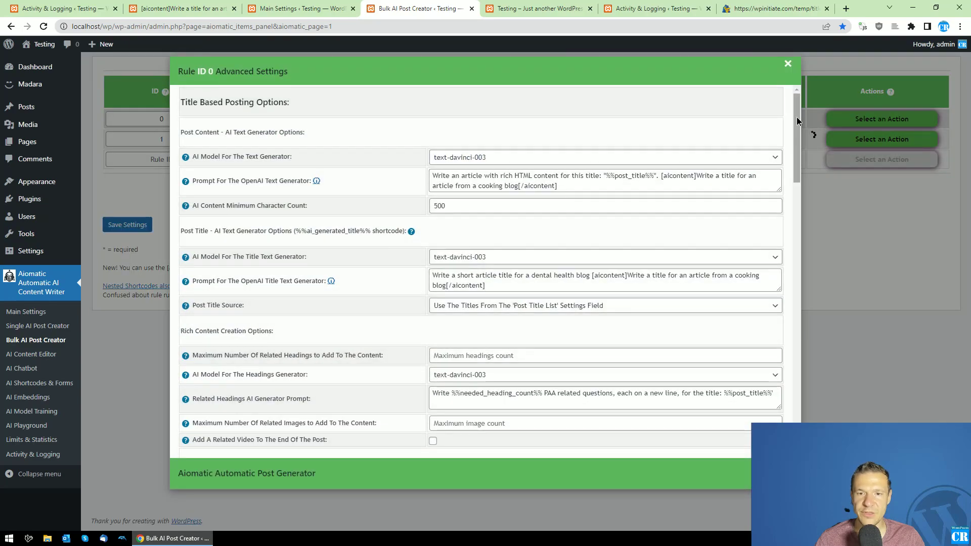
left_click_drag(796, 121, 777, 109)
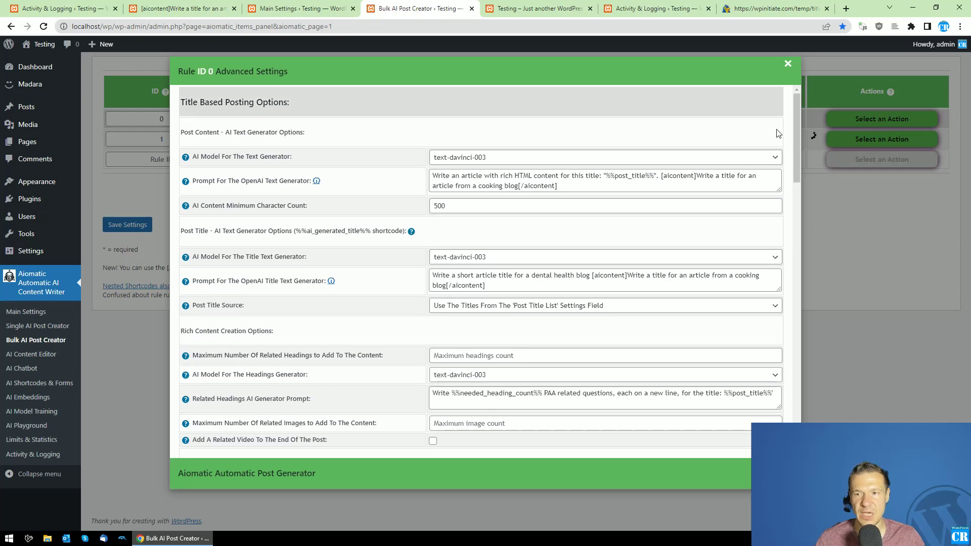
- Review rule 0's advanced settings from the AI prompts down to the prepend/append text and publishing options, and close them
scroll(565, 304, "down", 1)
scroll(565, 304, "down", 8)
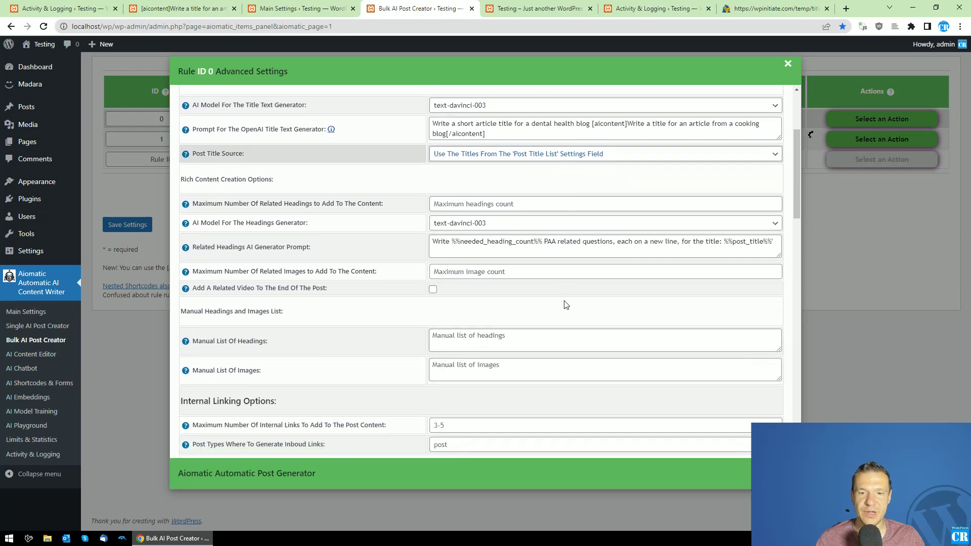
scroll(565, 301, "down", 10)
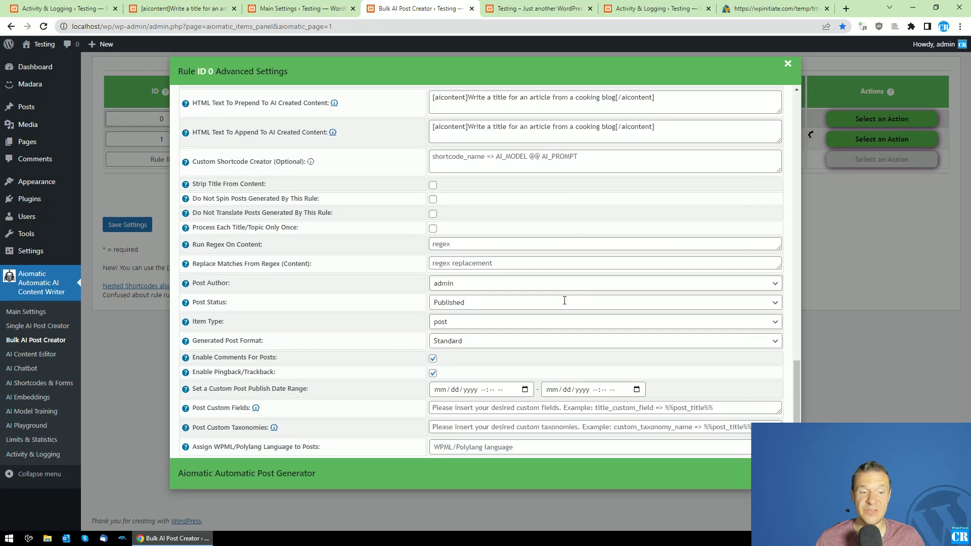
scroll(564, 301, "up", 15)
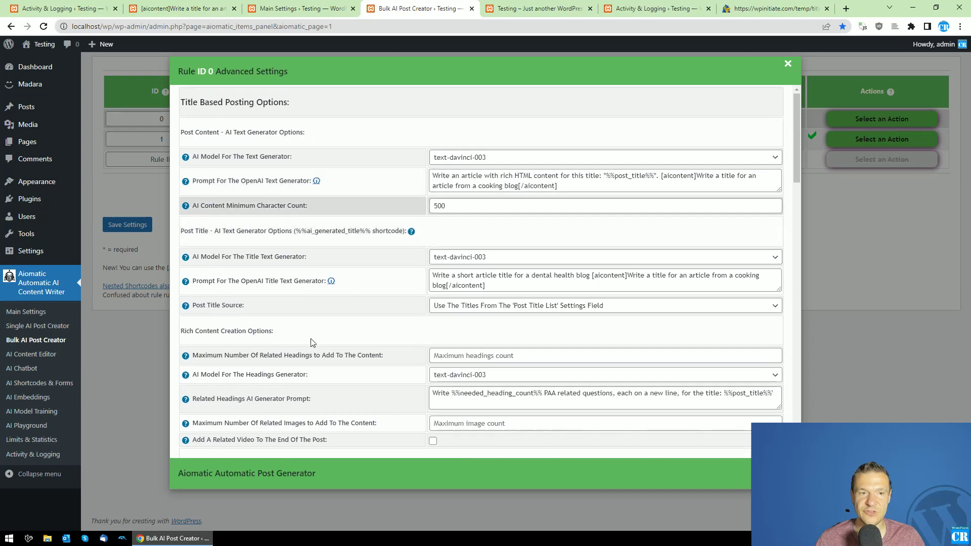
left_click(811, 273)
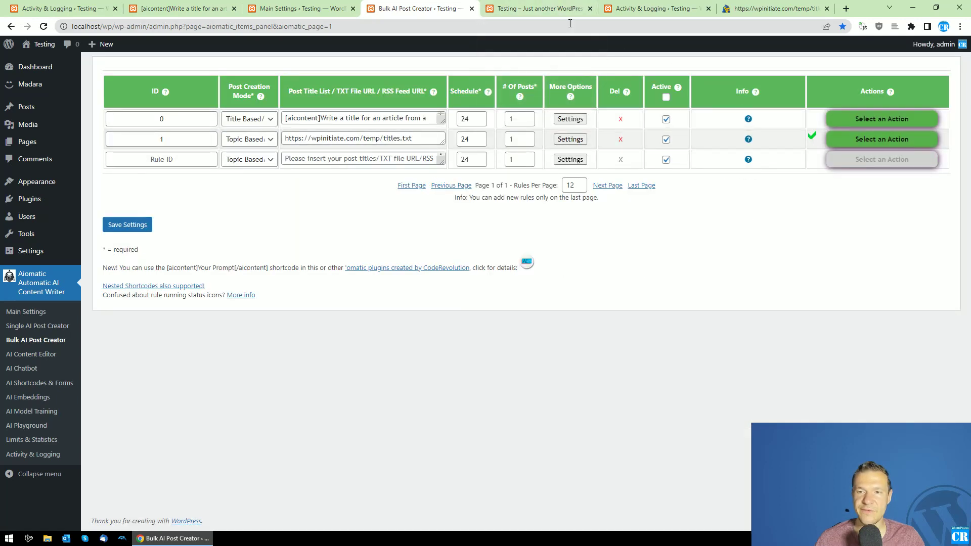
- Reload the site's front page, open the "How to clean a window the easiest way" post, and read through its sections
left_click(539, 8)
key("F5")
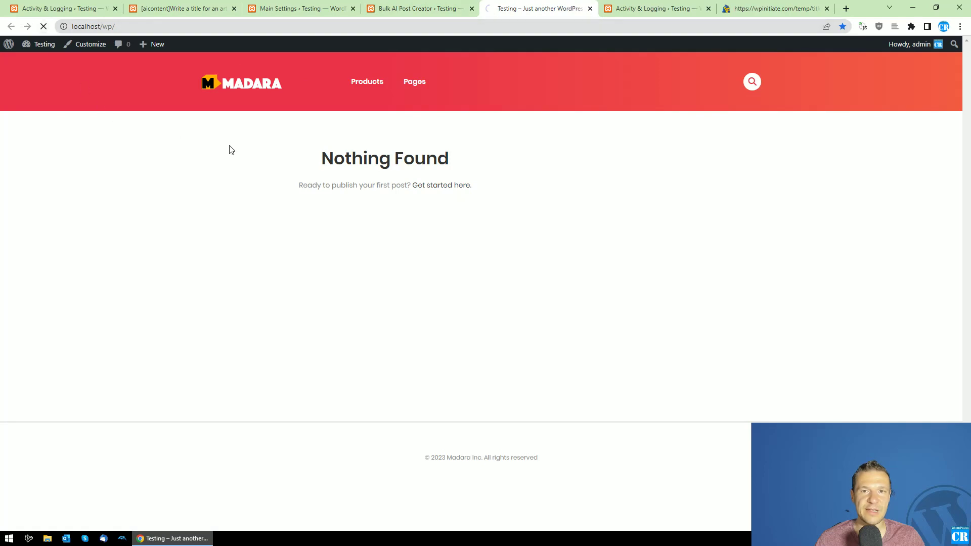
left_click(260, 153)
scroll(313, 208, "down", 12)
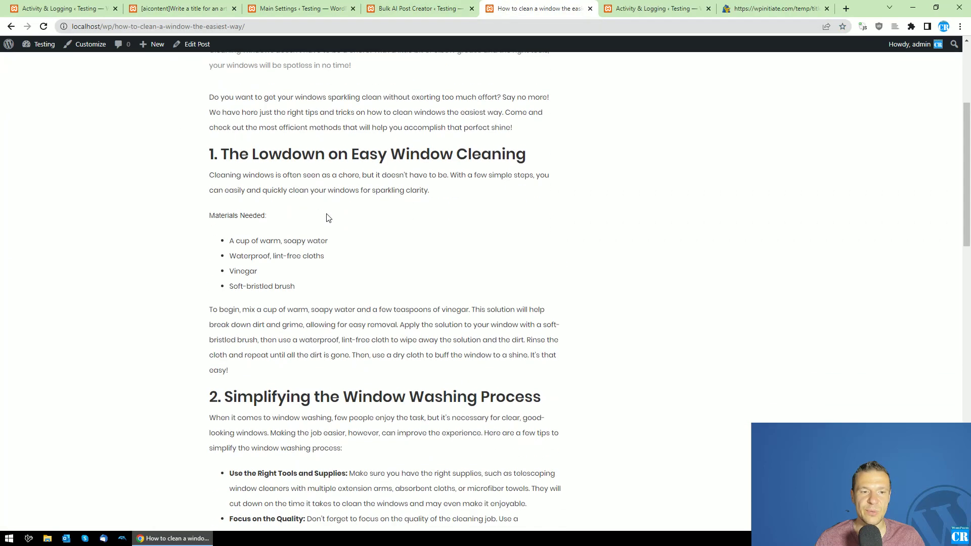
scroll(326, 218, "down", 3)
scroll(326, 218, "up", 20)
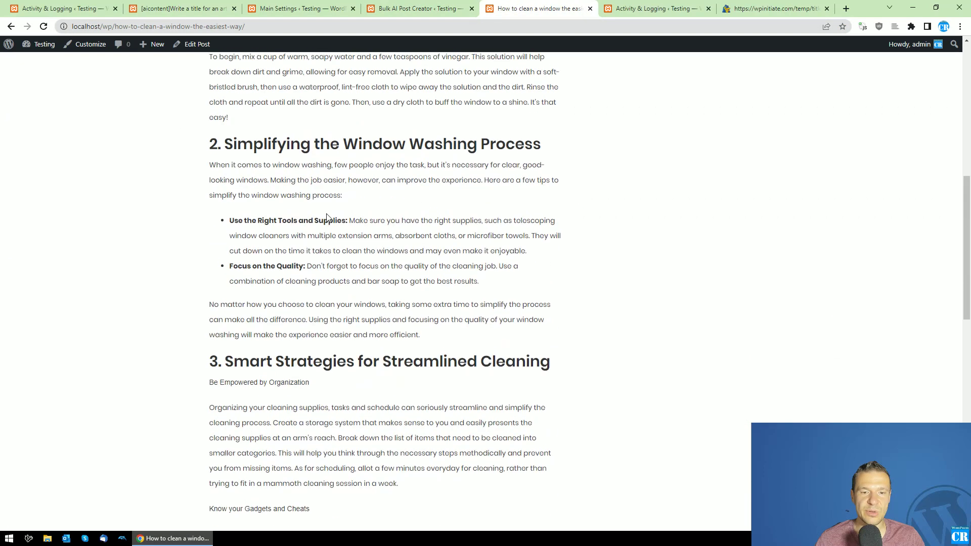
scroll(371, 212, "down", 20)
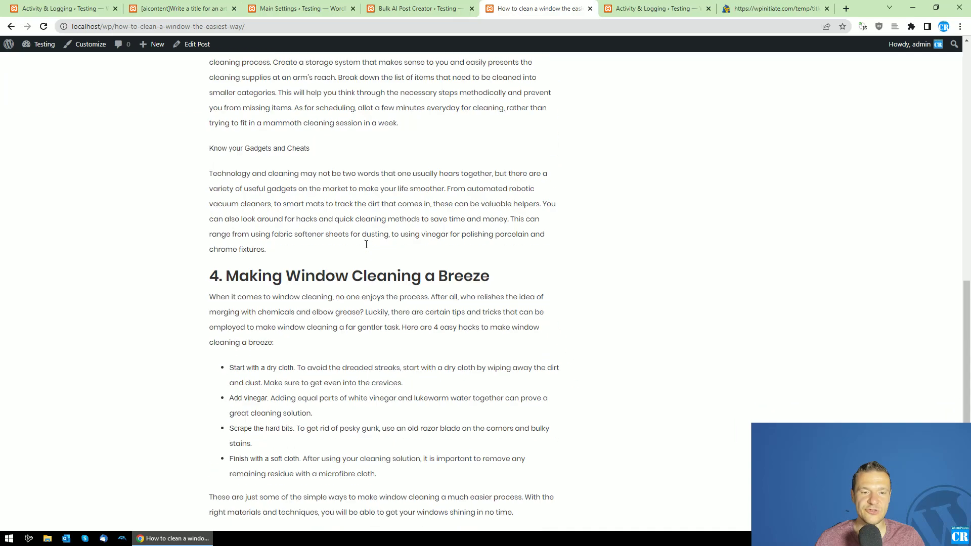
scroll(368, 244, "up", 9)
scroll(366, 245, "up", 15)
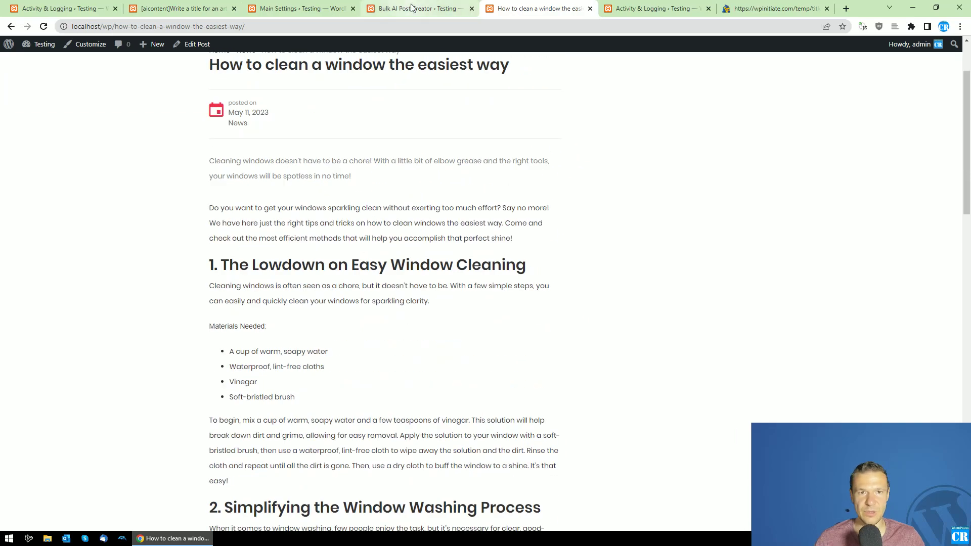
- Check the title and opening content of the earlier [aicontent] cooking blog post, and return to the bulk post rules
left_click(156, 9)
scroll(310, 182, "up", 8)
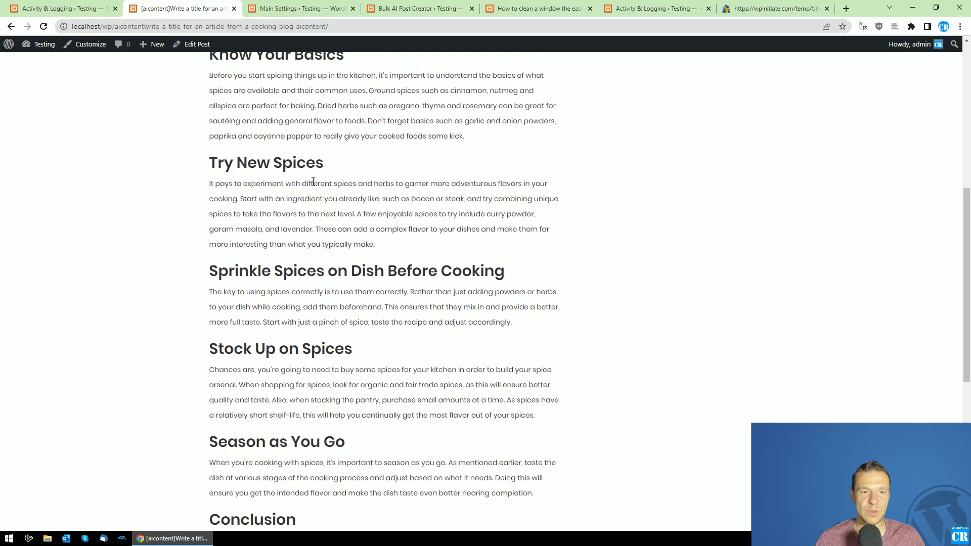
left_click(257, 237)
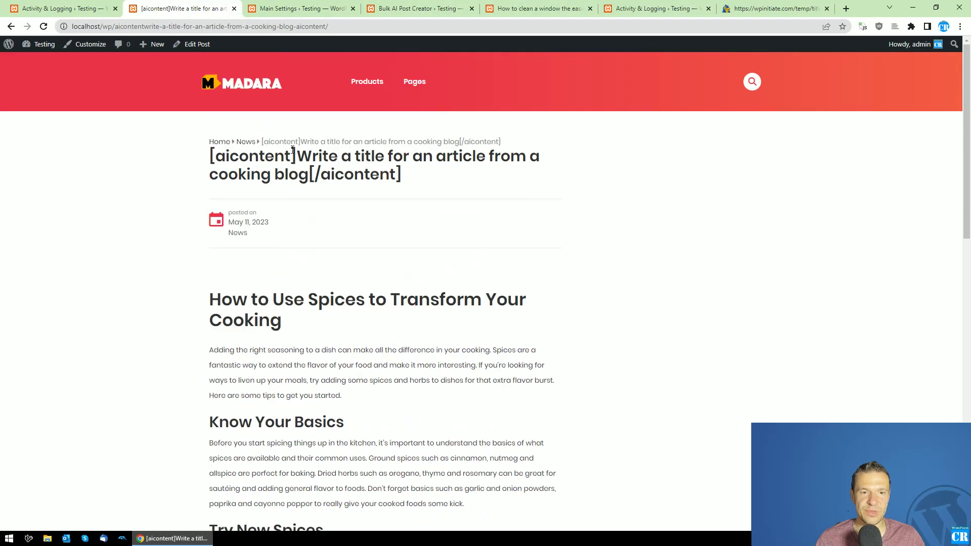
scroll(261, 171, "down", 2)
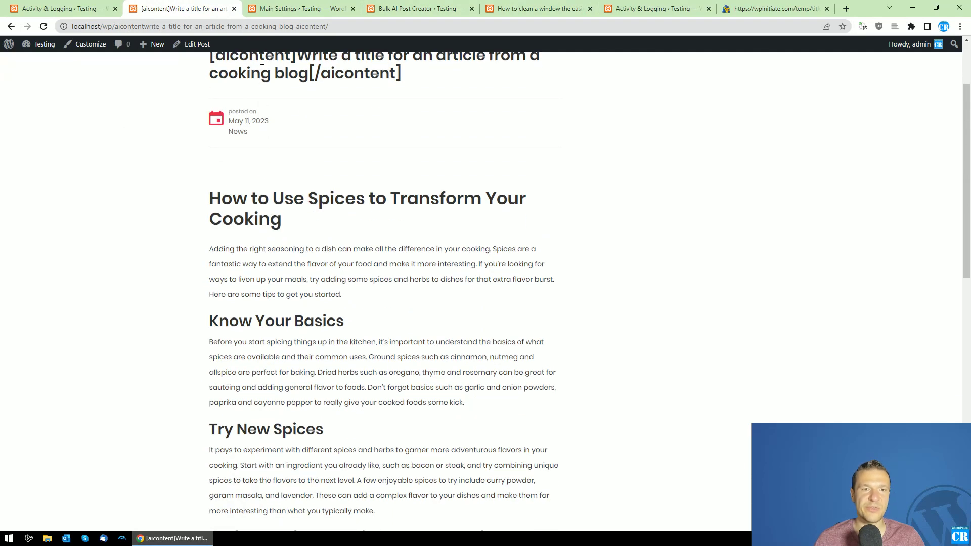
left_click(419, 9)
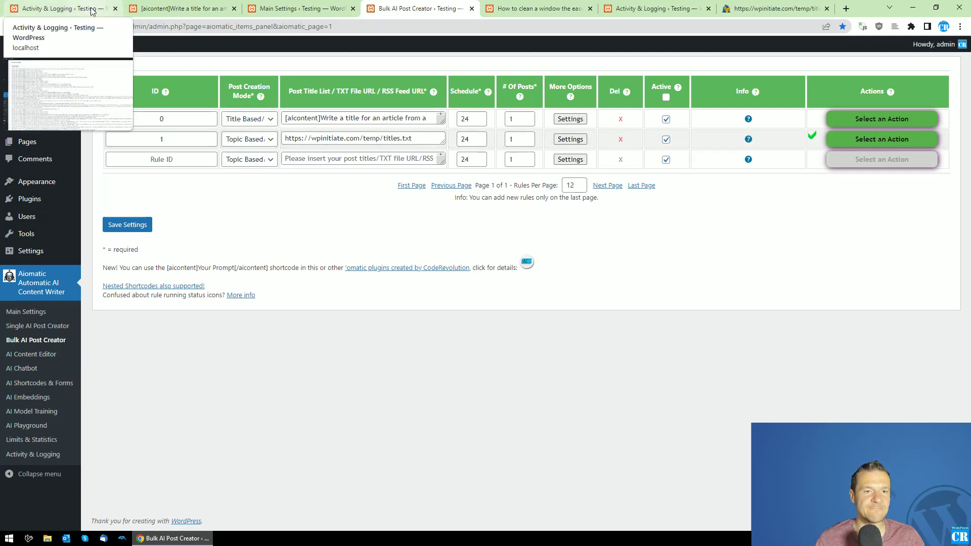
- Open the plugin's main settings and look through the API Keys, Stability.AI, image, AI Chatbot and Fine-Tuning sections
left_click(35, 314)
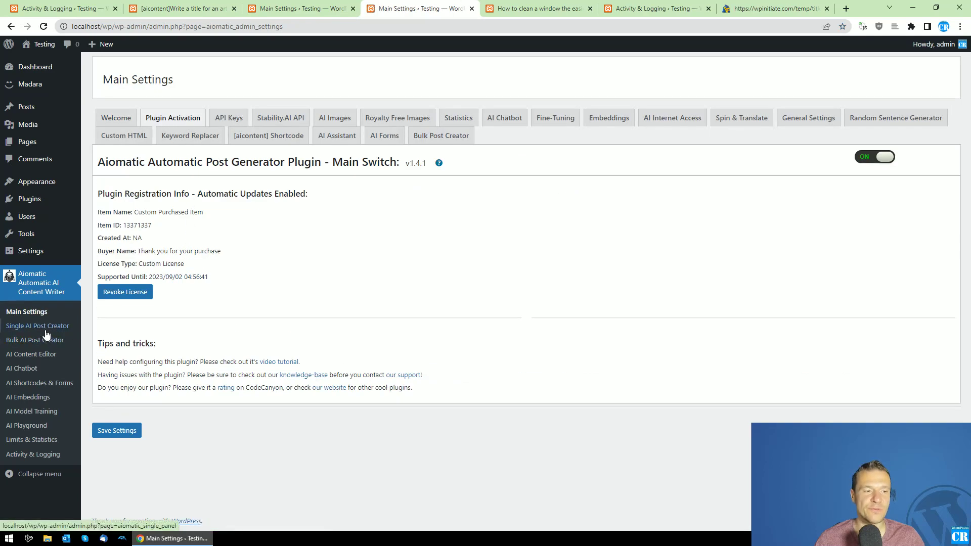
left_click(229, 118)
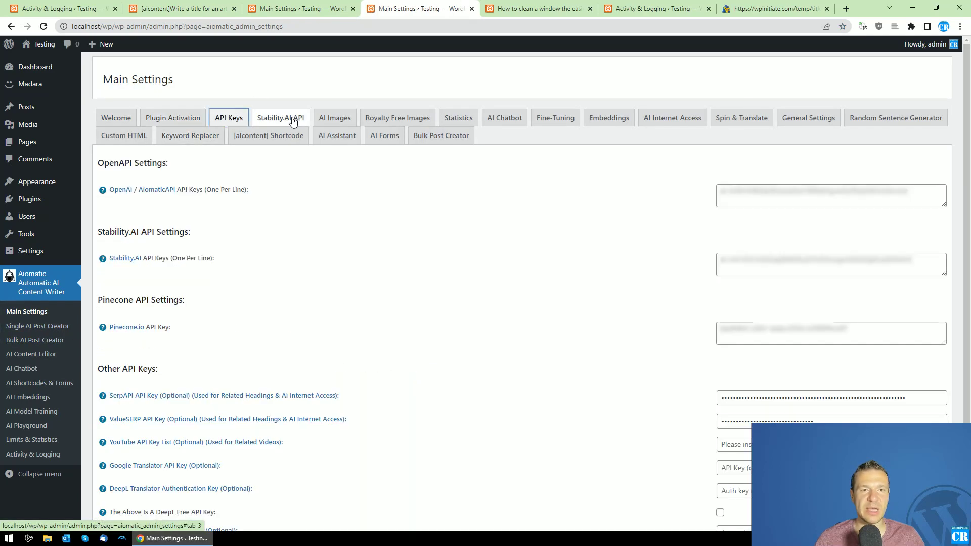
left_click(287, 121)
left_click(335, 120)
left_click(402, 118)
left_click(521, 117)
left_click(555, 118)
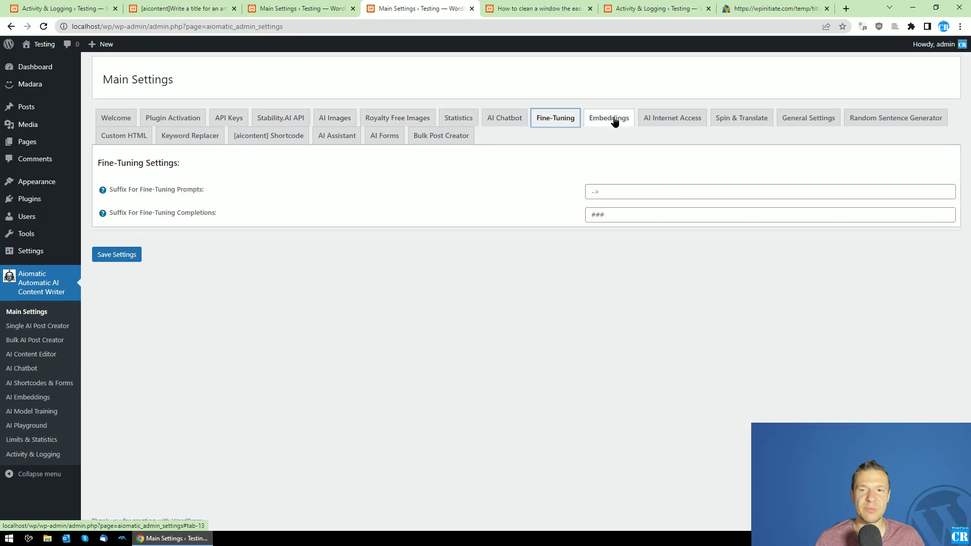
- Look through the Embeddings, AI Internet Access, Spin & Translate, General Settings, Random Sentence Generator and Custom HTML sections
left_click(609, 118)
left_click(672, 118)
left_click(741, 118)
left_click(808, 118)
left_click(895, 118)
left_click(124, 136)
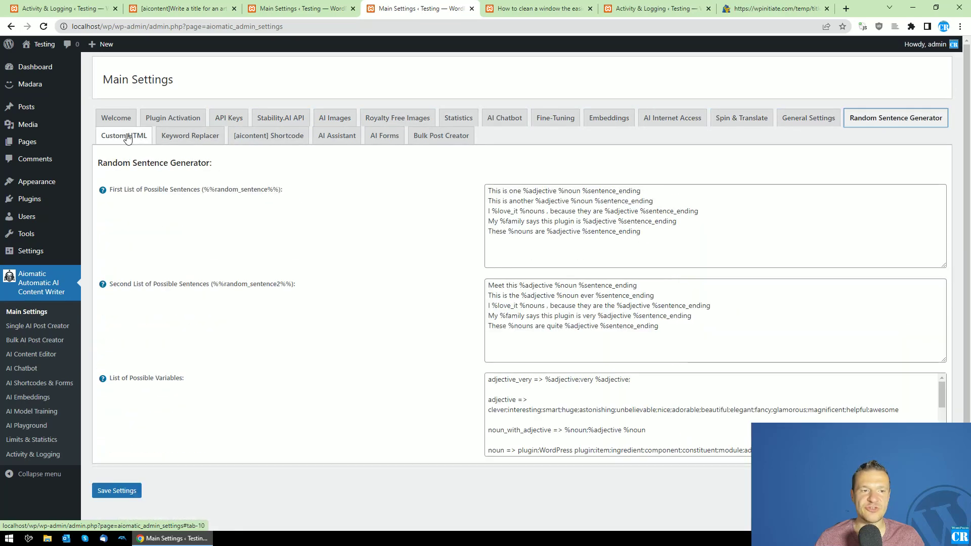
- Look through the Keyword Replacer, AI Assistant and AI Forms settings, ending on the [aicontent] Shortcode defaults
left_click(190, 136)
left_click(269, 136)
left_click(336, 136)
left_click(384, 135)
left_click(336, 136)
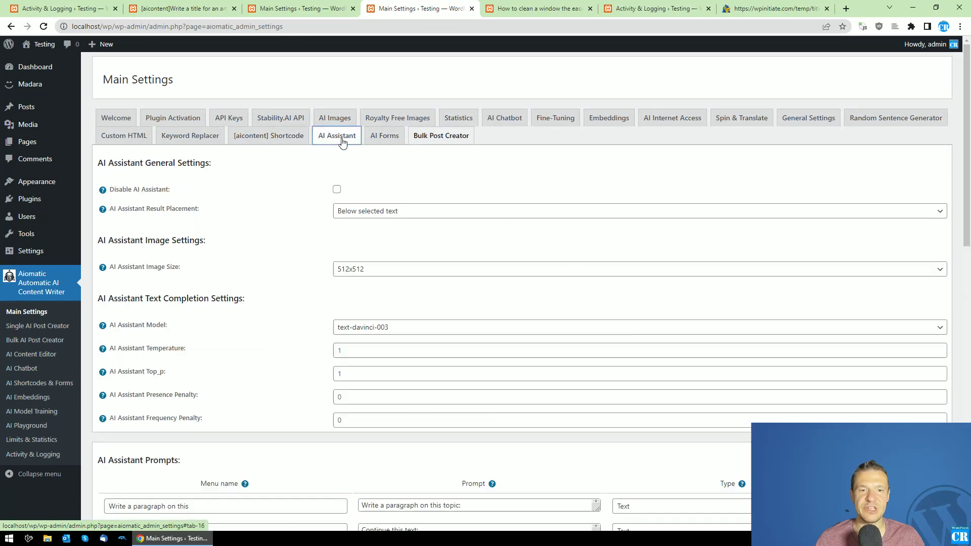
left_click(269, 135)
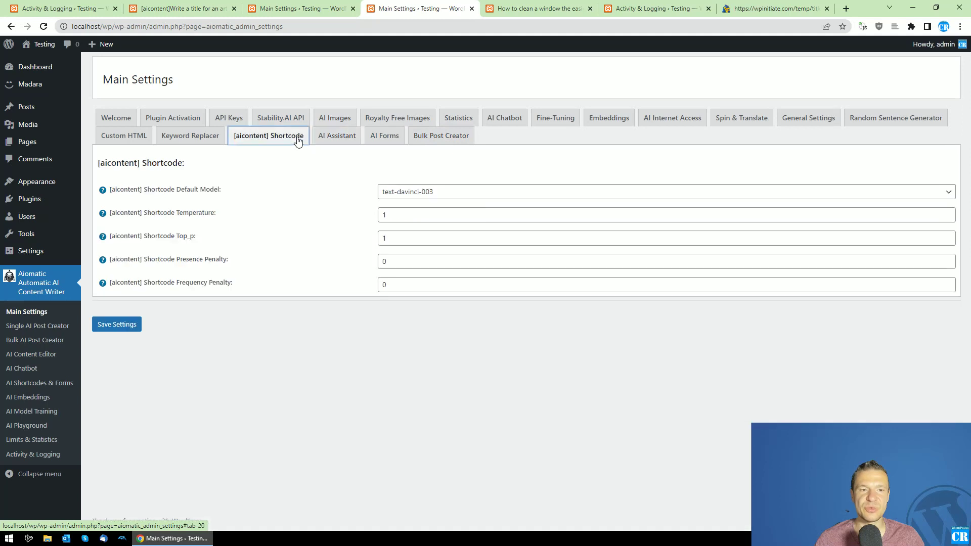
- Return to the bulk post rules and highlight the [aicontent]Your Prompt[/aicontent] example in the note below the rules
left_click(36, 344)
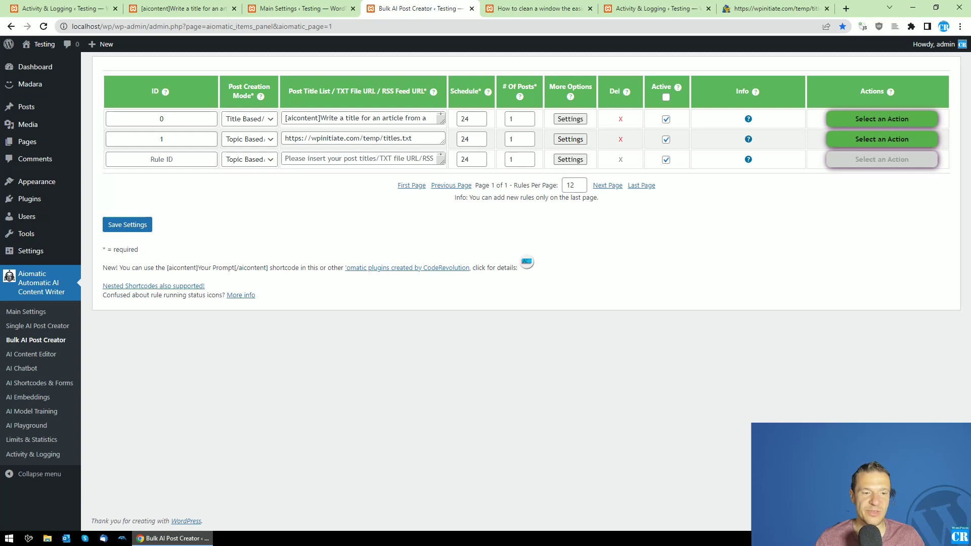
left_click_drag(167, 267, 267, 268)
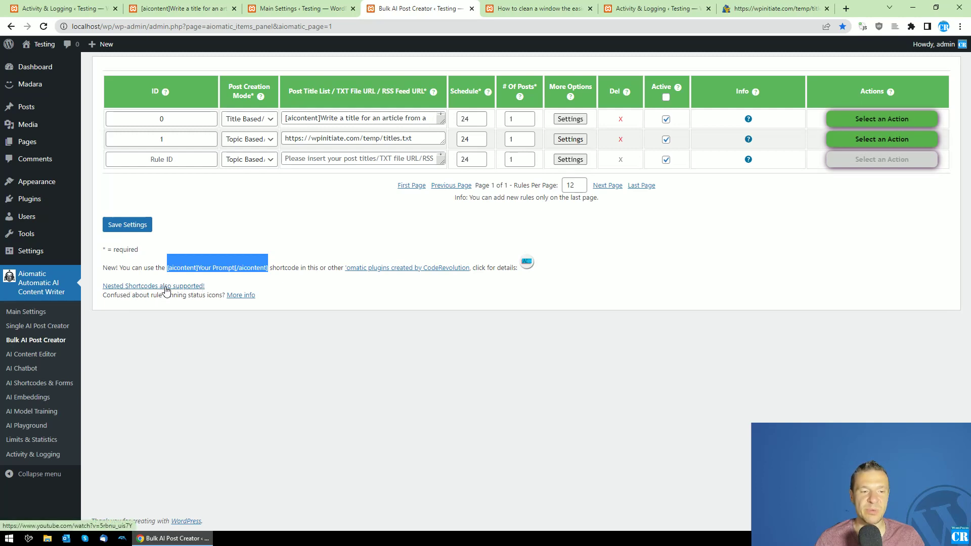
left_click(568, 242)
- View rule 1's info, highlight its title shortcode %%aiomatic_title_0_1%%, and highlight the rule's TXT file URL
mouse_move(748, 139)
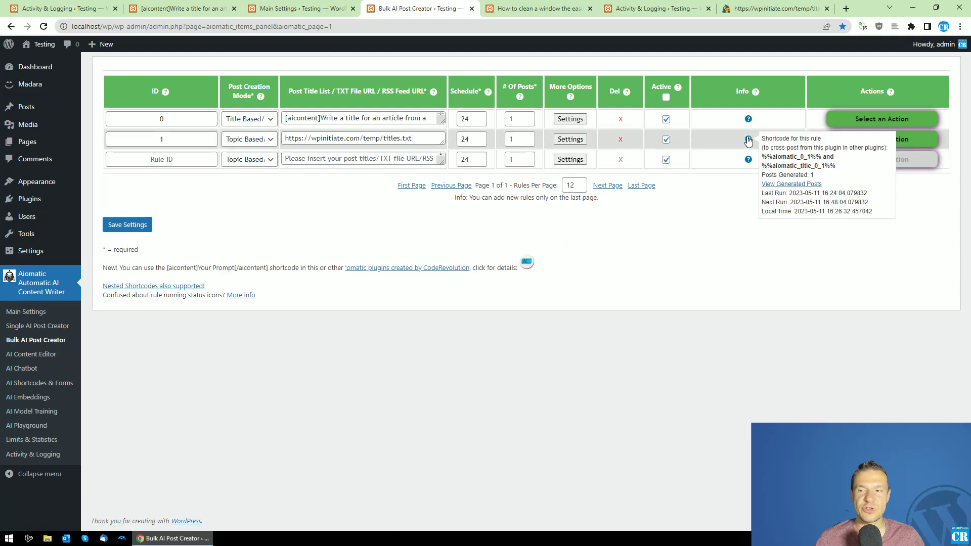
left_click_drag(762, 166, 835, 170)
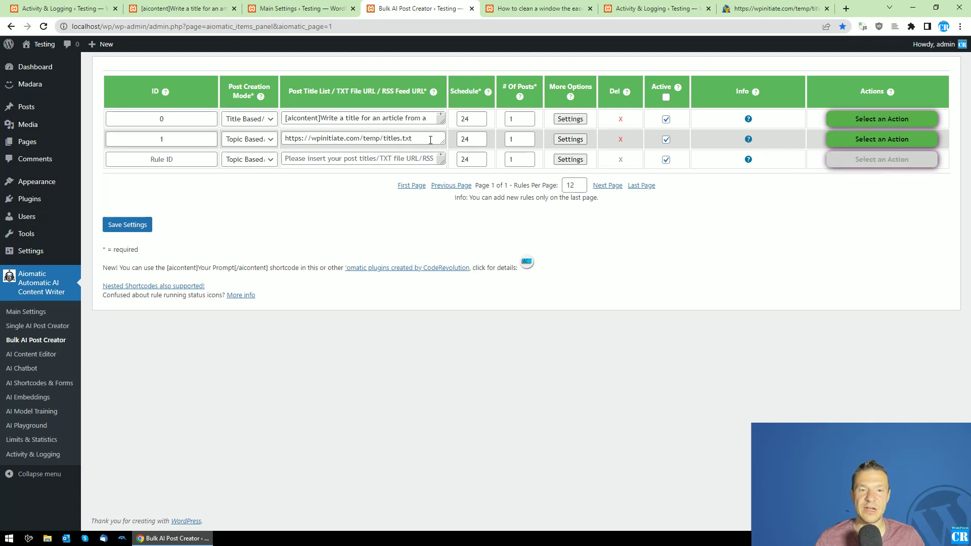
left_click_drag(430, 140, 284, 138)
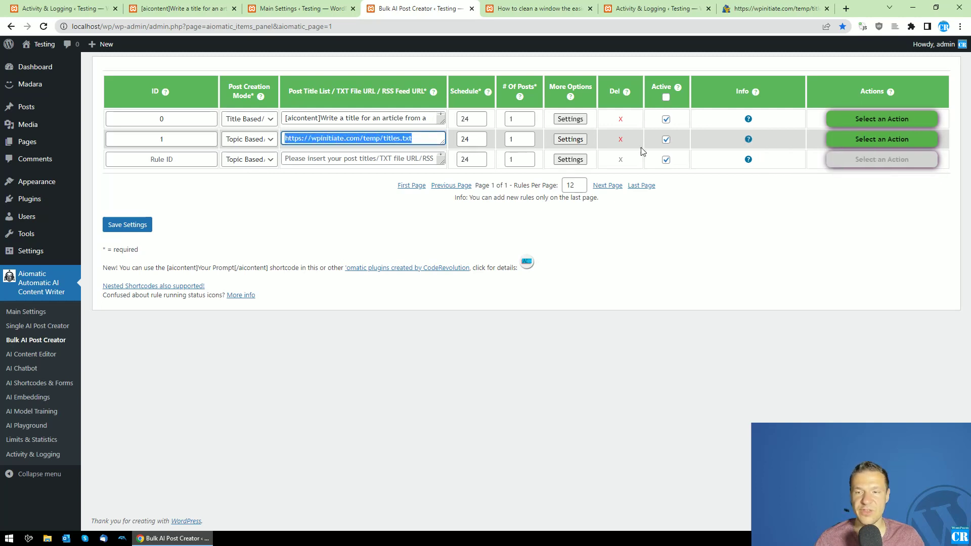
- Reopen rule 1's info, highlight both %%aiomatic_0_1%% and %%aiomatic_title_0_1%%, and highlight the TXT file URL again
mouse_move(748, 143)
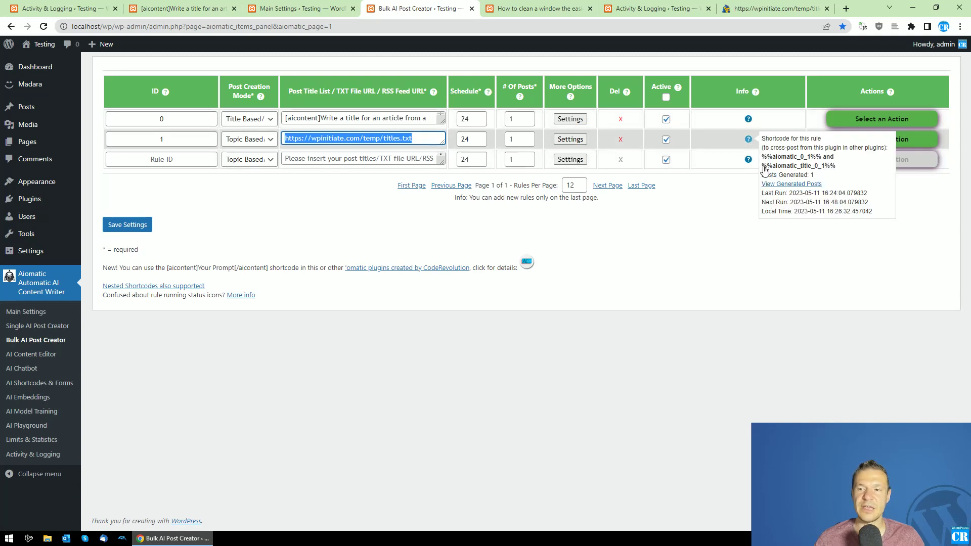
left_click_drag(762, 167, 835, 168)
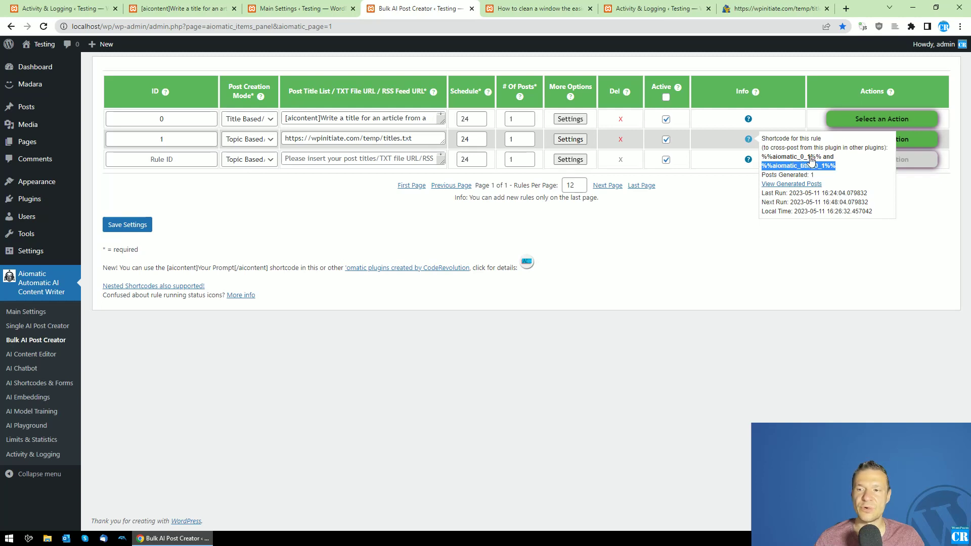
left_click_drag(772, 157, 821, 160)
left_click_drag(762, 167, 836, 168)
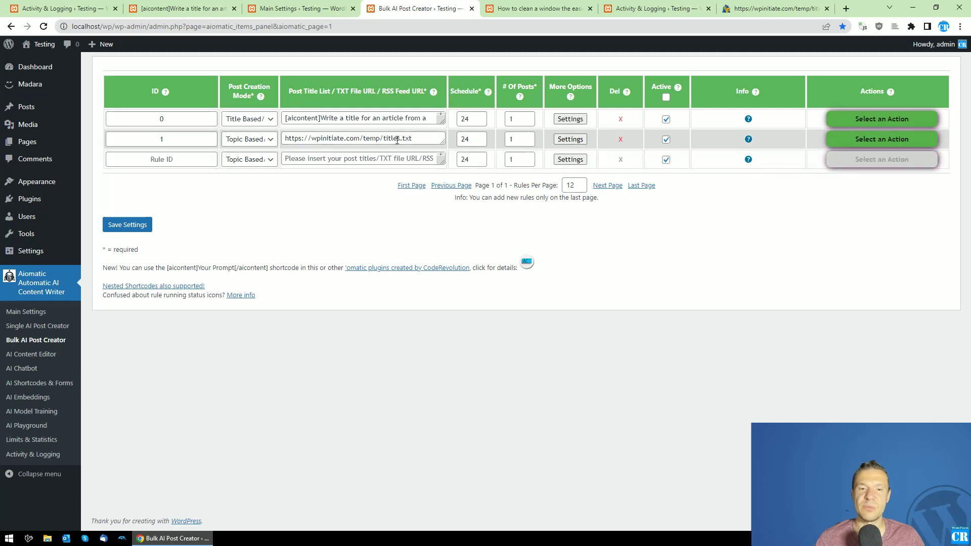
left_click_drag(413, 140, 271, 149)
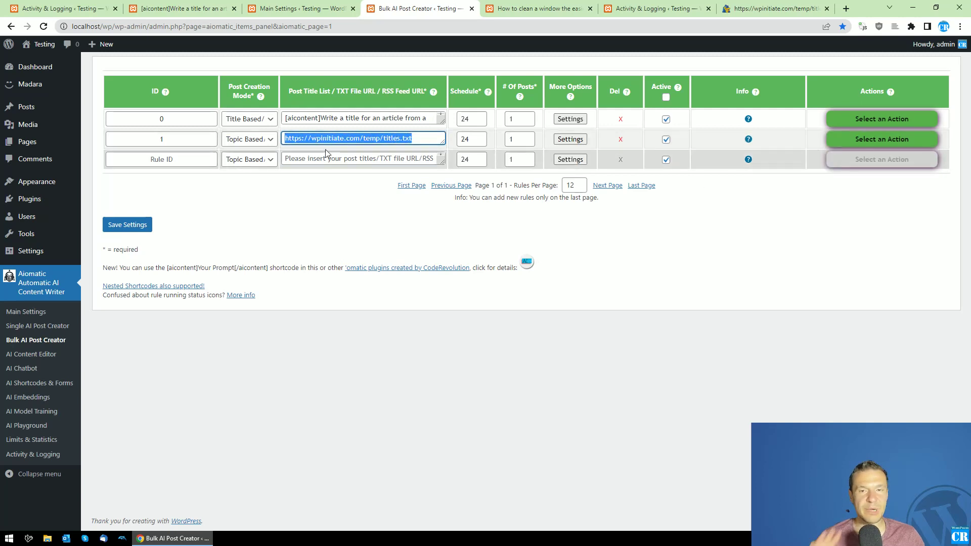
left_click(294, 183)
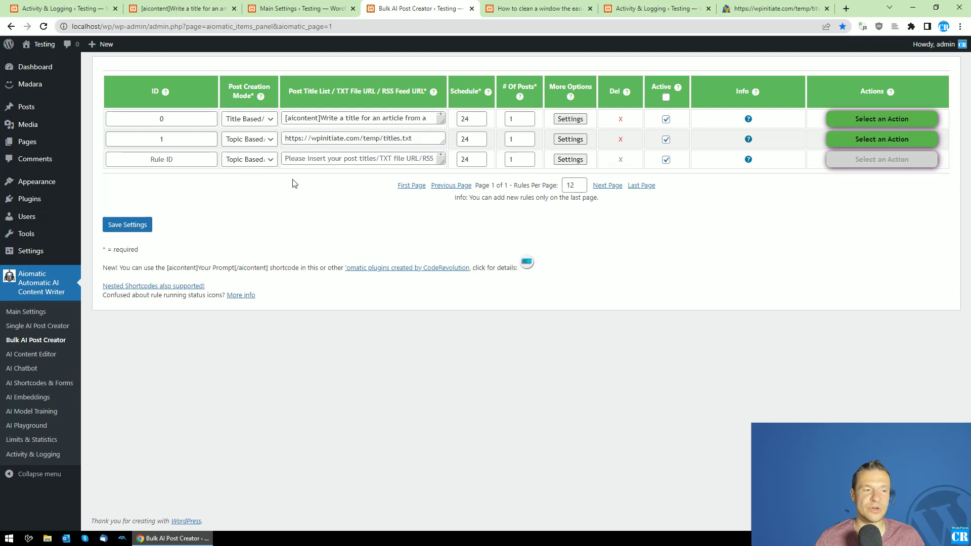